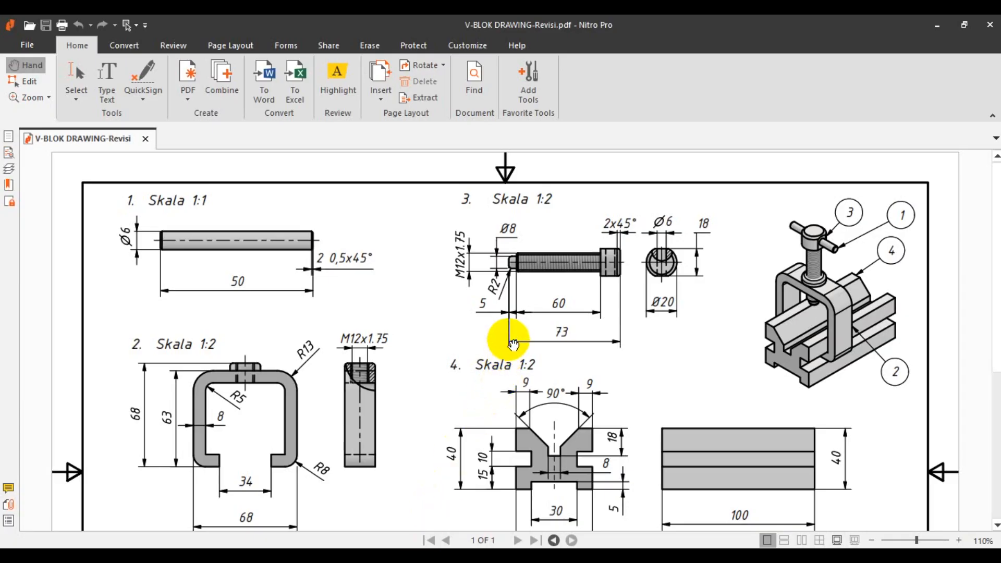
- Scroll through the V-BLOK DRAWING-Revisi PDF to review its views and parts list
scroll(512, 339, down, 3)
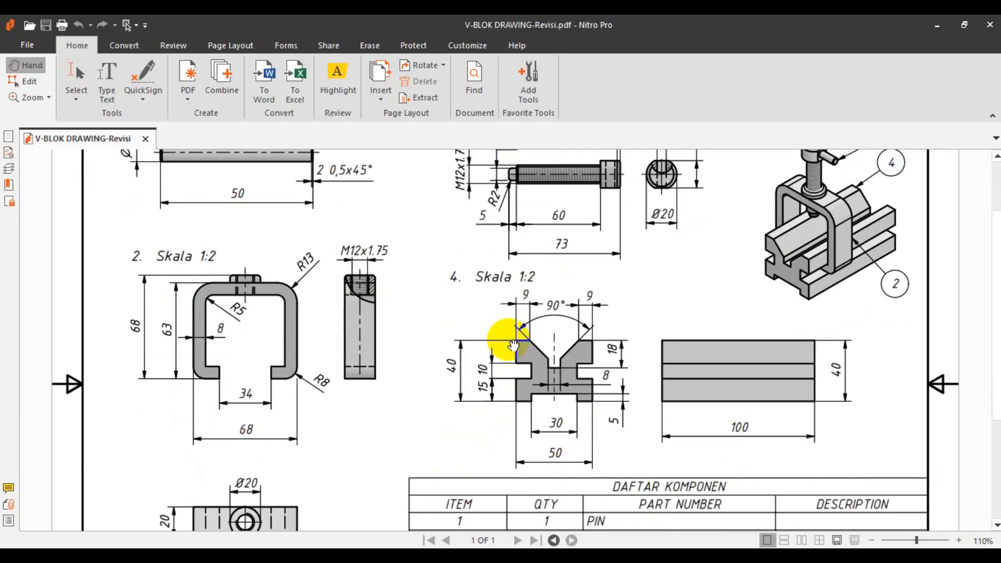
scroll(514, 345, up, 3)
scroll(398, 308, down, 9)
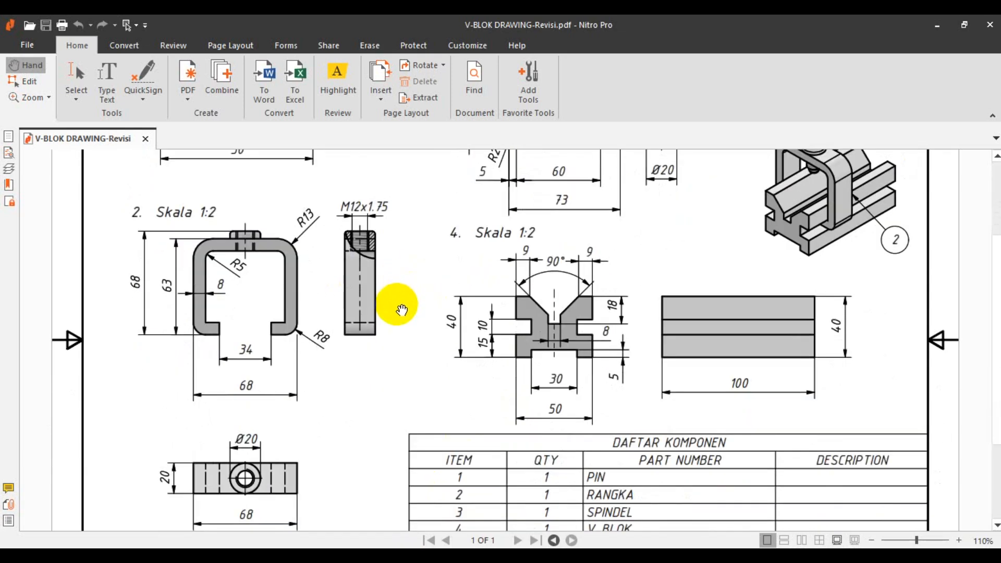
scroll(447, 292, up, 9)
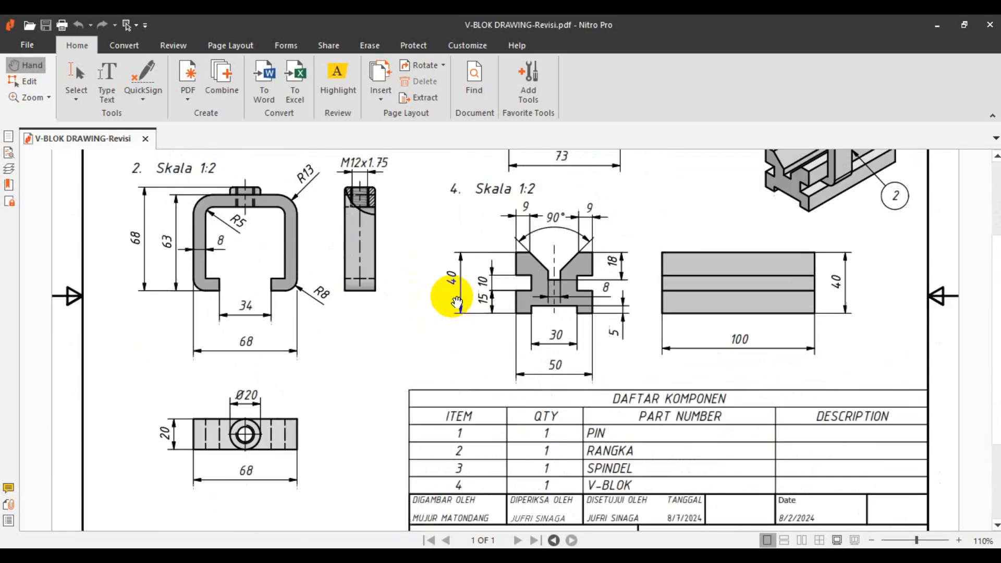
scroll(457, 303, down, 9)
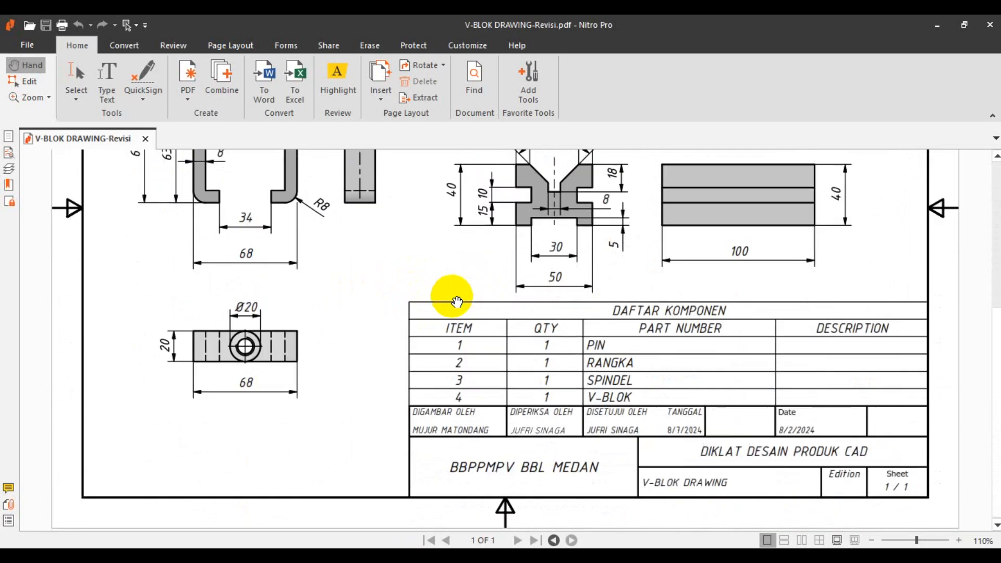
scroll(457, 301, up, 9)
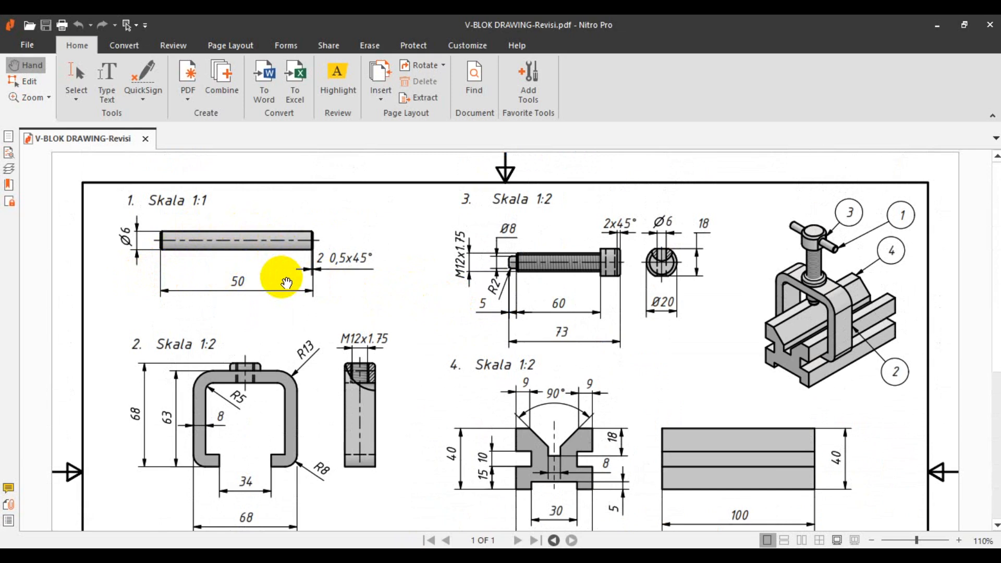
scroll(455, 373, down, 9)
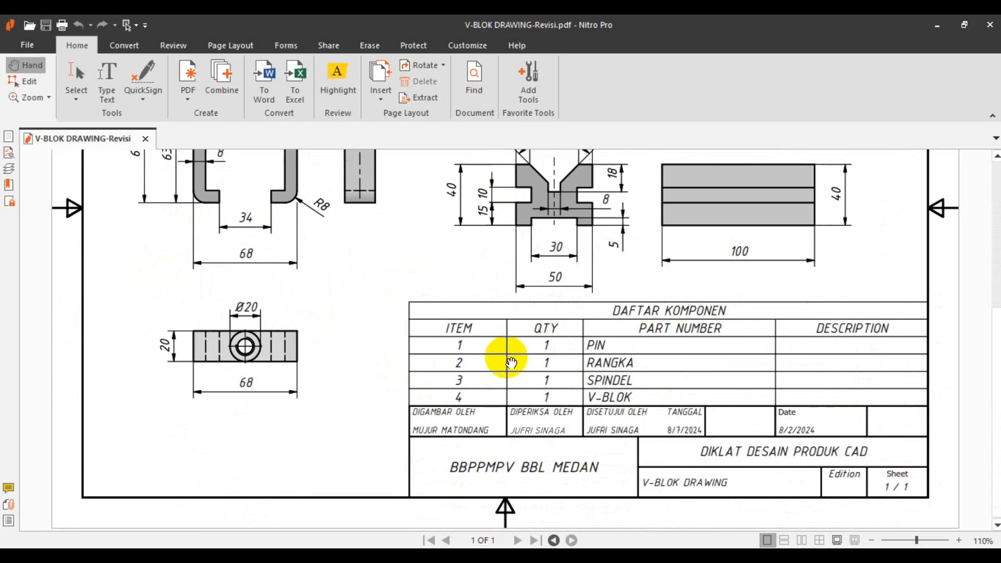
scroll(534, 344, up, 2)
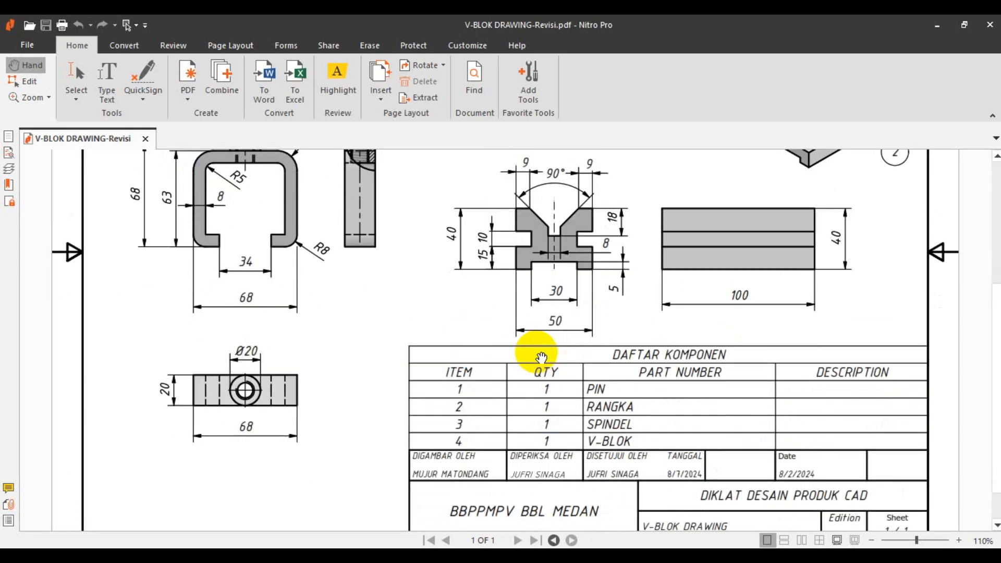
scroll(542, 357, down, 2)
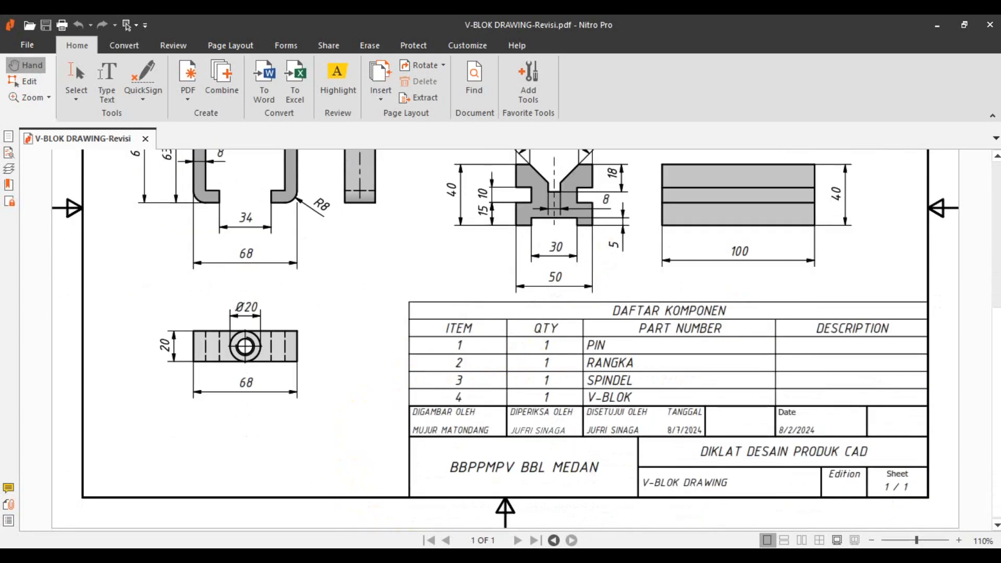
- Switch to the title-block reference image in the photo viewer and look it over
key(alt+Tab)
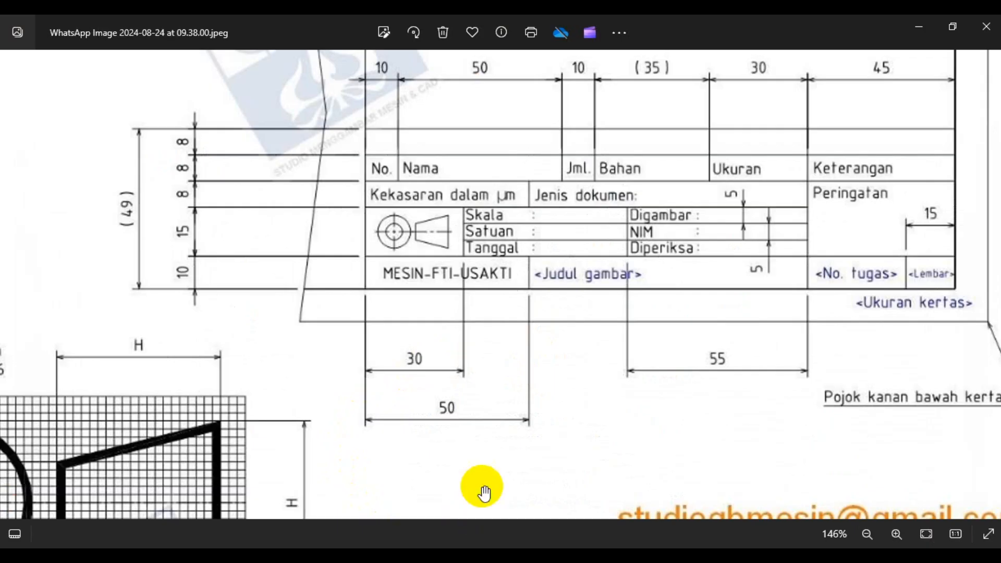
scroll(529, 425, up, 2)
scroll(529, 425, down, 2)
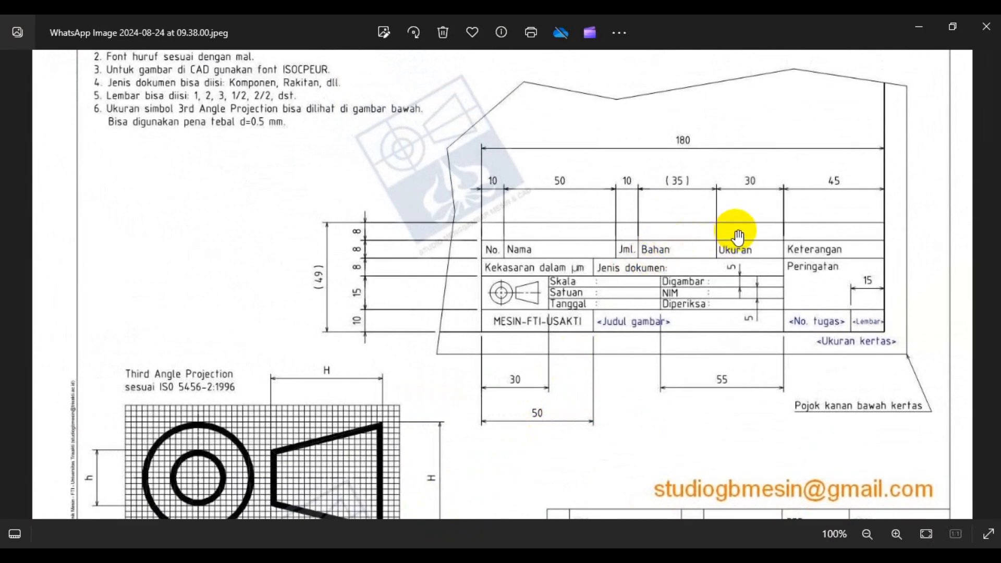
scroll(737, 235, up, 1)
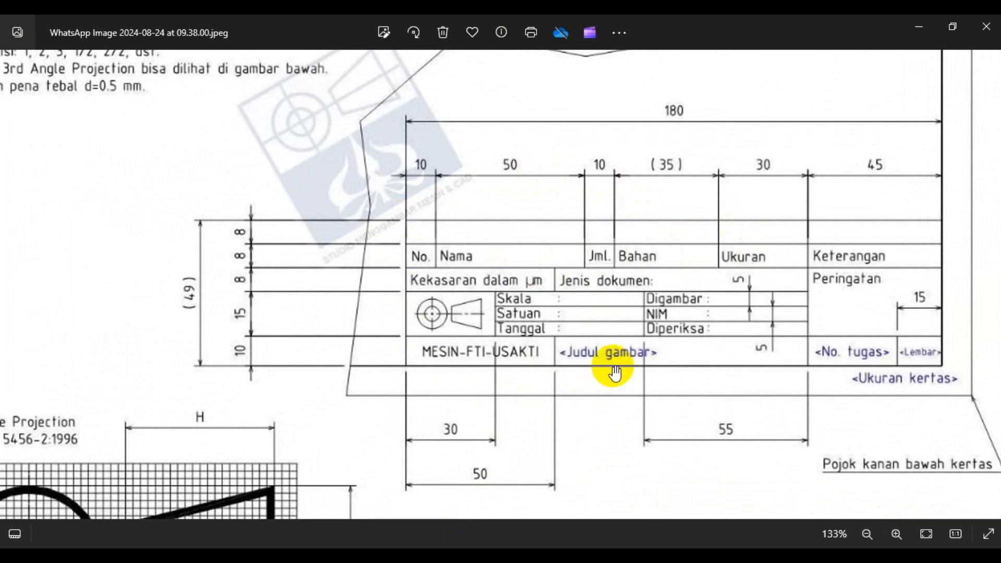
- Review the V-BLOK PDF once more, then bring back the 180 mm title-block reference image
key(alt+Tab)
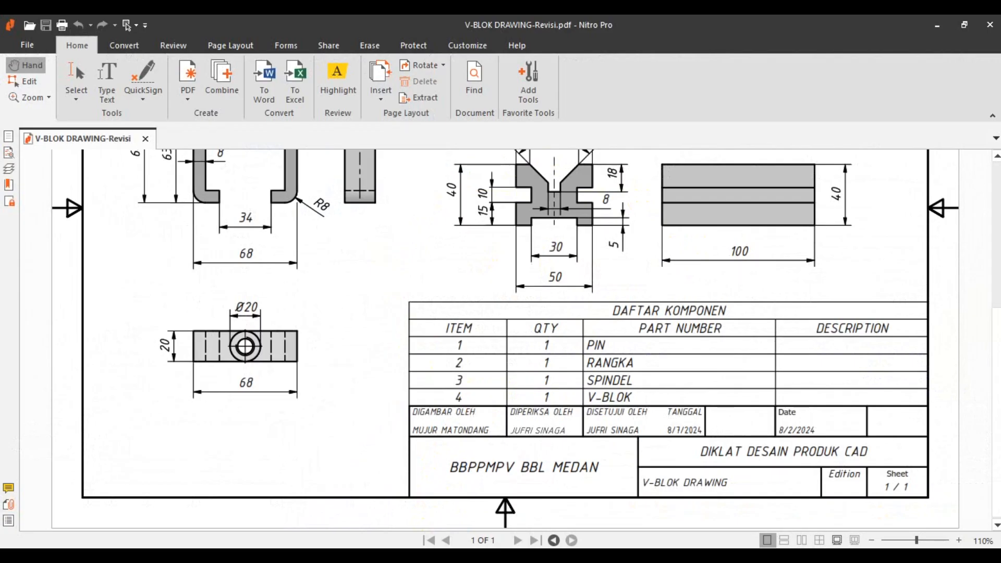
scroll(532, 380, up, 5)
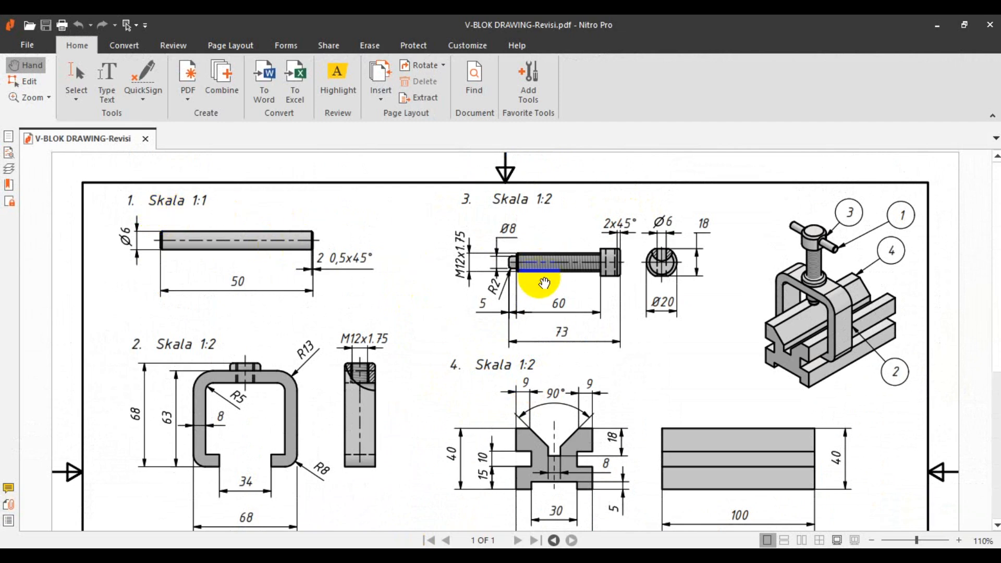
scroll(530, 291, down, 3)
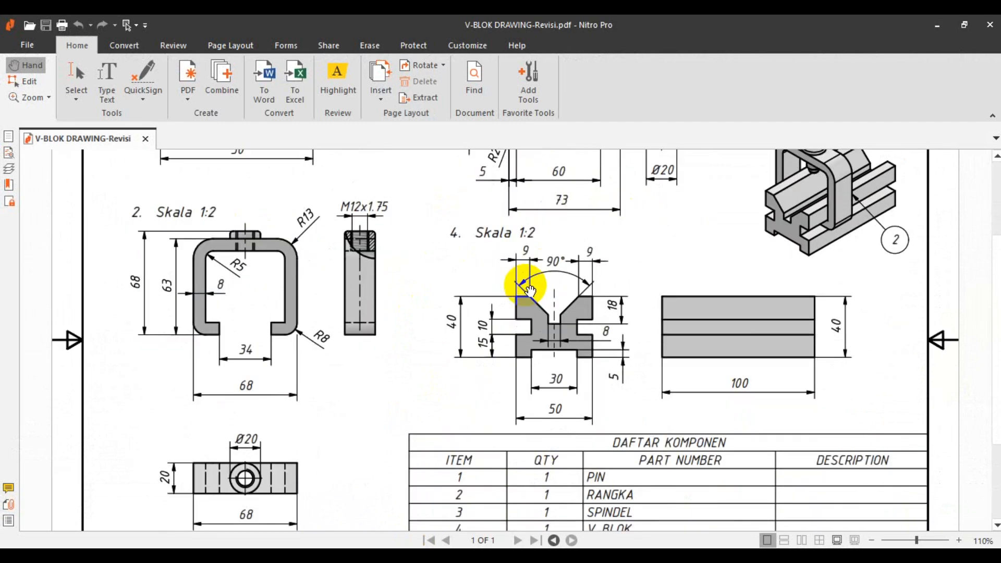
scroll(531, 290, down, 3)
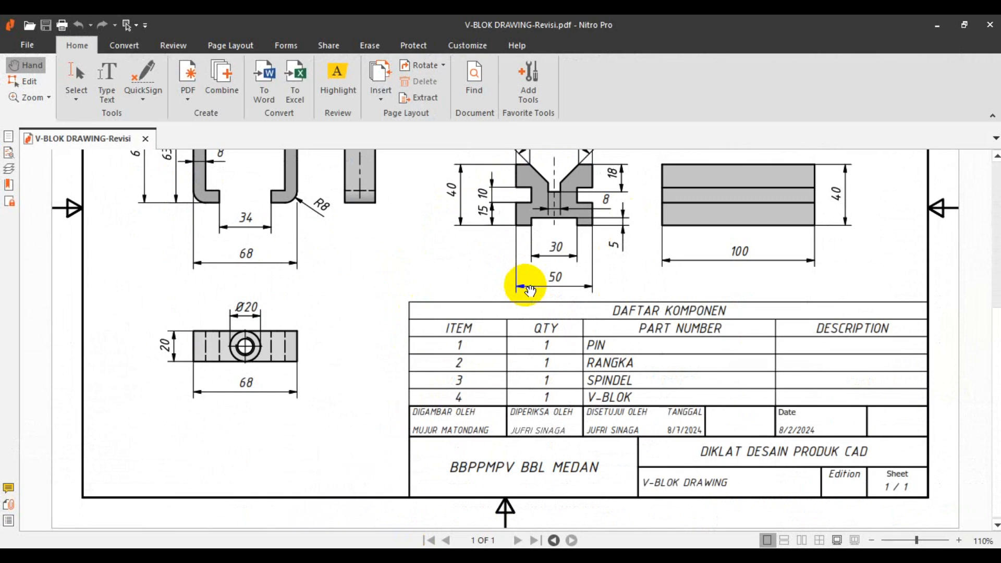
scroll(524, 284, up, 3)
scroll(524, 282, down, 3)
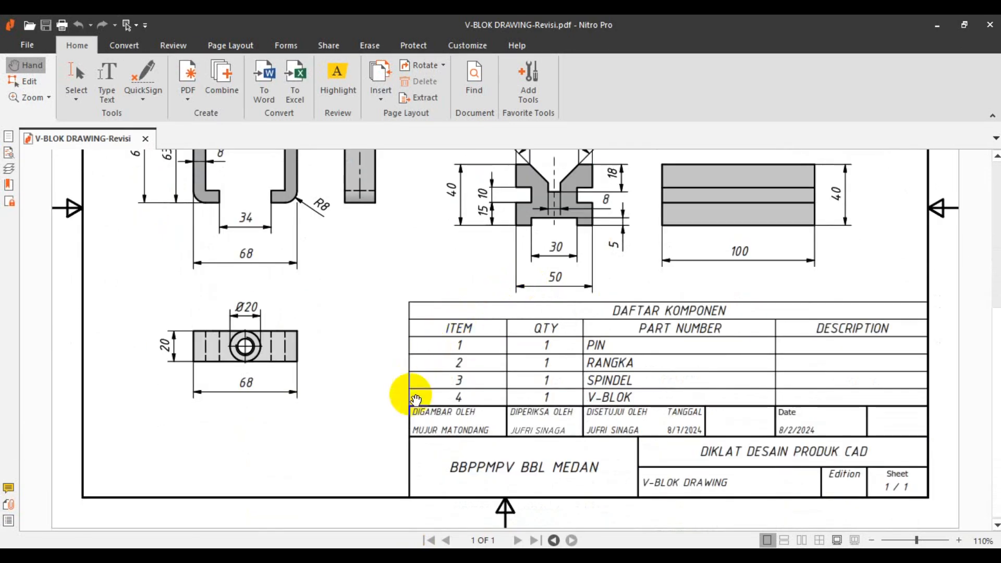
click(421, 556)
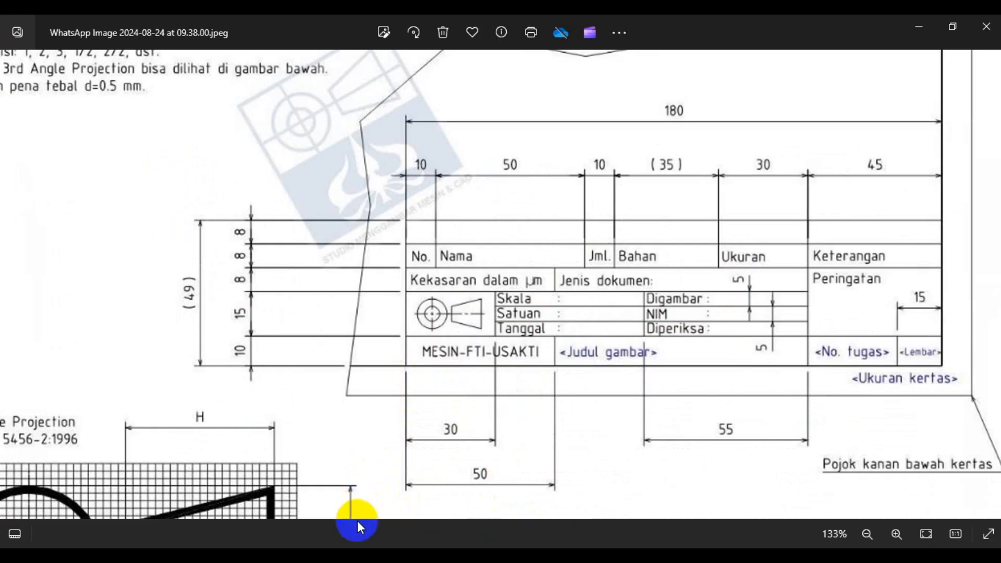
- Back in Inventor, create Drawing1 from the Metric ISO.idw template
click(375, 556)
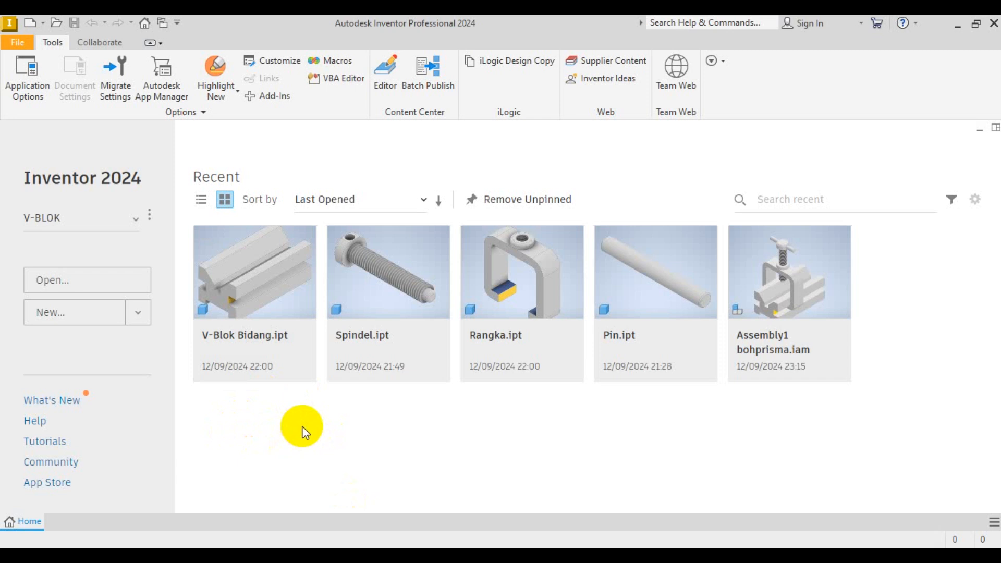
click(29, 24)
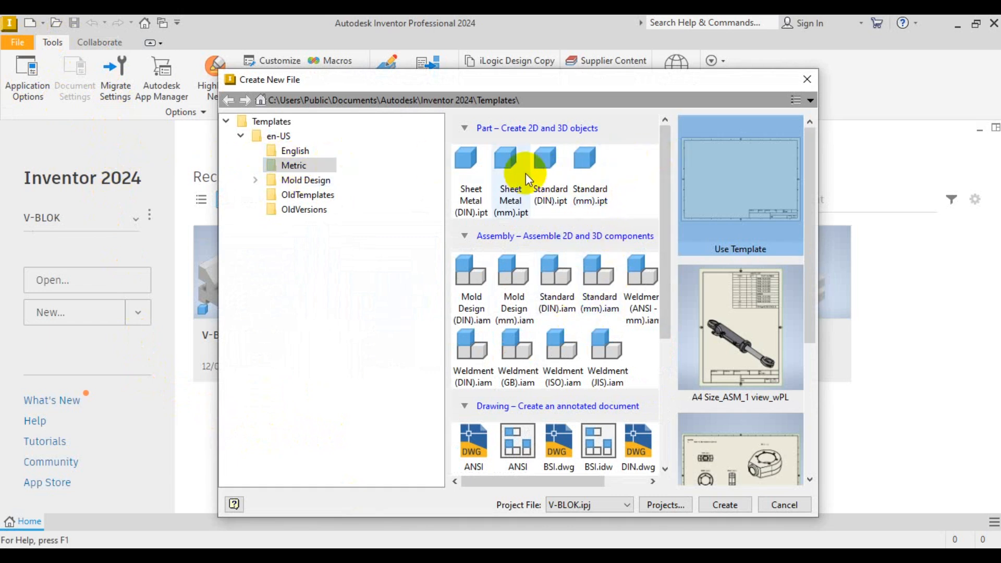
drag(668, 308, 662, 412)
drag(552, 480, 590, 480)
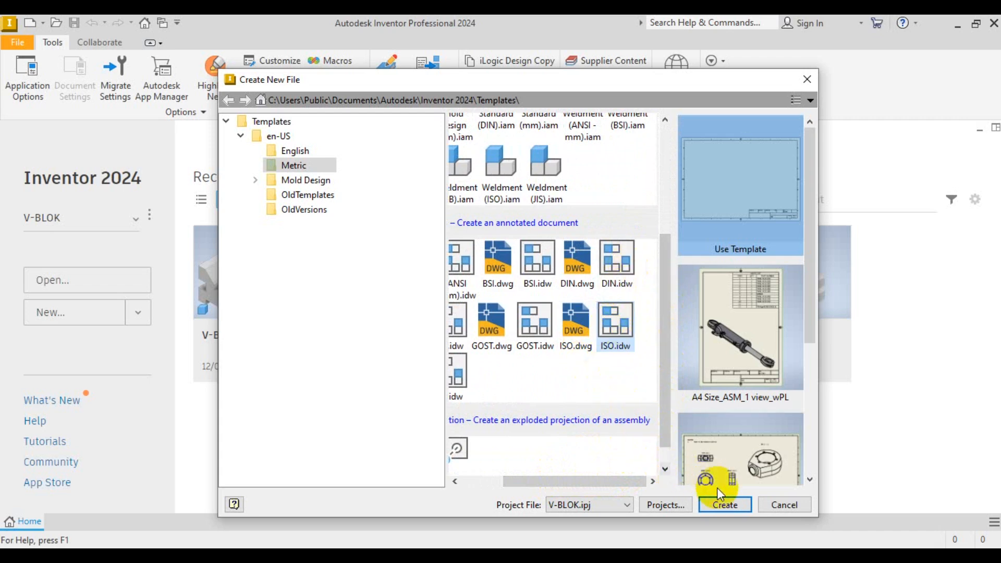
click(724, 504)
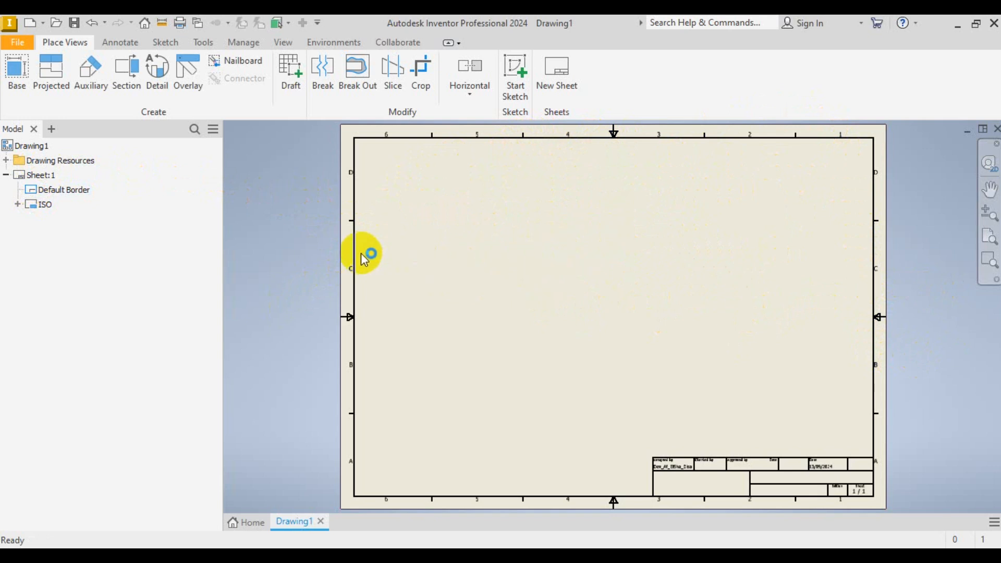
- Edit Sheet:1, keeping A3 size and applying portrait orientation
right_click(37, 175)
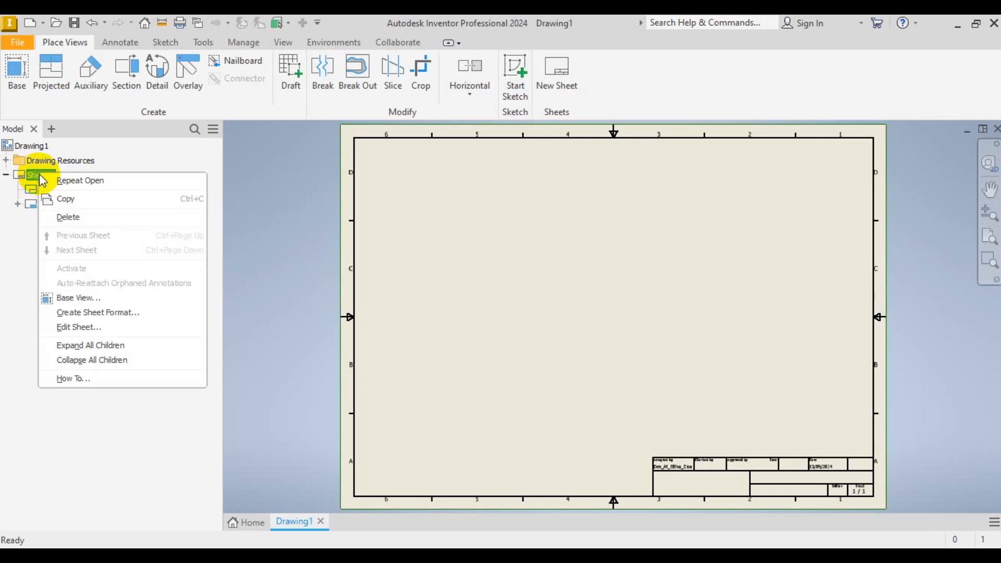
click(70, 329)
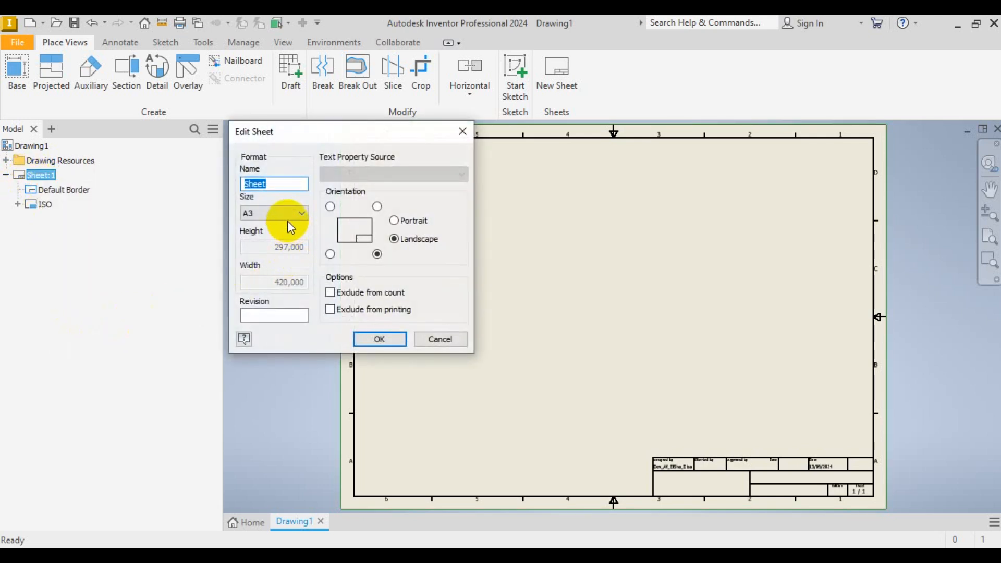
click(287, 215)
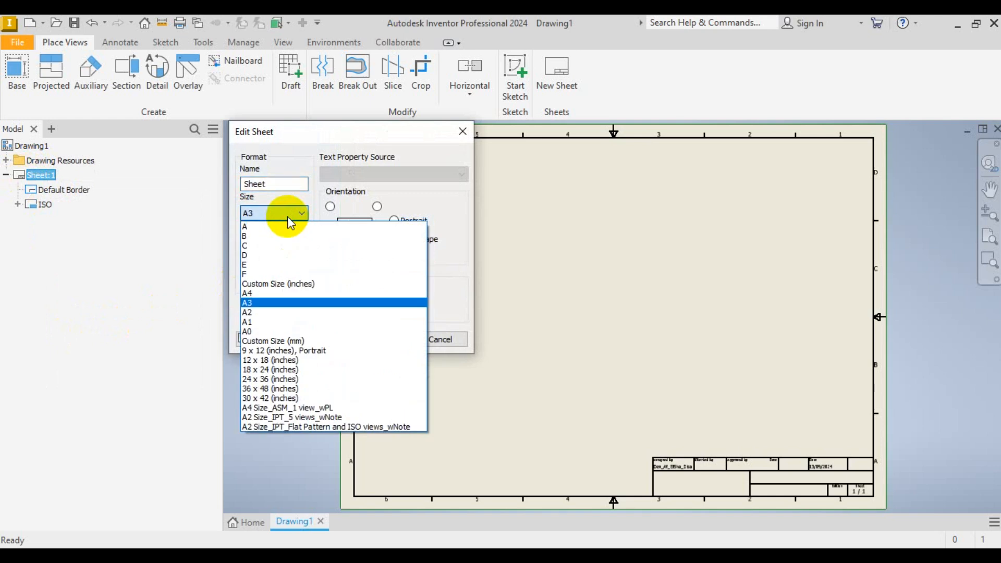
click(273, 303)
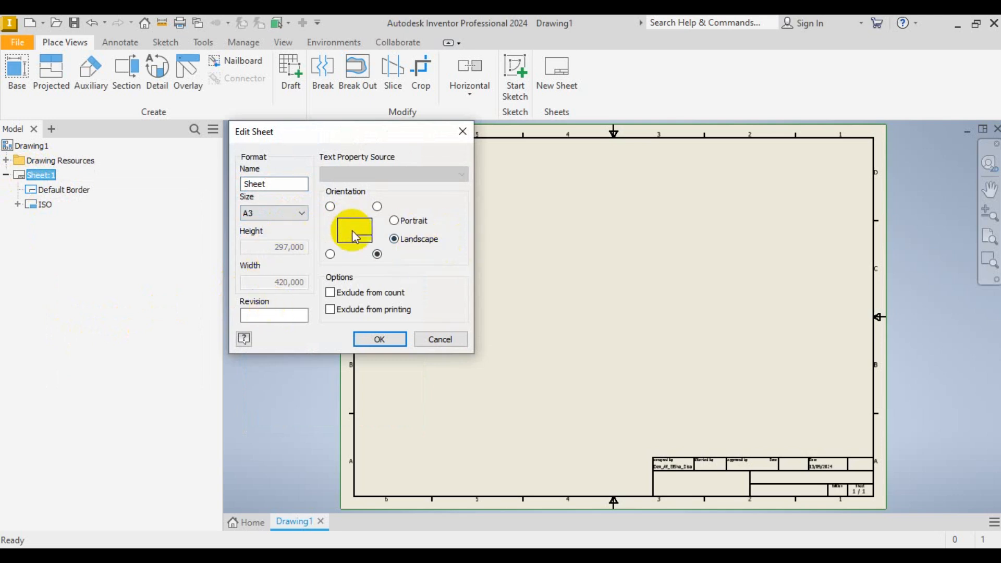
click(405, 225)
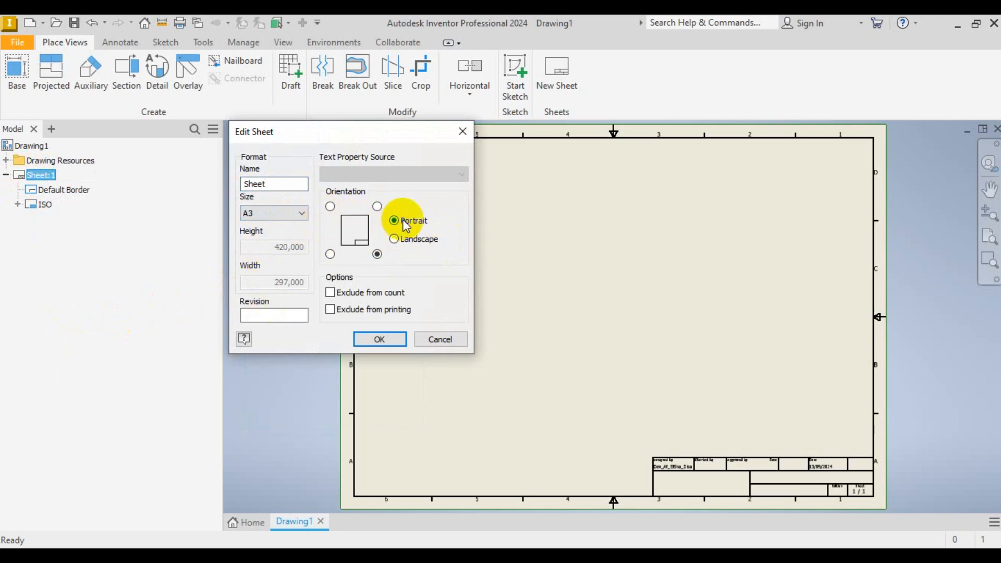
click(401, 239)
click(406, 223)
click(380, 340)
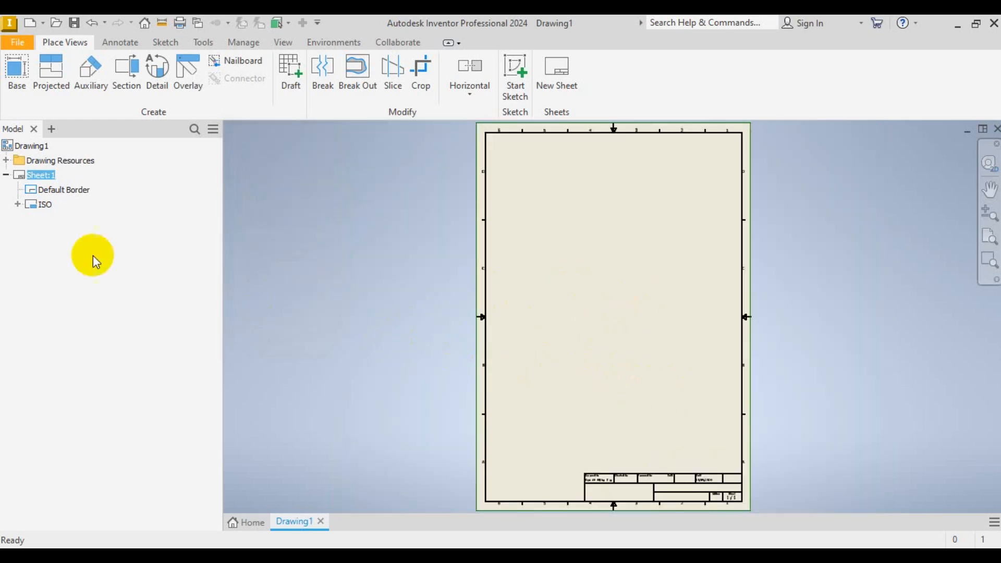
- Re-edit Sheet:1 and change its orientation to landscape
right_click(29, 174)
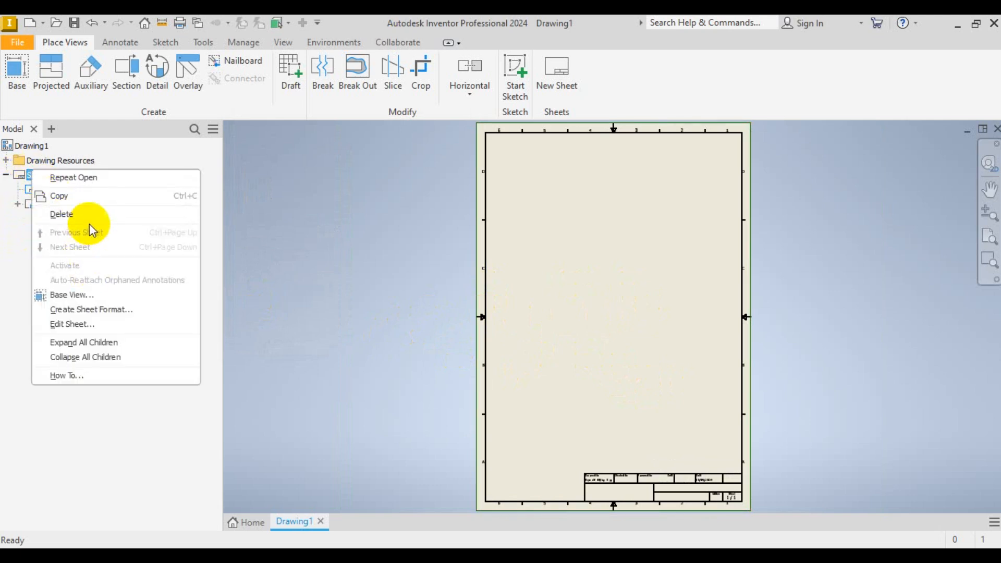
click(81, 329)
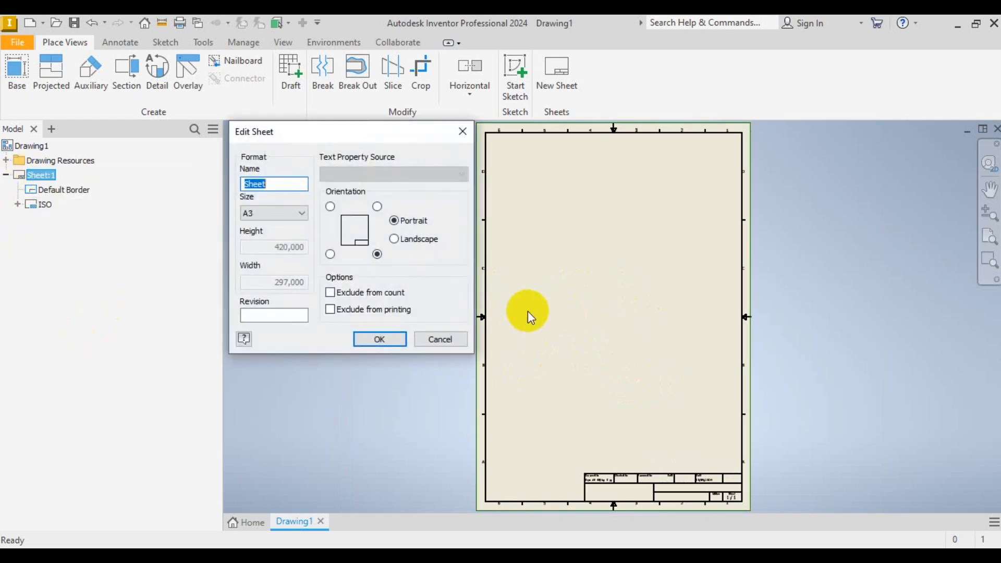
click(424, 242)
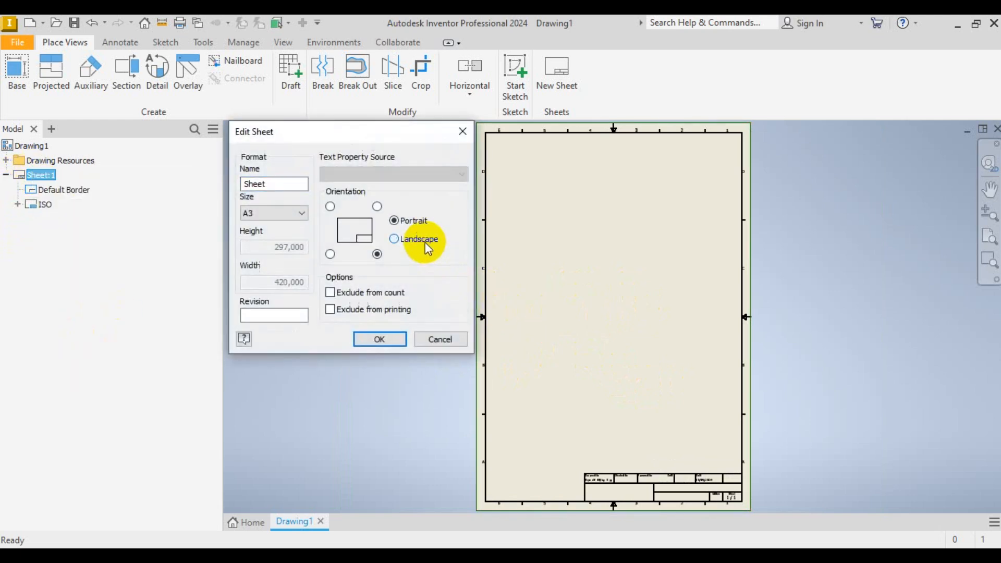
click(380, 339)
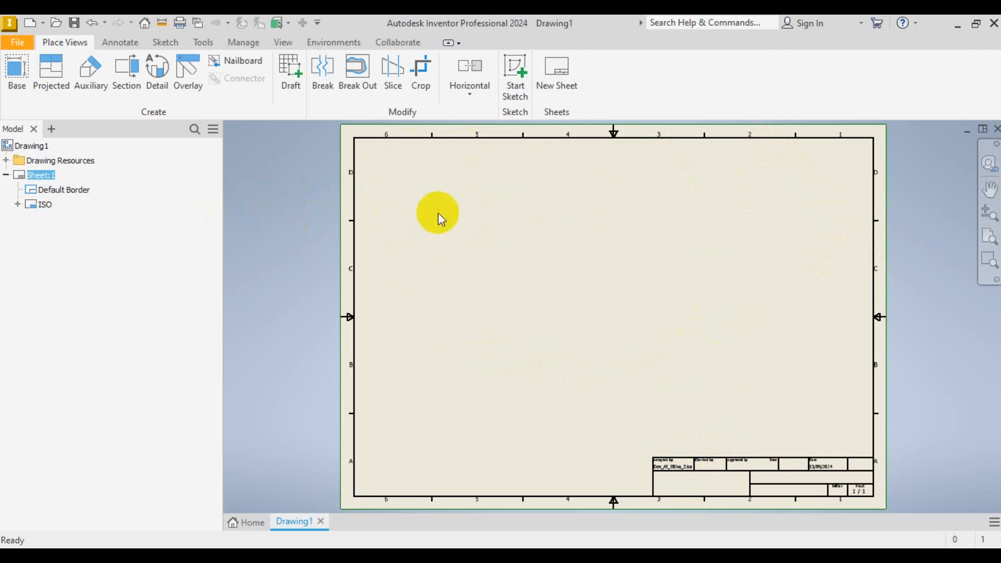
- Expand Drawing Resources > Borders and insert the Default Border onto Sheet:1
click(6, 161)
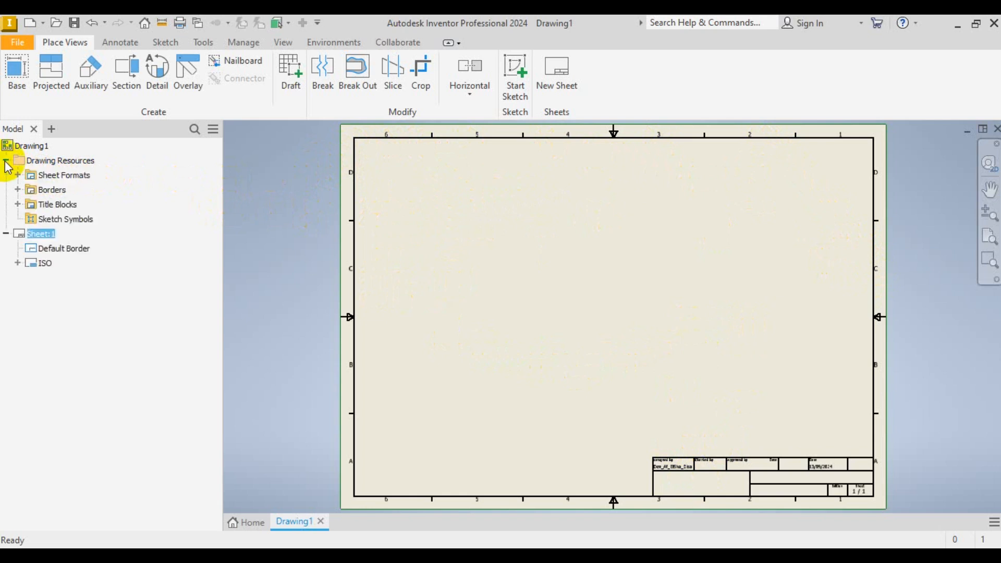
click(18, 190)
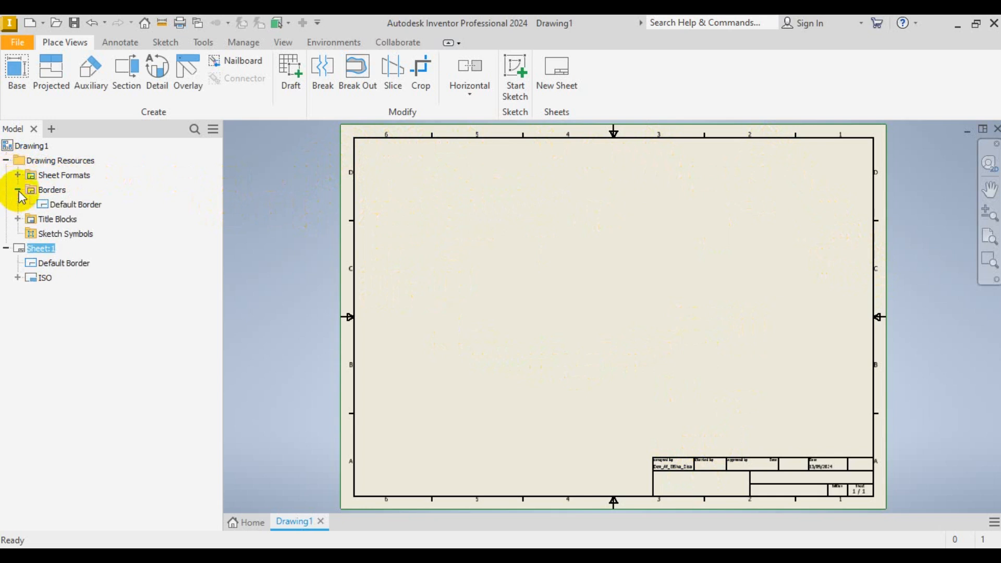
click(76, 206)
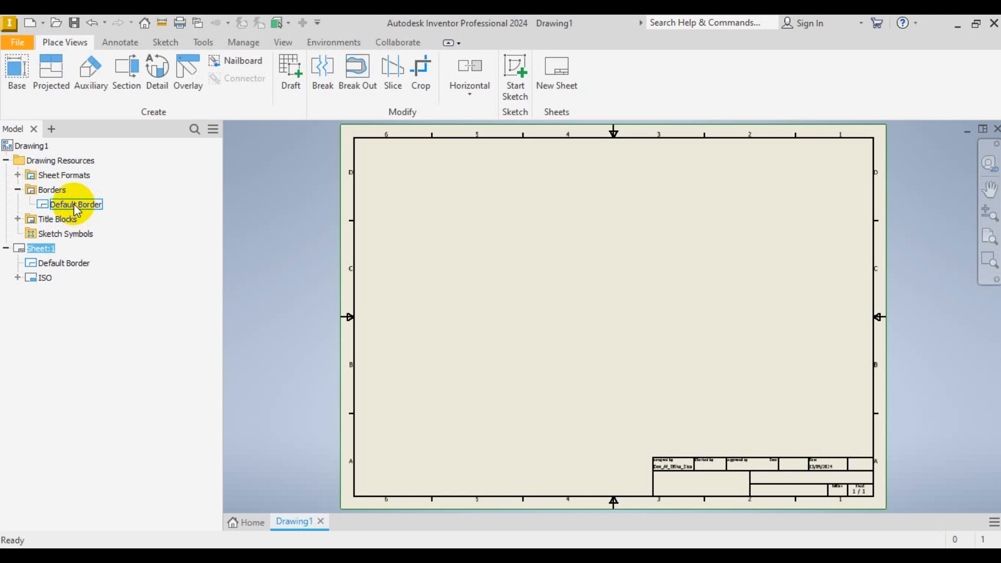
right_click(77, 211)
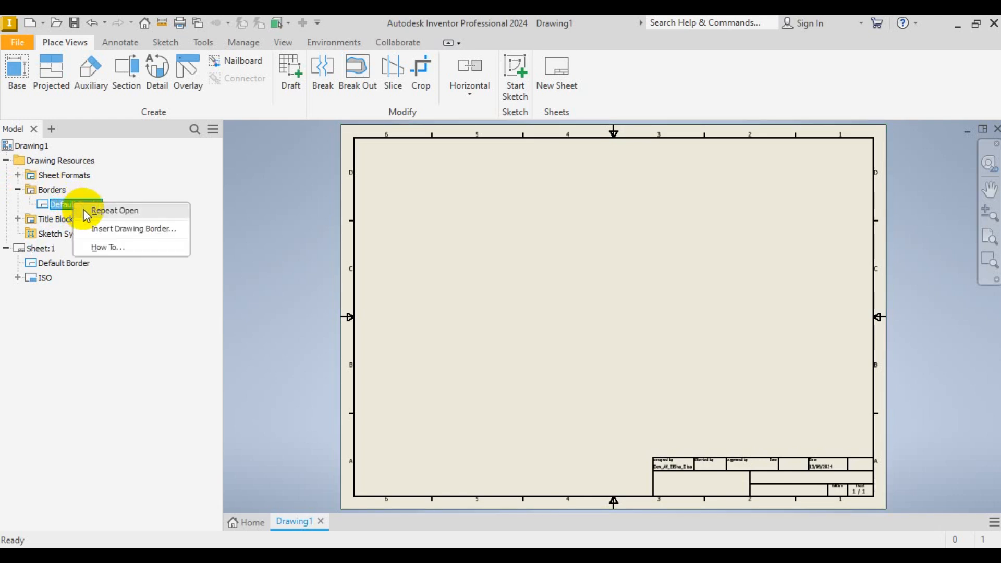
click(82, 228)
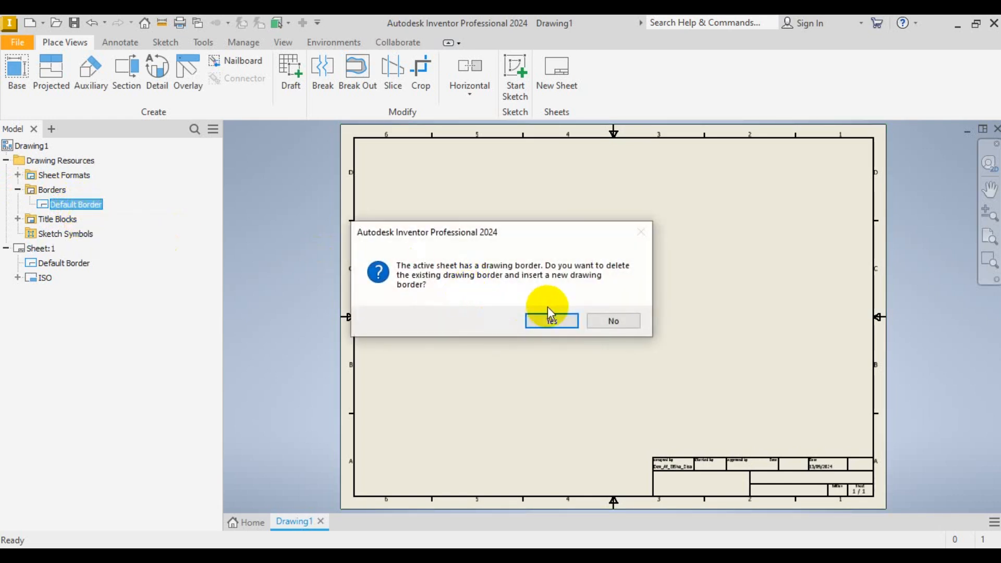
click(612, 321)
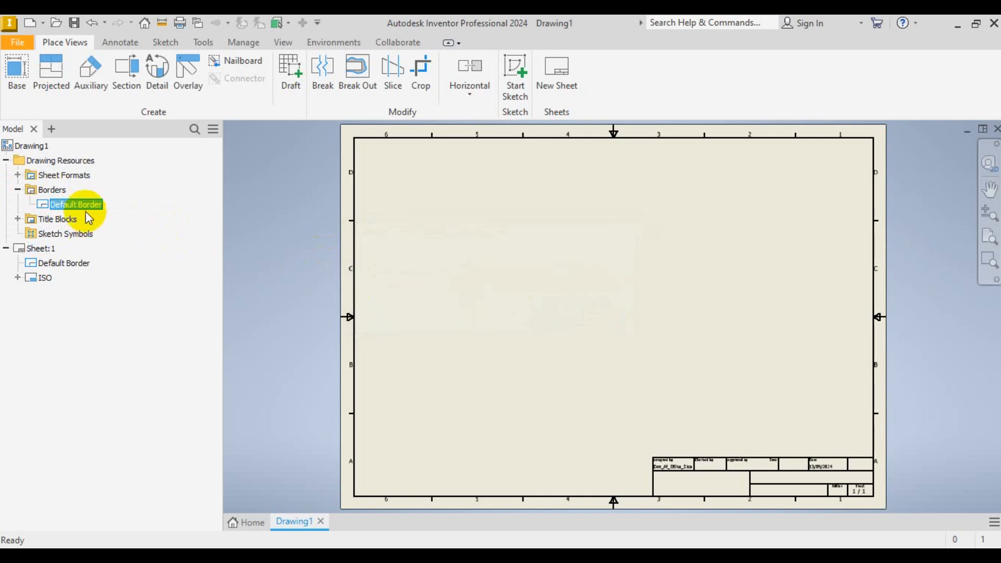
right_click(67, 204)
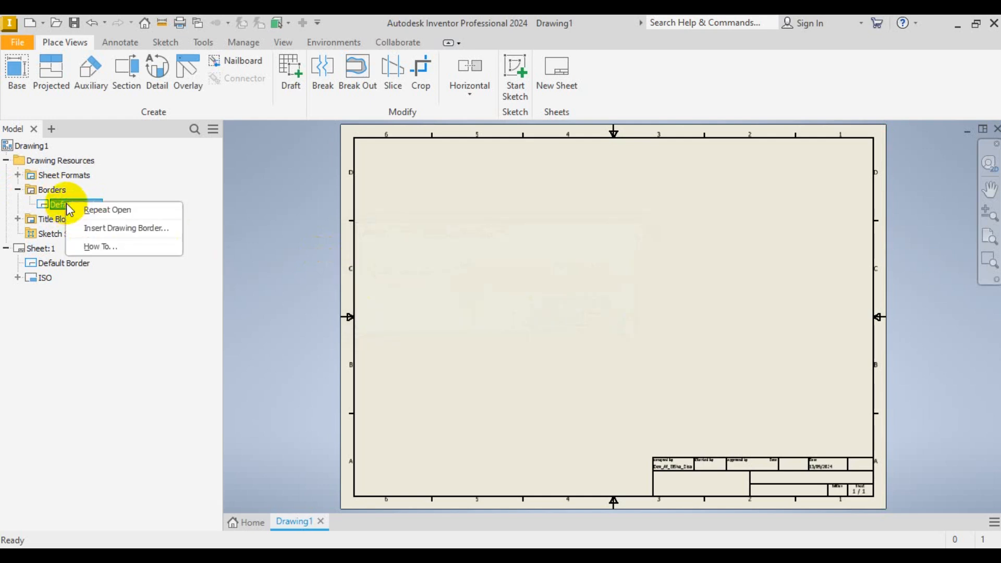
click(84, 226)
- Confirm the replacement with 0 horizontal and vertical zones, no centre marks, and 20 mm left margin
click(551, 321)
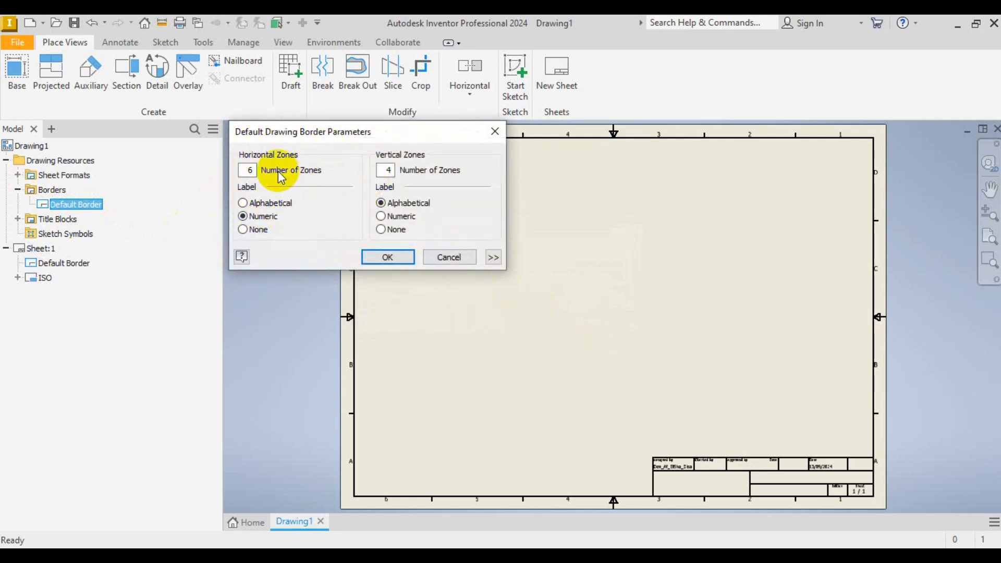
double_click(247, 170)
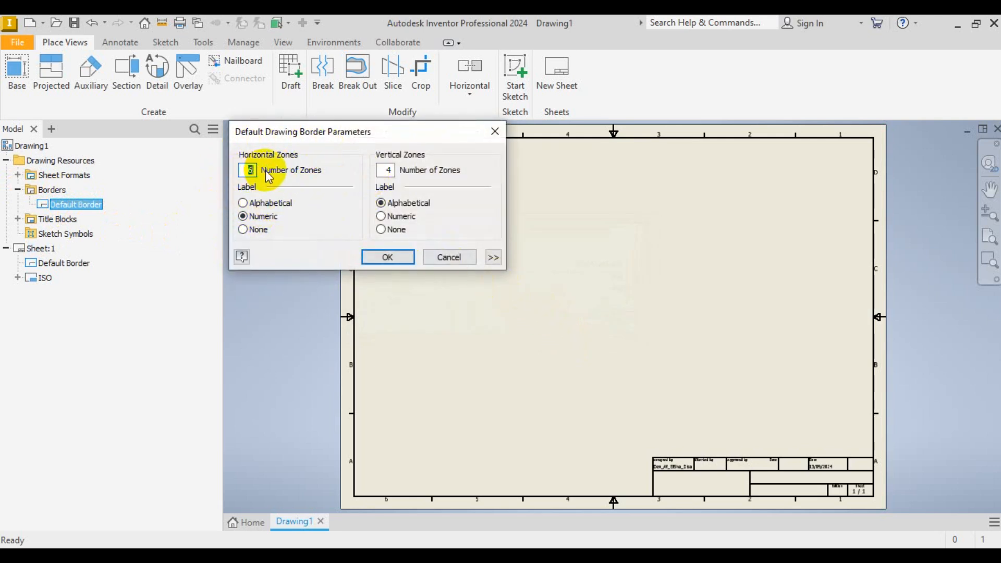
text(0)
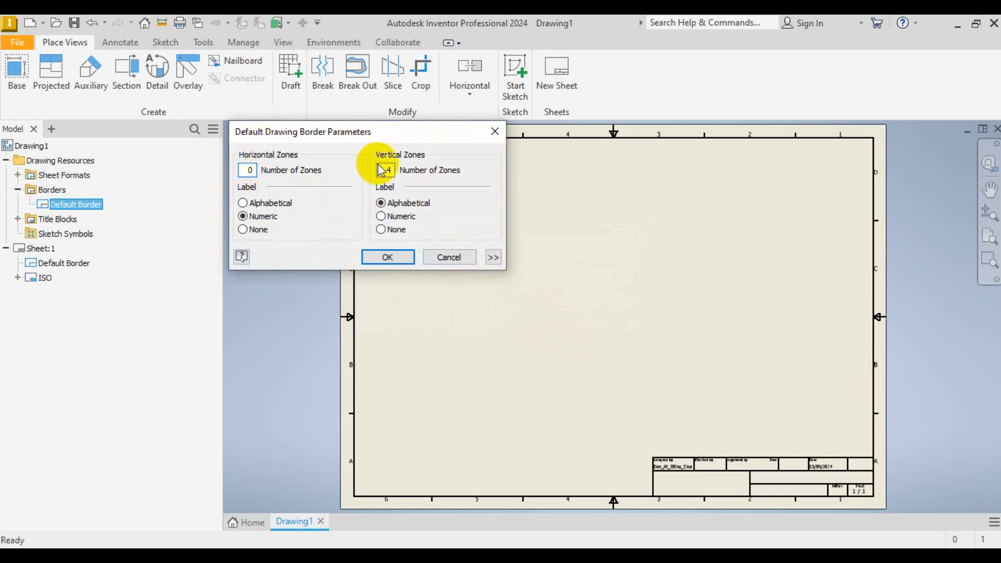
double_click(392, 170)
text(0)
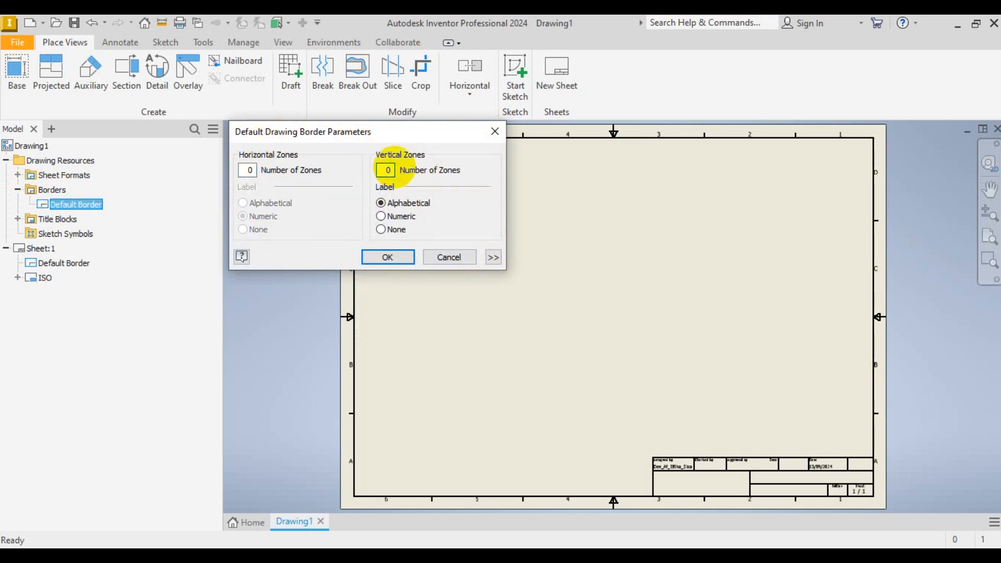
click(493, 257)
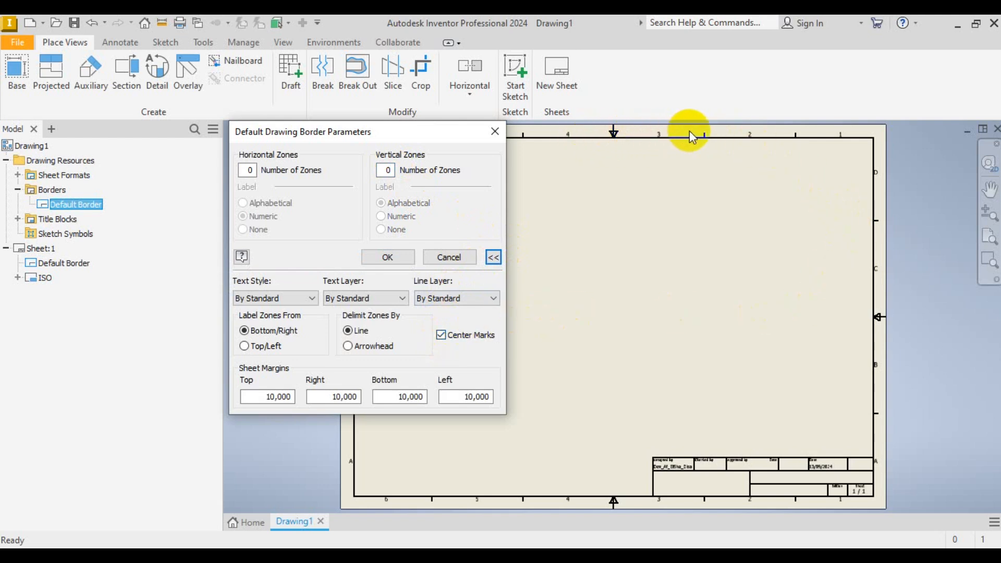
click(442, 335)
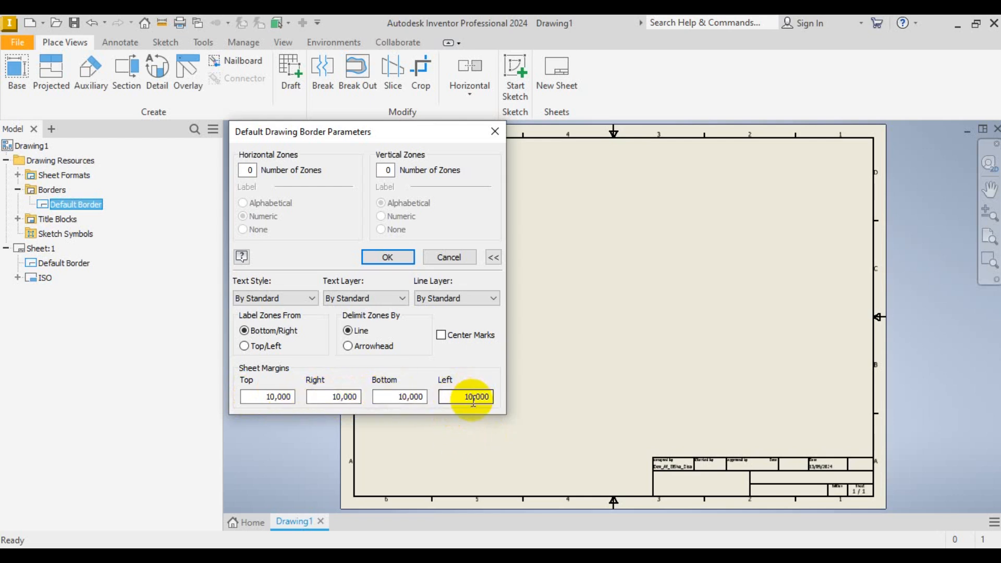
click(456, 399)
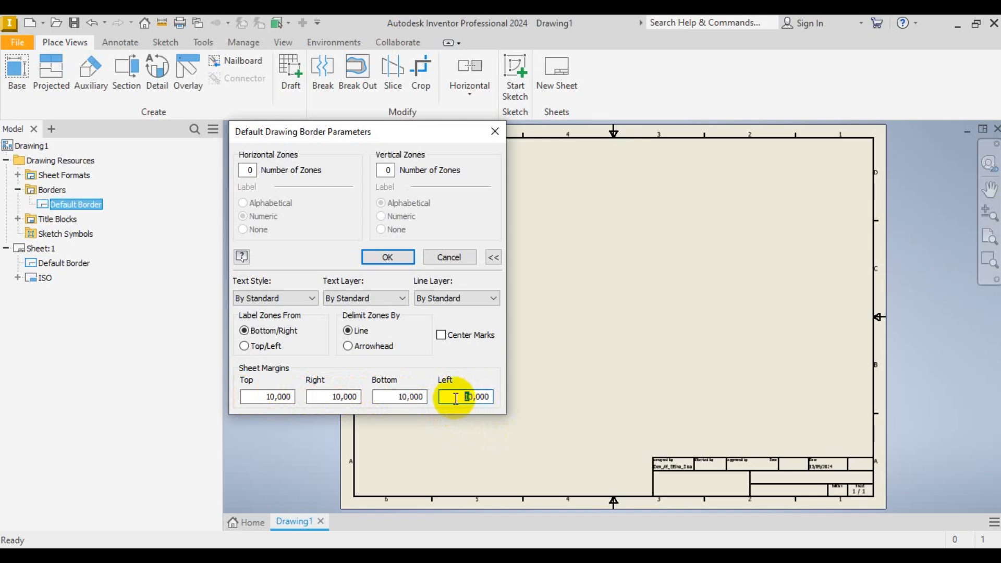
text(2)
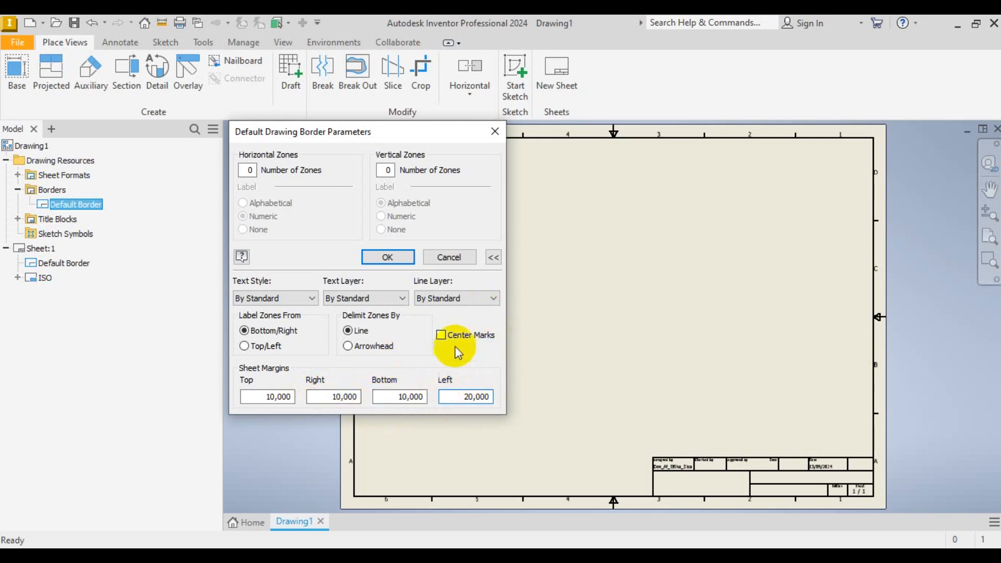
click(388, 257)
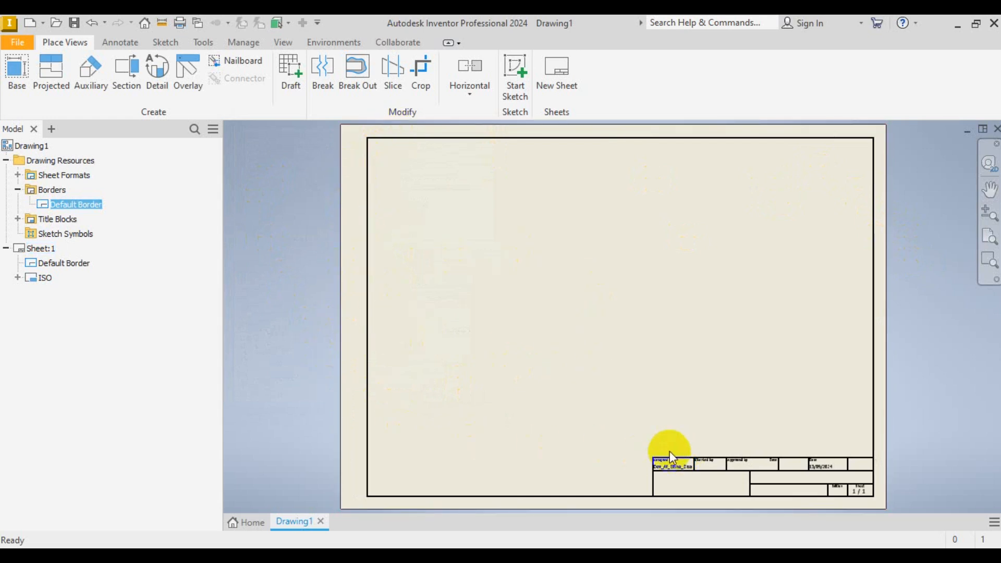
scroll(332, 398, down, 2)
scroll(549, 433, up, 3)
scroll(705, 452, down, 3)
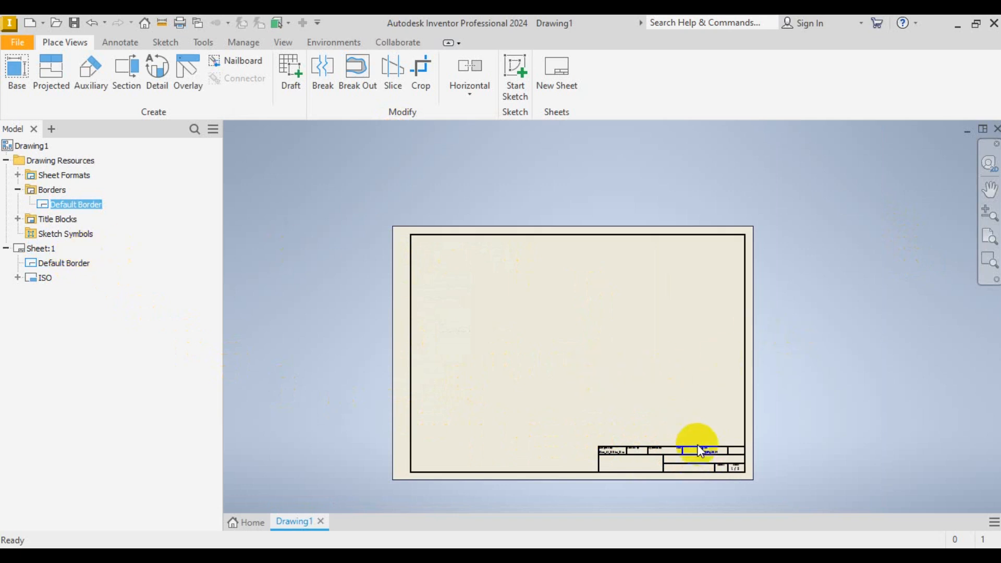
scroll(697, 440, up, 2)
scroll(642, 452, down, 2)
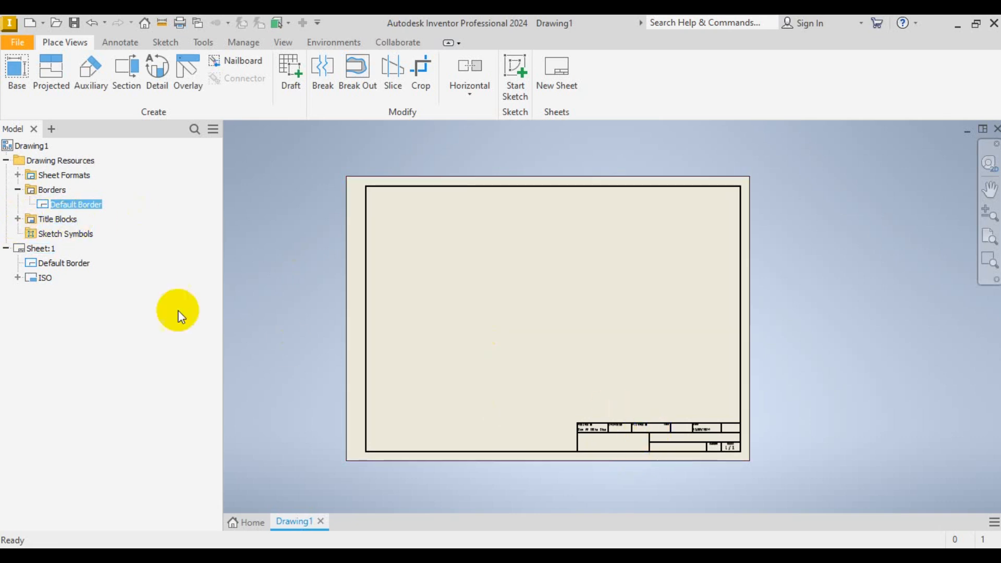
- Expand Title Blocks and delete the ISO title block from Sheet:1
click(18, 219)
click(50, 234)
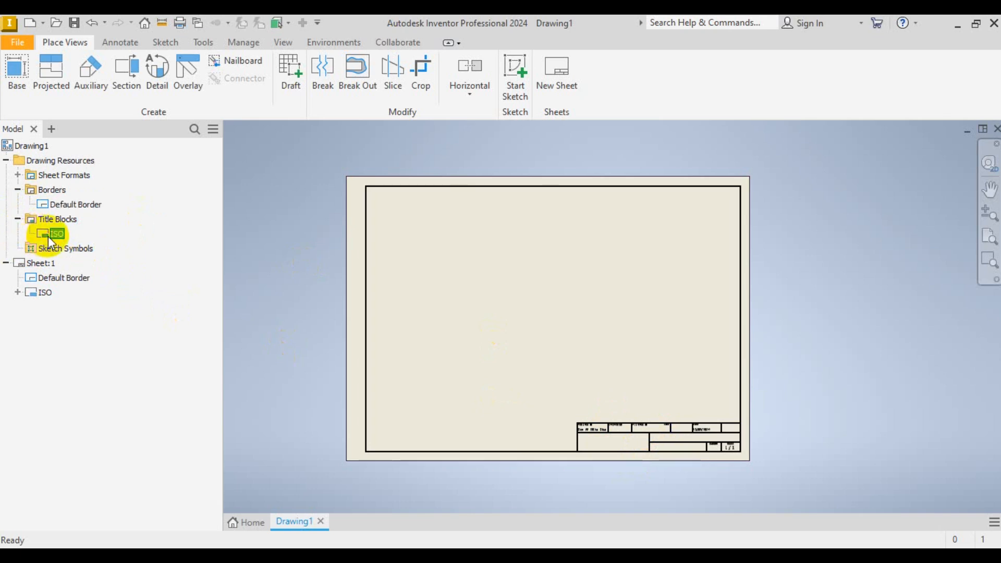
right_click(41, 293)
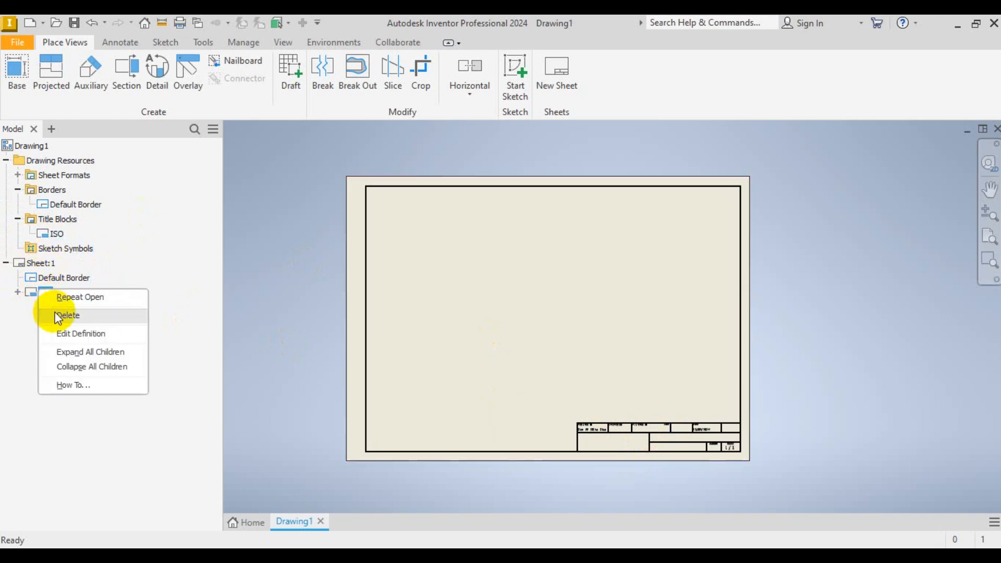
click(47, 316)
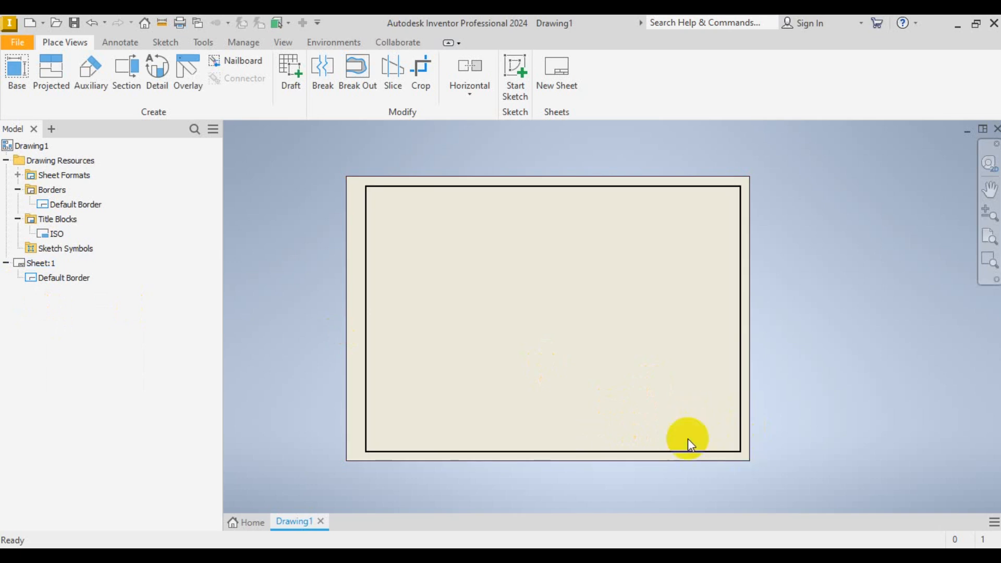
right_click(55, 236)
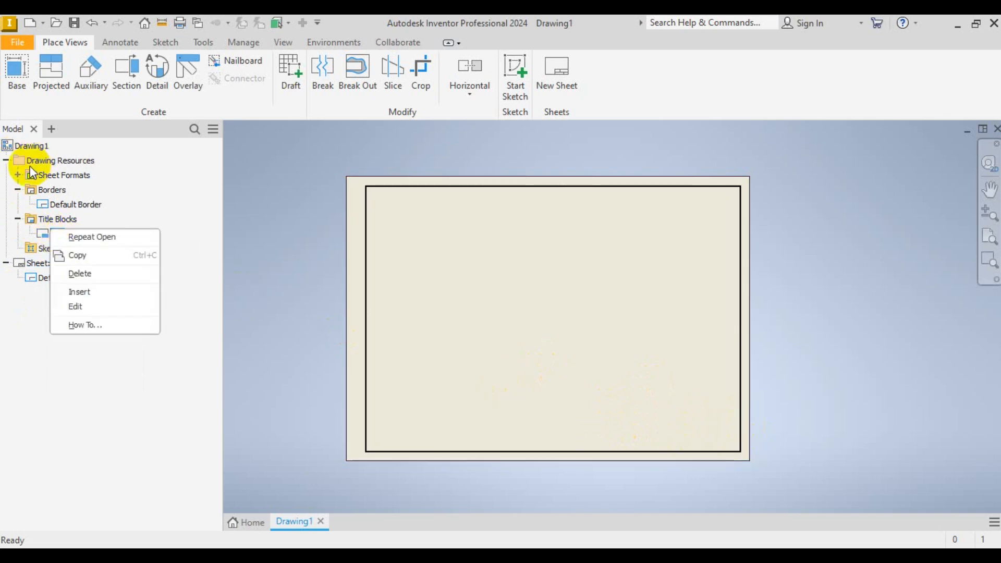
click(56, 235)
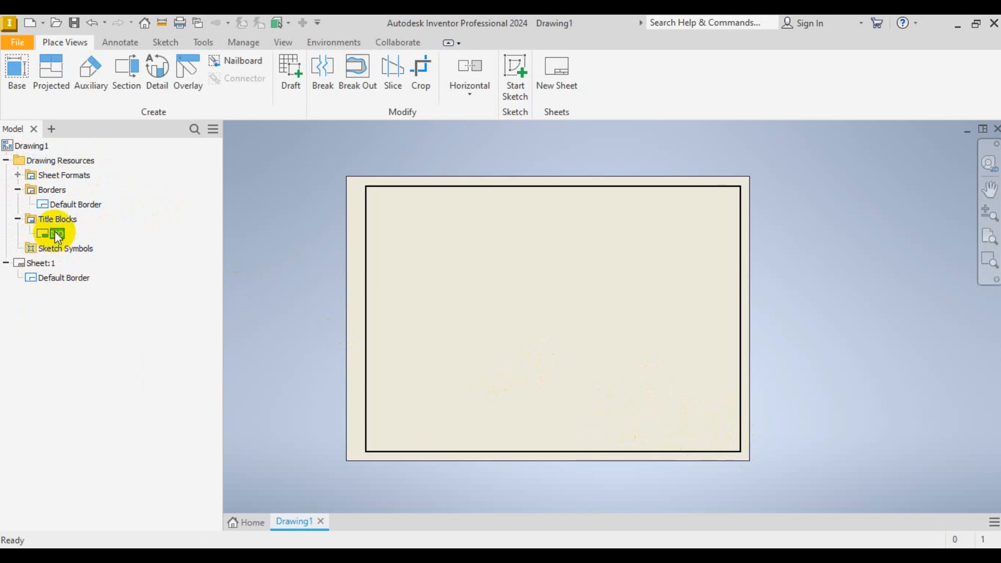
right_click(57, 236)
- Edit the ISO title block definition, delete all its sketch geometry, and switch to the reference image
click(79, 307)
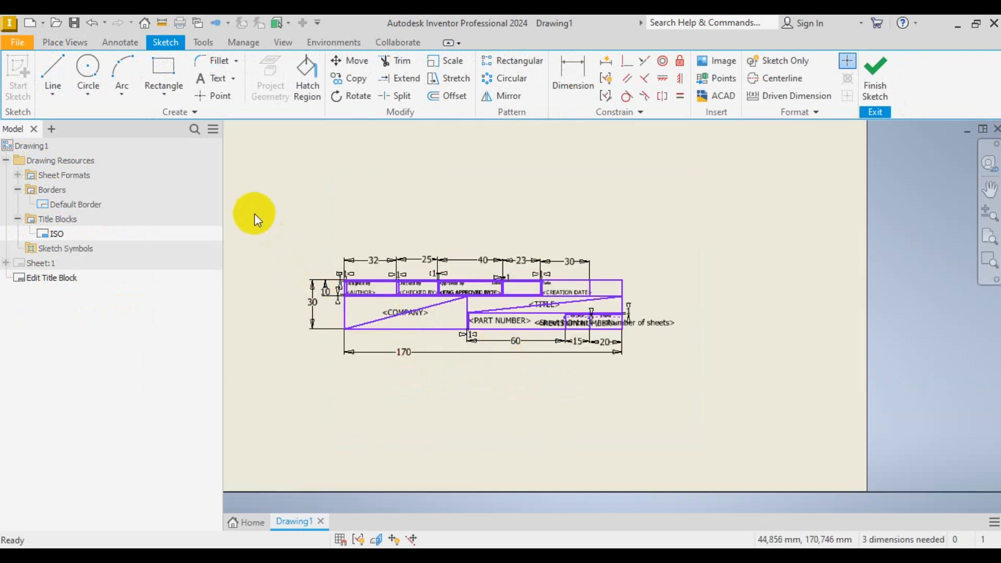
mouse_move(262, 208)
mouse_down()
mouse_move(694, 313)
mouse_move(777, 429)
mouse_up()
key(Delete)
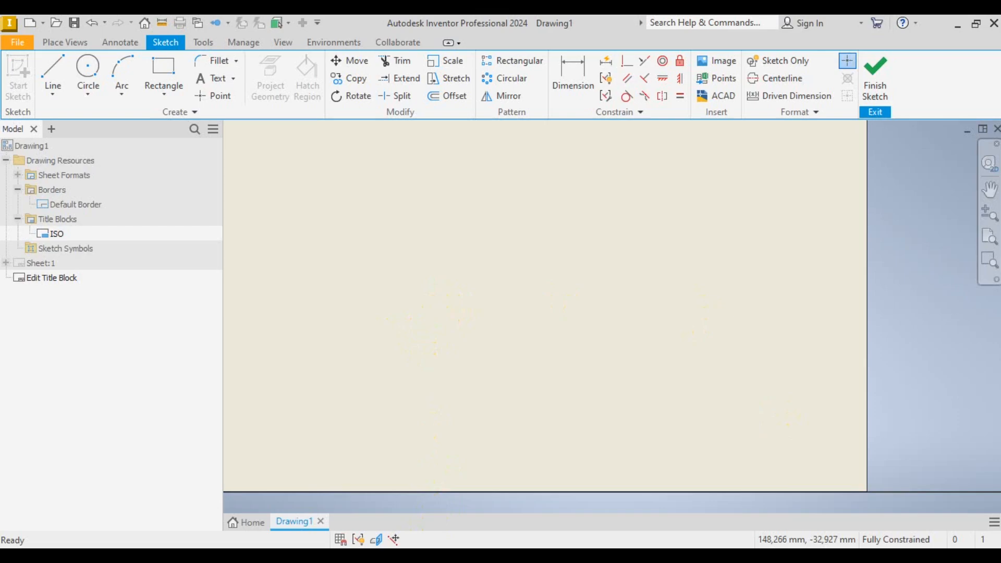
key(alt+Tab)
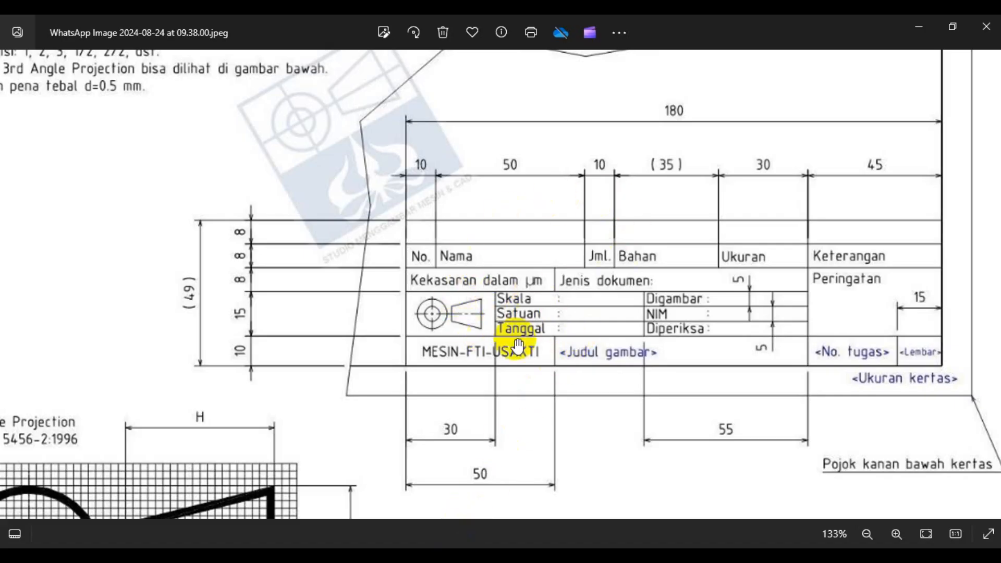
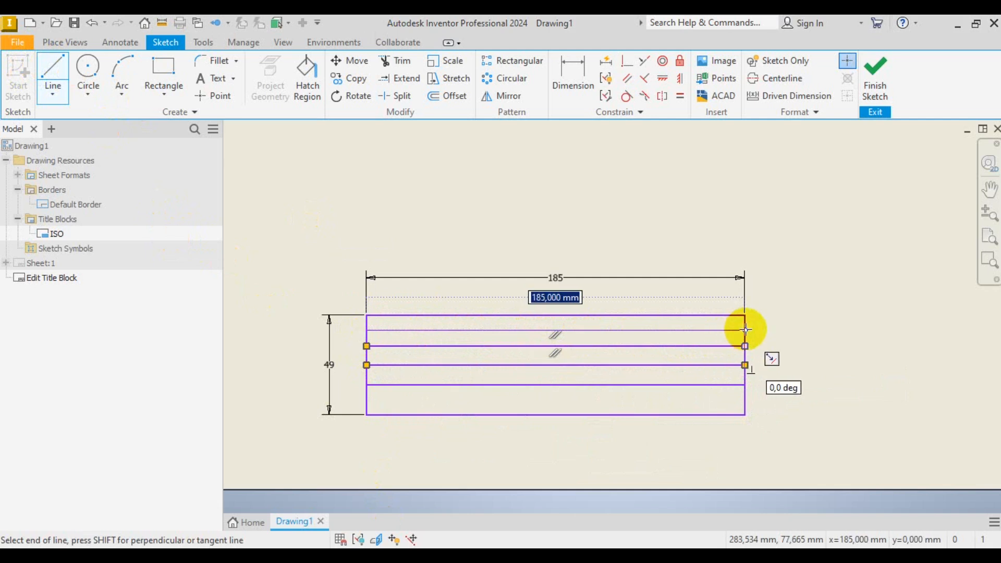
- Finish the last full-width row line in the 185 × 49 rectangle and exit the Line tool
double_click(745, 330)
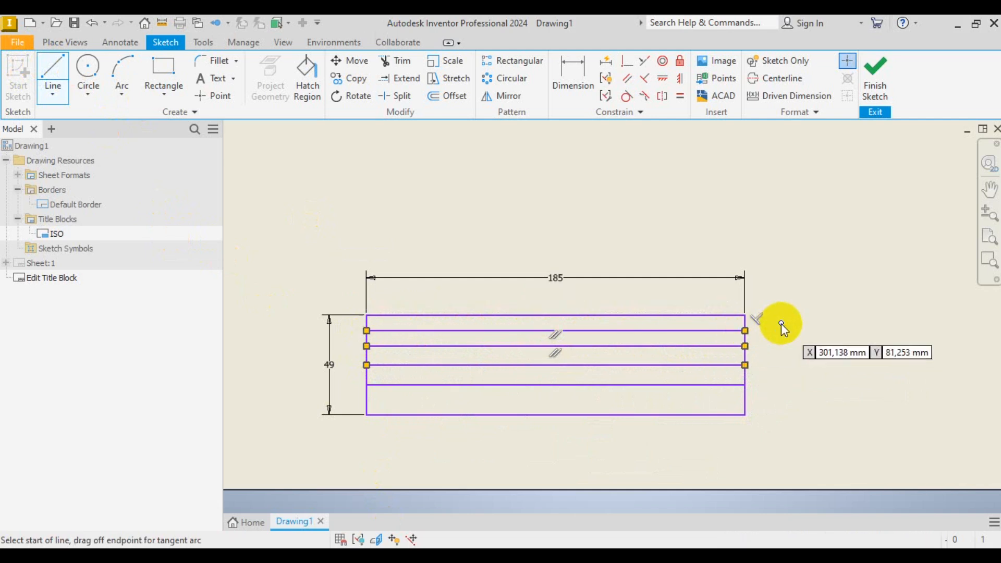
key(Escape)
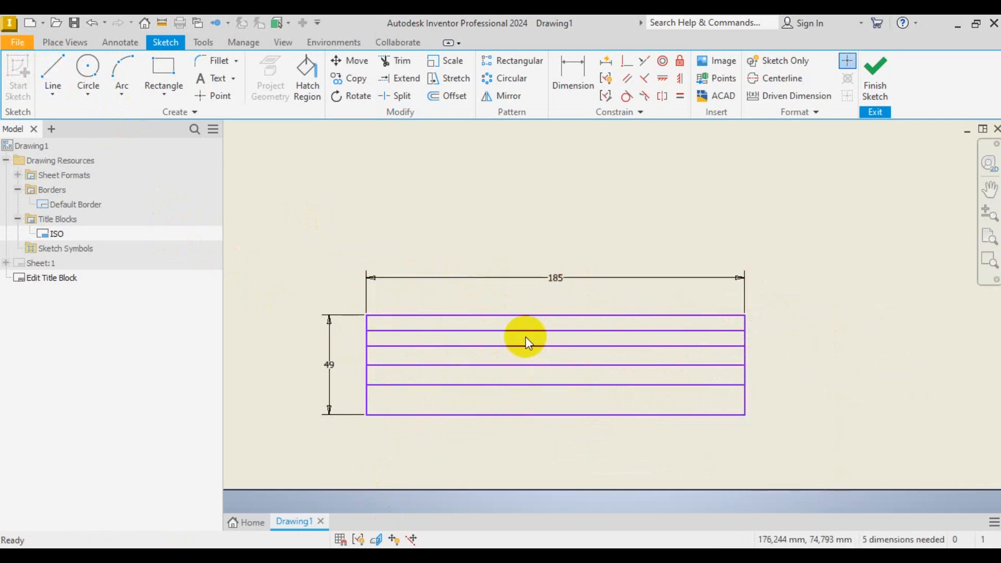
- Dimension the bottom row to 10 mm high, then compare it with the reference image
click(562, 80)
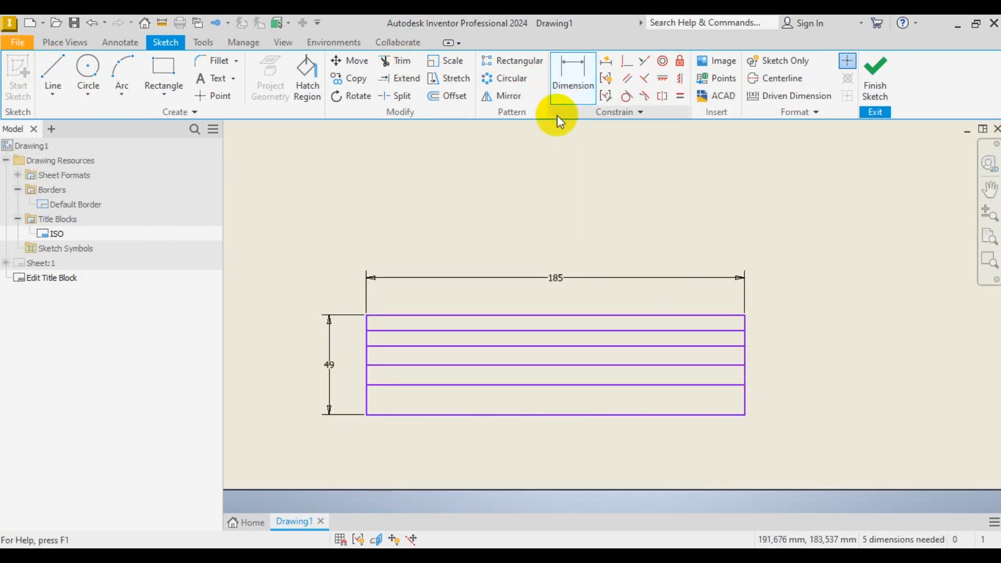
click(713, 385)
click(716, 415)
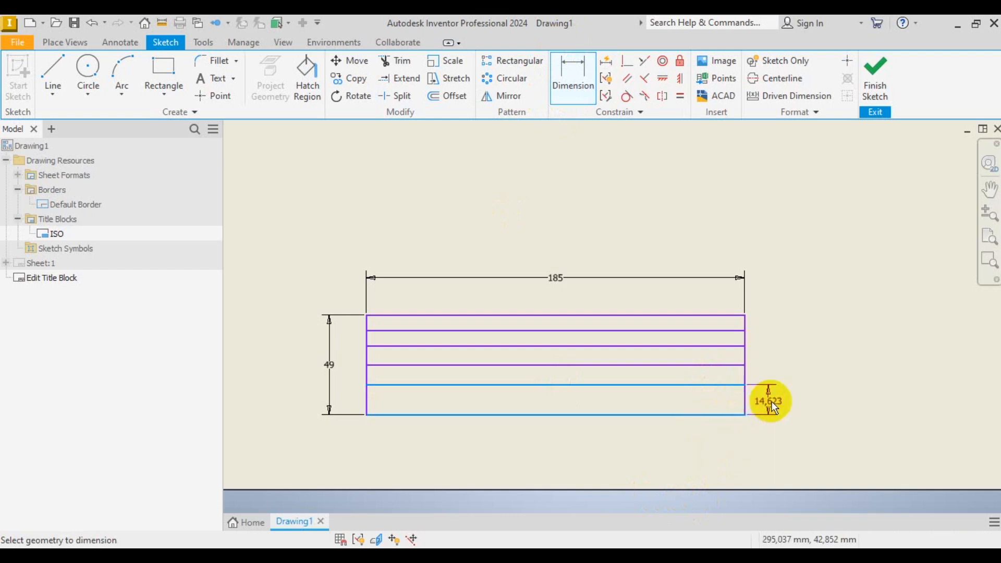
click(816, 403)
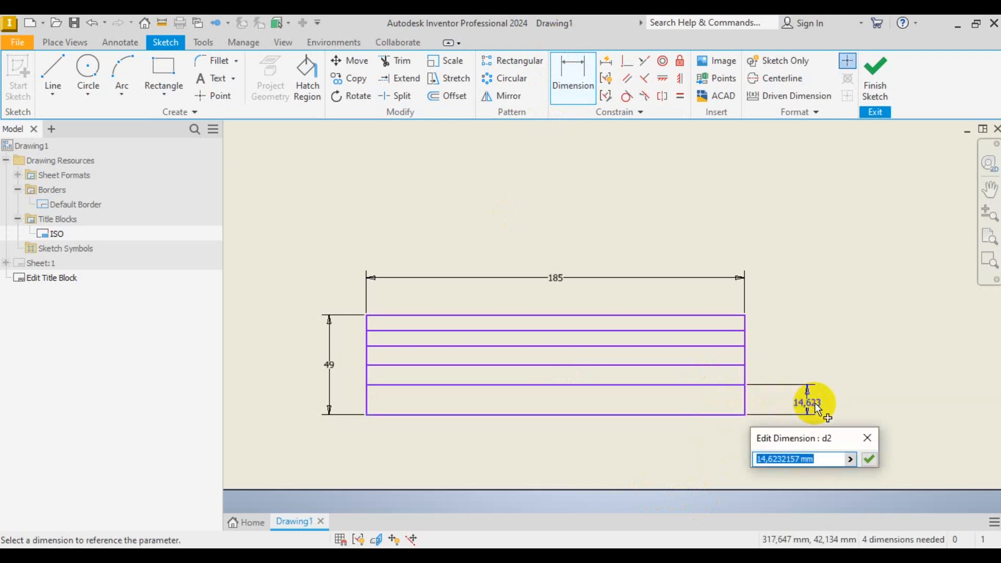
text(10)
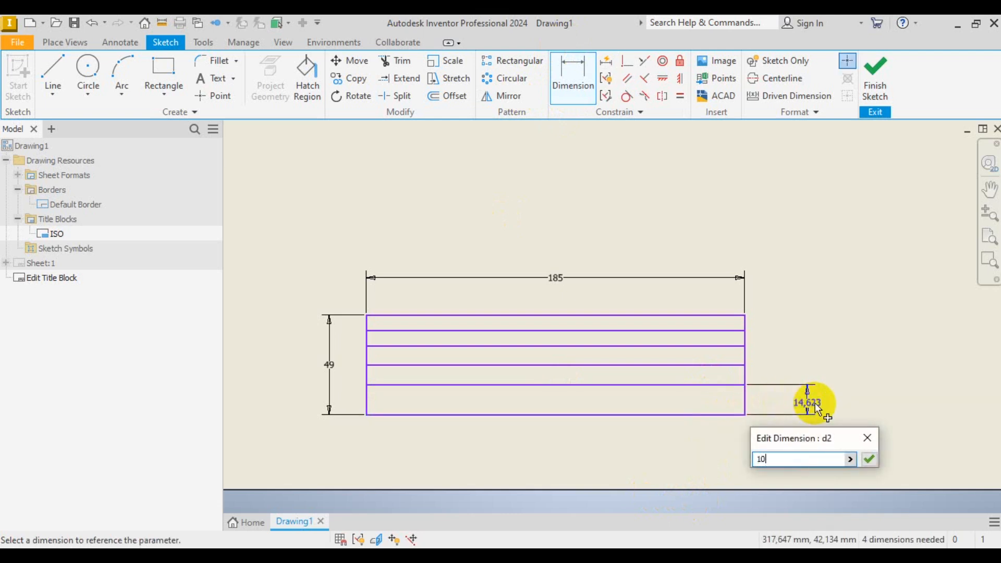
key(Return)
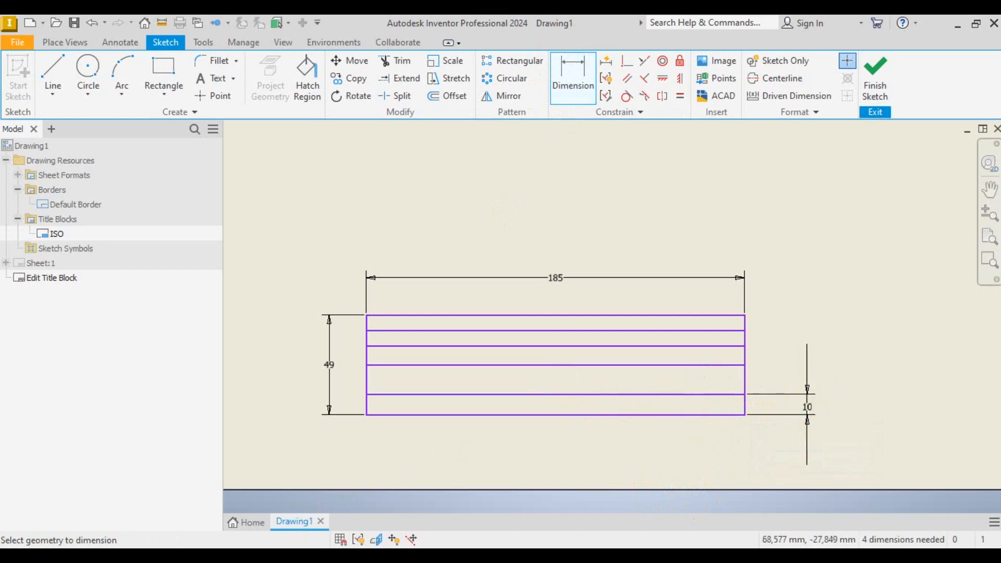
key(alt+Tab)
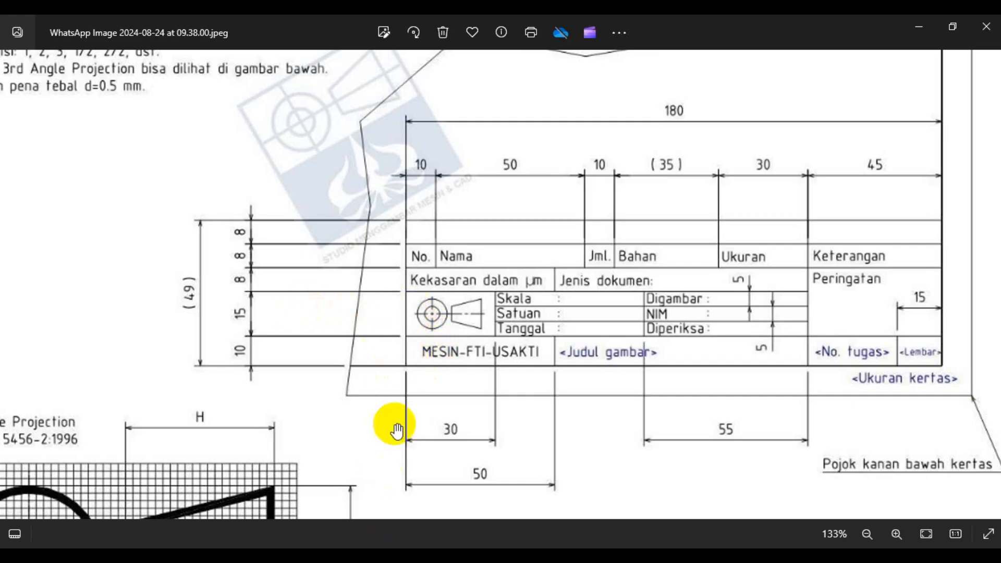
key(alt+Tab)
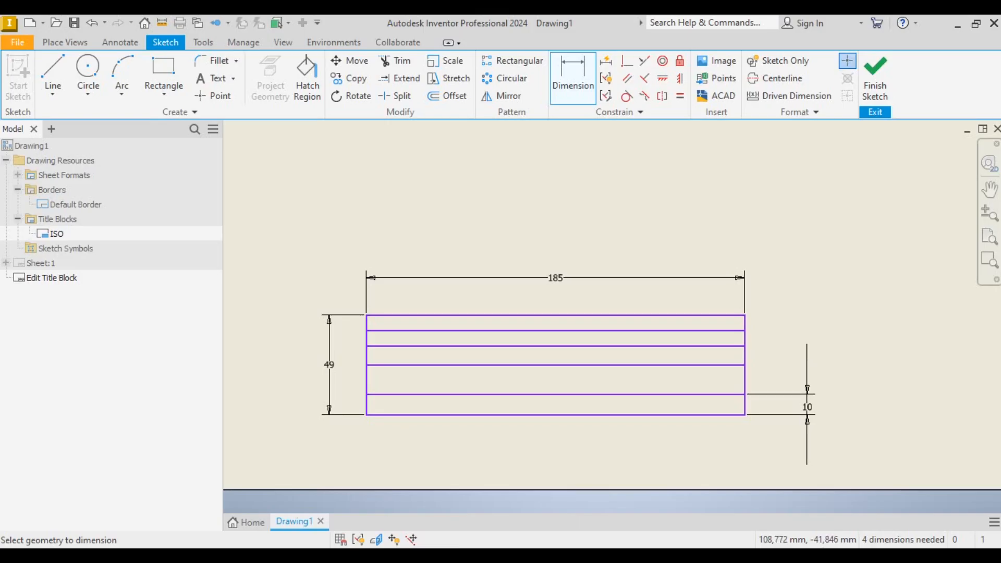
- Attempt row-height dimensions above the bottom row, including 14.5, cancelling each over-constrain warning
click(712, 396)
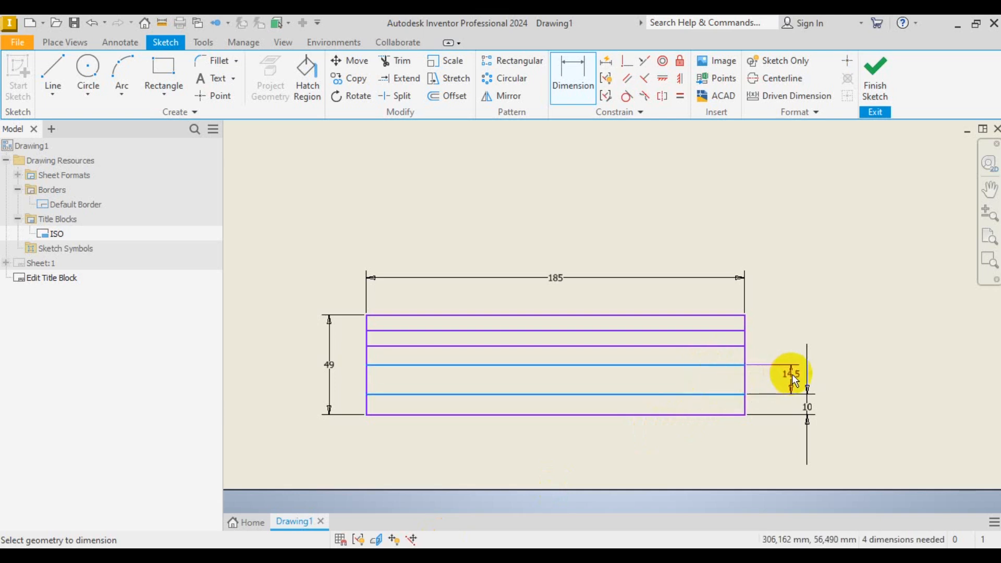
click(792, 377)
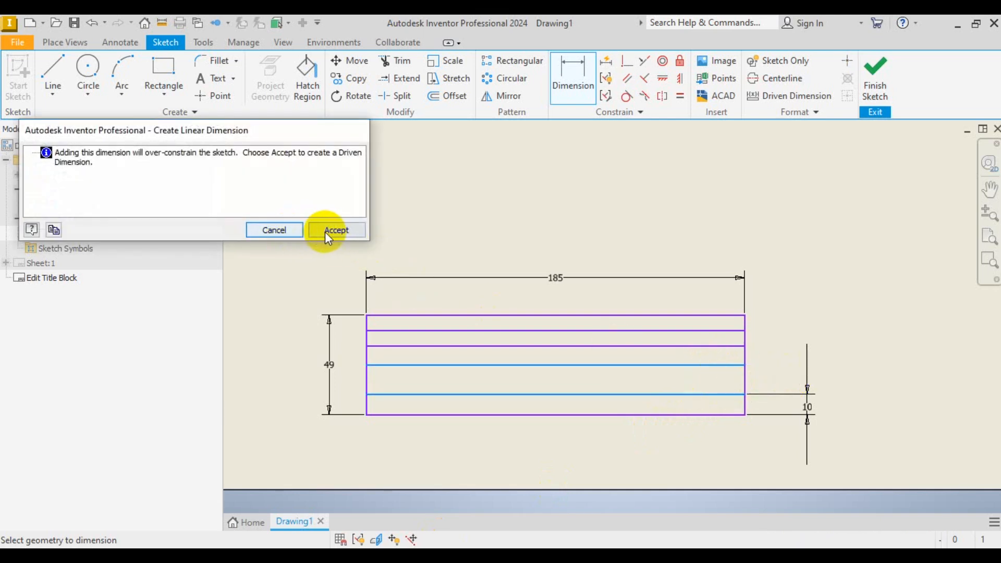
click(287, 233)
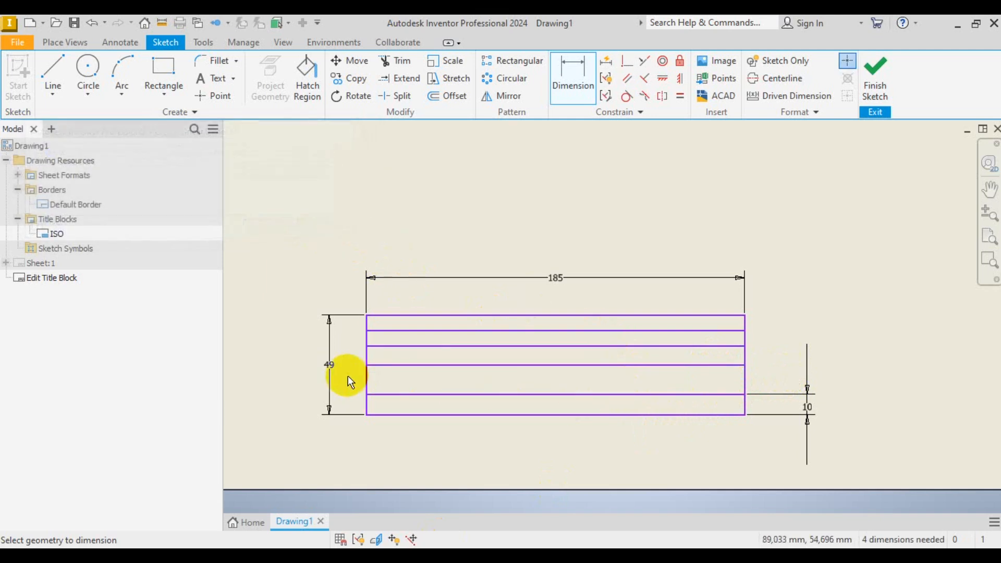
right_click(878, 374)
click(932, 374)
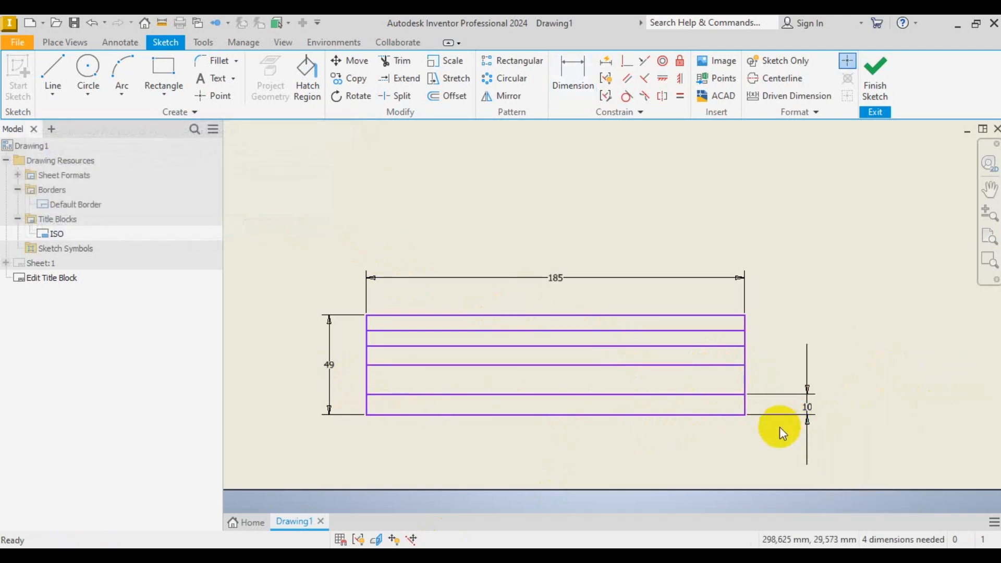
scroll(420, 412, up, 3)
click(596, 100)
click(396, 324)
click(389, 379)
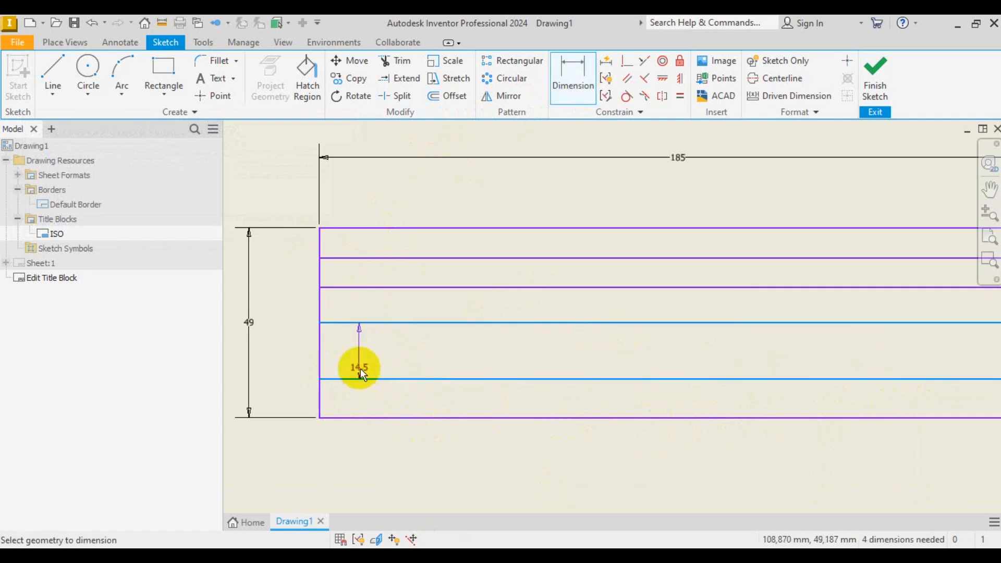
click(308, 353)
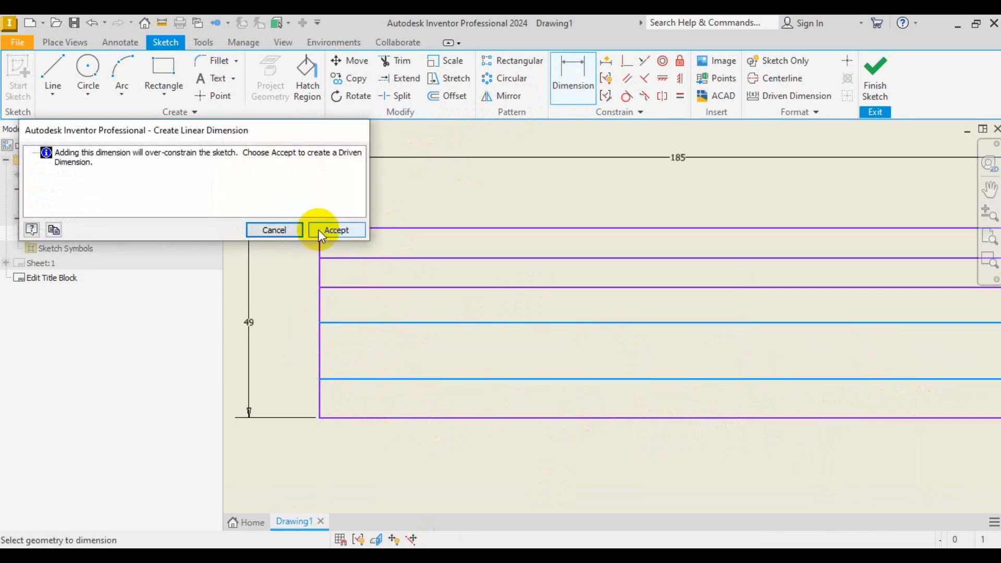
click(297, 231)
scroll(298, 327, down, 4)
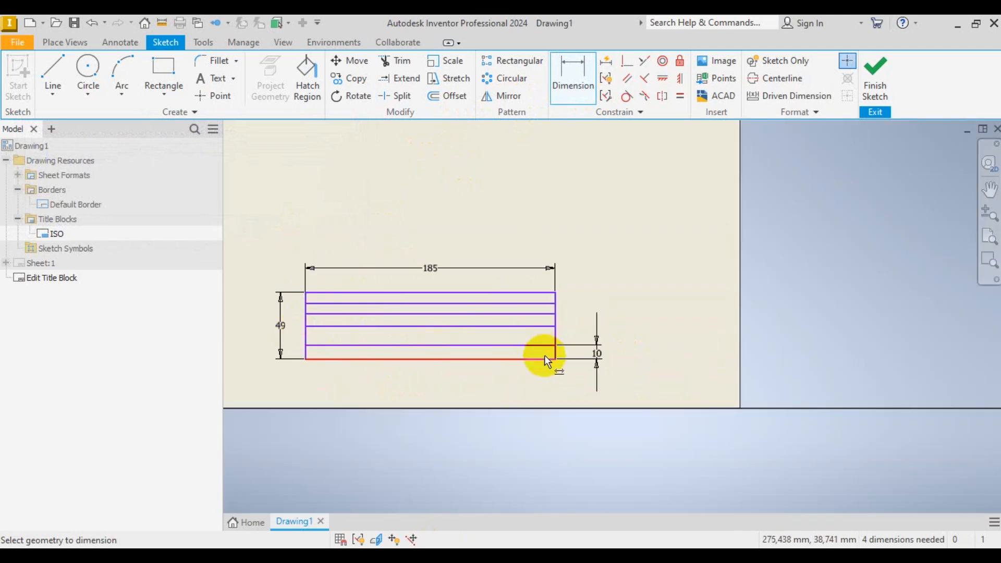
scroll(543, 351, up, 3)
- Open the 10 mm dimension for editing, leave it unchanged, and end dimensioning
double_click(645, 348)
key(BackSpace)
click(697, 383)
right_click(678, 322)
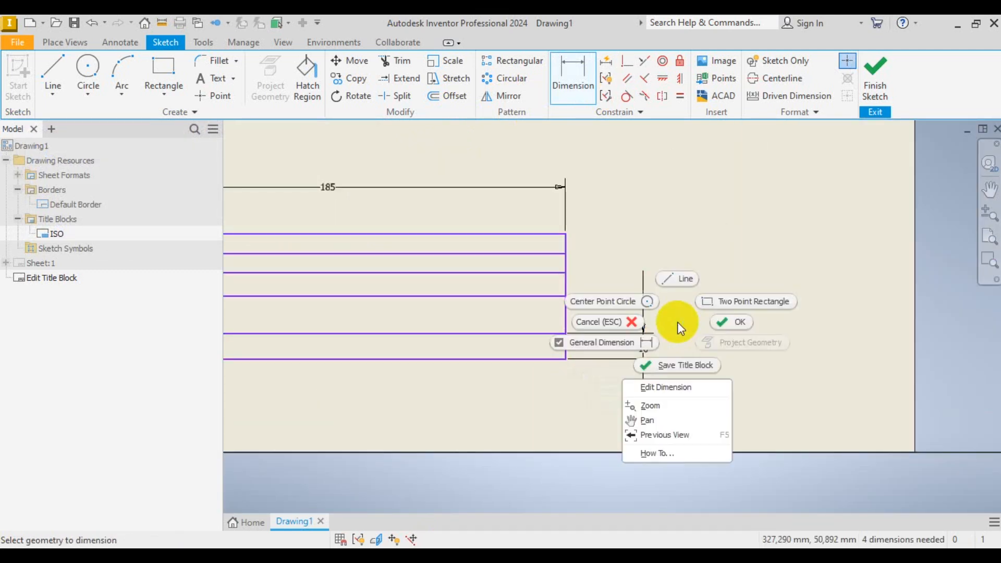
click(728, 320)
- Delete the 10 mm dimension and cancel an over-constraining 24.5 mm height dimension
key(Delete)
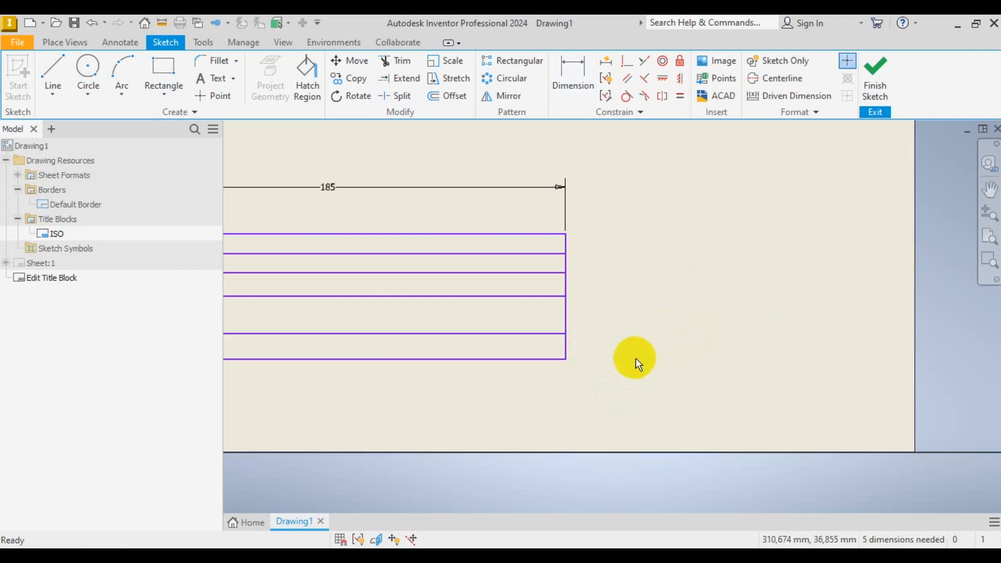
click(570, 64)
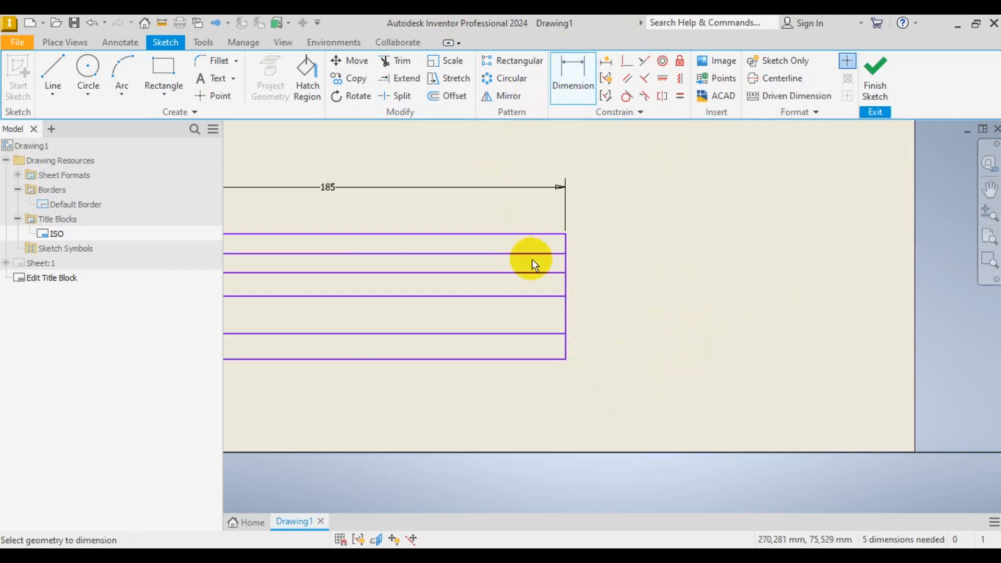
click(544, 297)
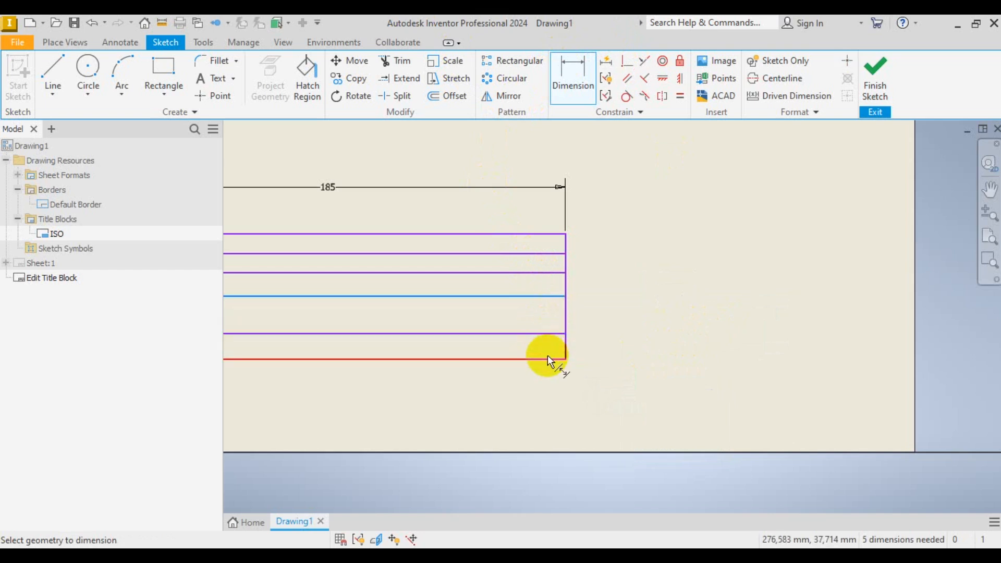
click(547, 360)
click(606, 333)
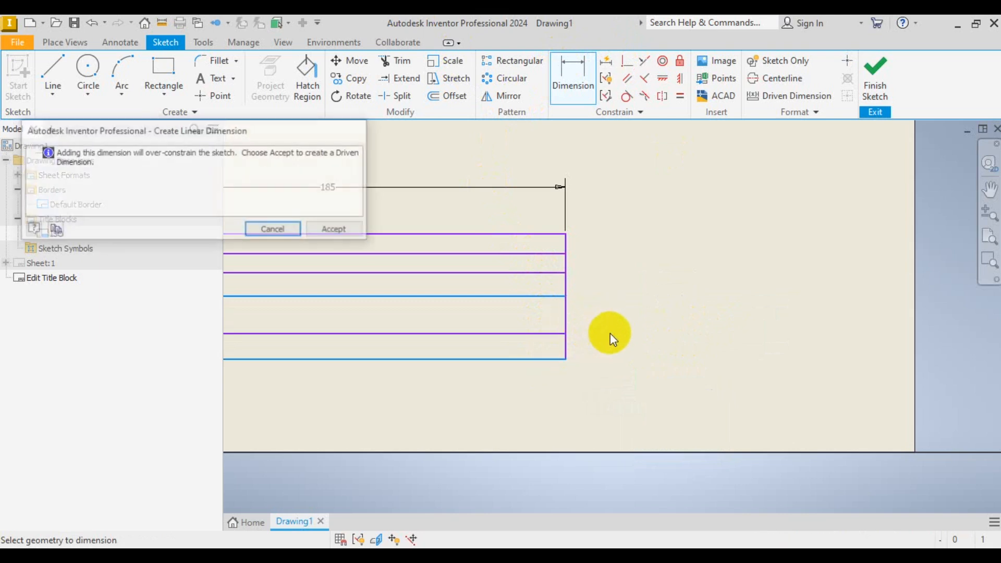
click(299, 227)
scroll(663, 327, down, 3)
- Change the 14.5 mm row height dimension to 15 mm
click(574, 95)
scroll(613, 326, up, 3)
click(574, 284)
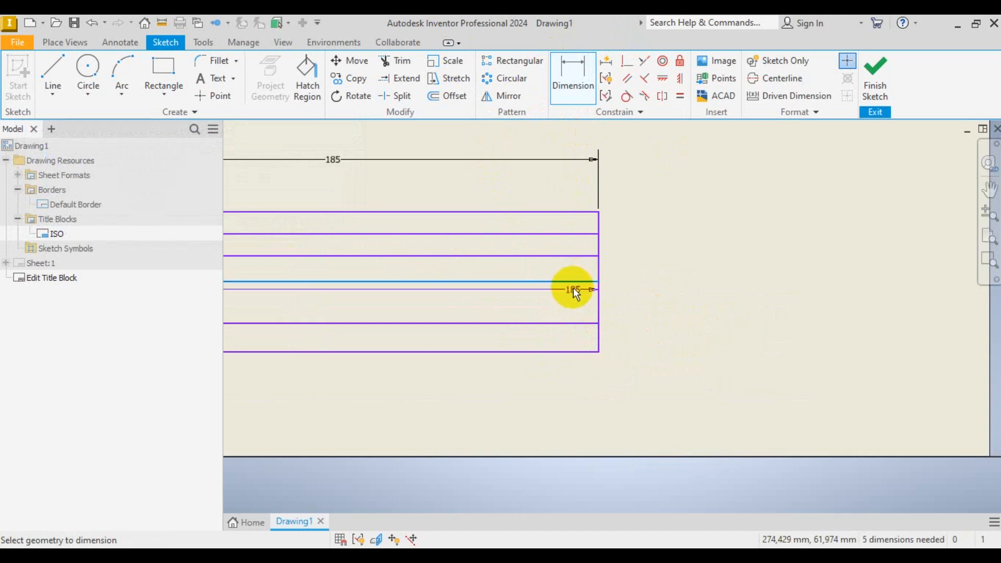
click(578, 324)
click(633, 305)
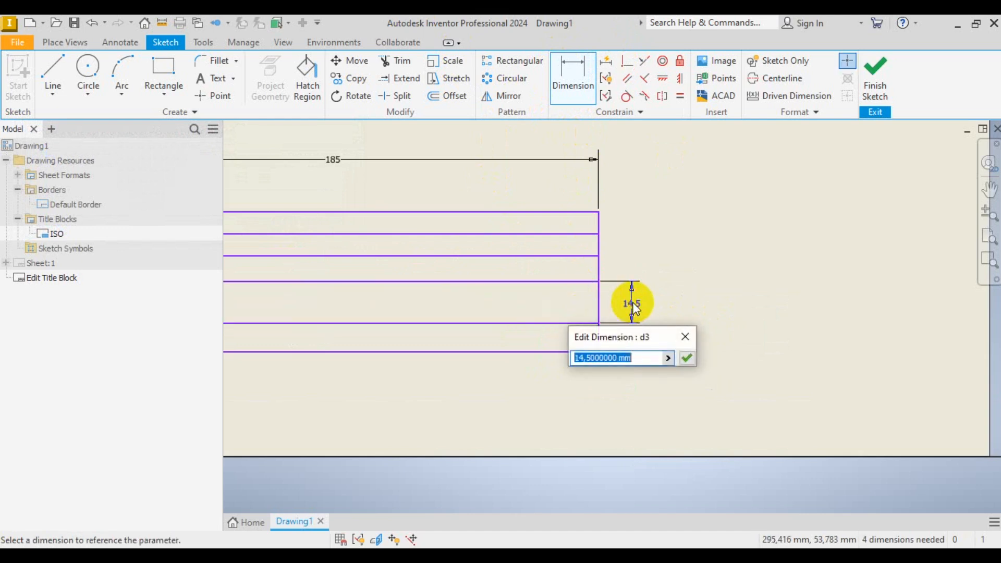
text(15)
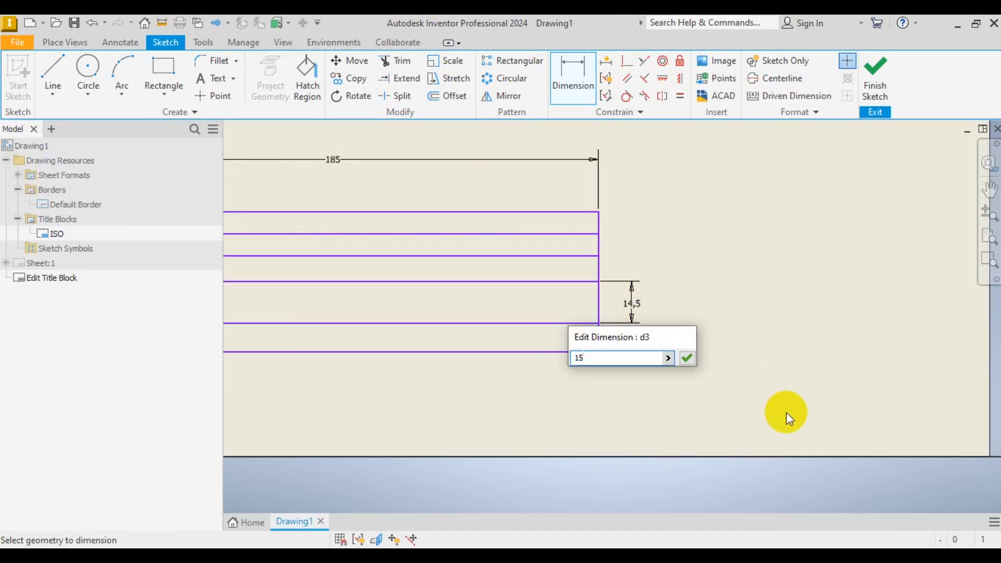
key(Return)
scroll(751, 421, down, 3)
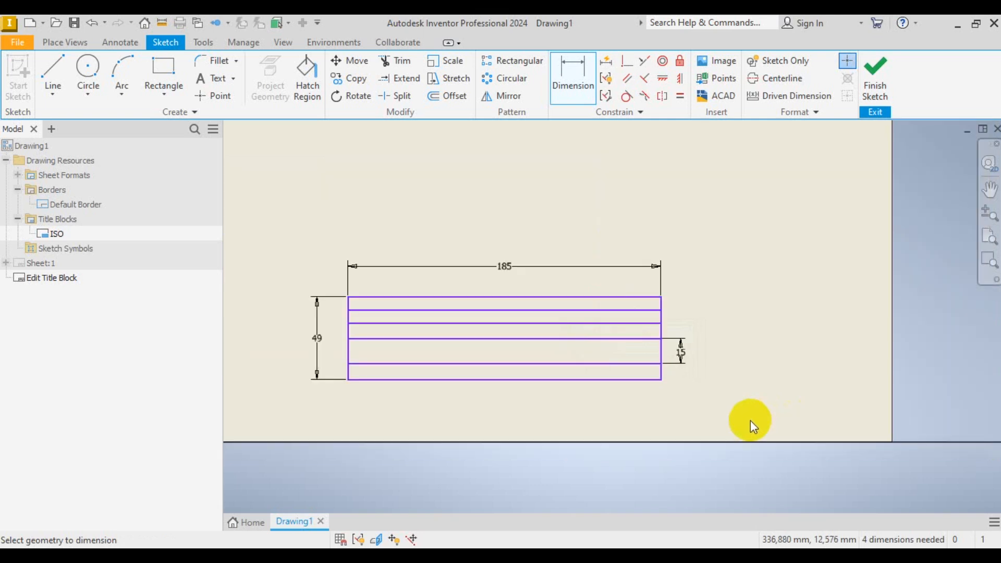
scroll(645, 384, up, 4)
- Cancel an over-constraining bottom-row dimension, then remove the 15 mm dimension
click(640, 338)
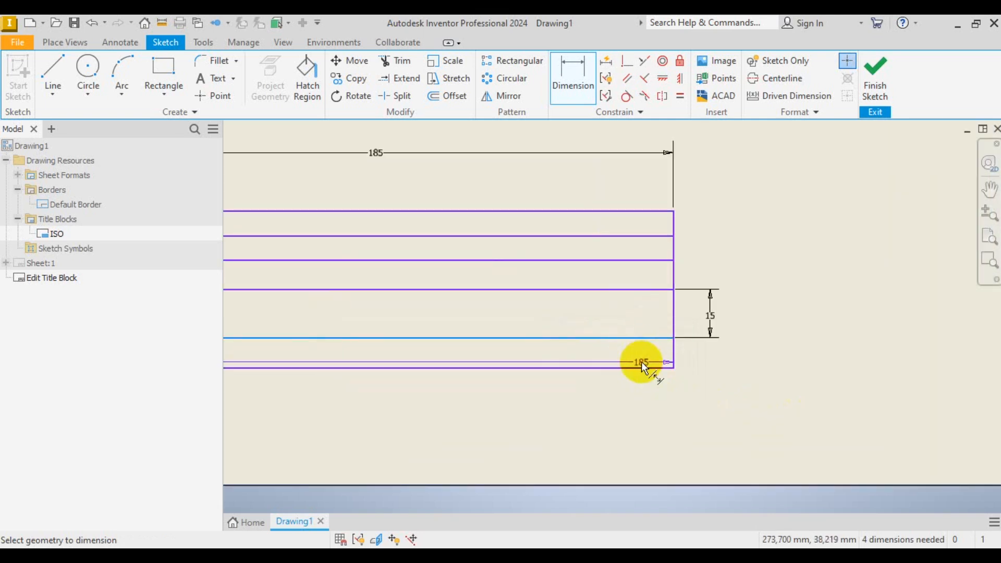
click(643, 369)
click(726, 358)
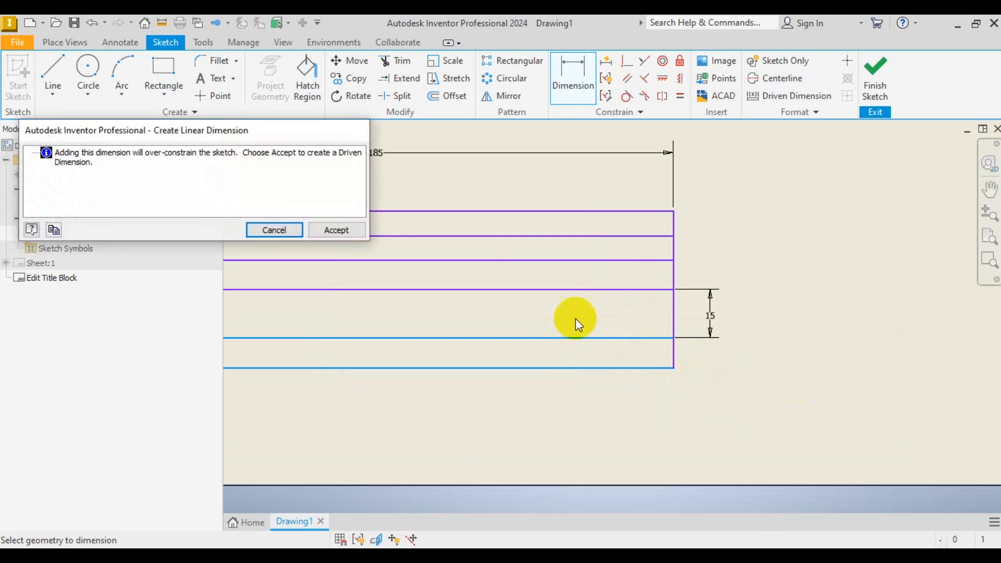
click(277, 230)
scroll(697, 362, down, 2)
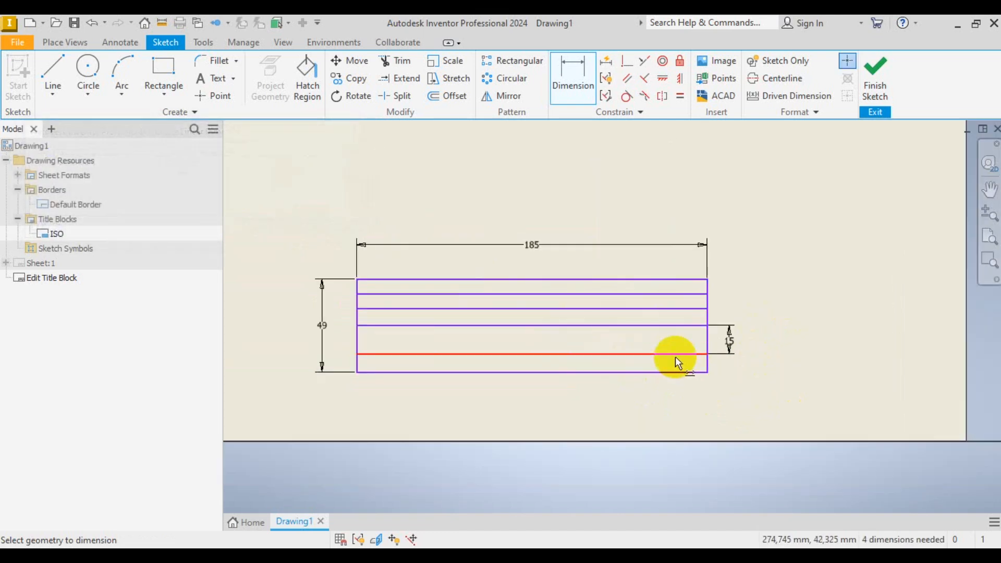
scroll(666, 361, up, 3)
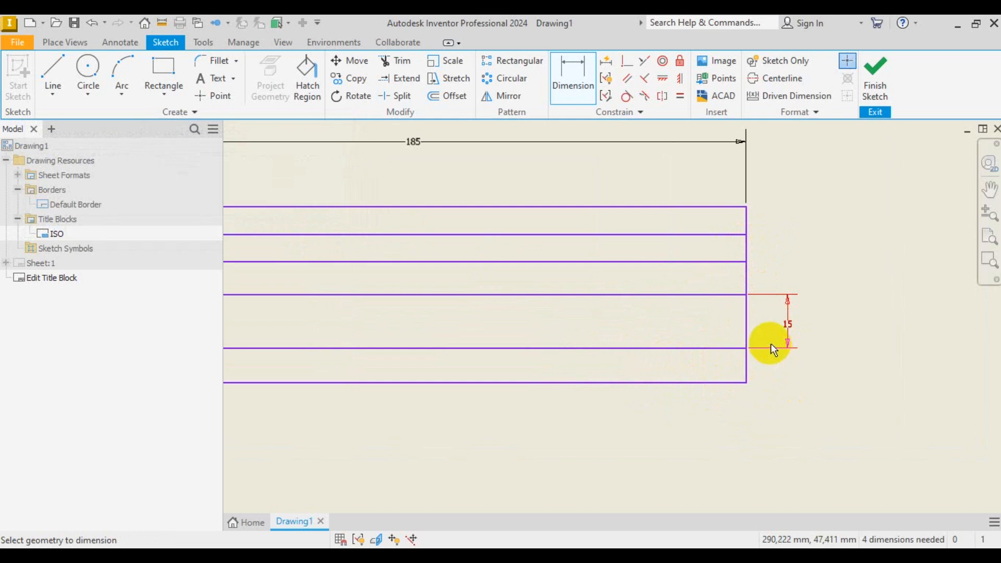
click(784, 346)
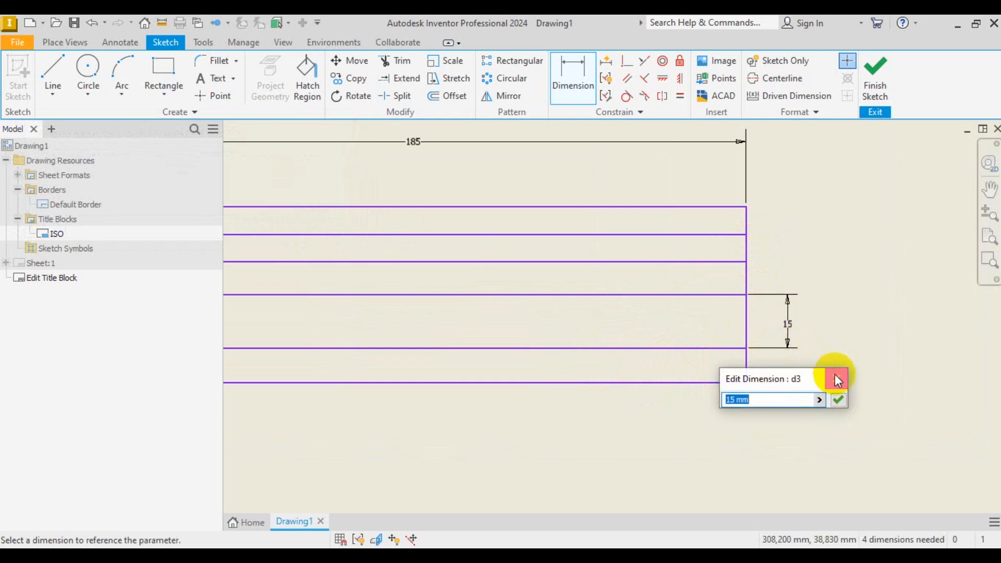
click(838, 378)
right_click(854, 283)
click(892, 285)
click(790, 324)
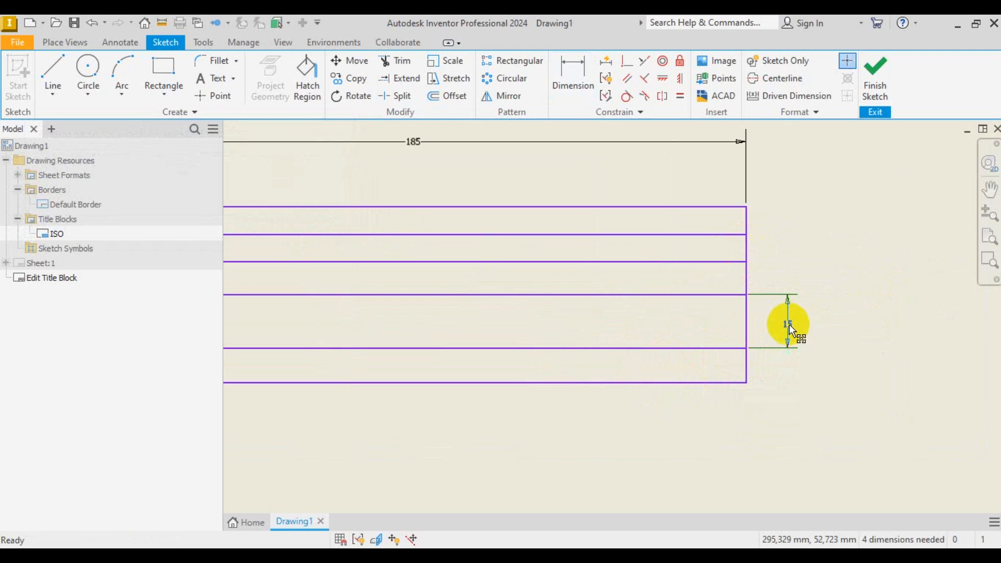
key(Delete)
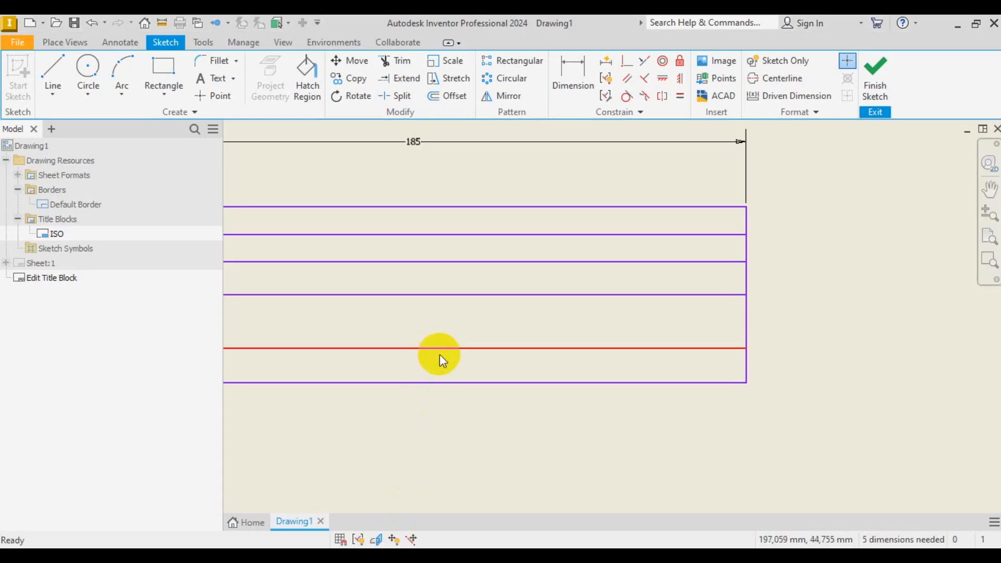
- Dimension the top row to 8 mm high and compare with the reference image
scroll(755, 341, down, 3)
scroll(759, 328, up, 3)
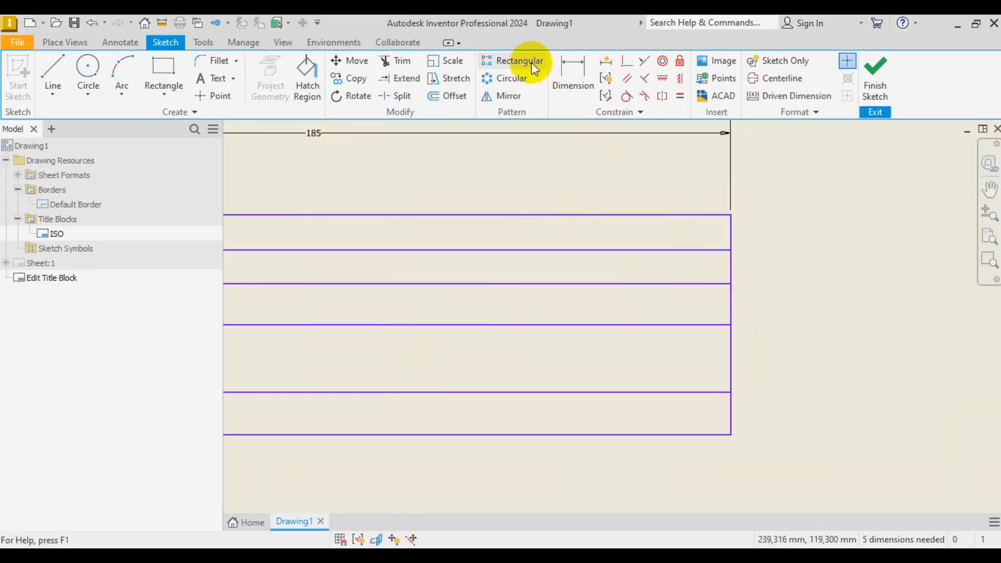
click(569, 73)
click(724, 216)
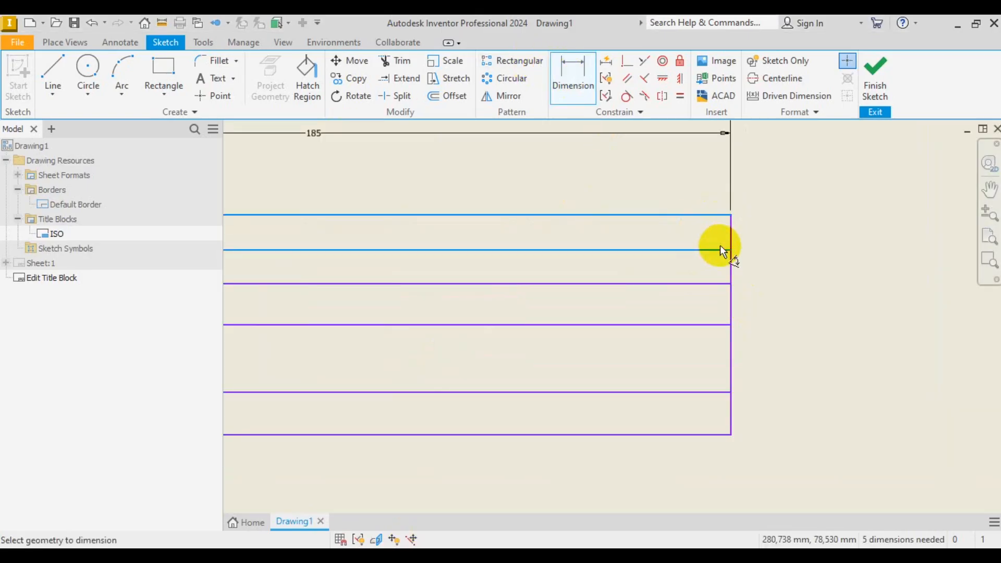
click(722, 250)
click(792, 231)
text(8)
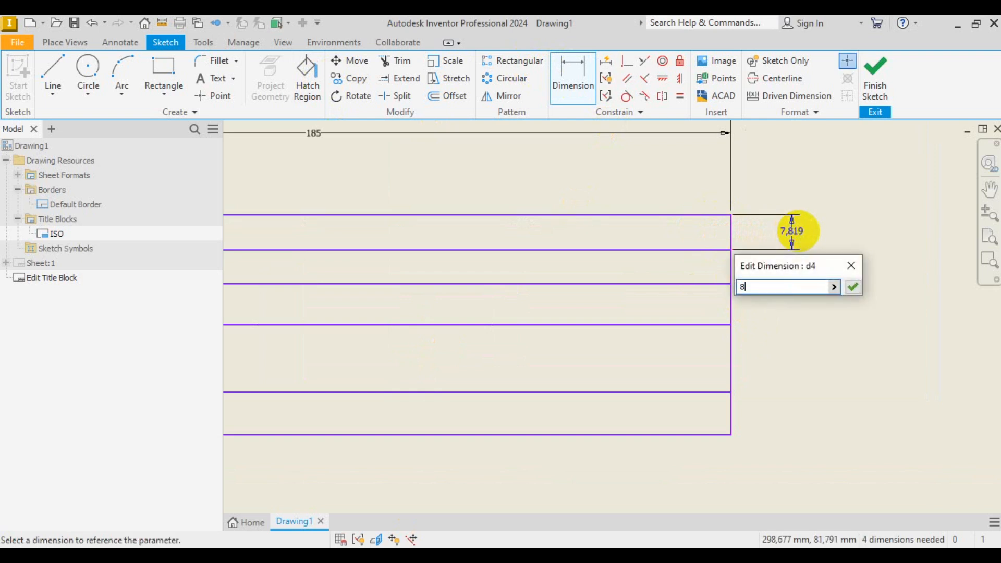
key(Return)
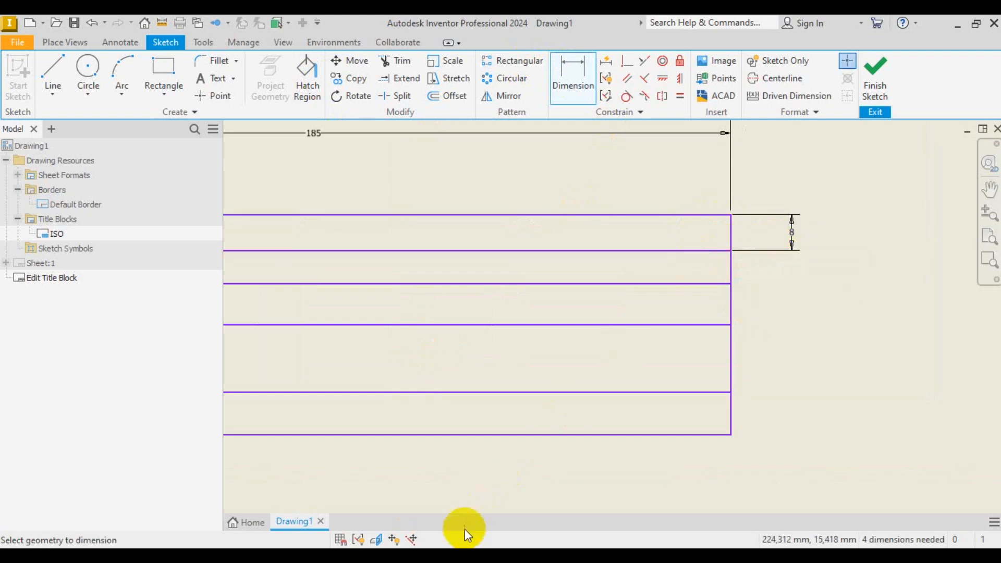
click(471, 555)
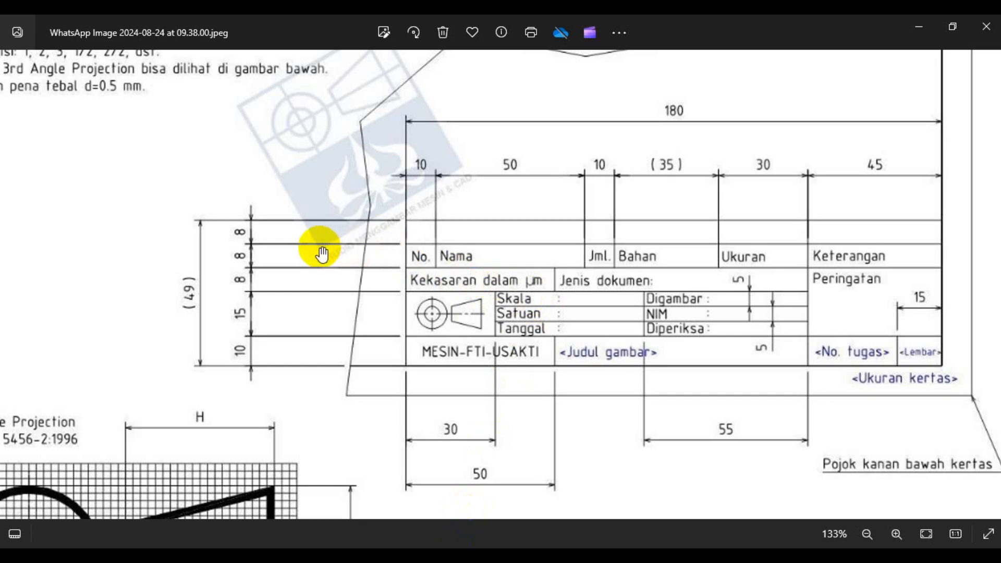
click(474, 555)
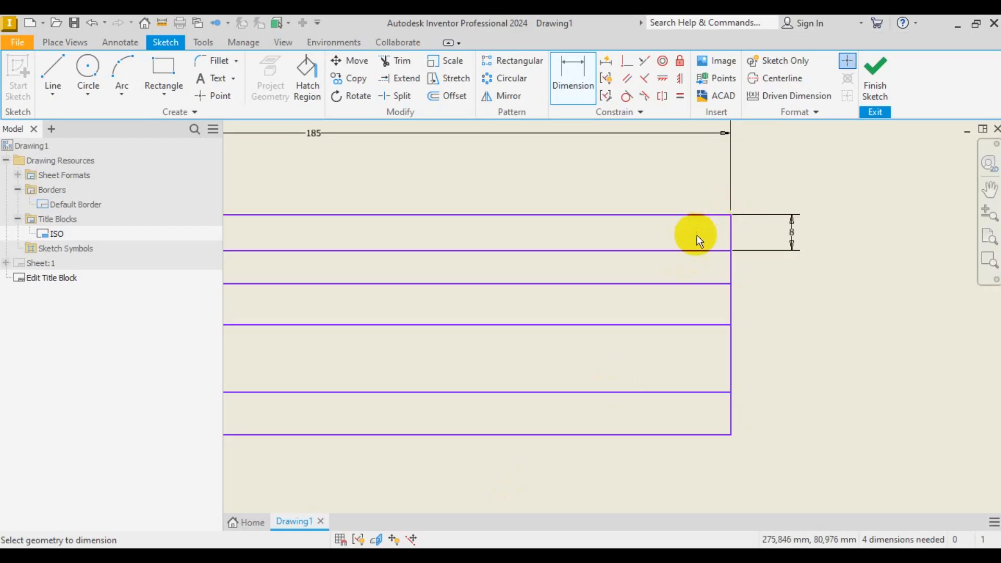
- Set the second row height to 8 mm and check the reference image
click(697, 251)
click(704, 284)
click(810, 269)
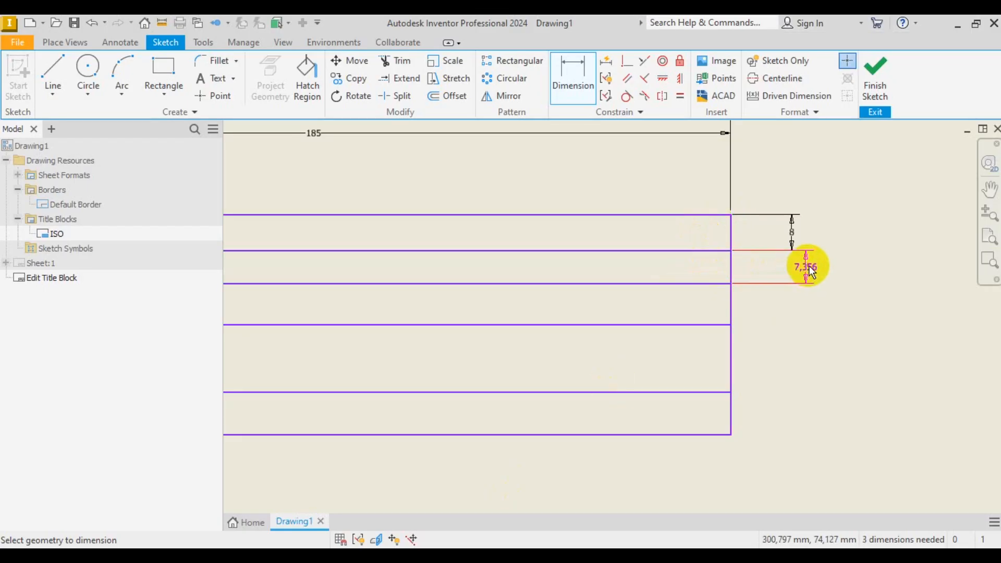
text(8)
key(Return)
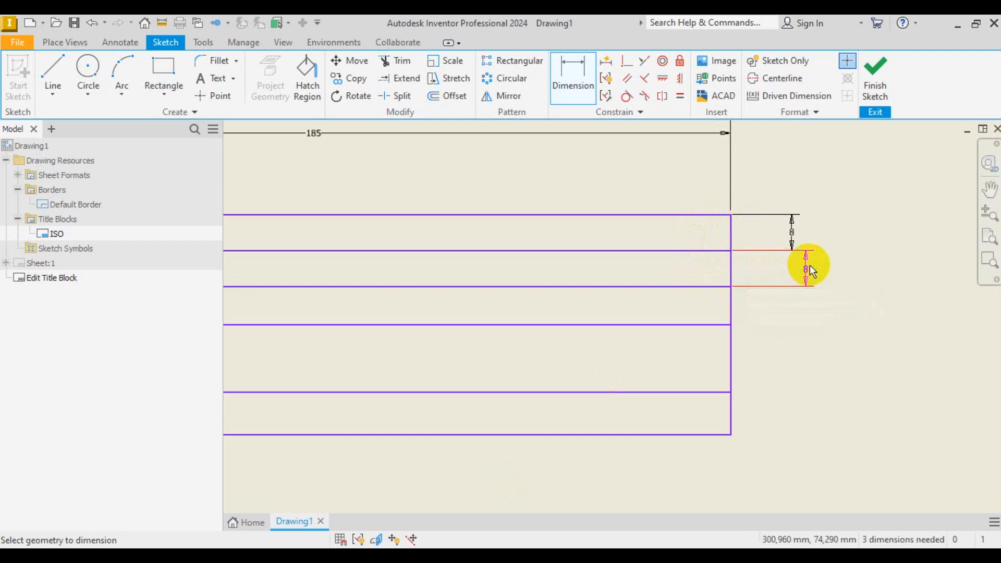
click(424, 556)
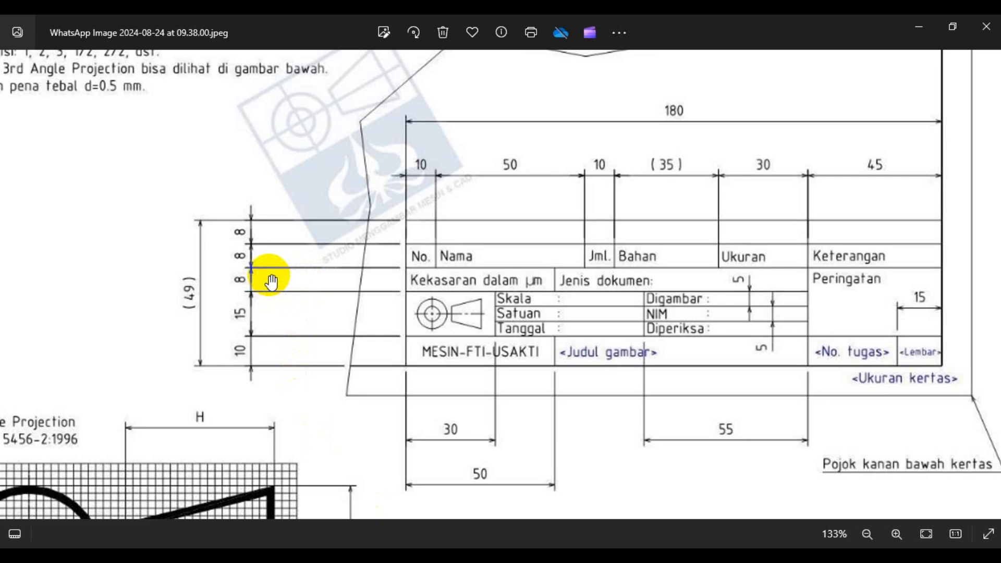
key(alt+Tab)
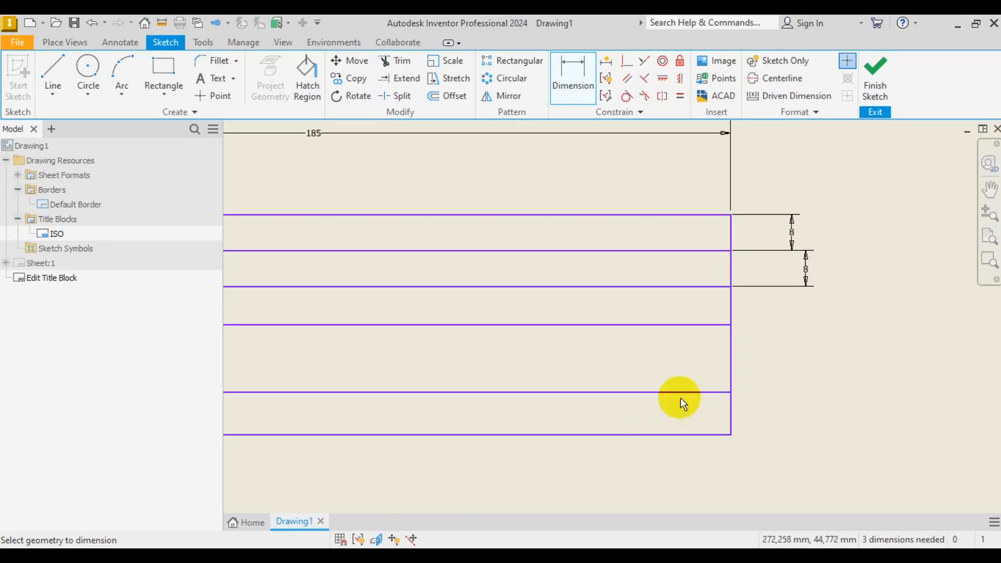
- Cancel the over-constraining third-row dimension and delete the extra divider line
click(715, 287)
click(715, 324)
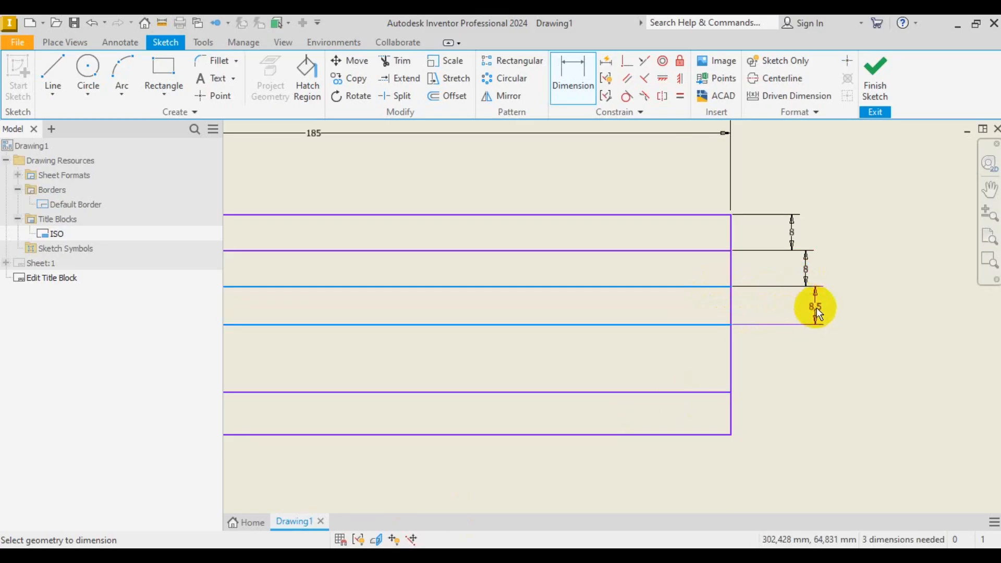
click(817, 307)
click(273, 234)
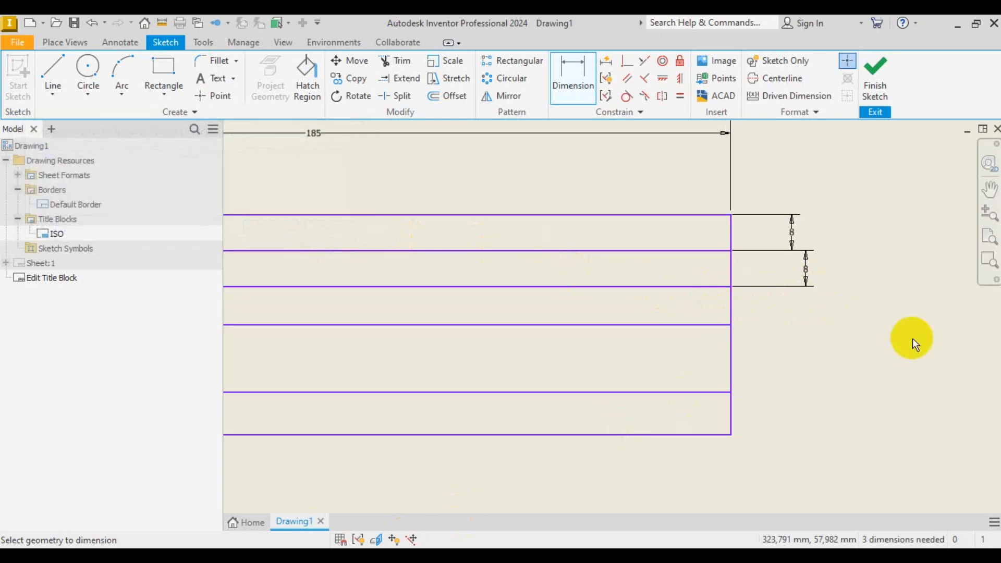
scroll(913, 338, down, 3)
scroll(906, 351, up, 4)
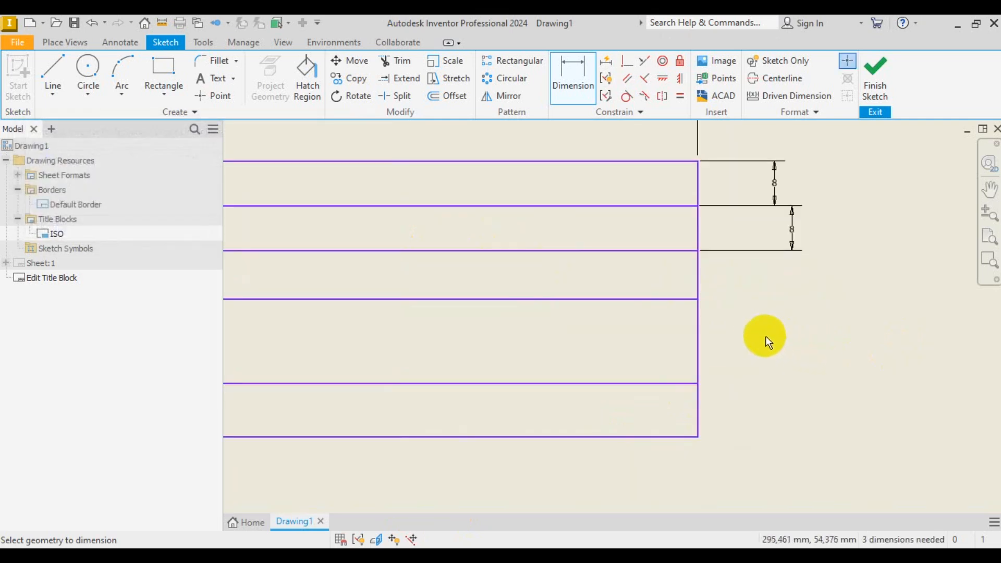
scroll(761, 339, down, 2)
scroll(804, 354, down, 2)
scroll(525, 329, up, 3)
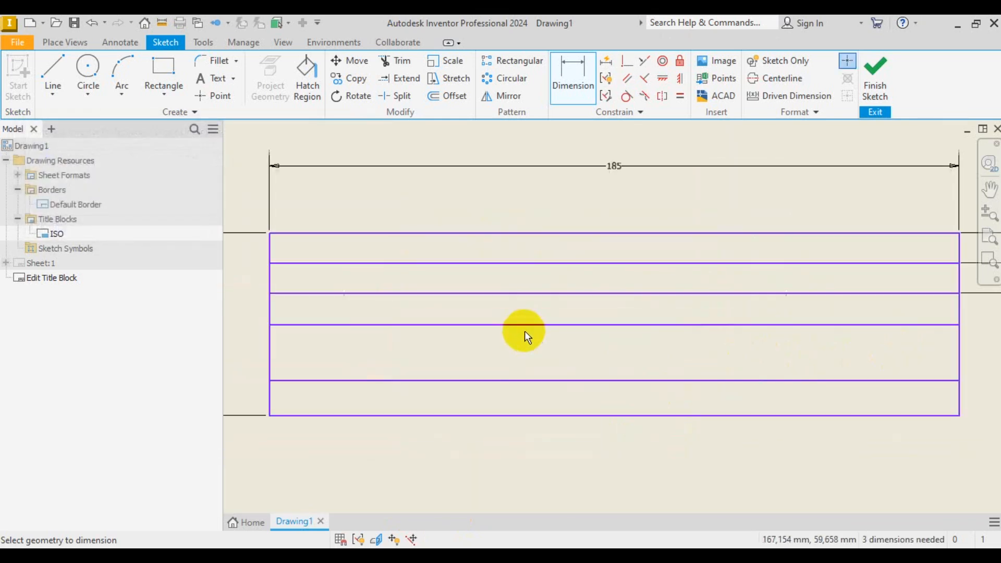
scroll(417, 335, down, 3)
right_click(836, 363)
click(876, 367)
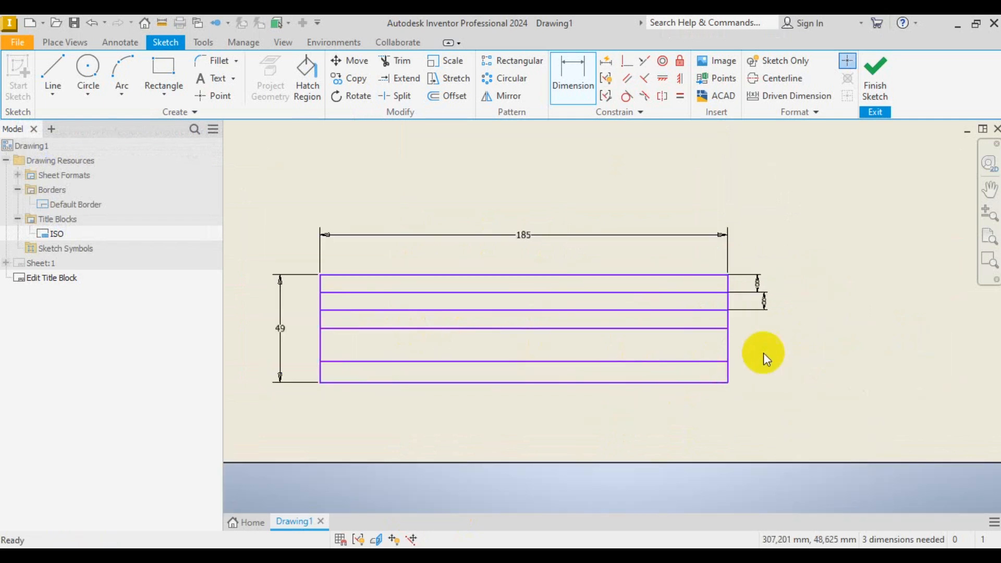
key(Delete)
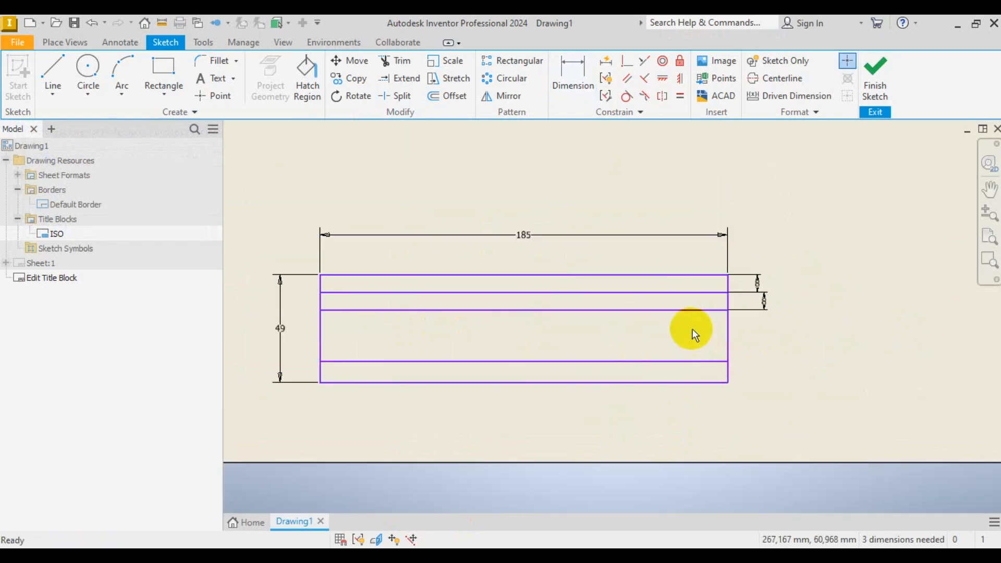
- Draw a new full-width horizontal divider line across the title block
click(52, 70)
scroll(401, 308, up, 3)
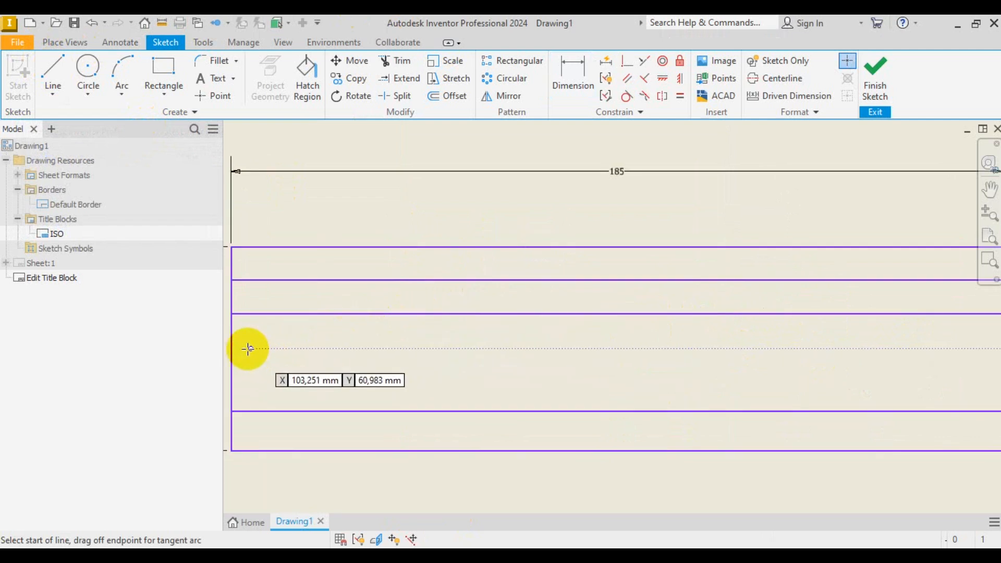
click(231, 339)
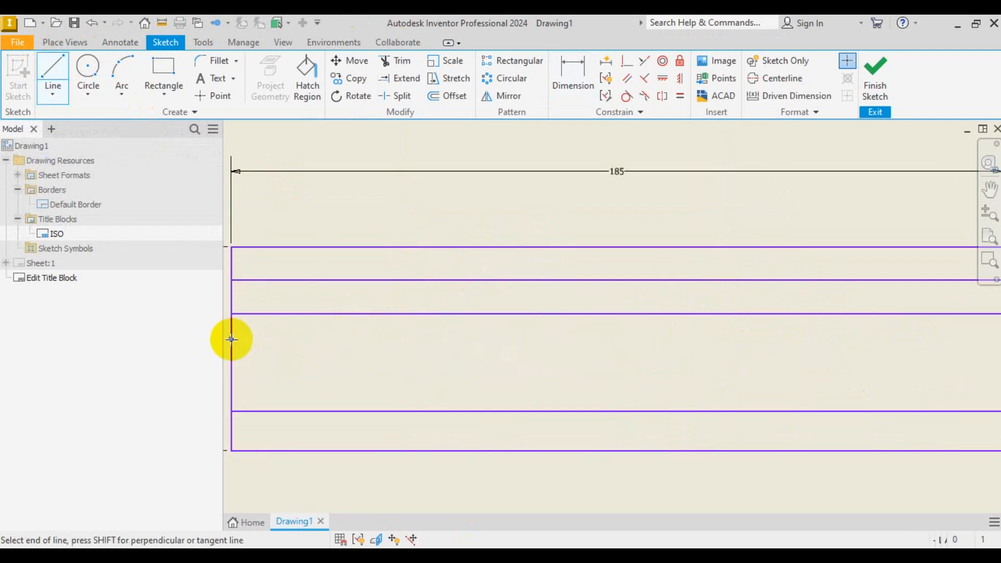
scroll(231, 339, down, 3)
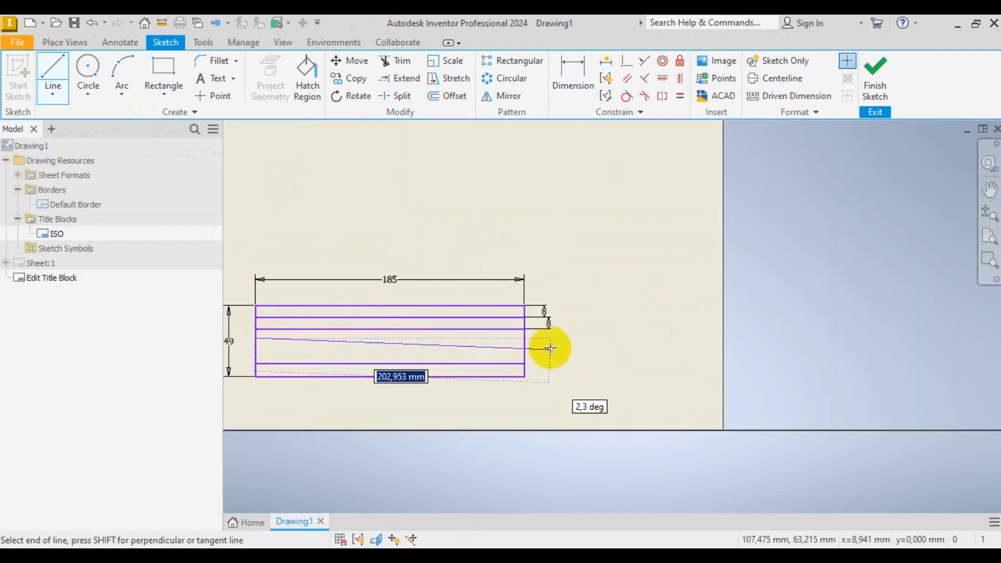
double_click(524, 339)
right_click(655, 347)
click(694, 348)
scroll(501, 359, up, 3)
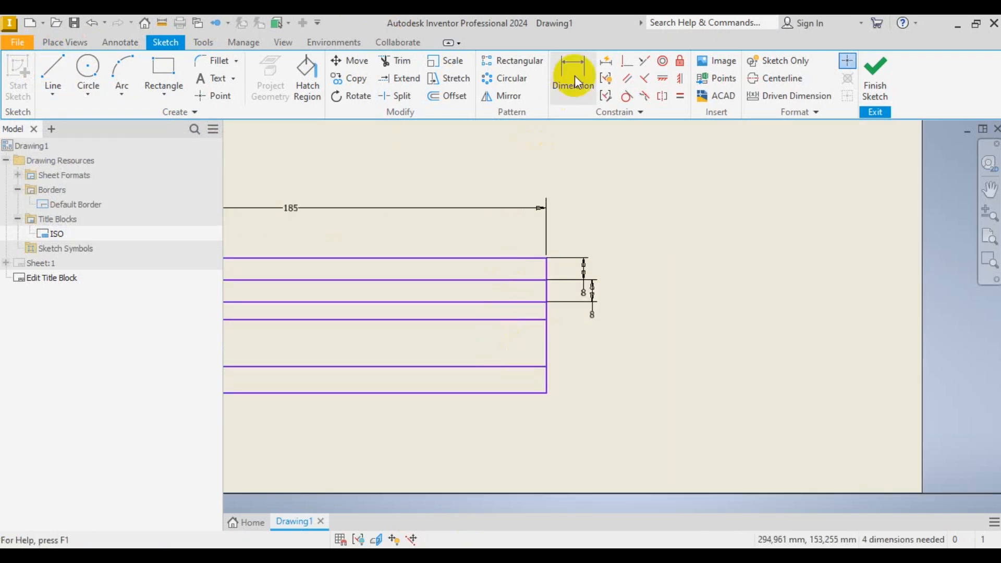
- Dimension the third row, down to the new divider, to 8 mm high
click(573, 78)
click(517, 302)
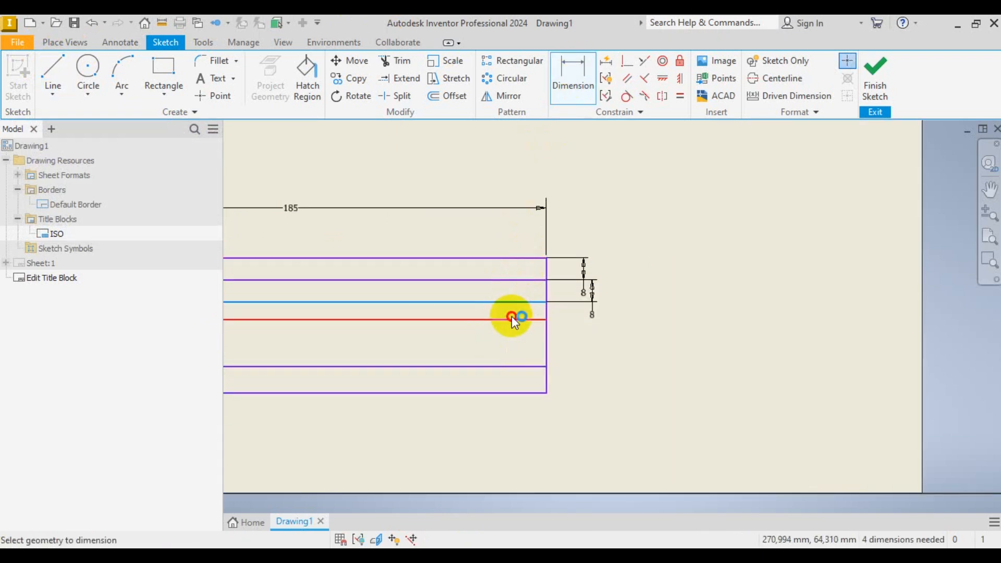
click(512, 319)
click(635, 316)
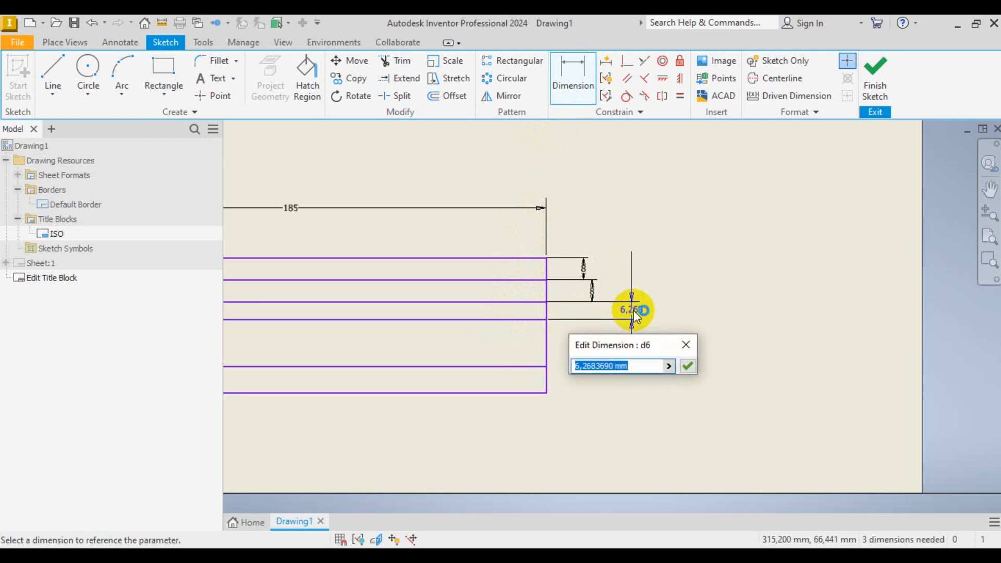
text(8)
key(Return)
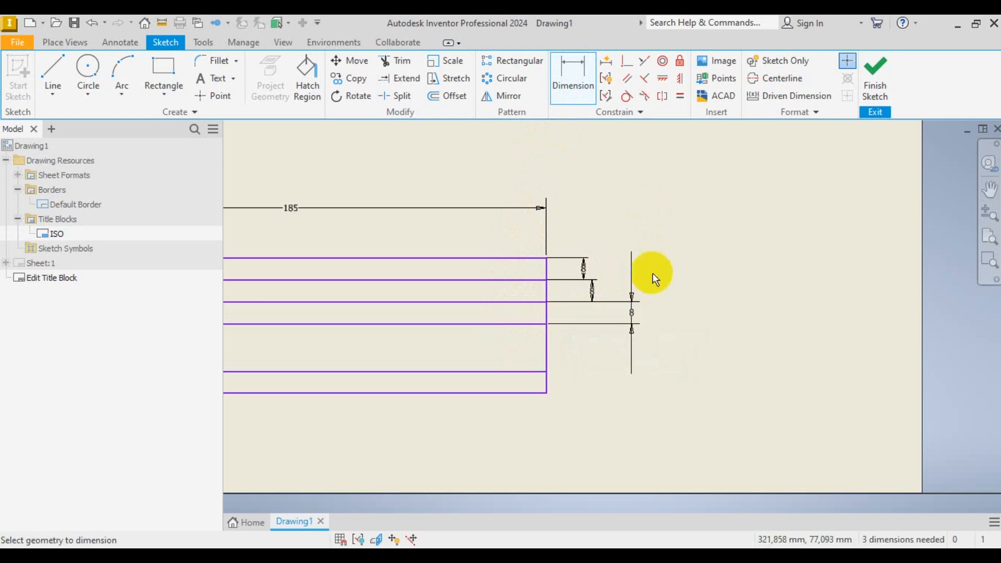
scroll(655, 374, down, 4)
scroll(655, 374, up, 3)
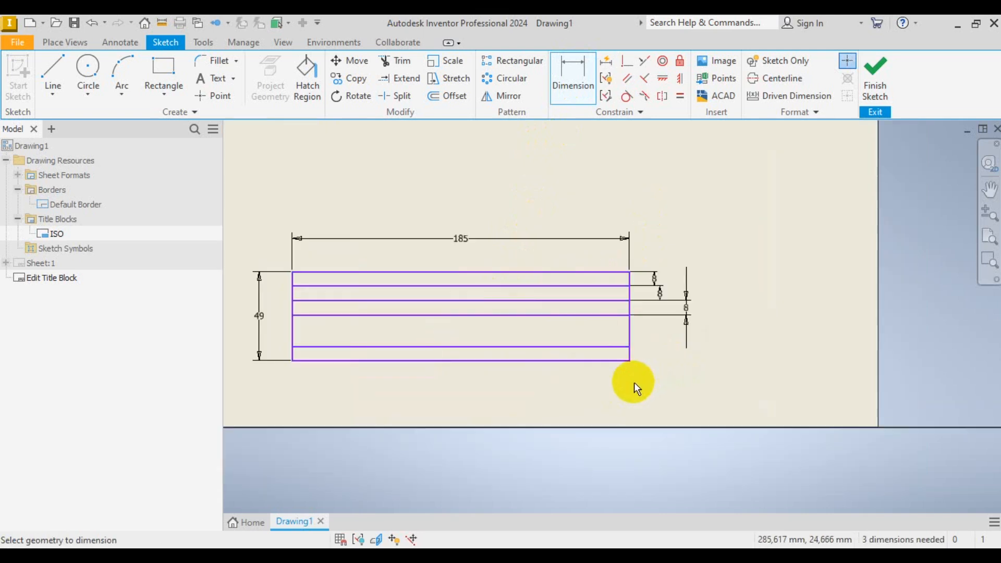
- Set the fourth row height to 15 mm
click(524, 347)
click(537, 316)
click(659, 333)
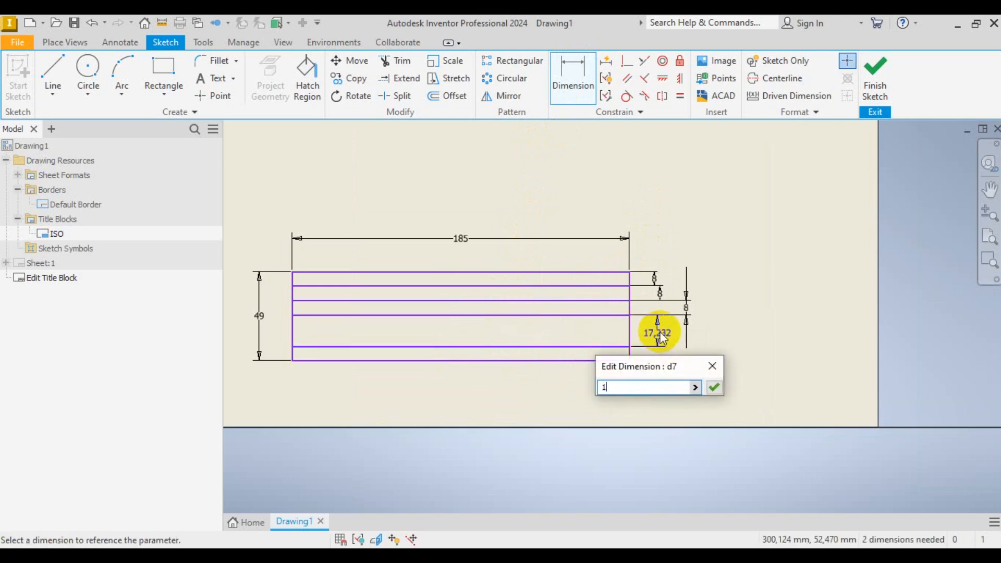
text(15)
key(Return)
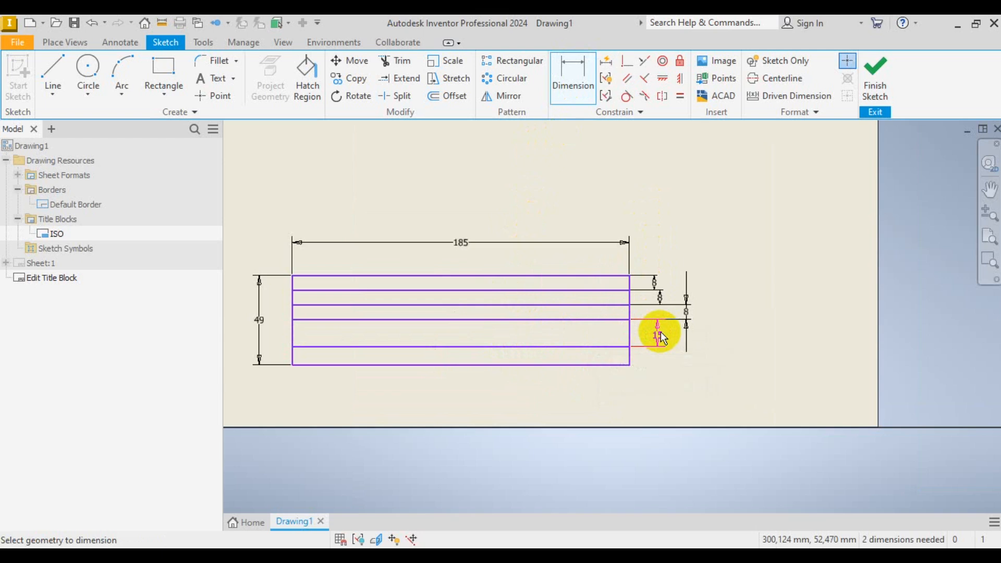
scroll(606, 352, up, 3)
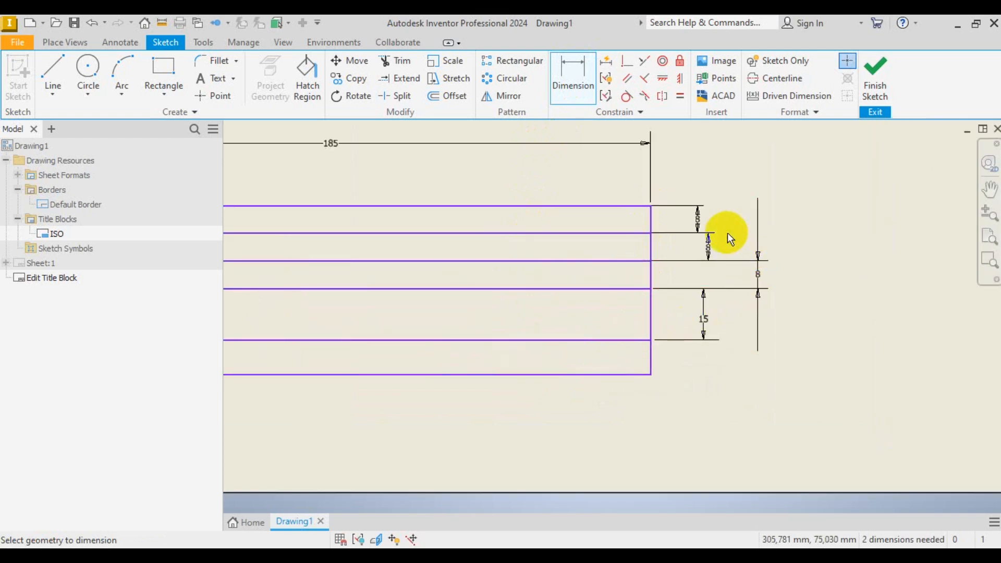
scroll(763, 312, down, 3)
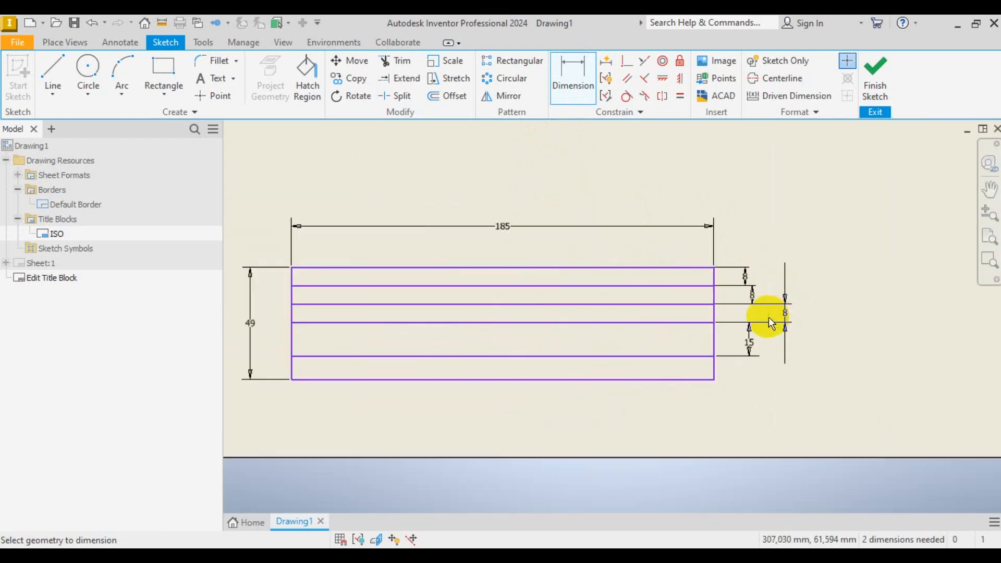
scroll(715, 374, up, 3)
- Add a driven (10) reference dimension for the bottom row
click(684, 340)
click(682, 384)
click(790, 362)
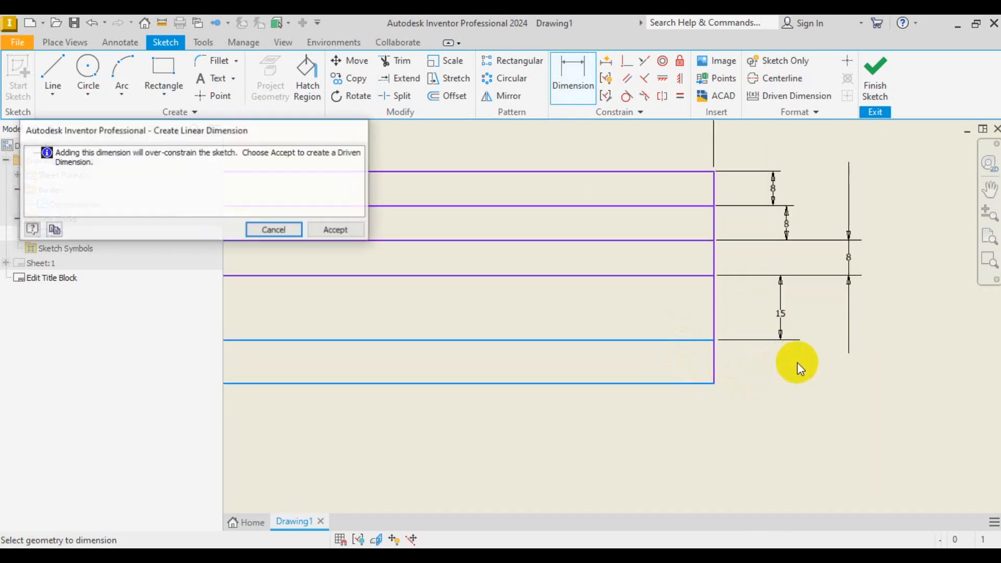
click(360, 231)
scroll(862, 409, down, 3)
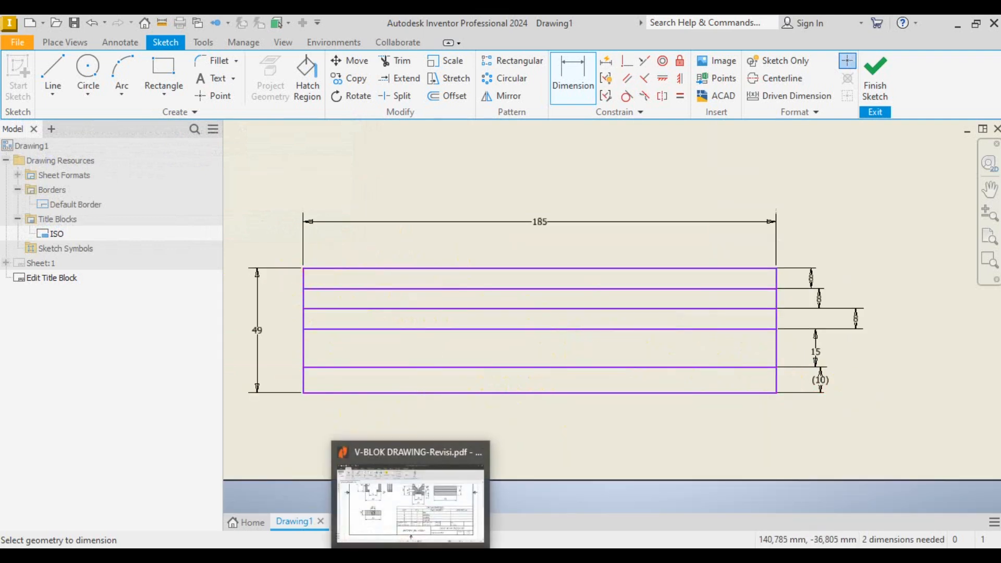
click(436, 556)
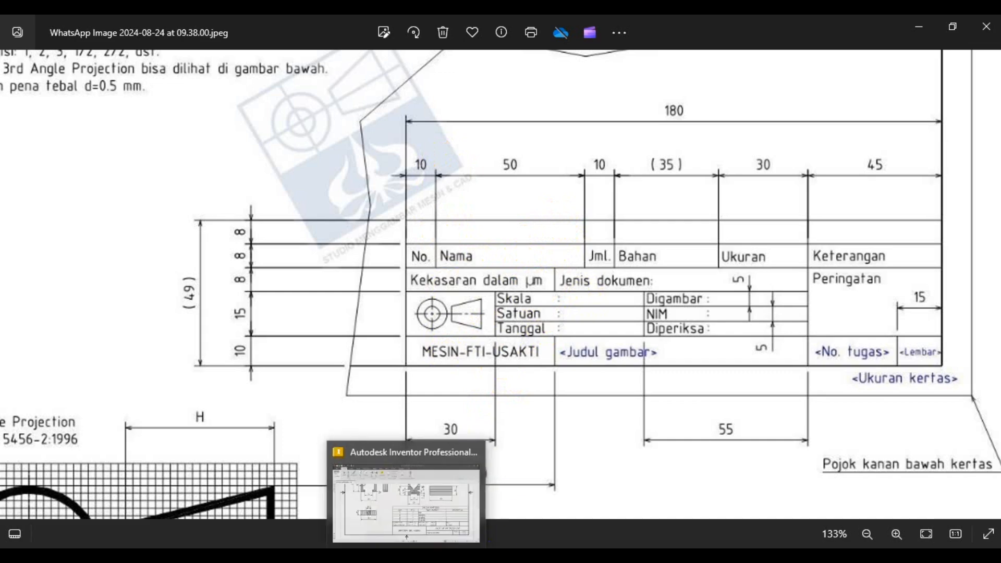
- Draw the first vertical column divider from the top edge to the second row line
click(405, 490)
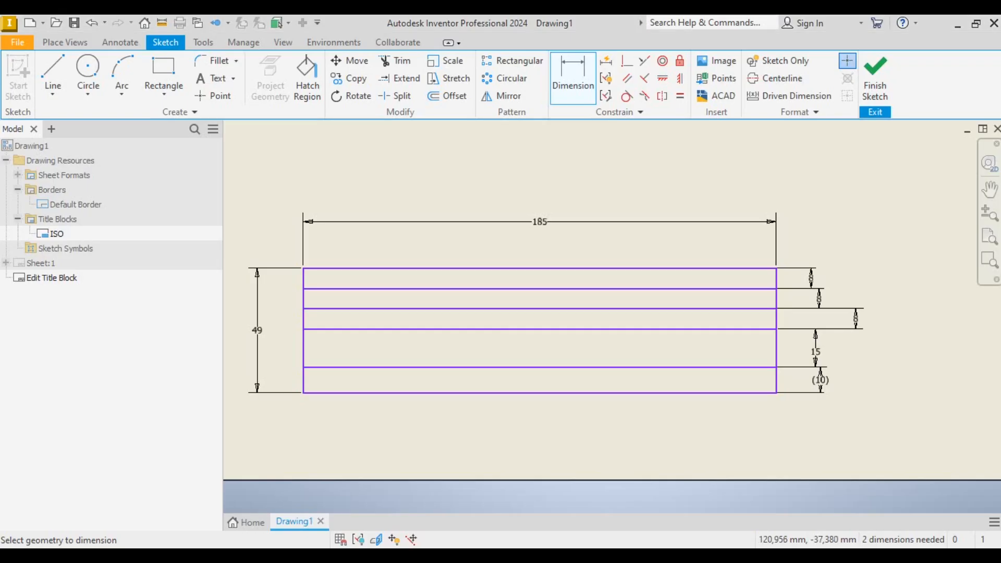
click(53, 75)
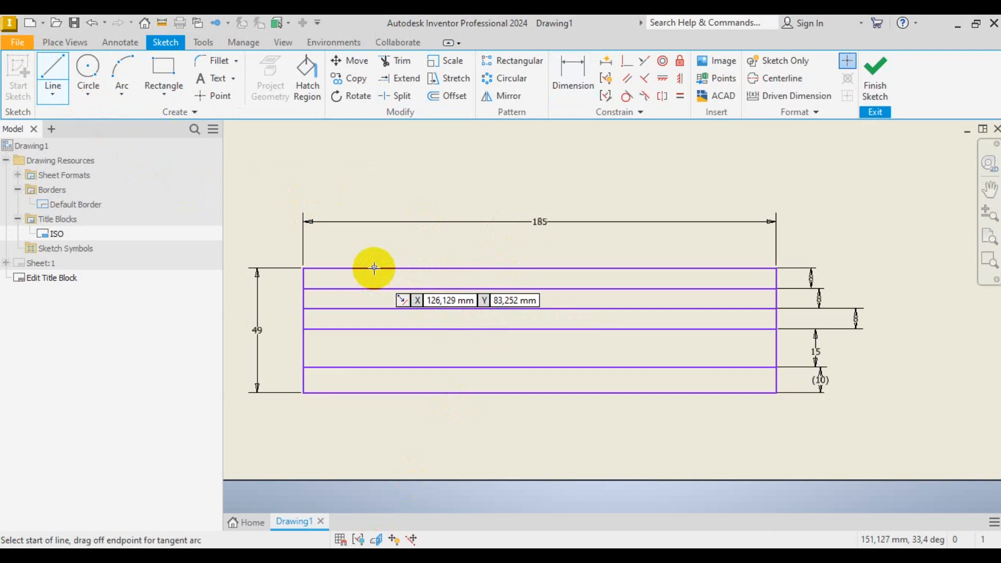
click(449, 548)
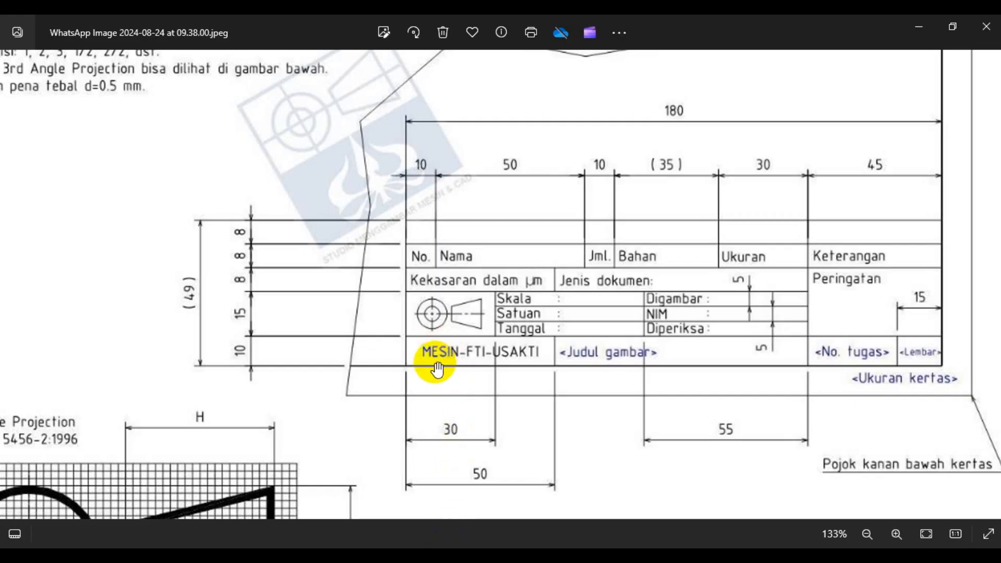
click(385, 553)
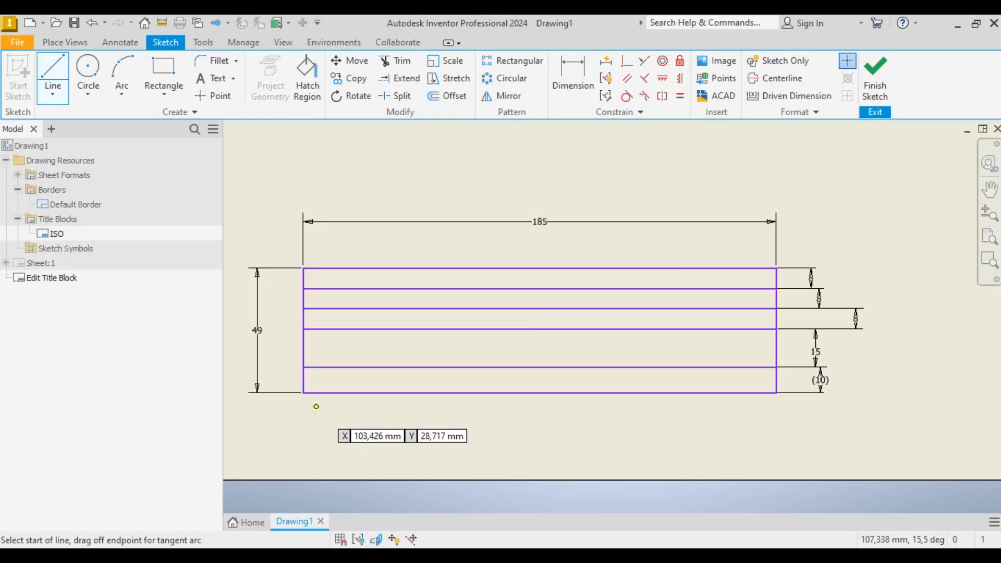
click(370, 268)
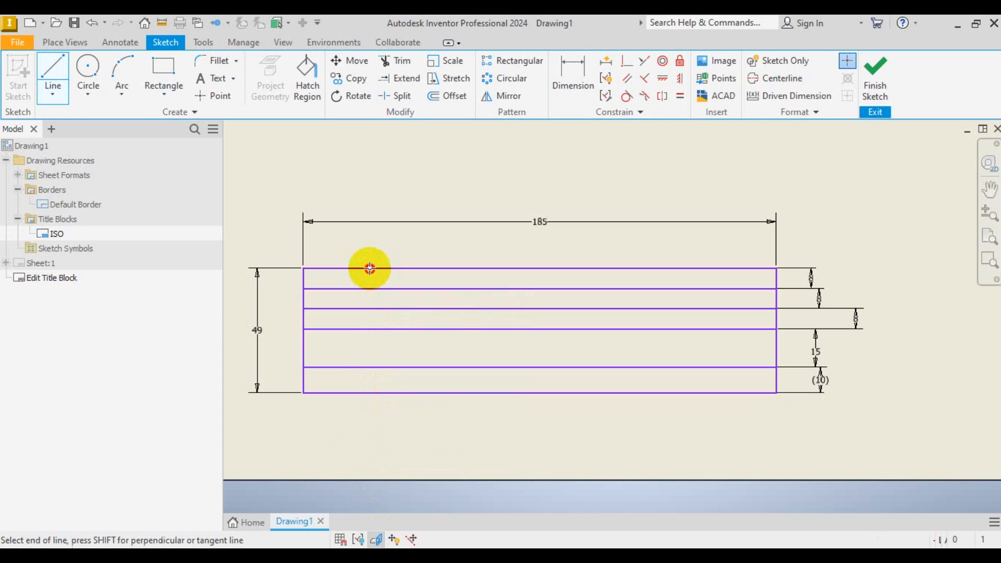
click(369, 309)
click(449, 553)
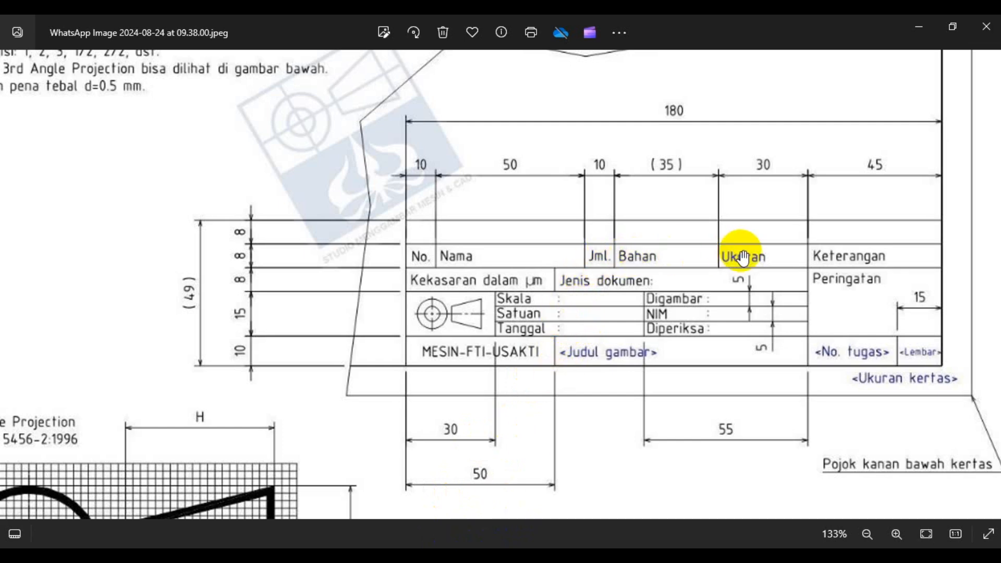
click(447, 553)
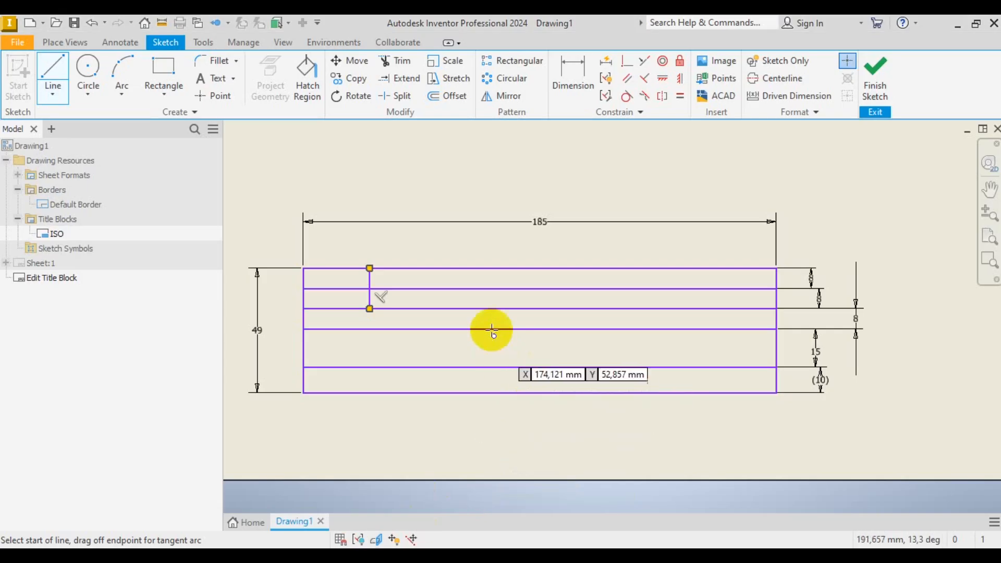
- Add three more vertical dividers through the top two rows and end the Line tool
click(484, 269)
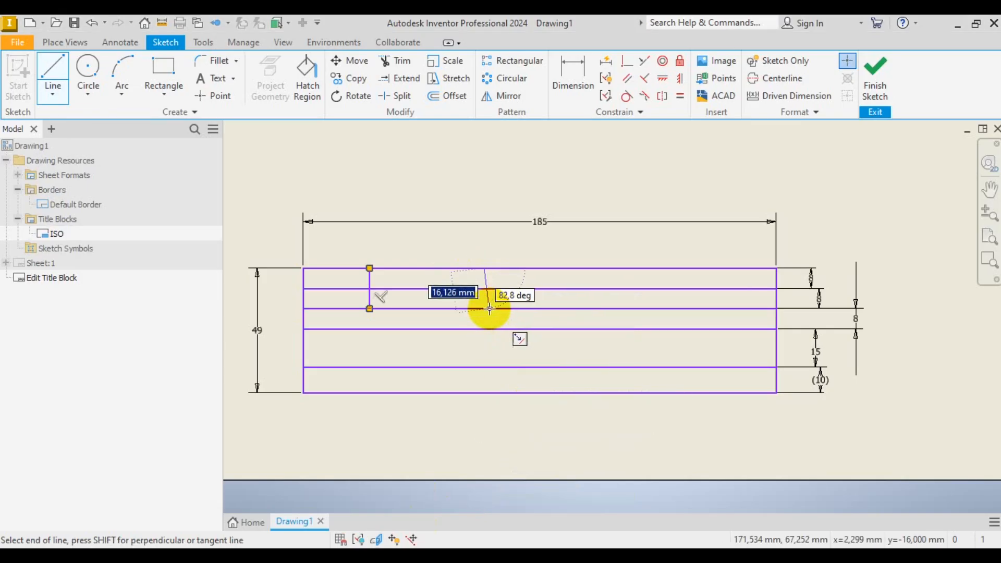
double_click(484, 309)
click(528, 269)
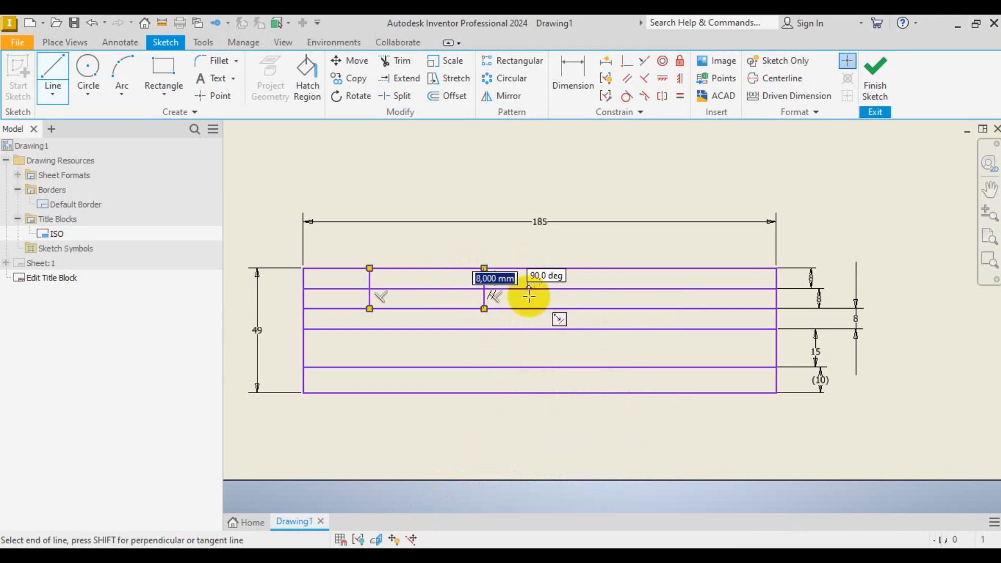
double_click(529, 309)
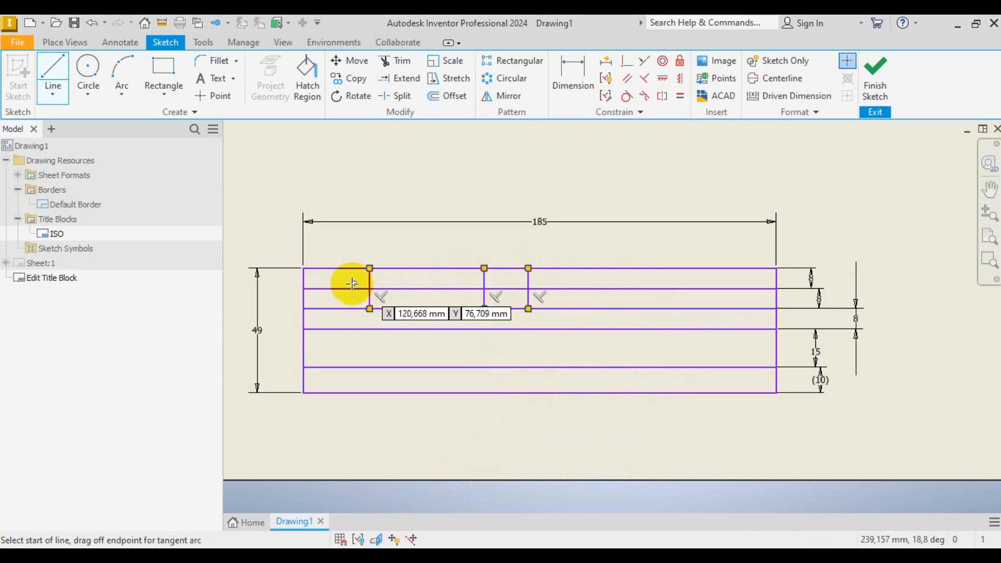
click(635, 268)
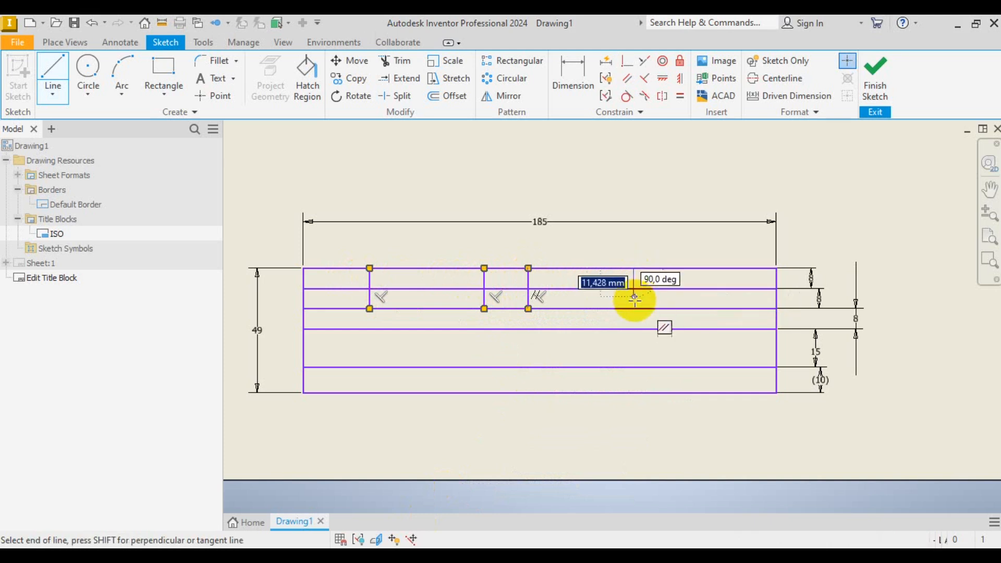
double_click(635, 309)
right_click(681, 173)
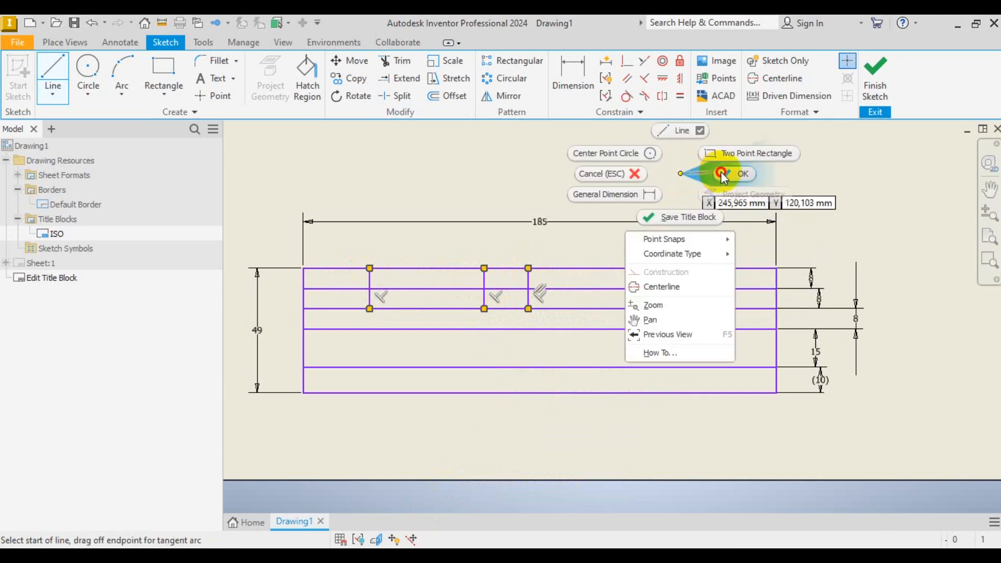
click(722, 173)
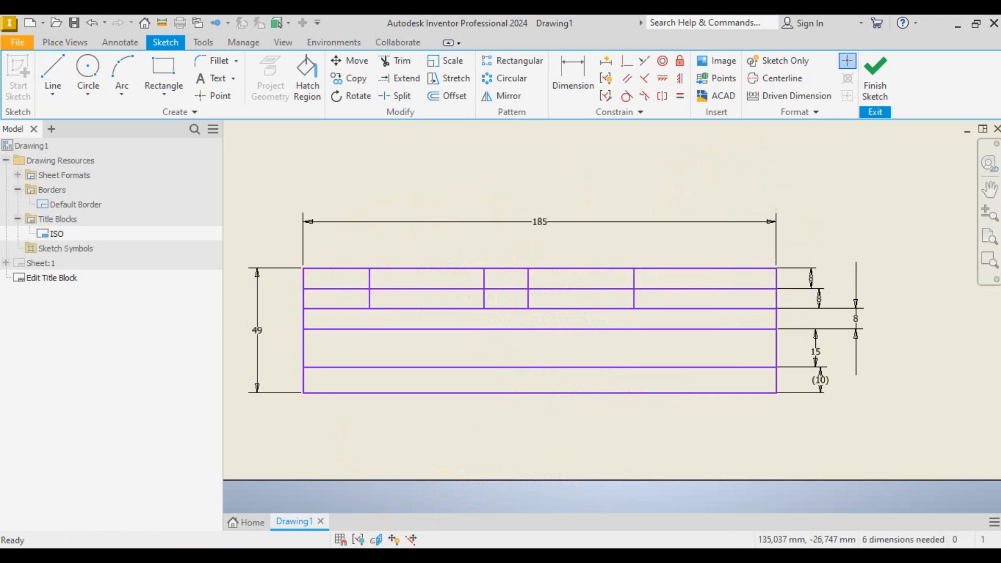
- Dimension the title block's first top-row column to 10 mm from the left edge
click(412, 557)
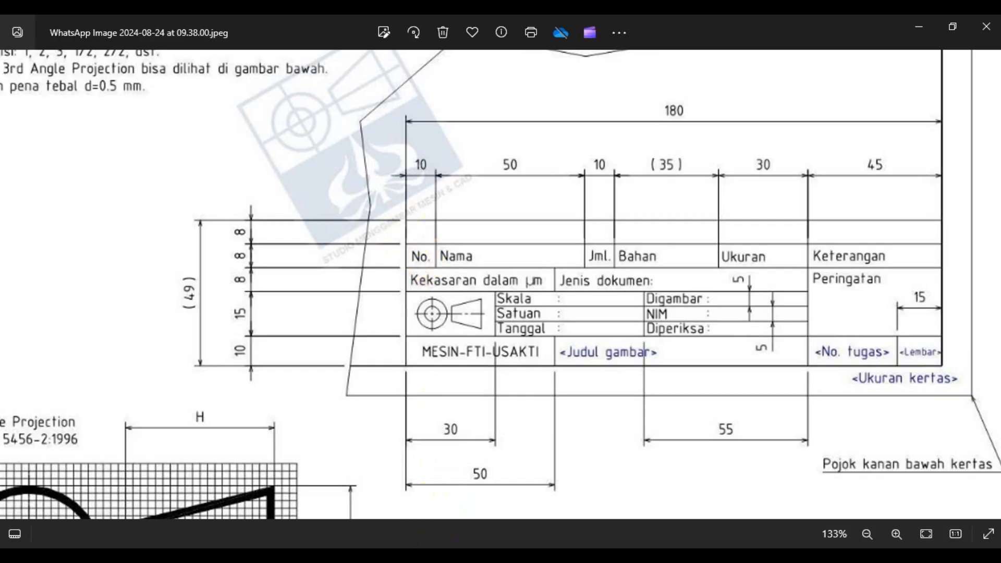
click(443, 557)
click(578, 73)
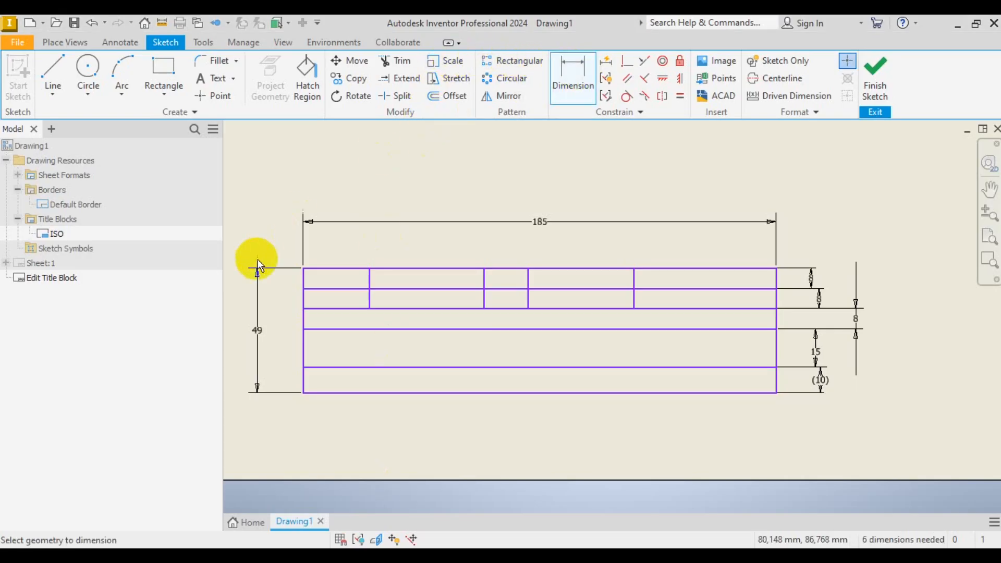
scroll(271, 280, down, 3)
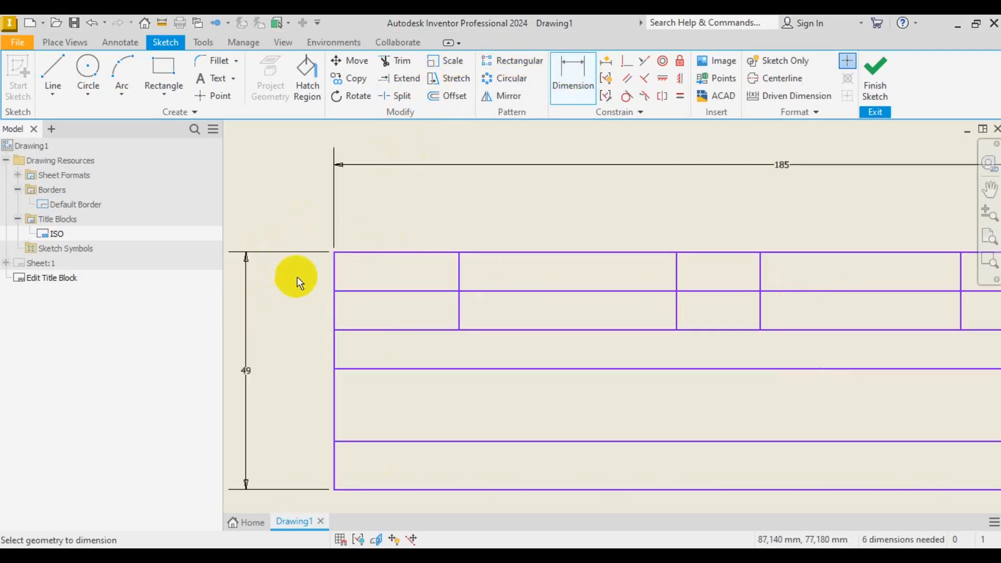
click(458, 270)
click(400, 217)
text(10)
key(Return)
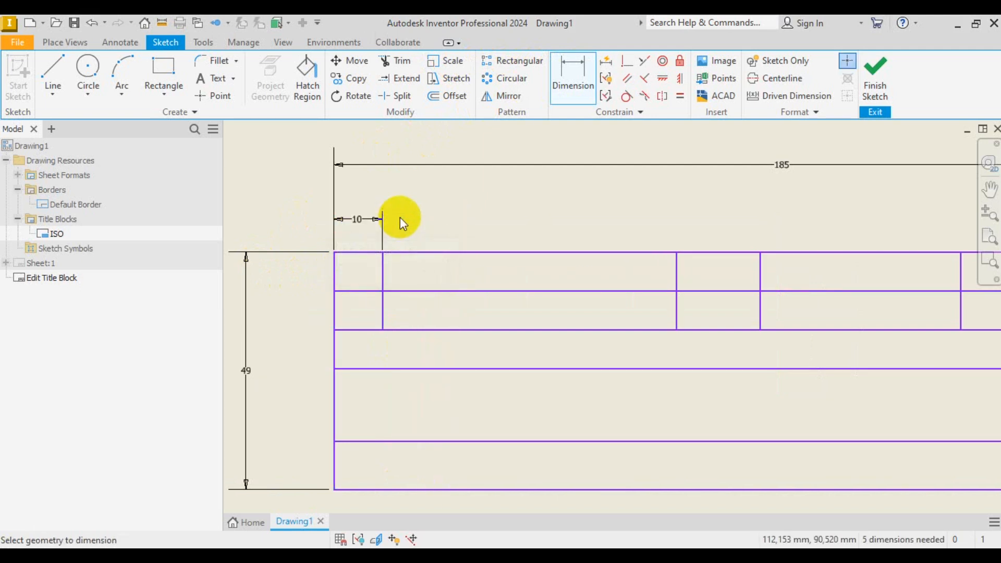
- Dimension the second column between the first and second dividers to 54 mm
key(alt+Tab)
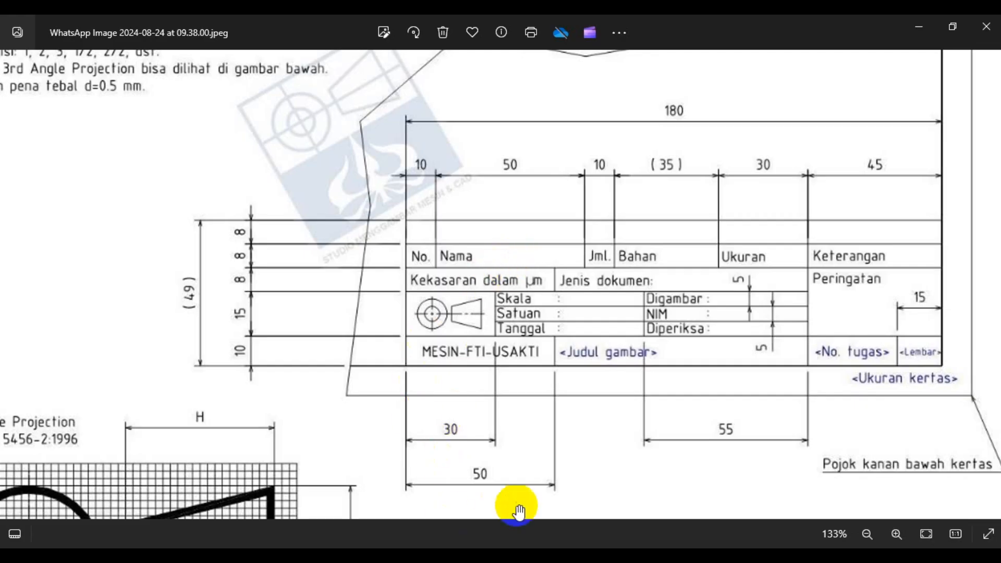
key(alt+Tab)
click(384, 271)
click(675, 266)
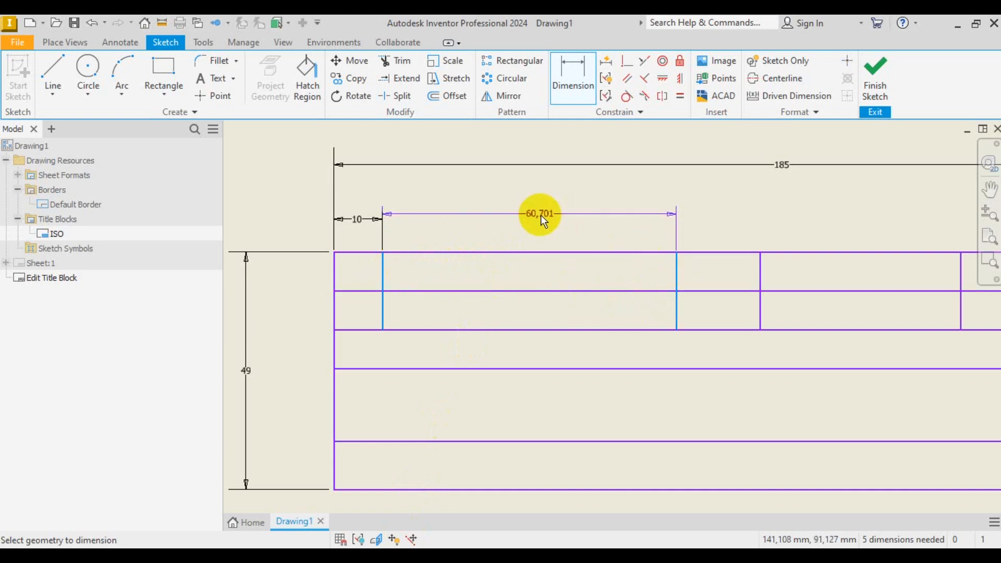
click(540, 215)
text(54)
key(Return)
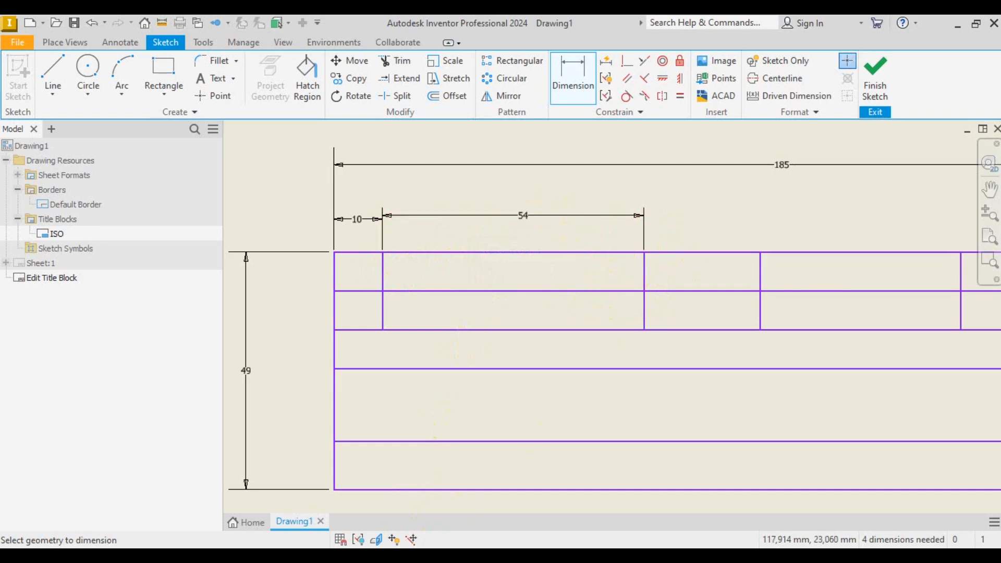
- Dimension the third column to 10 mm, then recheck the reference image
key(alt+Tab)
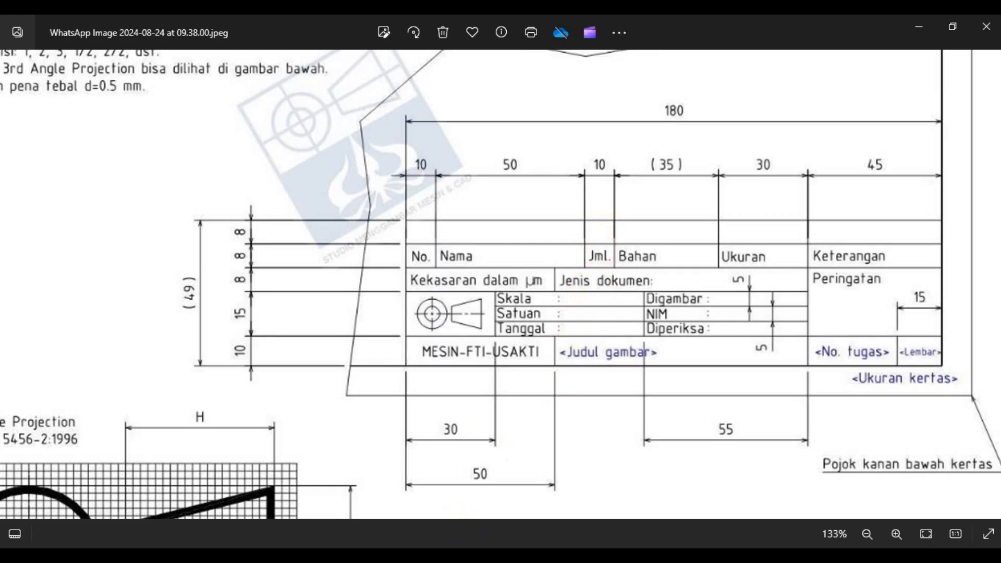
key(alt+Tab)
click(645, 267)
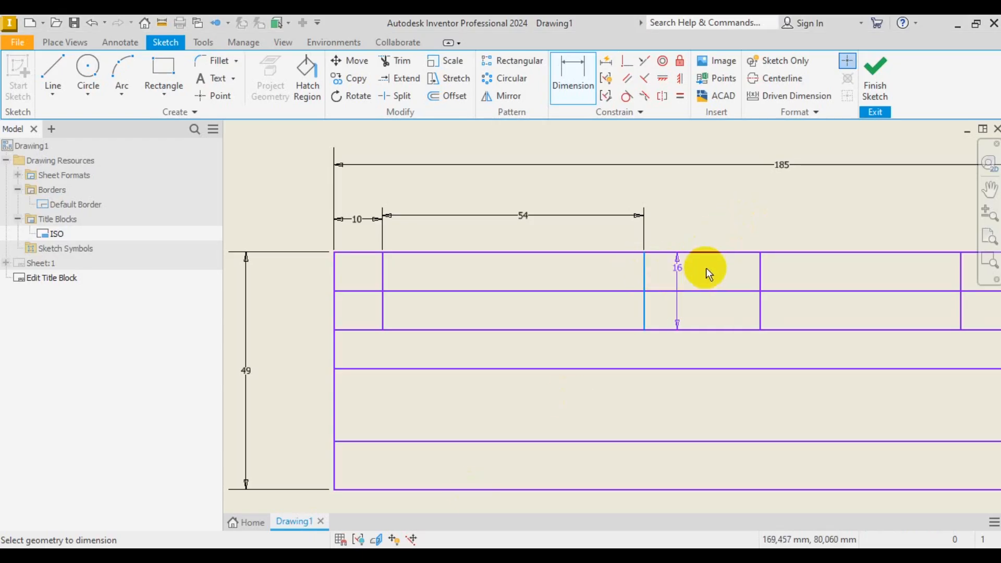
click(760, 270)
click(719, 236)
text(10)
key(Return)
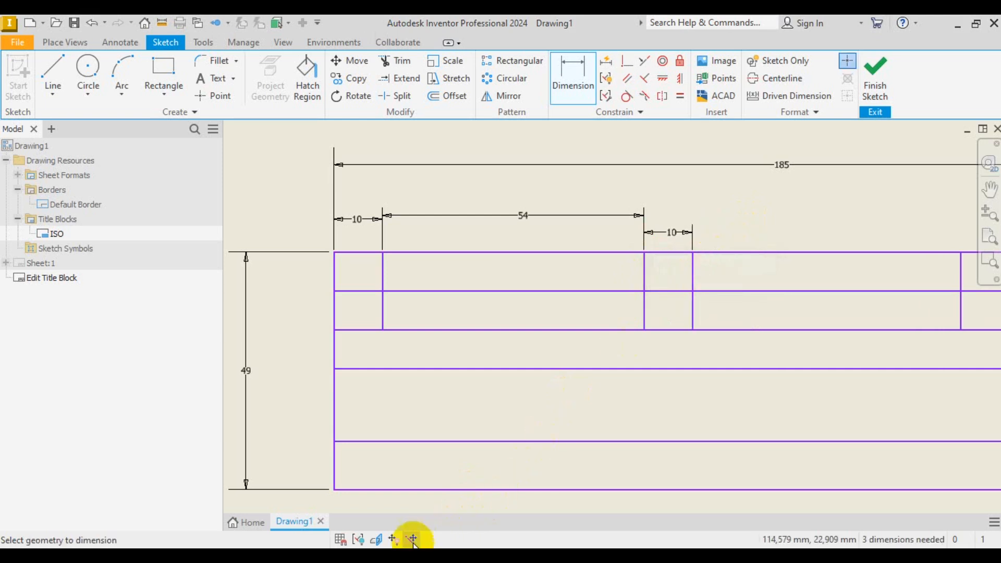
click(391, 539)
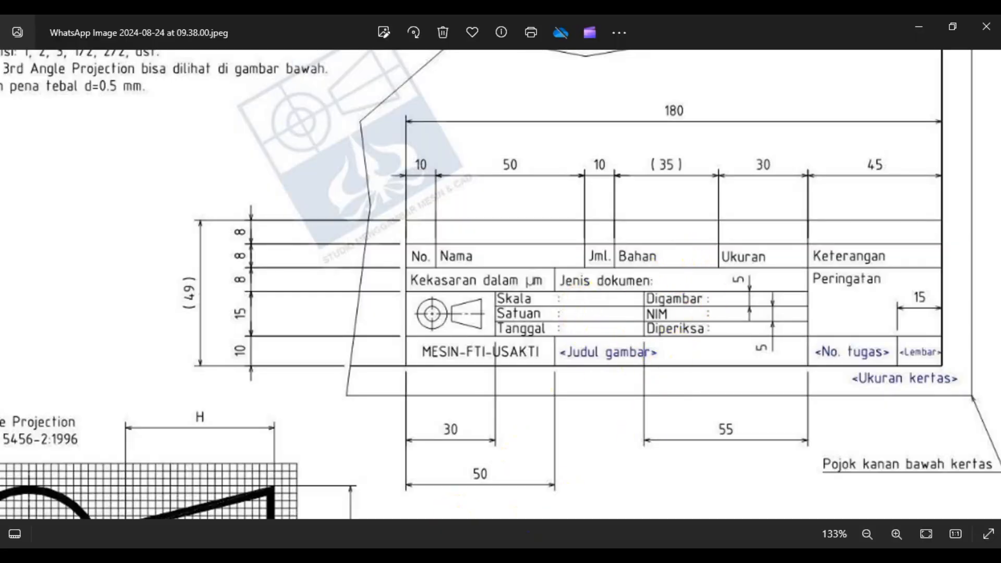
key(alt+Tab)
scroll(481, 282, down, 3)
scroll(879, 286, up, 3)
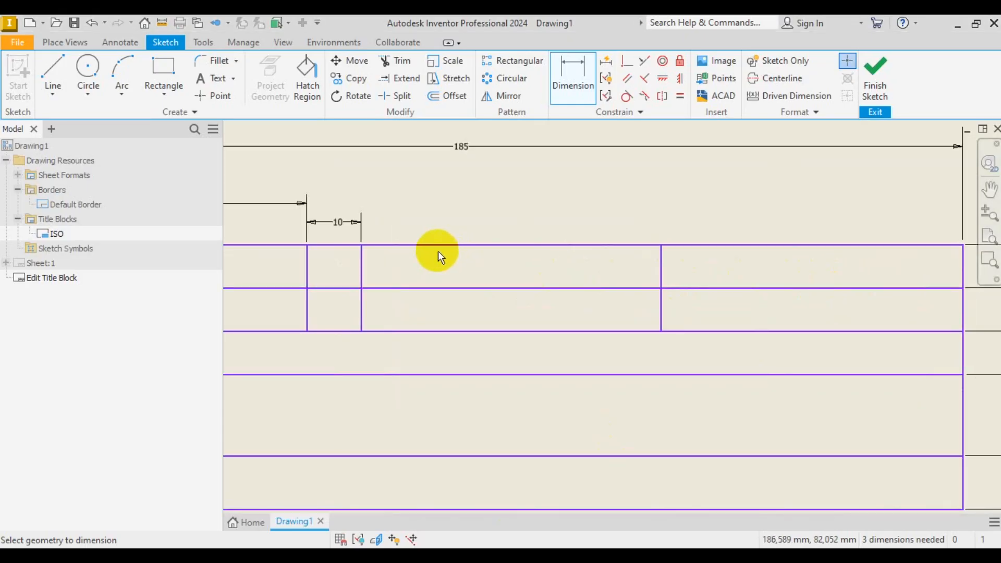
- Dimension the fourth top-row column to 35 mm, discarding an over-constraining attempt
click(360, 260)
click(659, 264)
click(662, 265)
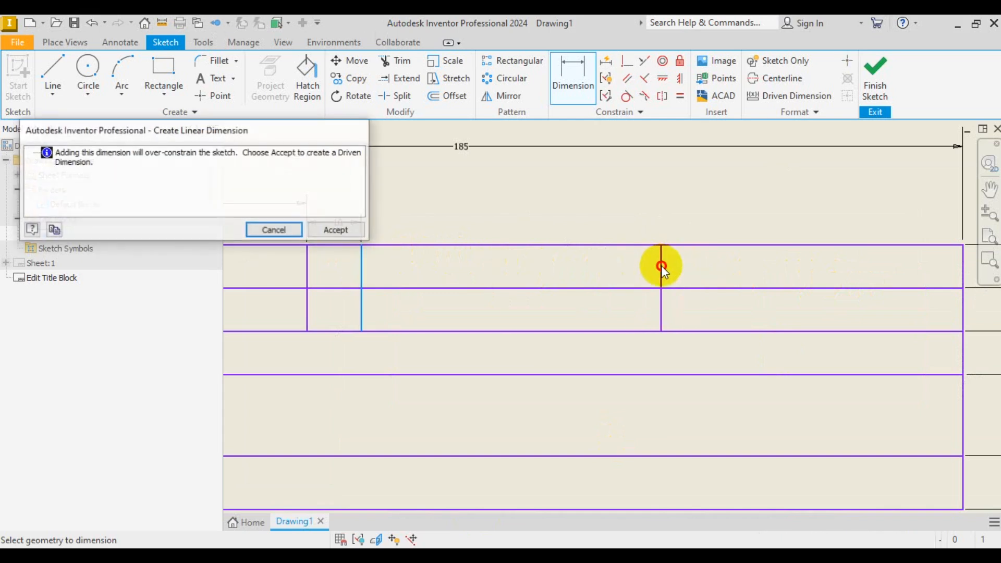
click(285, 230)
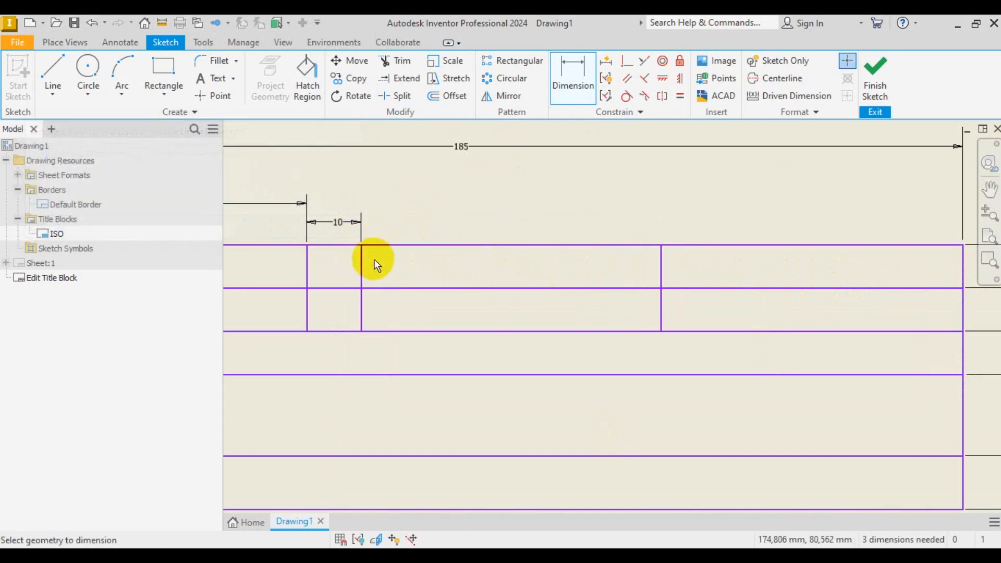
click(356, 269)
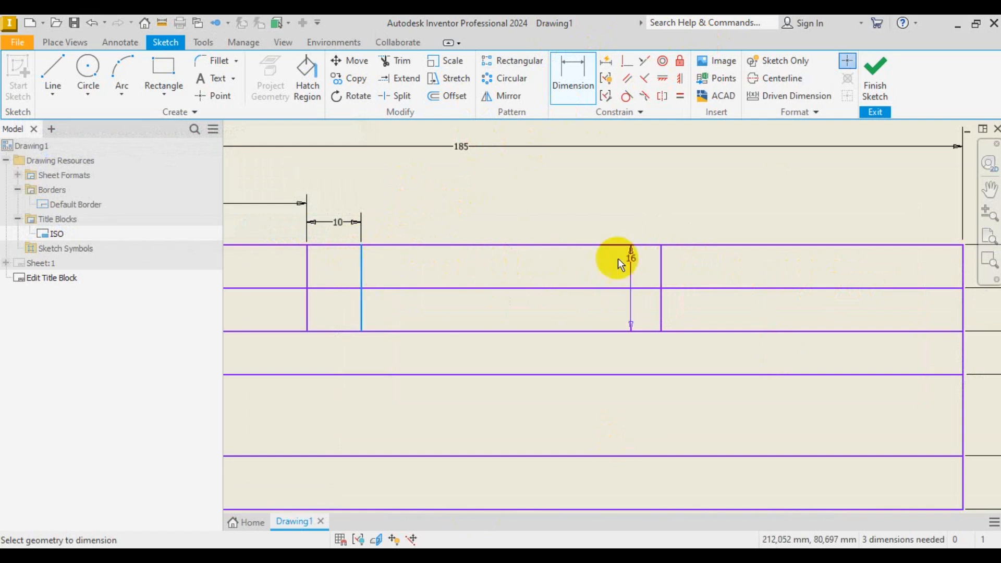
click(659, 271)
click(549, 221)
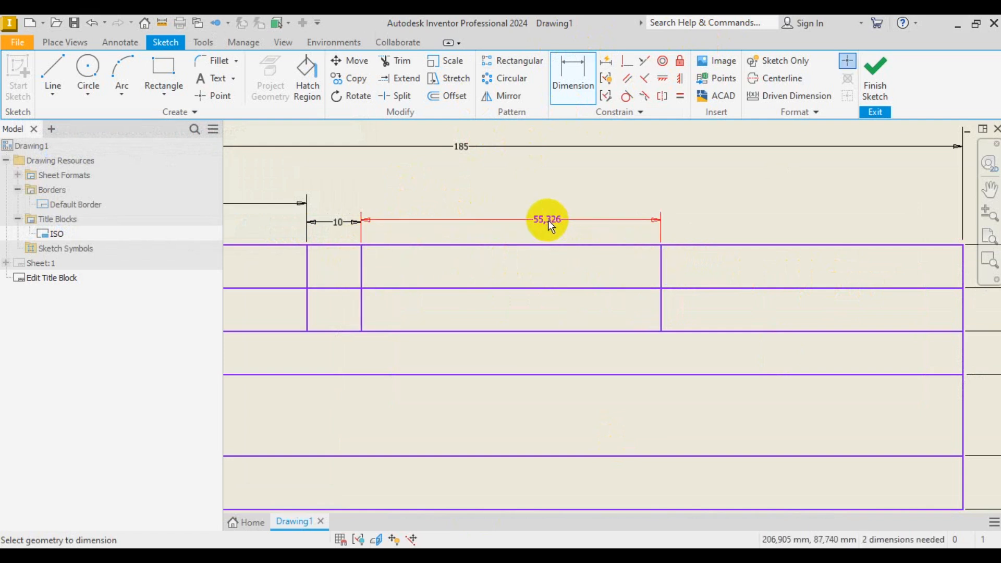
text(35)
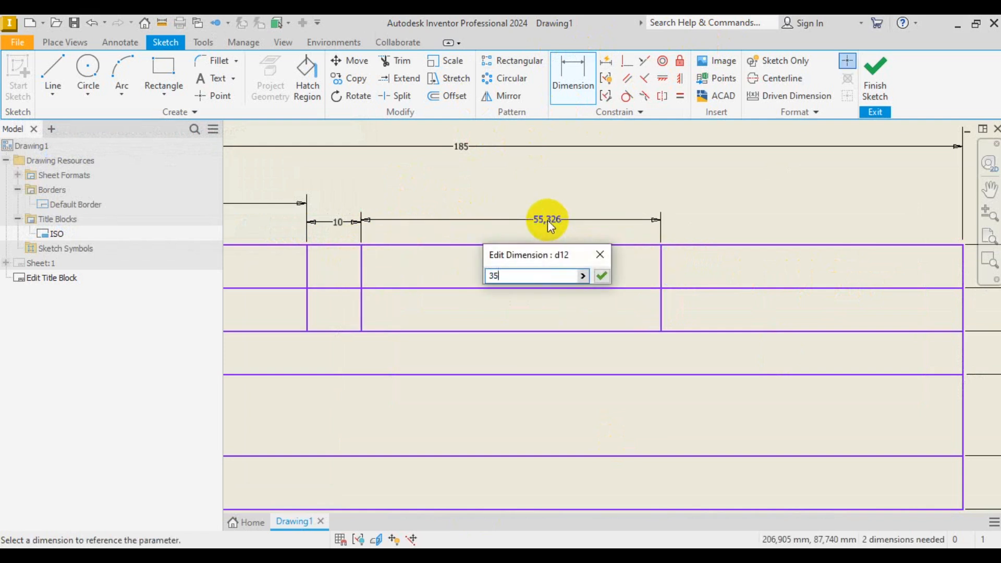
key(Return)
scroll(615, 301, down, 3)
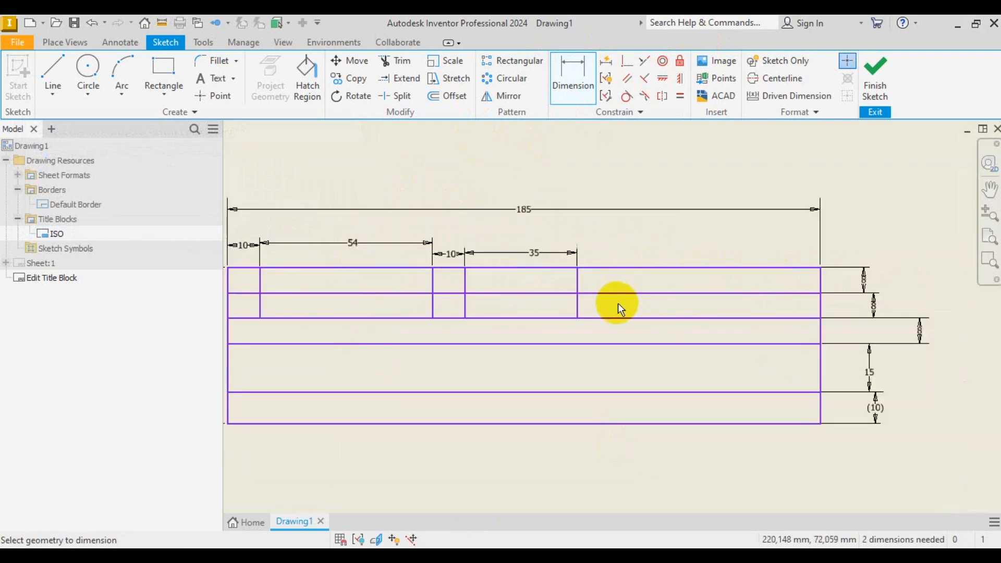
- Draw a new vertical divider spanning the top two rows of the title block
key(alt+Tab)
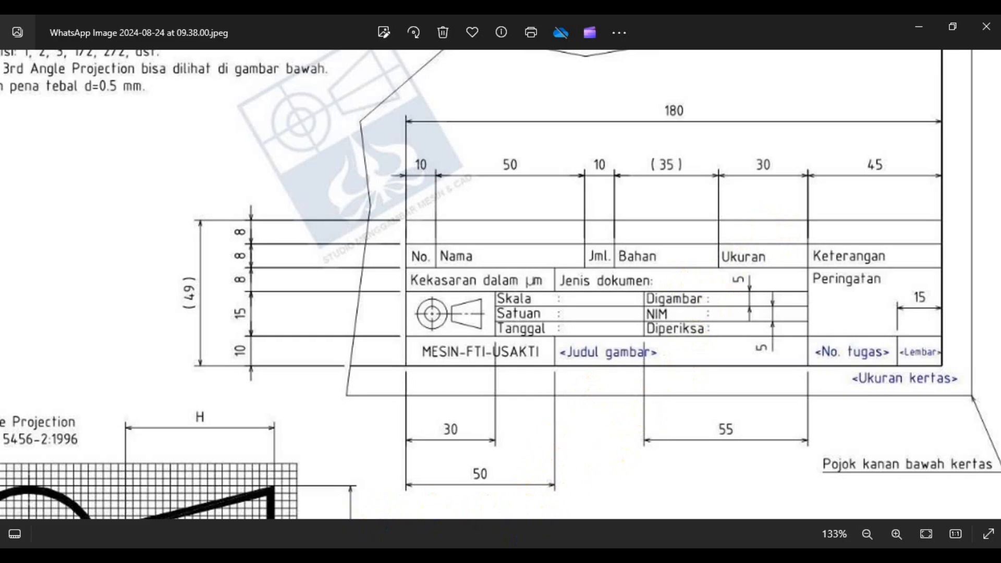
click(318, 556)
click(52, 73)
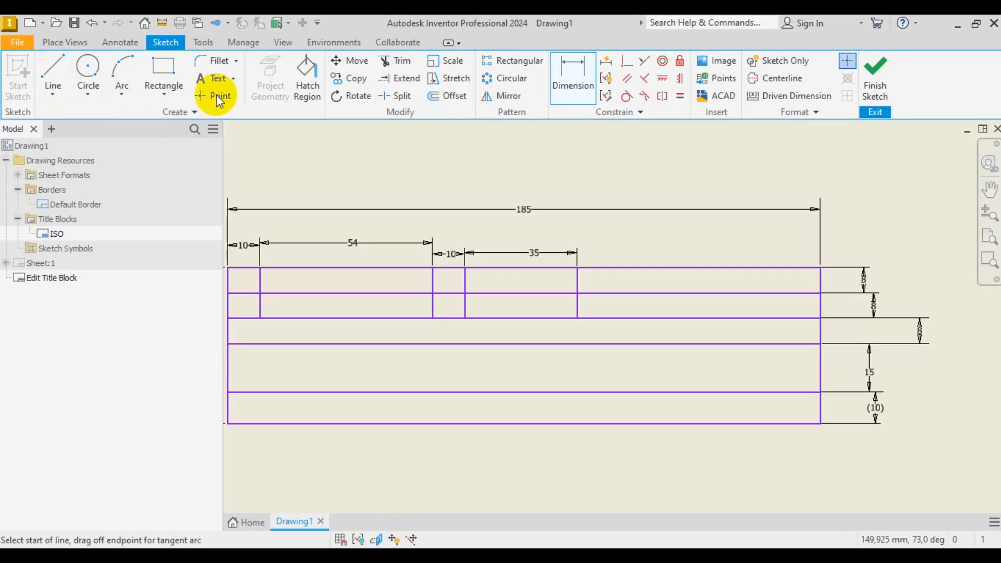
click(702, 268)
click(701, 319)
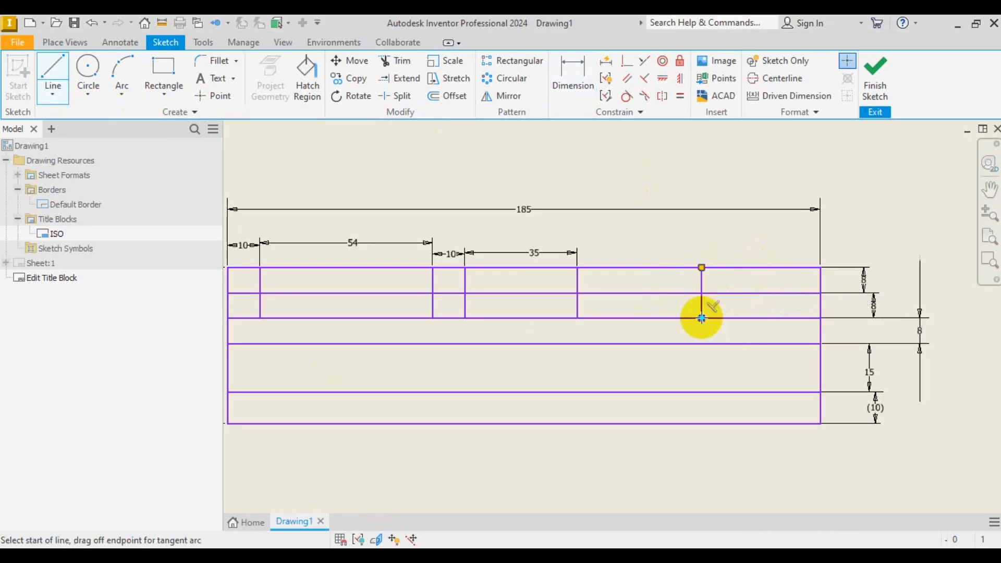
right_click(737, 180)
click(778, 180)
- Dimension the new divider from the previous one to make a 30 mm column
click(573, 78)
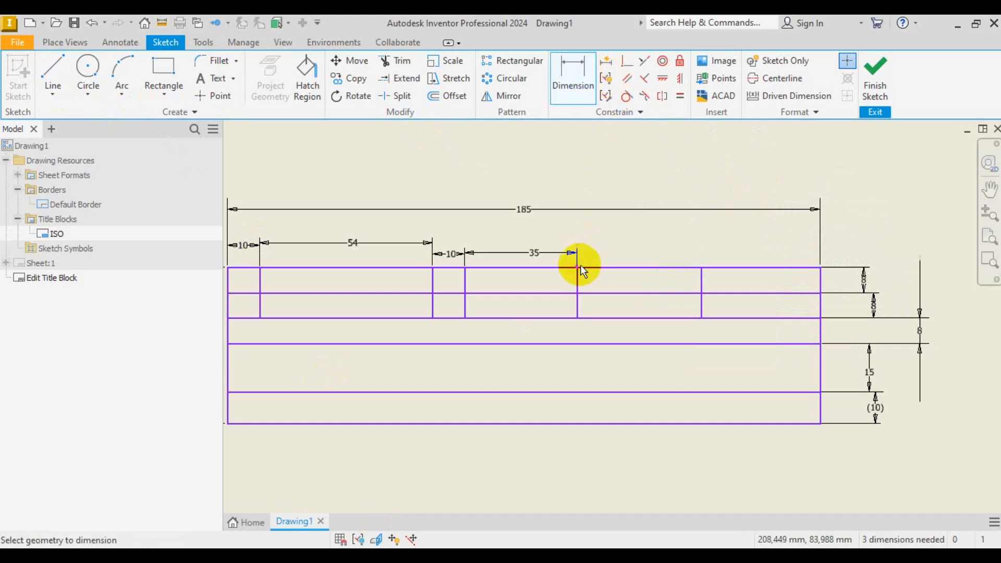
click(700, 283)
click(662, 247)
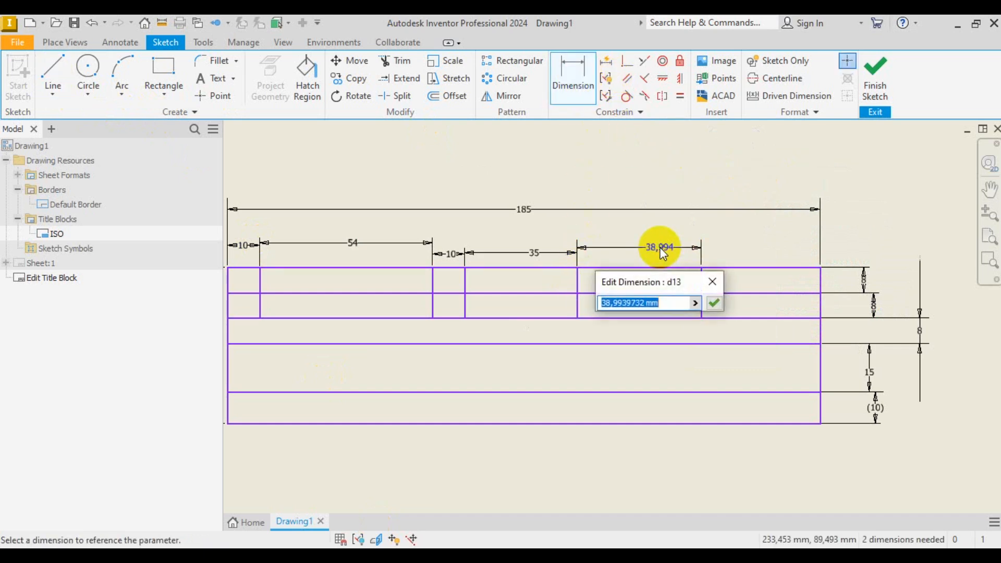
click(501, 555)
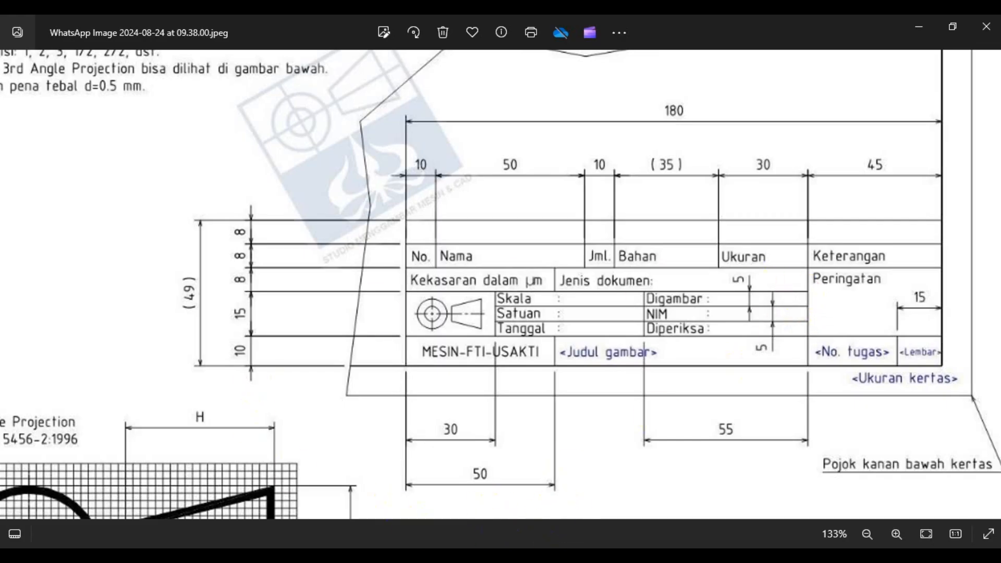
click(513, 555)
text(3)
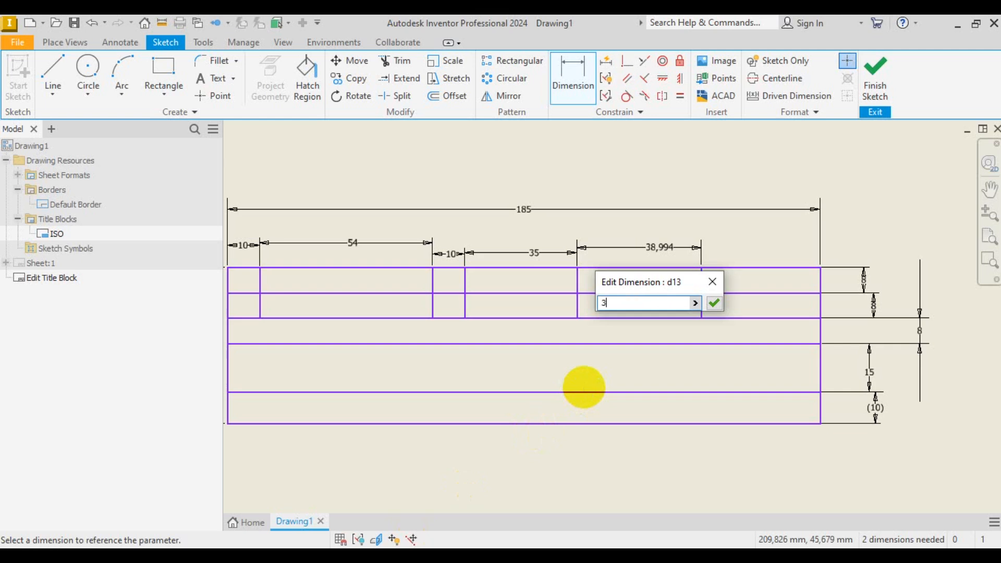
text(0)
key(Return)
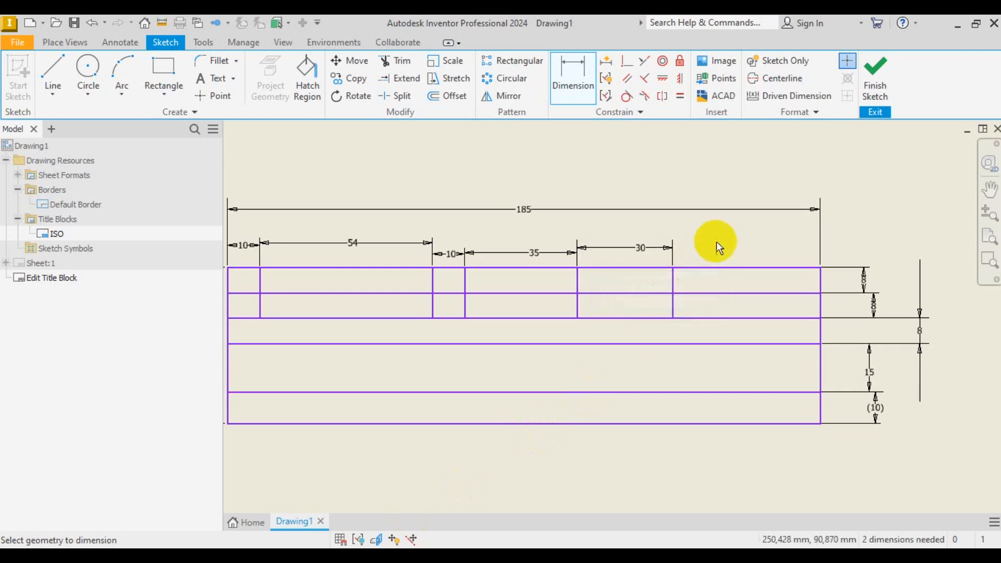
scroll(766, 302, down, 3)
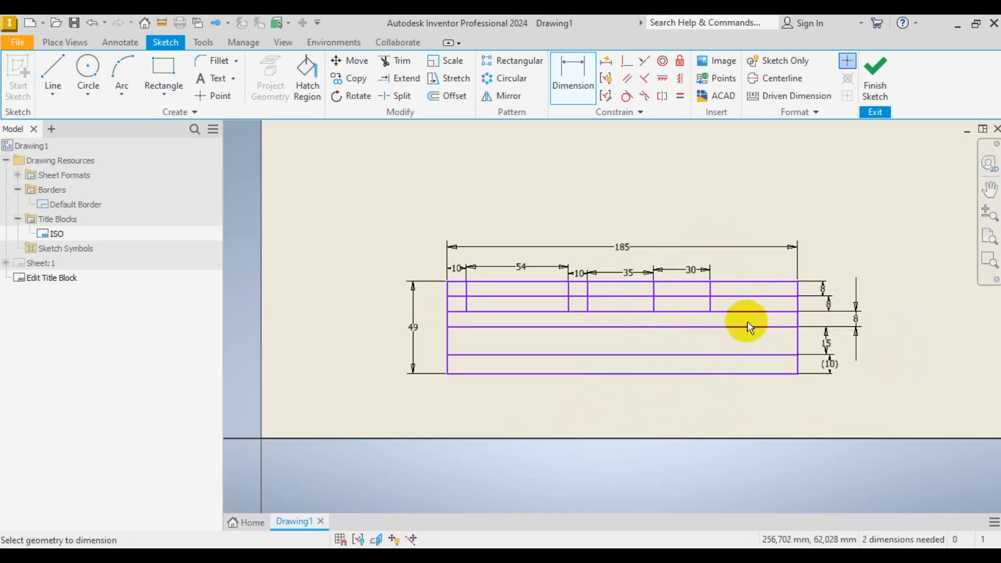
- Draw a short vertical divider between the third row's top and bottom edges
scroll(642, 412, up, 2)
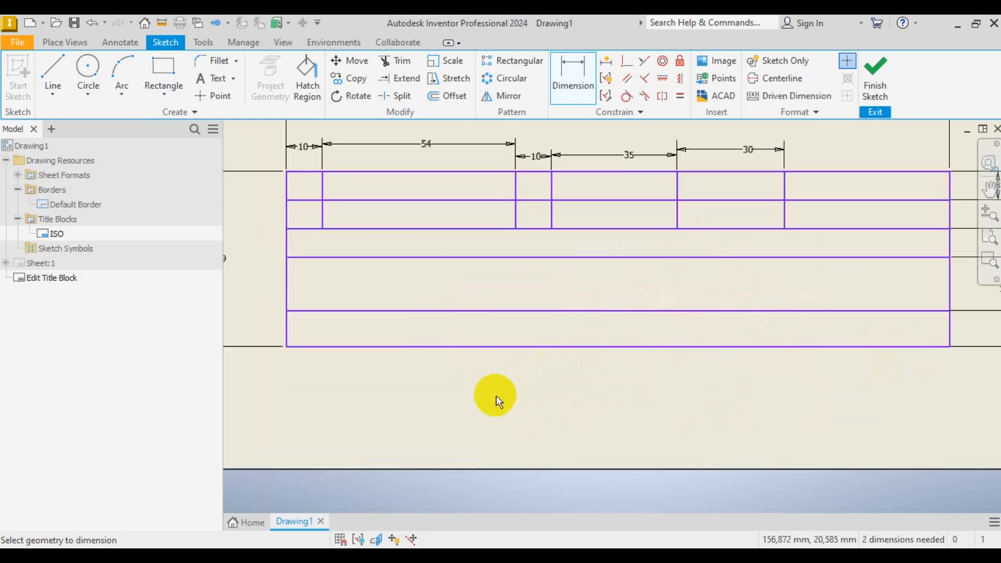
click(430, 556)
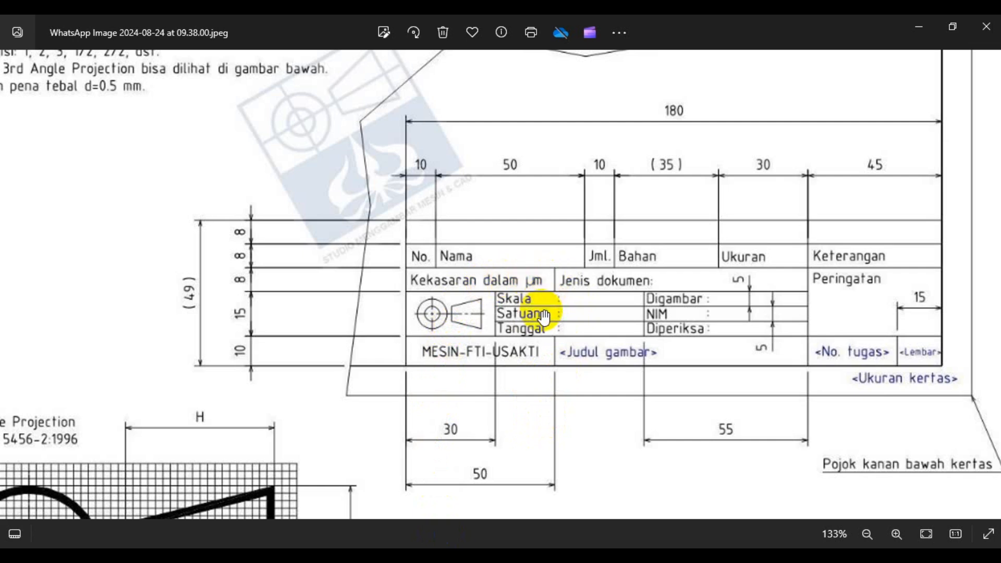
click(410, 556)
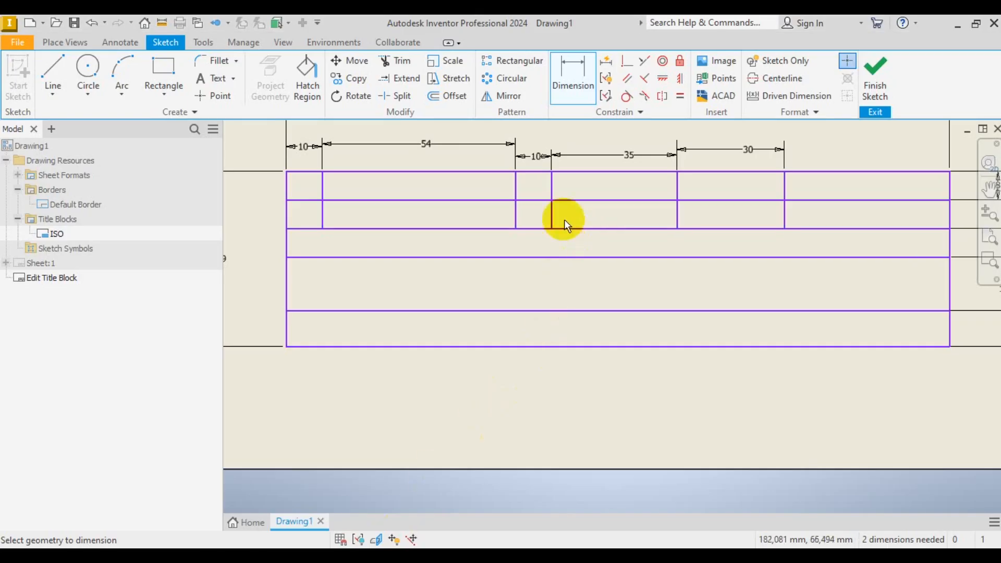
click(58, 70)
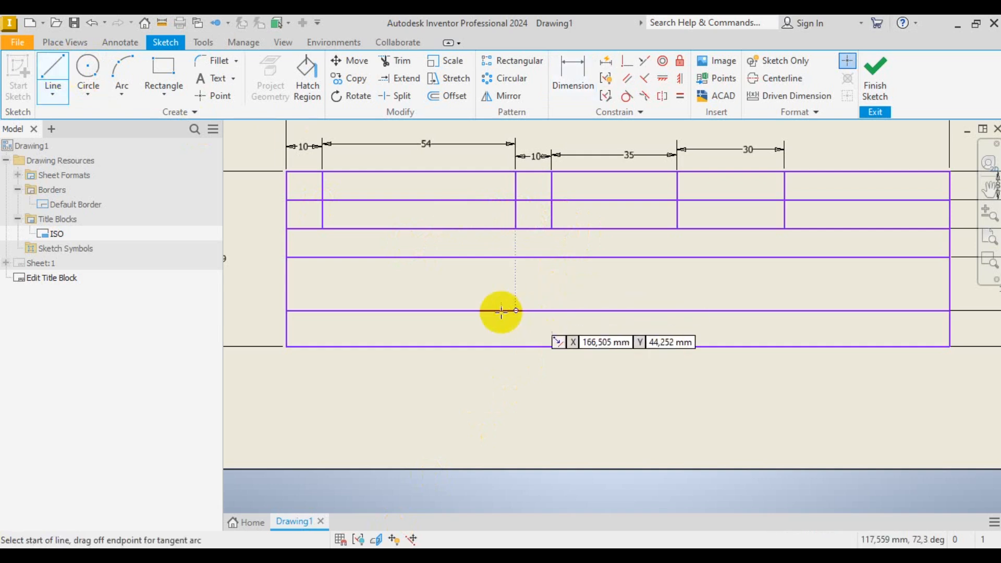
click(483, 229)
double_click(483, 257)
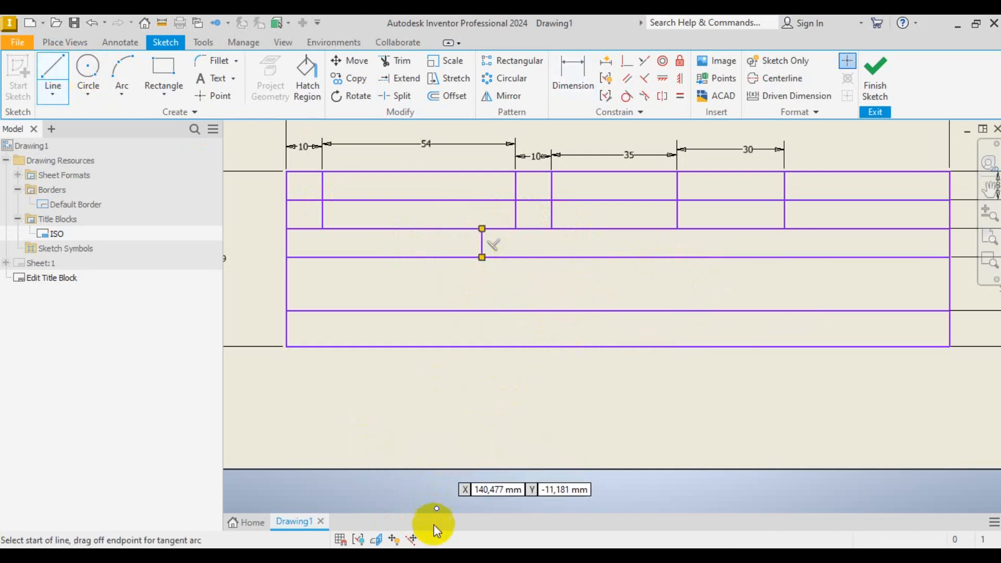
- Compare the divider against the reference, finish the Line tool, and show the reference again
click(448, 557)
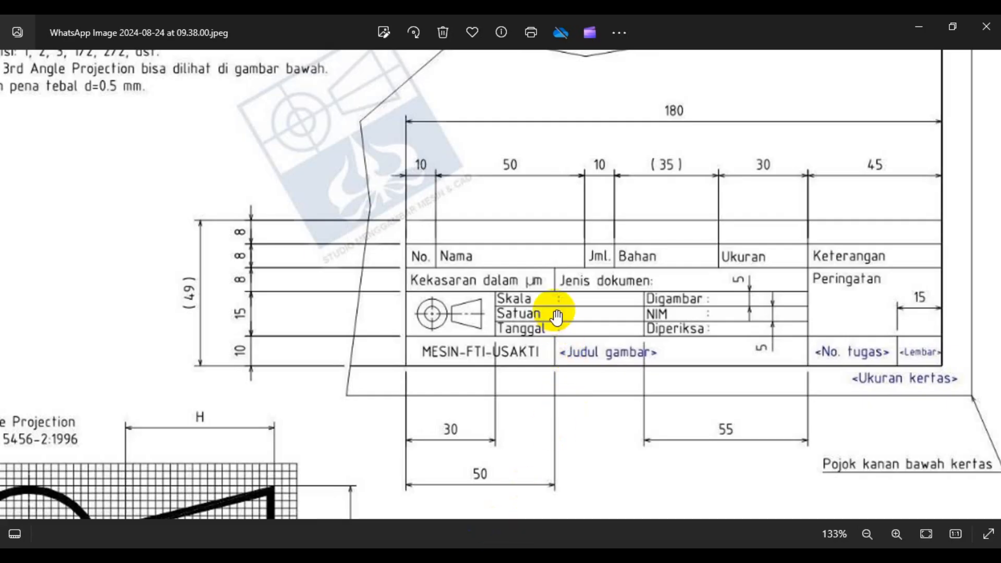
click(442, 557)
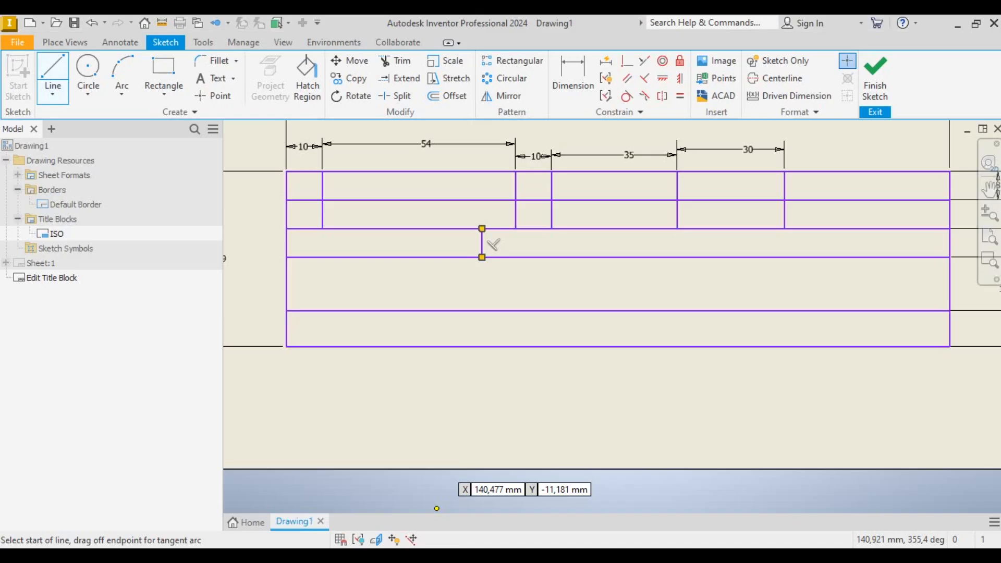
scroll(532, 259, down, 3)
scroll(698, 239, up, 4)
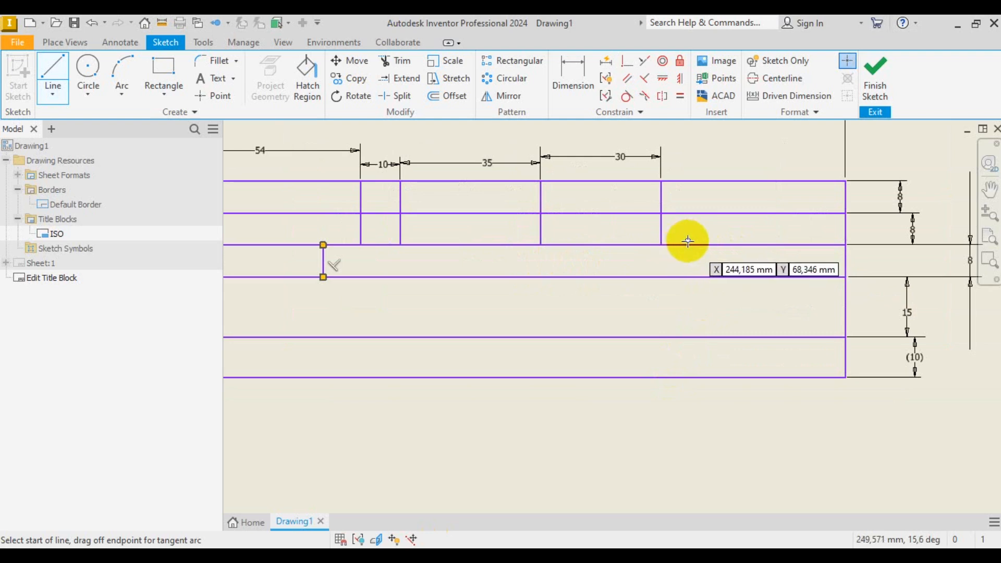
right_click(686, 313)
click(757, 313)
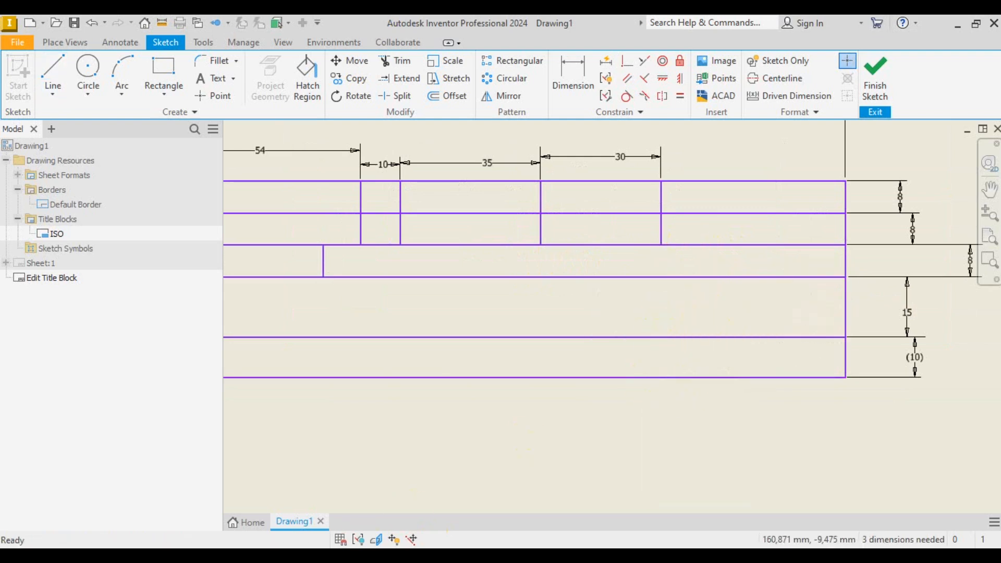
key(alt+Tab)
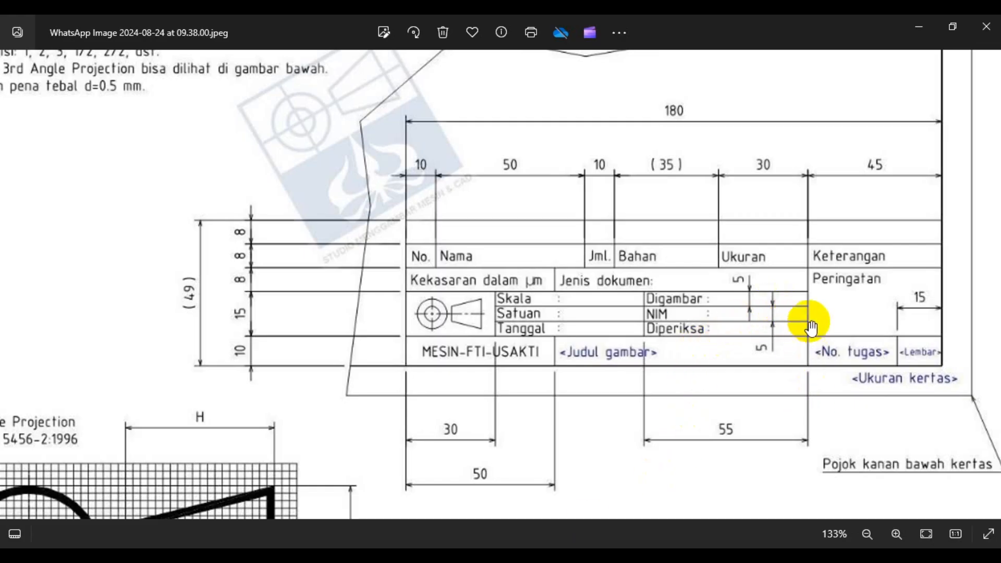
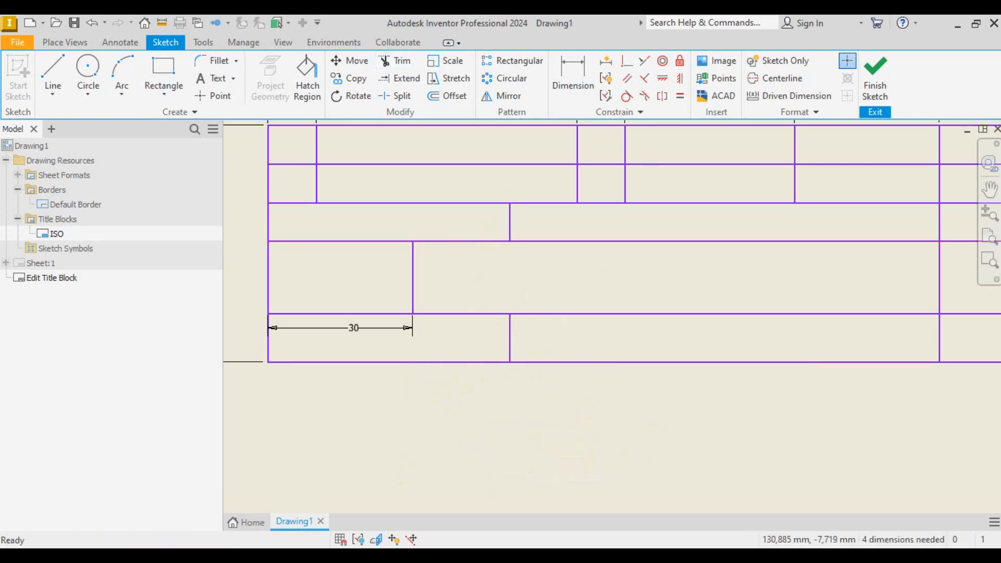
- After checking the reference, draw a vertical divider down through the 15 mm row
key(alt+Tab)
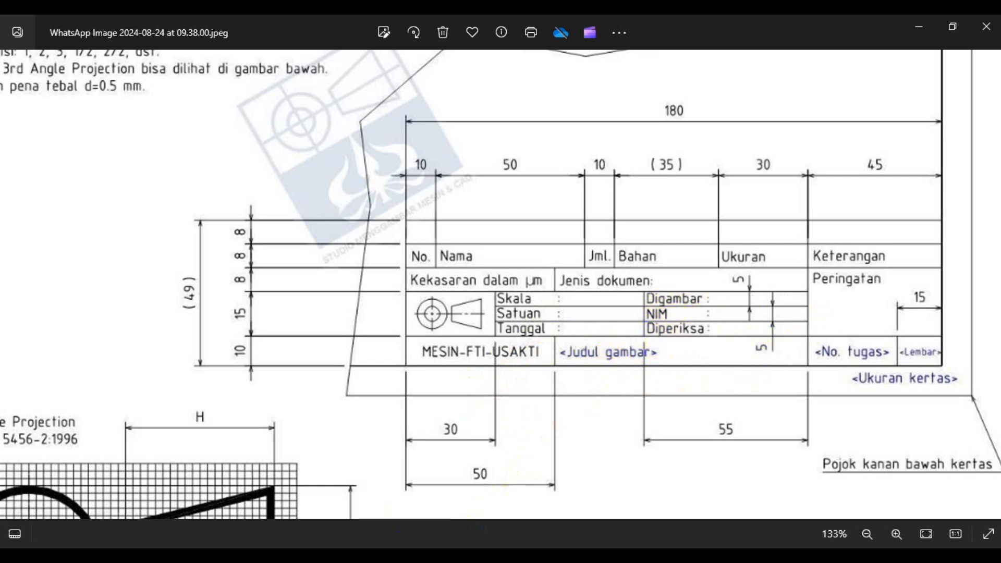
key(alt+Tab)
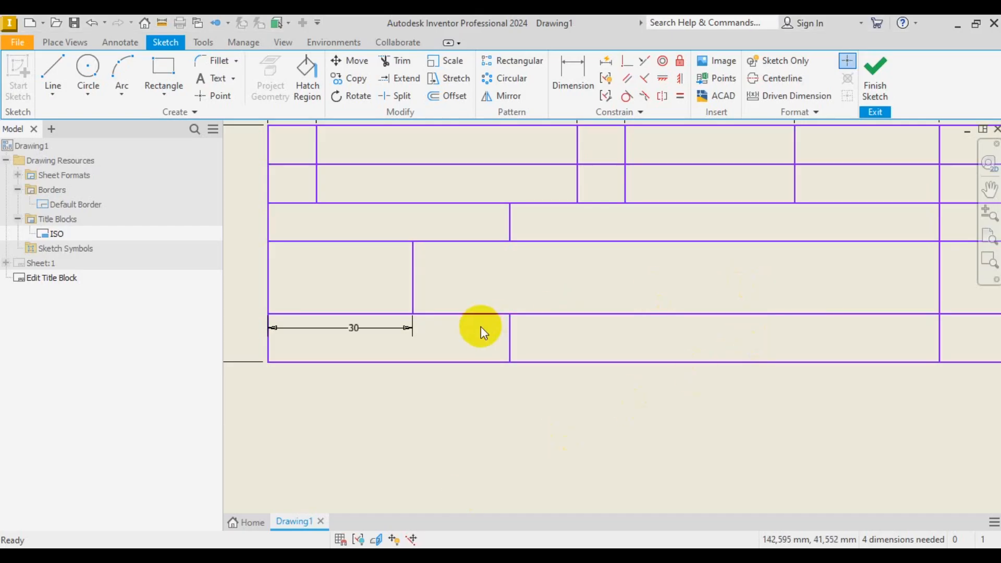
scroll(481, 326, up, 2)
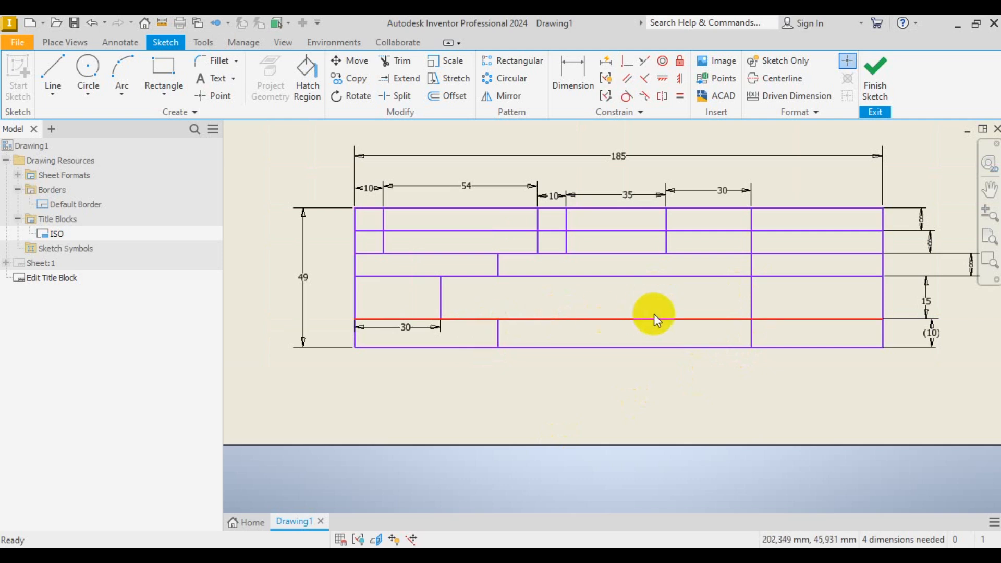
click(53, 74)
click(630, 276)
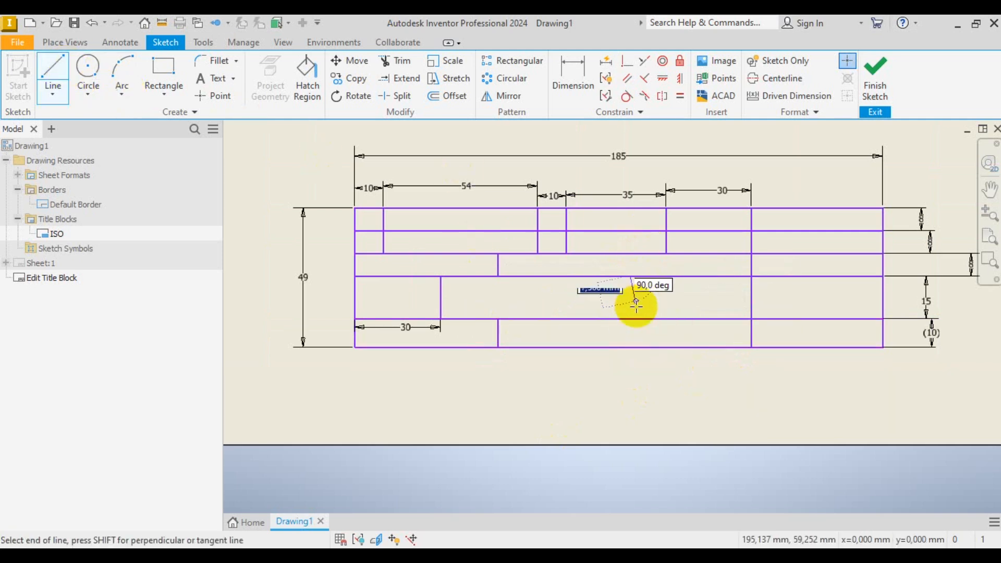
double_click(629, 319)
right_click(619, 460)
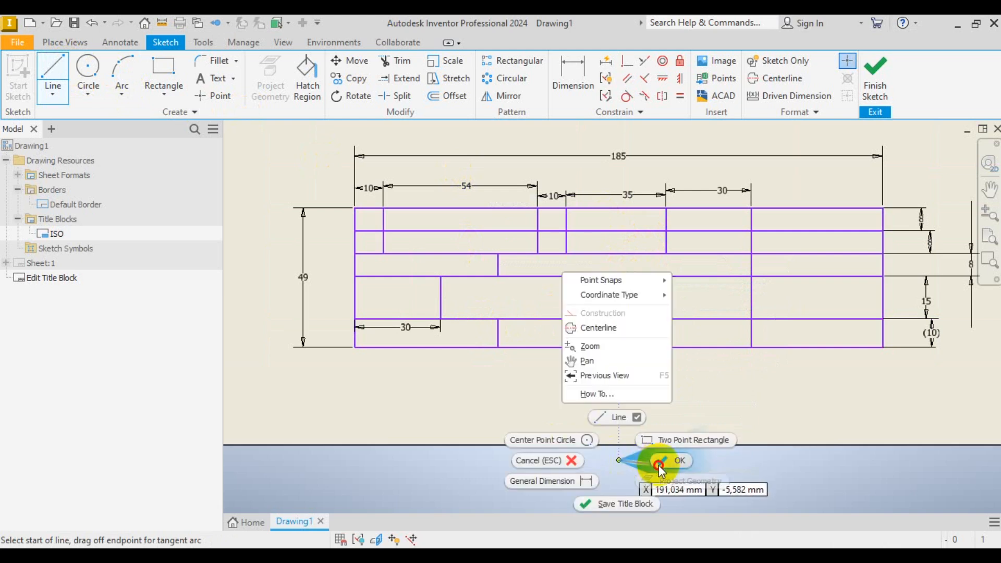
click(660, 449)
- Fix the new divider 55 mm from the right vertical line, then view the reference image
click(572, 79)
click(751, 302)
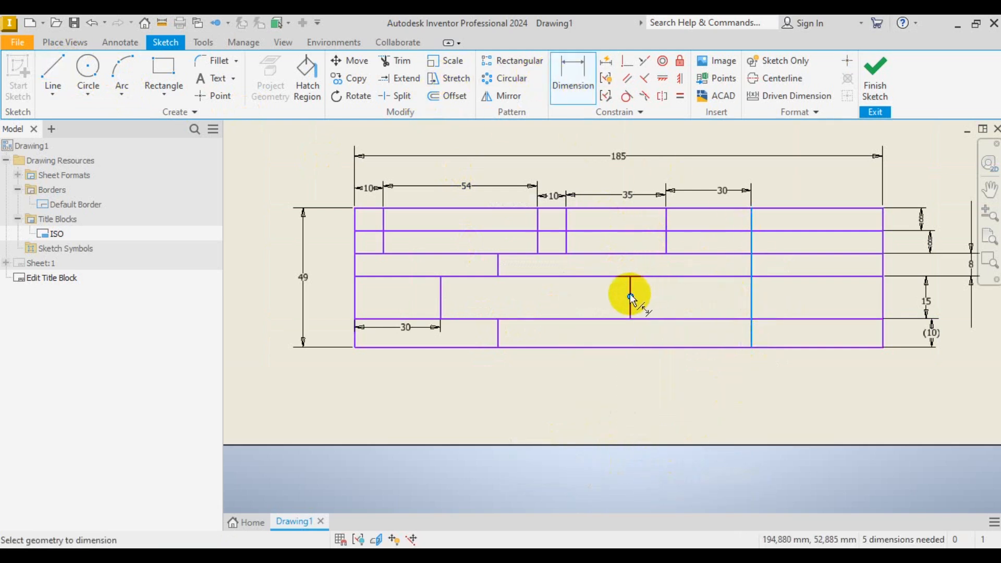
click(631, 293)
click(703, 392)
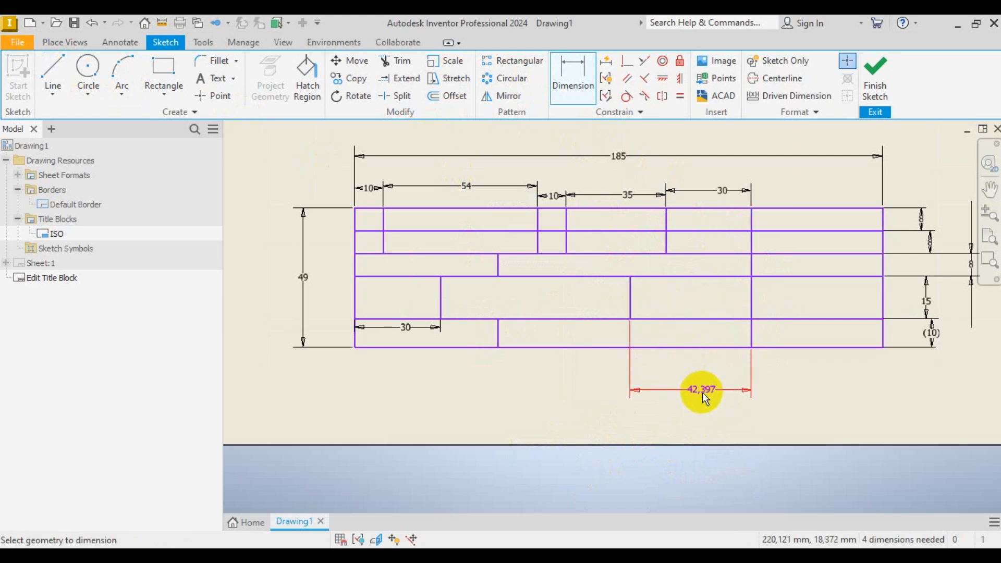
text(55)
key(Return)
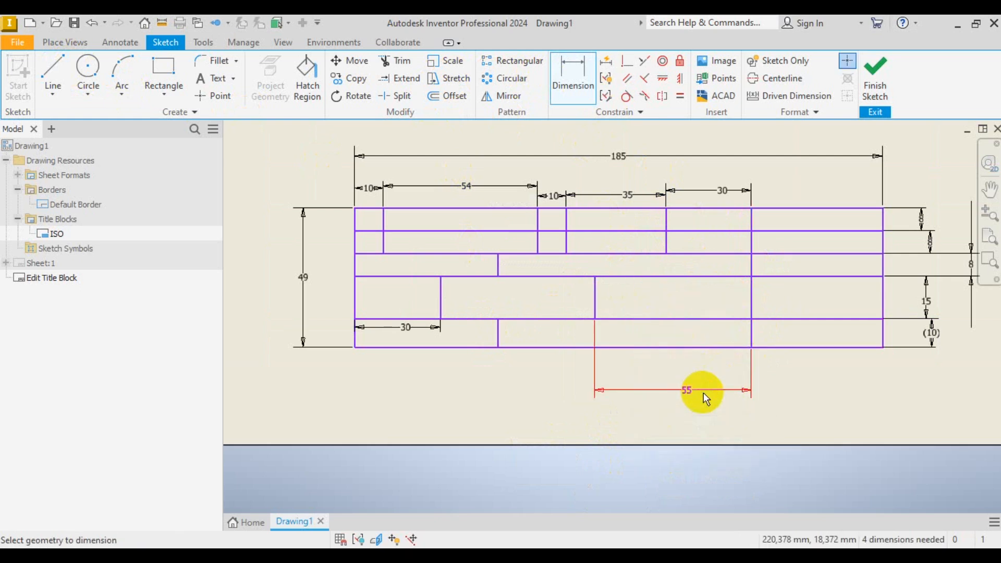
right_click(740, 410)
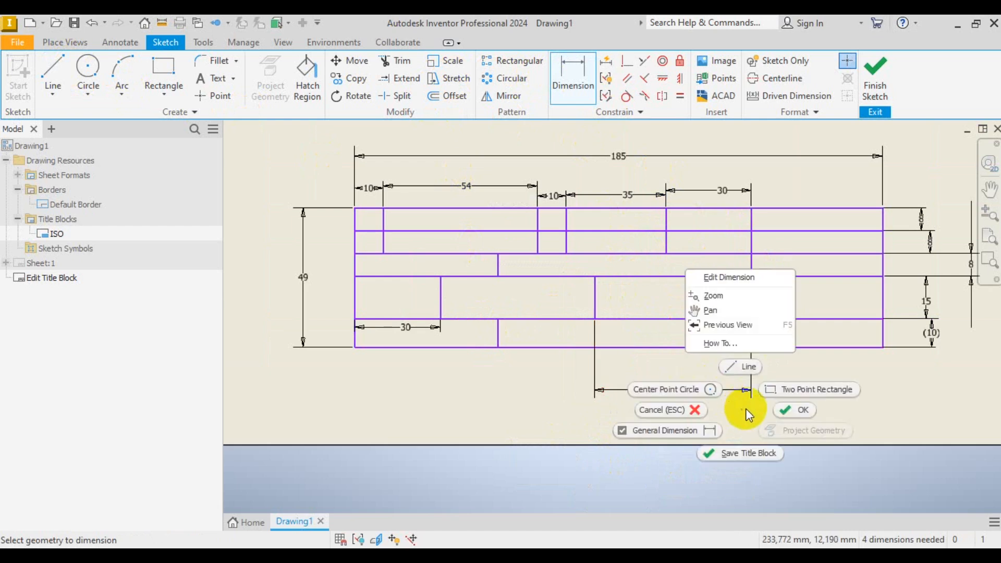
click(779, 412)
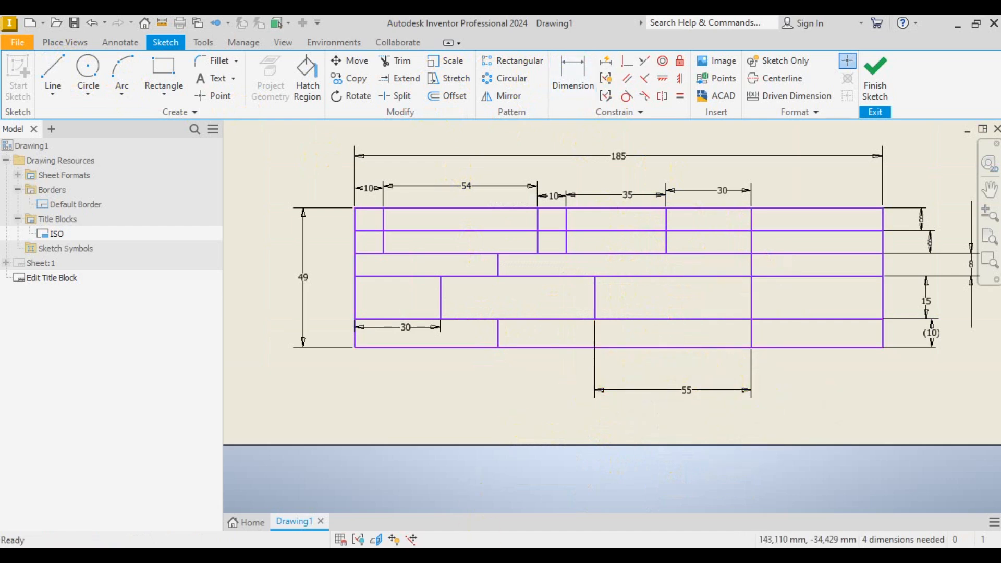
key(alt+Tab)
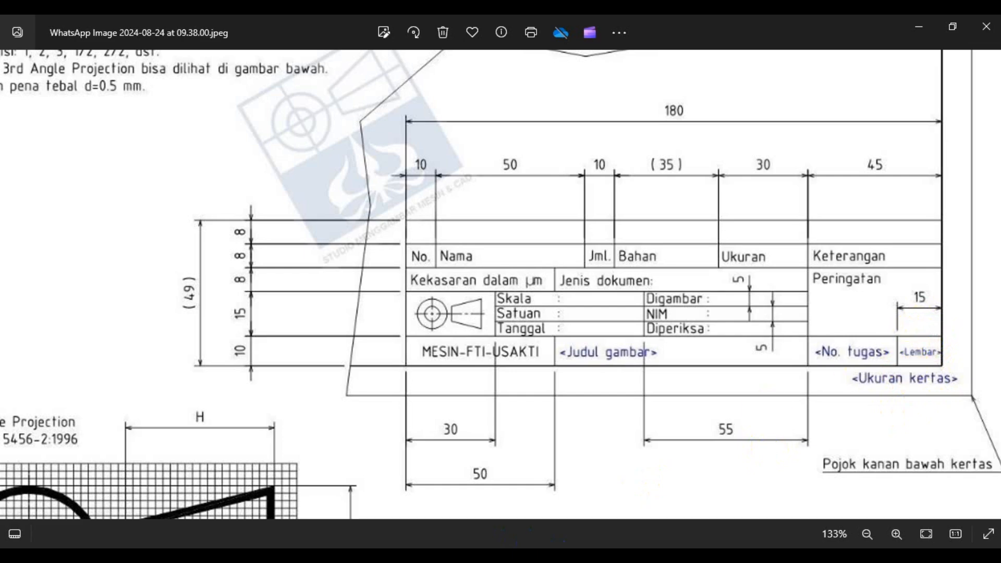
- Draw a short vertical divider across the bottom row
key(alt+Tab)
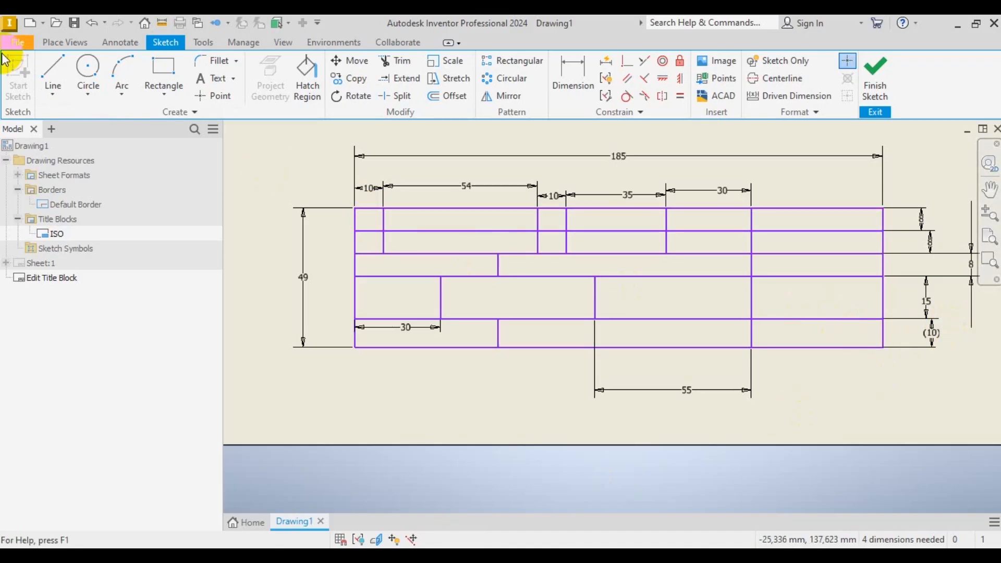
click(50, 73)
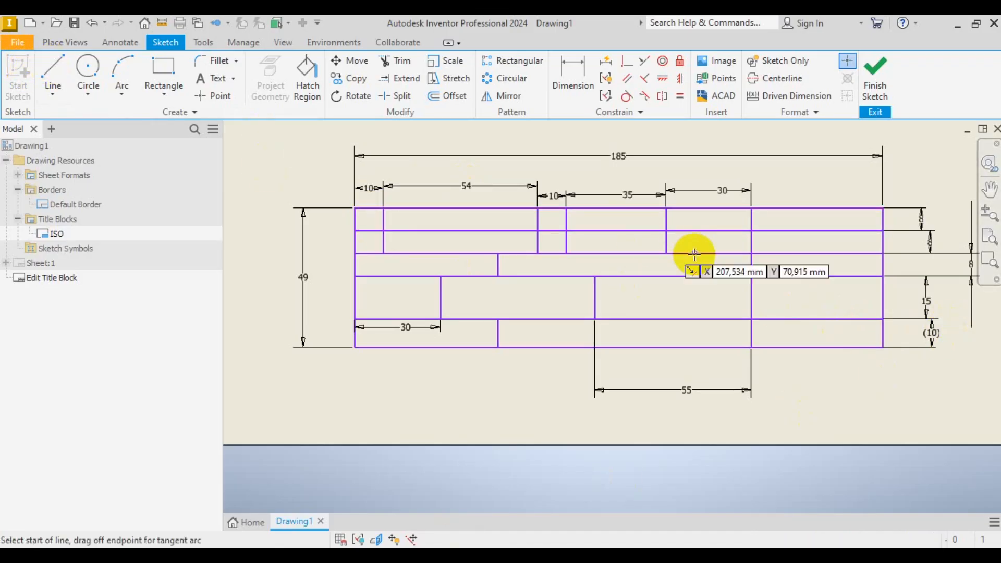
click(828, 319)
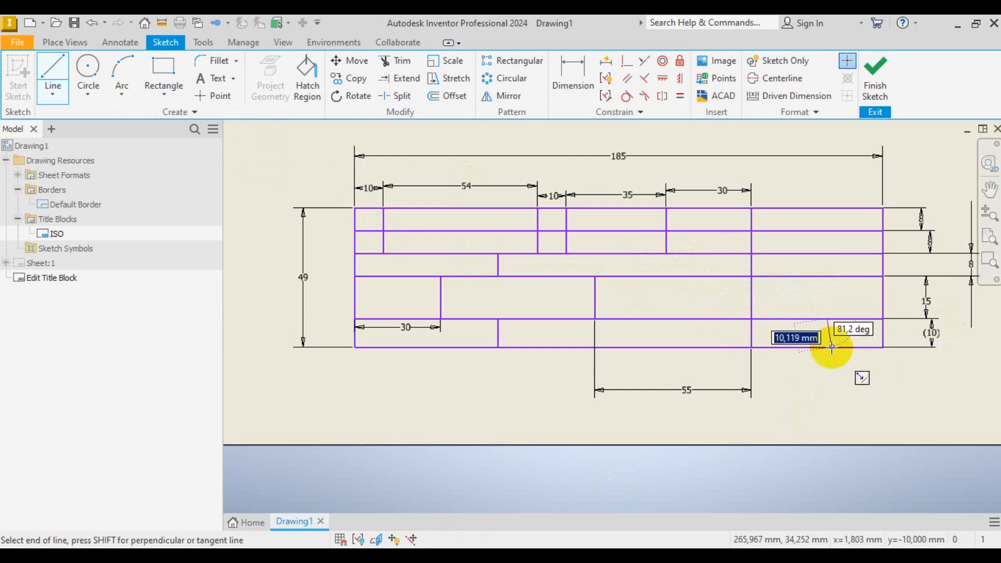
click(830, 347)
key(Escape)
scroll(885, 336, up, 3)
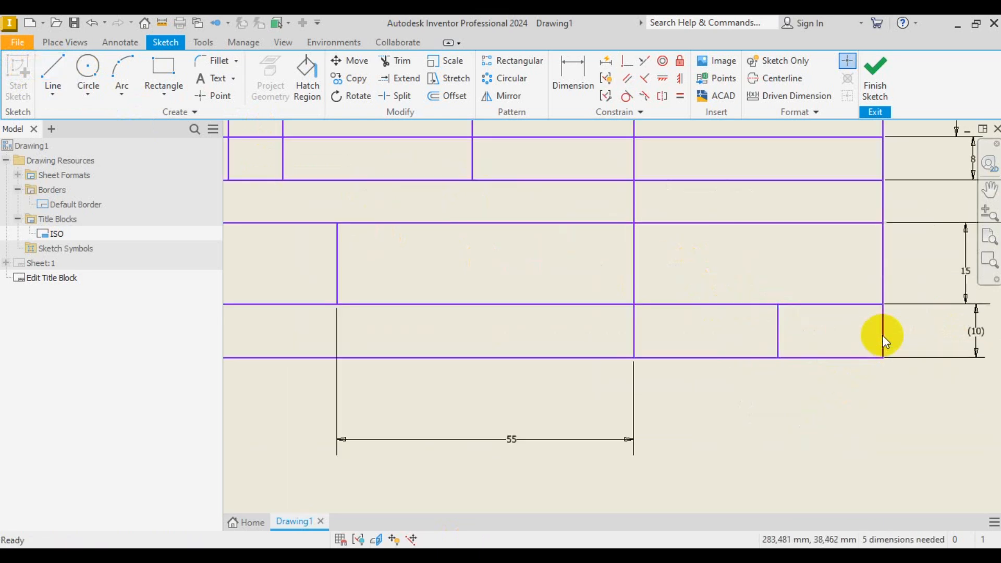
- Dimension the bottom-row divider 15 mm from the right edge, then view the reference image
click(583, 93)
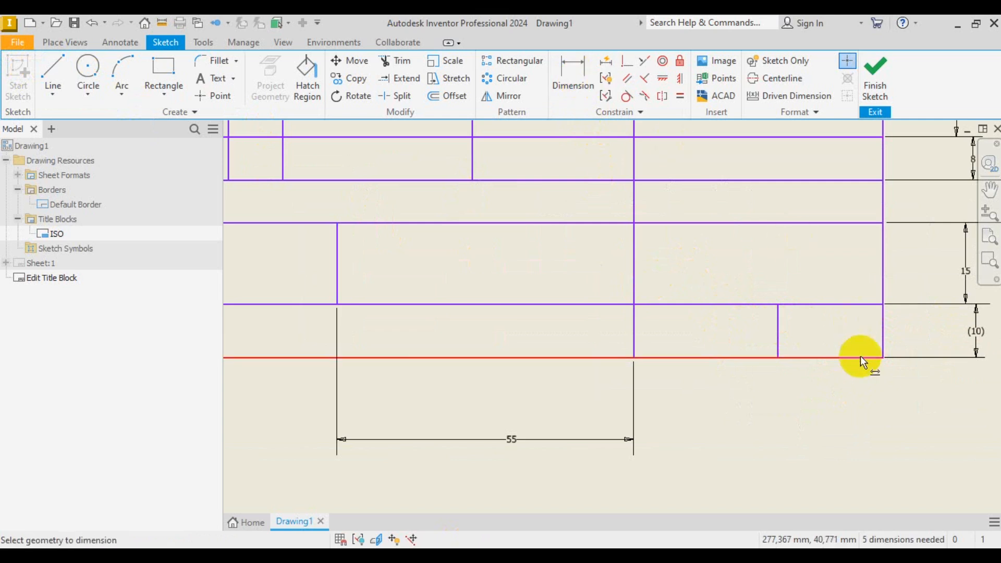
click(777, 321)
click(883, 331)
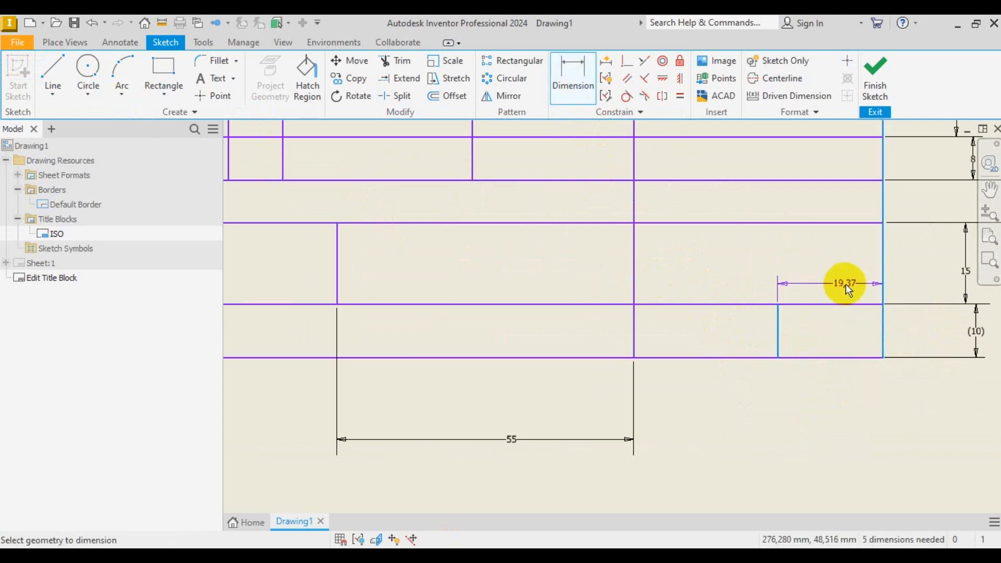
click(849, 387)
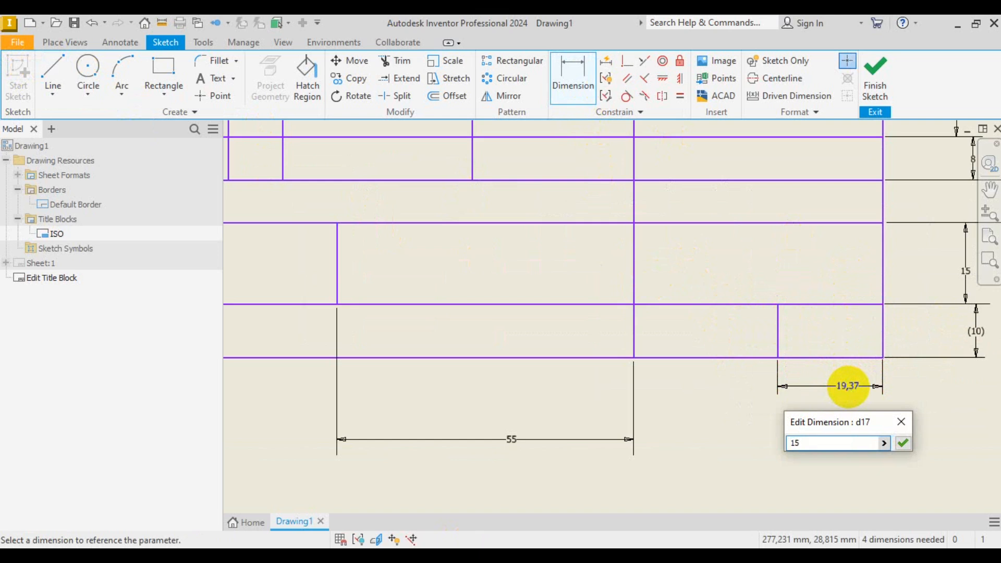
key(Return)
scroll(819, 398, down, 3)
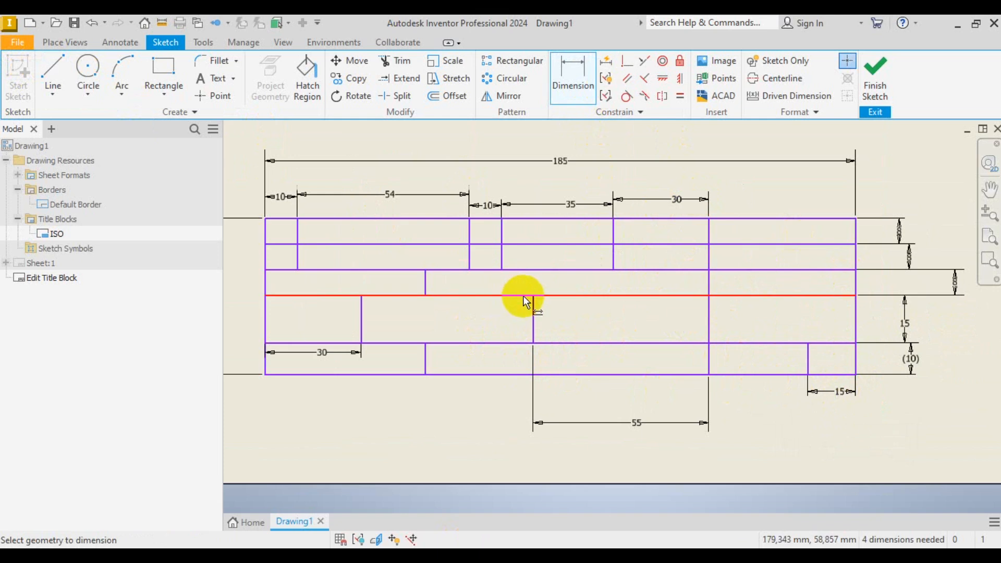
scroll(594, 328, down, 3)
scroll(645, 306, up, 4)
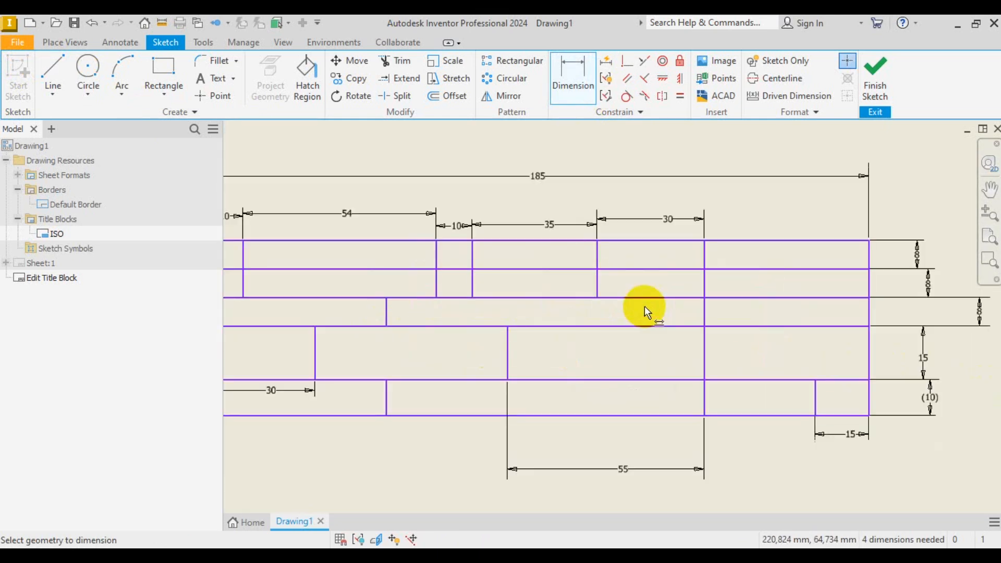
click(495, 556)
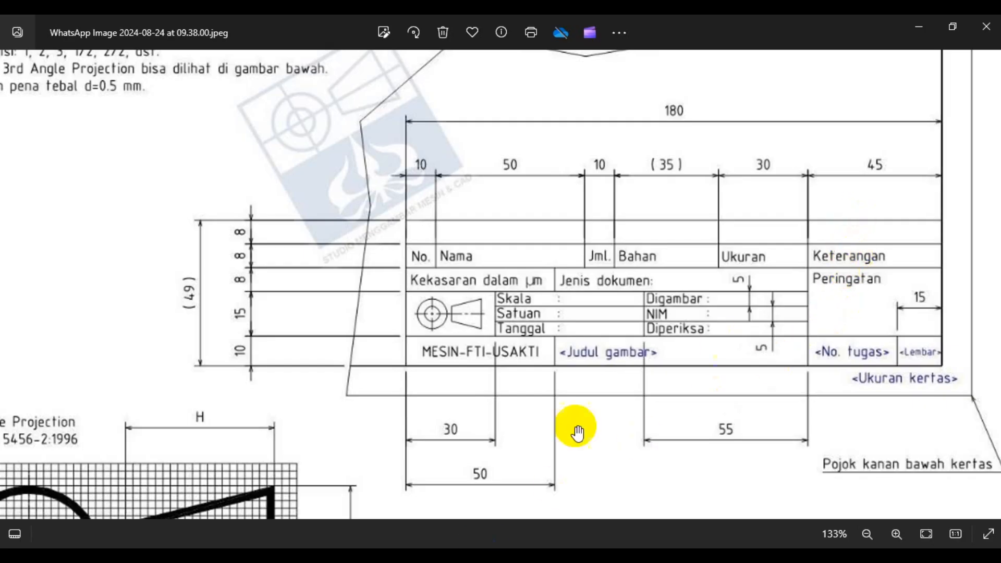
- Trim the right column's horizontal line above the 15 mm row, merging the two cells
click(494, 556)
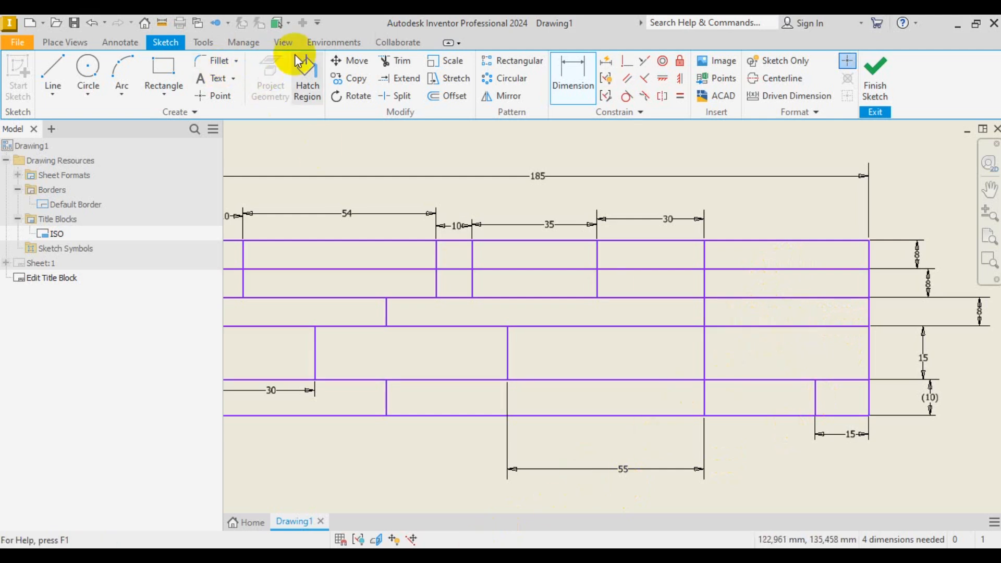
click(398, 61)
click(760, 327)
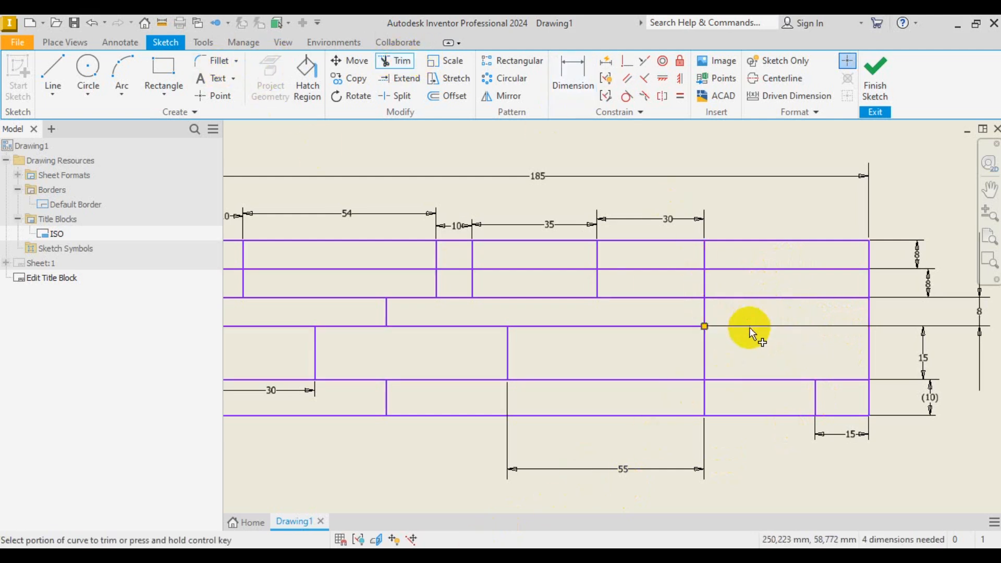
- Compare the trimmed sketch against the reference title block image
click(452, 555)
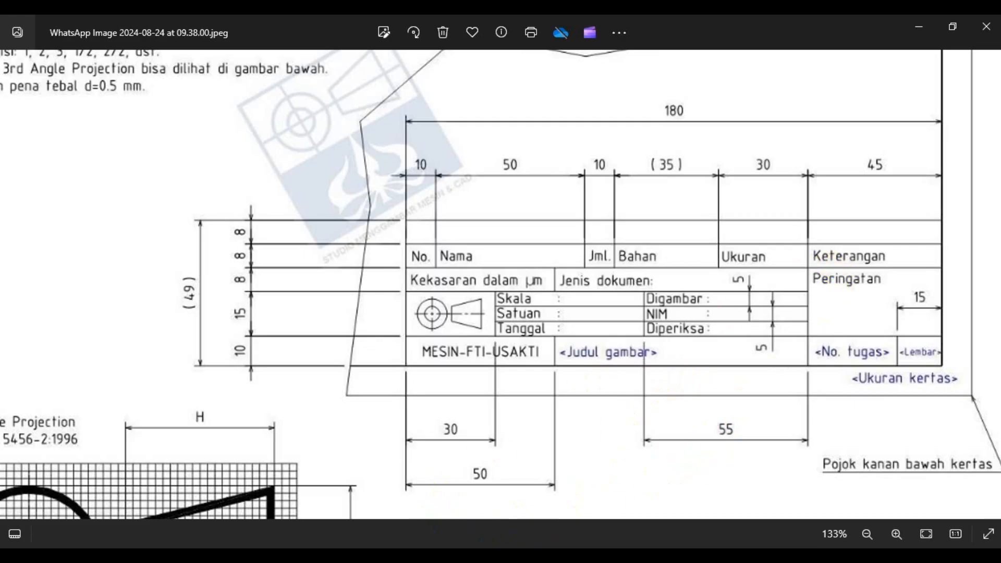
click(450, 555)
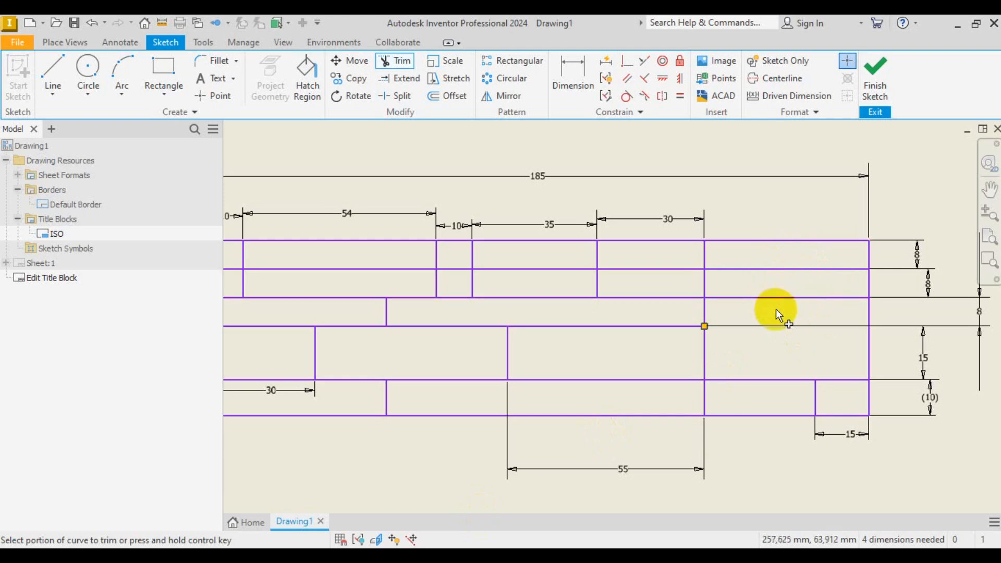
scroll(776, 312, up, 3)
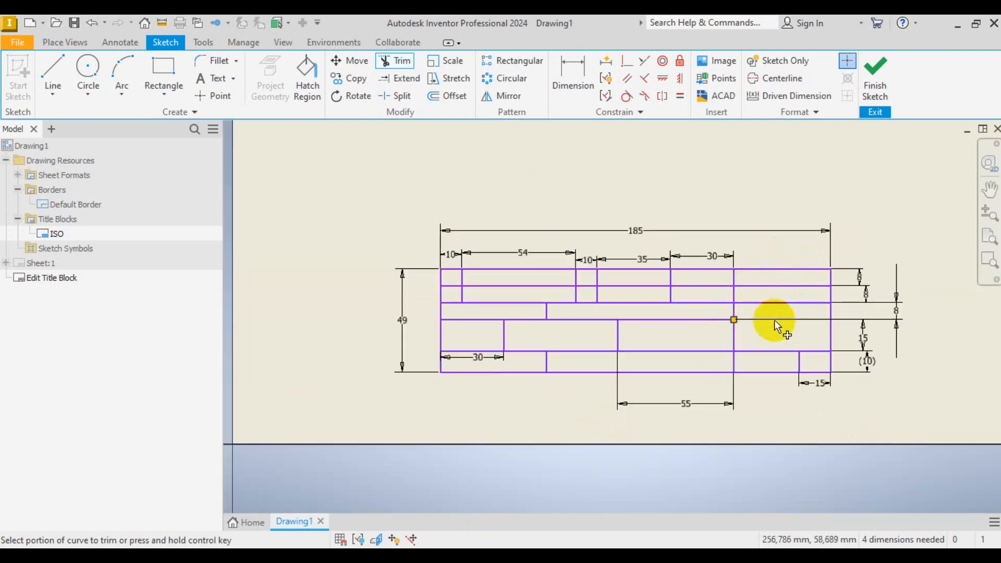
scroll(776, 329, down, 3)
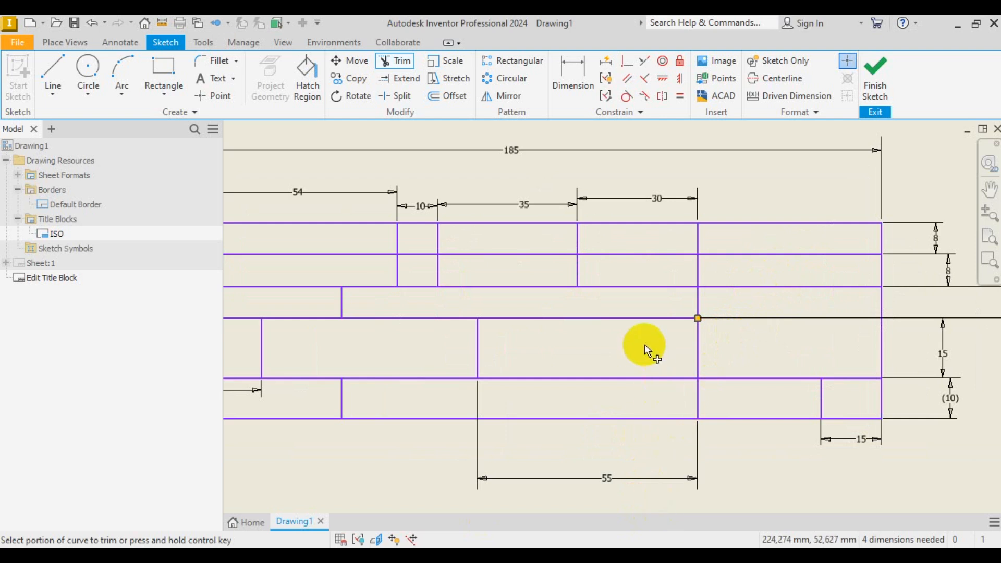
scroll(643, 346, up, 3)
scroll(595, 345, down, 3)
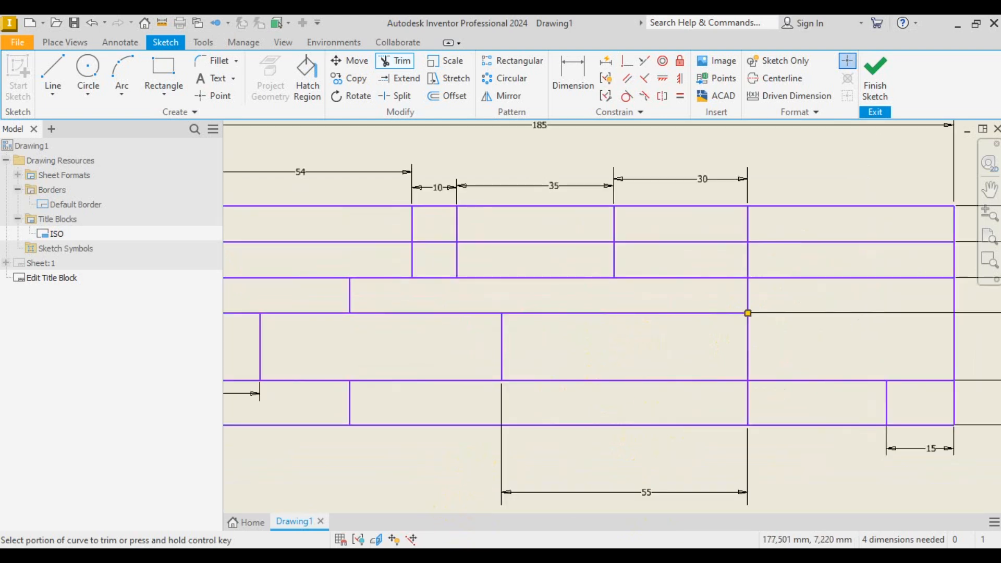
click(460, 558)
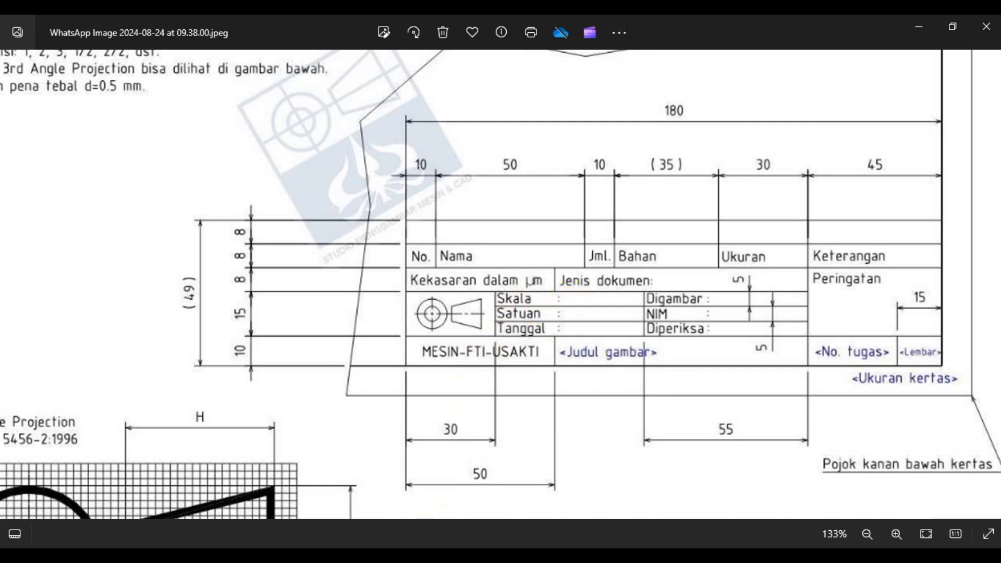
- Draw two horizontal lines across the 15 mm middle band
click(369, 492)
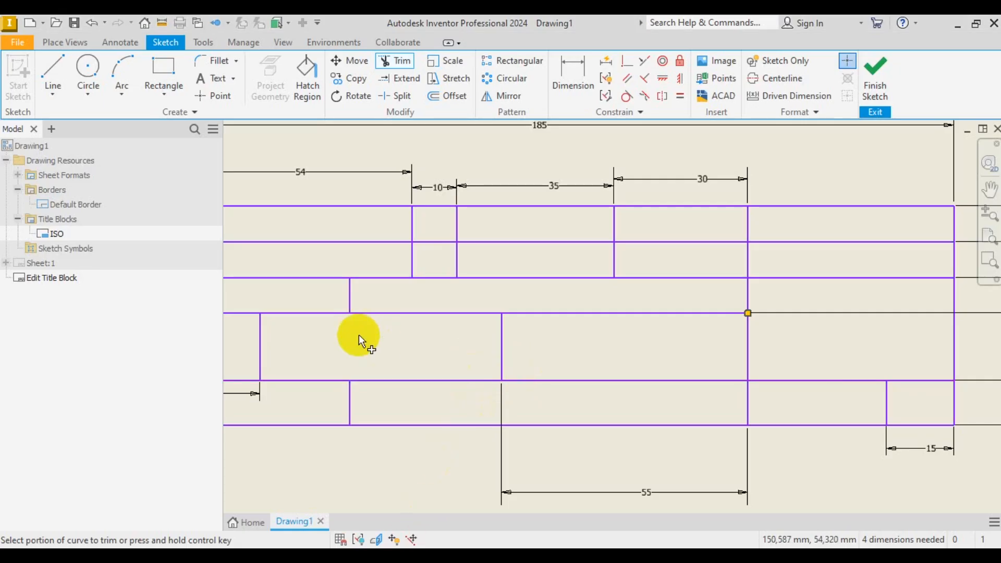
click(67, 76)
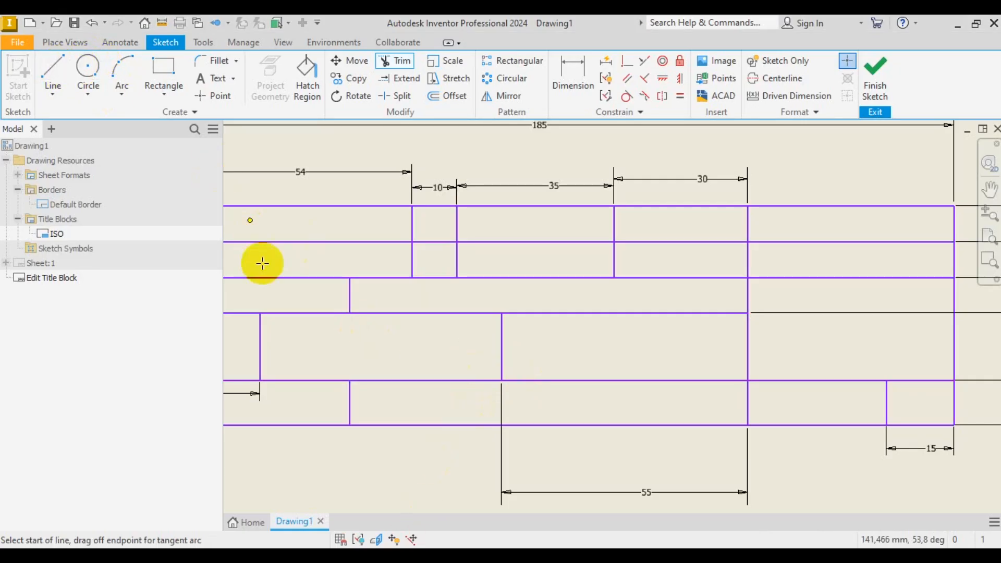
click(260, 336)
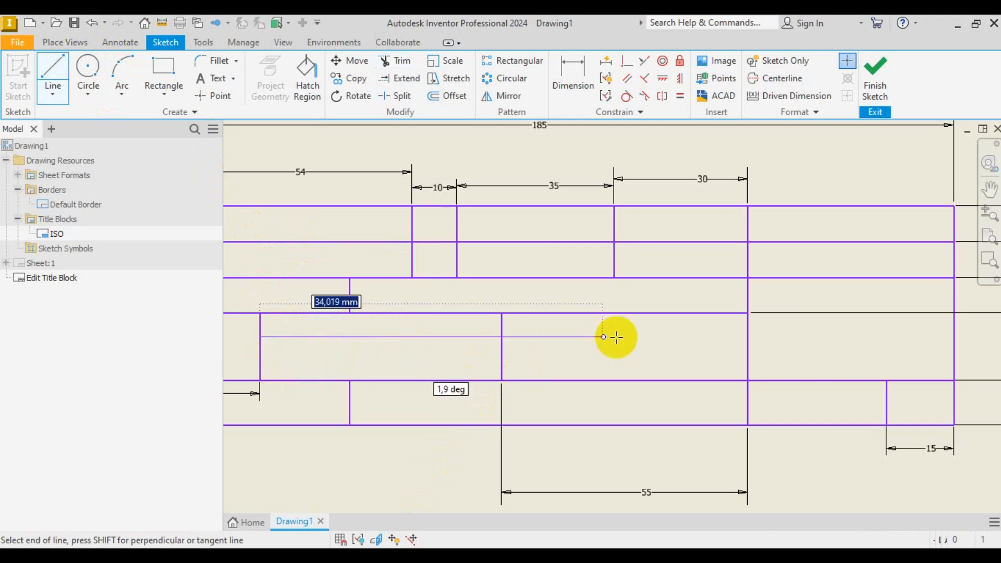
click(750, 339)
click(261, 358)
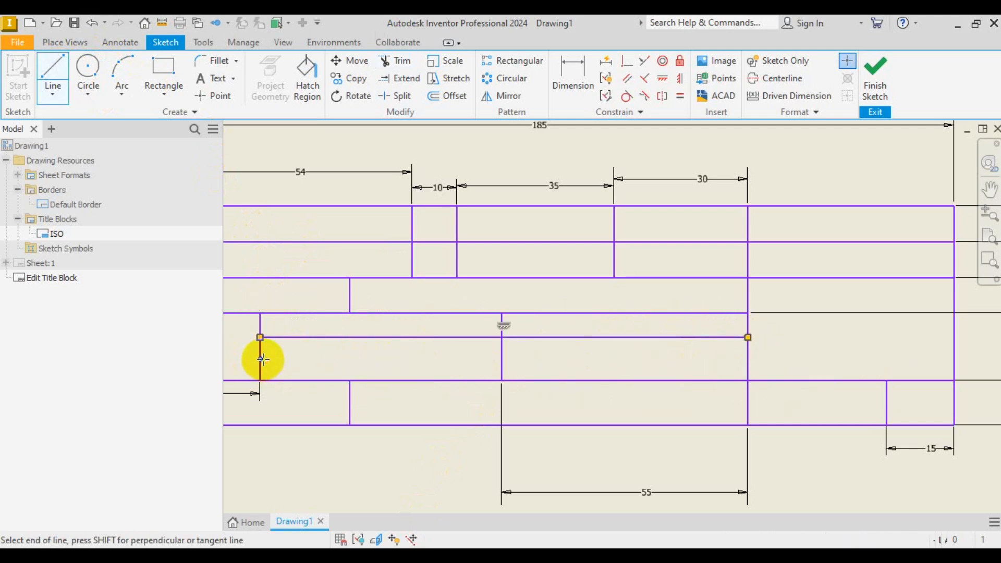
click(748, 359)
right_click(808, 345)
click(855, 346)
- Space the two new lines 5 mm below the band's top line and 5 mm apart
click(571, 65)
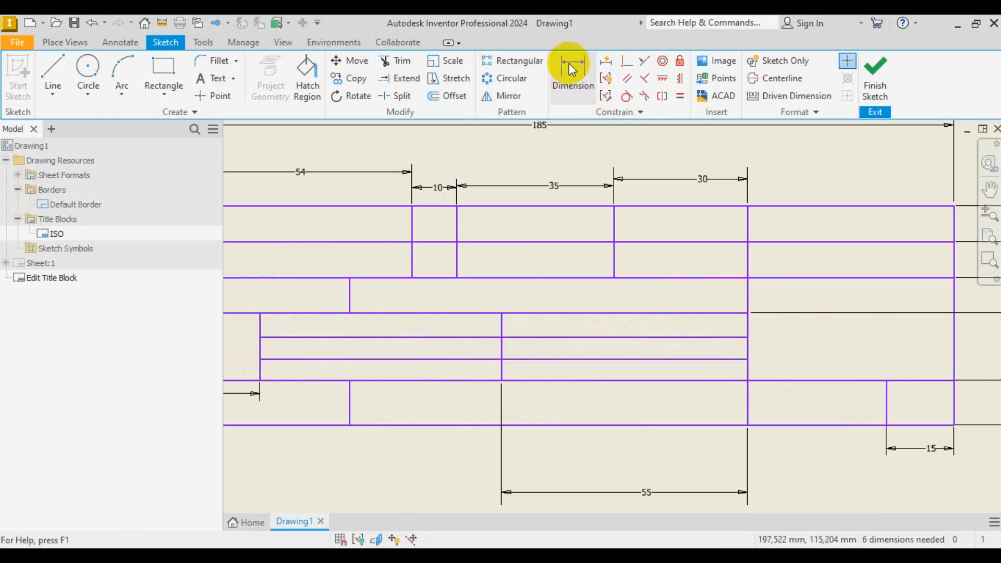
click(697, 313)
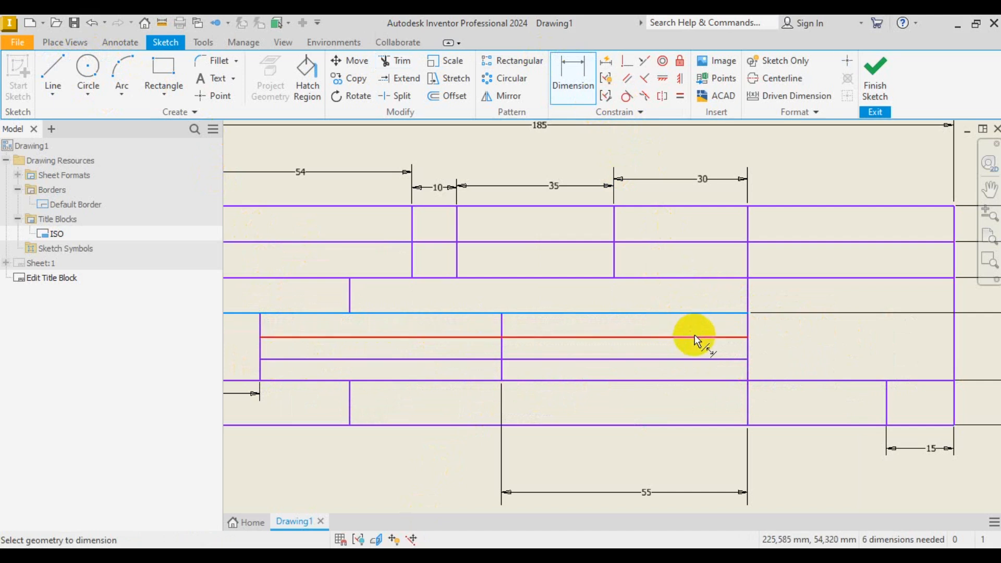
click(695, 337)
click(771, 328)
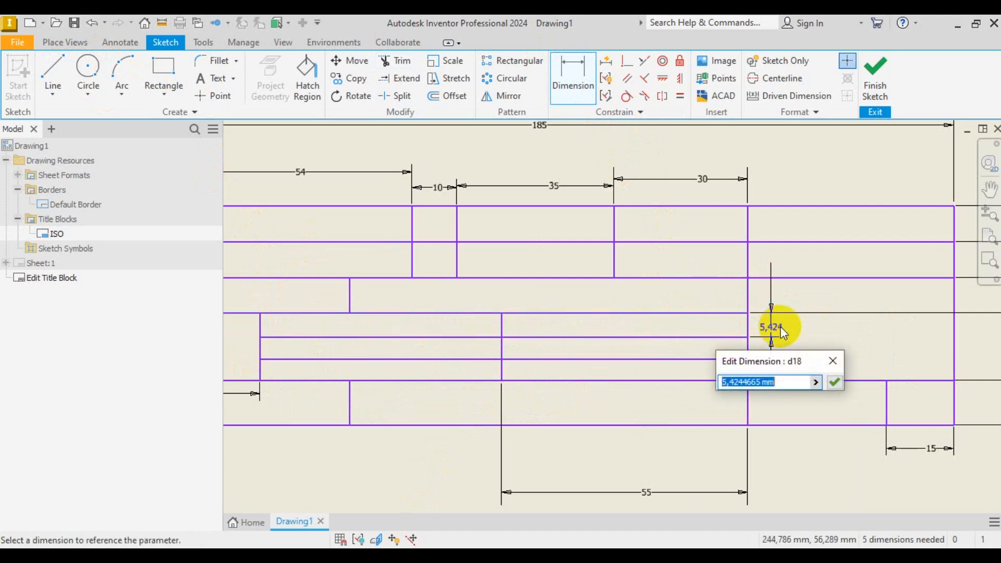
text(5)
key(Return)
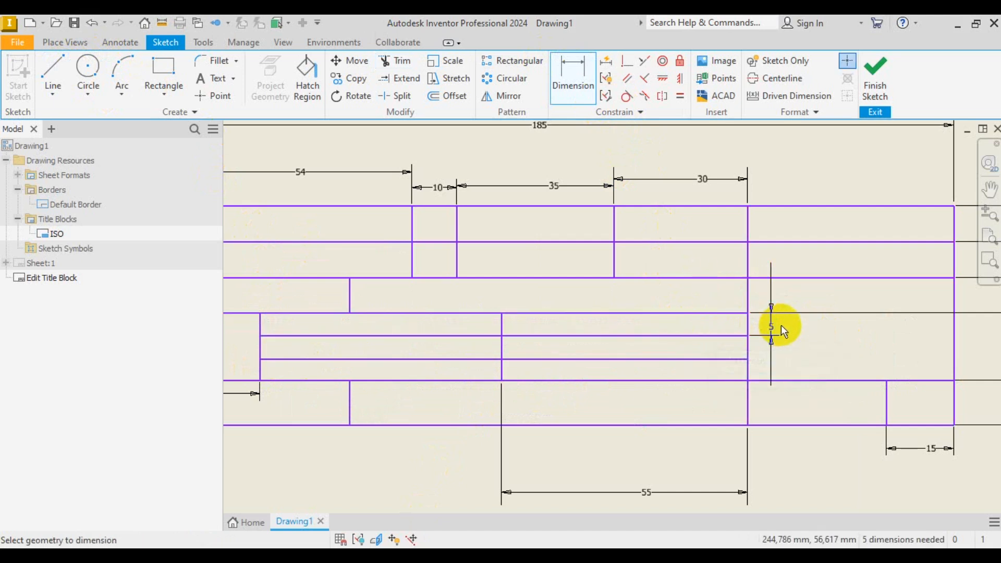
click(719, 336)
click(722, 359)
click(798, 353)
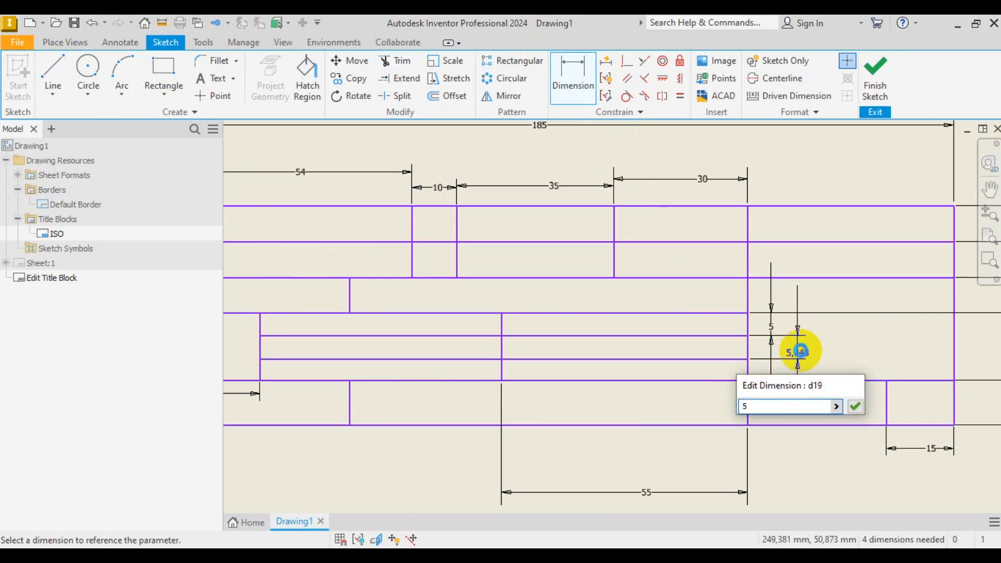
key(Return)
click(711, 359)
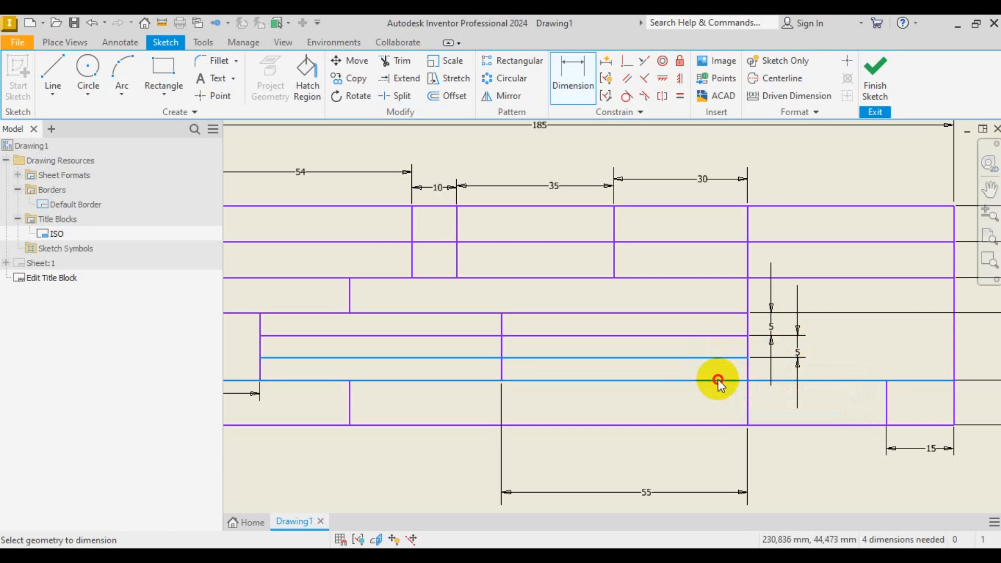
click(719, 380)
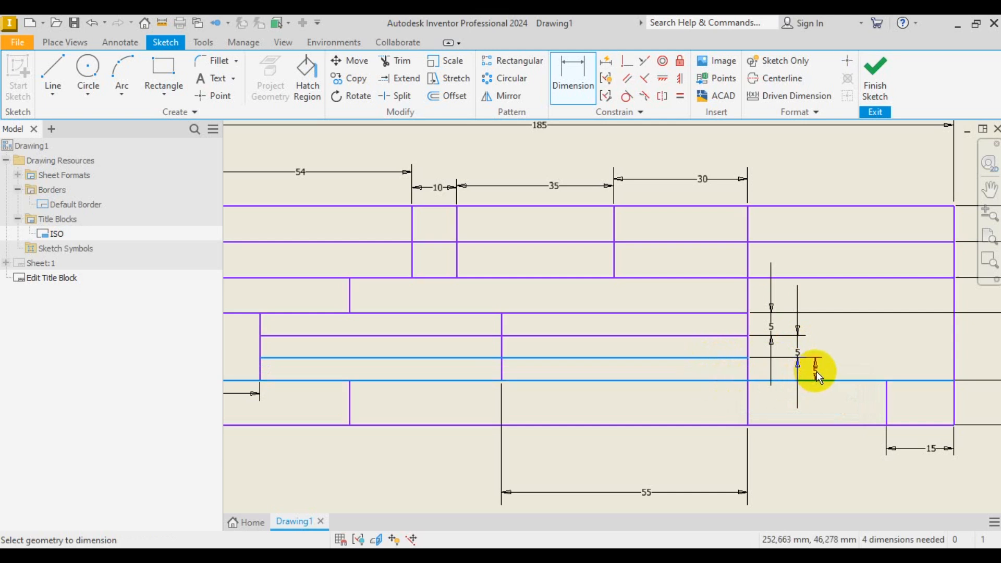
key(Escape)
- Compare the split middle band against the reference title block image
scroll(619, 380, down, 3)
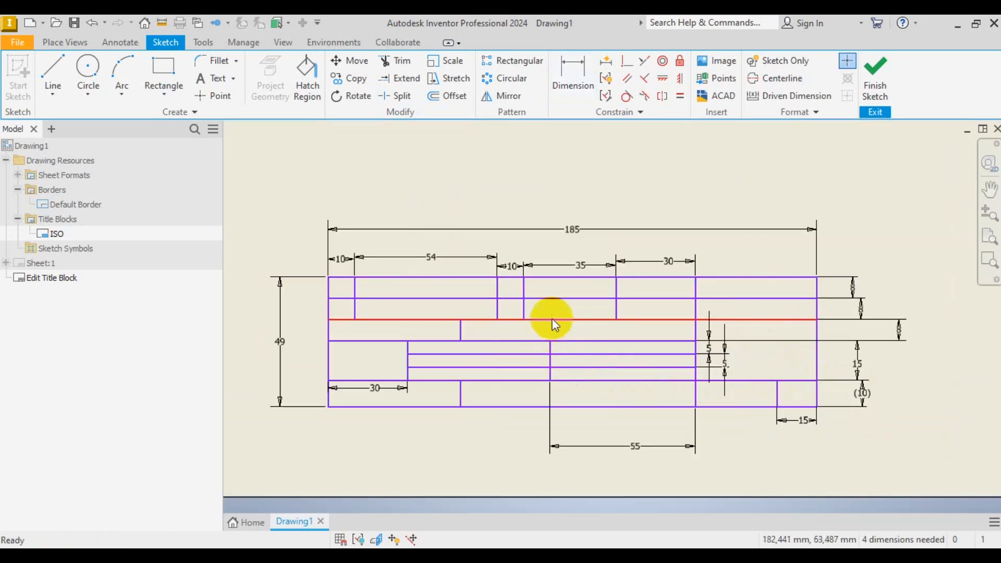
scroll(467, 347, down, 5)
scroll(563, 341, up, 6)
scroll(564, 341, down, 5)
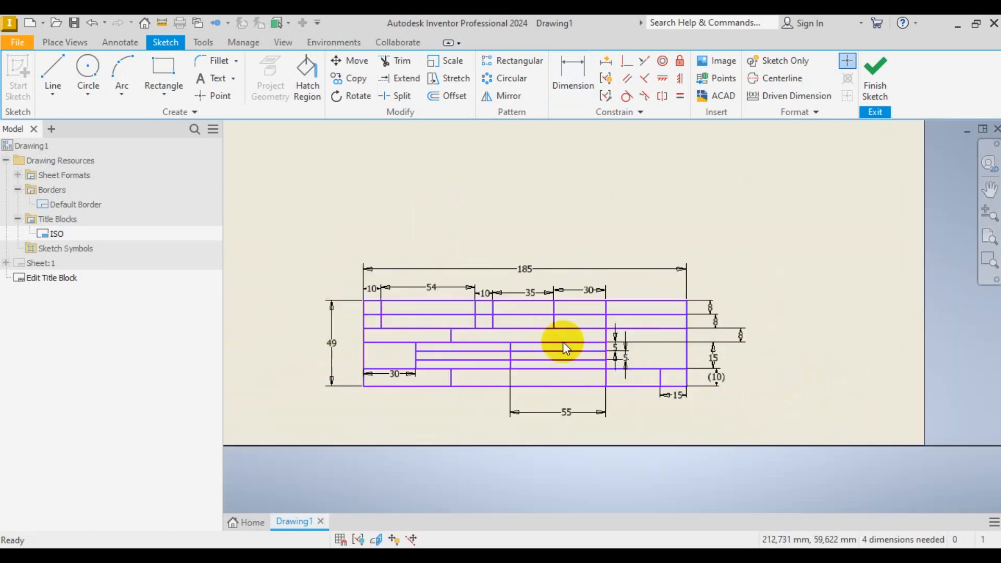
scroll(491, 357, up, 3)
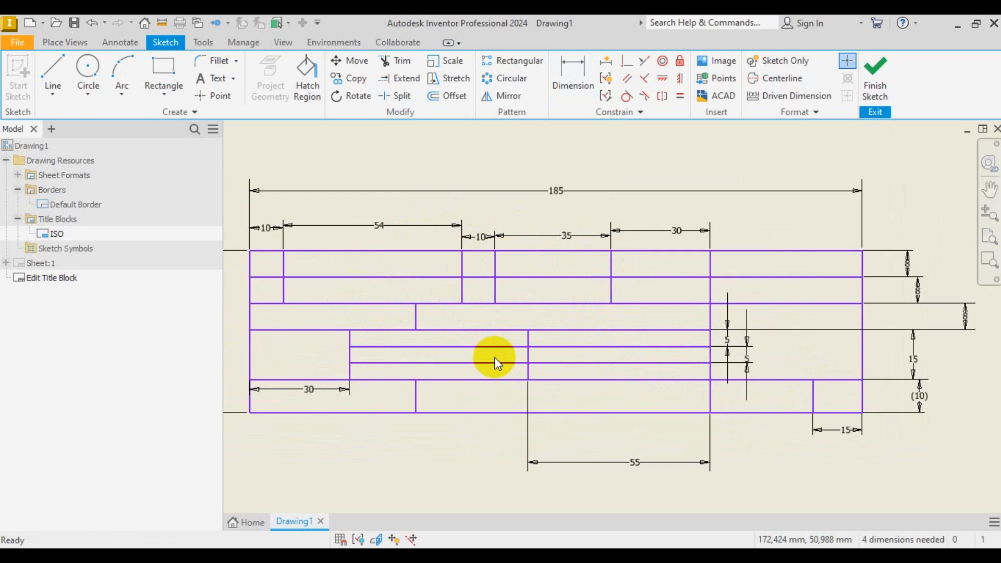
scroll(524, 386, down, 2)
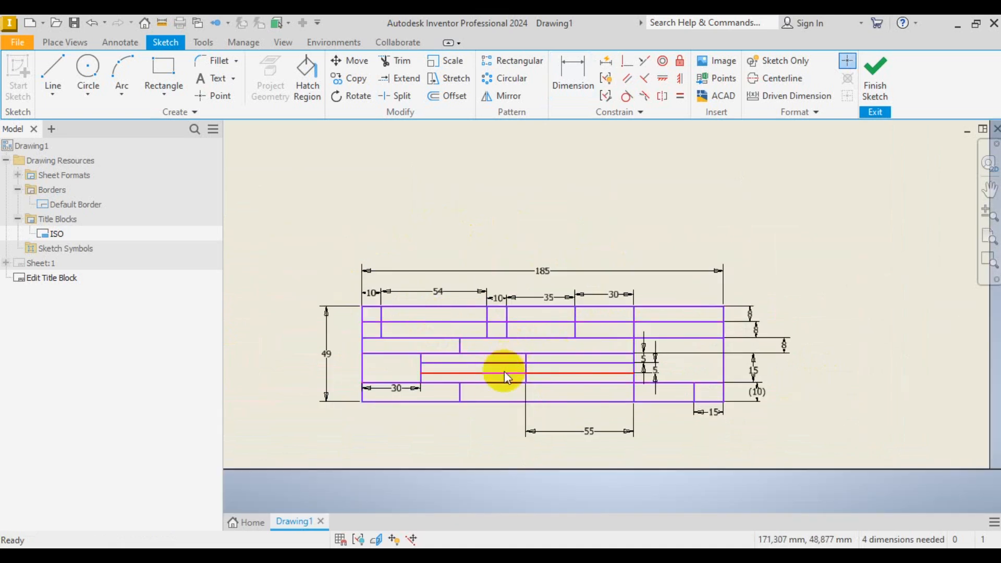
scroll(505, 371, up, 3)
scroll(639, 373, down, 2)
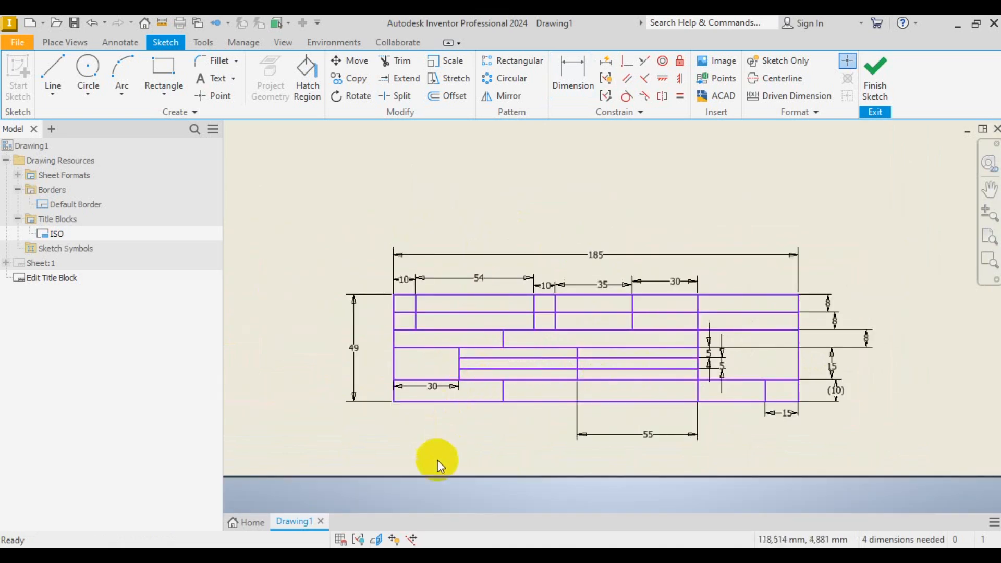
click(477, 555)
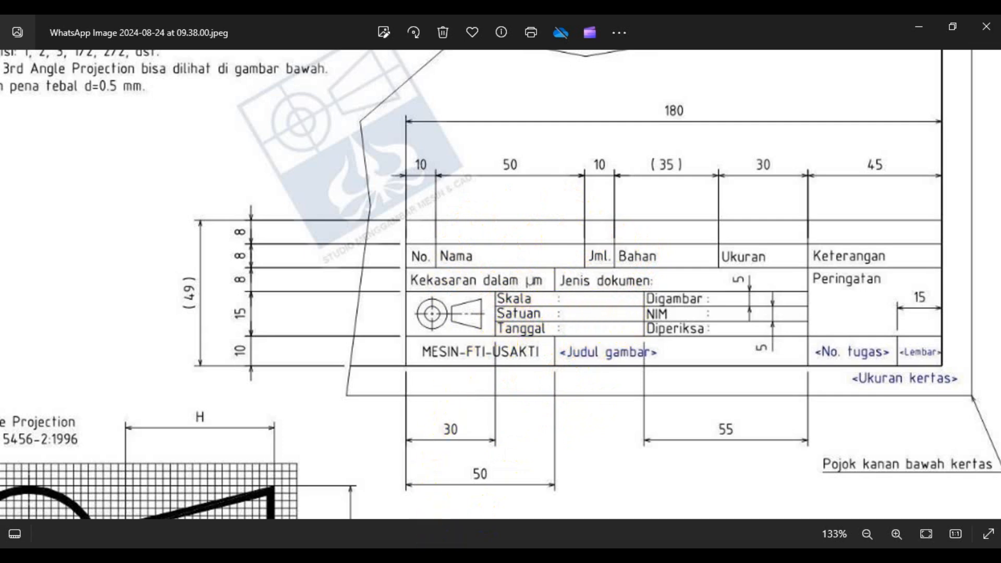
click(464, 558)
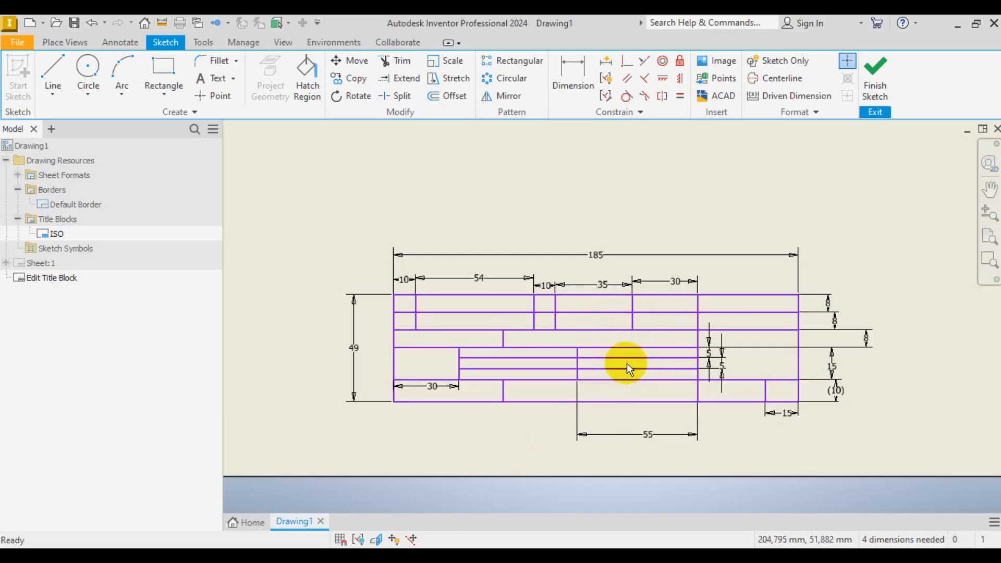
scroll(628, 365, up, 3)
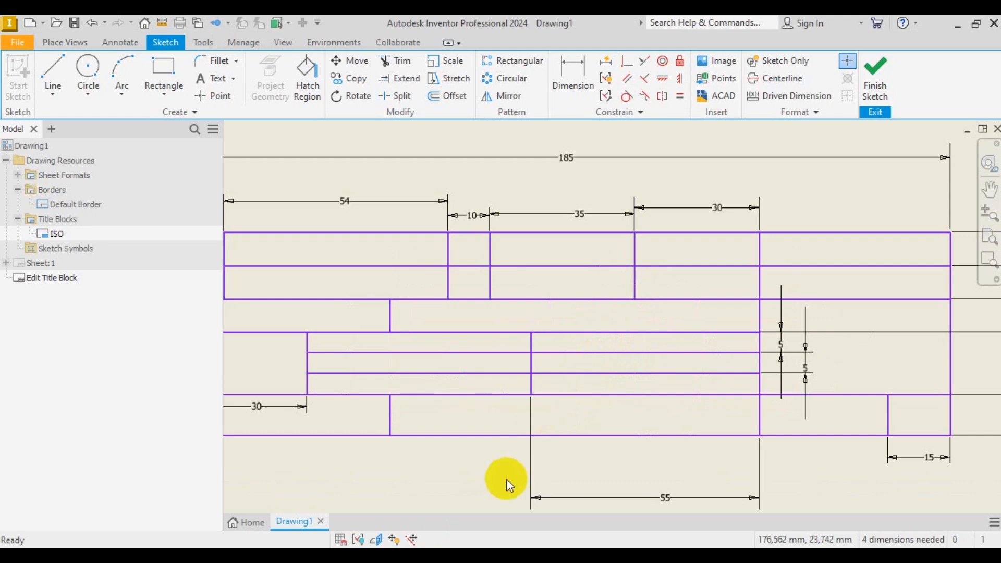
click(464, 558)
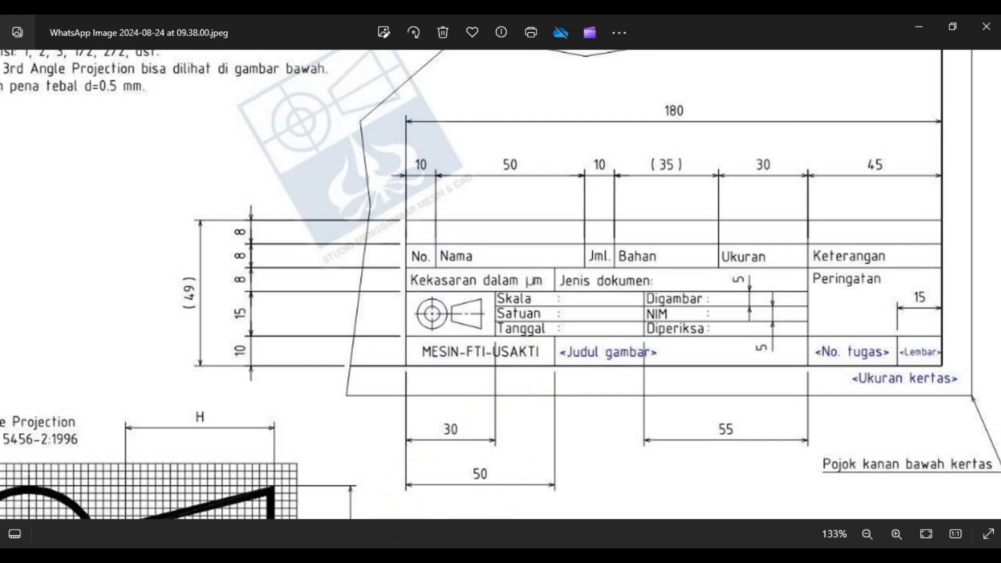
click(449, 558)
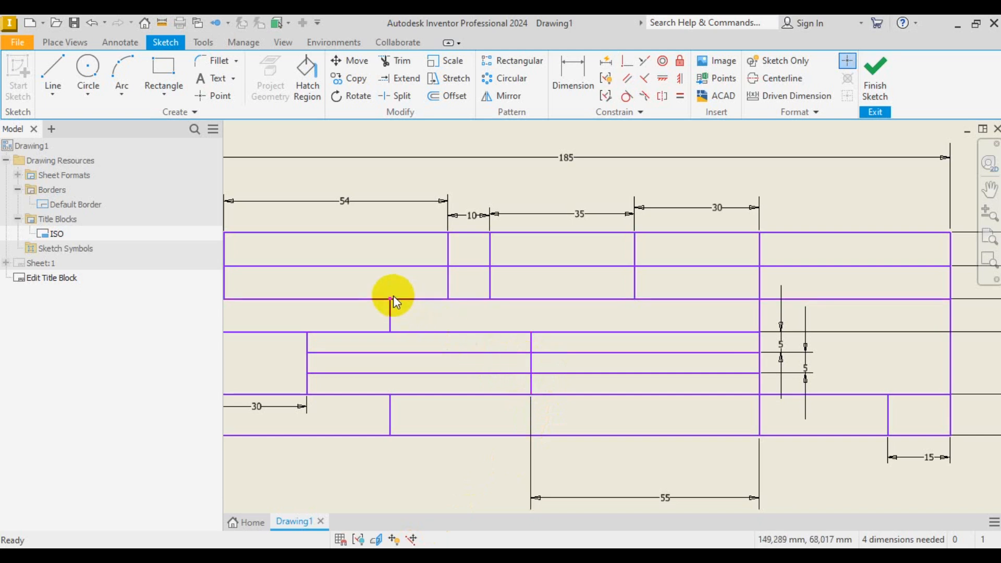
scroll(673, 401, down, 2)
scroll(616, 407, up, 3)
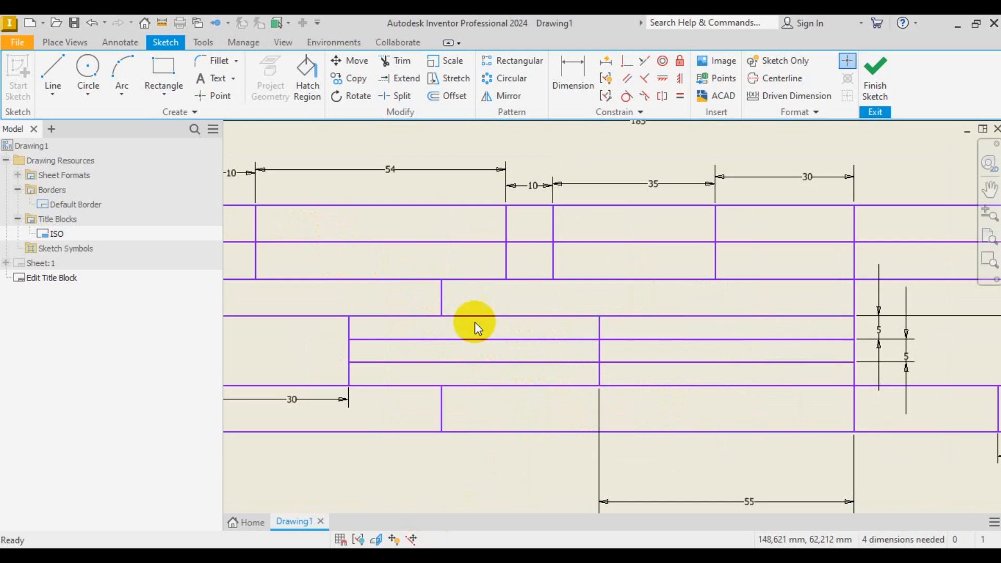
- Browse the layer list on the Annotate tab, closing the layer styles editor unchanged
click(115, 45)
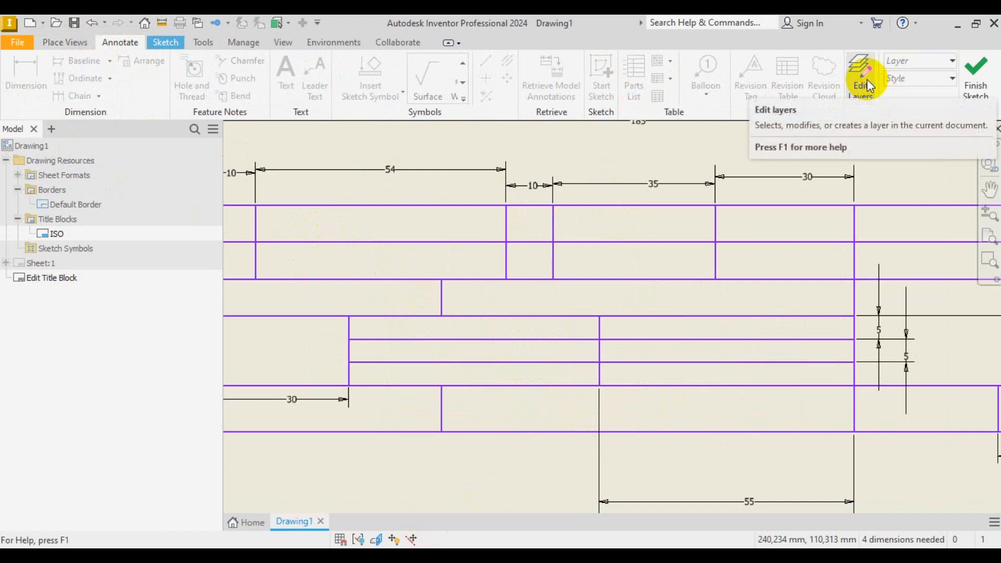
click(943, 62)
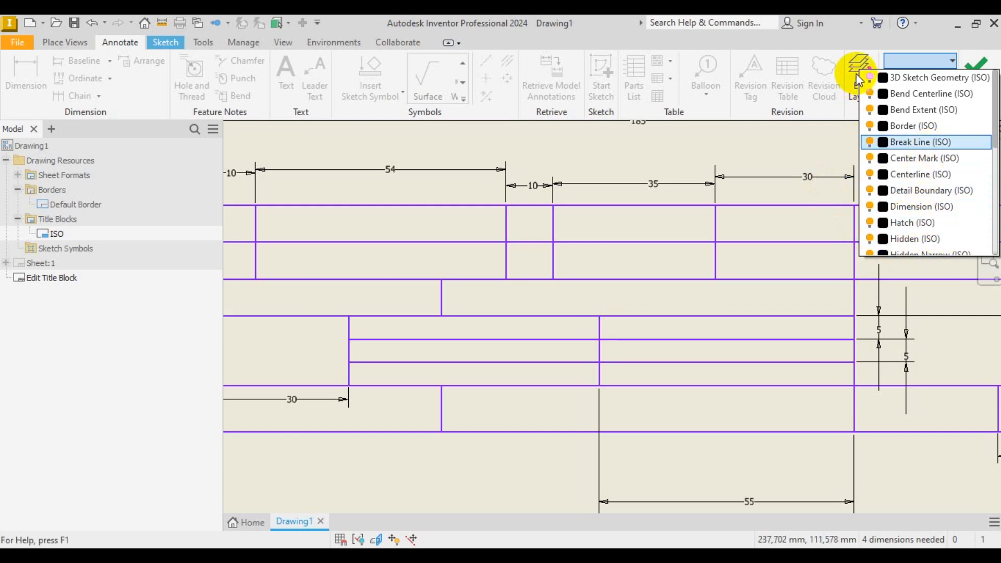
click(859, 100)
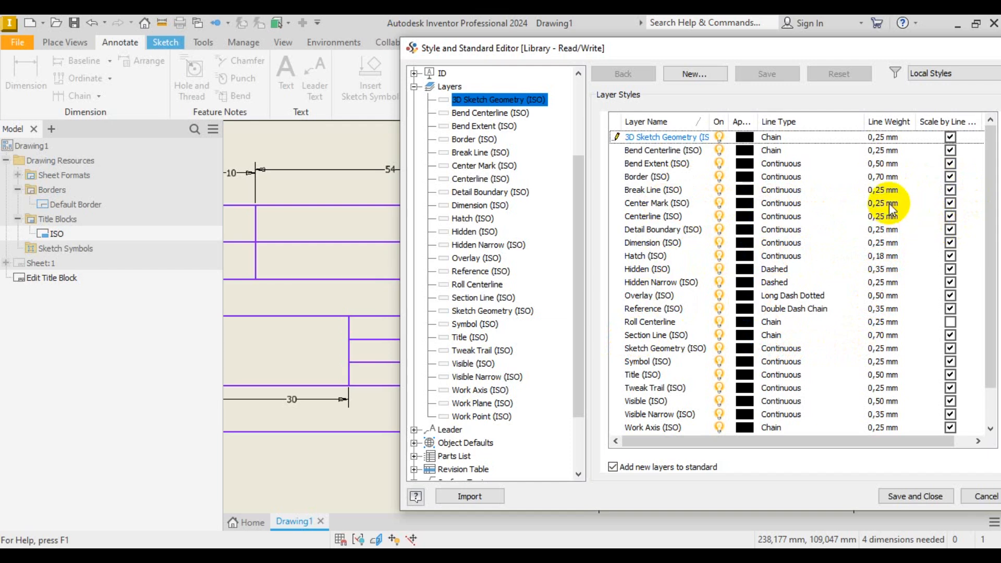
click(985, 497)
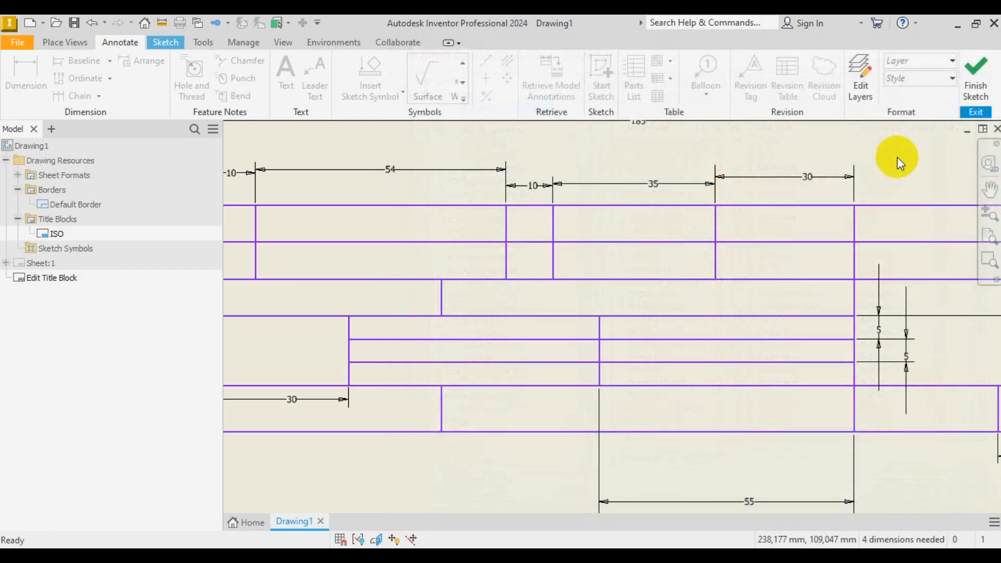
click(921, 61)
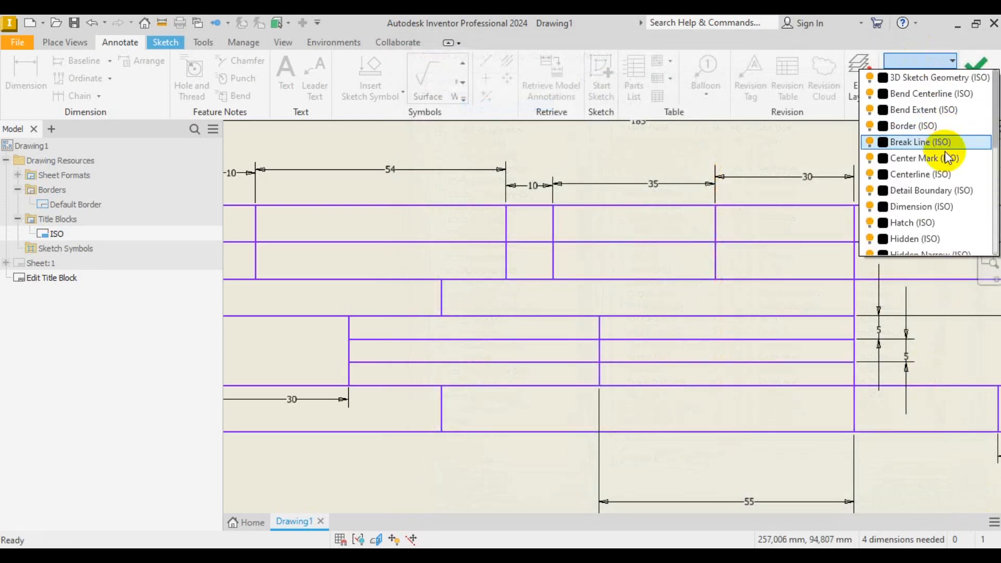
scroll(948, 158, down, 3)
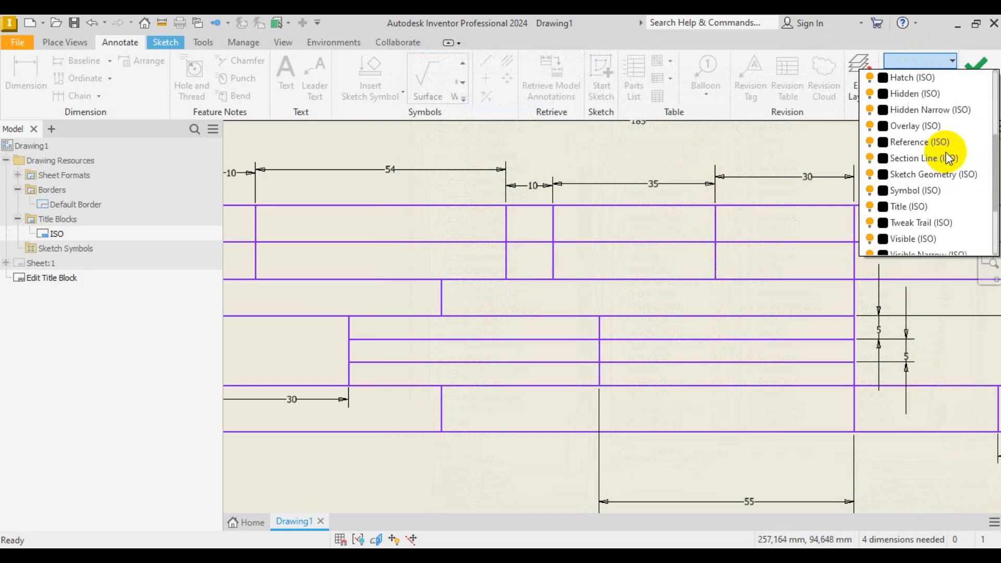
scroll(949, 158, down, 1)
scroll(949, 158, down, 1)
scroll(948, 158, up, 4)
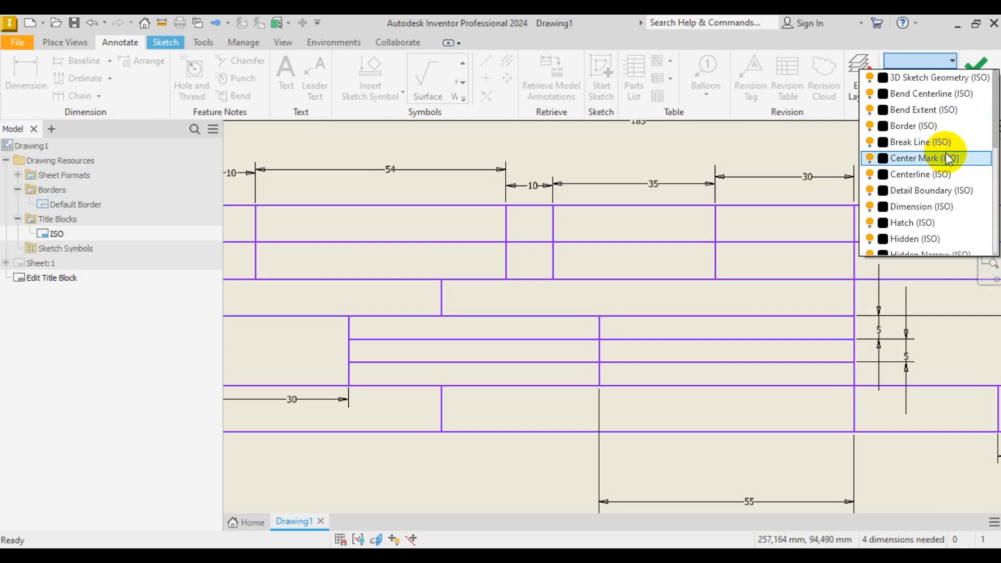
click(857, 68)
- Inspect the Dimension (ISO) layer style, cancel the editor, and zoom out to the whole title block
click(862, 69)
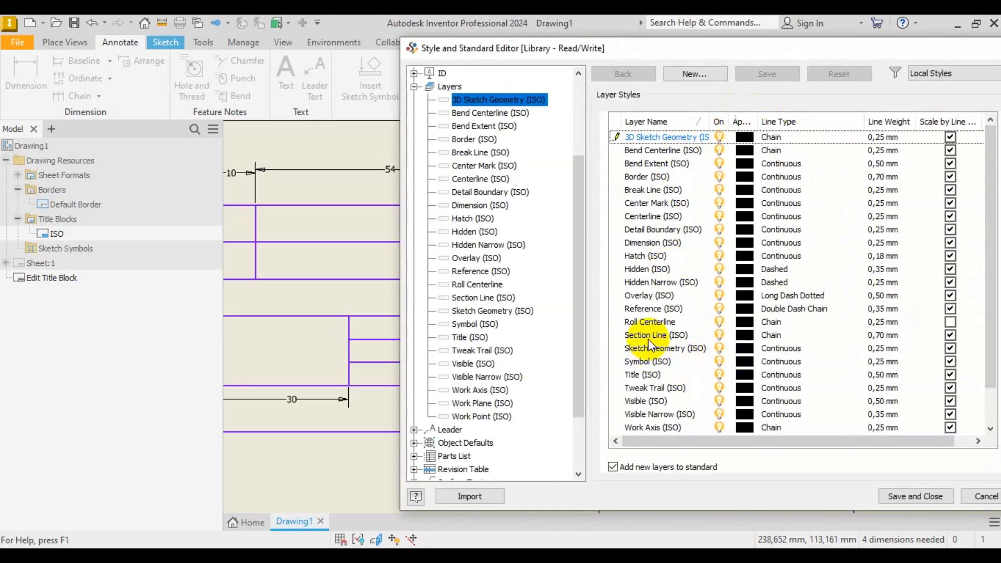
click(652, 243)
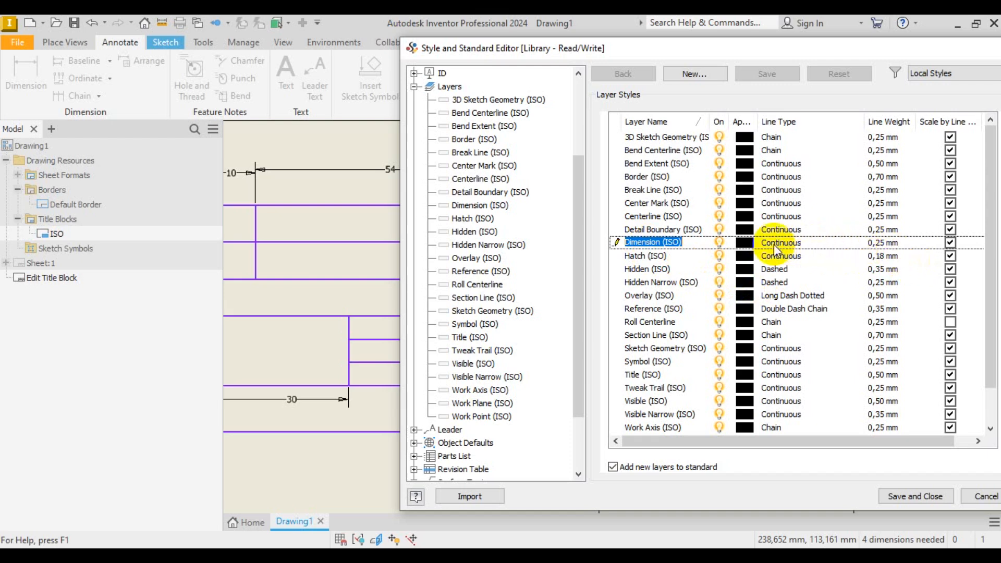
click(984, 496)
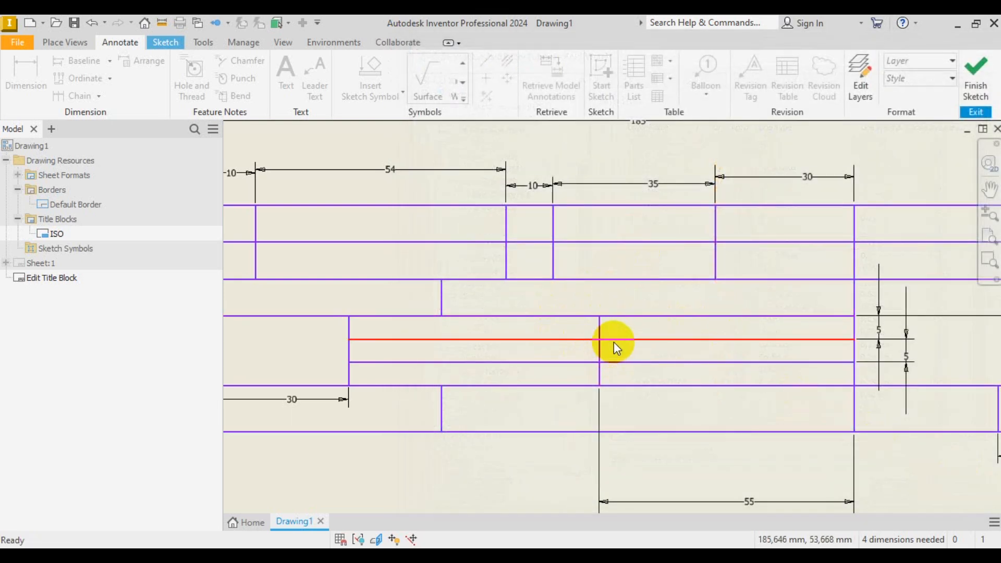
scroll(614, 341, down, 3)
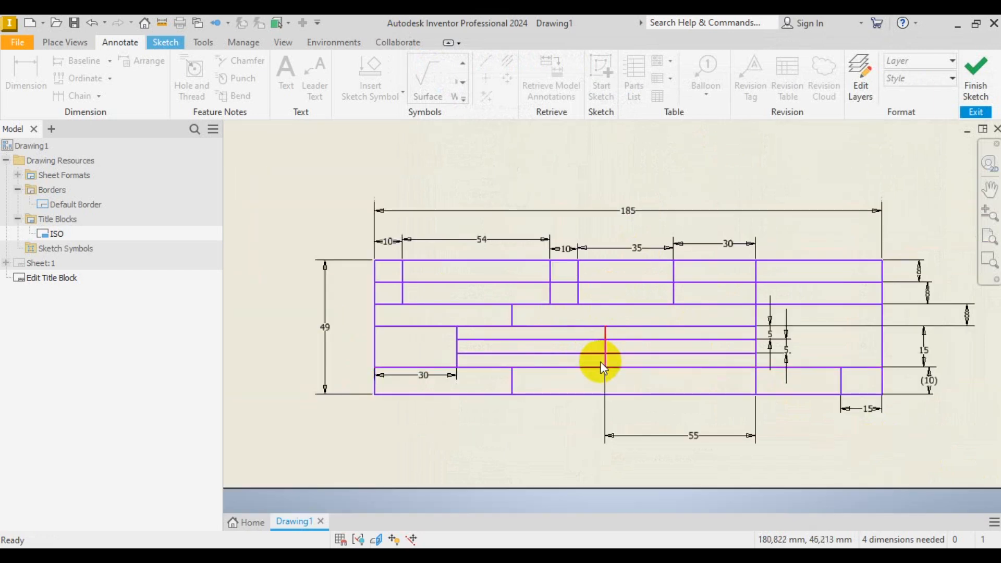
- Move the two short inner horizontal lines onto the Dimension (ISO) layer
click(563, 342)
ctrl+click(561, 353)
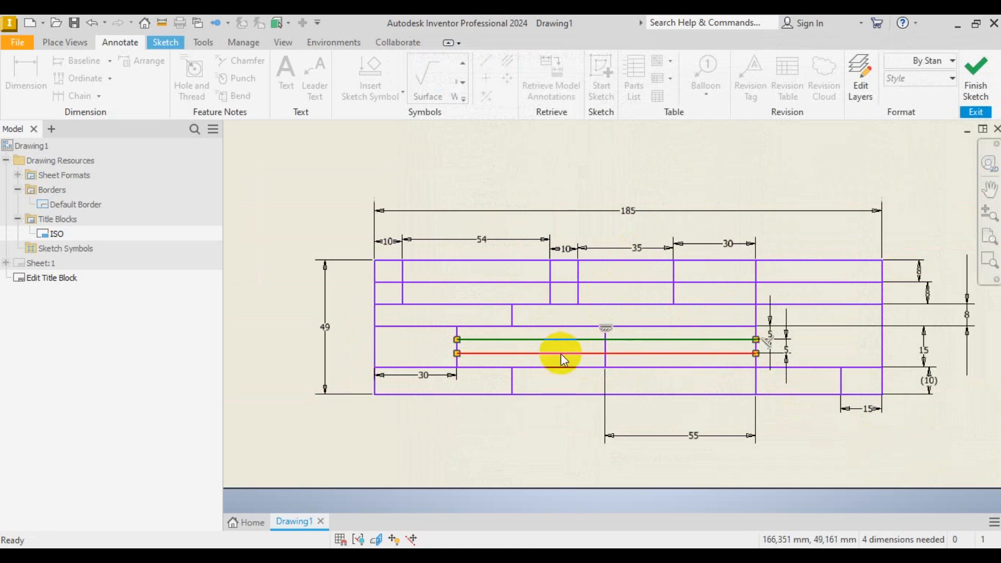
click(910, 61)
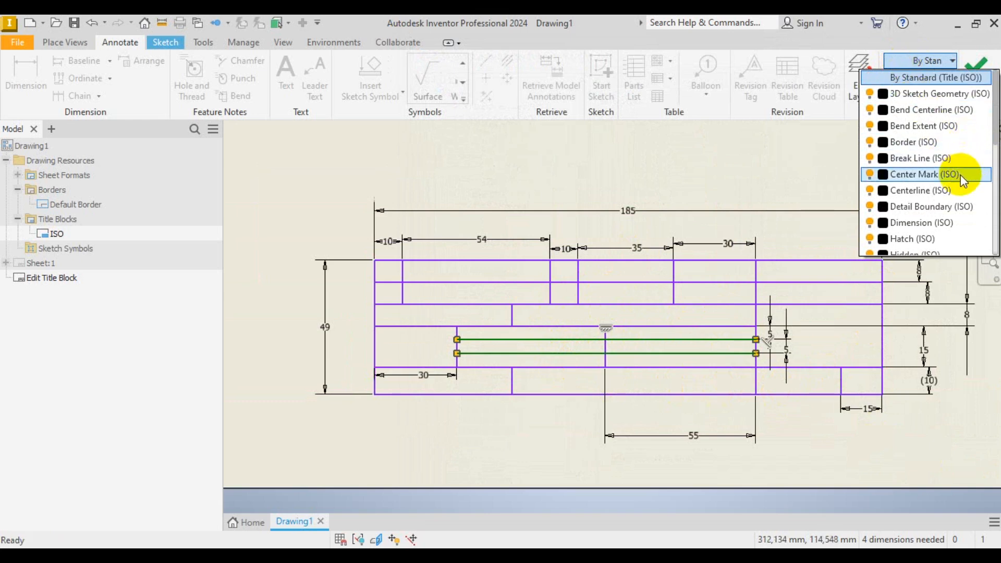
click(949, 223)
click(916, 218)
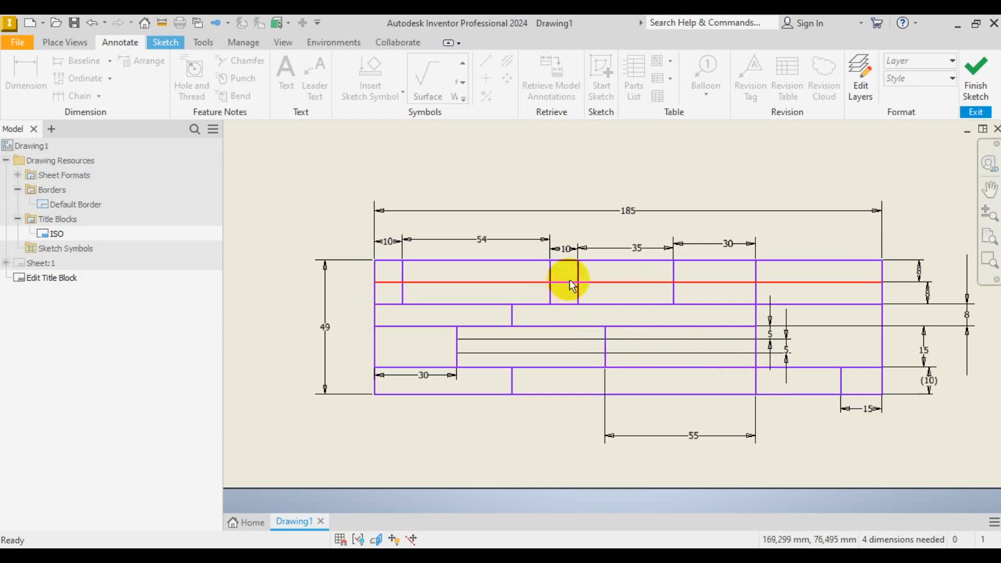
- Move the title block's top edge onto the Dimension (ISO) layer as well
click(600, 283)
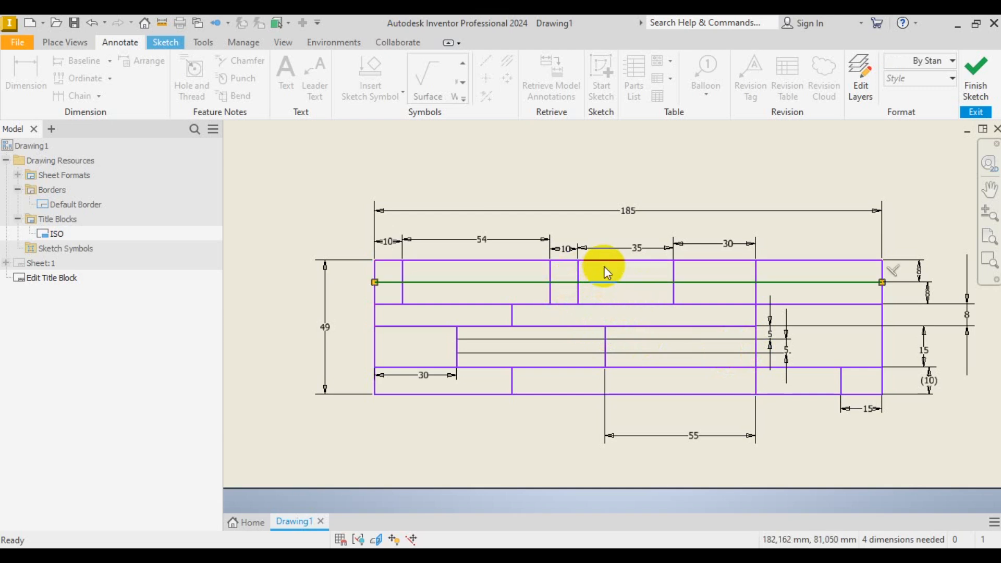
click(605, 260)
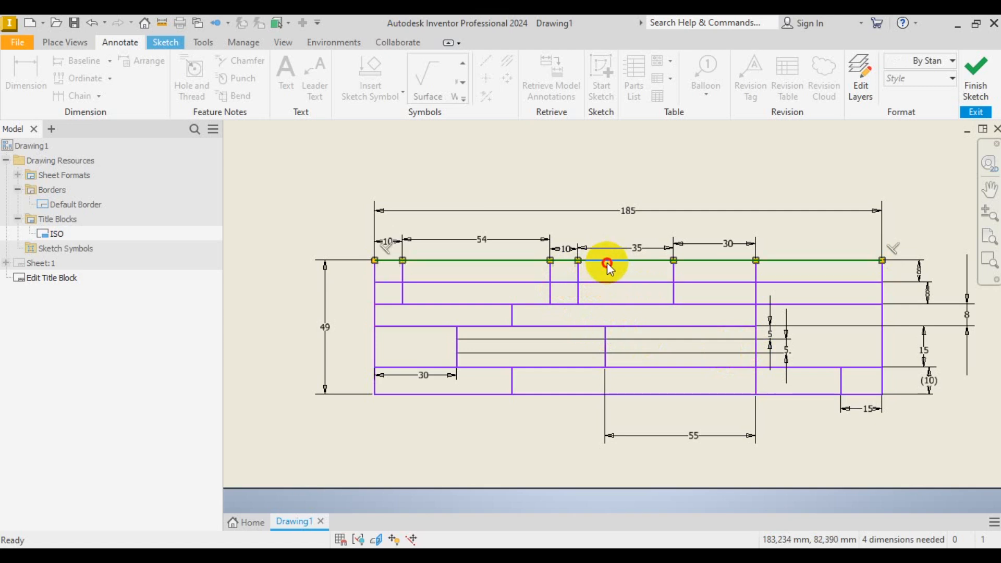
click(948, 66)
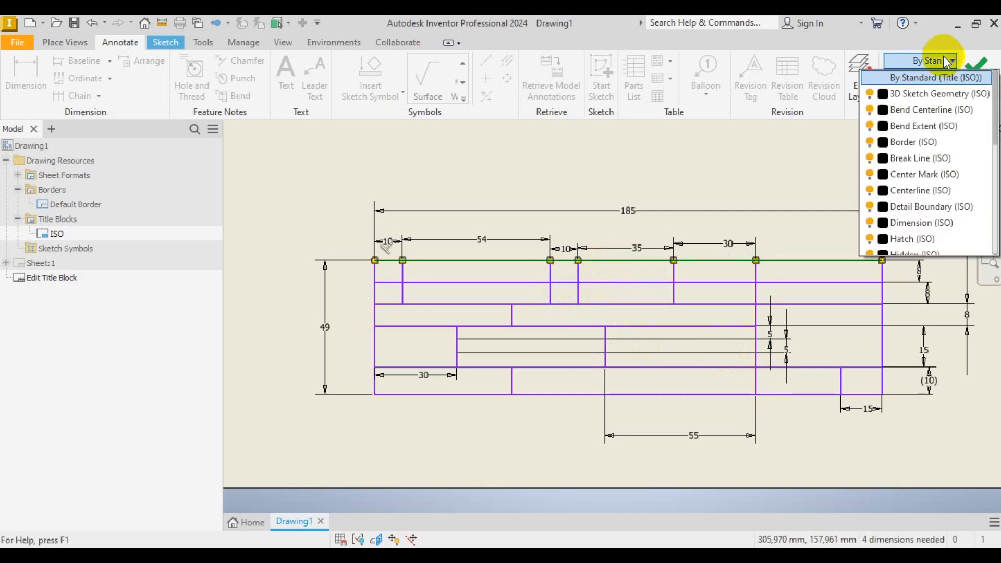
click(945, 224)
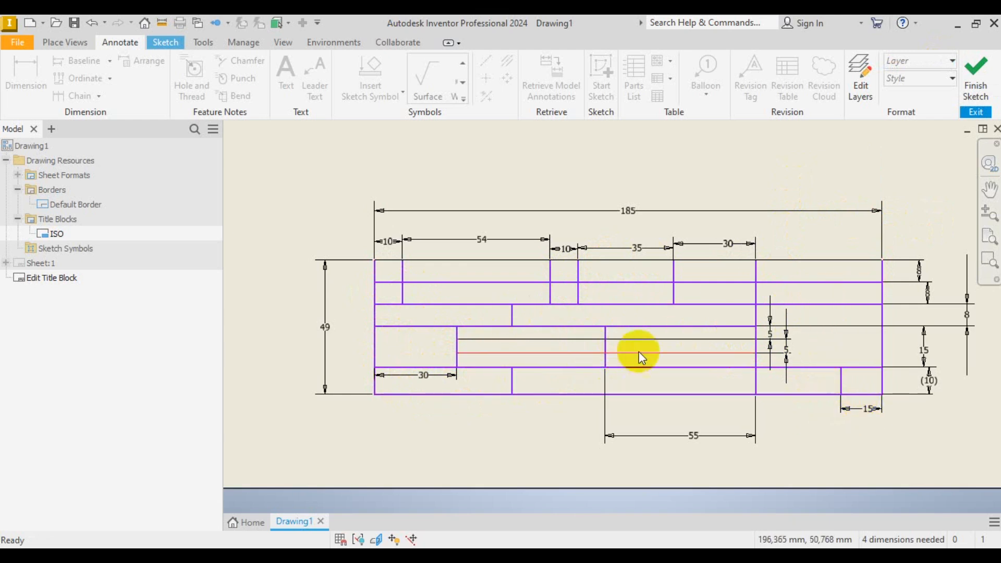
- Put the title block's right edge on the Border layer
scroll(441, 394, up, 3)
scroll(540, 396, down, 3)
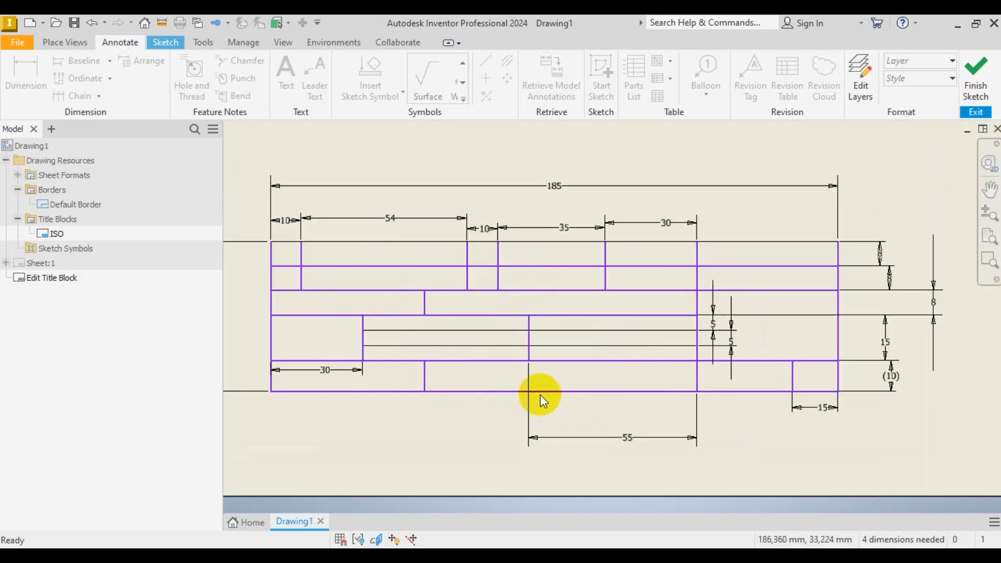
scroll(540, 395, up, 2)
scroll(515, 393, down, 3)
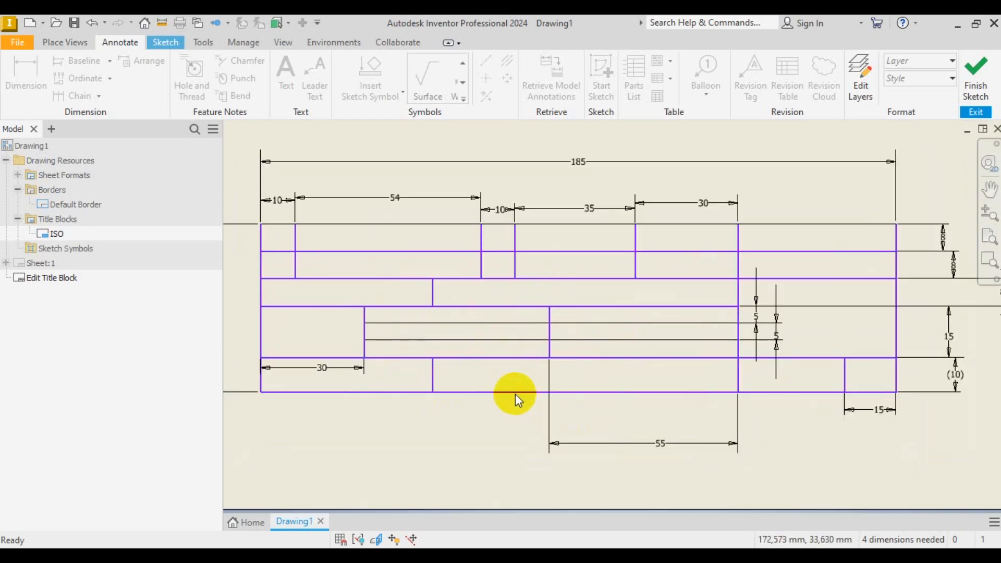
scroll(609, 427, up, 2)
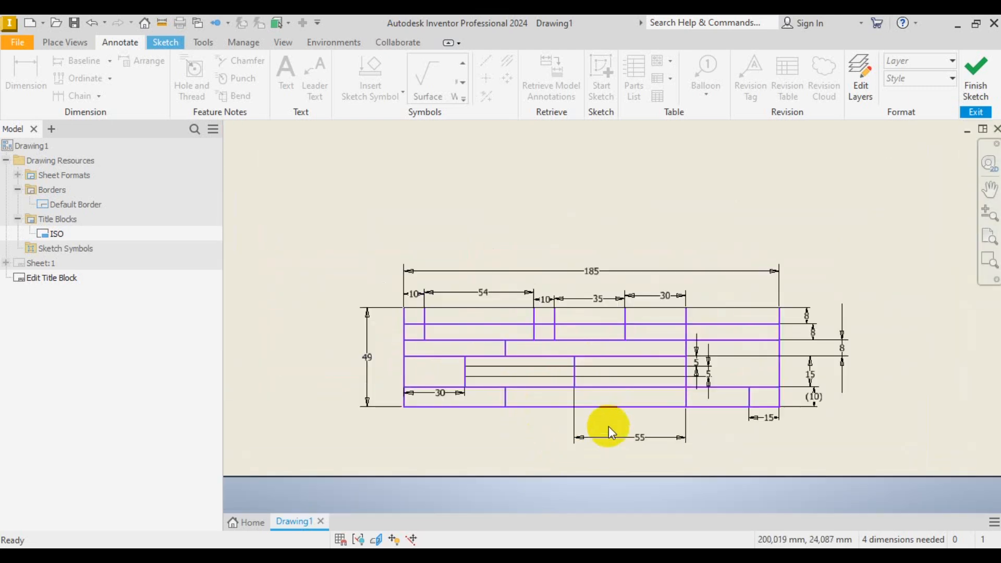
scroll(594, 407, down, 3)
scroll(610, 370, up, 3)
scroll(630, 357, down, 1)
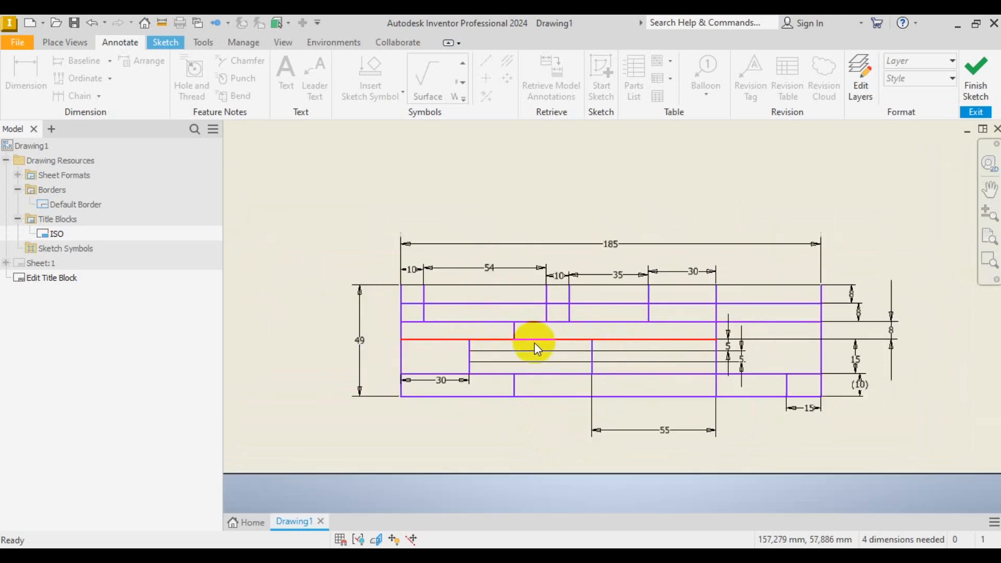
scroll(592, 354, down, 3)
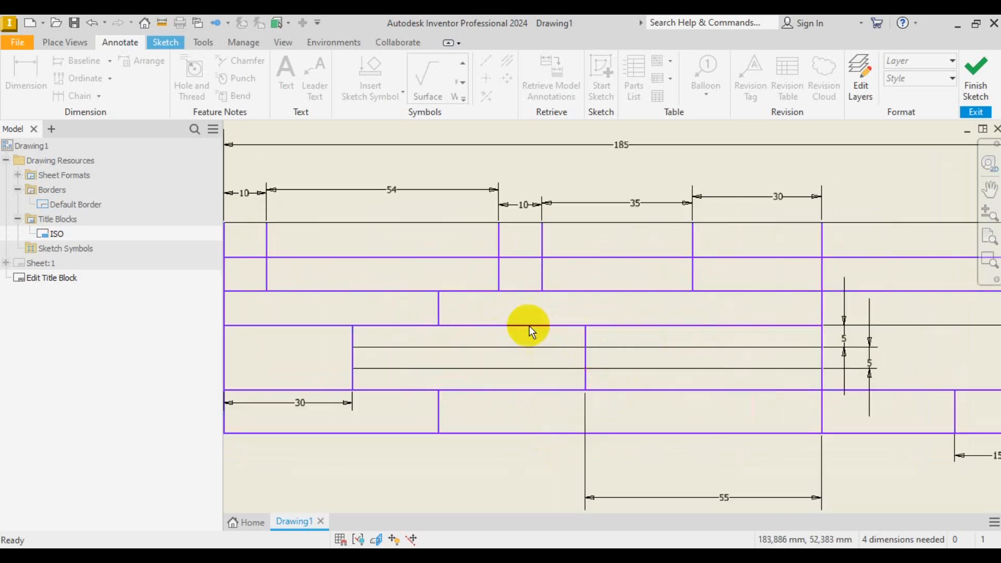
scroll(625, 273, up, 3)
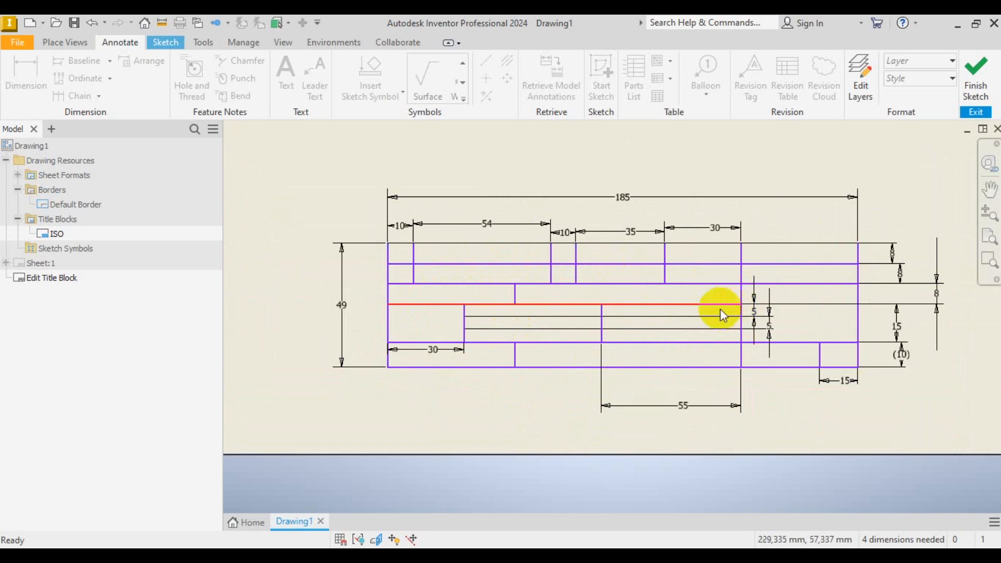
click(858, 323)
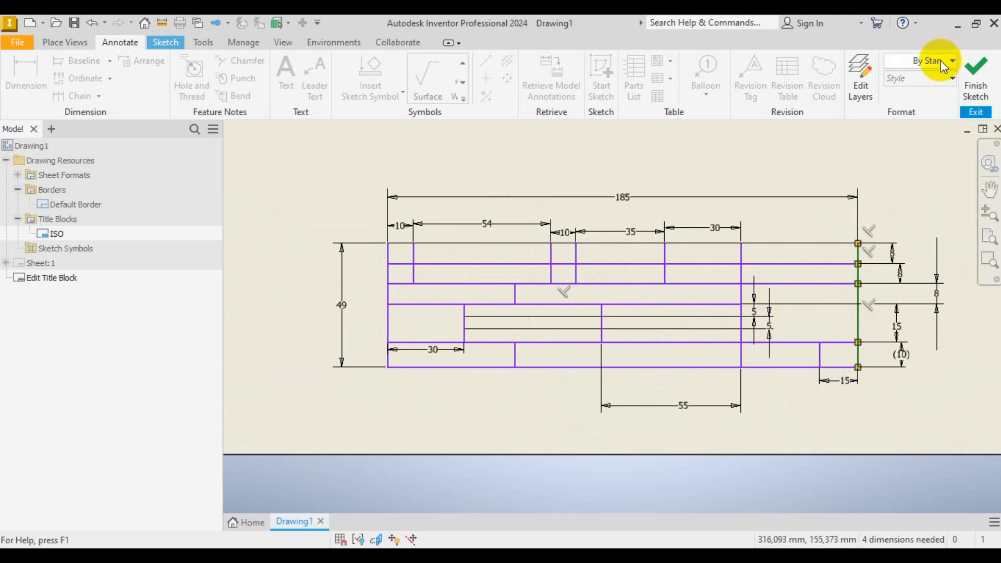
click(943, 61)
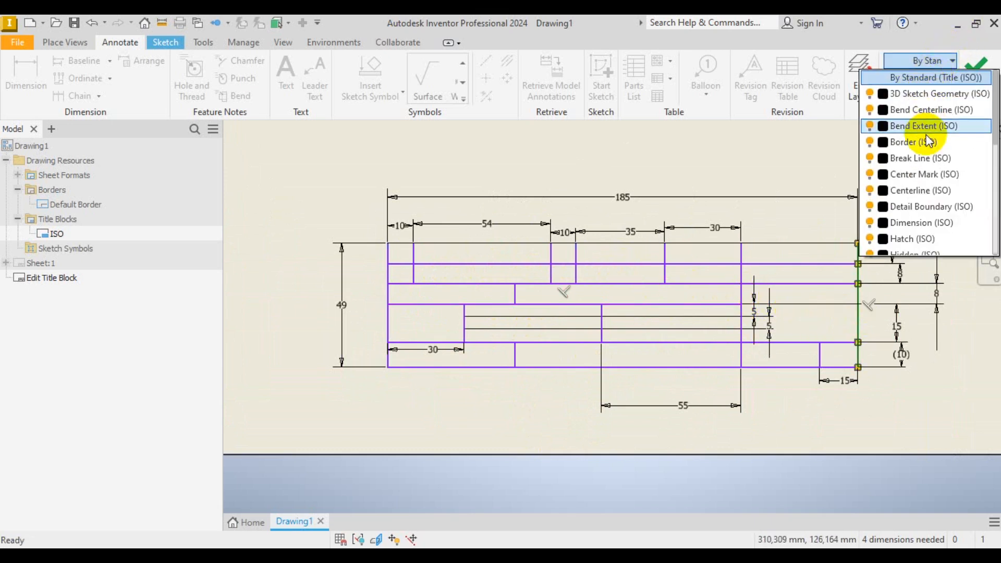
click(929, 142)
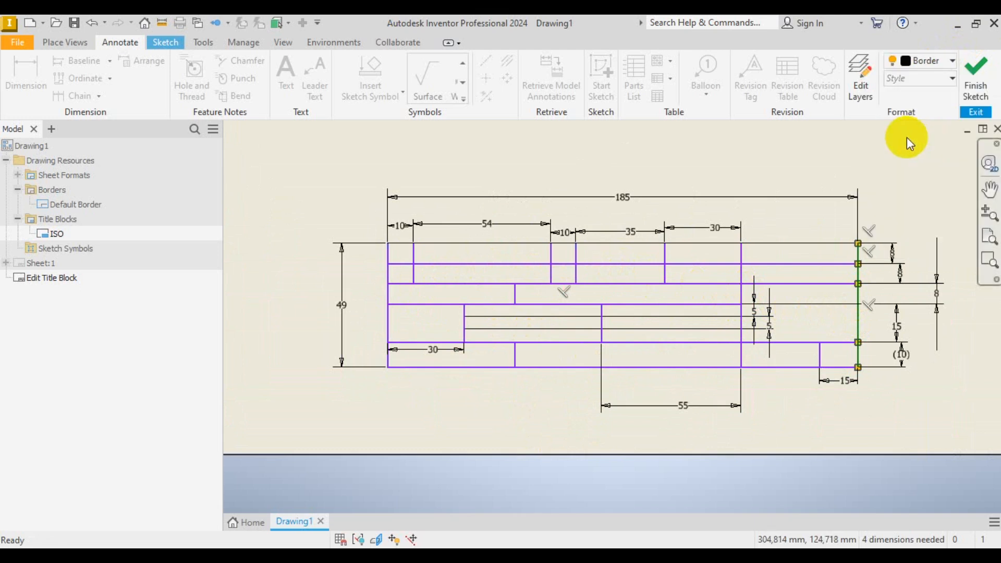
click(890, 209)
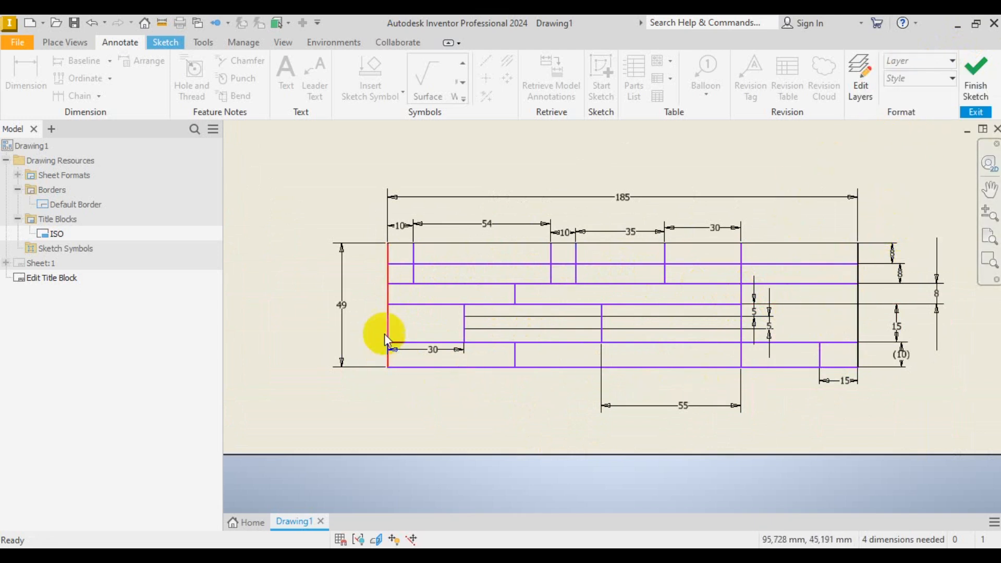
- Put the left edge, inner vertical dividers and row lines on the Border (ISO) layer
click(388, 319)
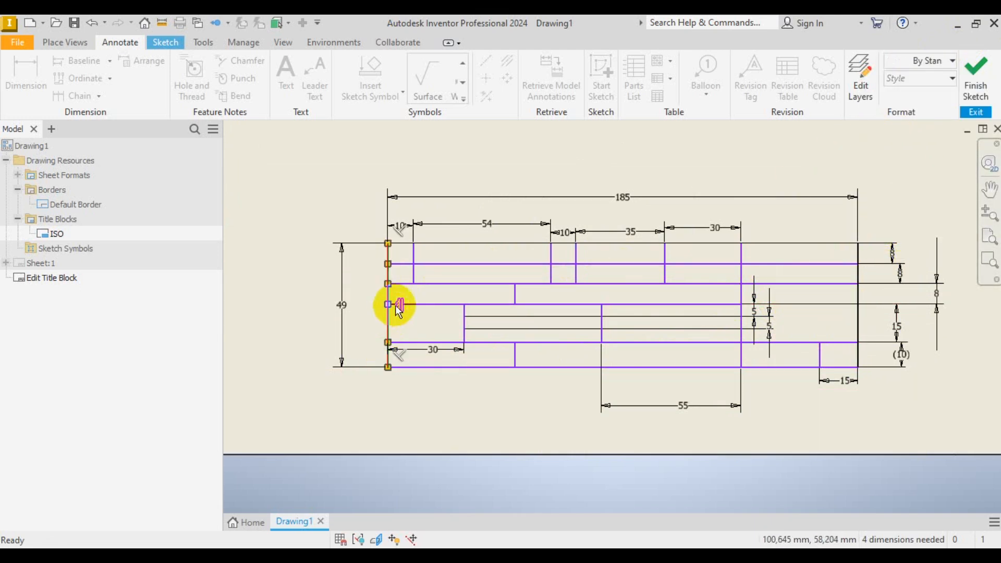
ctrl+click(414, 256)
ctrl+click(550, 254)
ctrl+click(576, 253)
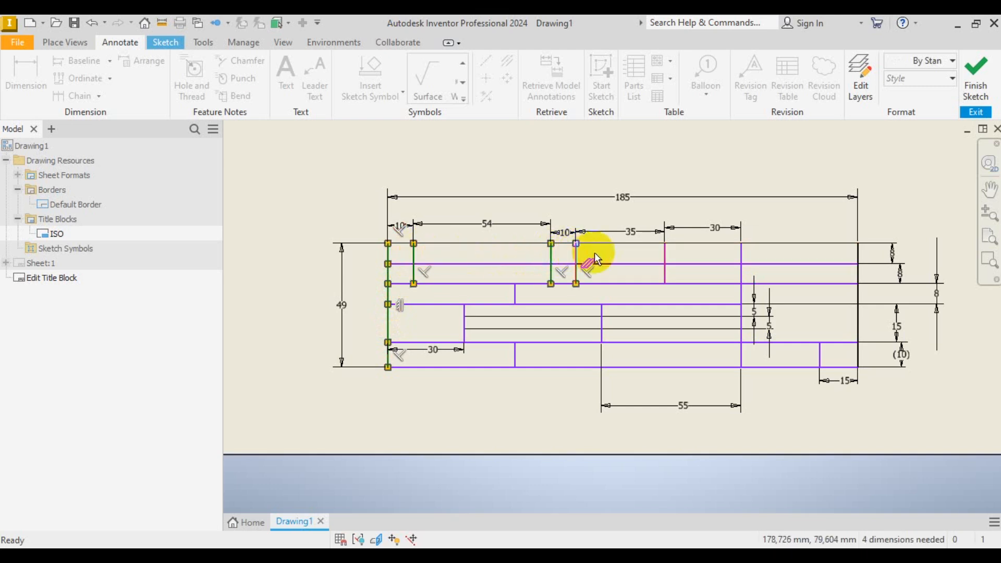
ctrl+click(665, 256)
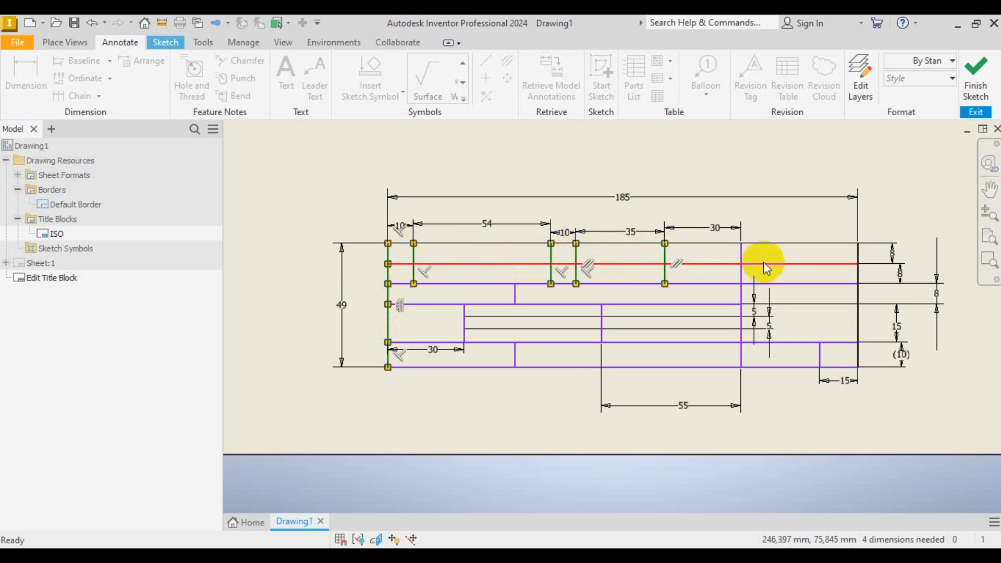
ctrl+click(742, 255)
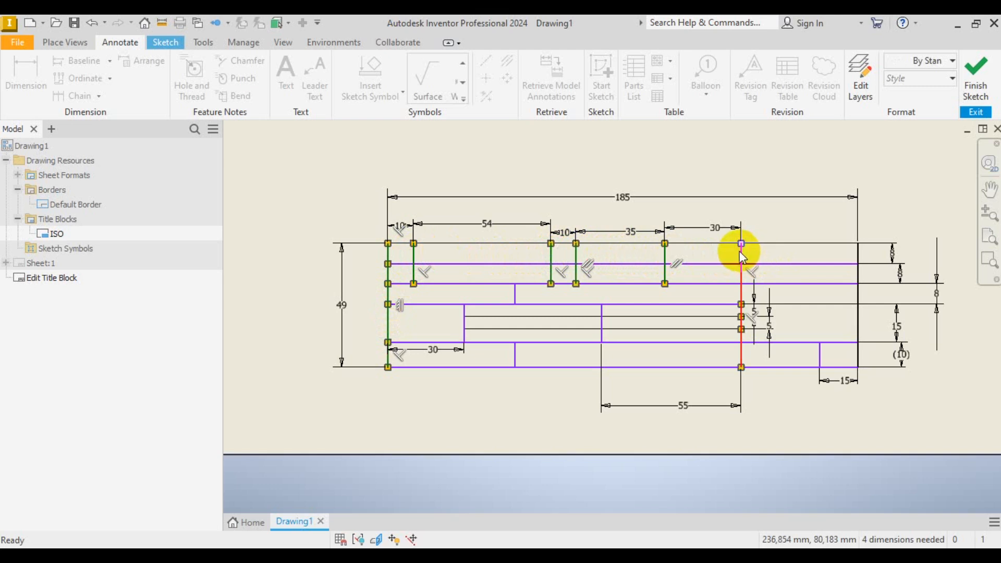
ctrl+click(799, 264)
ctrl+click(798, 284)
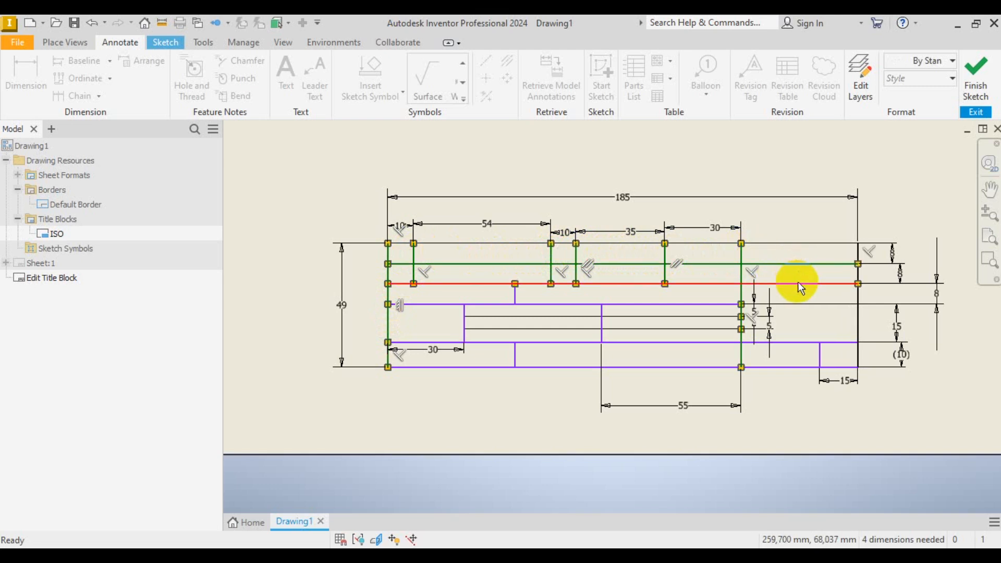
ctrl+click(701, 305)
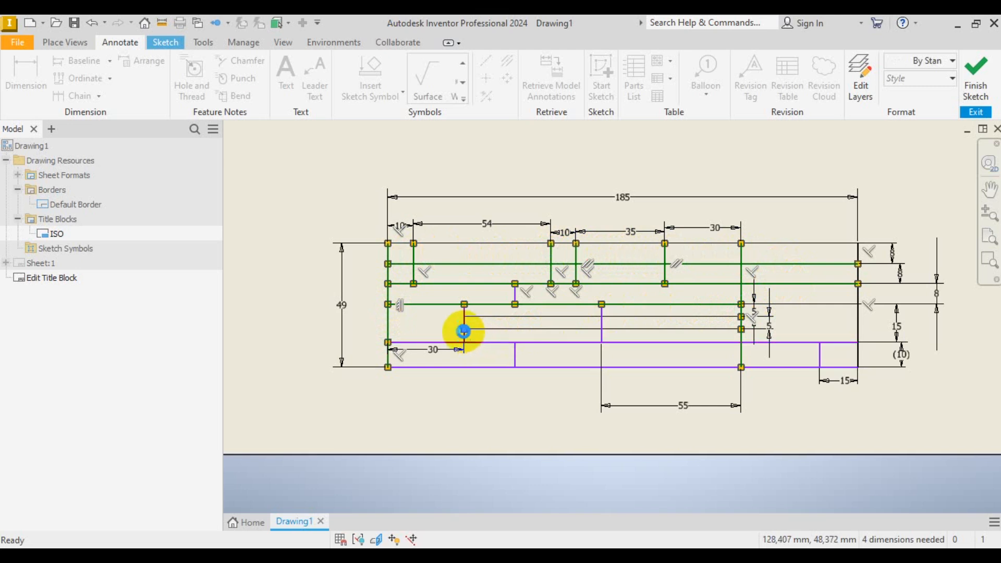
ctrl+click(601, 326)
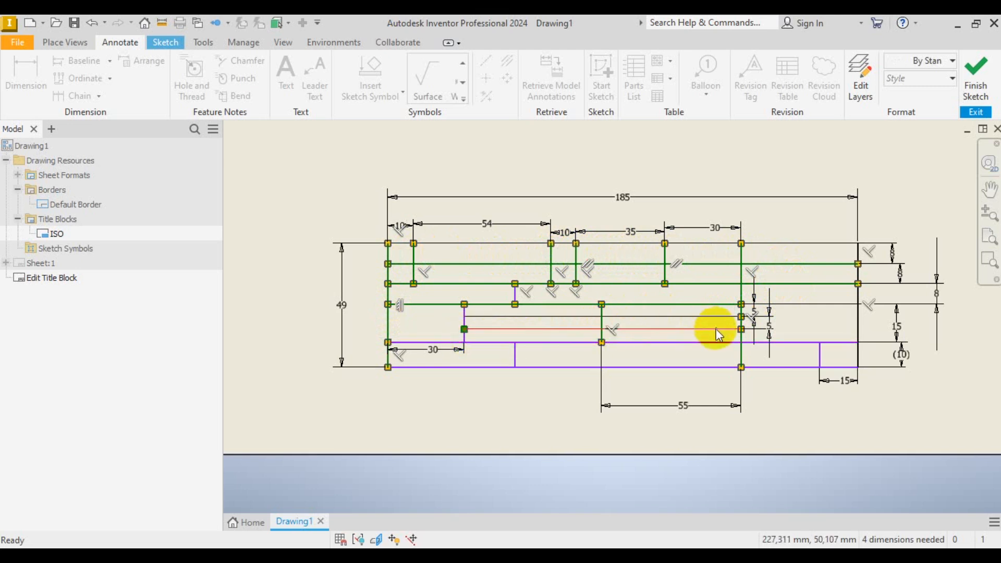
ctrl+click(715, 344)
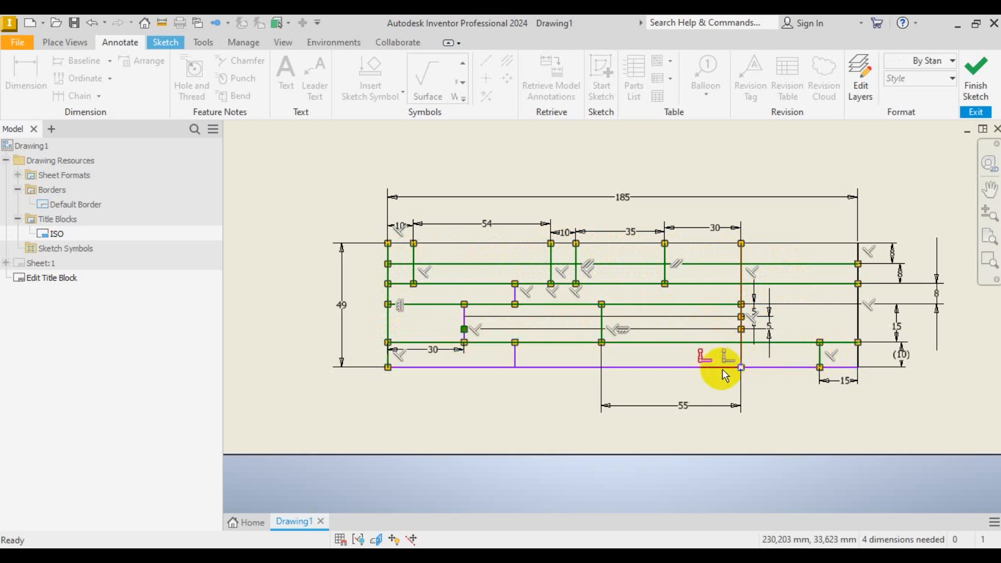
ctrl+click(507, 357)
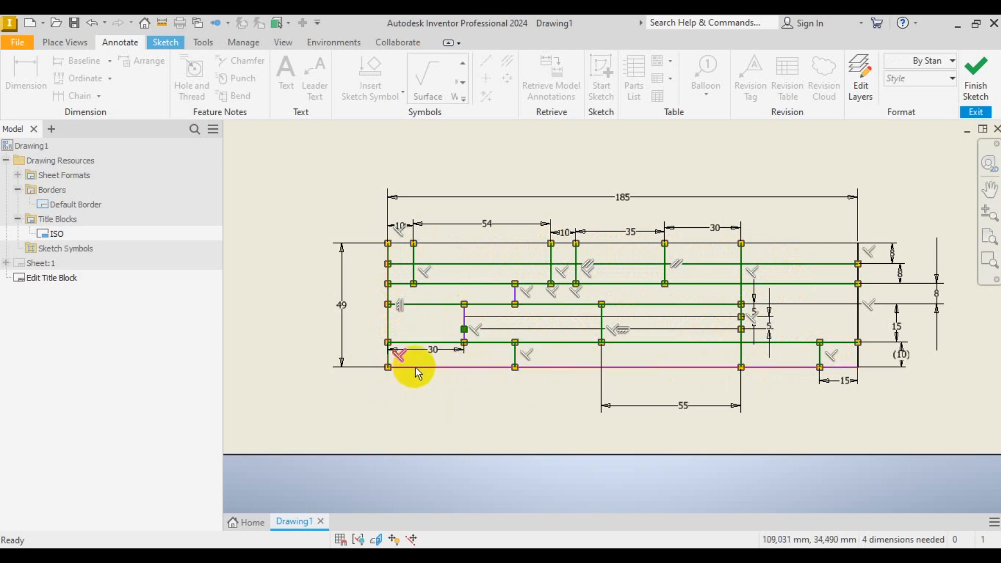
click(922, 61)
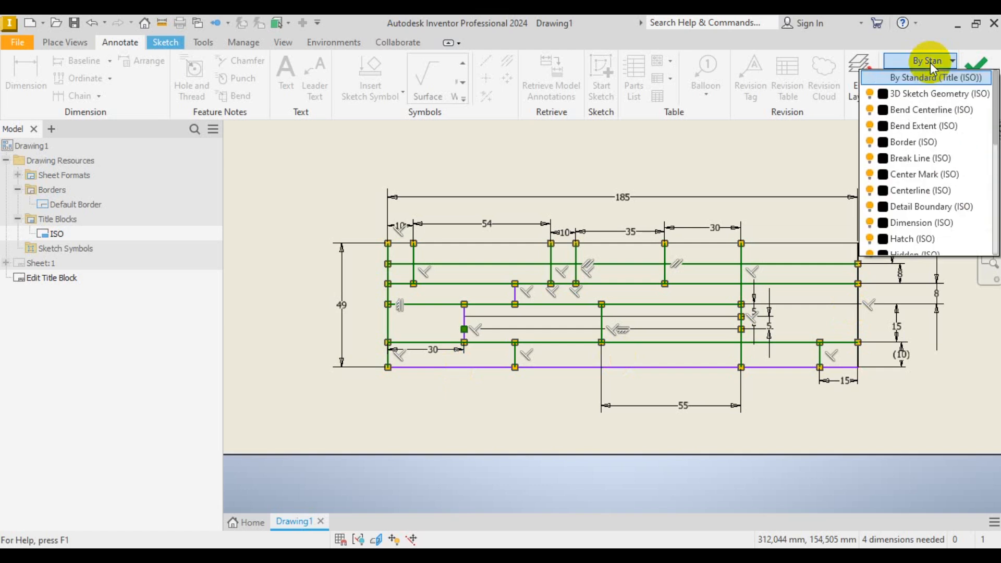
click(932, 147)
click(483, 444)
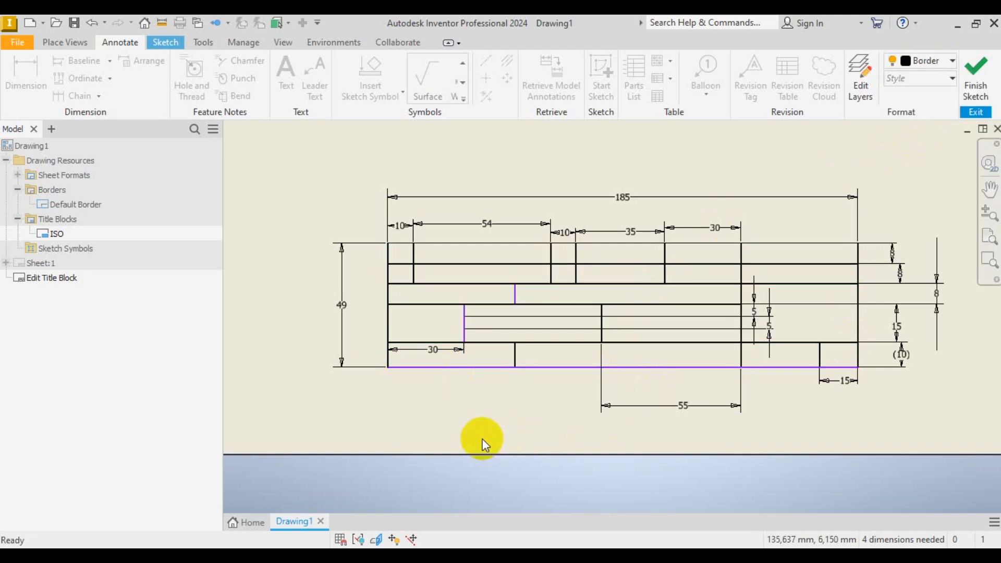
- Put the short vertical divider, left vertical line and bottom edge on the Border layer
click(515, 296)
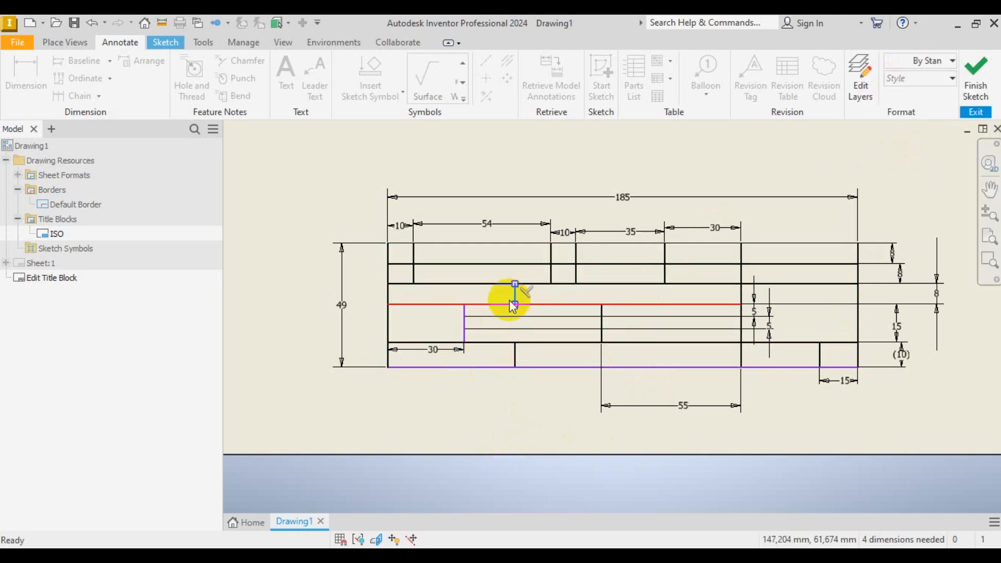
scroll(468, 327, up, 5)
ctrl+click(461, 321)
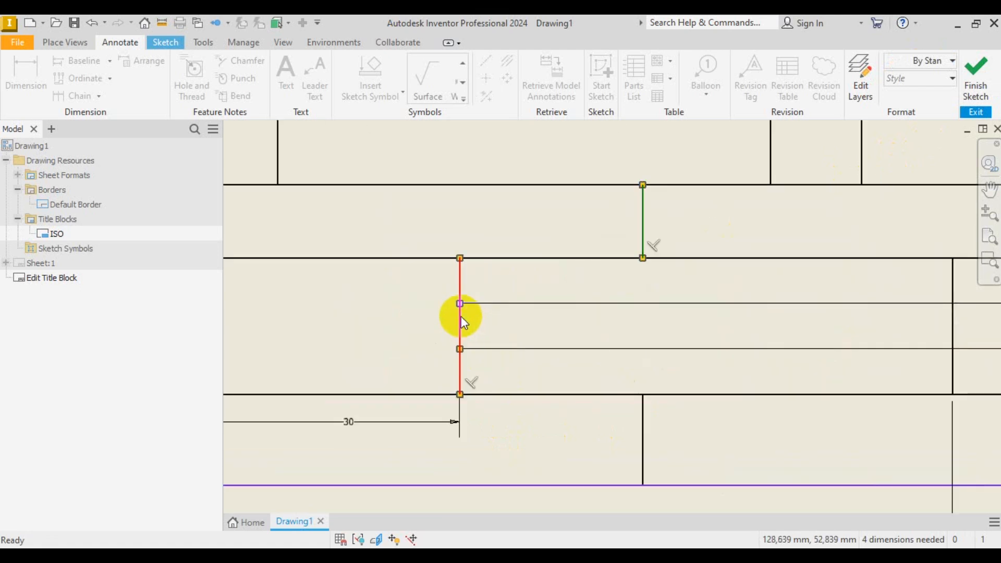
scroll(454, 303, down, 5)
ctrl+click(503, 321)
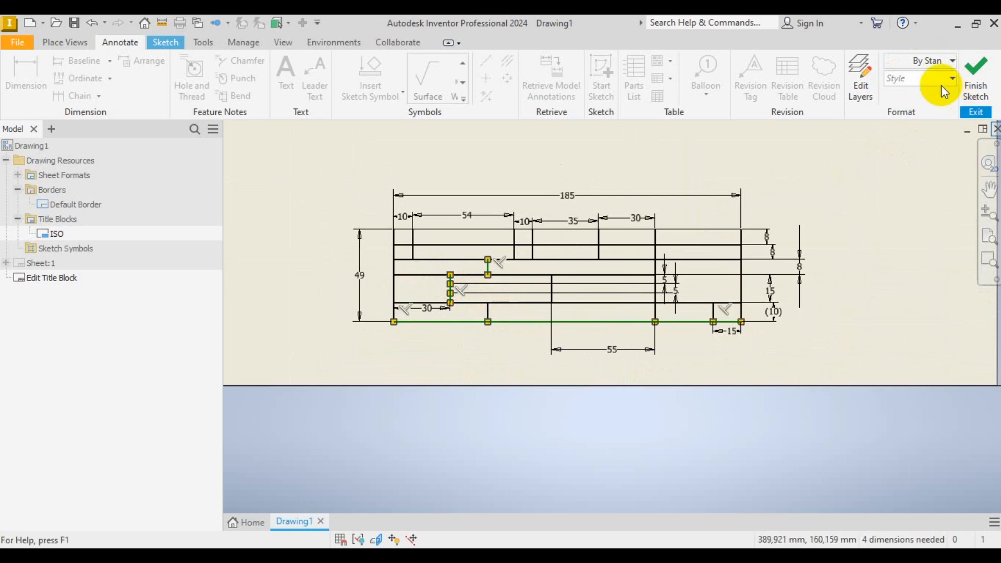
click(925, 65)
click(914, 142)
click(863, 290)
scroll(609, 271, up, 3)
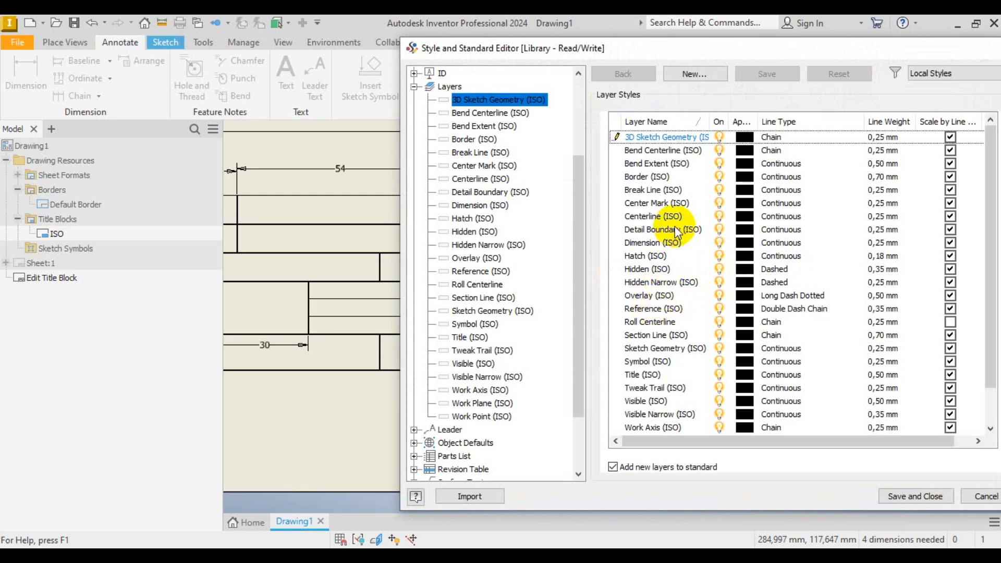
- Change the Border (ISO) layer line weight from 0,70 mm to 0,50 mm and save it
scroll(665, 191, down, 1)
scroll(666, 191, up, 1)
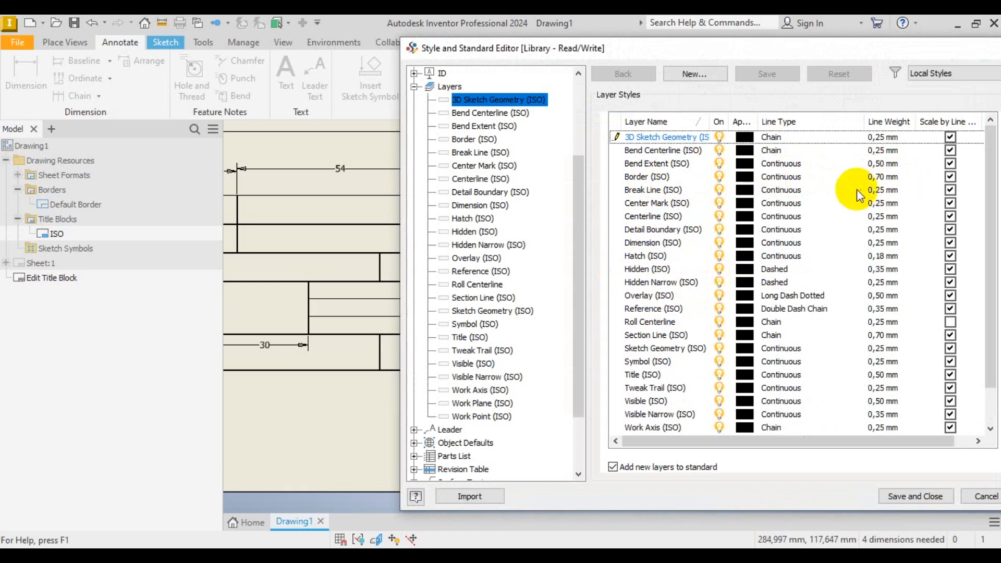
double_click(888, 177)
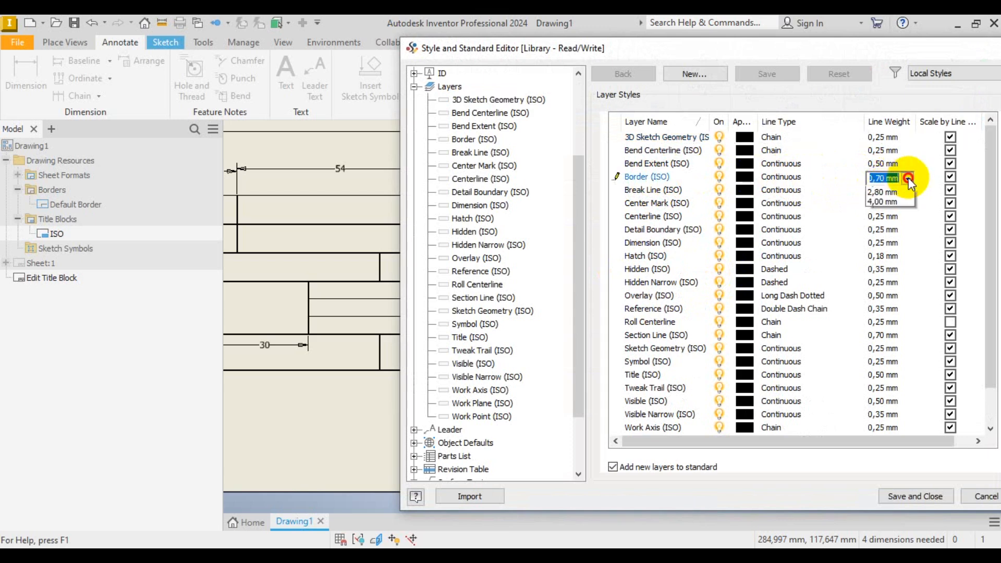
click(907, 178)
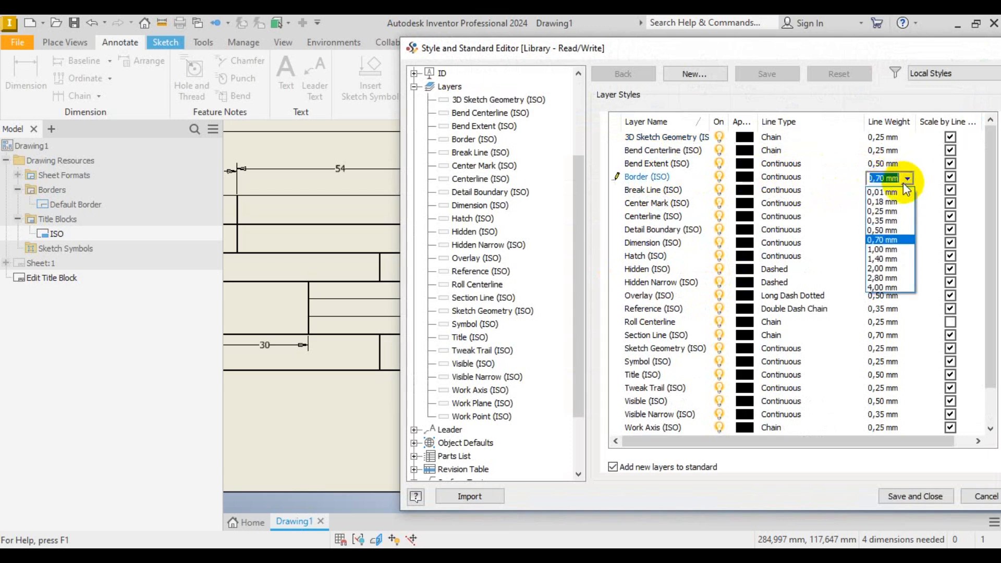
click(896, 232)
click(927, 497)
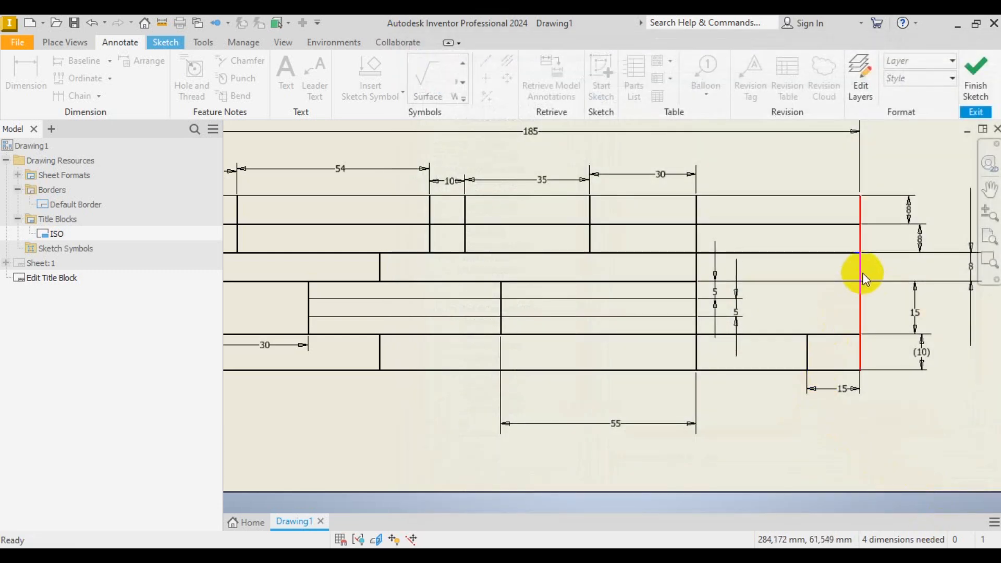
click(864, 276)
click(932, 62)
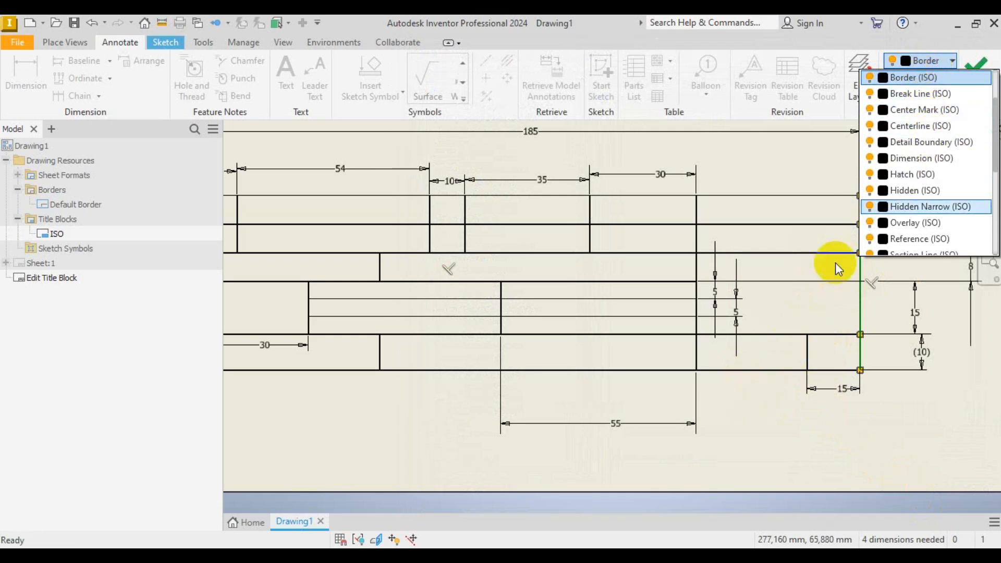
click(759, 411)
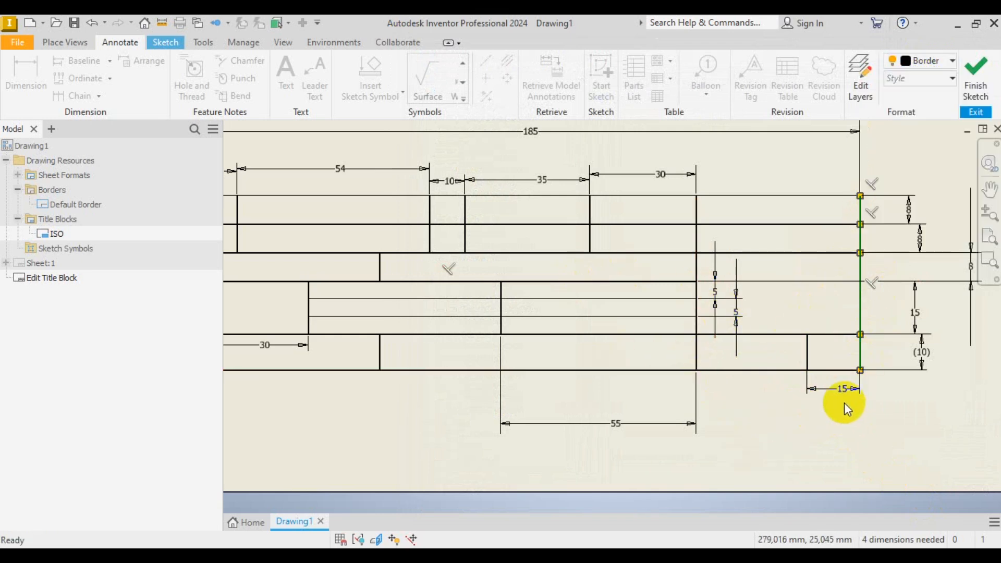
scroll(844, 403, down, 3)
click(290, 268)
scroll(654, 340, up, 3)
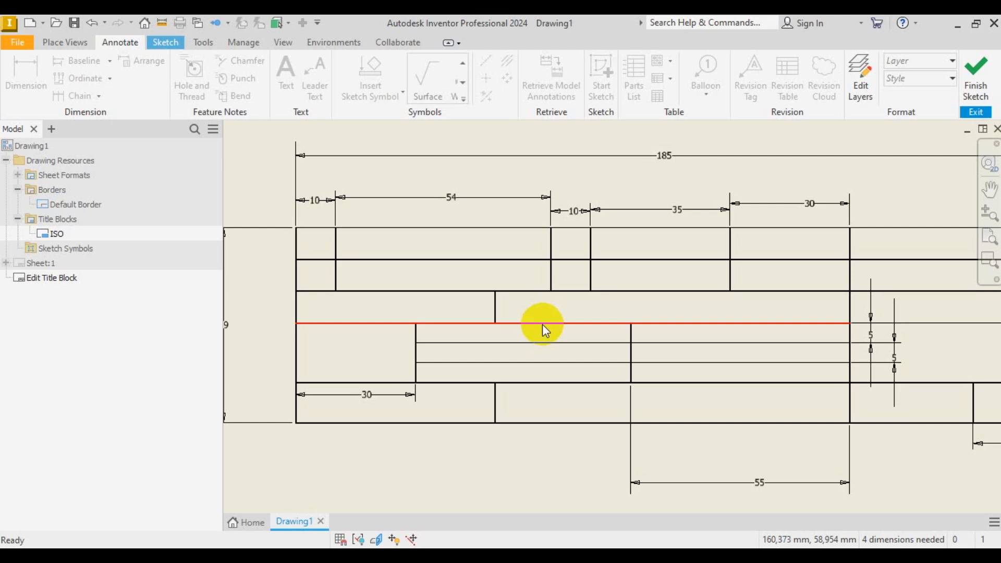
click(433, 558)
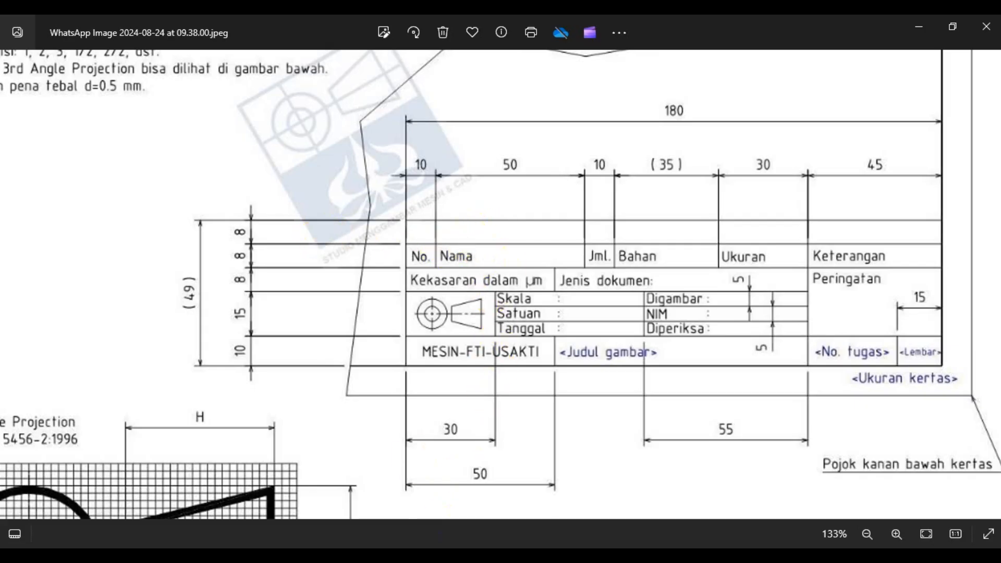
key(alt+Tab)
scroll(524, 350, down, 3)
scroll(614, 346, up, 3)
scroll(615, 352, down, 2)
scroll(521, 349, up, 3)
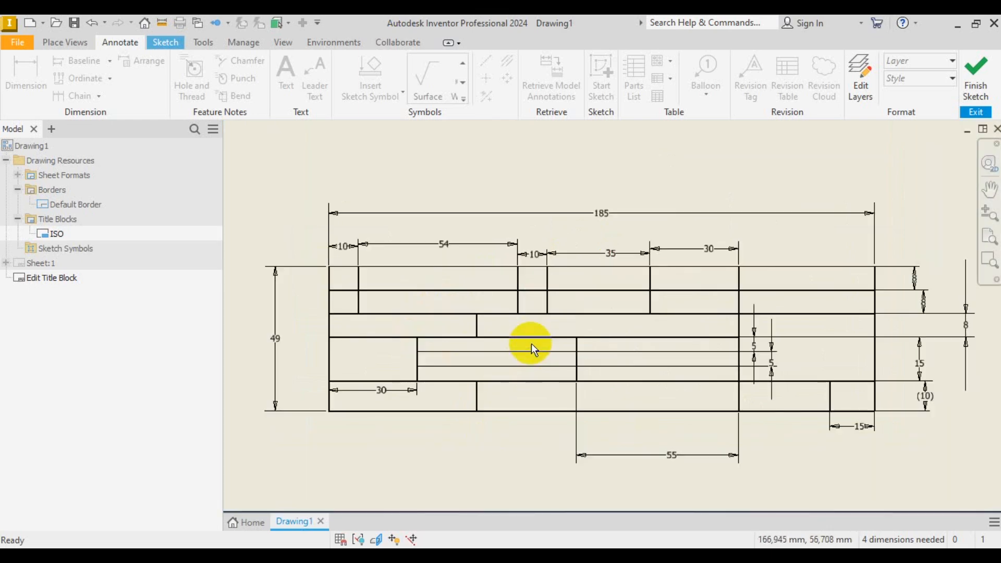
key(alt+Tab)
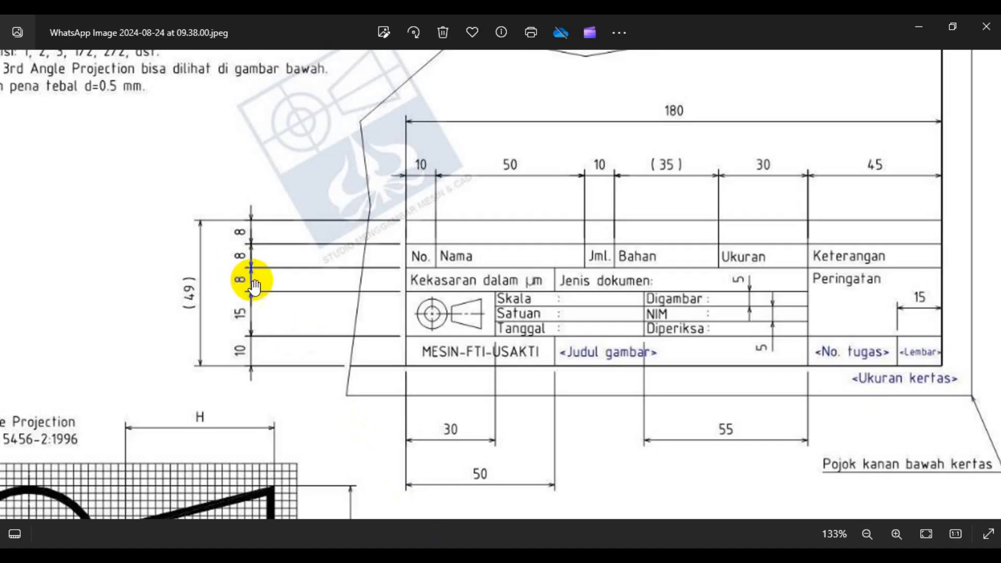
scroll(388, 338, up, 2)
scroll(391, 344, down, 4)
scroll(242, 89, up, 2)
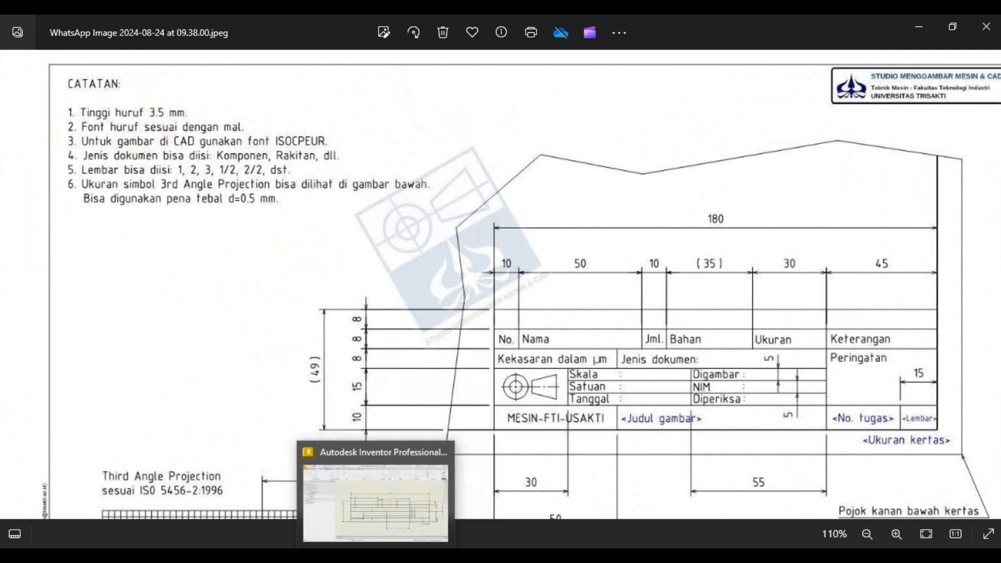
click(381, 560)
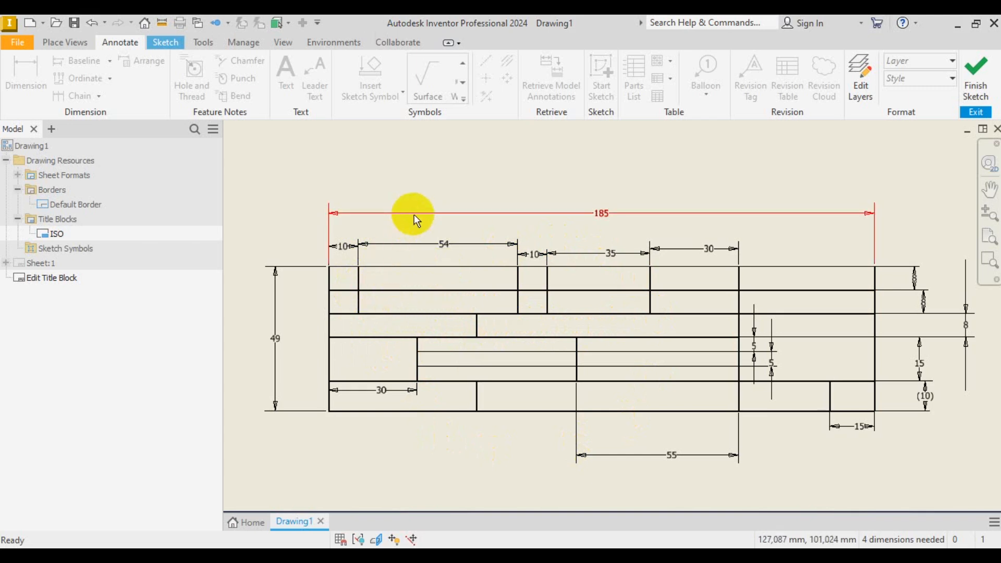
- Set the Label Text (ISO) style font to italic ISOCPEUR
click(251, 43)
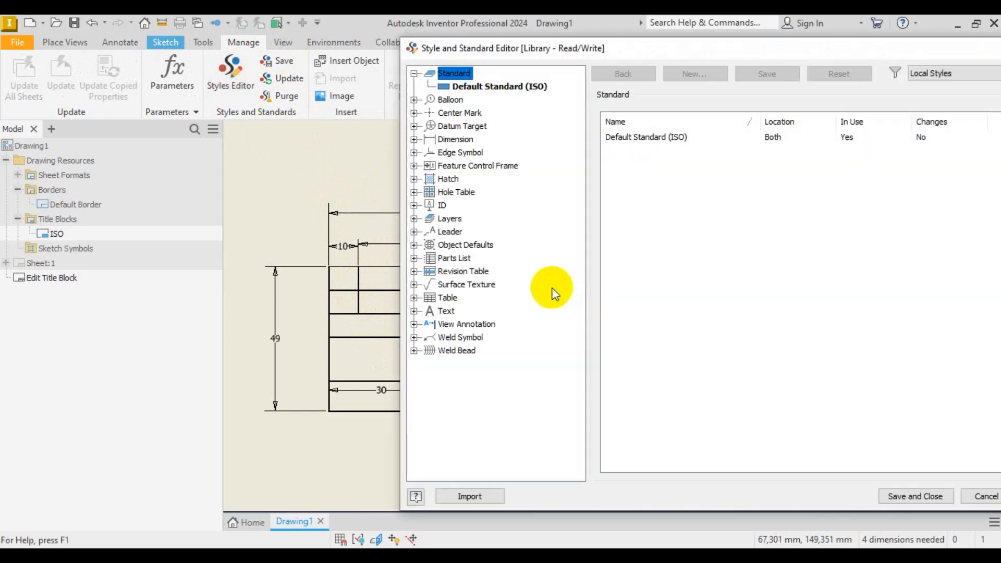
drag(790, 52, 608, 59)
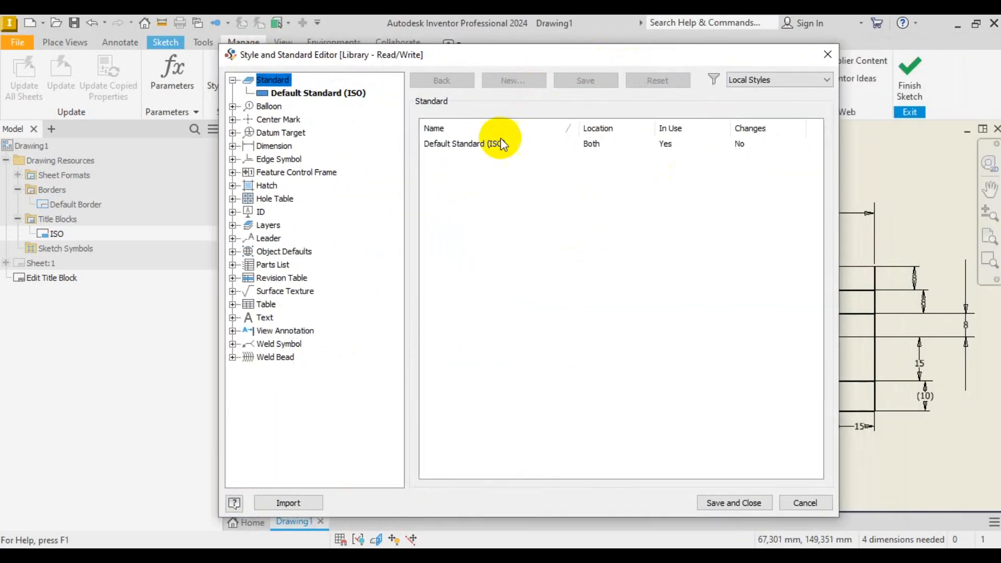
click(233, 318)
click(271, 331)
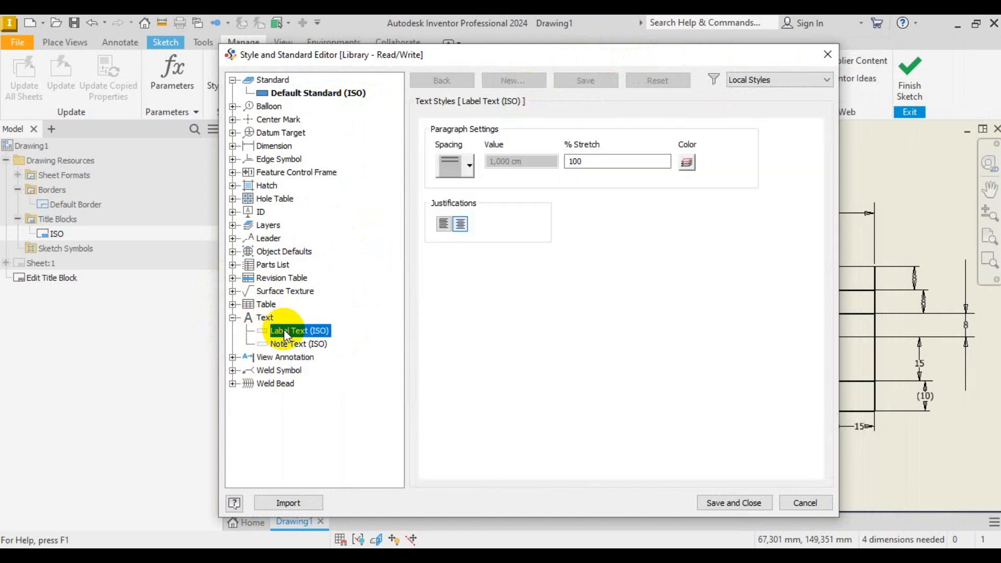
click(589, 284)
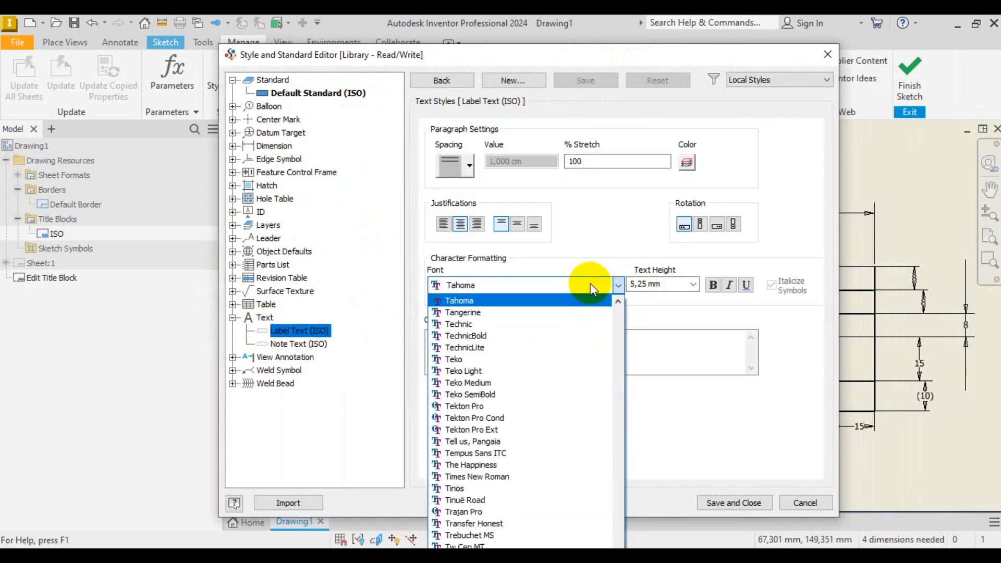
text(is)
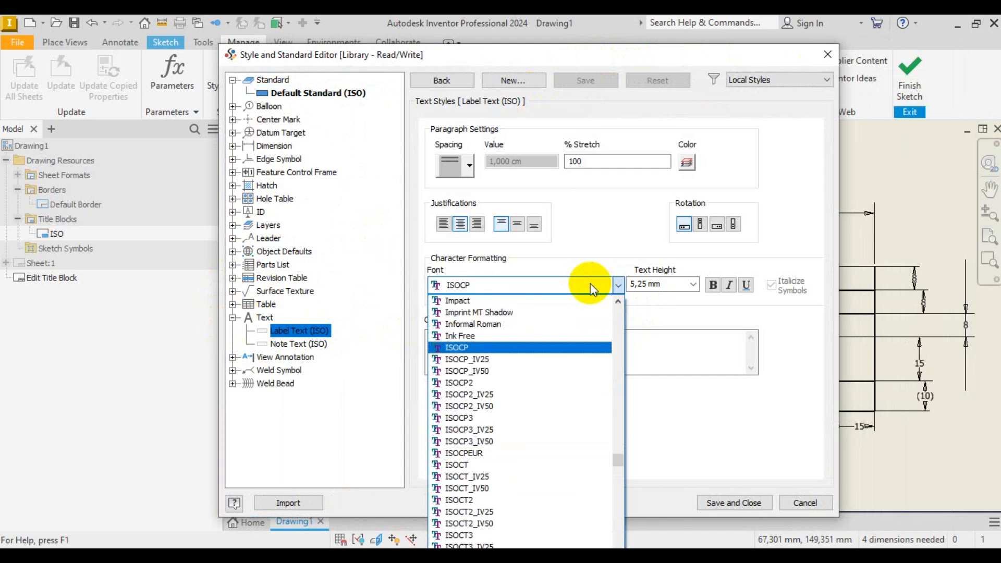
click(517, 451)
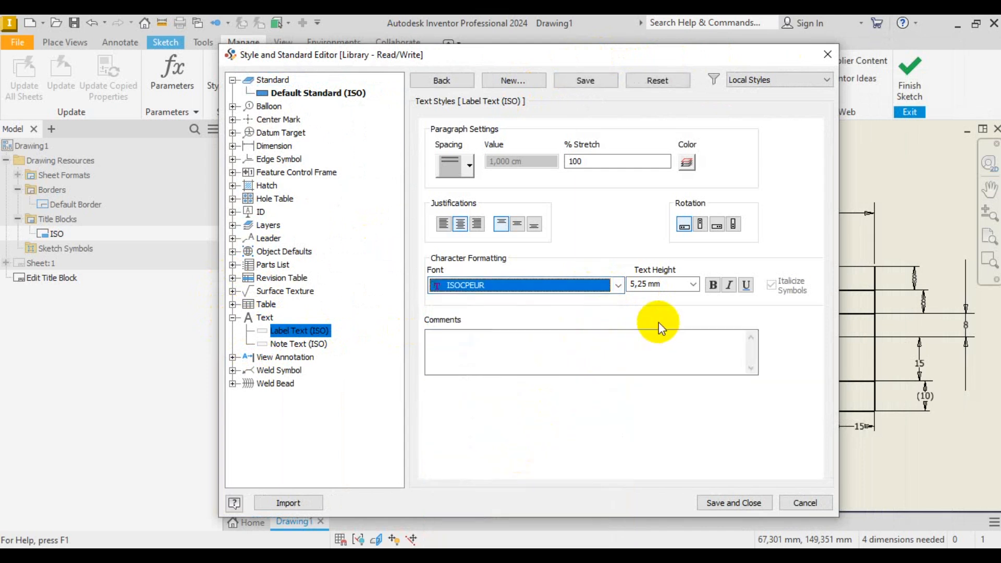
click(732, 288)
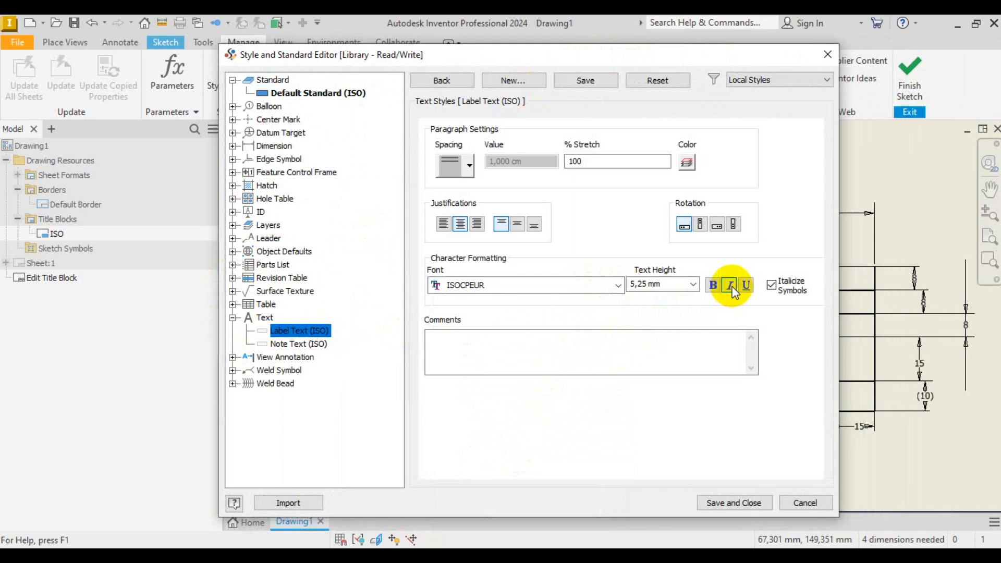
- Set the Note Text (ISO) style to italic ISOCPEUR too, then save the text styles
click(308, 346)
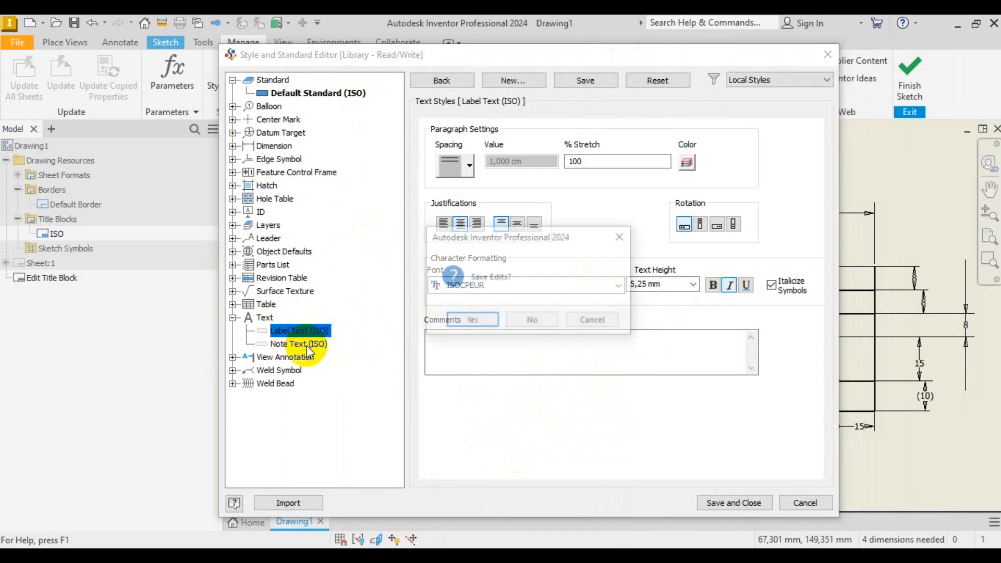
click(455, 324)
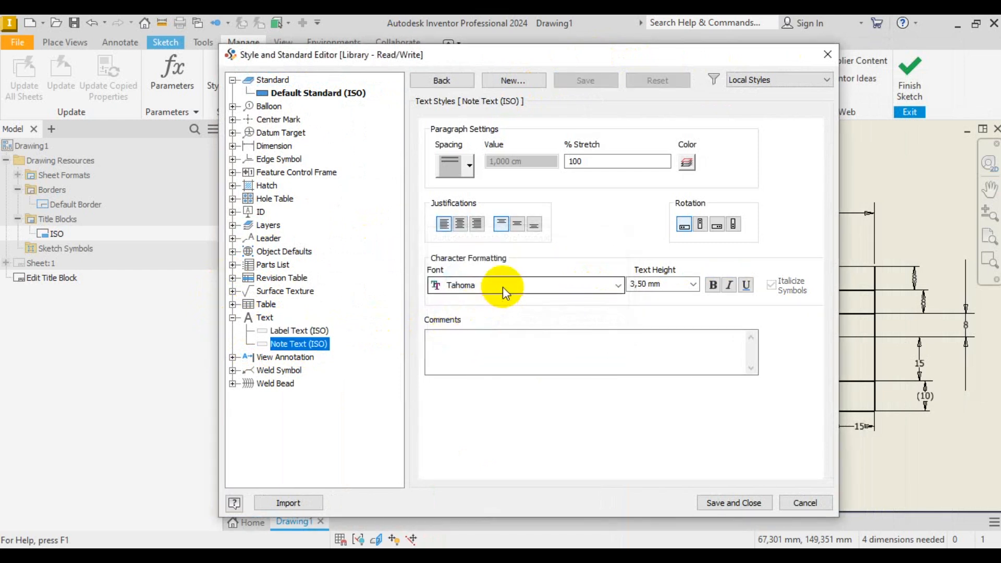
click(556, 287)
text(ISOCP)
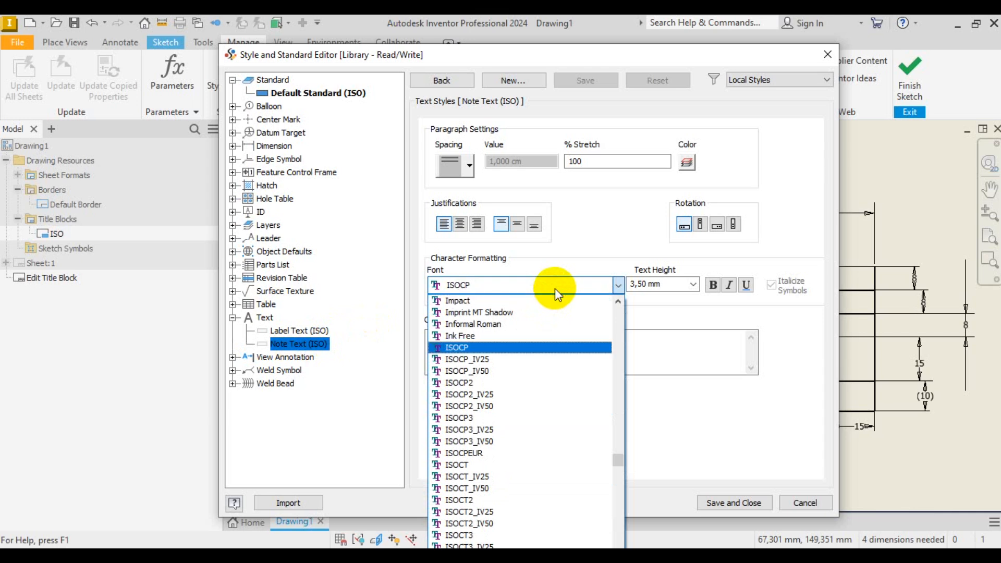
click(468, 456)
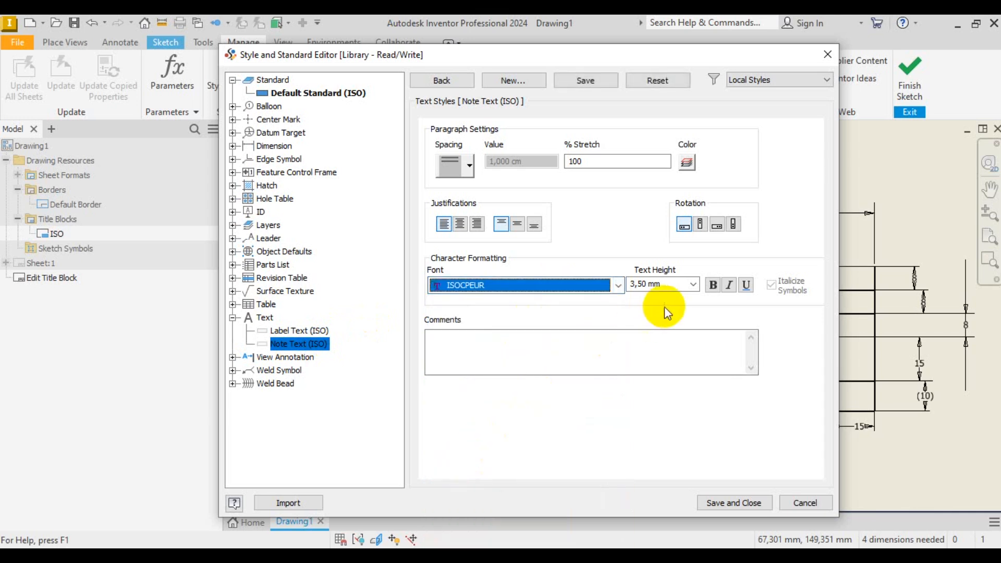
click(731, 286)
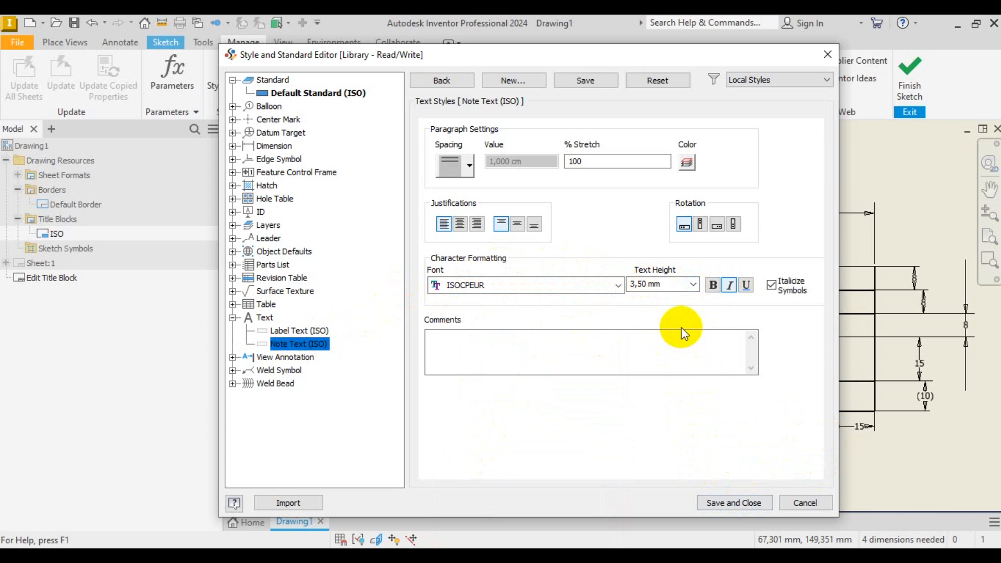
click(747, 502)
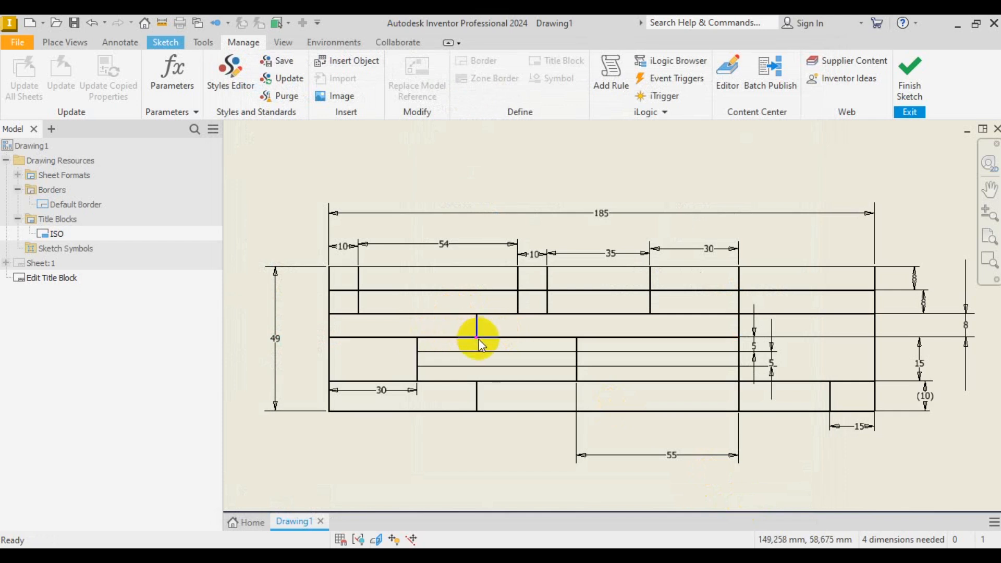
- Bring up the Sketch ribbon tools while editing the ISO title block sketch
scroll(477, 338, down, 3)
scroll(476, 342, up, 3)
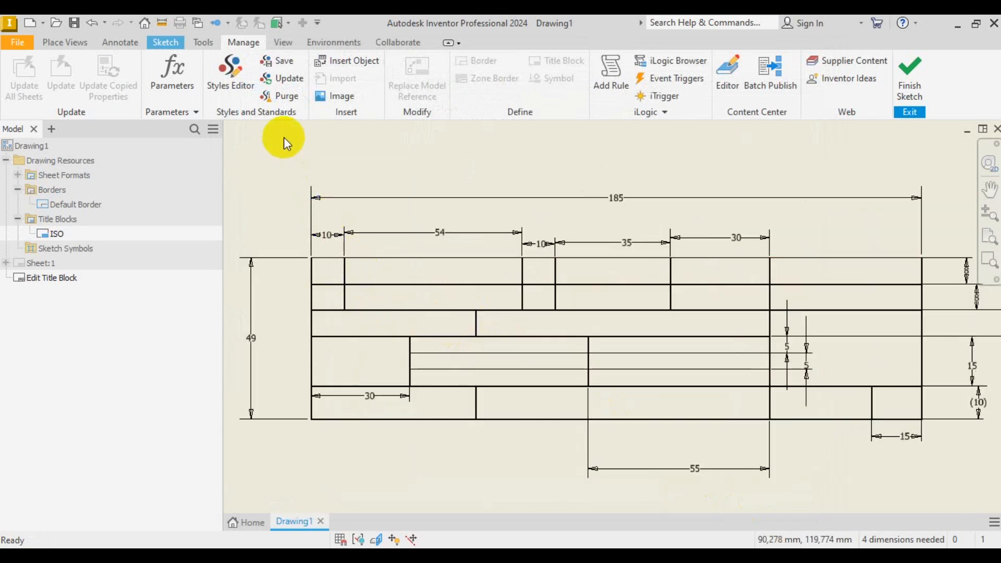
click(130, 45)
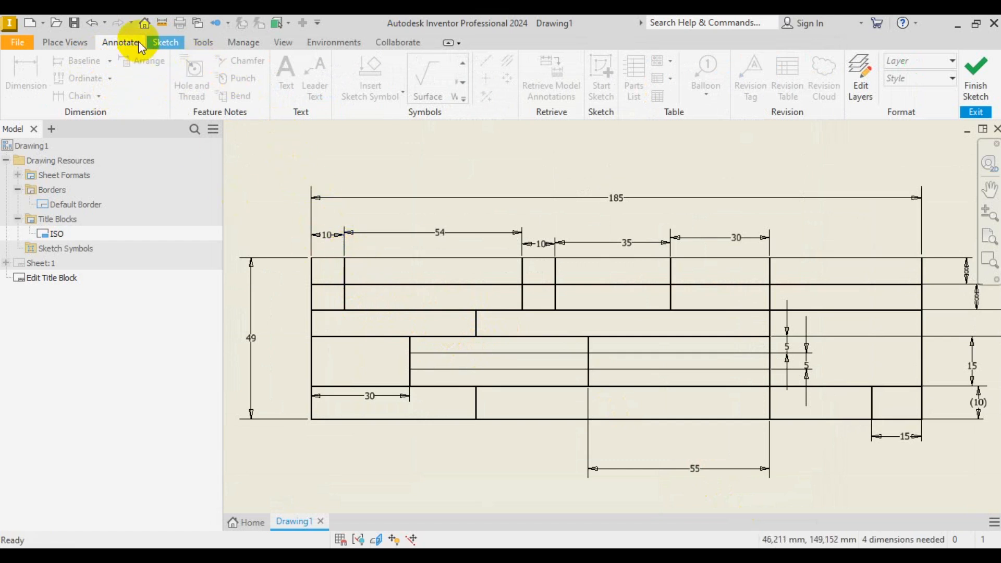
click(171, 42)
click(111, 42)
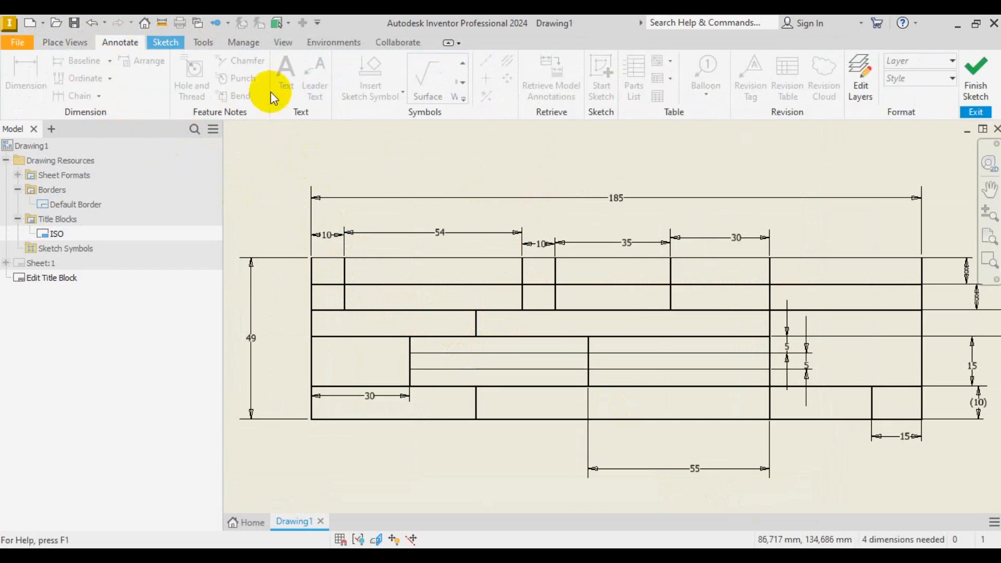
scroll(465, 273, down, 2)
scroll(465, 274, down, 4)
scroll(465, 274, up, 7)
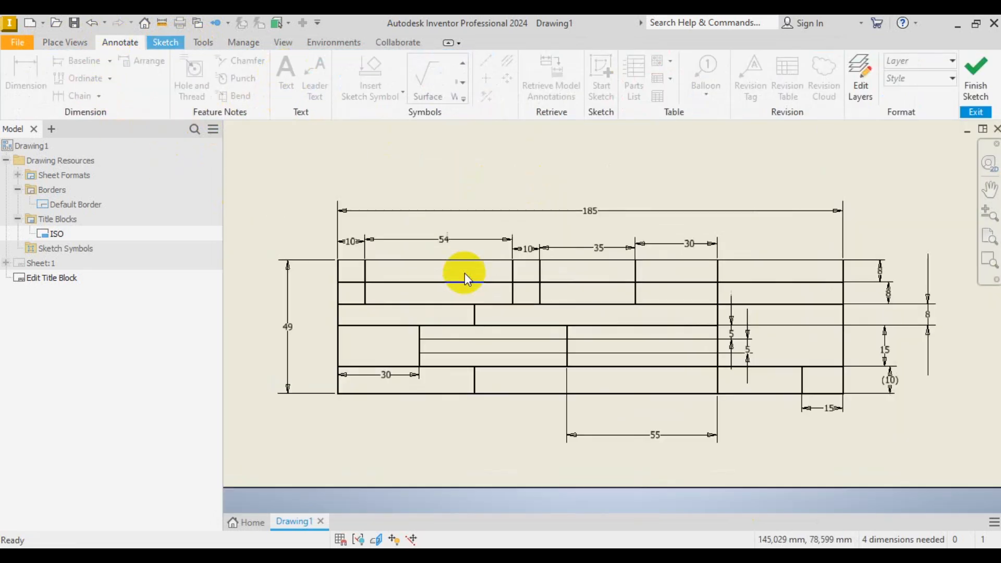
scroll(361, 271, up, 5)
scroll(361, 270, down, 2)
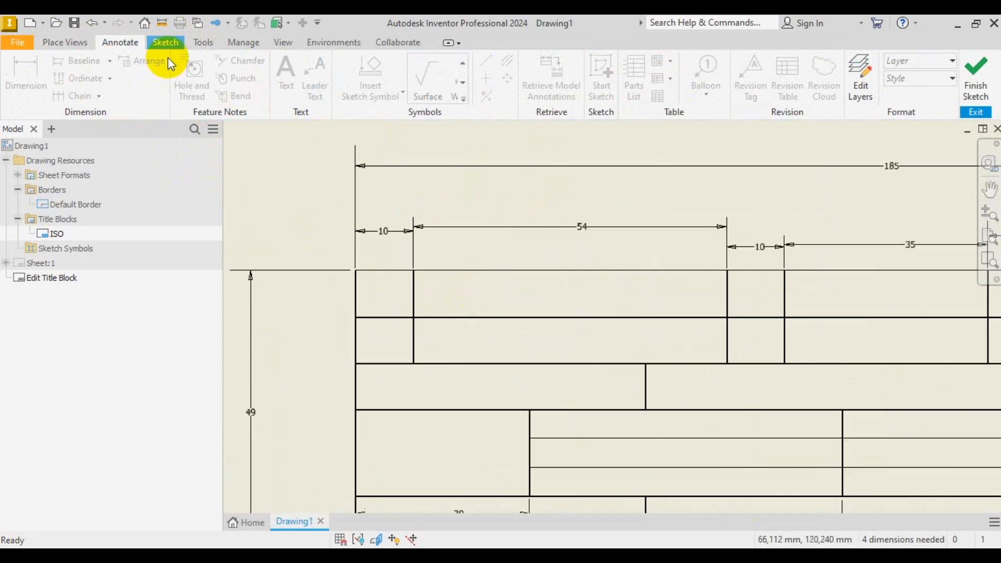
click(168, 41)
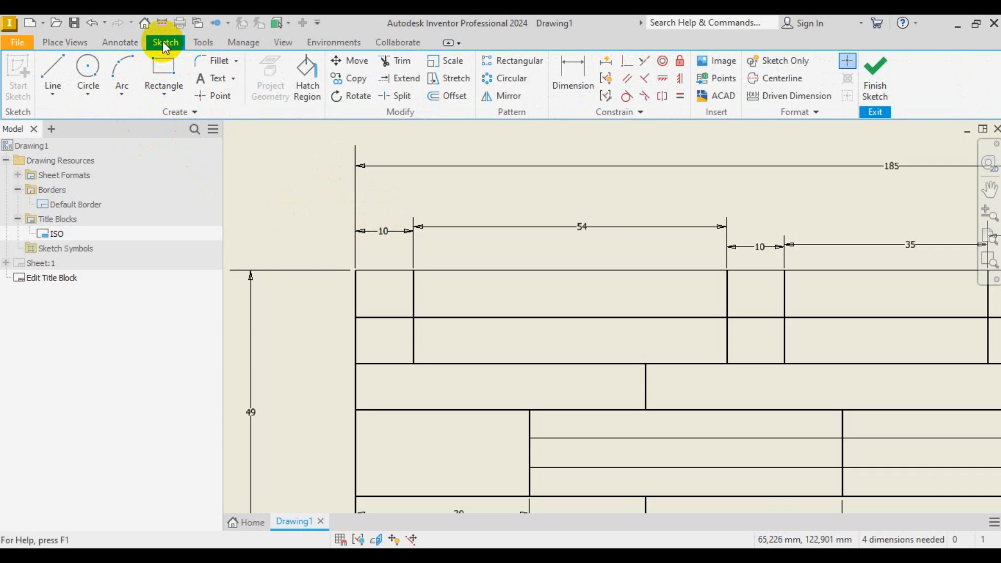
- Place a middle-centred 'No.' label in the leftmost second-row cell
click(209, 80)
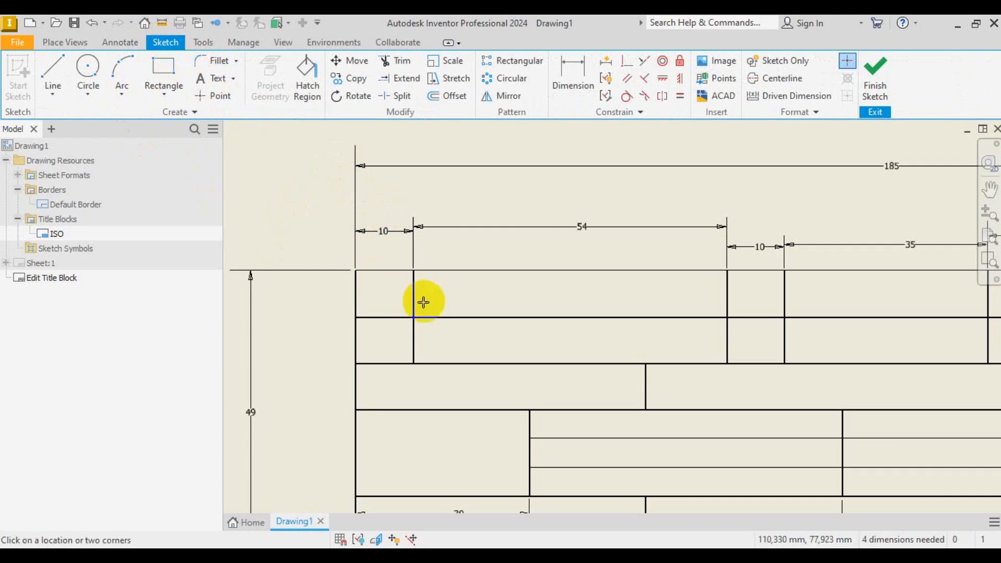
scroll(402, 300, up, 2)
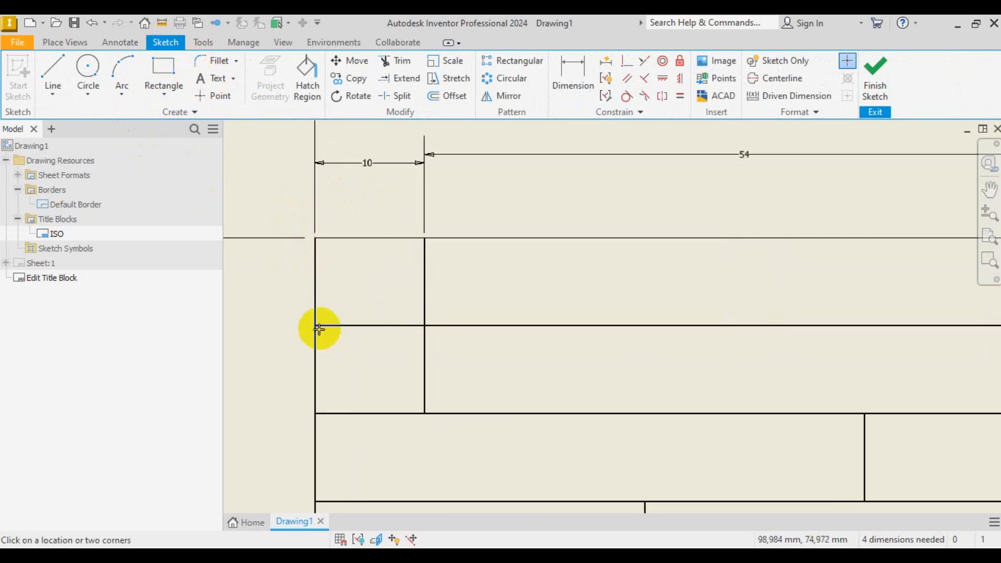
drag(318, 328, 423, 411)
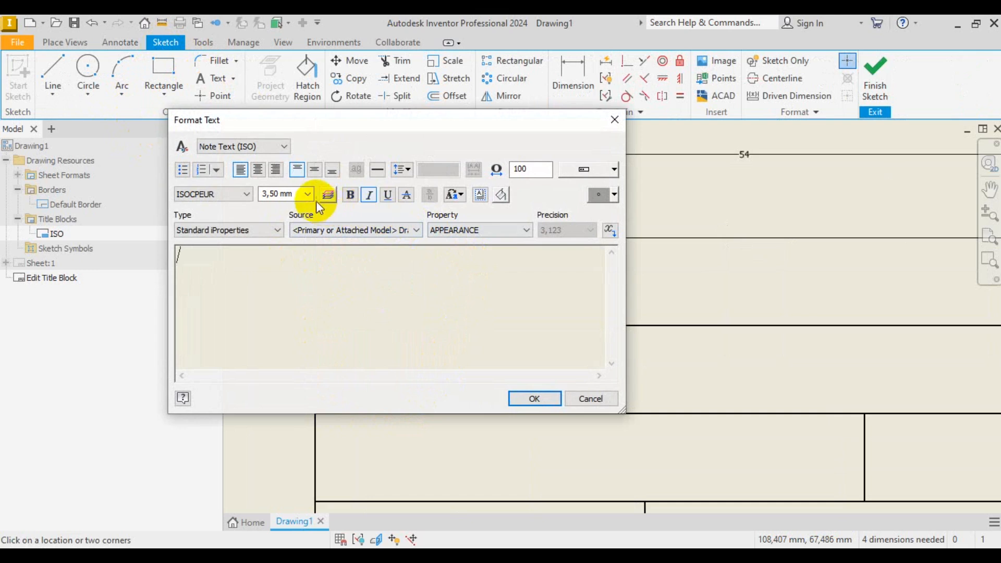
click(313, 171)
click(257, 170)
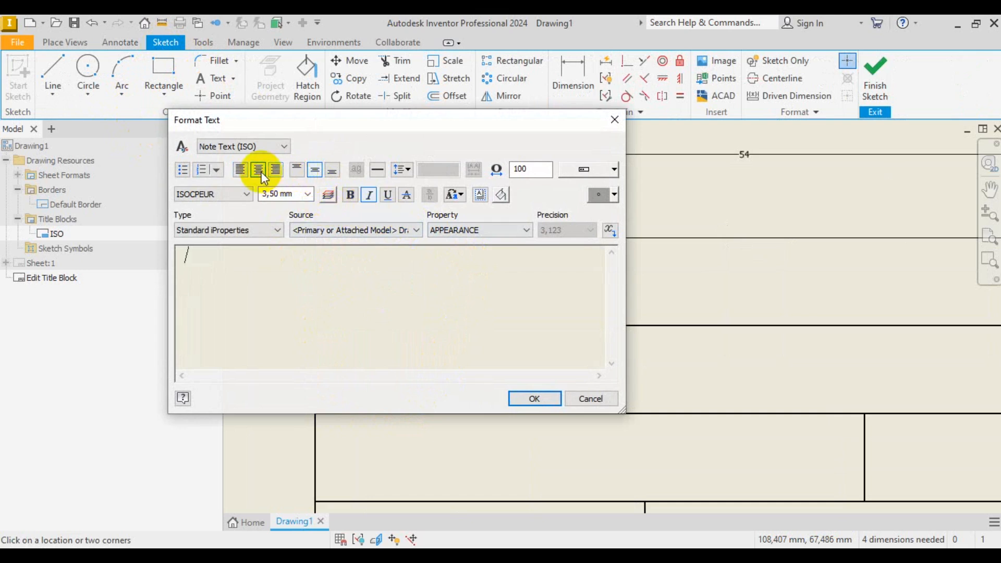
key(alt+Tab)
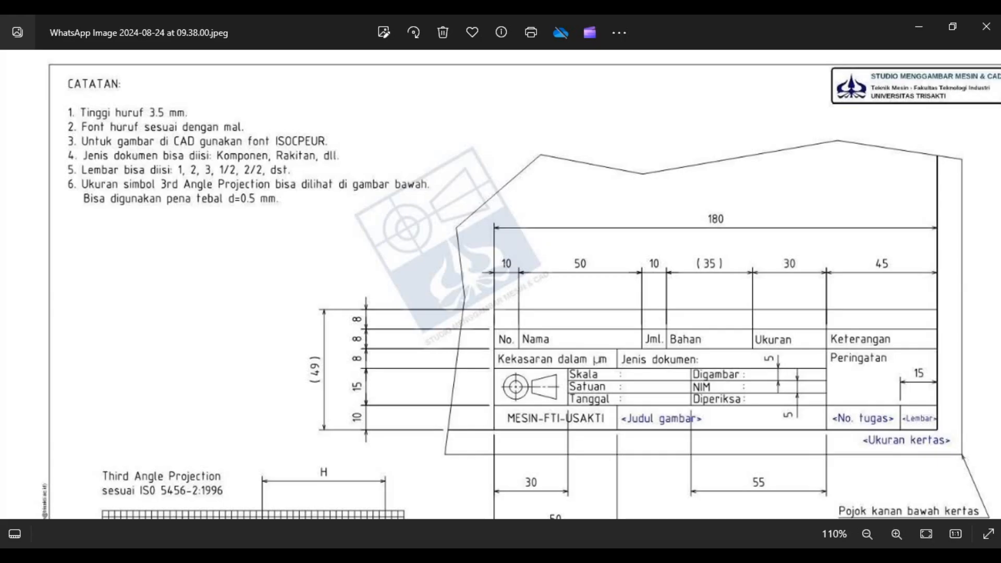
key(alt+Tab)
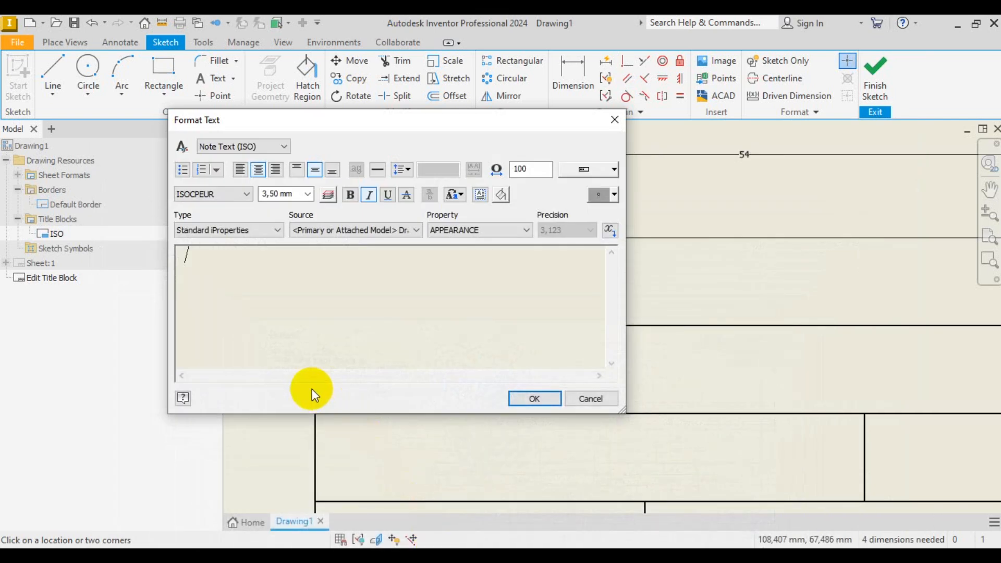
key(Caps_Lock)
text(No.)
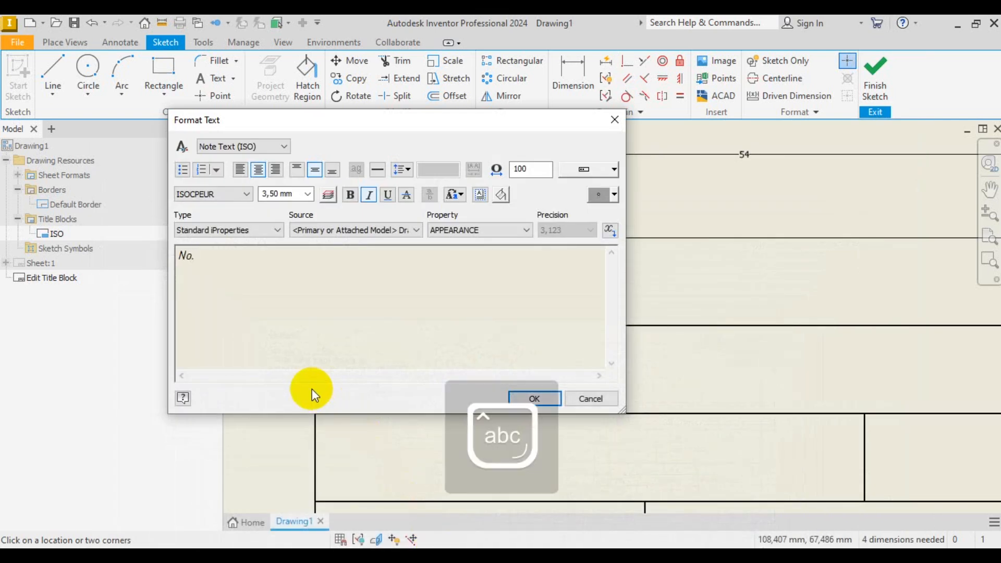
click(557, 399)
- Add the centred 'Nama Bagian' label across the 54 mm cell
scroll(313, 331, down, 3)
scroll(364, 334, down, 2)
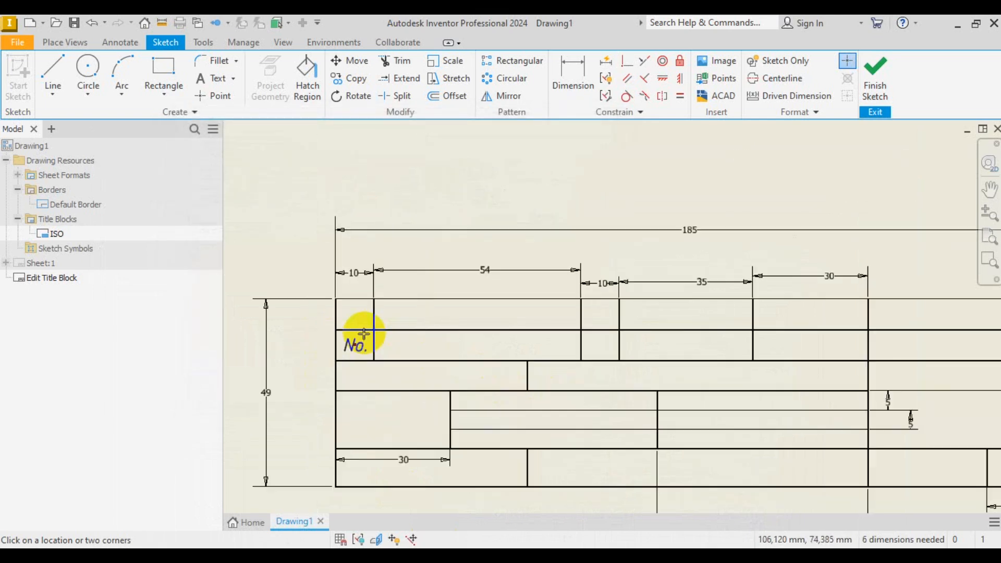
scroll(428, 365, up, 3)
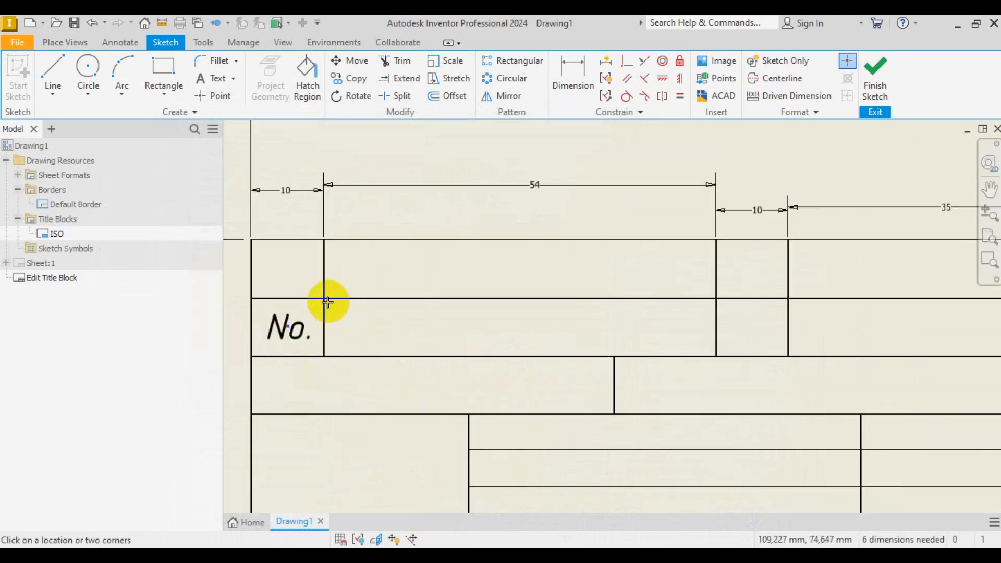
drag(328, 301, 714, 354)
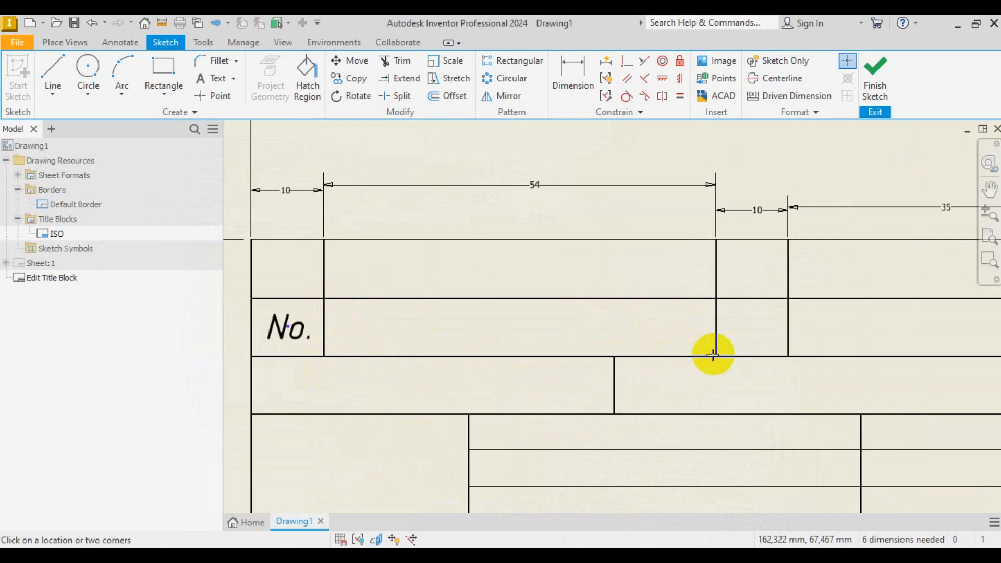
click(313, 171)
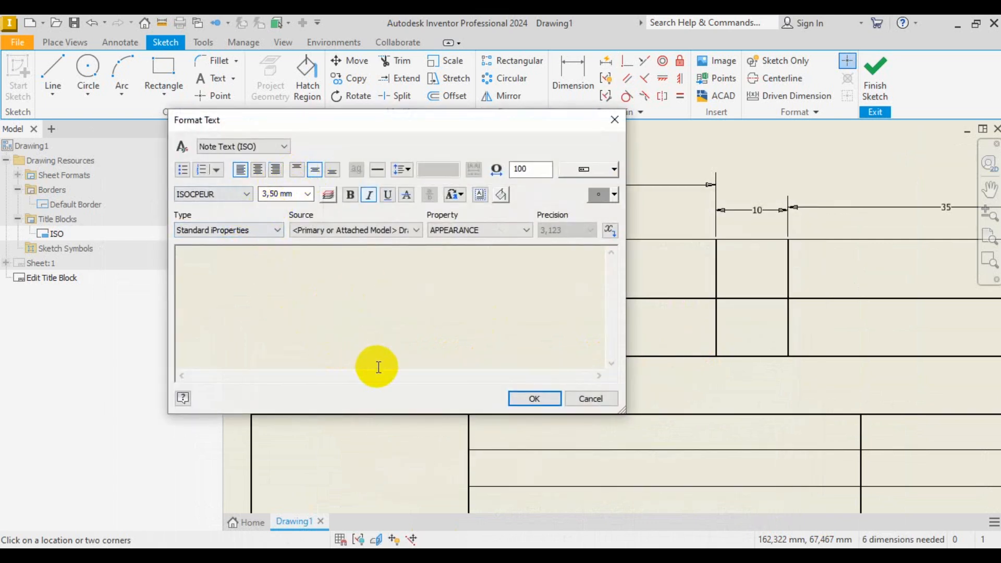
key(Caps_Lock)
text(Nama Bagian)
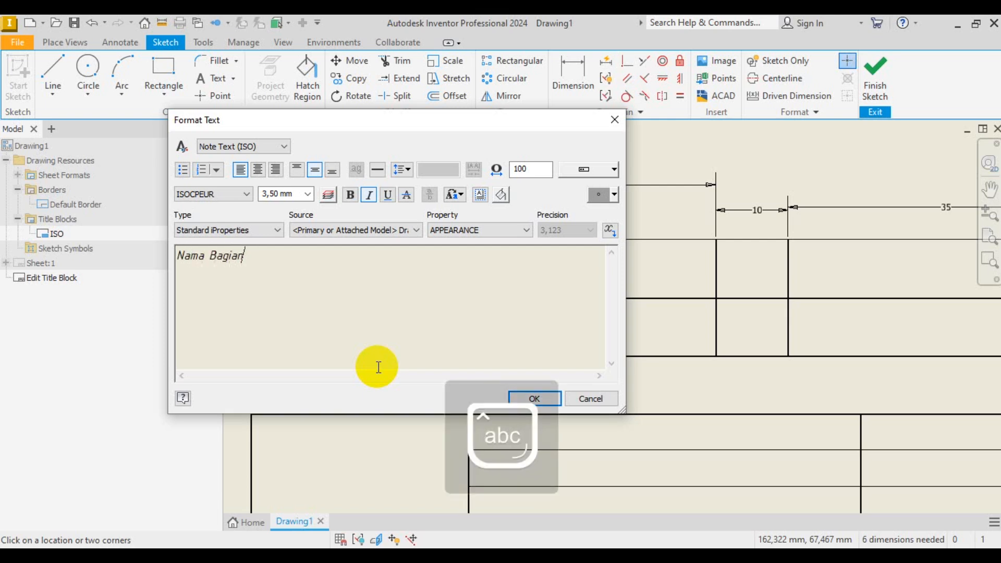
click(535, 398)
- Add the centred 'Jml' label in the 10 mm cell
scroll(374, 315, down, 3)
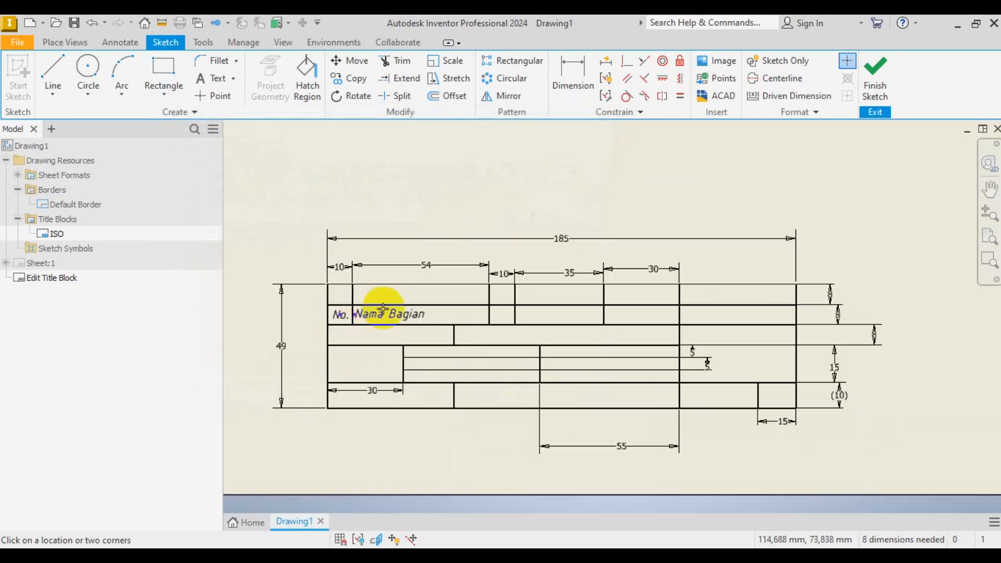
scroll(511, 327, up, 2)
scroll(493, 290, up, 2)
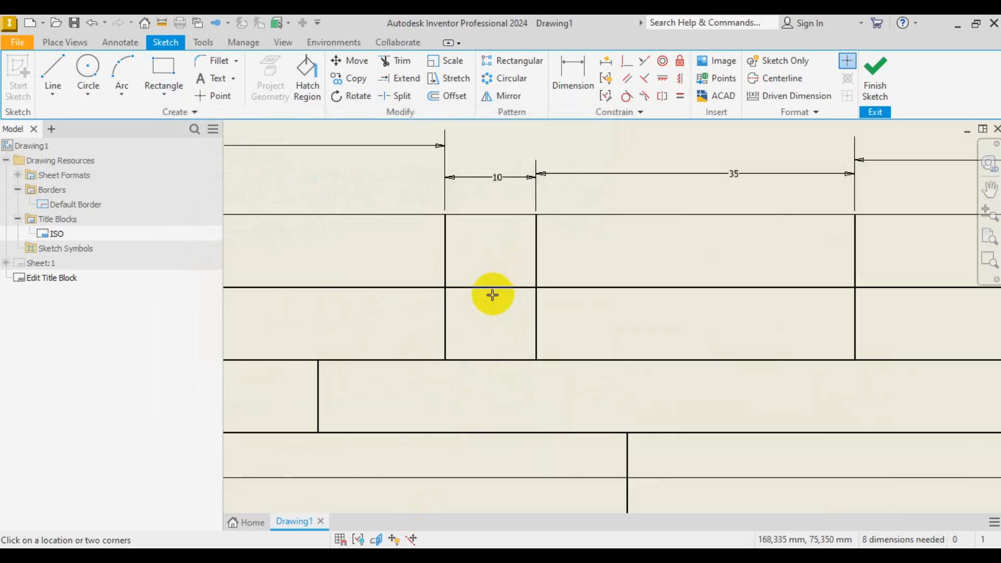
click(449, 289)
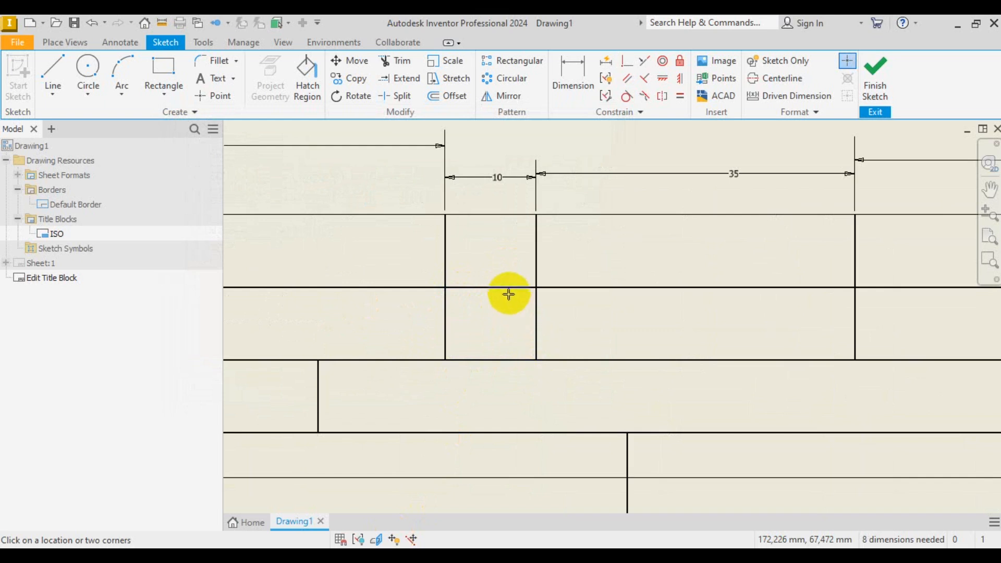
click(502, 278)
click(315, 171)
click(257, 169)
key(Caps_Lock)
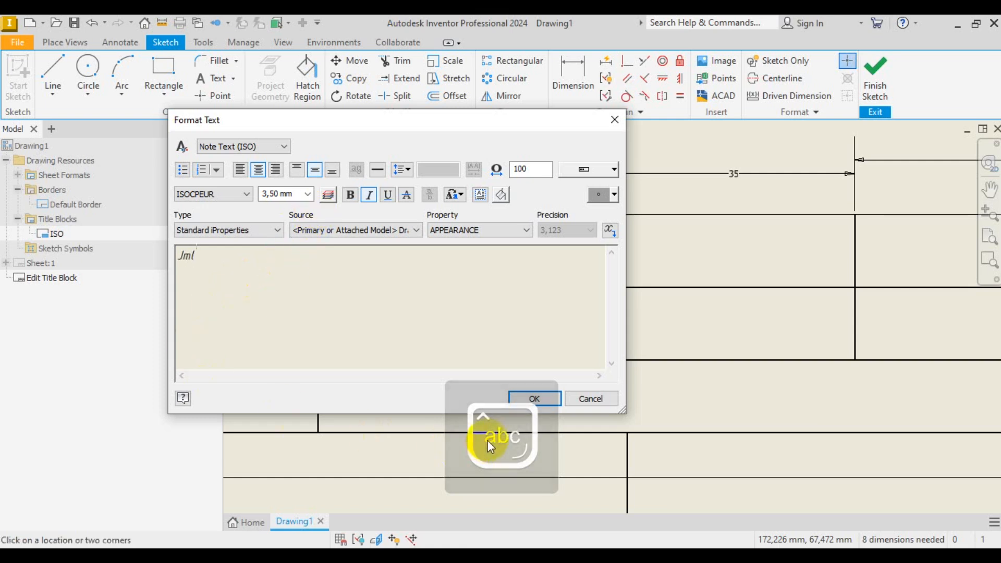
click(537, 399)
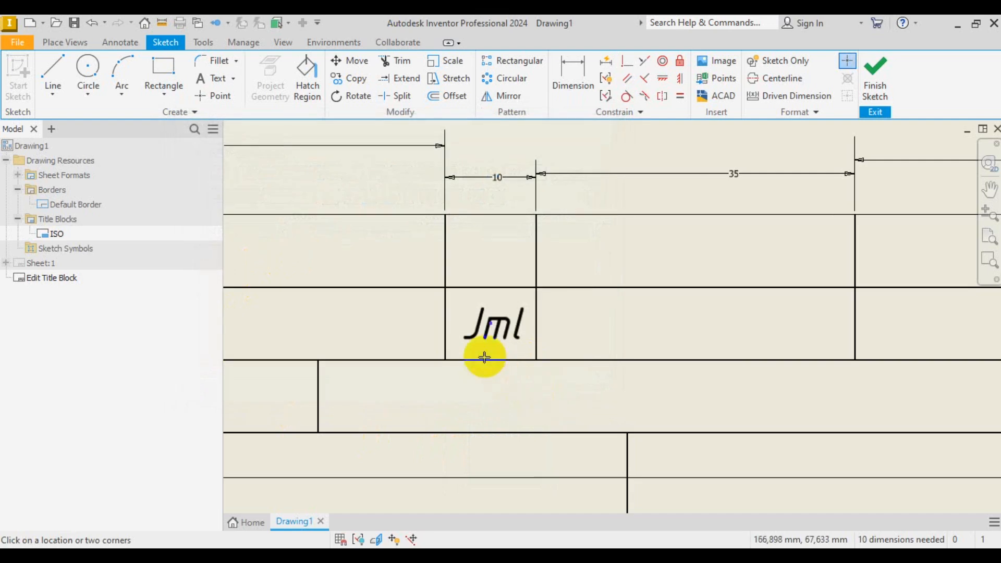
- Add the centred 'Bahan' label across the 35 mm header cell
scroll(417, 313, down, 2)
scroll(537, 326, up, 3)
click(447, 557)
click(447, 557)
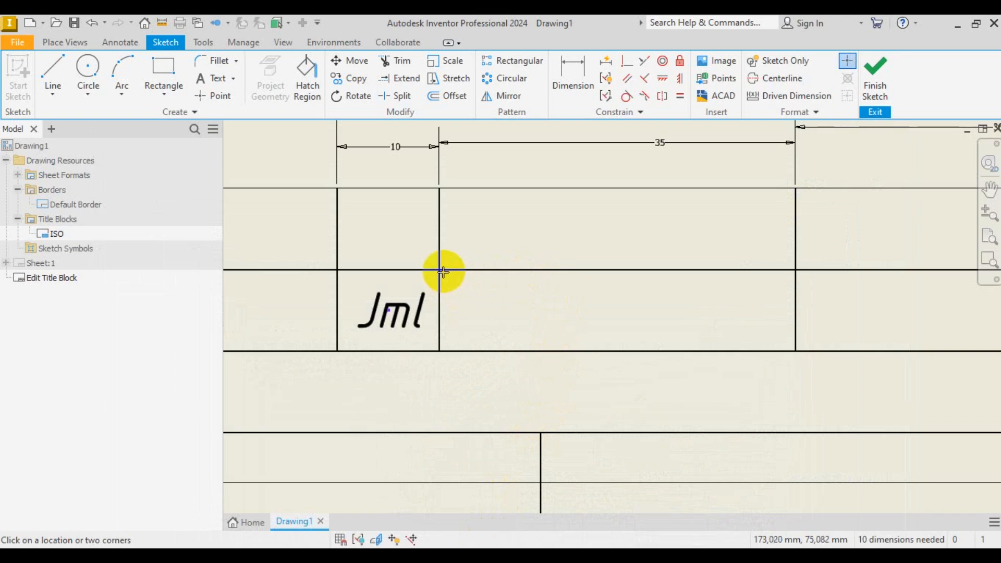
click(443, 272)
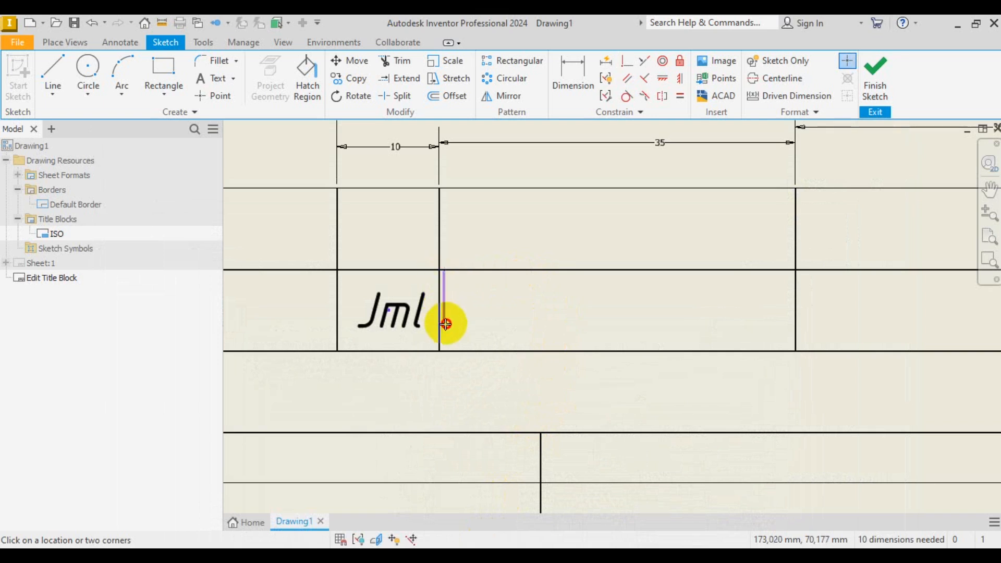
click(794, 349)
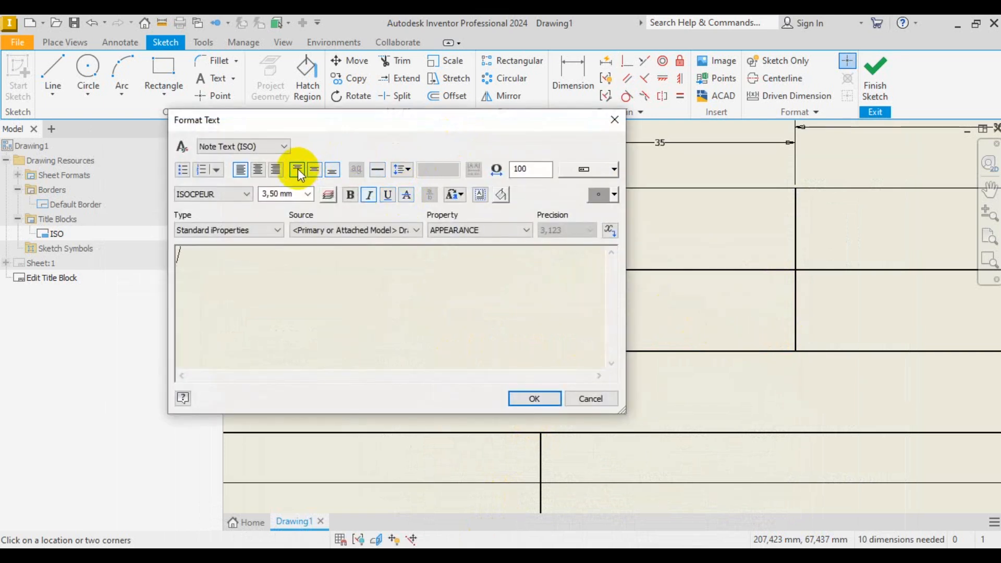
click(313, 171)
click(259, 175)
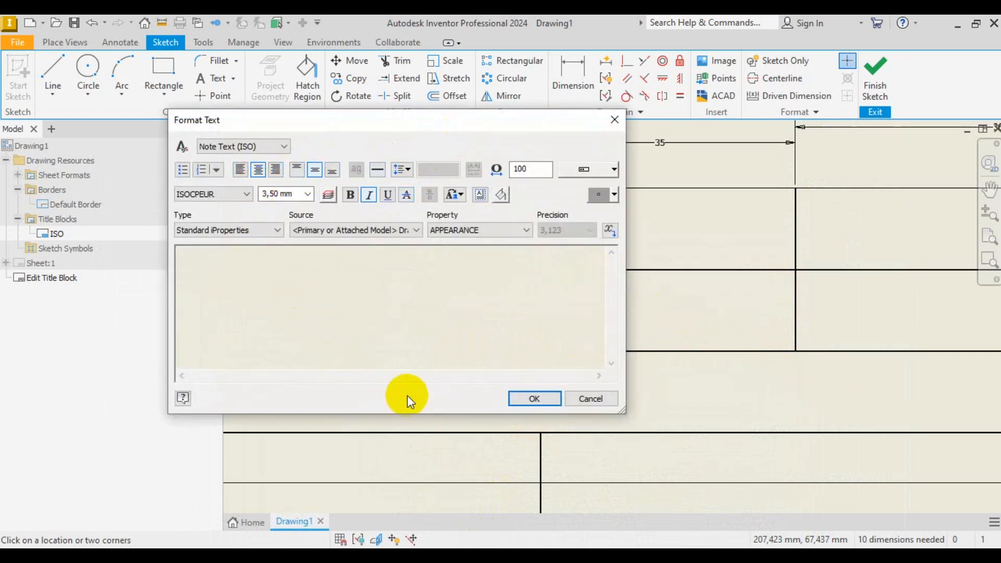
key(Caps_Lock)
key(Caps_Lock)
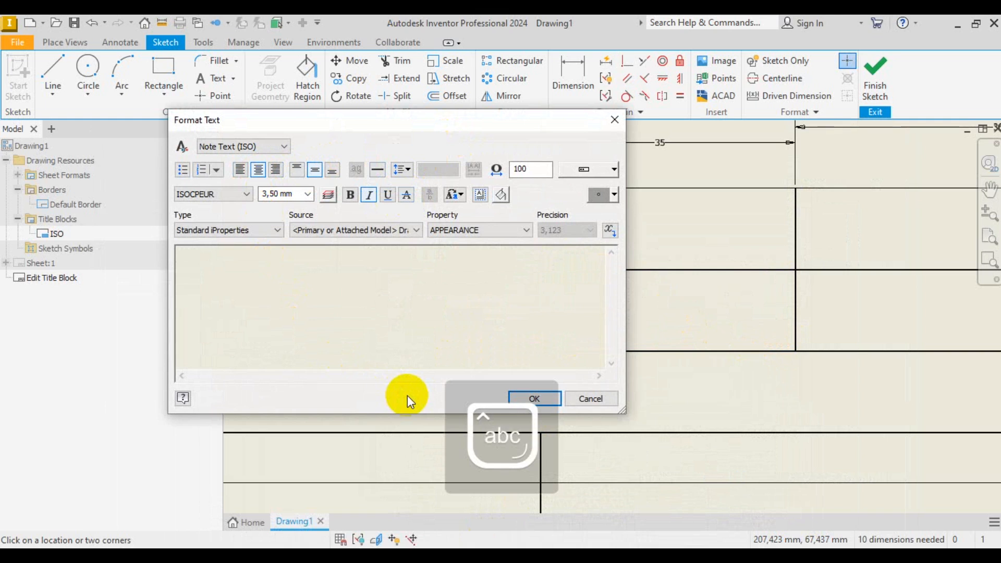
click(291, 284)
key(Caps_Lock)
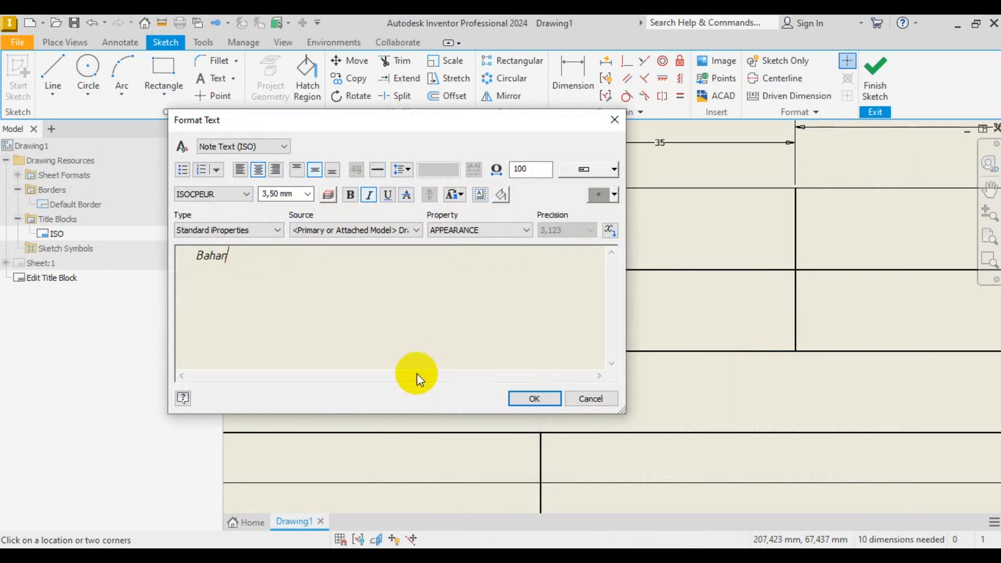
click(521, 399)
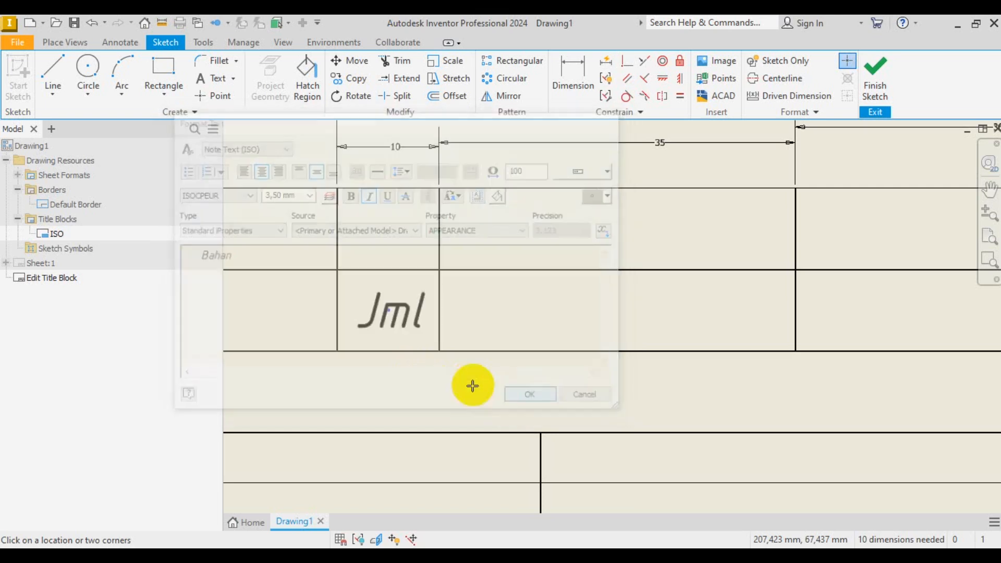
- Add the centred 'Ukuran' label in the next header cell
scroll(712, 317, down, 3)
scroll(526, 312, up, 4)
scroll(526, 312, up, 3)
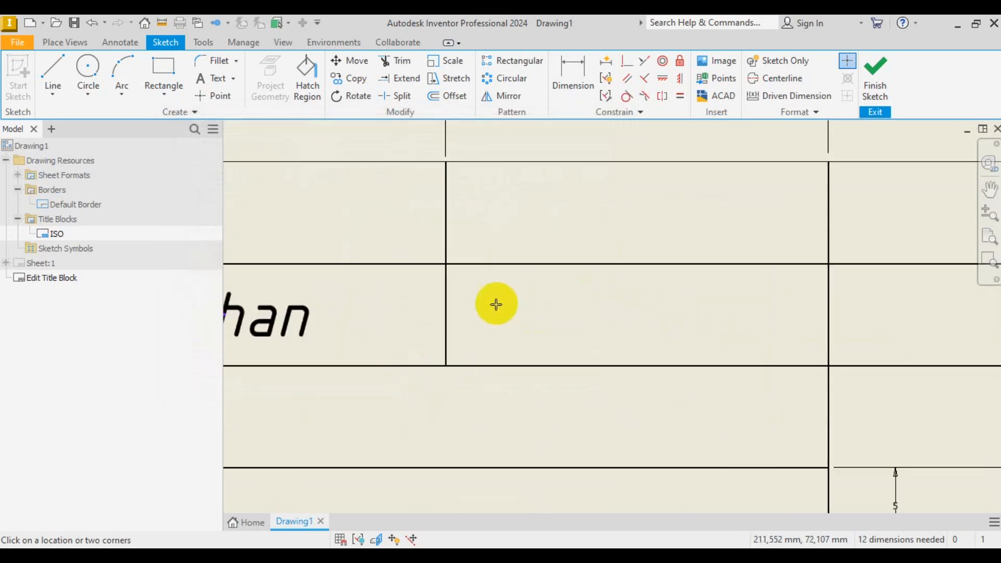
click(450, 266)
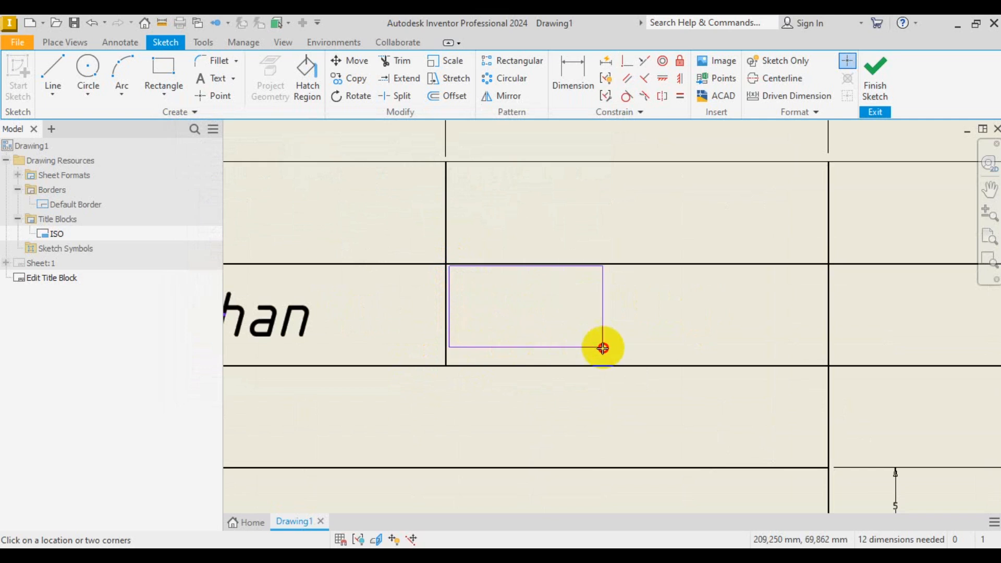
key(Escape)
click(688, 287)
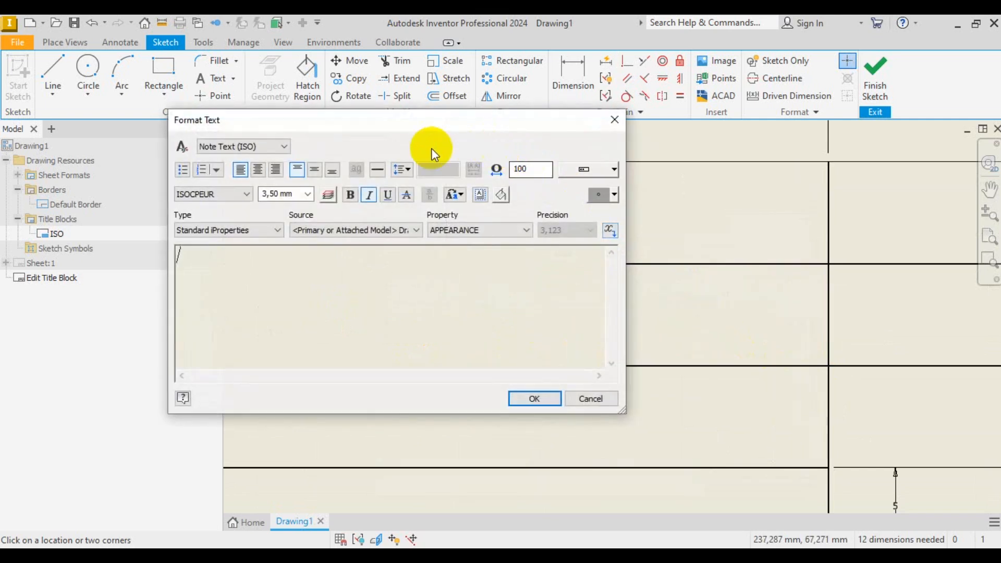
click(314, 170)
click(258, 169)
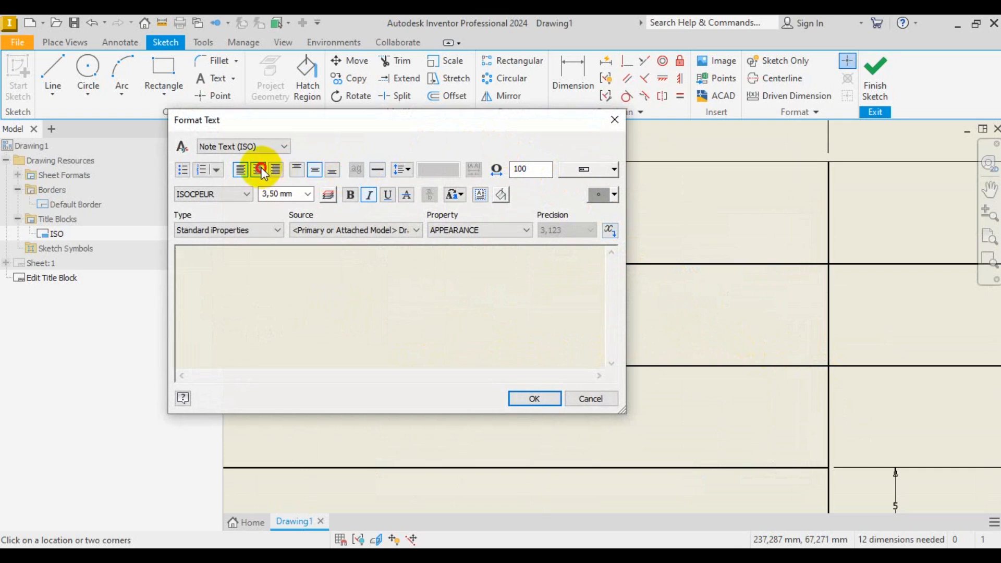
key(Caps_Lock)
text(U)
key(Caps_Lock)
text(kuran)
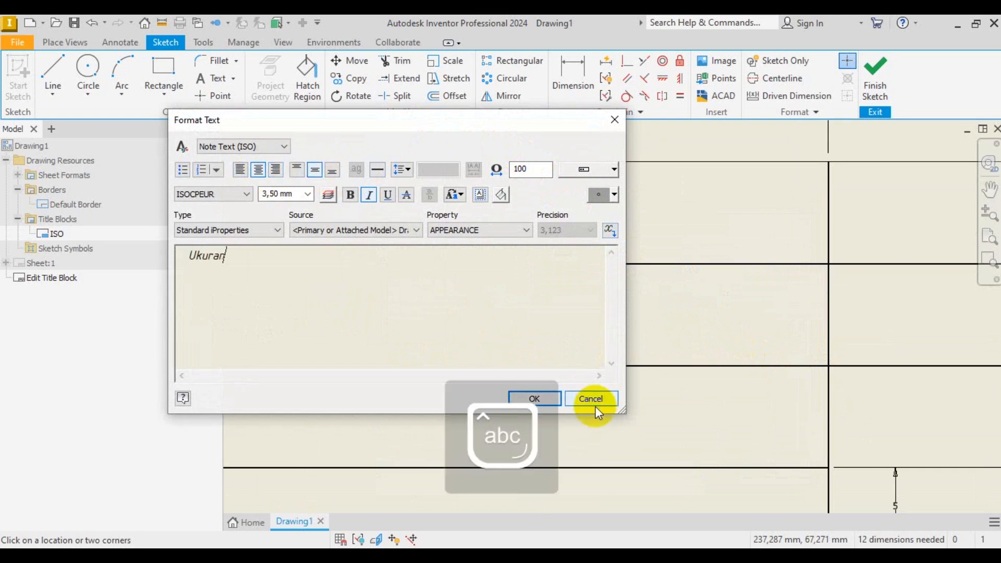
click(533, 398)
- Add the centred 'Keterangan' label in the last header cell
scroll(327, 327, down, 5)
scroll(558, 327, up, 3)
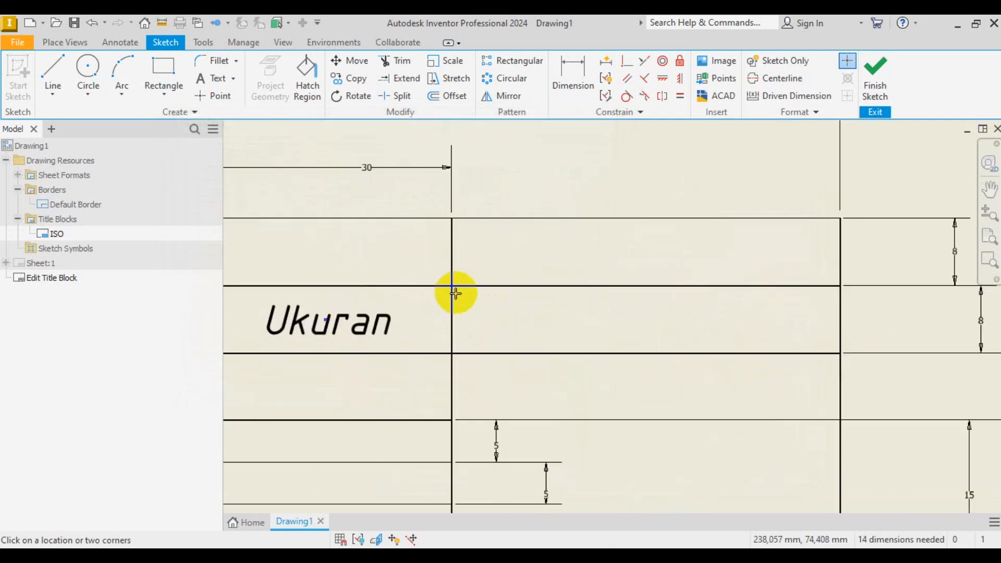
click(455, 288)
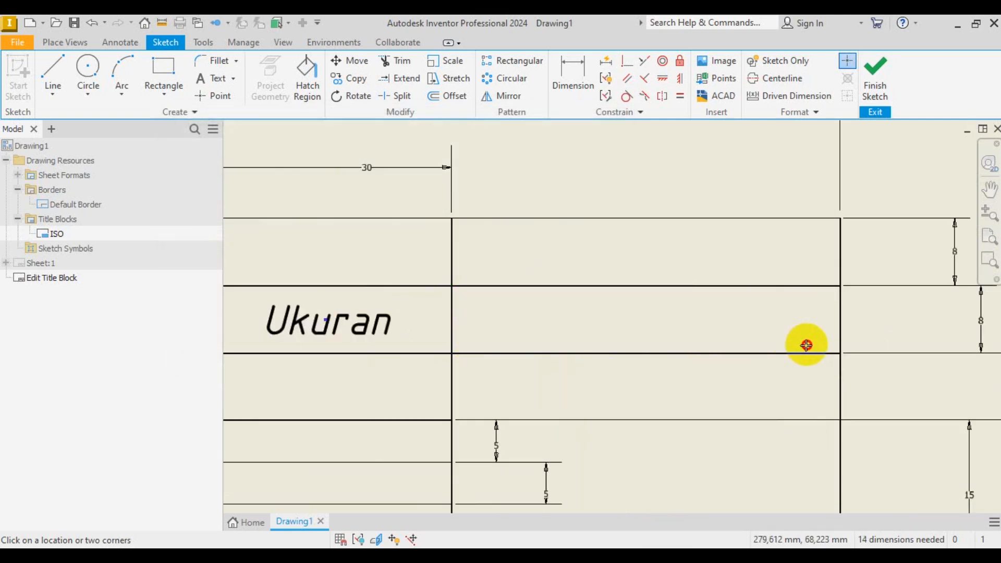
click(838, 352)
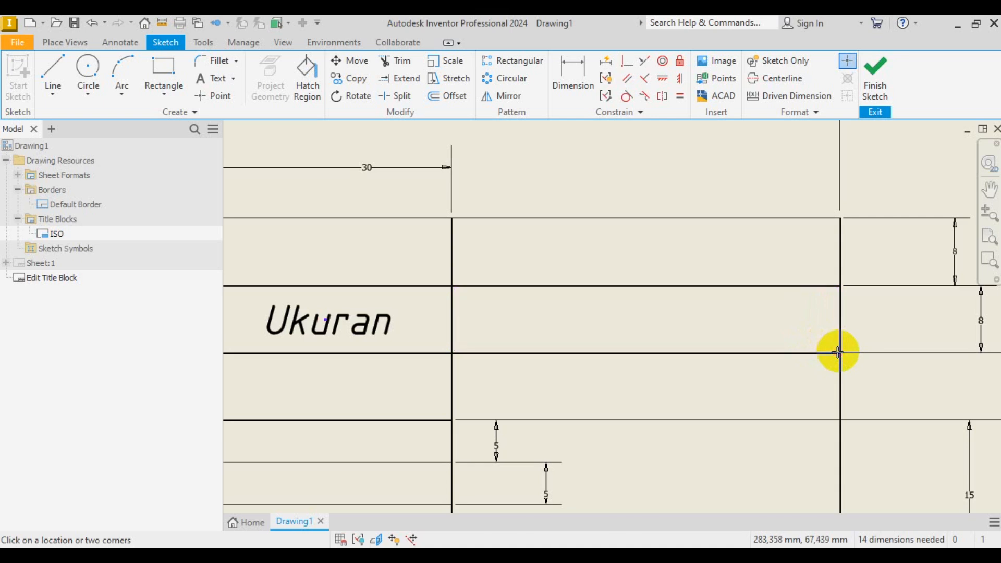
click(315, 170)
click(258, 170)
key(Caps_Lock)
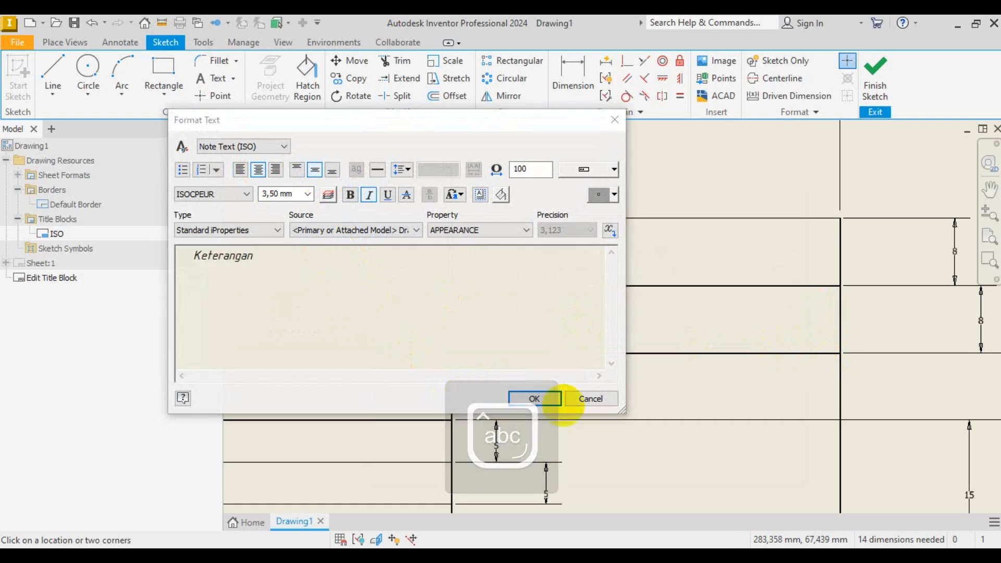
click(535, 399)
scroll(711, 365, down, 5)
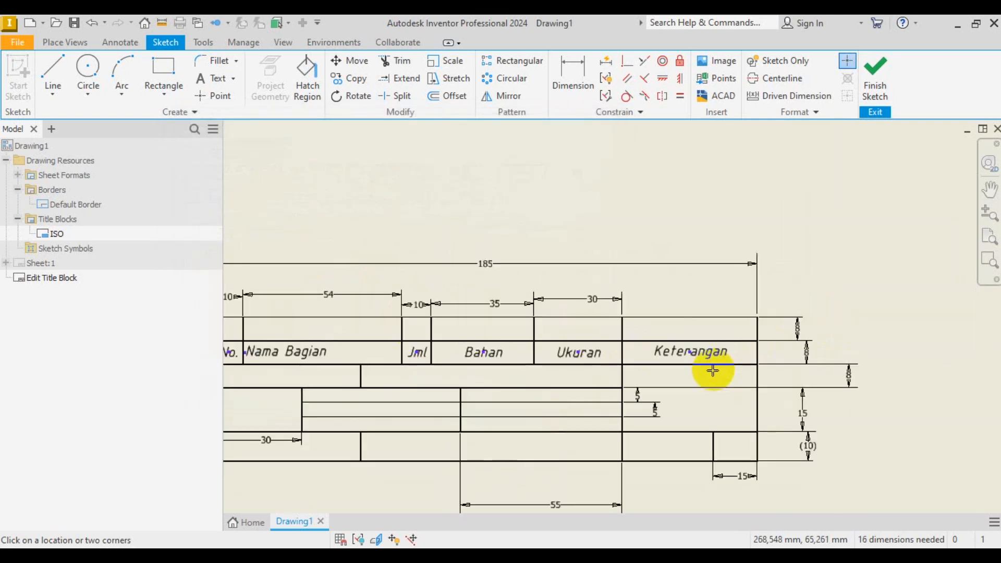
- Add the label 'Kekasaran dalam mm' in the cell below No. and Nama Bagian
scroll(459, 364, up, 1)
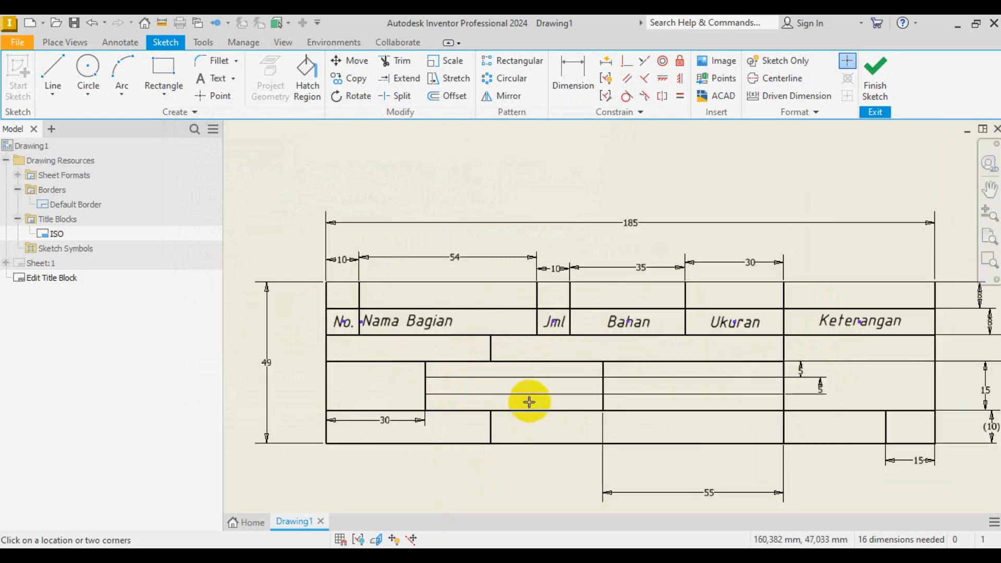
key(alt+Tab)
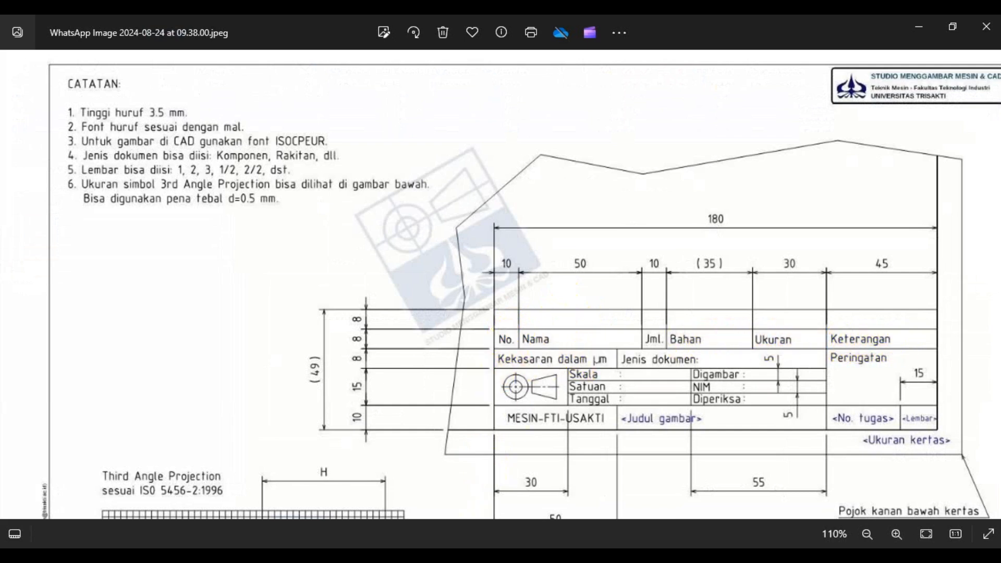
key(alt+Tab)
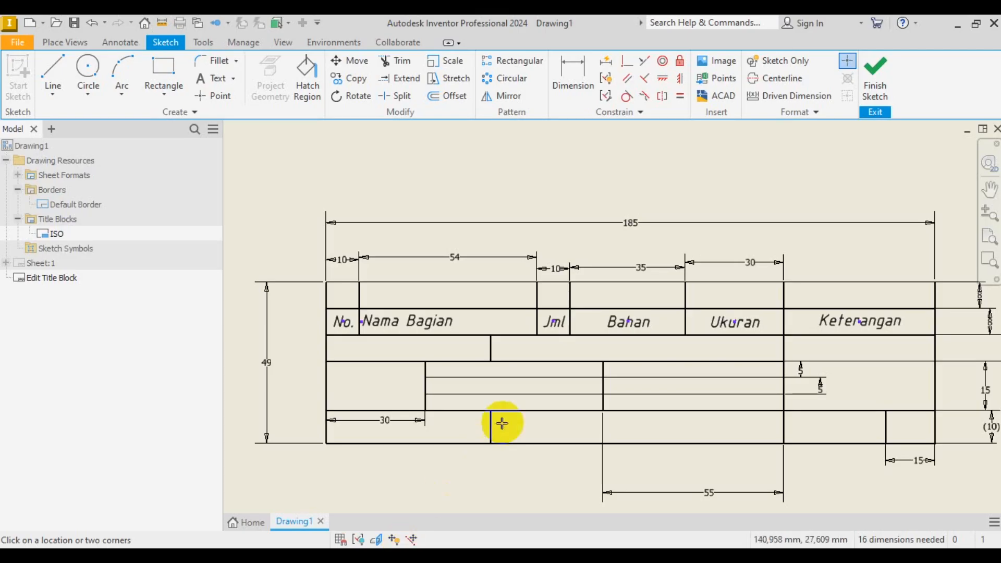
click(346, 352)
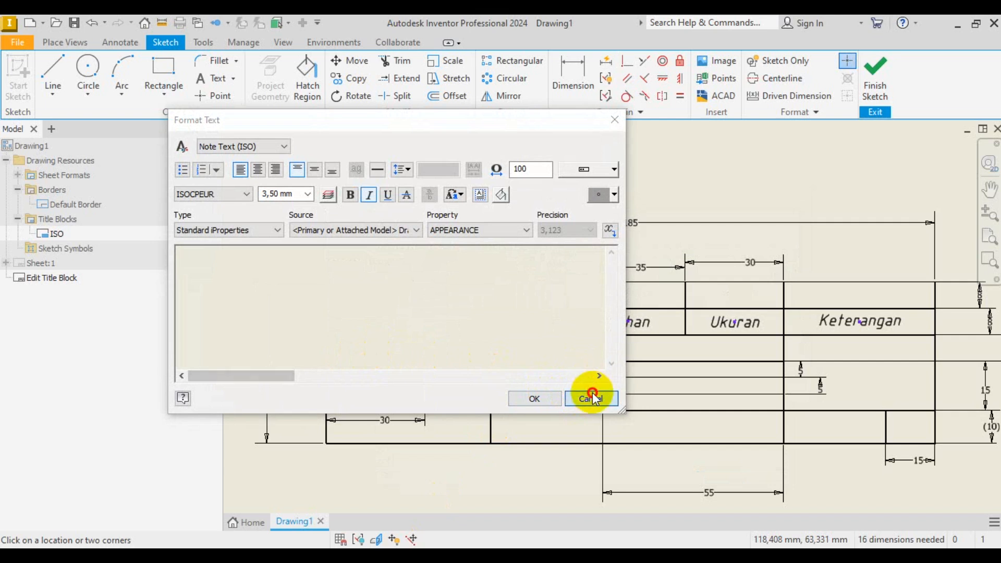
click(590, 397)
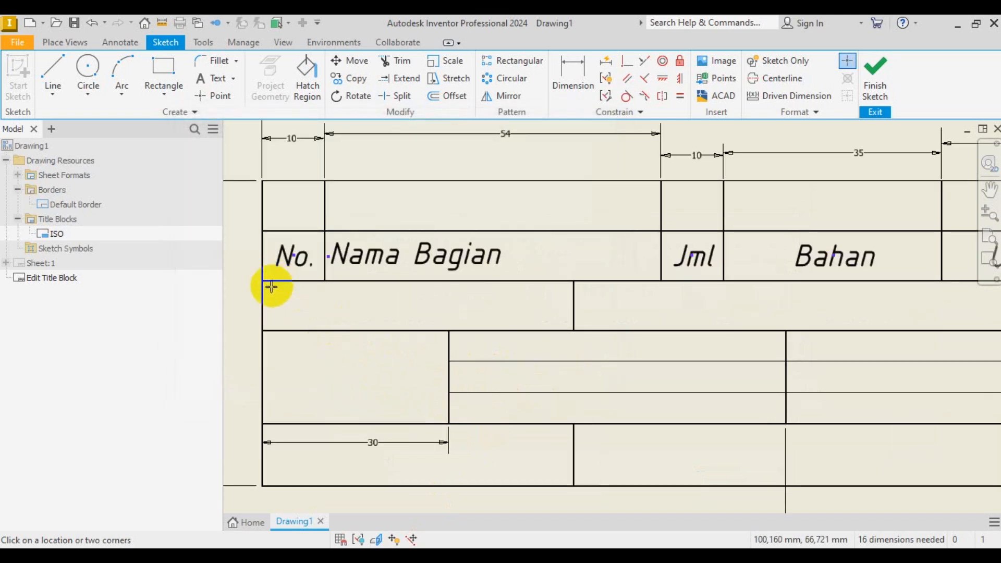
scroll(270, 295, up, 3)
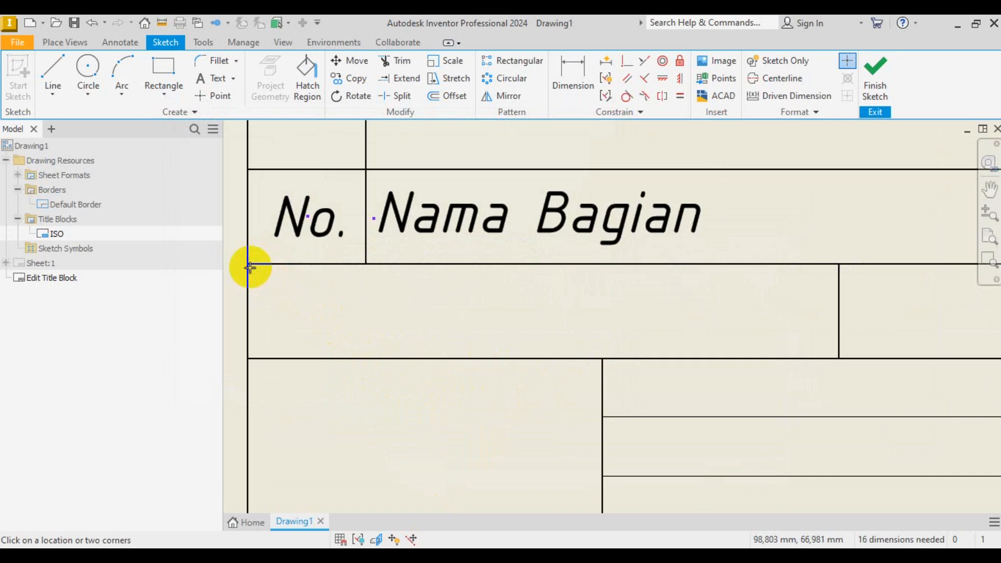
click(394, 539)
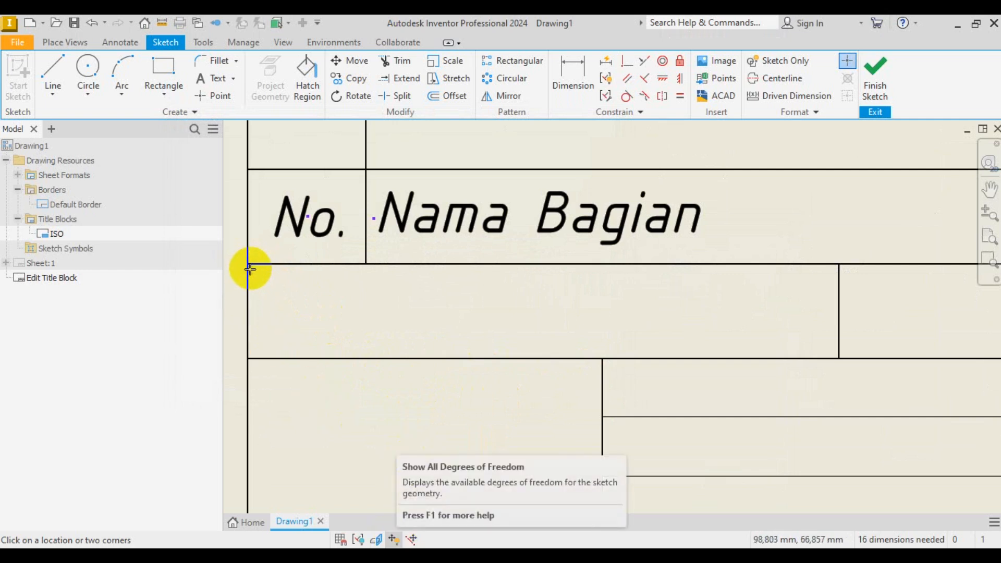
click(250, 266)
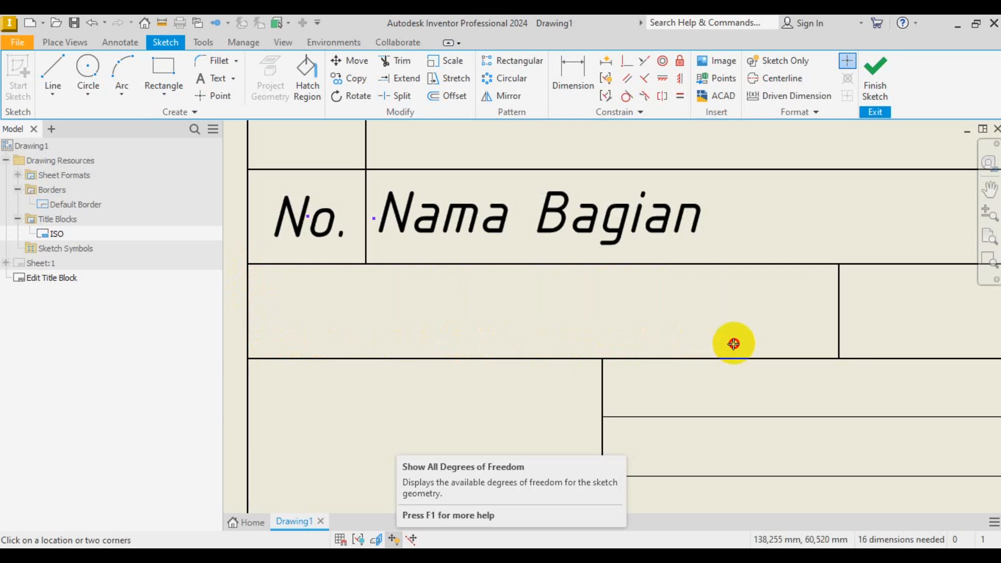
click(837, 351)
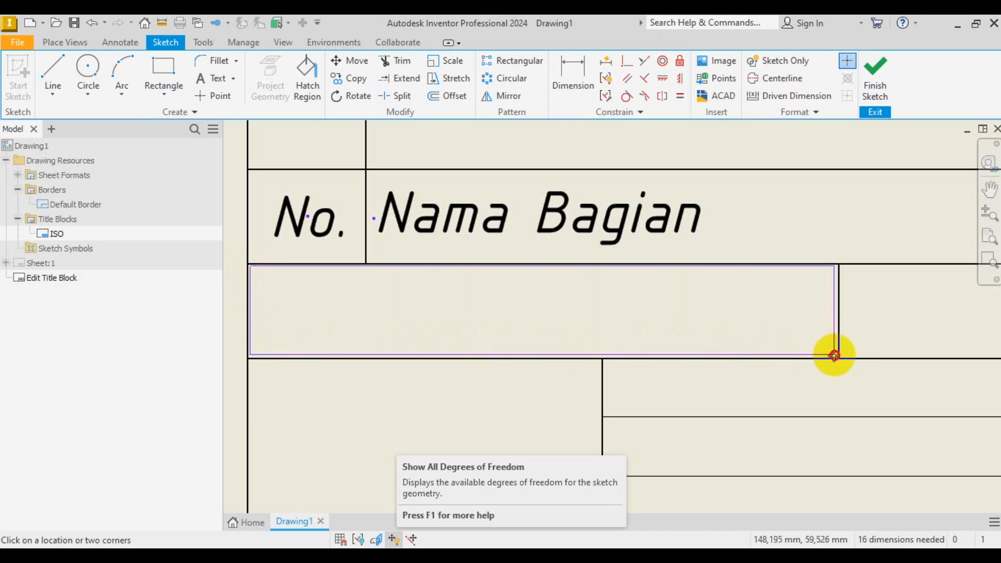
click(835, 355)
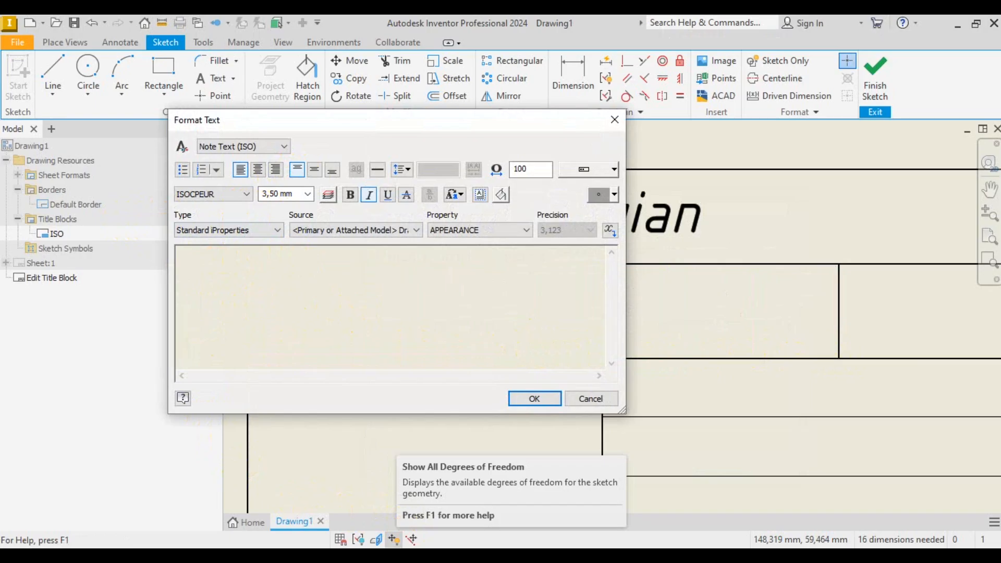
click(447, 444)
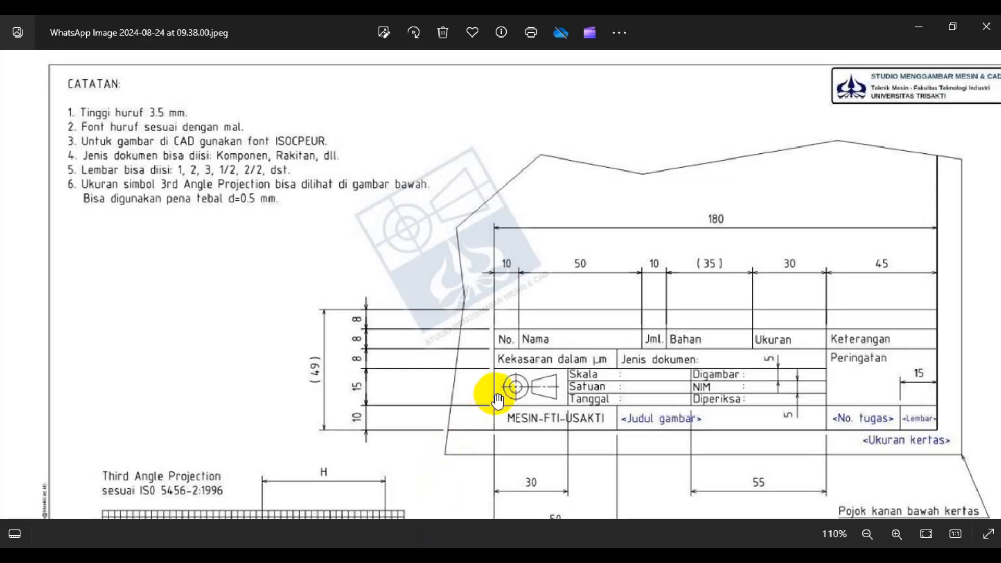
click(430, 547)
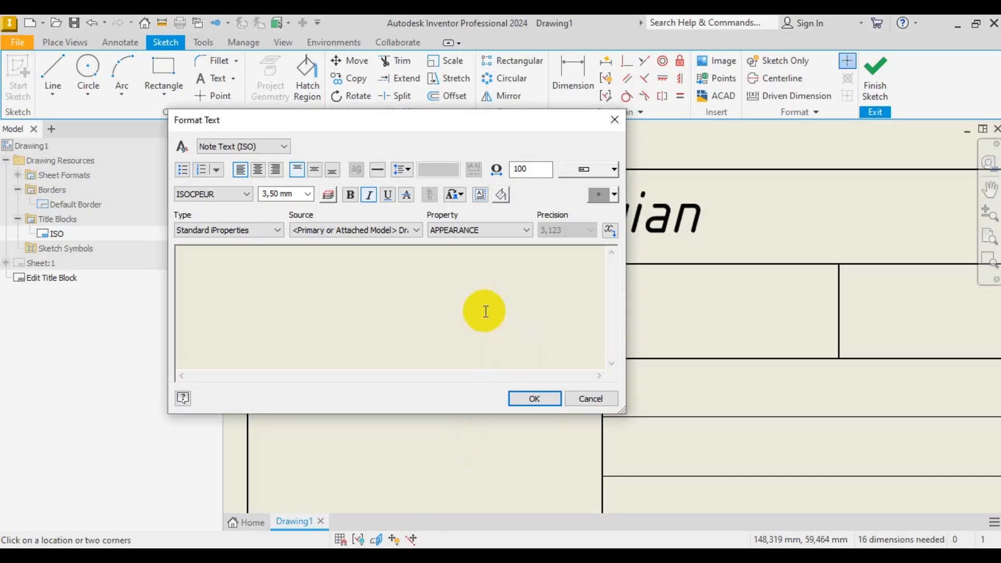
key(Caps_Lock)
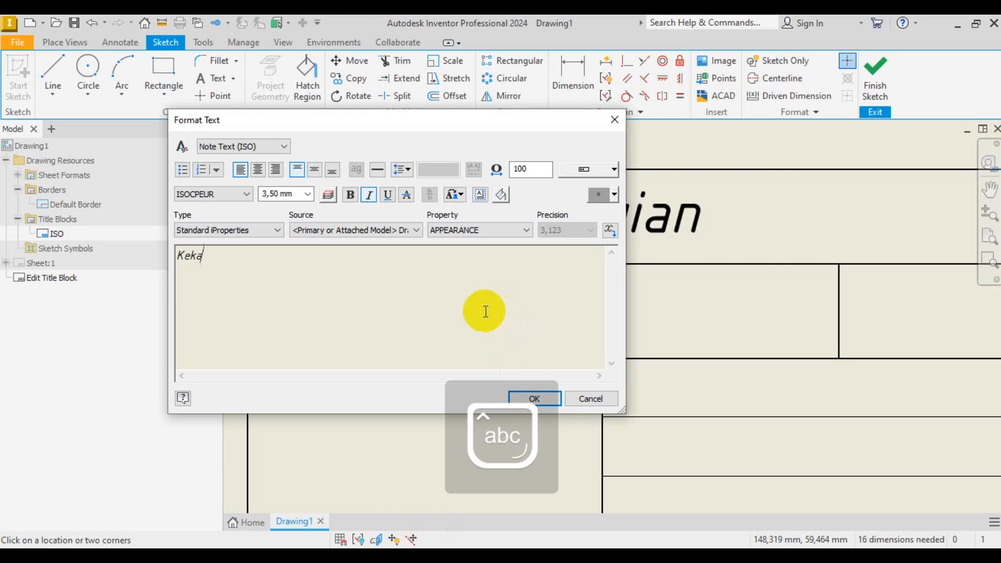
text(an dalam)
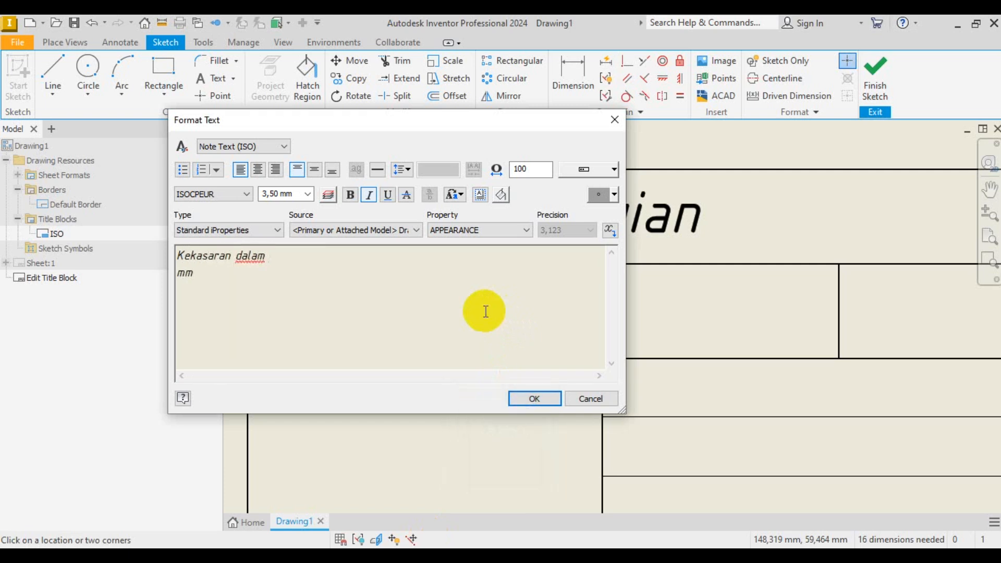
click(535, 398)
- Edit the Kekasaran dalam mm label so it is vertically centred in its cell
scroll(375, 331, up, 2)
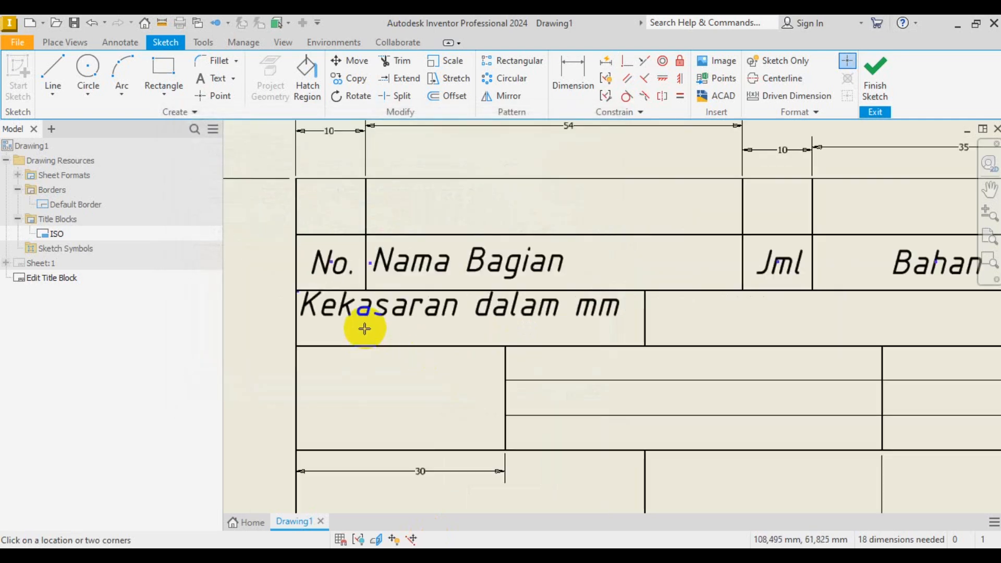
right_click(470, 338)
click(524, 340)
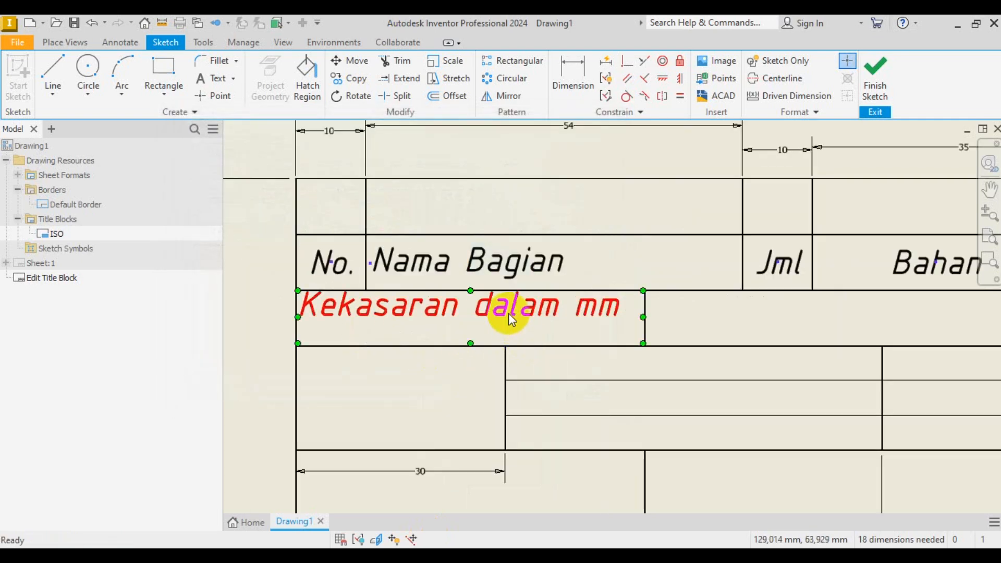
double_click(508, 313)
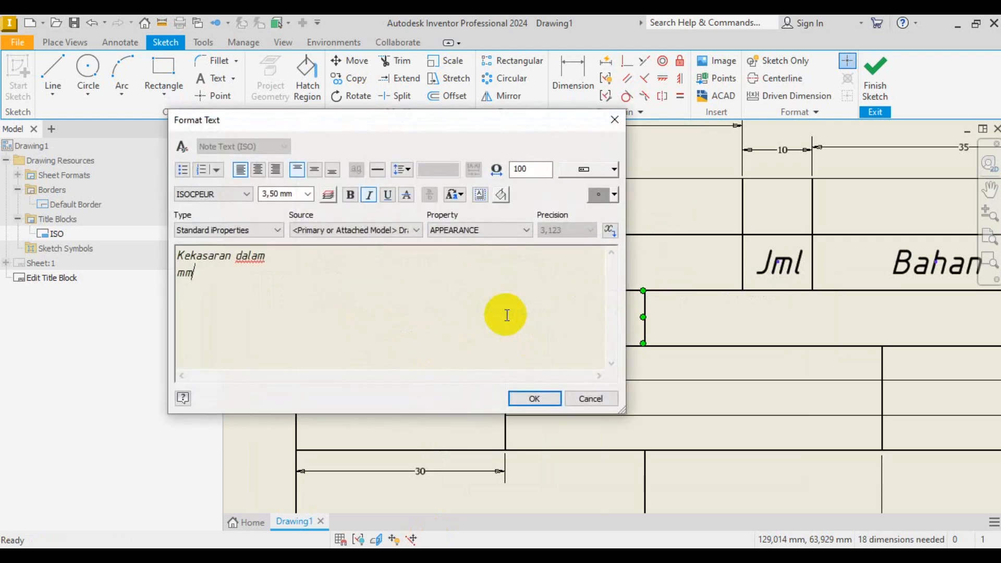
drag(508, 313, 127, 250)
click(316, 171)
click(537, 398)
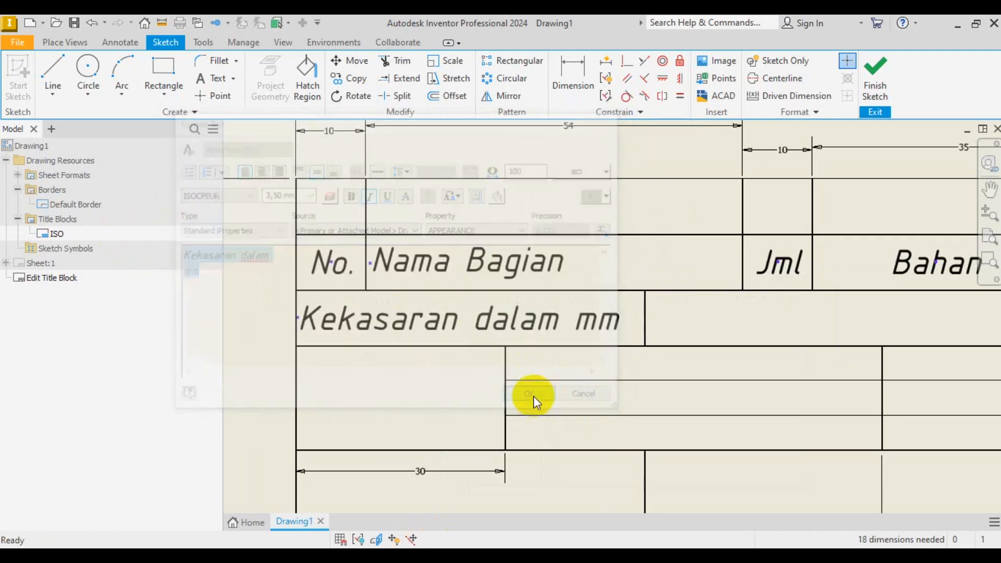
scroll(306, 311, down, 3)
scroll(544, 315, up, 3)
scroll(504, 317, down, 5)
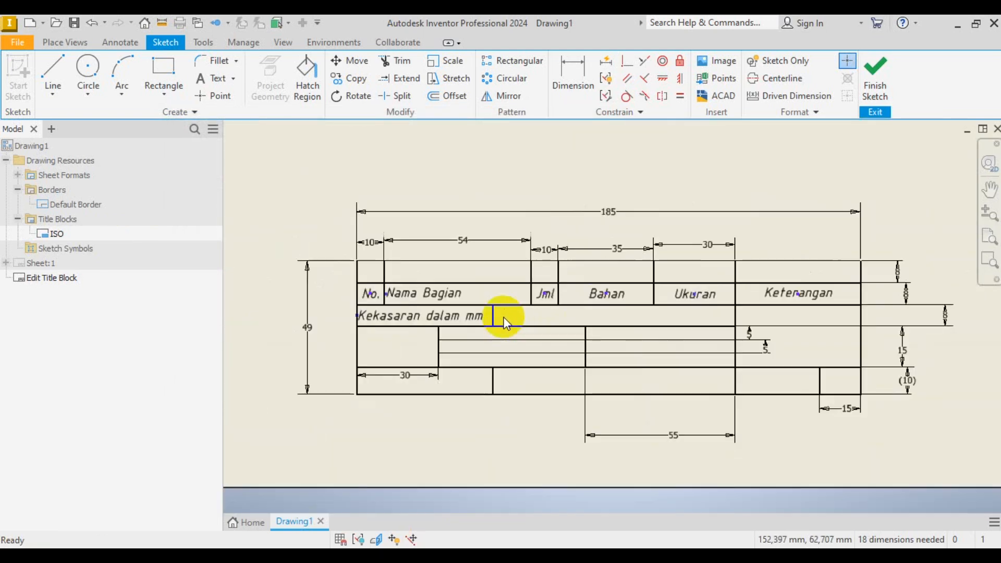
- Add the label 'Jenis Dokumen :' in the cell beside Kekasaran dalam mm
click(493, 557)
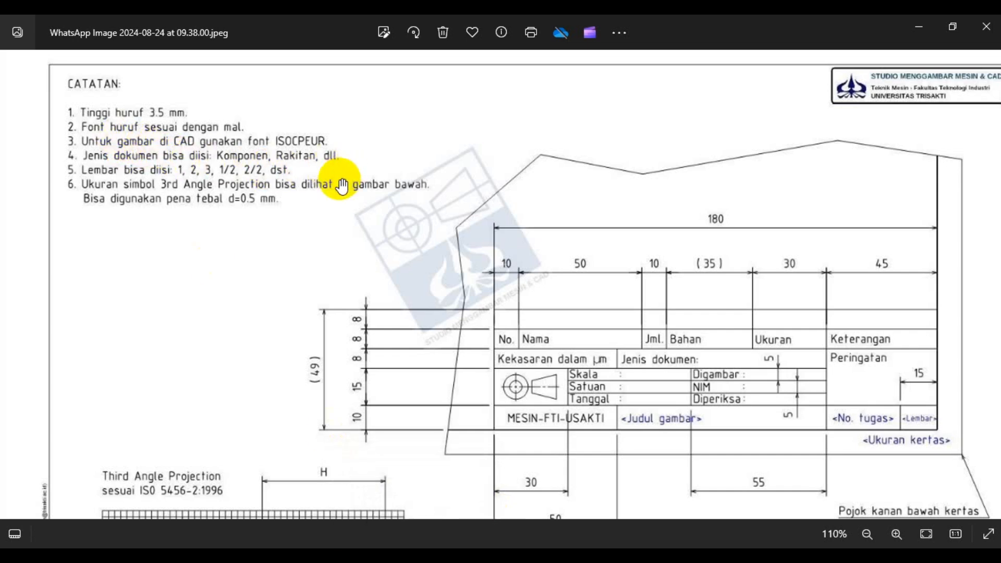
click(443, 556)
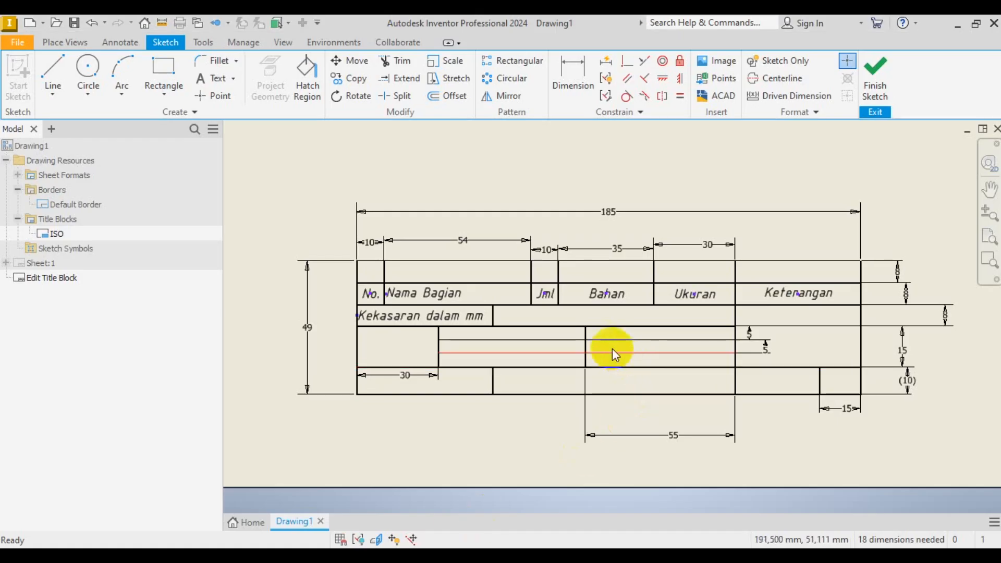
scroll(600, 343, up, 3)
click(441, 556)
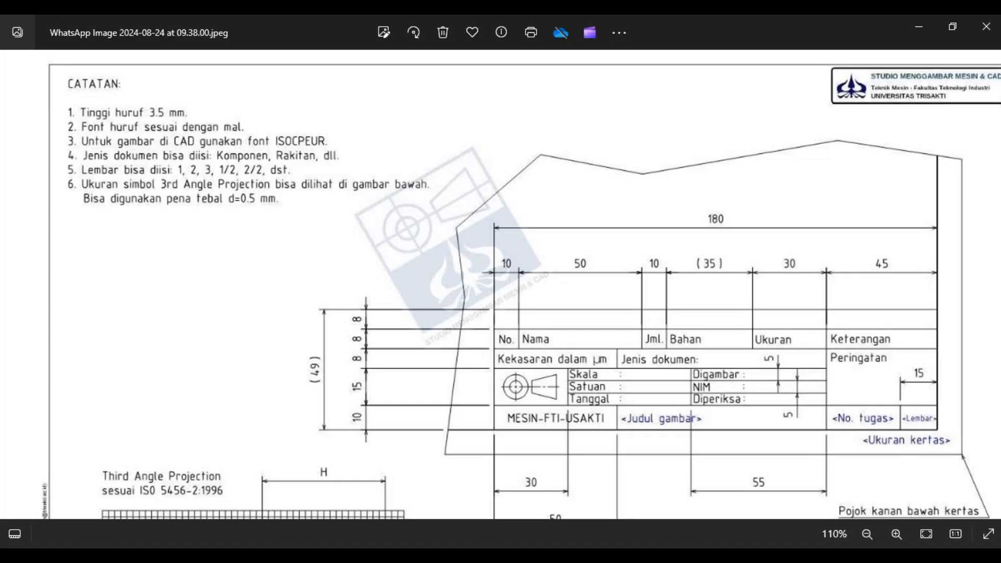
click(441, 556)
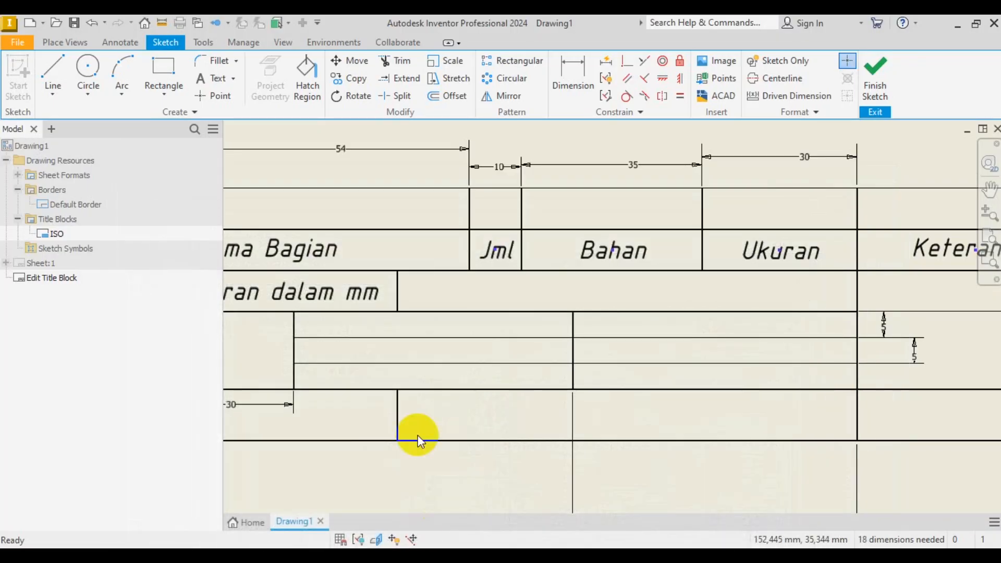
click(203, 79)
drag(401, 272, 855, 312)
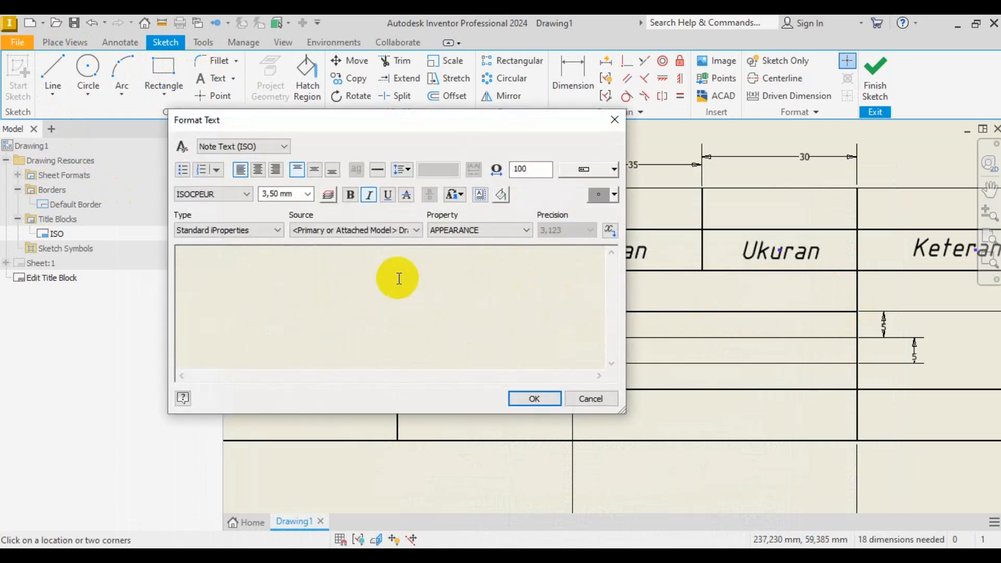
key(Caps_Lock)
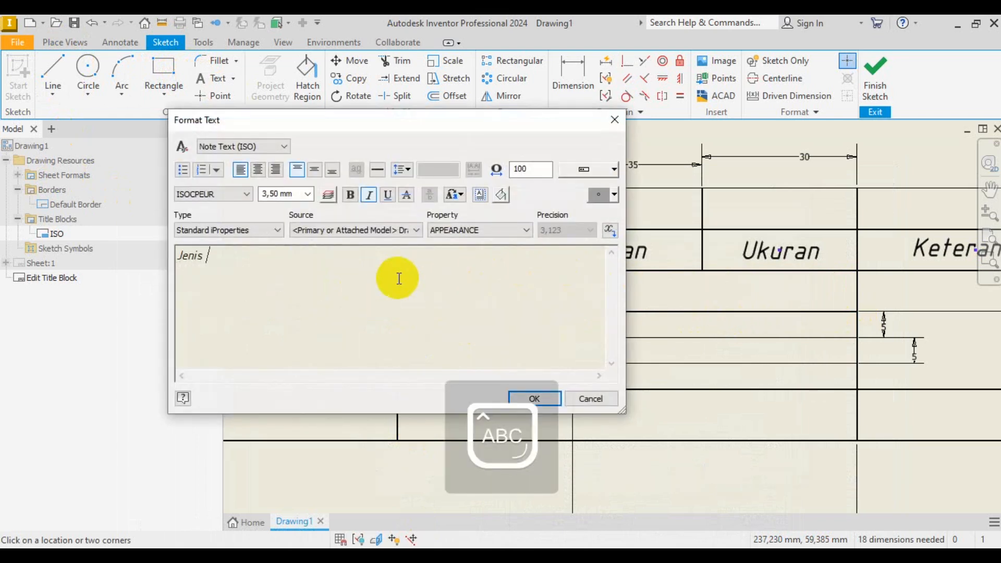
text(Jenis Dokumen :)
click(535, 399)
- End text placement and reopen the Jenis Dokumen : label, closing it unchanged
right_click(459, 405)
click(506, 403)
click(510, 296)
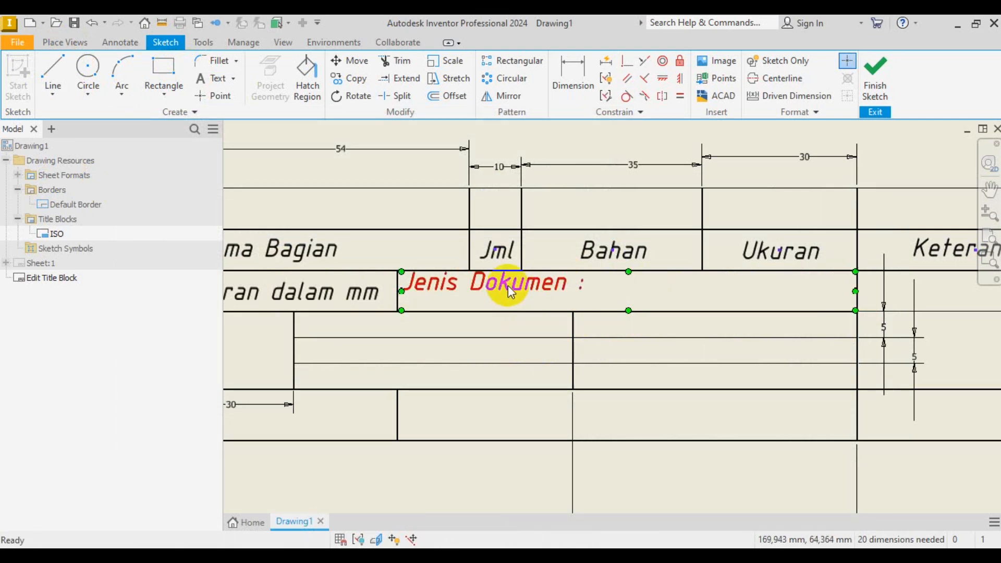
double_click(488, 306)
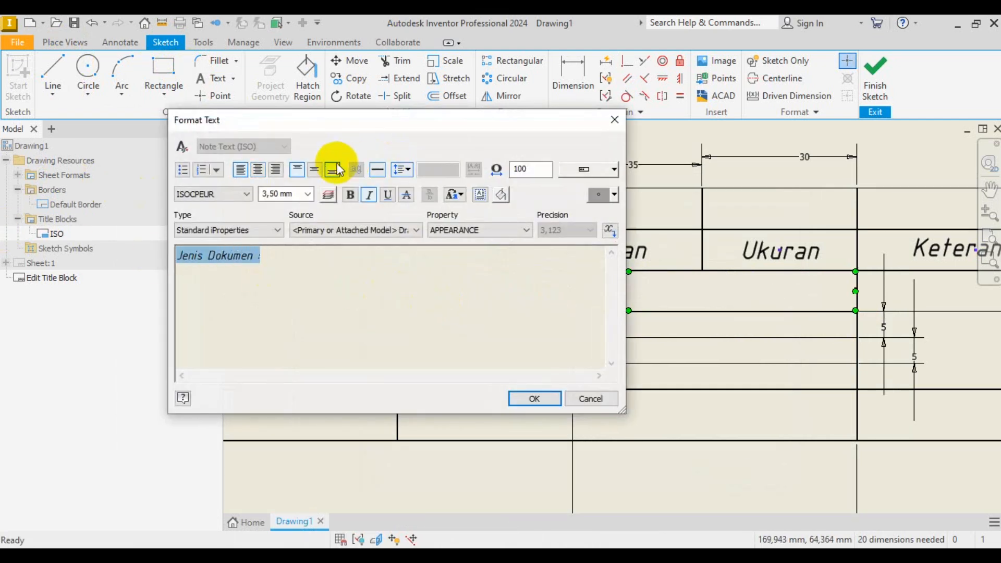
click(535, 399)
scroll(547, 402, down, 4)
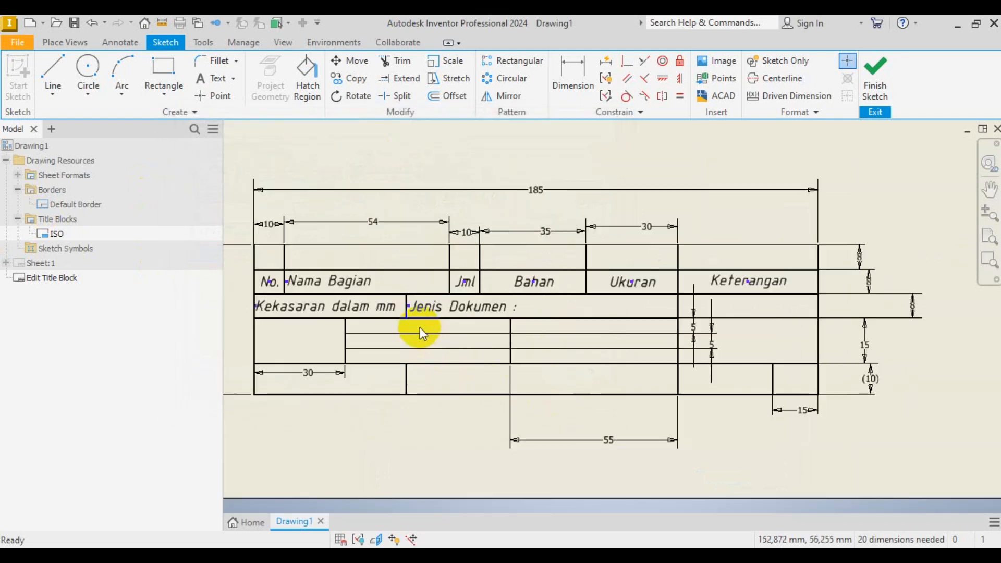
- Add the label 'Peringatan', vertically centred, in the cell below Keterangan
scroll(725, 314, up, 4)
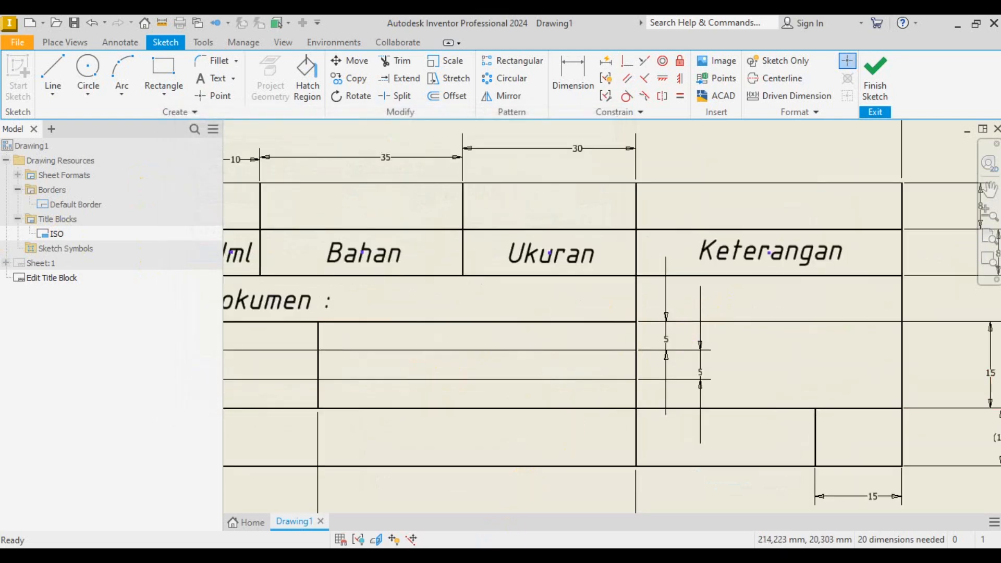
key(alt+Tab)
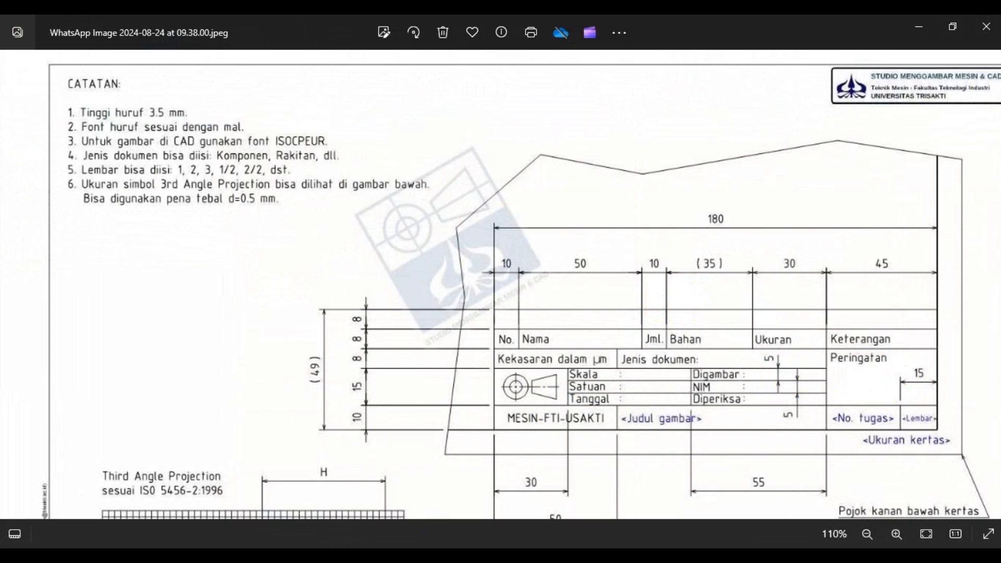
key(alt+Tab)
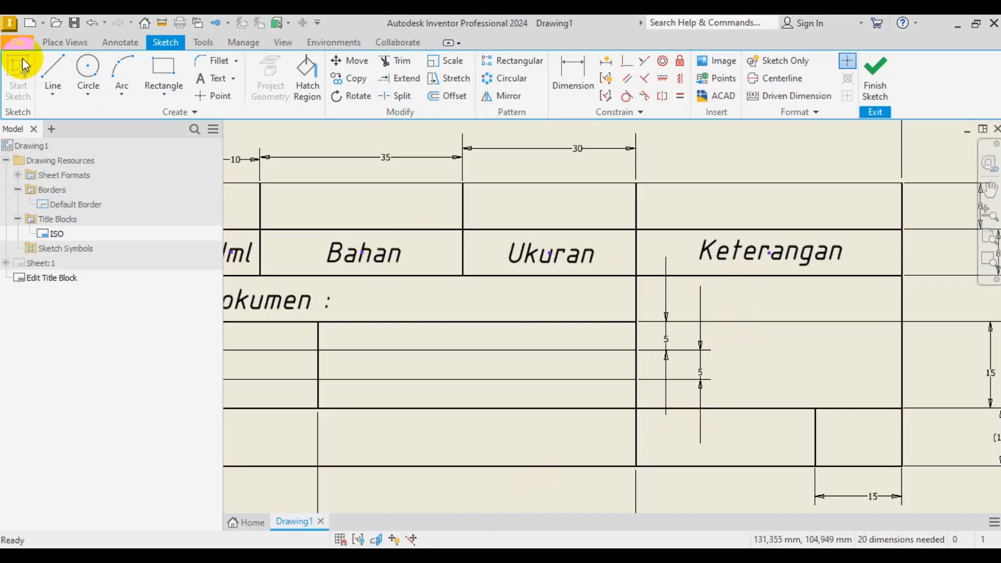
click(210, 77)
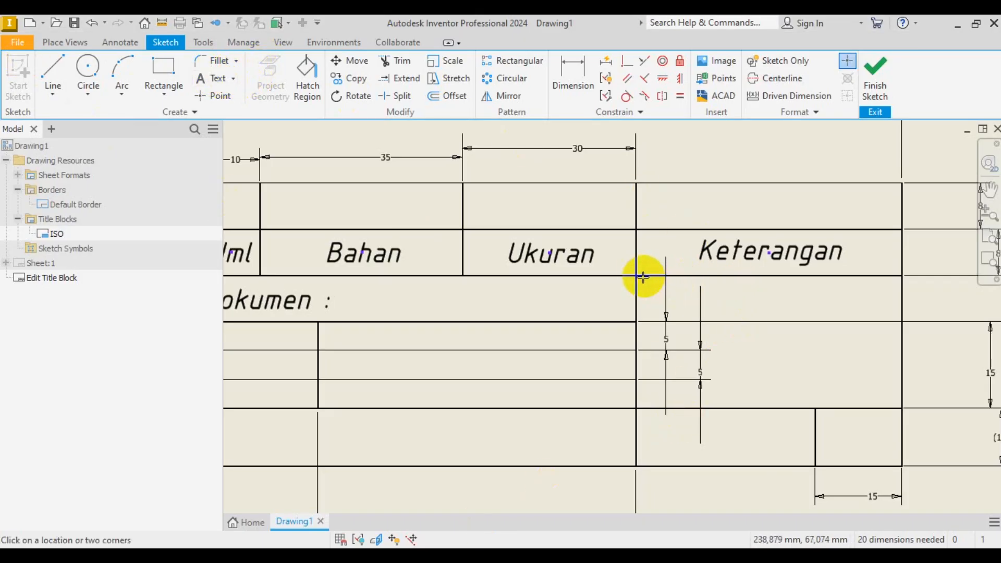
drag(641, 279, 898, 321)
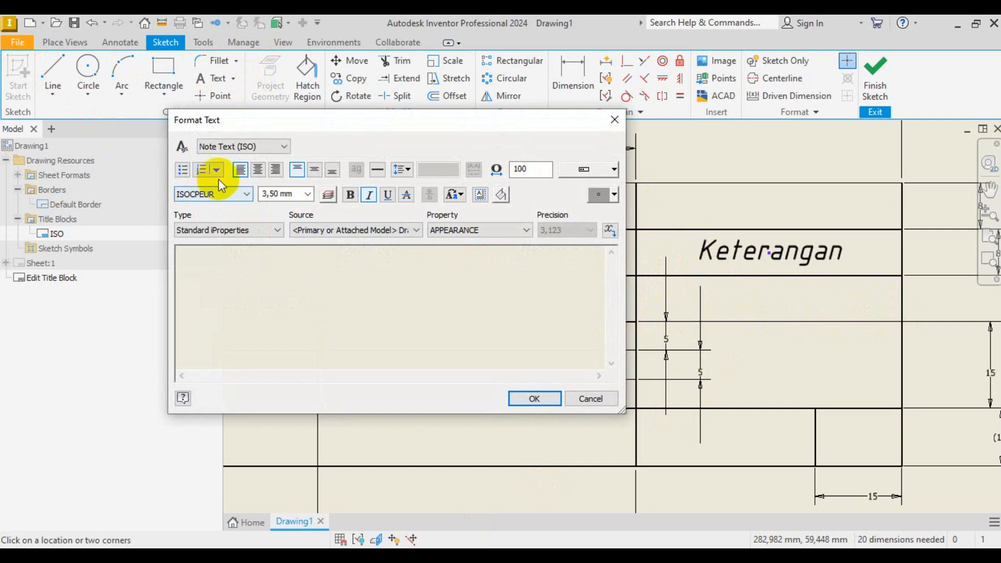
click(314, 169)
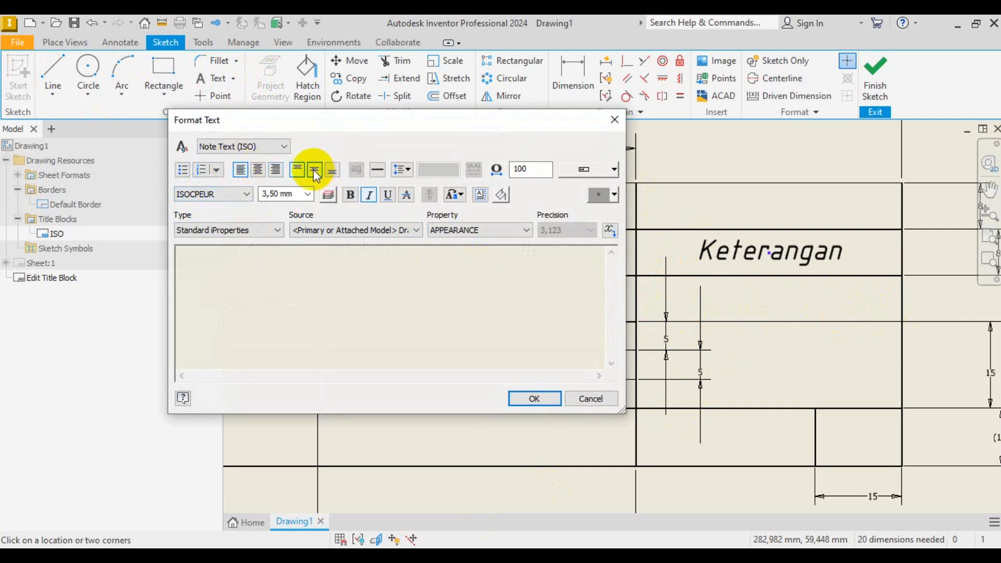
key(Caps_Lock)
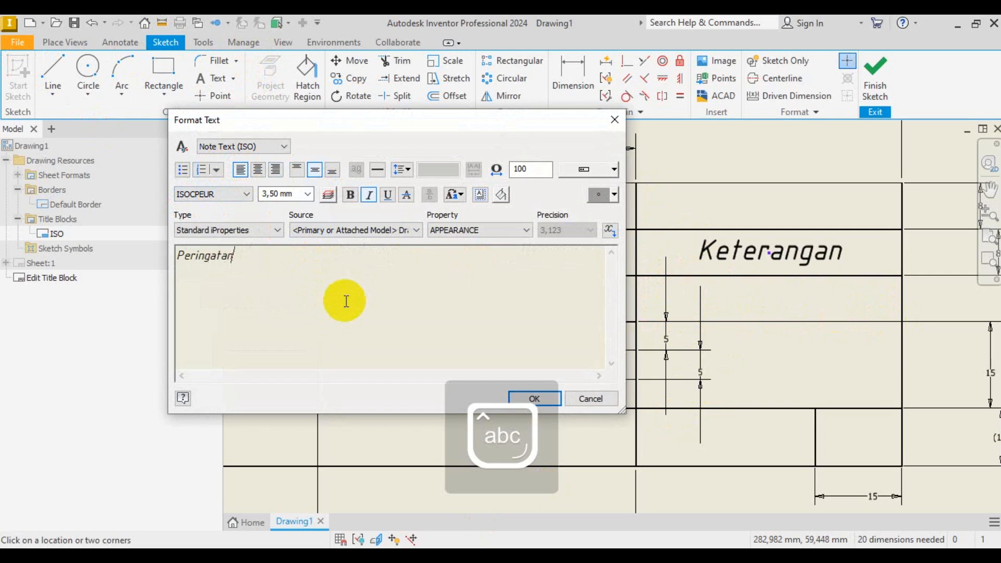
click(531, 397)
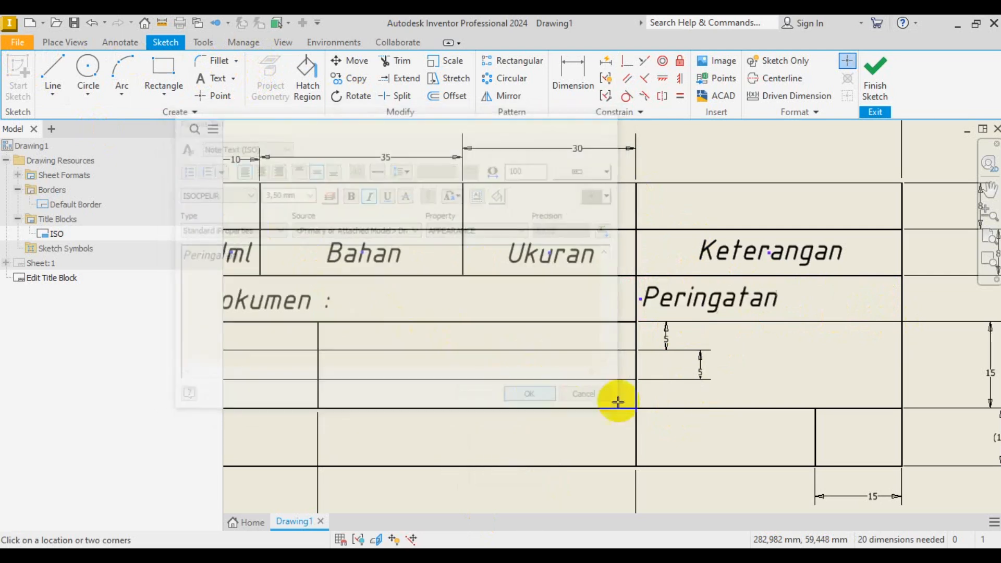
- Bring the reference title-block image back into view
scroll(766, 343, down, 4)
scroll(509, 340, up, 2)
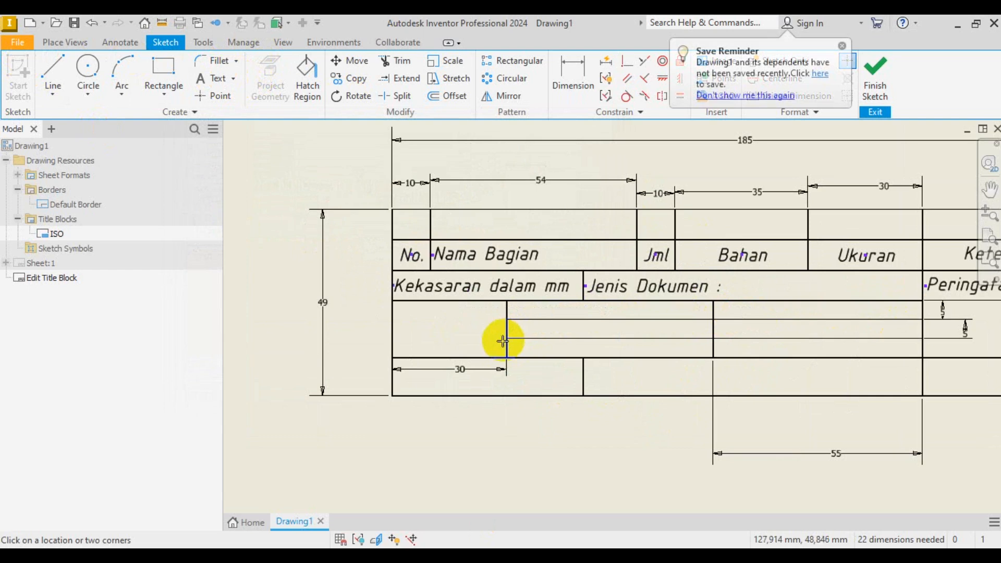
scroll(658, 362, up, 3)
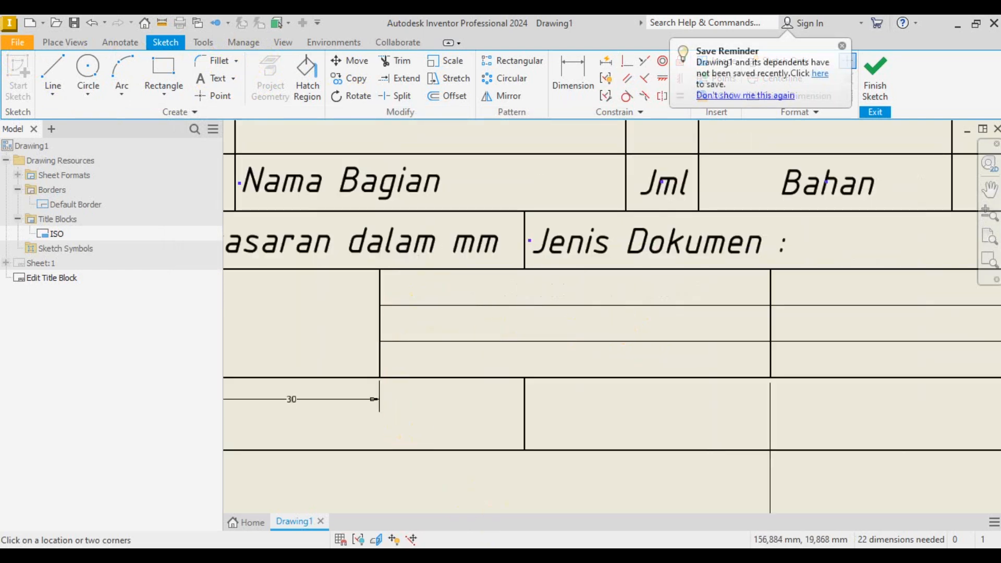
mouse_move(420, 556)
click(420, 474)
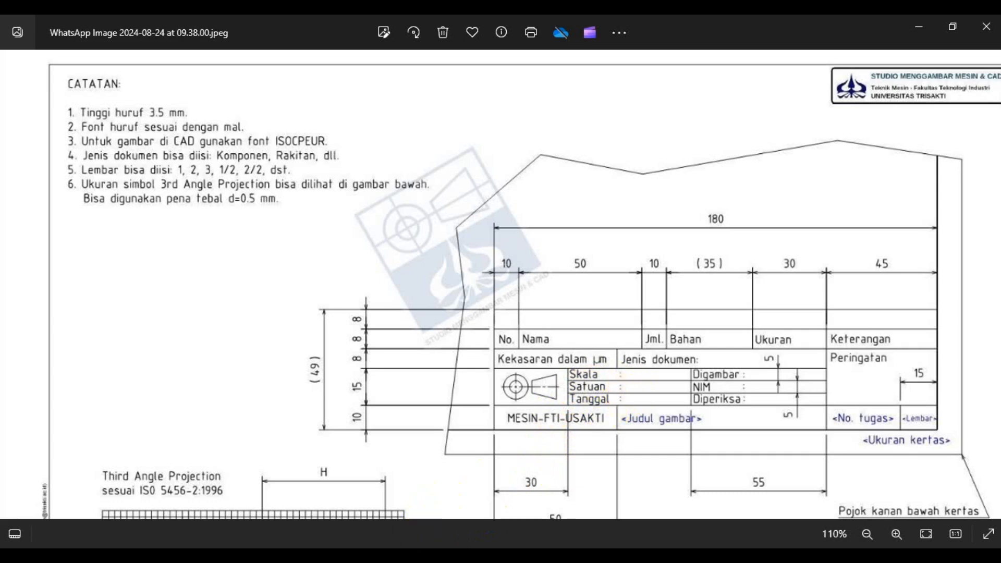
- Label the top two thin rows of the middle cell 'Skala' and 'Satuan', vertically centred
click(459, 556)
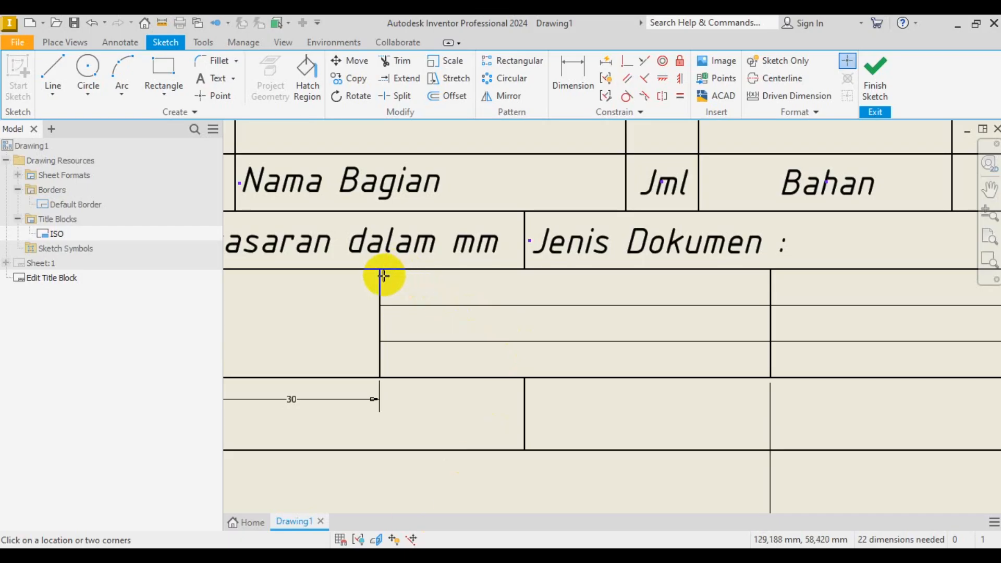
drag(383, 271, 524, 304)
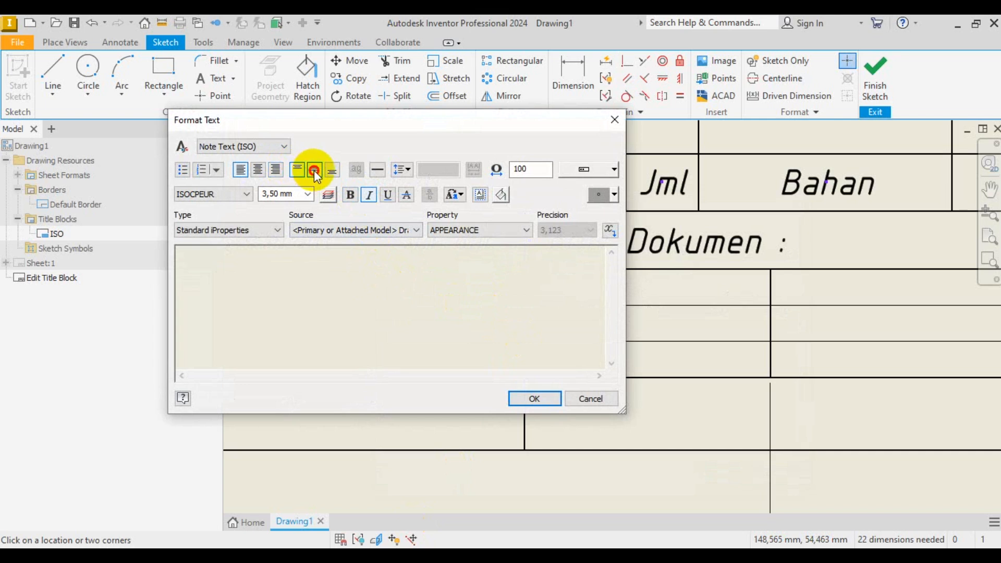
text(Skala)
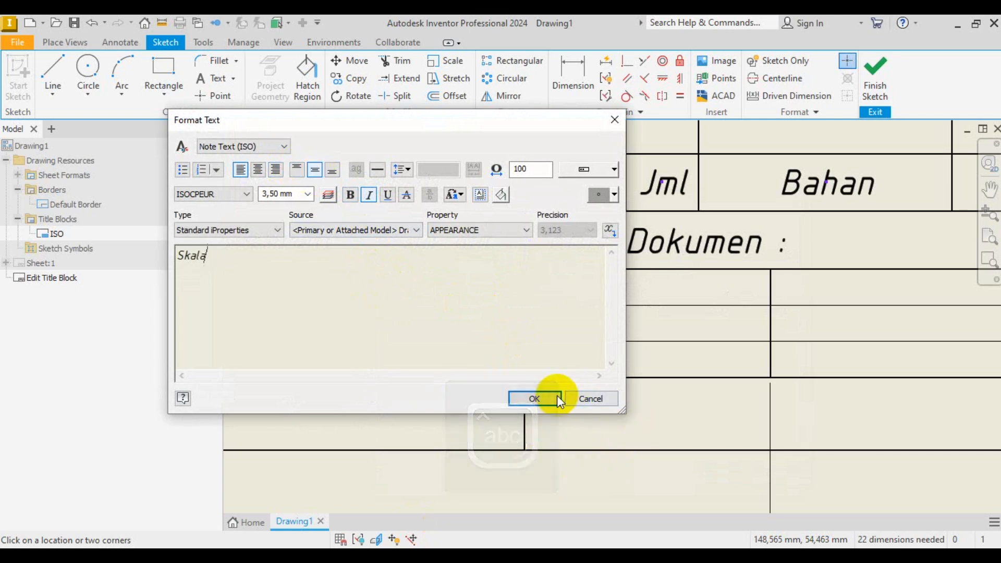
click(535, 399)
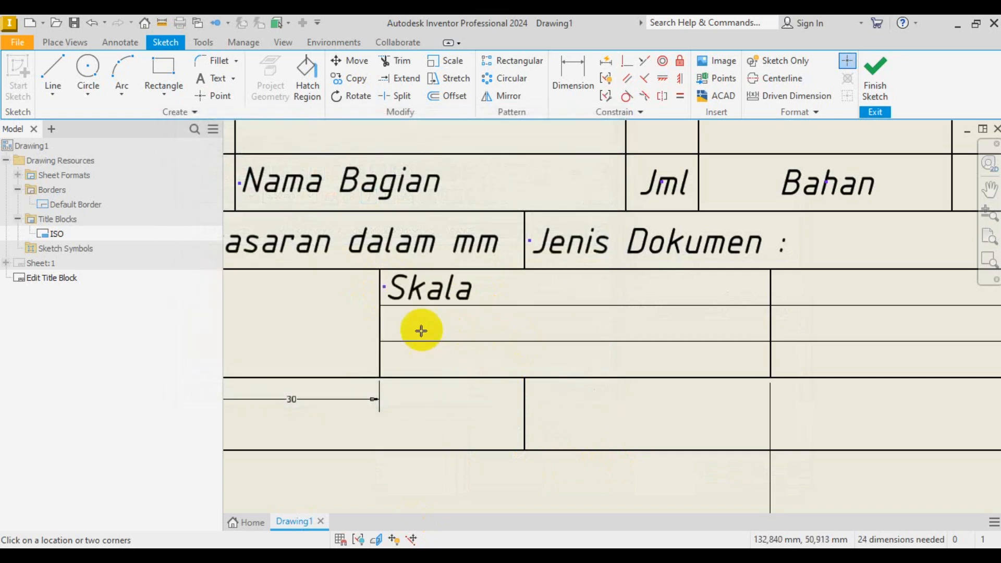
drag(382, 306, 521, 341)
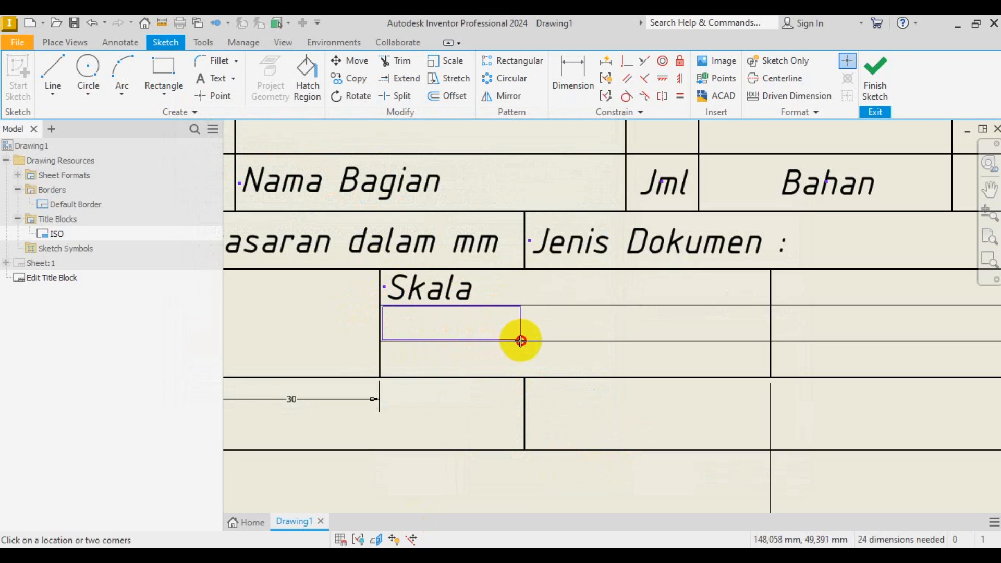
drag(523, 342, 510, 331)
click(315, 169)
text(Satuan)
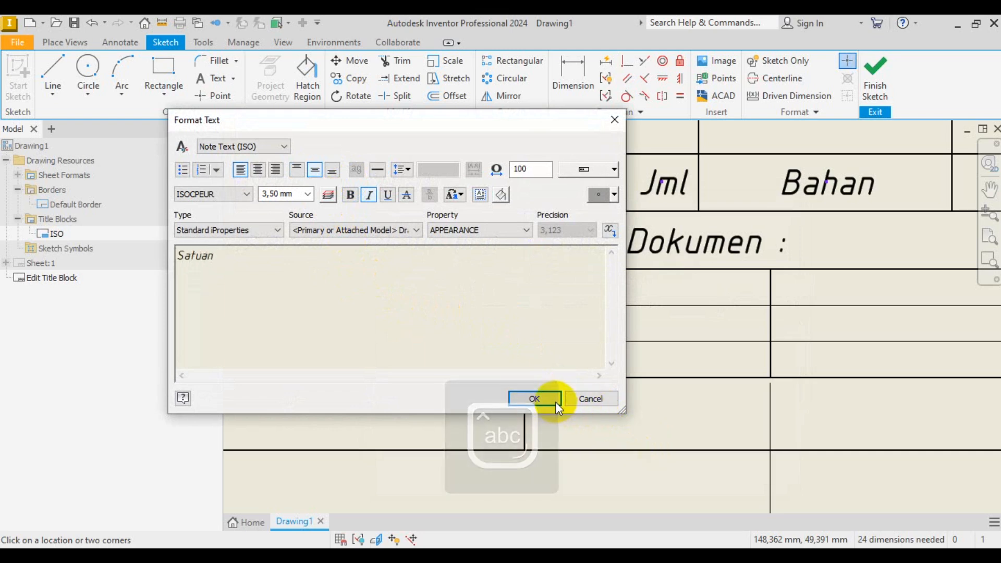
click(532, 399)
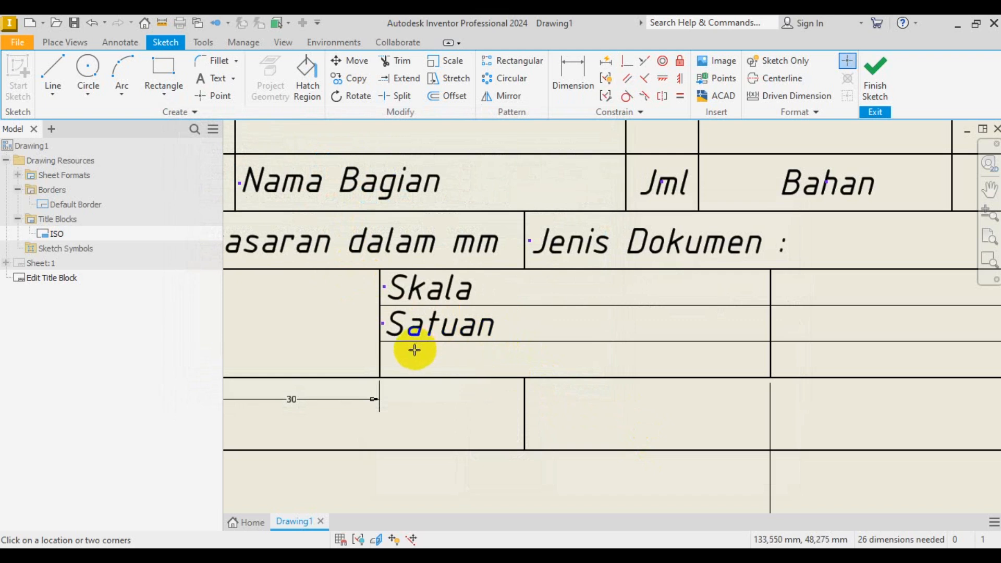
- Label the third row 'Tanggal' and finish placing text
drag(383, 343, 524, 376)
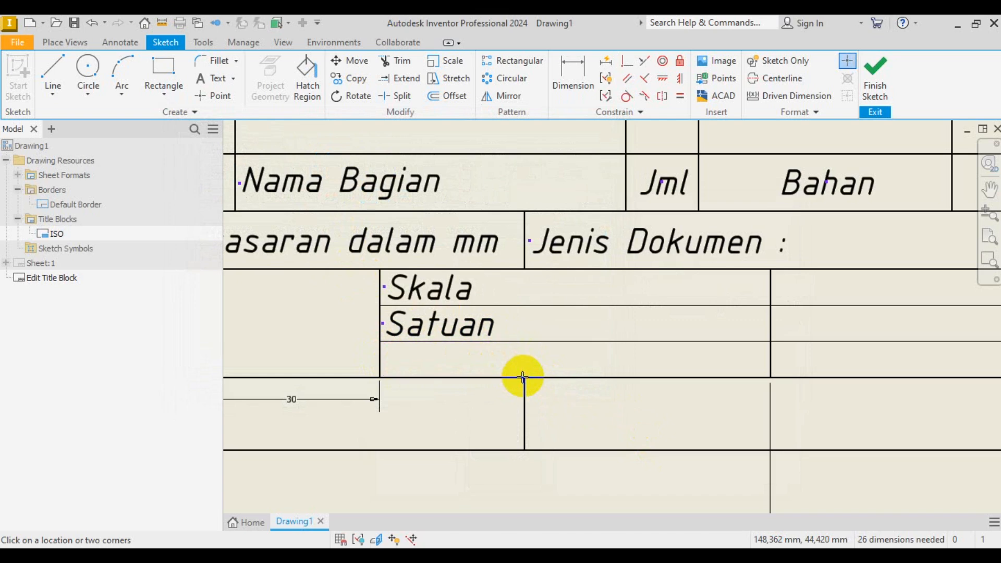
key(Caps_Lock)
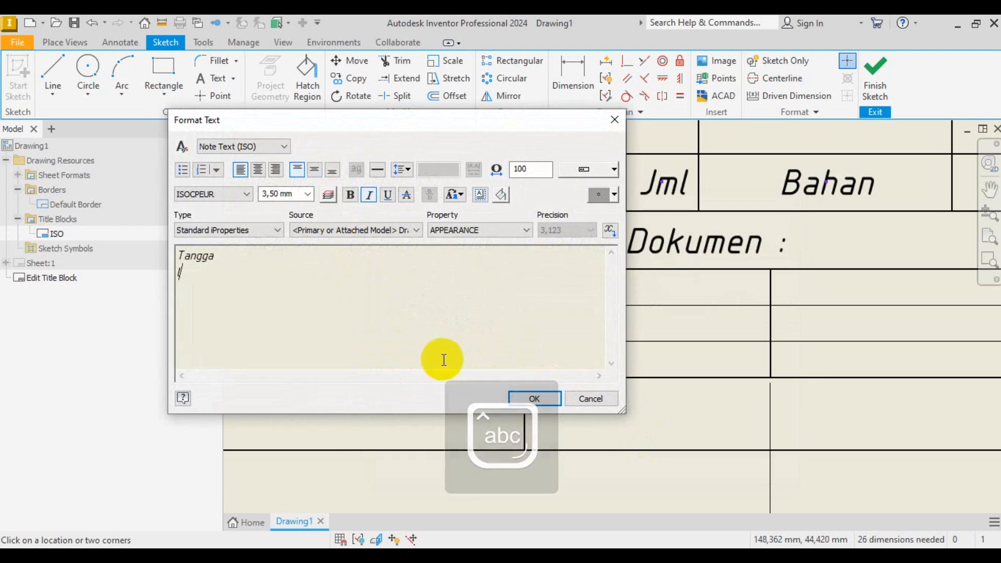
click(546, 401)
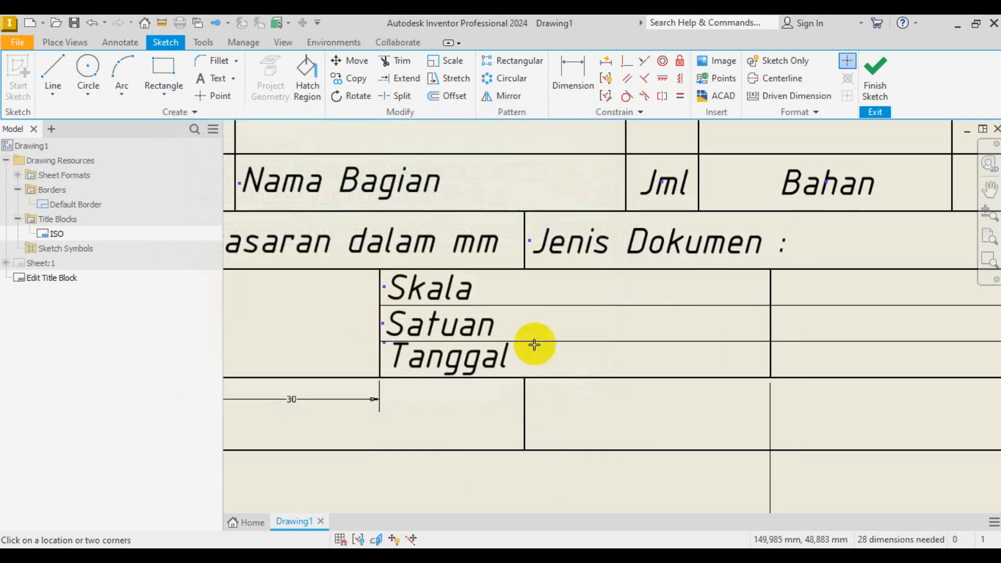
right_click(540, 354)
click(596, 358)
click(449, 299)
click(496, 307)
- Reduce the Skala and Satuan label text to 2,50 mm height
click(440, 292)
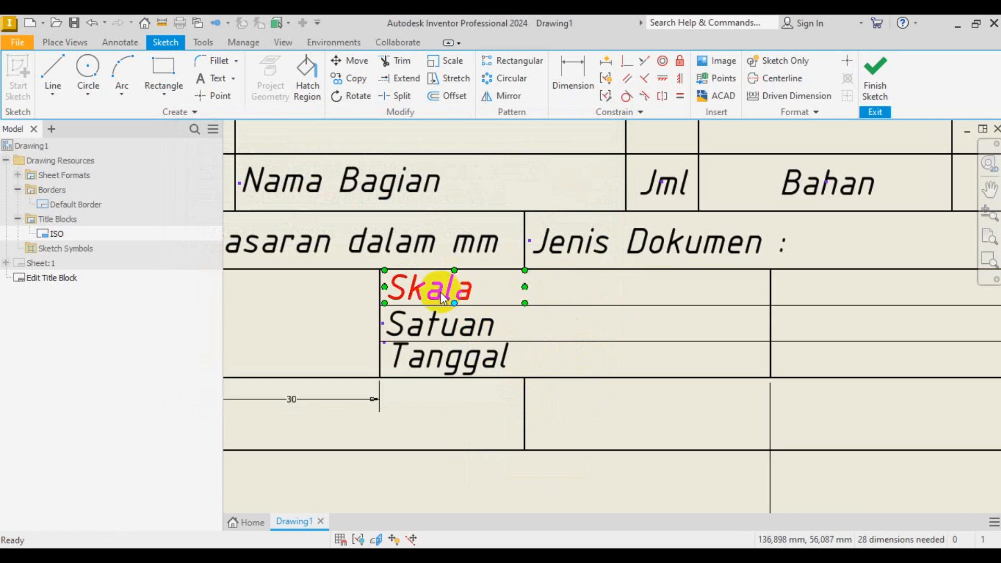
double_click(440, 292)
drag(436, 290, 155, 208)
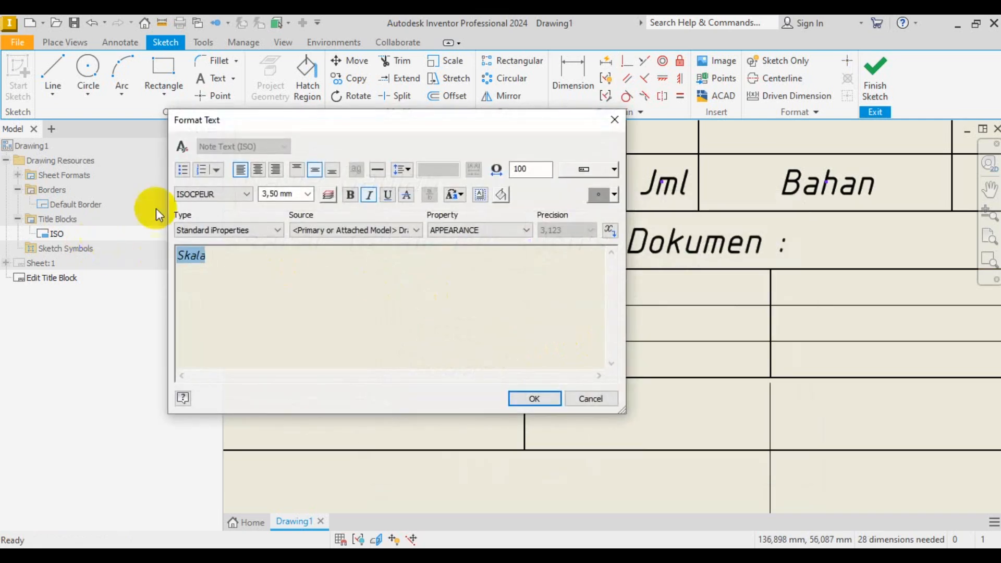
click(307, 195)
click(284, 204)
click(535, 397)
click(427, 326)
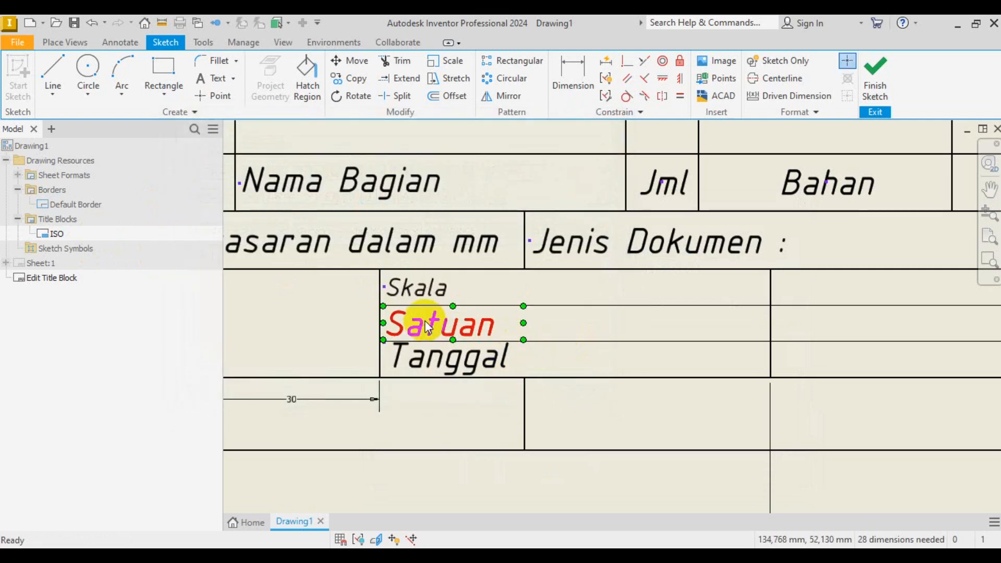
double_click(428, 327)
drag(396, 293, 11, 229)
click(307, 195)
click(293, 207)
click(522, 399)
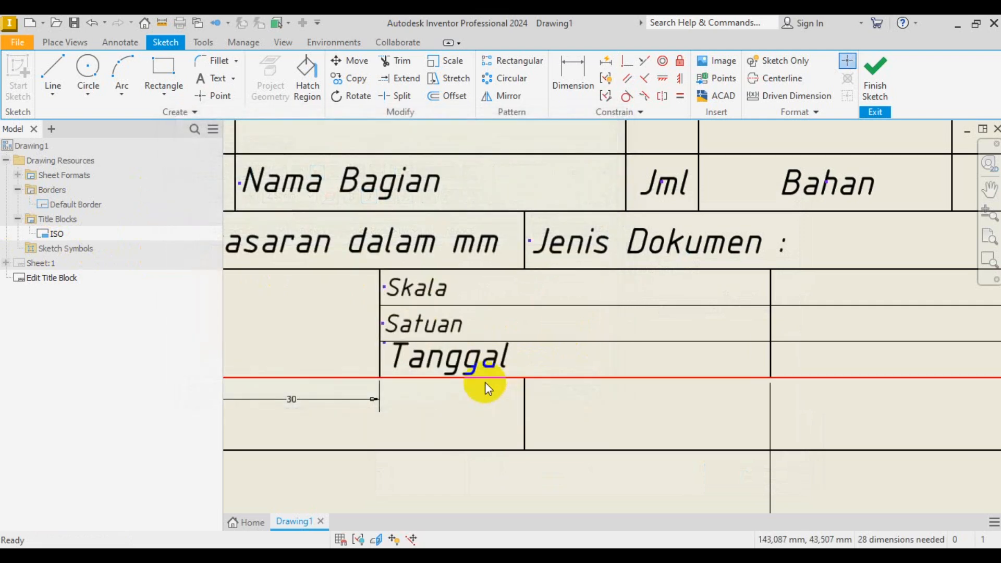
- Reduce the Tanggal label to 2,50 mm height and recheck it
click(479, 367)
double_click(480, 366)
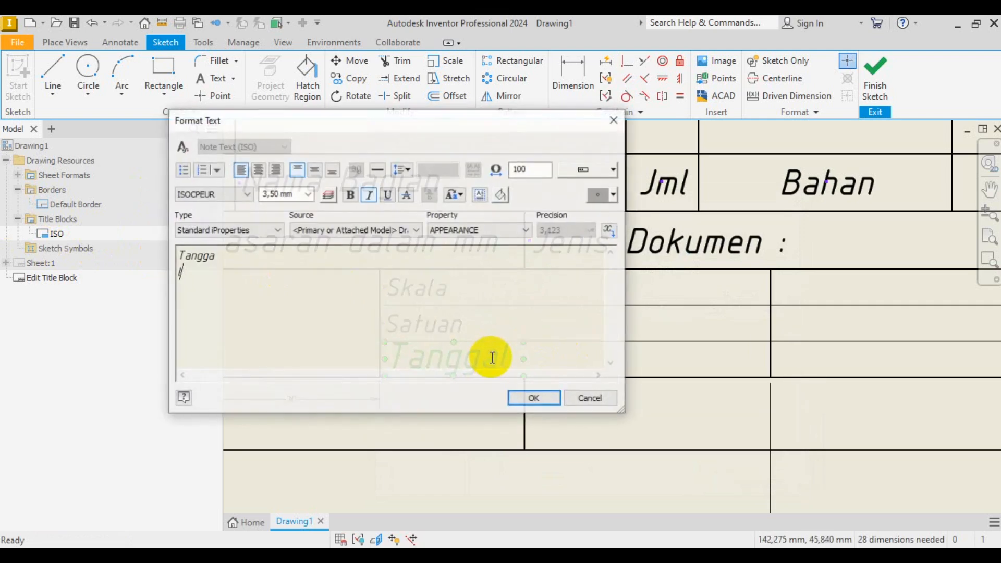
drag(493, 325, 86, 230)
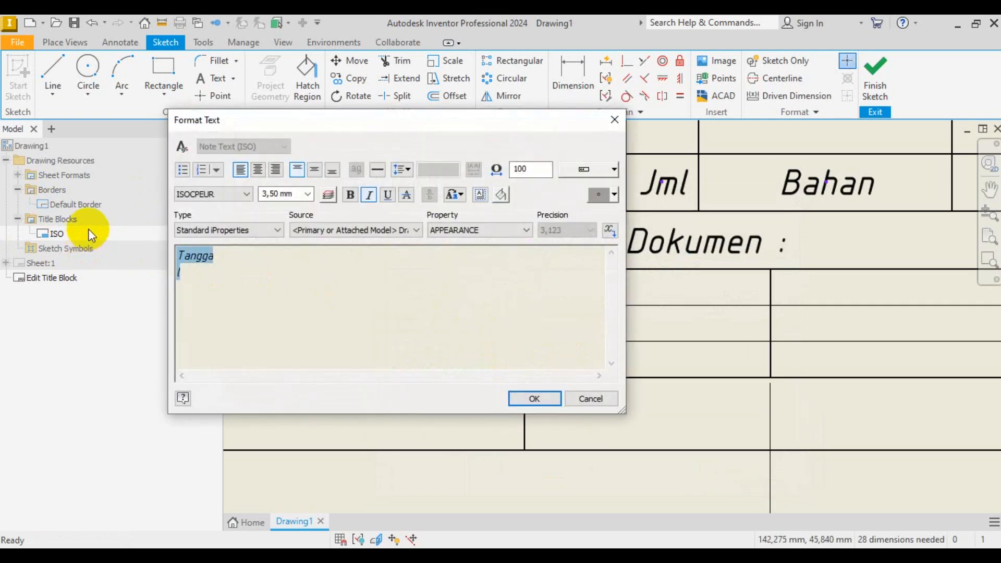
click(307, 195)
click(288, 208)
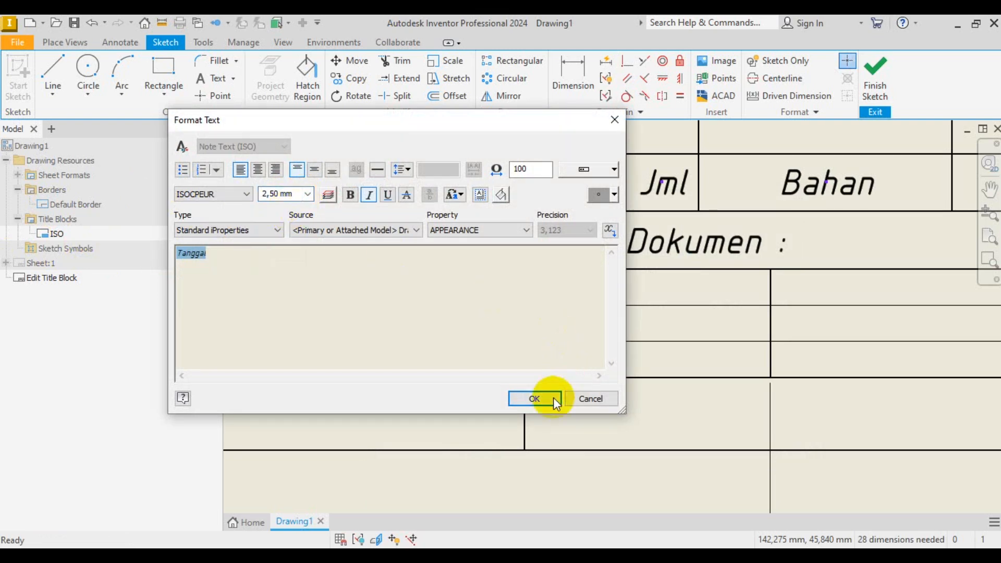
click(551, 399)
scroll(409, 369, down, 2)
scroll(417, 360, up, 5)
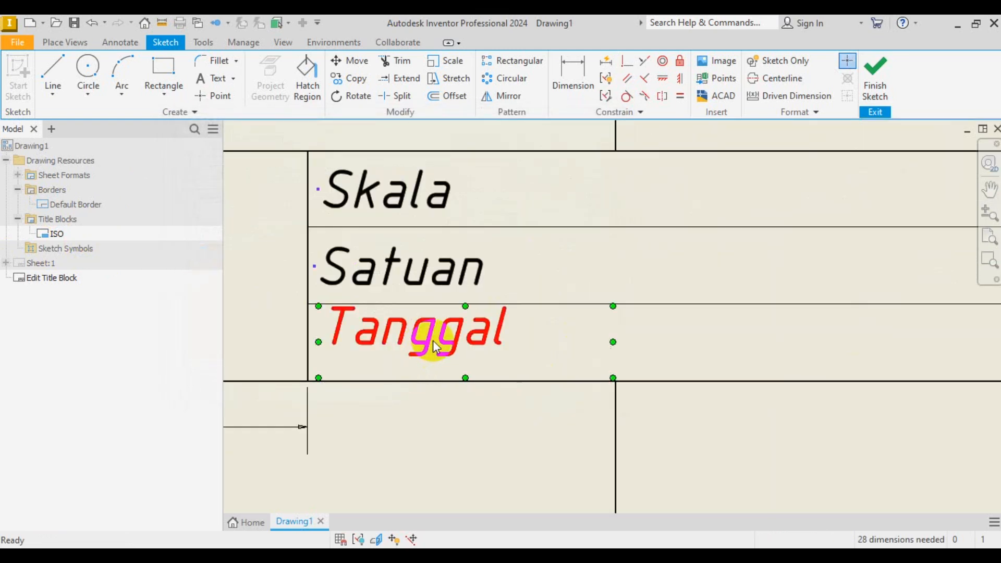
double_click(436, 347)
drag(436, 280, 189, 167)
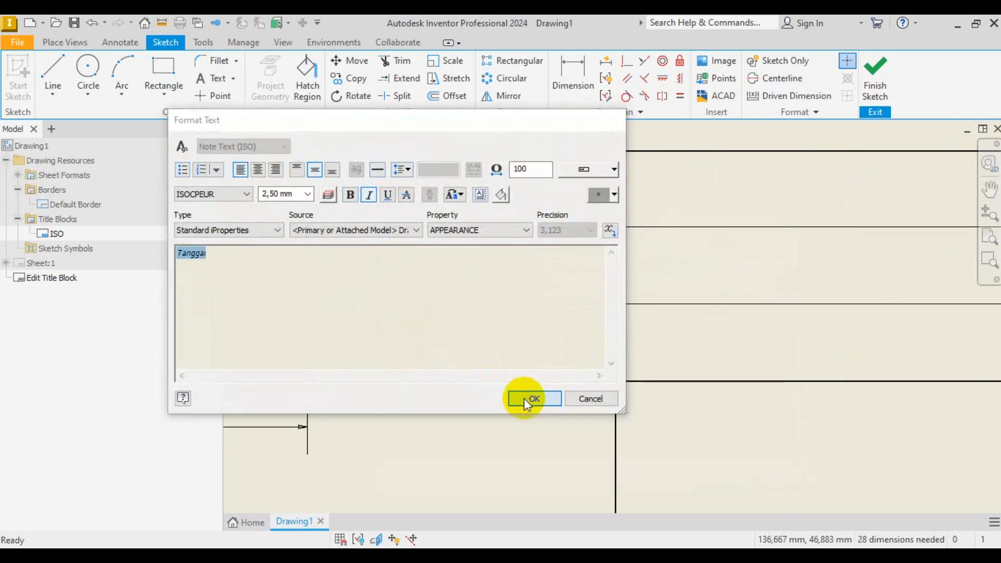
click(530, 398)
scroll(465, 339, down, 3)
scroll(555, 330, up, 2)
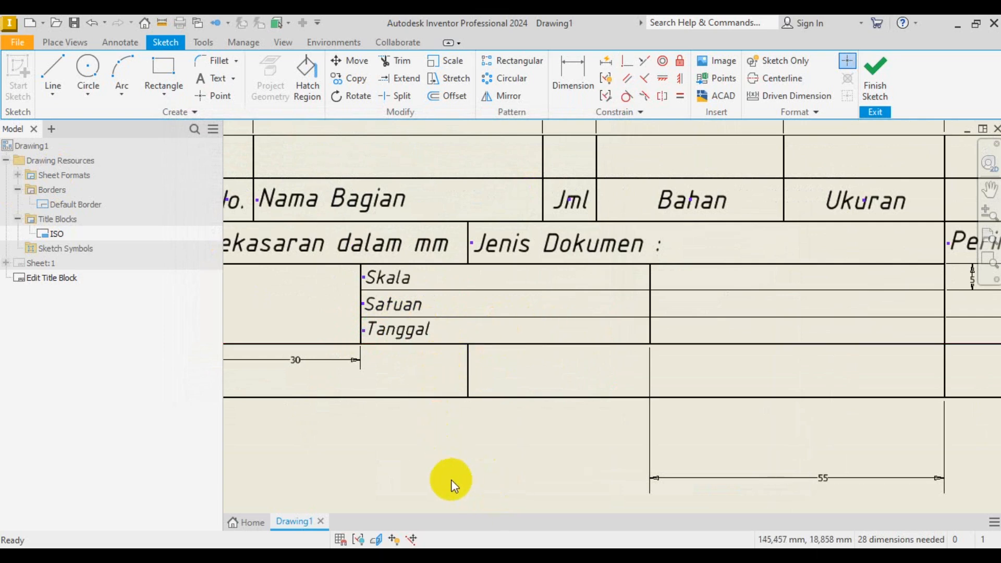
- Look over the reference title-block image in Photos
click(429, 556)
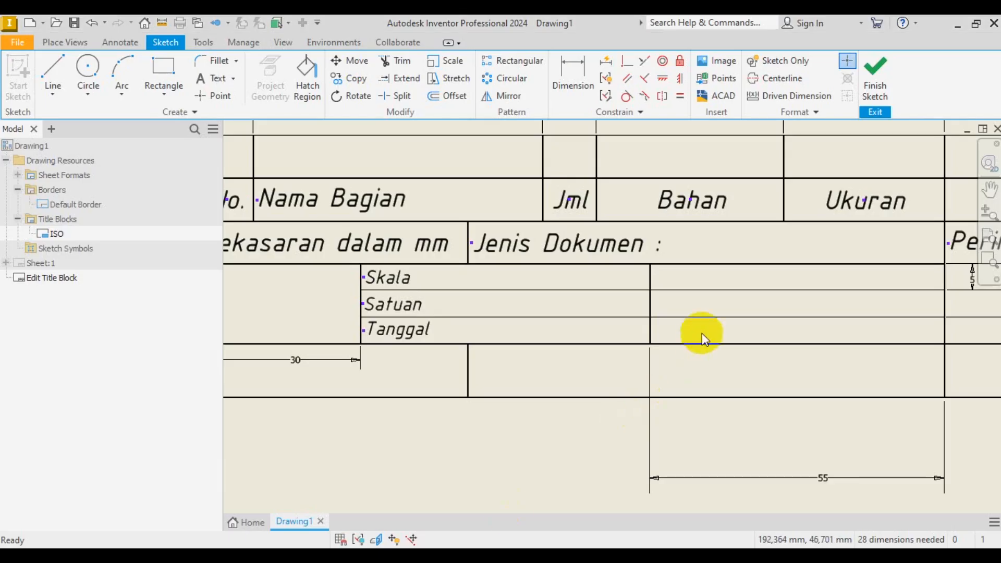
scroll(385, 309, up, 2)
scroll(409, 308, down, 2)
scroll(600, 302, up, 3)
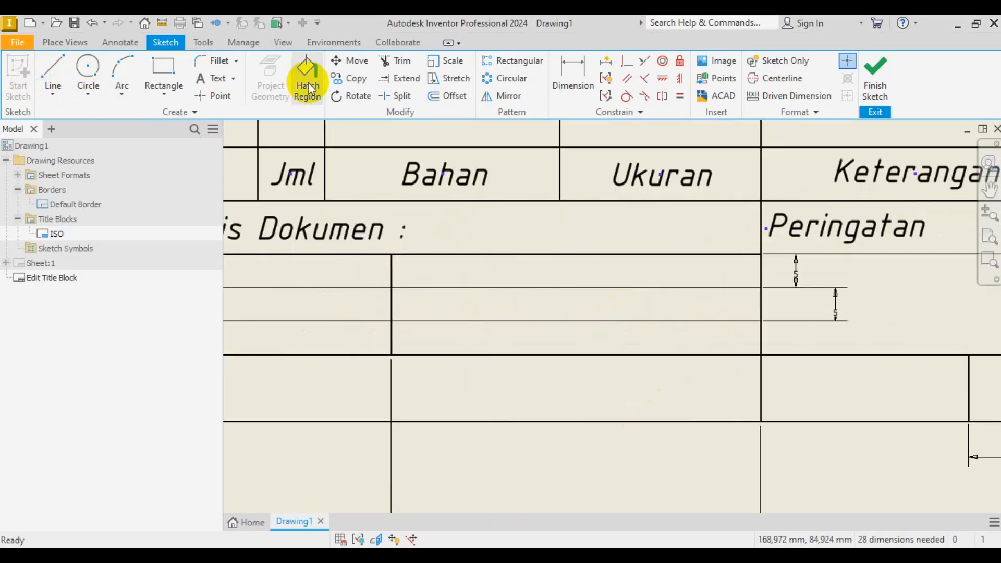
- Select the Skala, Satuan and Tanggal labels together
click(209, 78)
scroll(557, 317, down, 4)
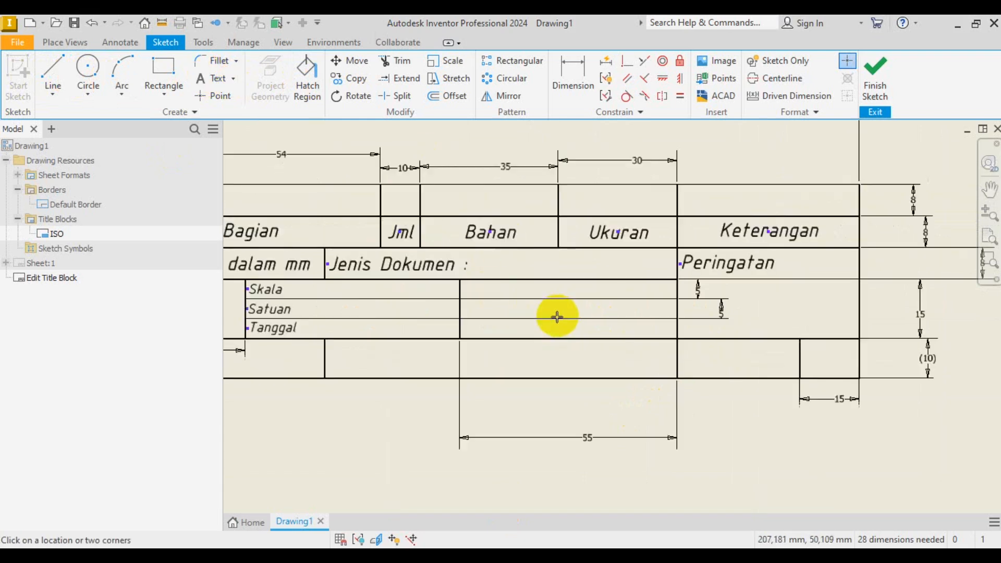
key(Escape)
scroll(410, 315, up, 4)
click(327, 263)
ctrl+click(338, 308)
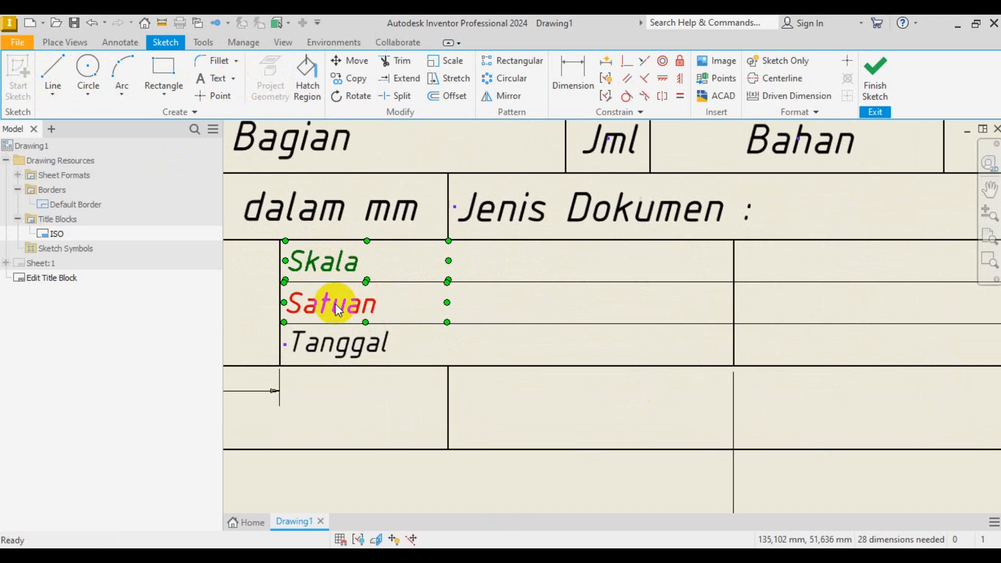
ctrl+click(326, 350)
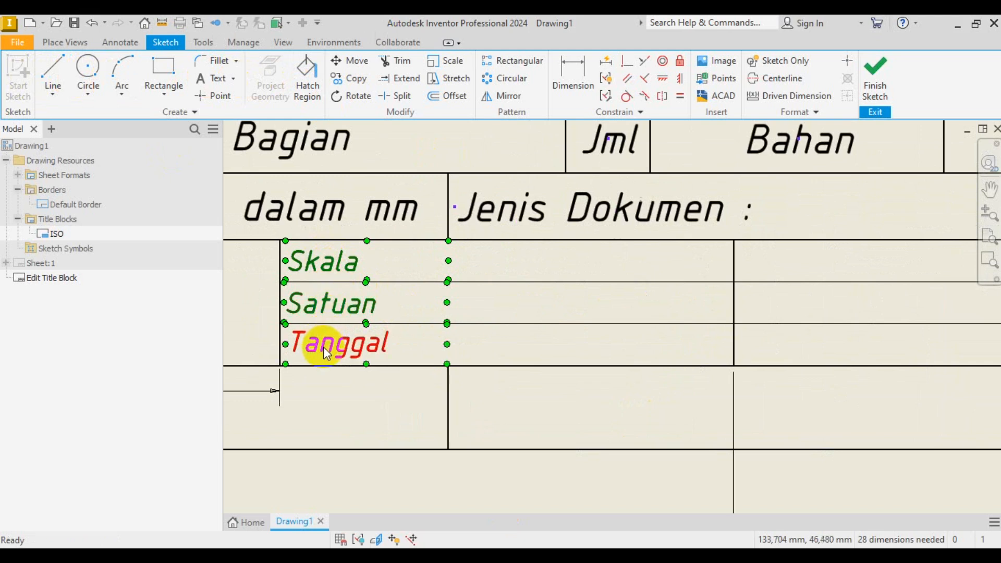
- Copy the three labels into the adjacent right-hand cell using a base point at Skala
click(348, 79)
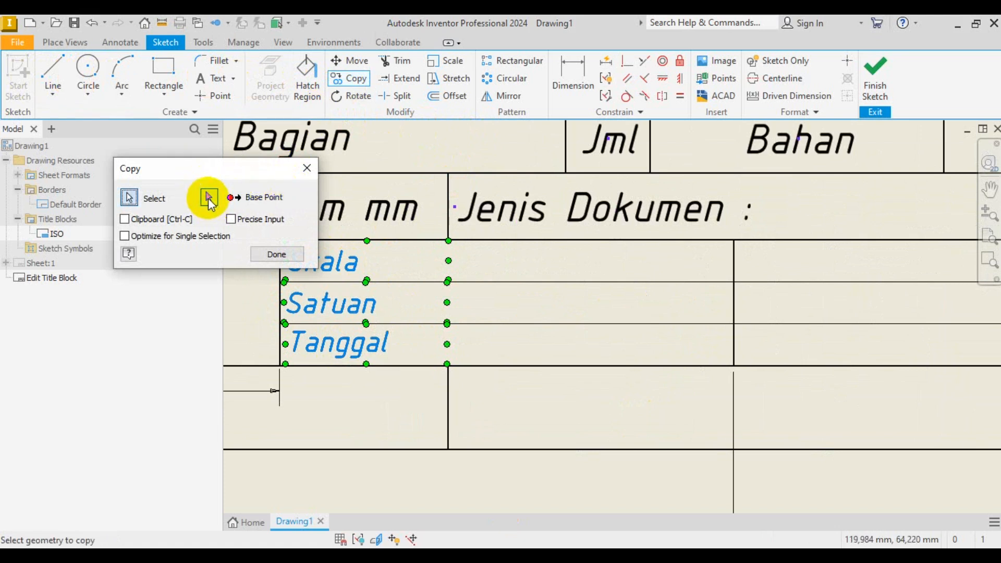
click(209, 198)
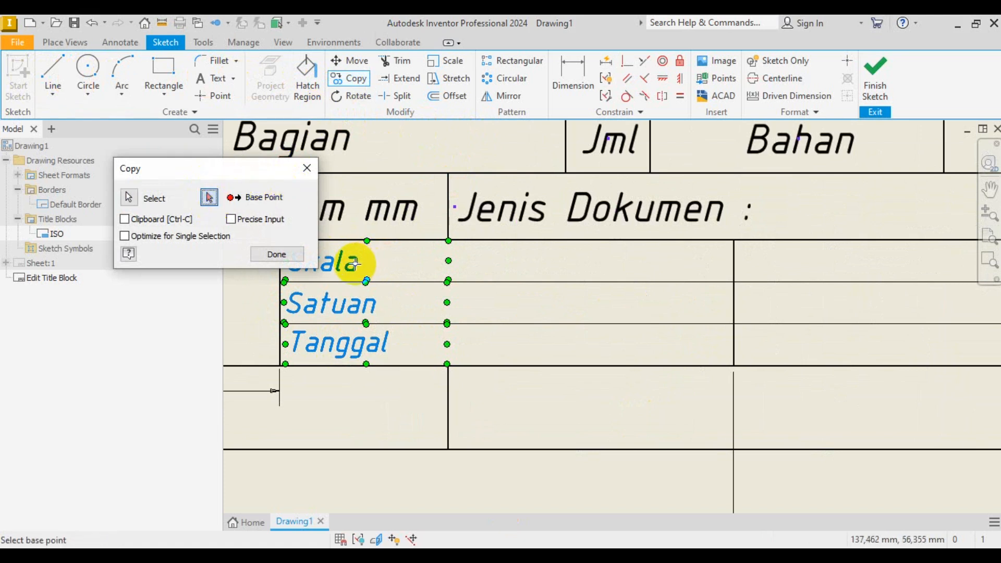
click(355, 263)
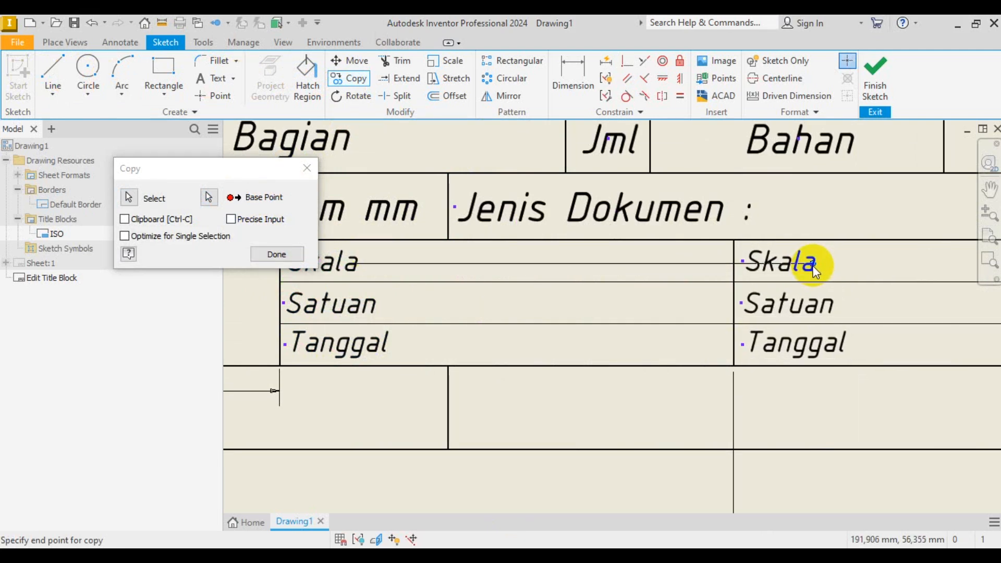
click(274, 254)
scroll(412, 297, up, 3)
scroll(664, 293, down, 3)
click(606, 271)
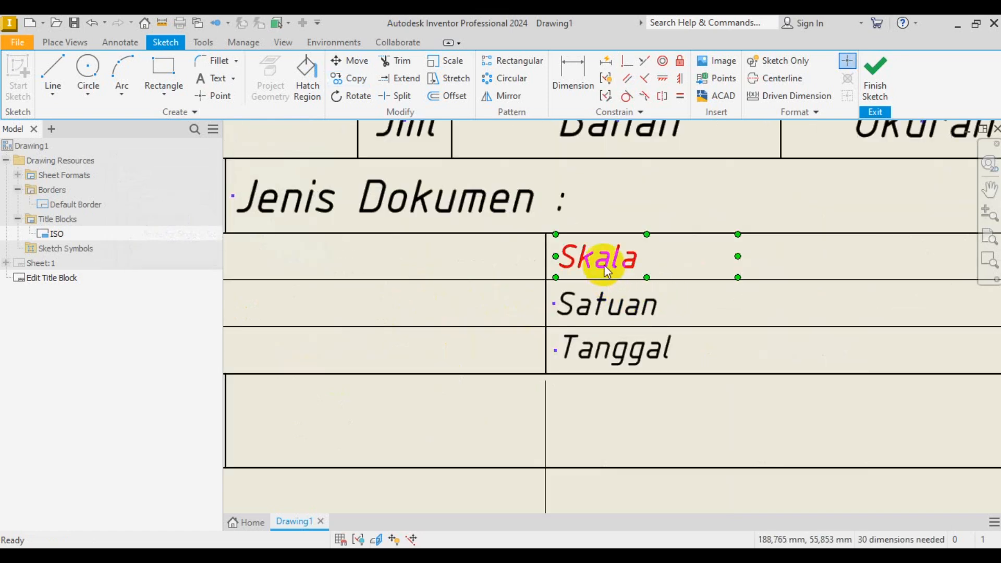
double_click(571, 271)
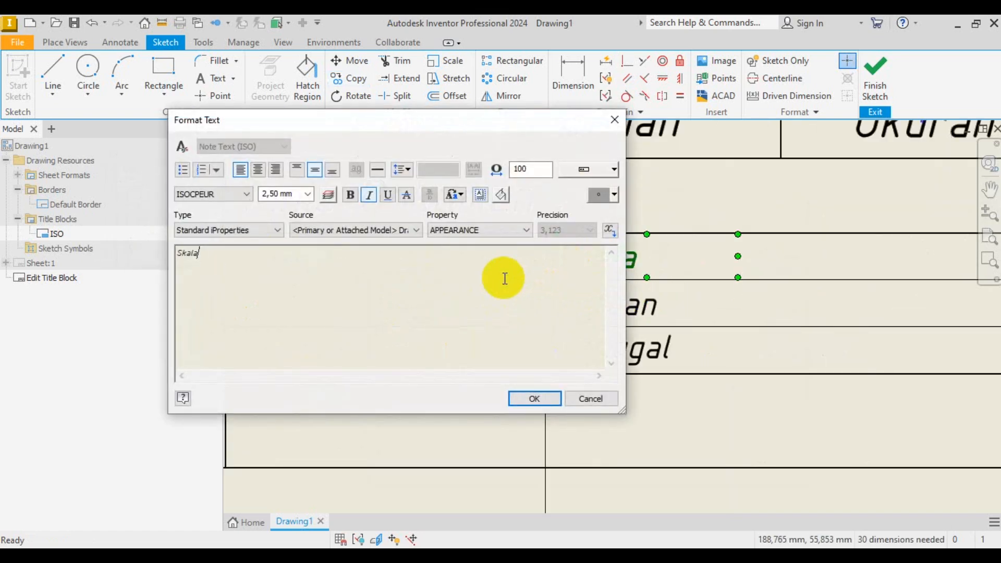
key(Caps_Lock)
text(ambar)
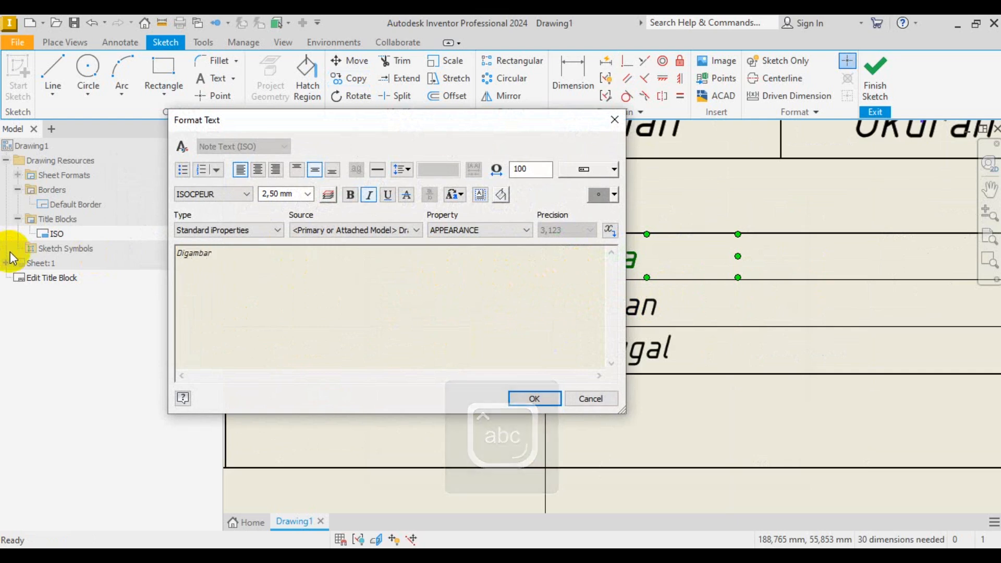
click(537, 399)
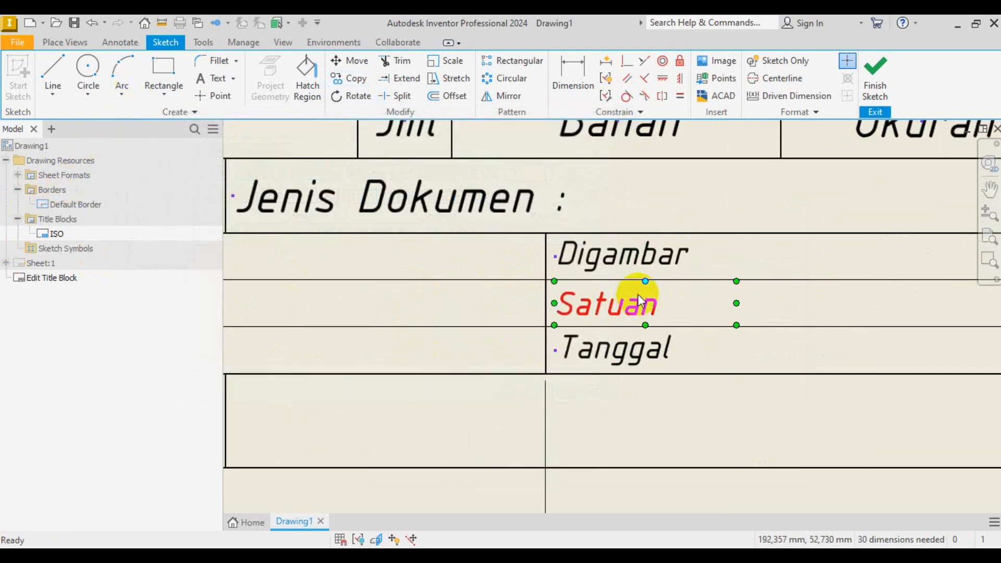
double_click(629, 312)
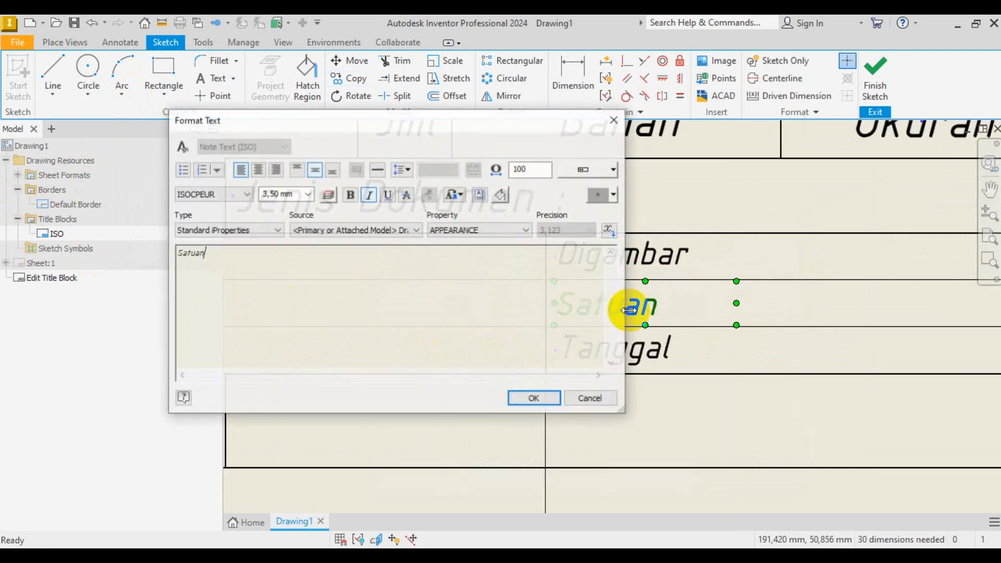
key(ctrl+a)
key(Caps_Lock)
text(D)
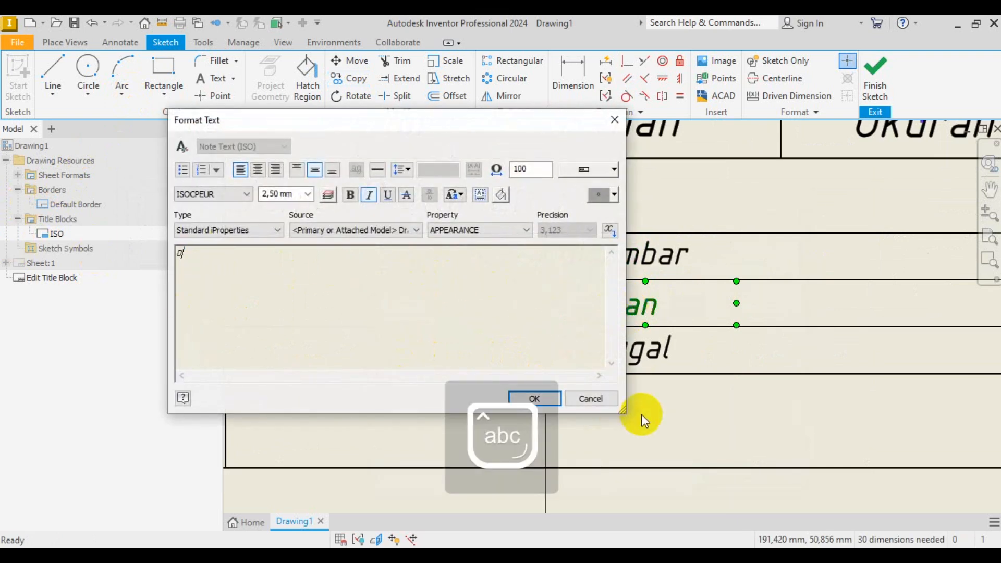
text(iperiksan)
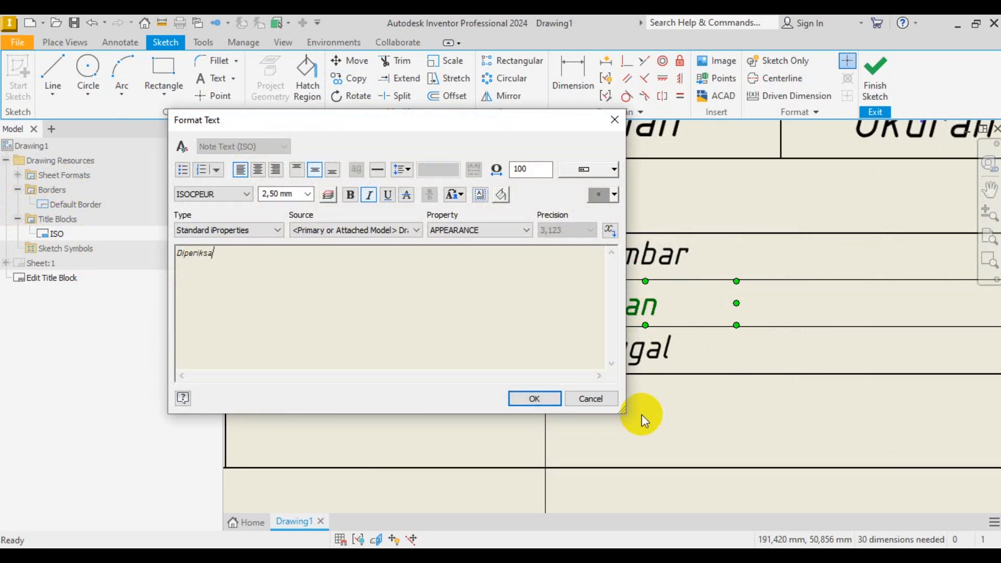
click(550, 399)
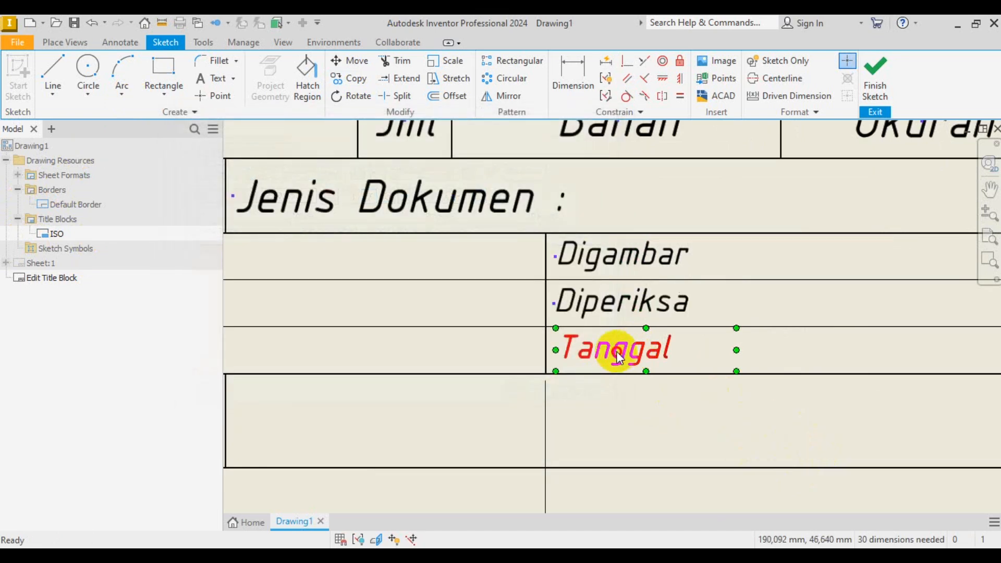
double_click(620, 357)
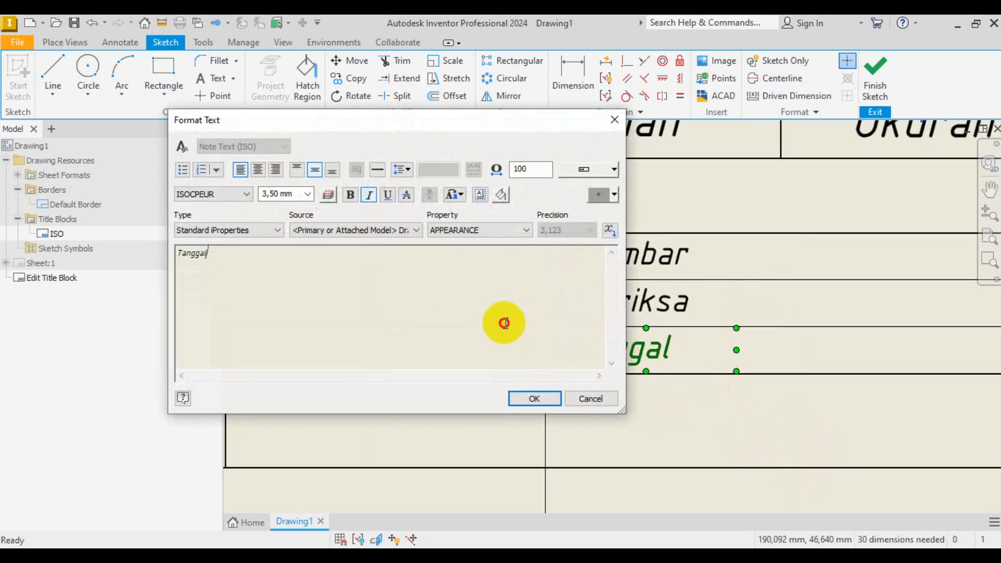
key(ctrl+a)
key(Caps_Lock)
text(D)
key(Caps_Lock)
text(is)
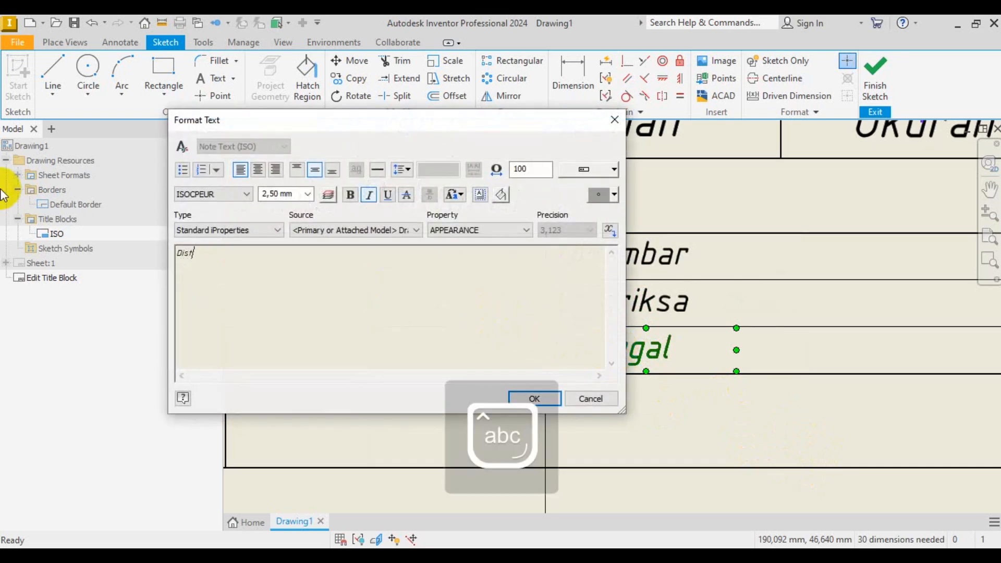
text(tujui)
key(BackSpace)
key(BackSpace)
key(BackSpace)
key(BackSpace)
key(BackSpace)
text(e)
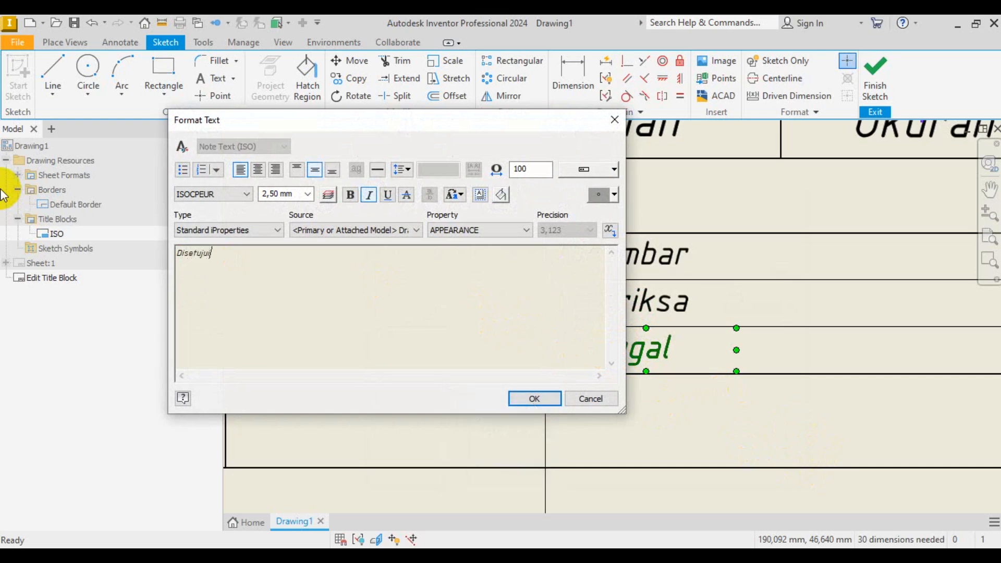
click(535, 398)
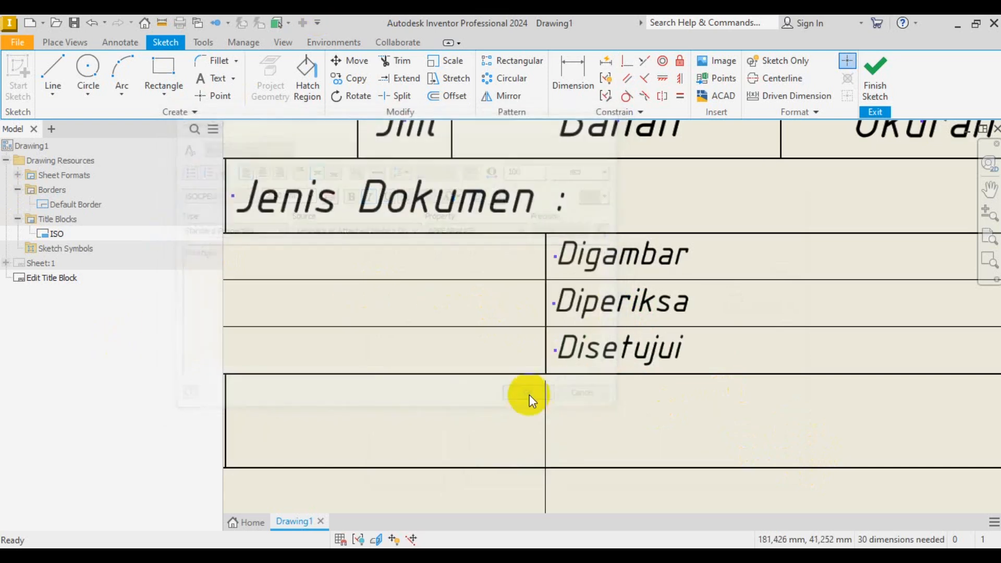
scroll(762, 360, up, 3)
scroll(762, 371, down, 1)
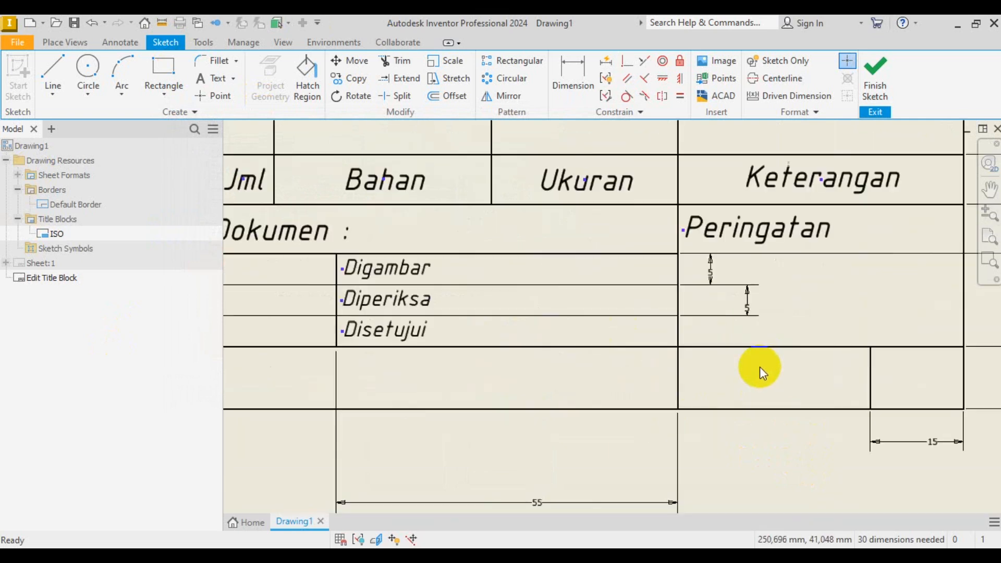
scroll(860, 366, up, 1)
scroll(679, 342, down, 3)
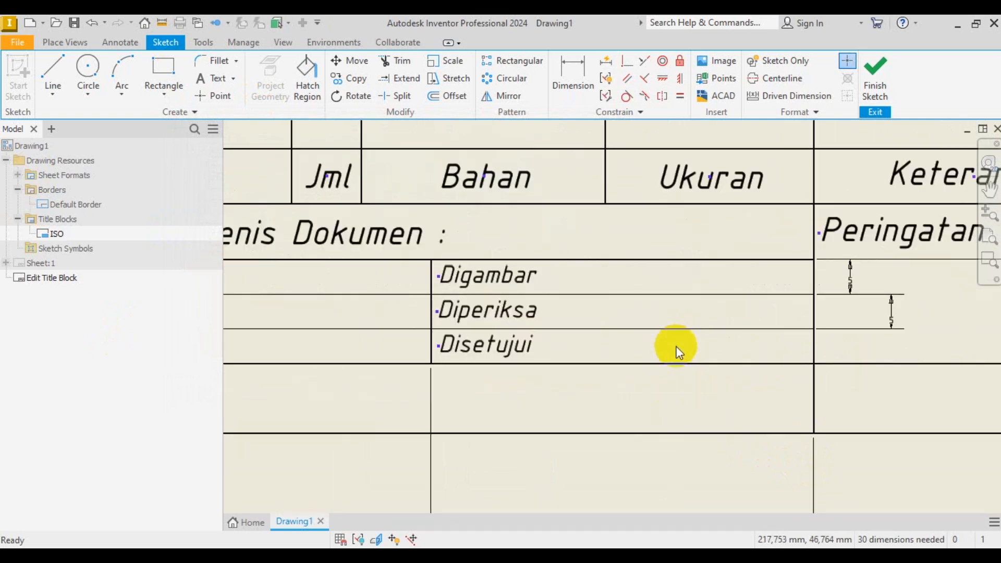
click(532, 554)
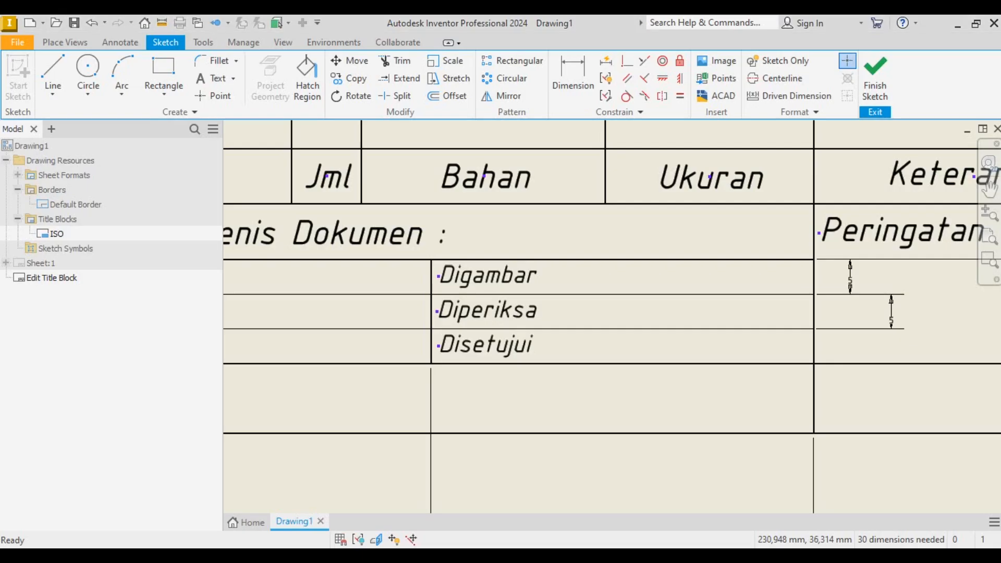
scroll(617, 371, up, 3)
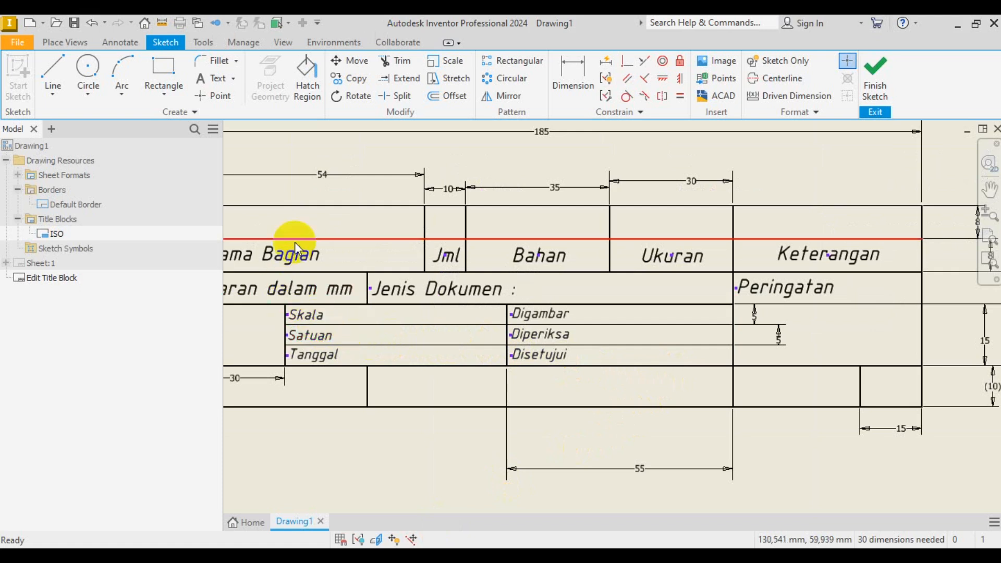
- Place the text ': 1 : 2', vertically centred, in the Skala row
click(207, 81)
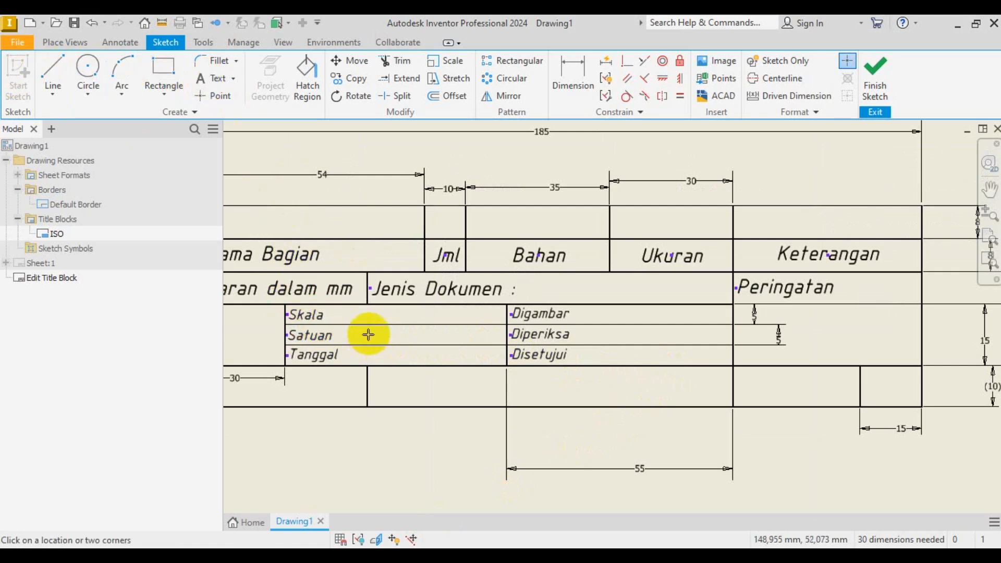
scroll(366, 332, down, 3)
drag(372, 282, 628, 315)
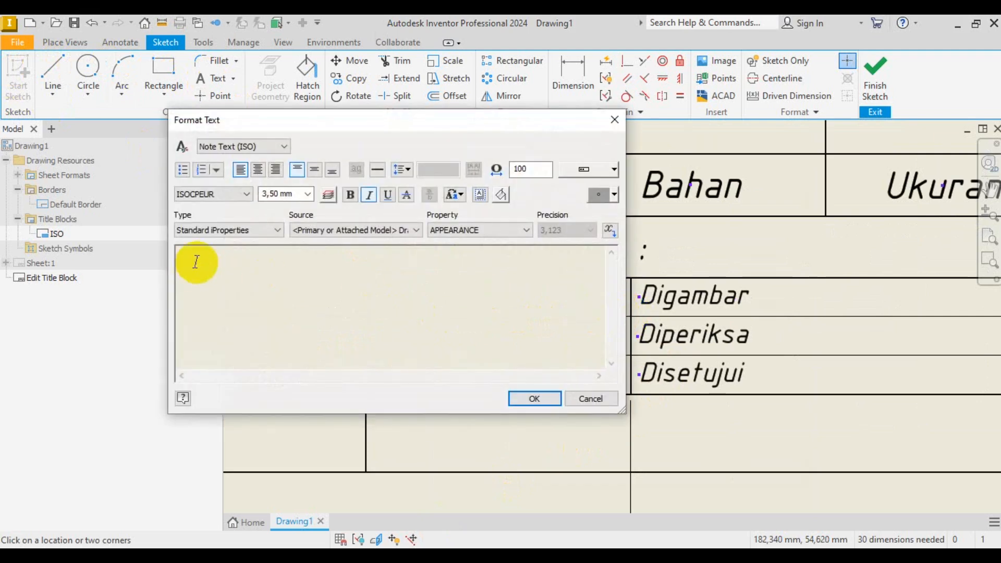
click(320, 173)
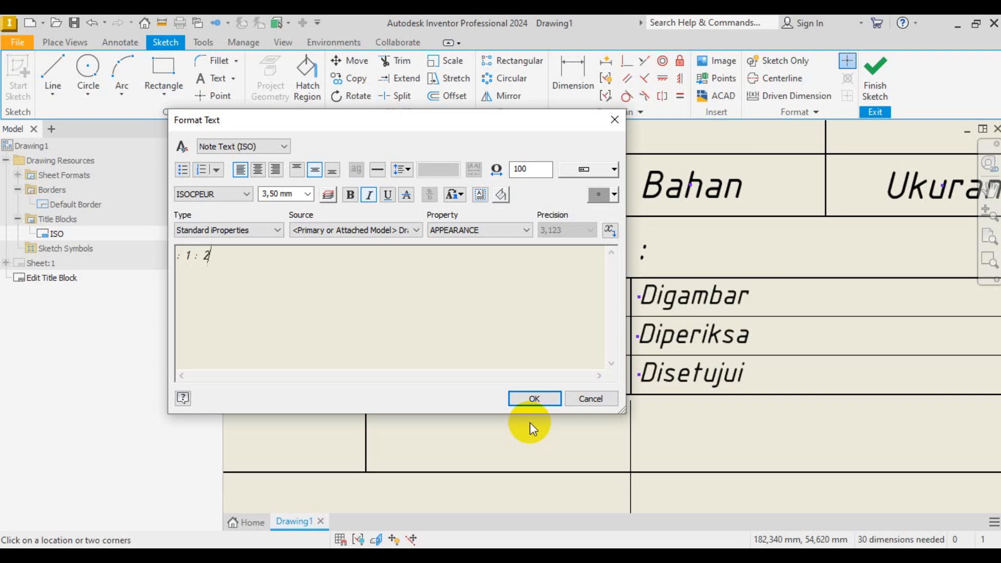
click(533, 399)
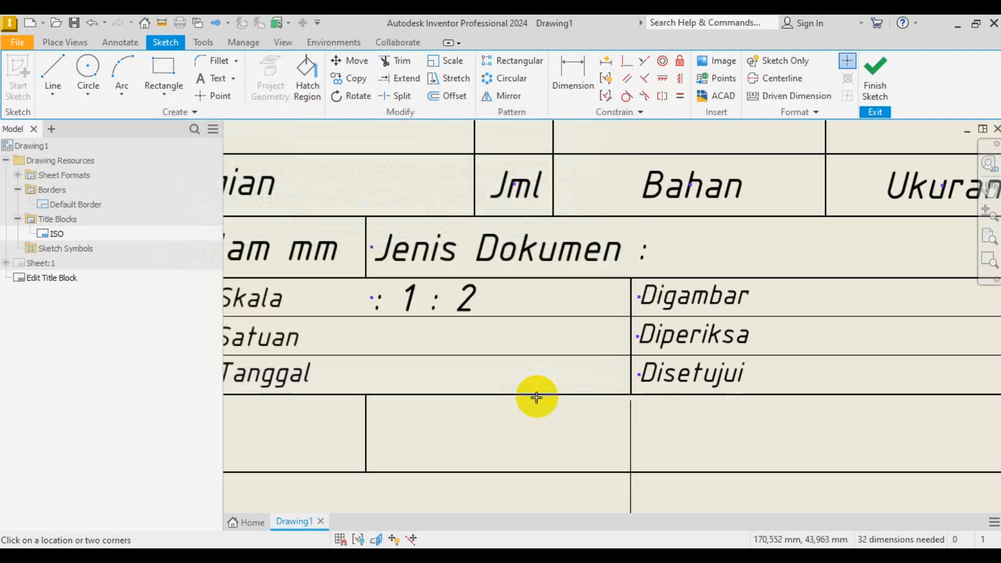
right_click(590, 194)
click(665, 188)
click(467, 301)
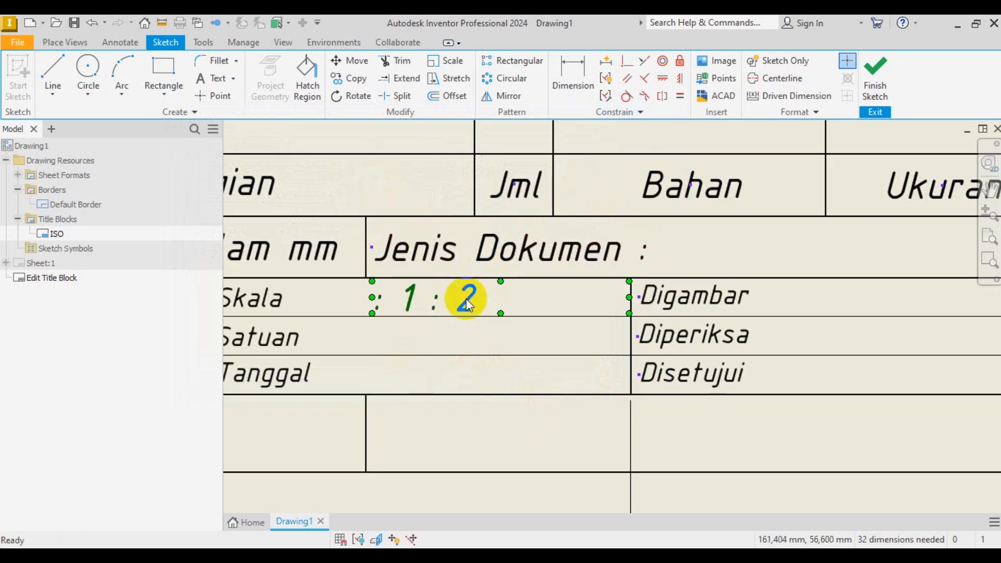
- Set the ': 1 : 2' scale text height to 2,50 mm
double_click(468, 303)
drag(214, 255, 157, 253)
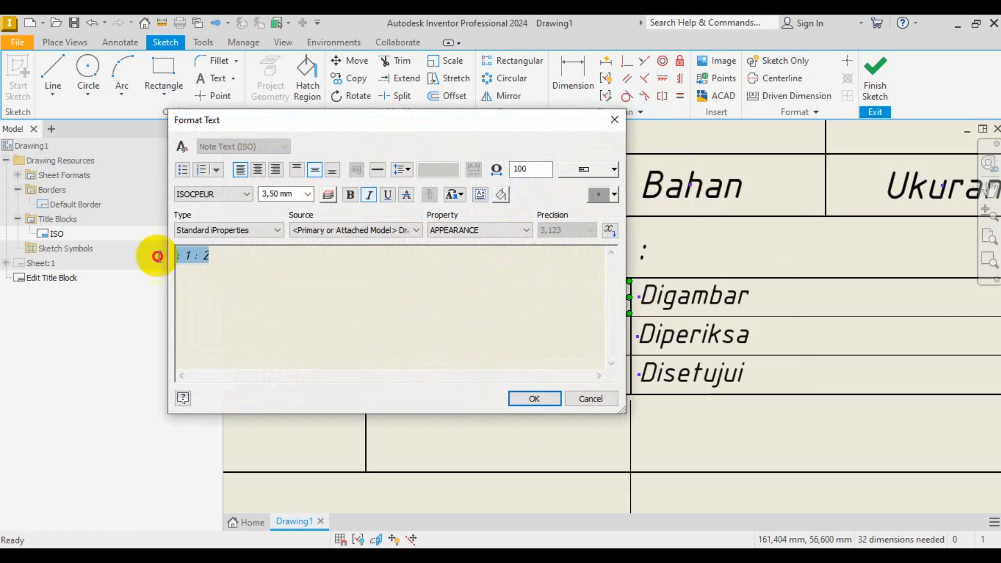
click(308, 194)
click(308, 217)
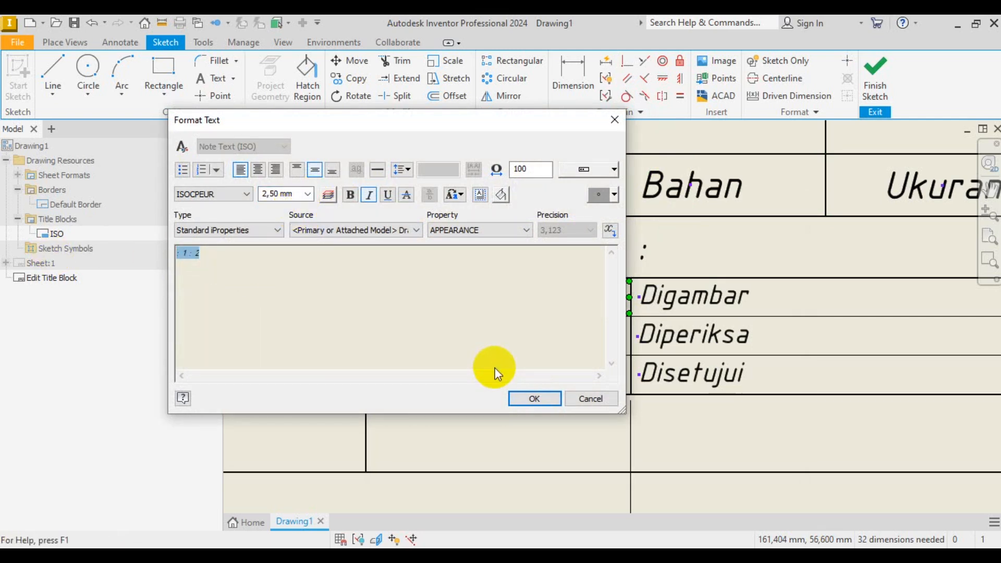
click(535, 399)
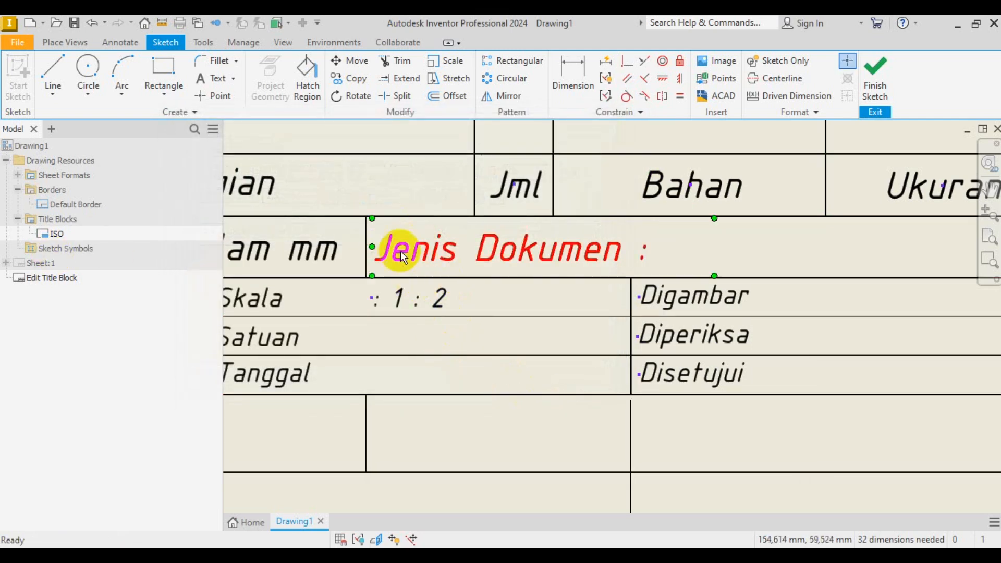
- Copy the scale text into the Satuan and Tanggal rows
click(356, 79)
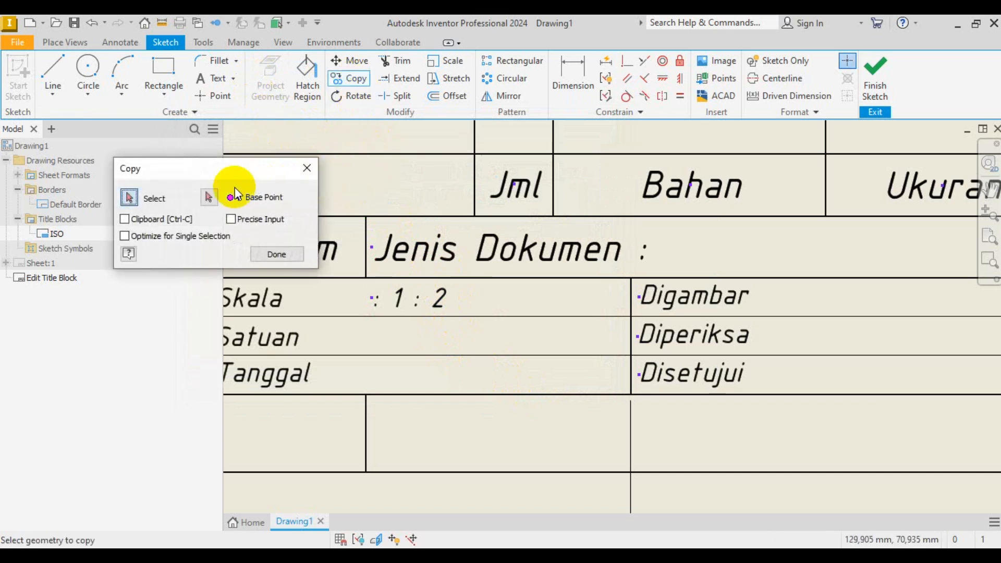
click(412, 299)
click(207, 198)
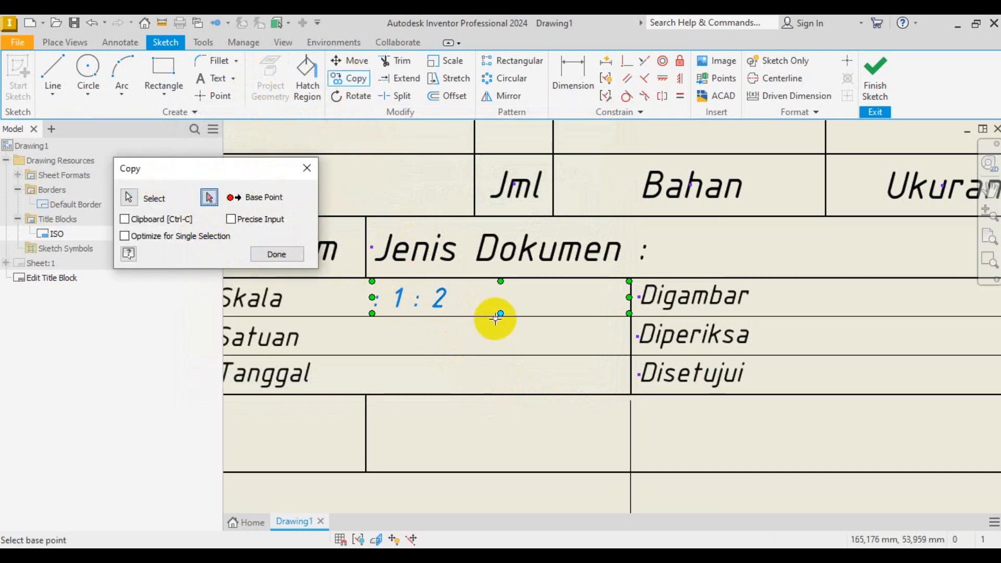
click(422, 303)
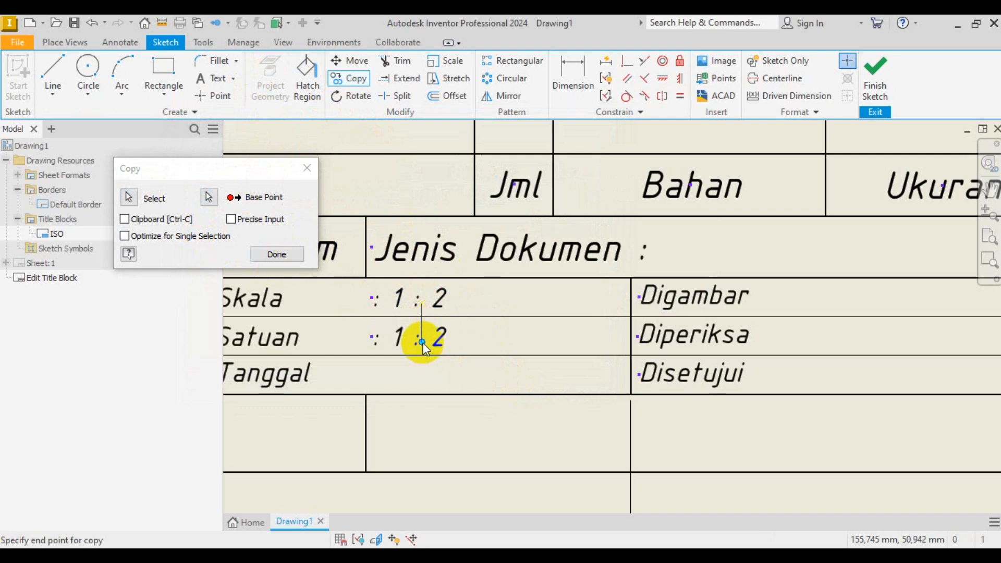
click(422, 342)
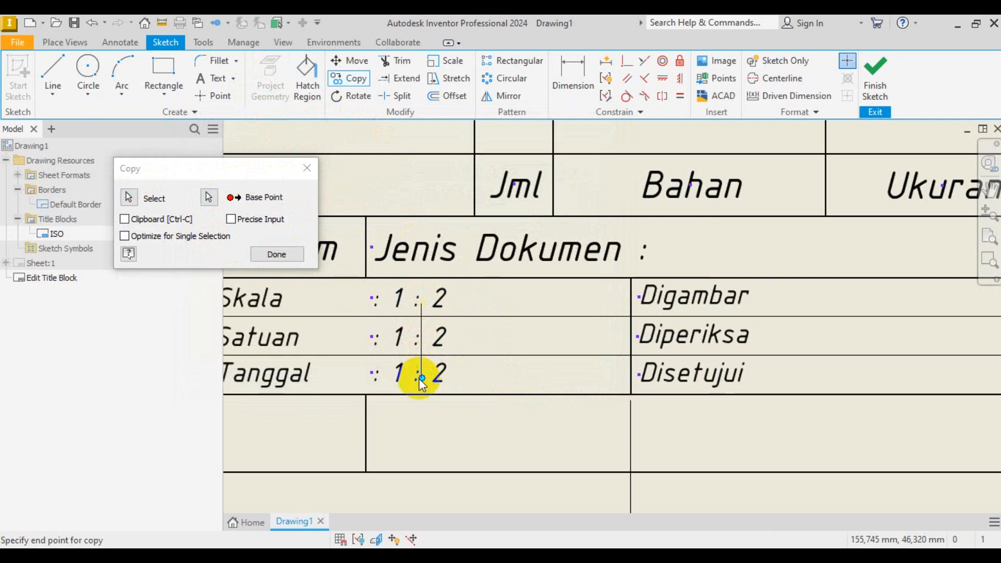
click(420, 379)
click(289, 256)
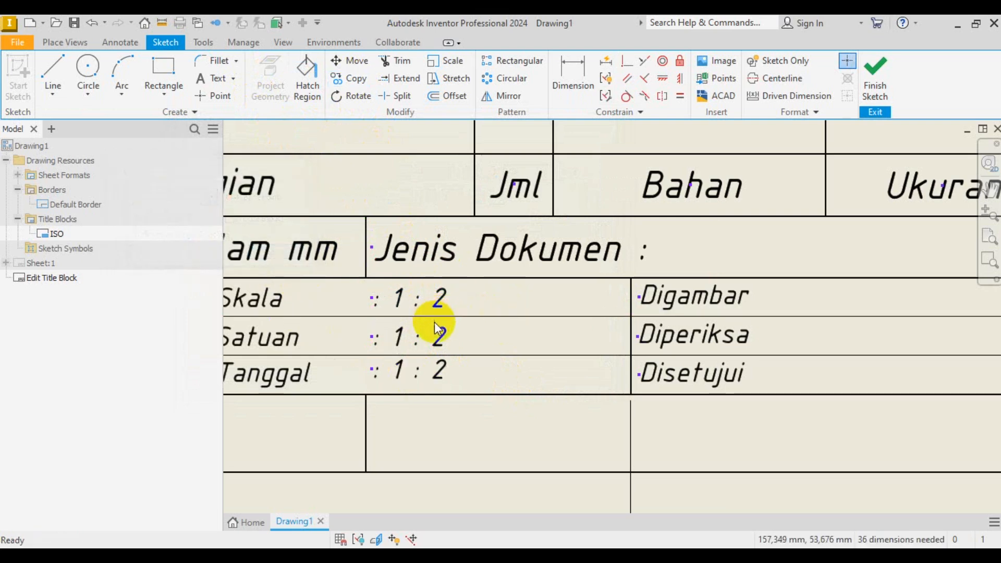
- Change the Satuan row value to ': mm'
click(442, 337)
double_click(443, 337)
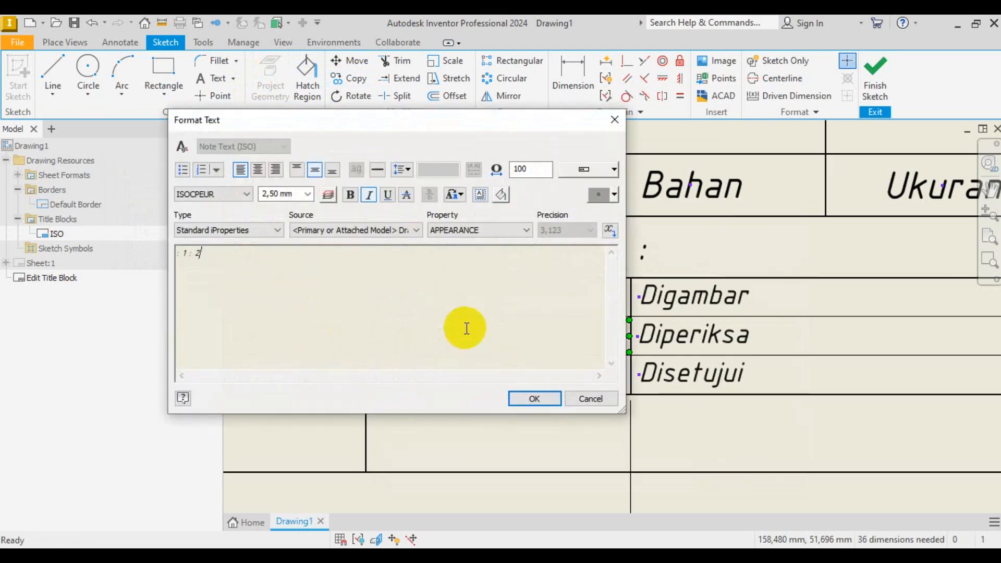
drag(194, 257, 181, 263)
click(182, 263)
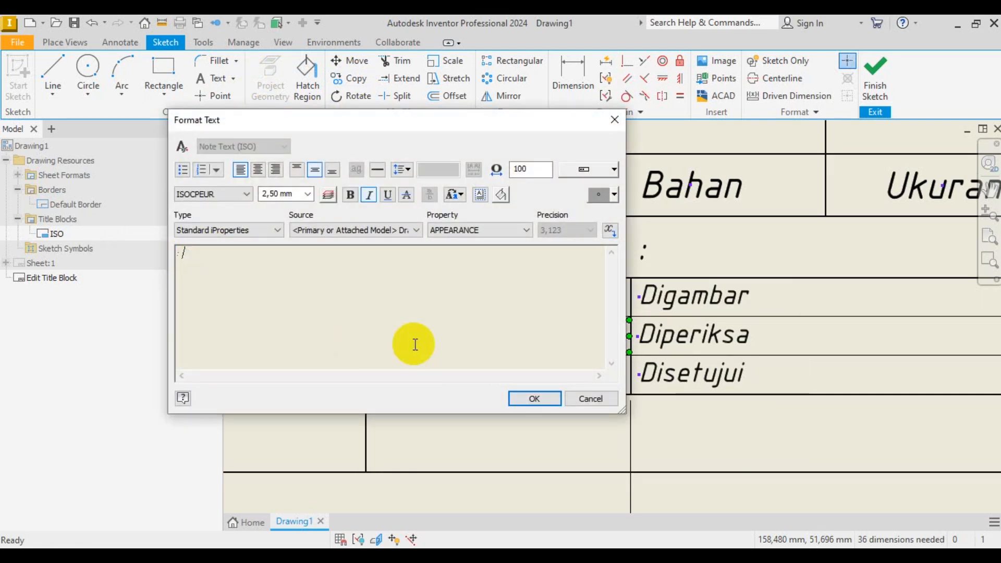
text(mm)
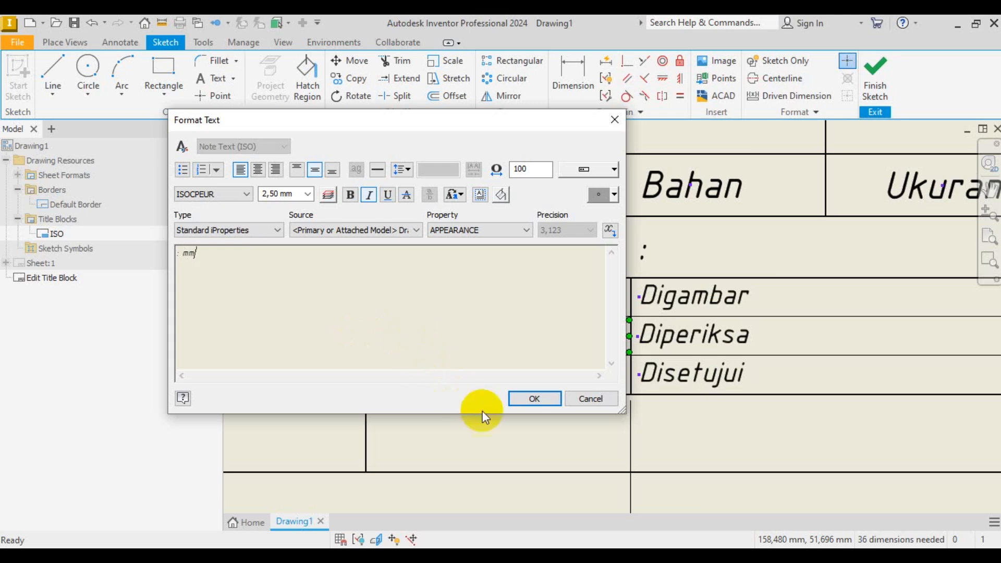
click(521, 400)
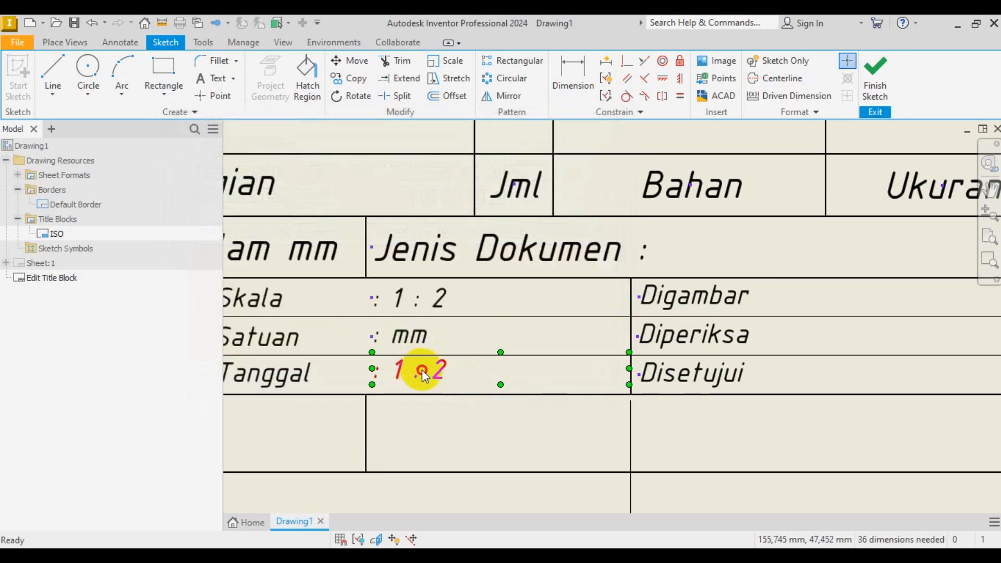
- Change the Tanggal row value to ': 13-09-2024'
double_click(420, 370)
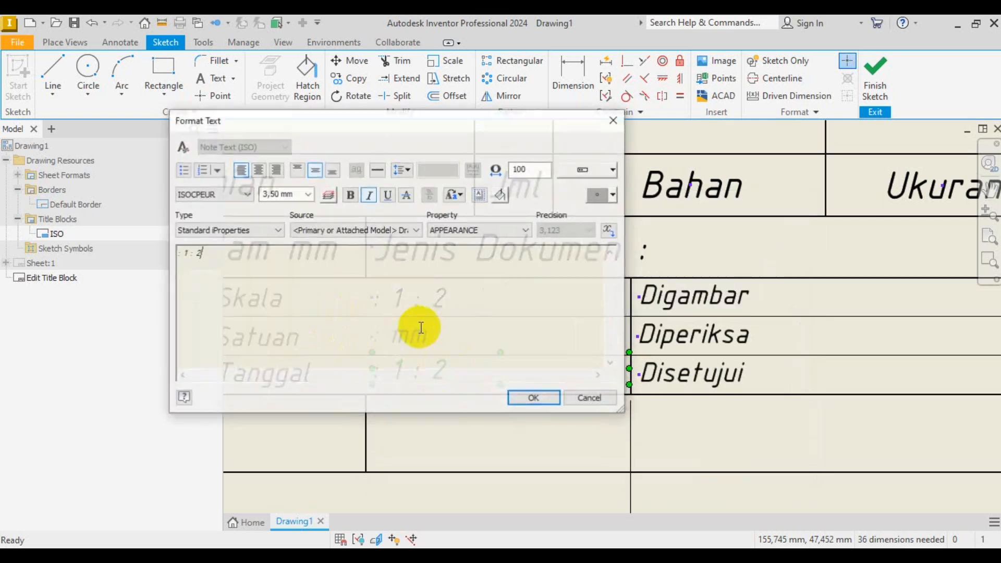
drag(183, 254, 207, 254)
click(208, 256)
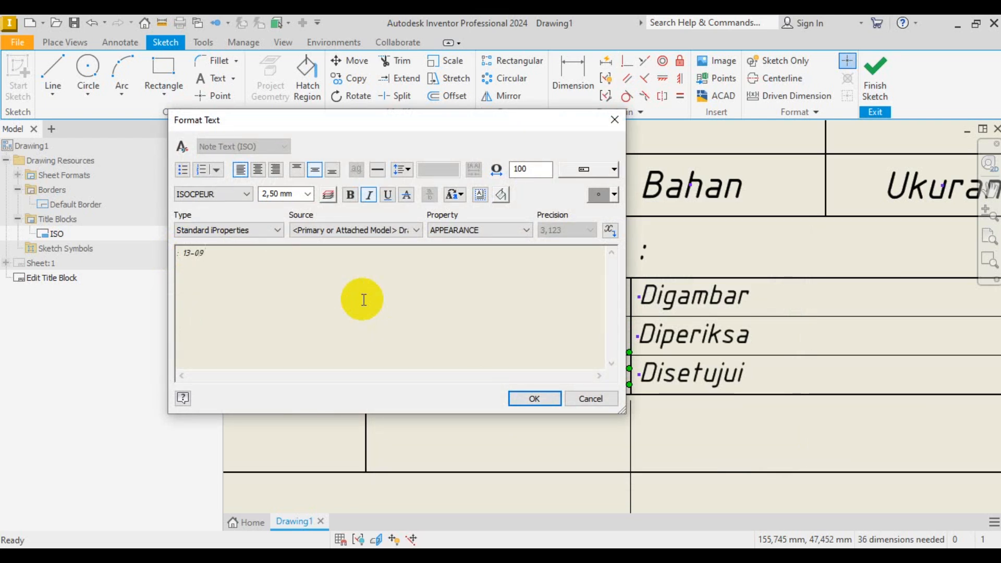
text(02)
click(535, 399)
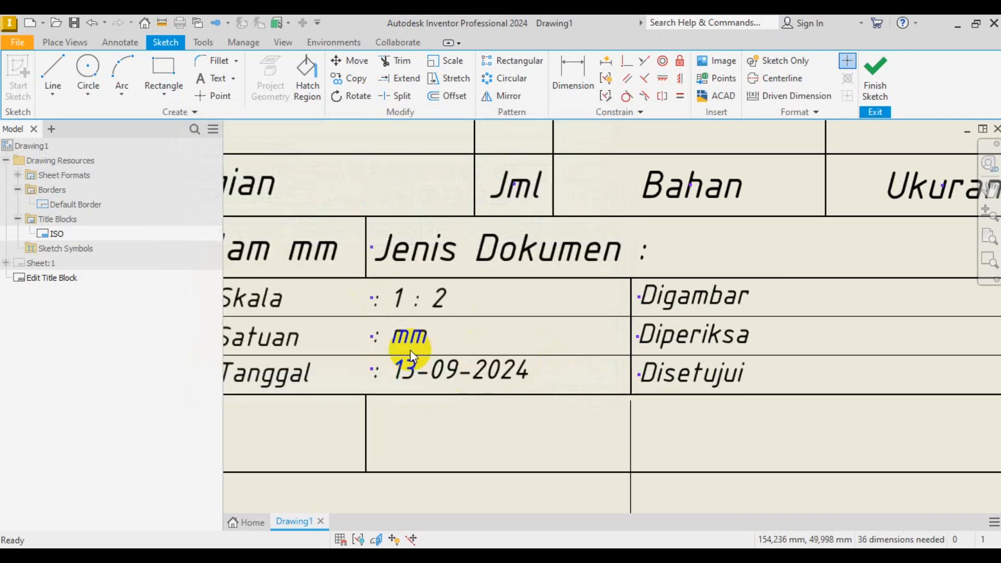
- Check the date text and nudge it into place within the Tanggal cell
scroll(412, 347, down, 2)
scroll(436, 358, up, 4)
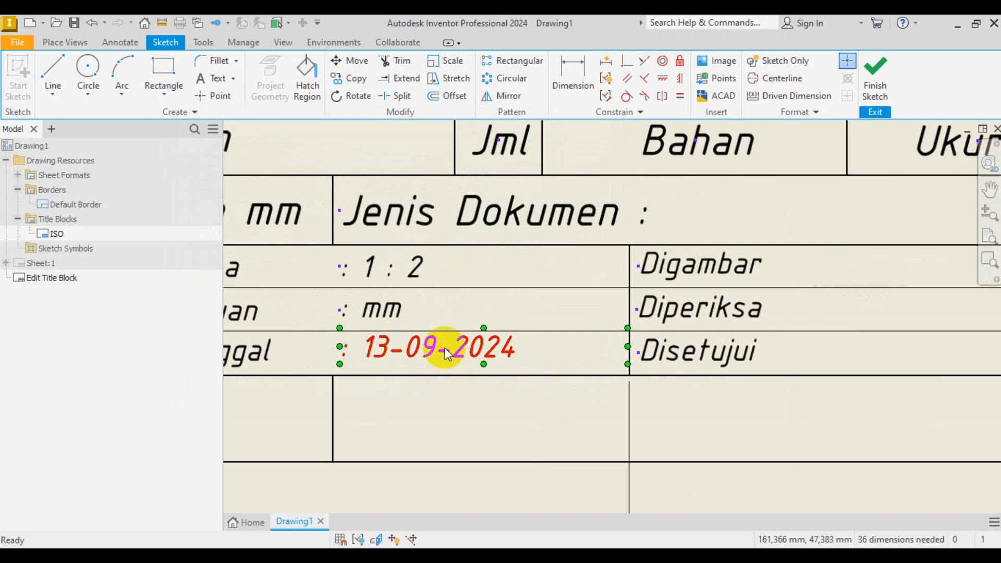
double_click(448, 354)
drag(346, 280, 181, 212)
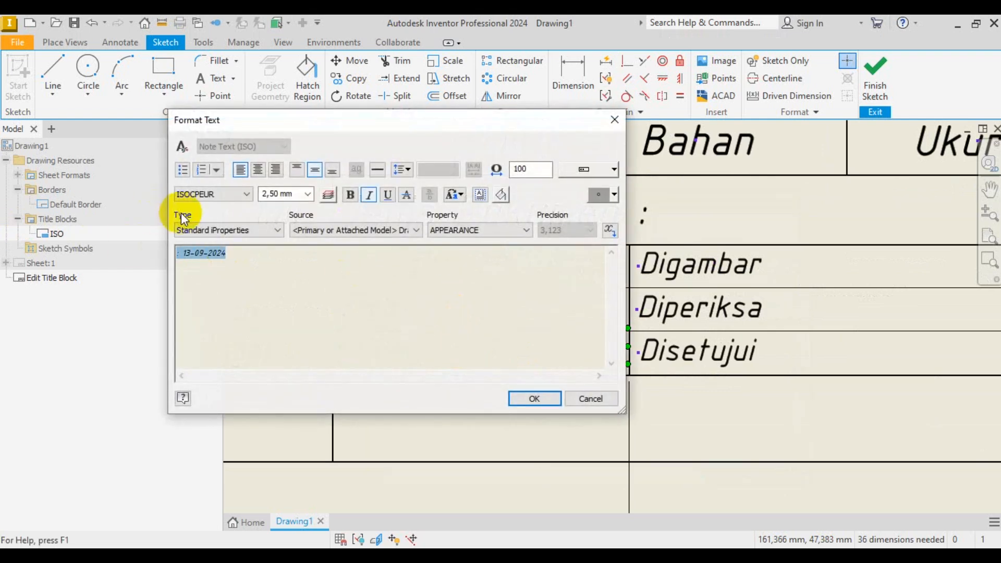
click(553, 399)
scroll(494, 323, down, 2)
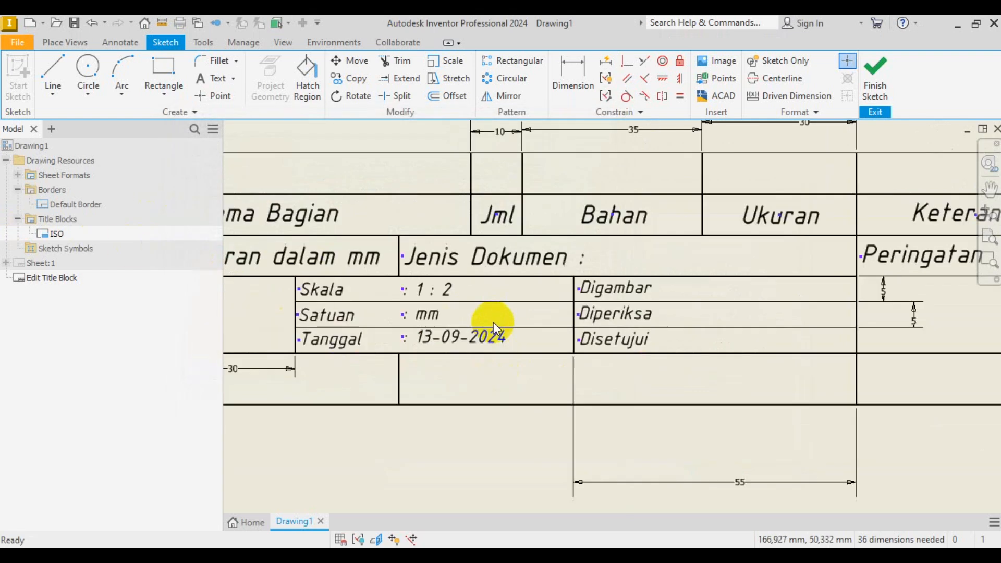
scroll(418, 355, up, 2)
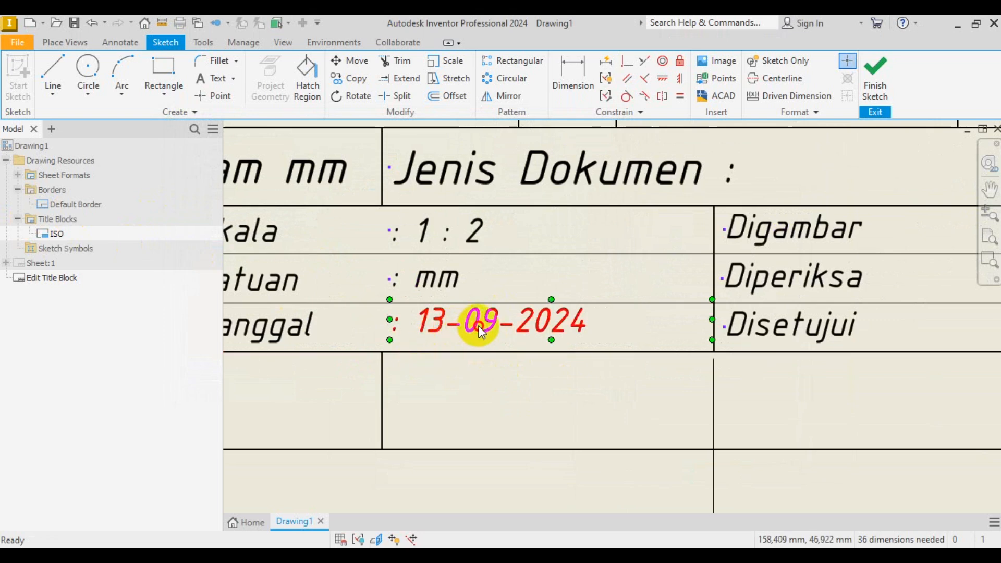
drag(480, 330, 479, 331)
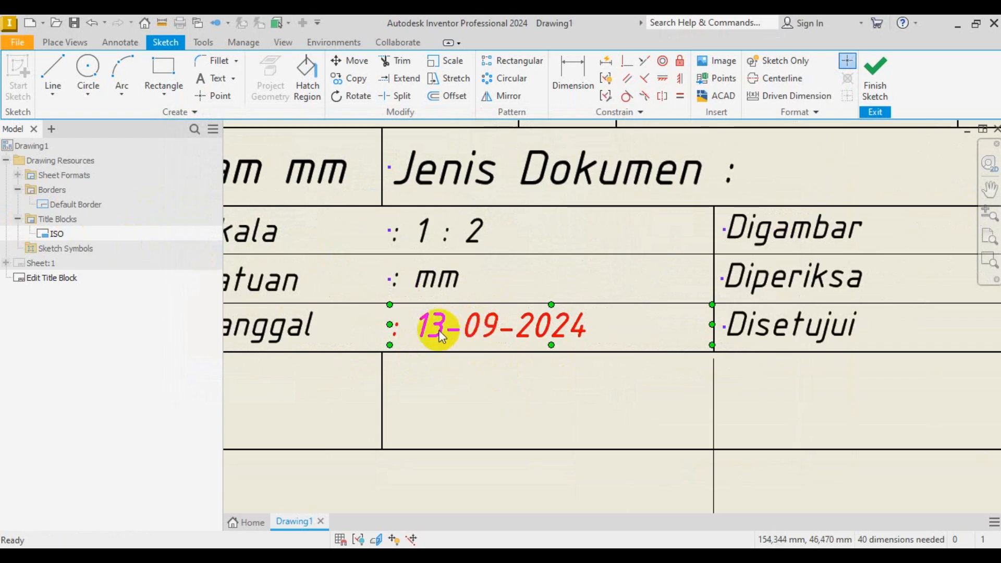
scroll(438, 328, down, 2)
scroll(516, 330, down, 2)
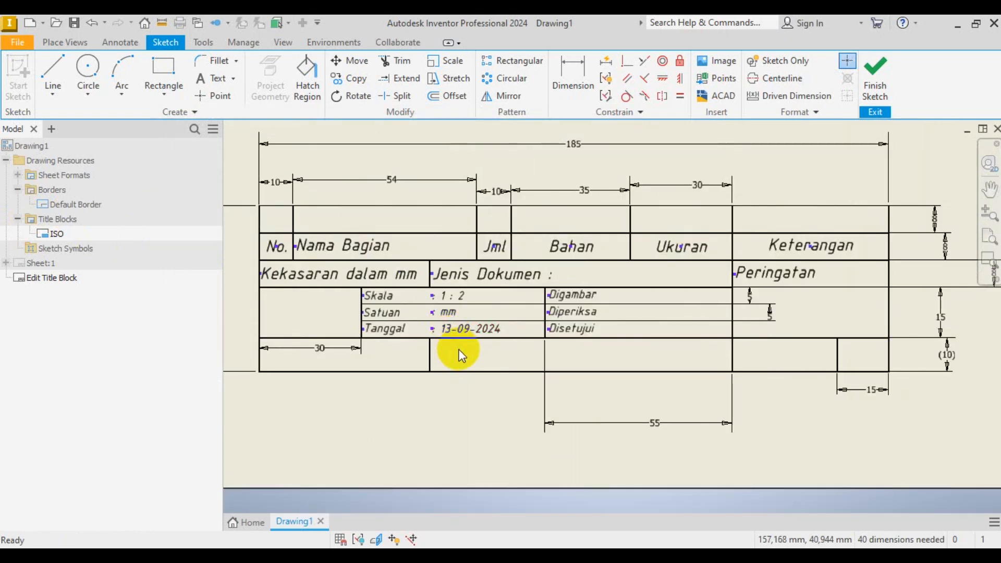
scroll(459, 354, up, 2)
scroll(334, 313, down, 1)
scroll(476, 344, up, 2)
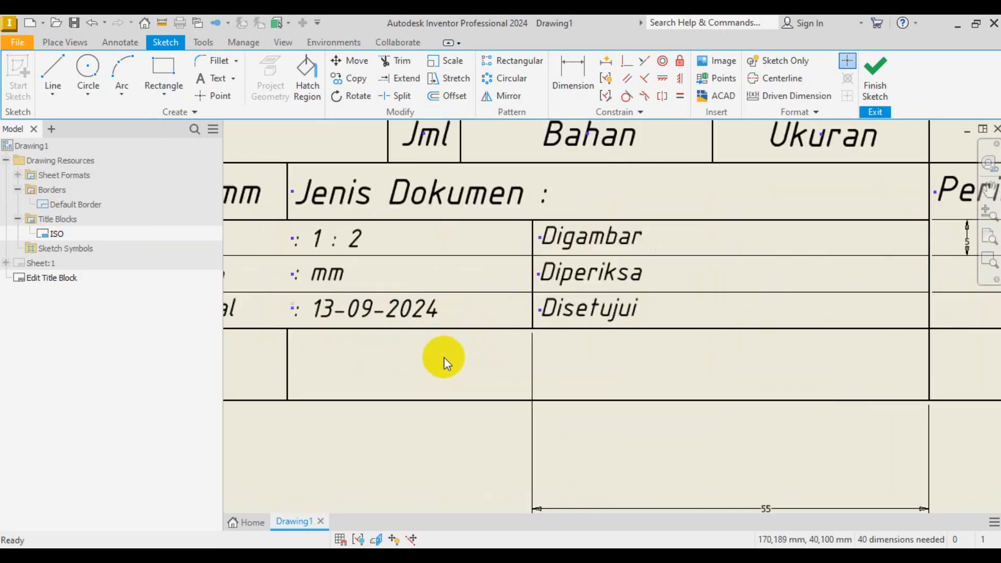
click(350, 313)
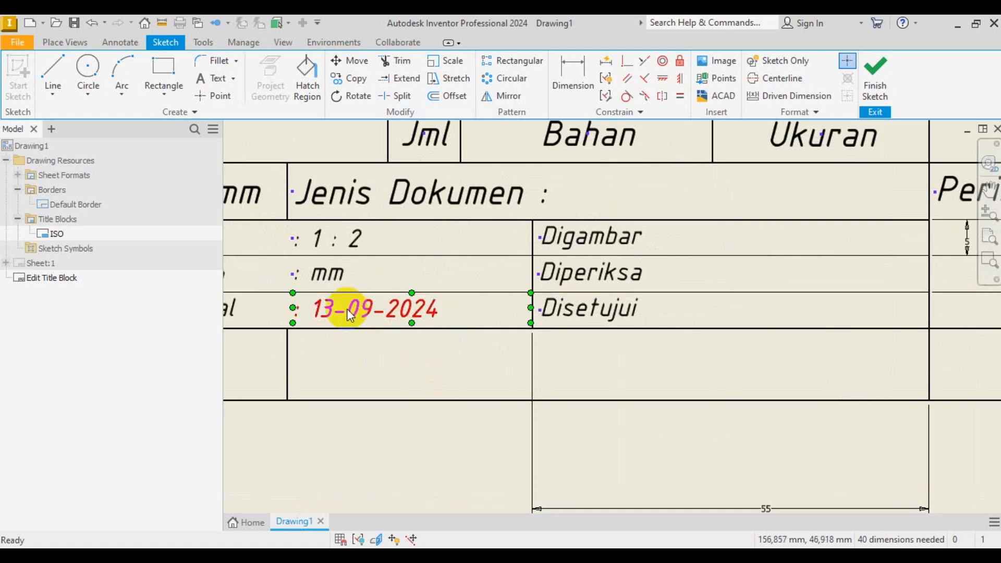
- Copy the 1 : 2, mm and 13-09-2024 value texts into the right-hand Digambar–Disetujui rows
click(352, 308)
ctrl+click(340, 284)
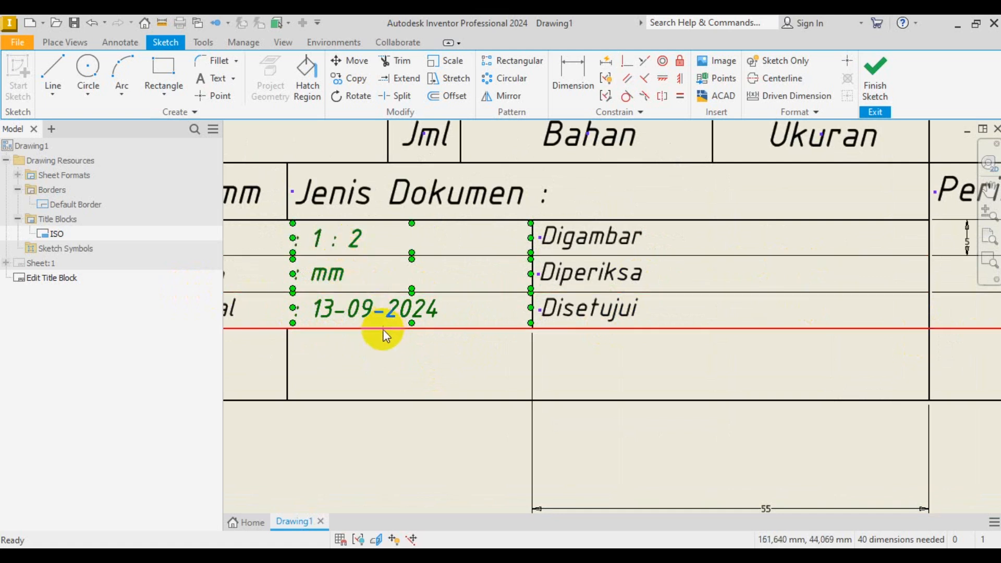
click(345, 81)
click(209, 199)
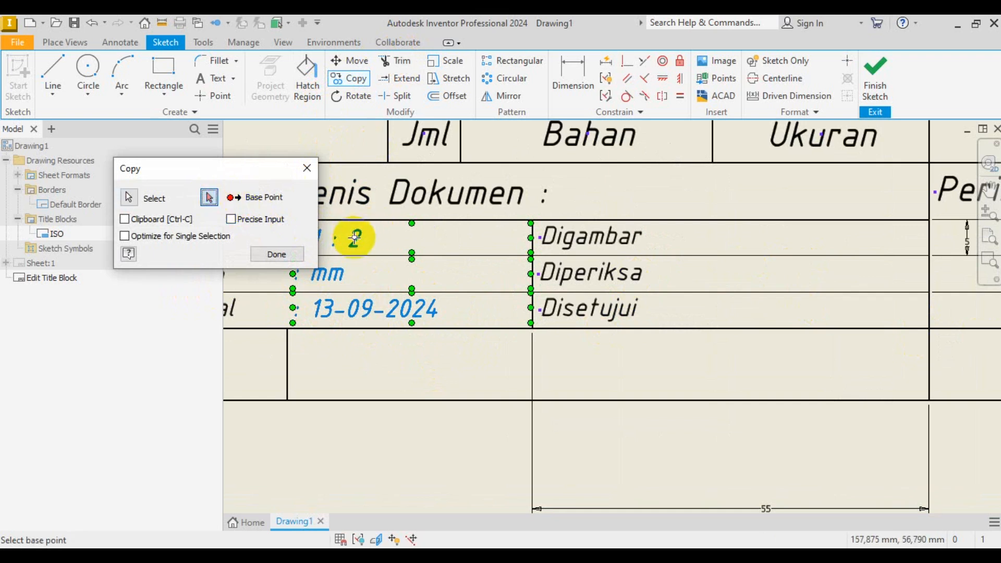
click(358, 238)
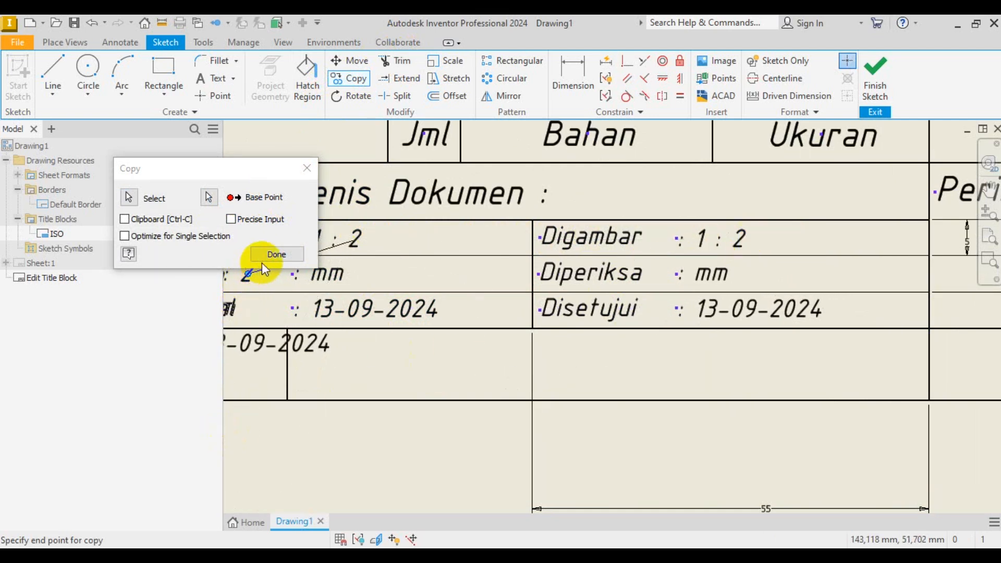
click(268, 254)
- Replace the copied 1 : 2 beside Digambar with the drafter's name
click(733, 239)
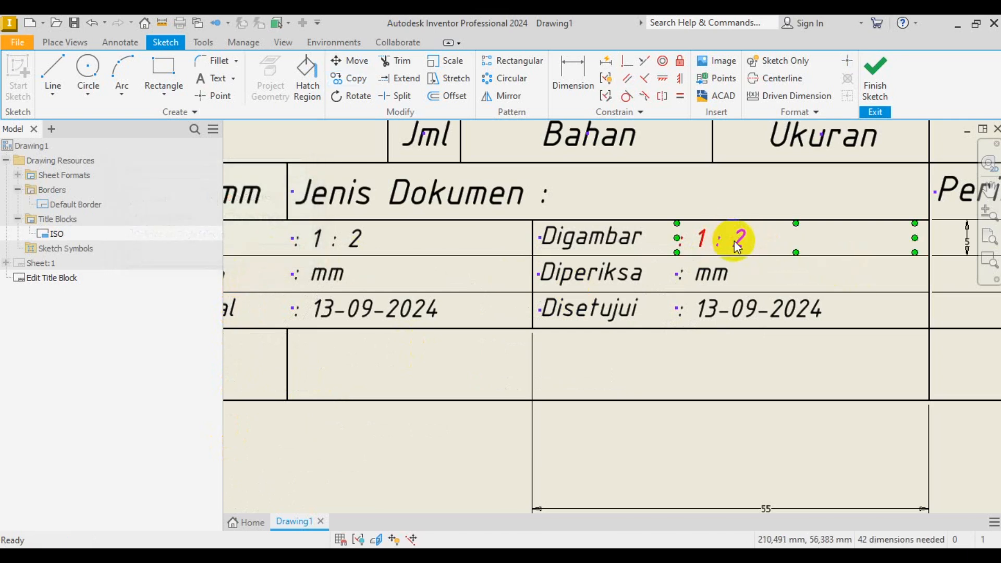
double_click(734, 240)
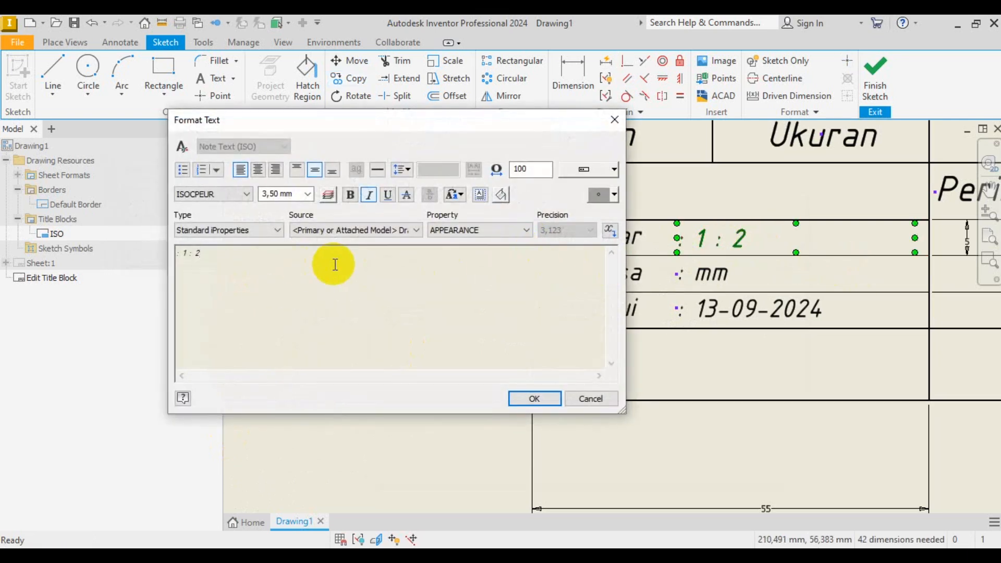
key(Caps_Lock)
key(Caps_Lock)
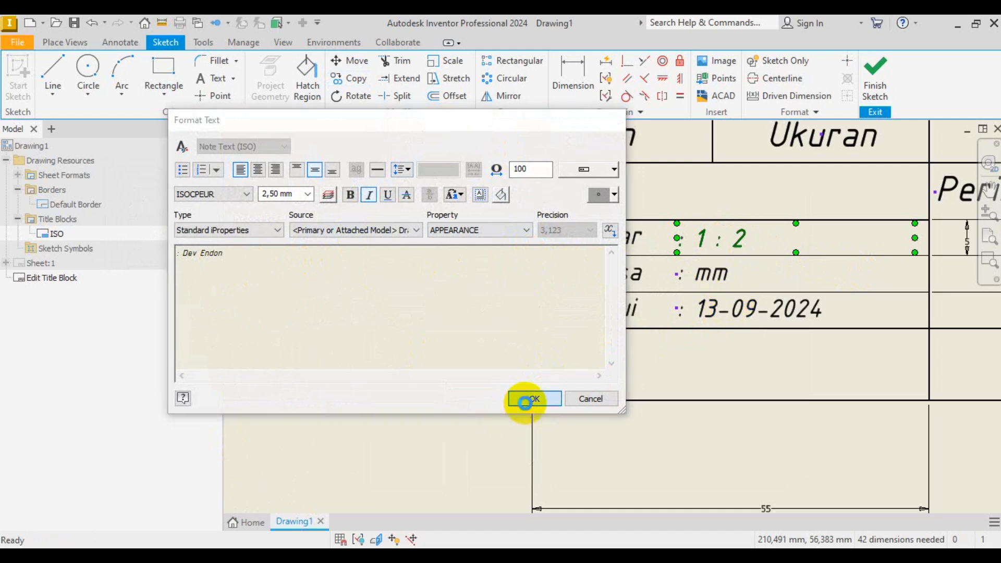
click(532, 399)
- Replace the copied mm text beside Diperiksa with the checker's full name
click(718, 285)
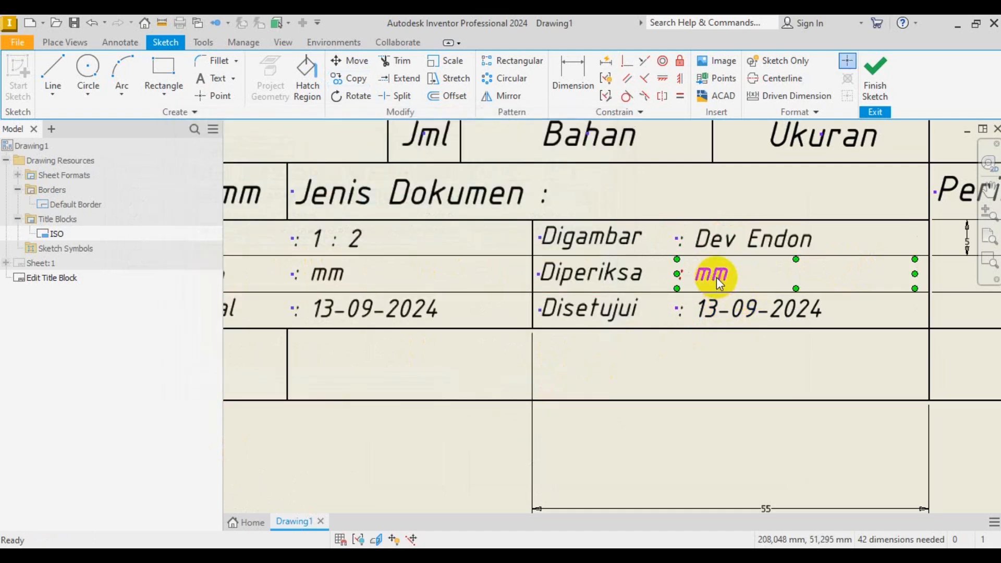
double_click(717, 278)
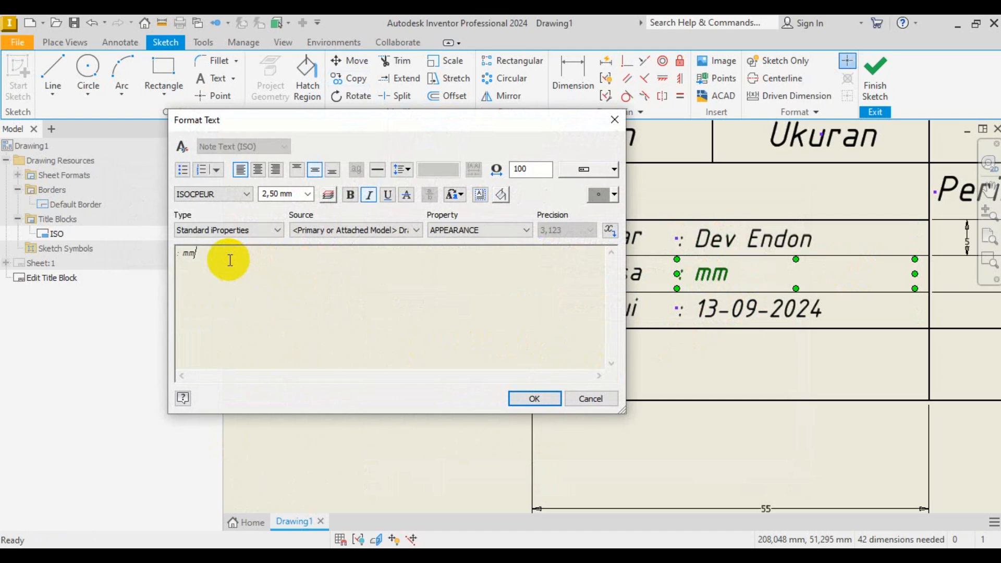
key(Caps_Lock)
key(Caps_Lock)
key(Caps_Lock)
key(Caps_Lock)
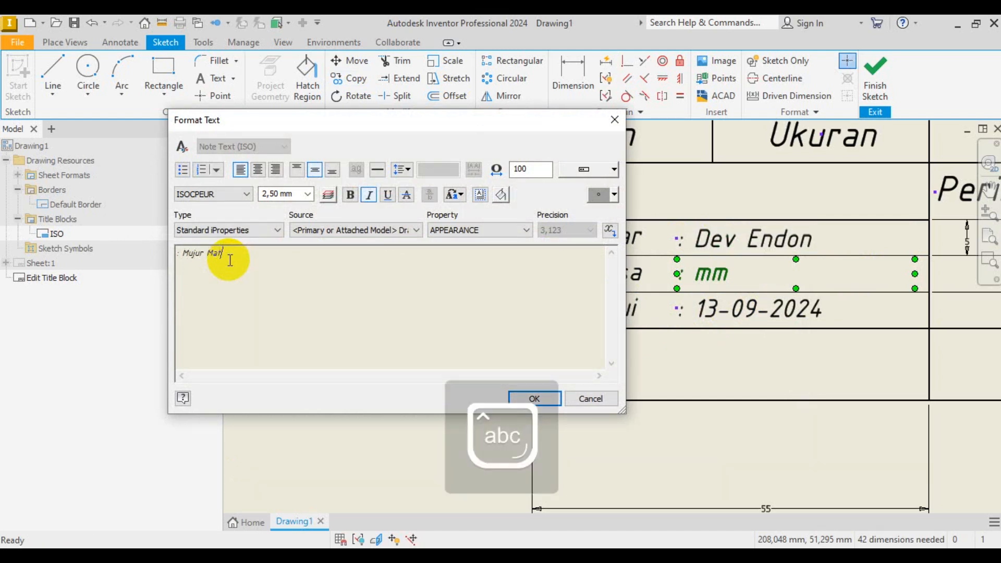
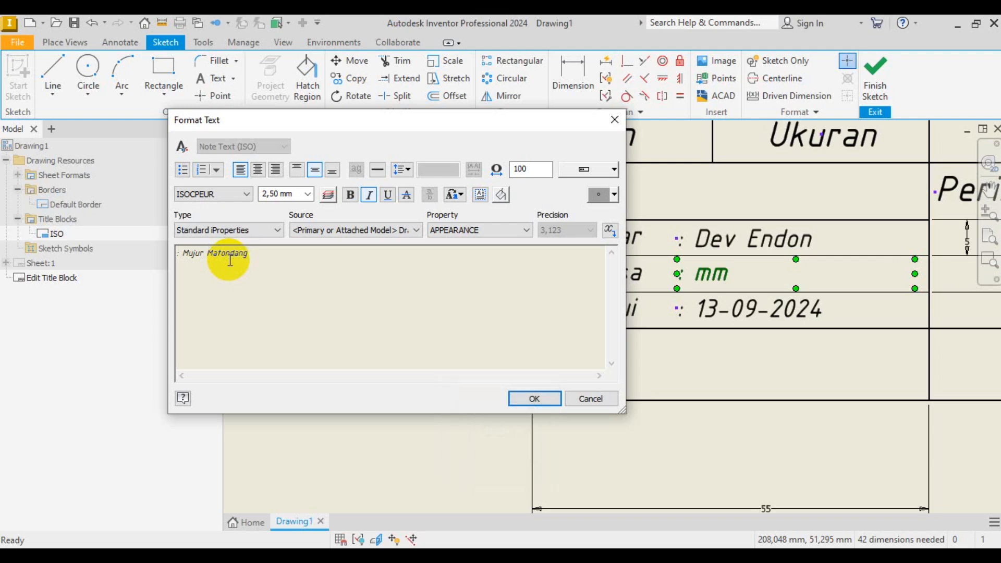
click(528, 399)
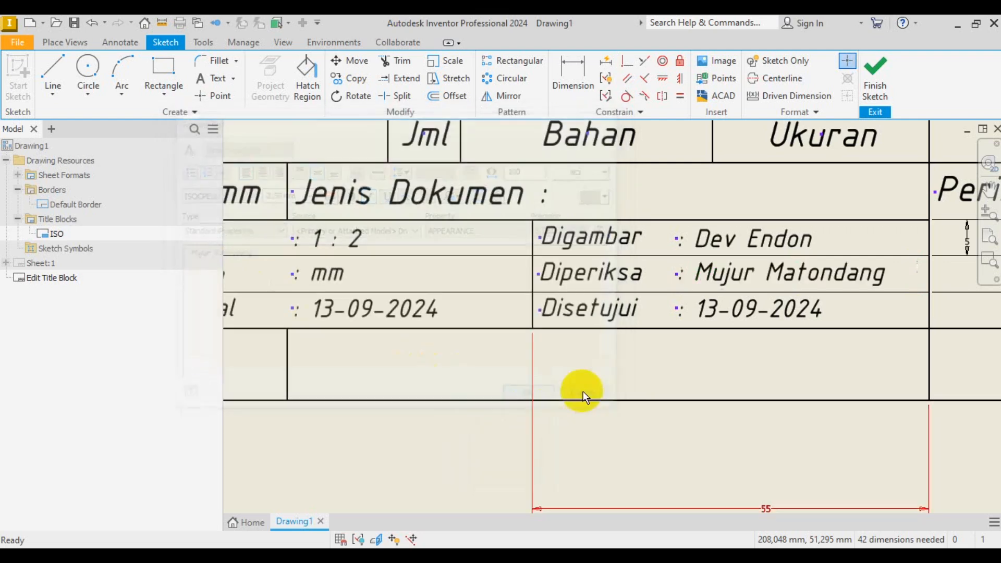
- Replace the copied date beside Disetujui with the approver's full name
double_click(766, 313)
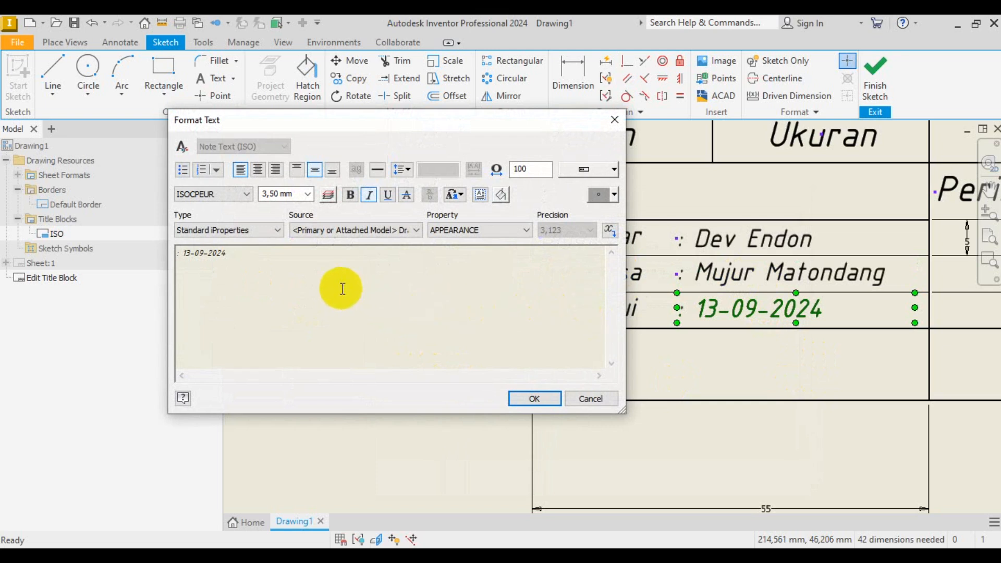
drag(183, 254, 272, 260)
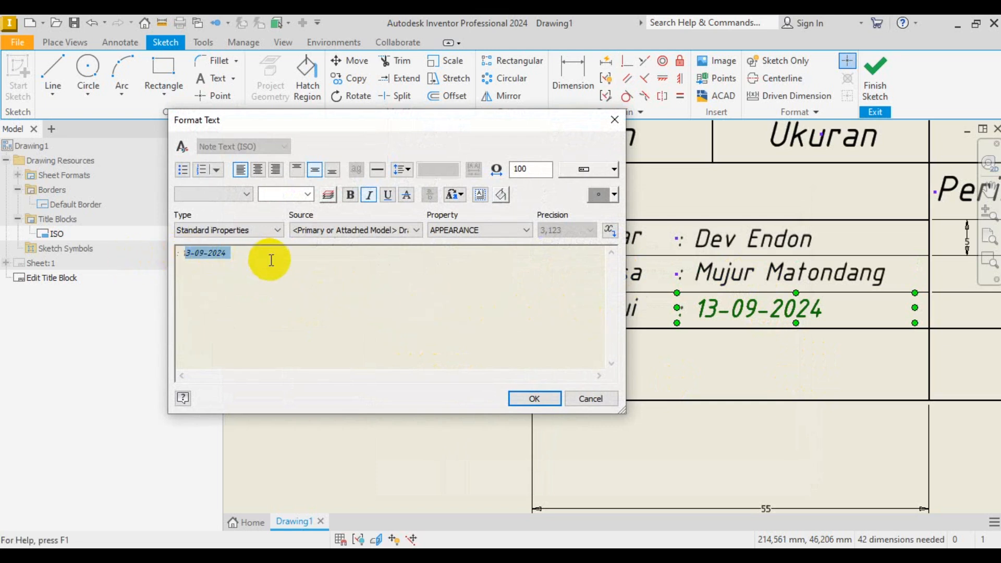
key(Caps_Lock)
key(Caps_Lock)
key(Caps_Lock)
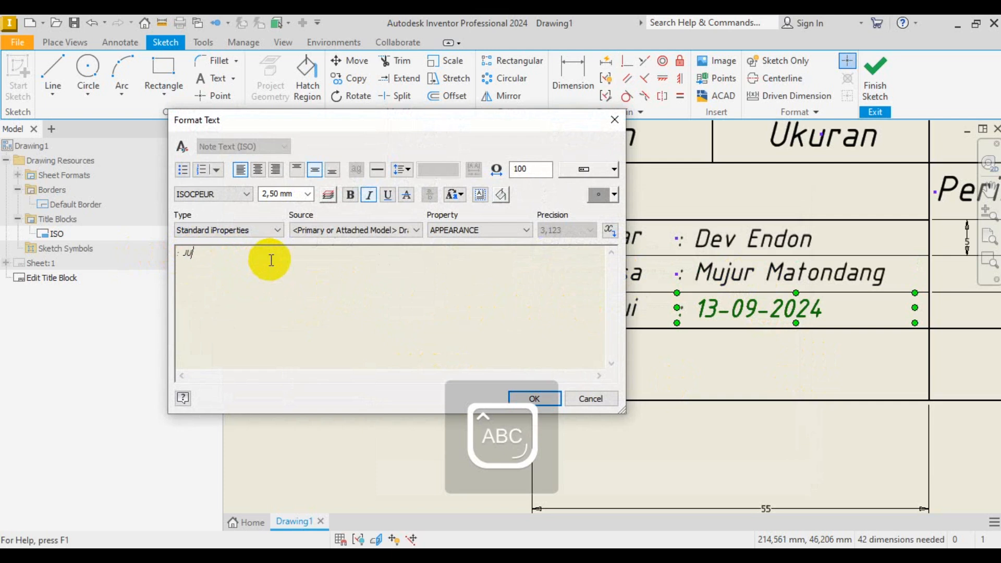
key(Caps_Lock)
key(Caps_Lock)
key(Caps_Lock)
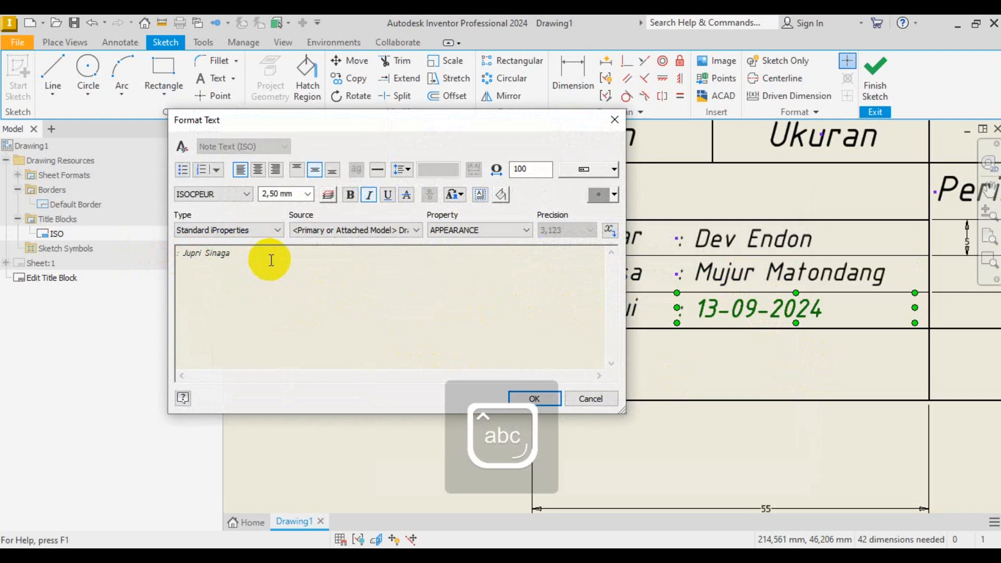
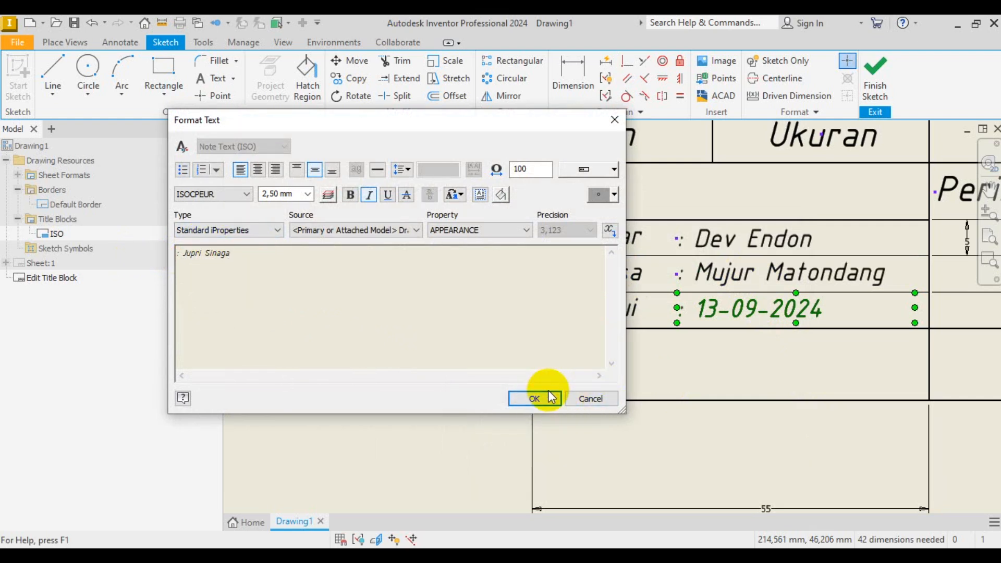
click(542, 398)
scroll(671, 319, up, 3)
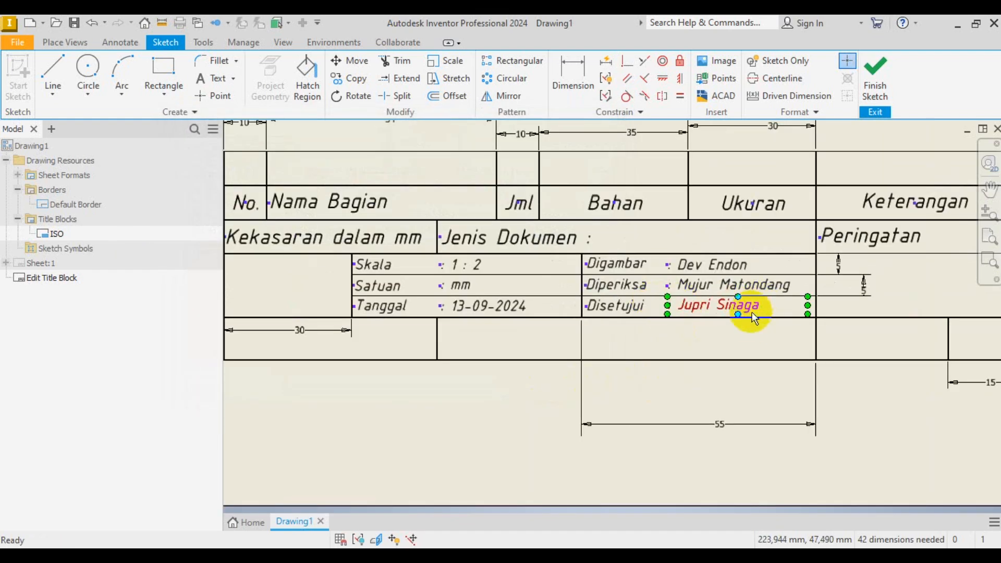
- Compare the drawing against the reference title block image in Photos
scroll(716, 354, up, 3)
scroll(801, 305, down, 4)
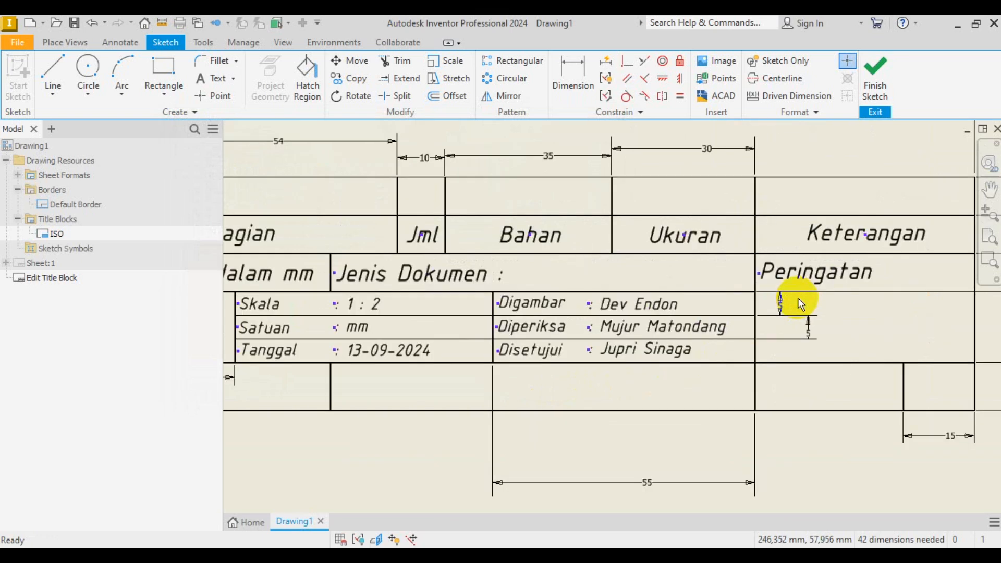
scroll(585, 339, up, 3)
scroll(458, 393, down, 3)
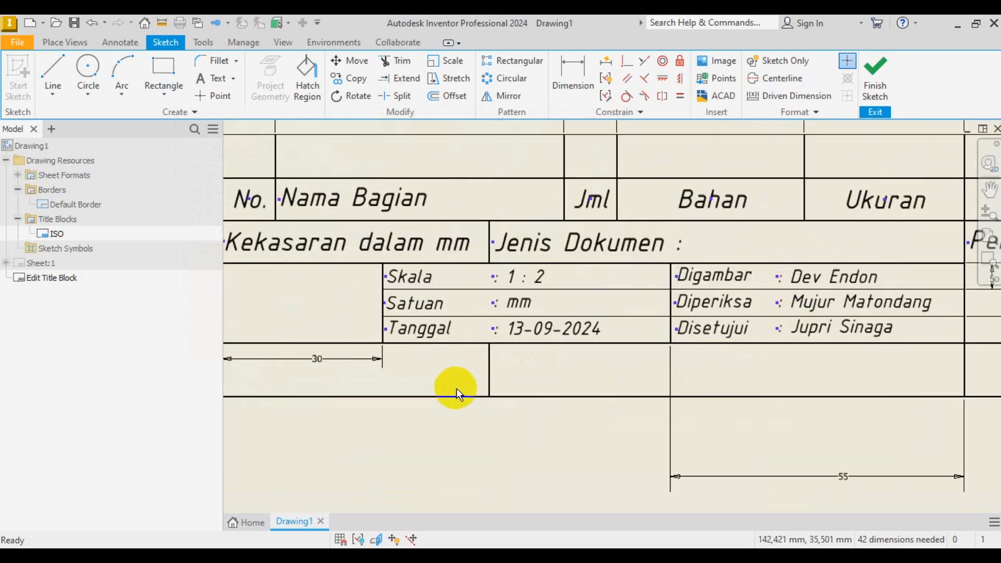
scroll(456, 389, up, 3)
scroll(825, 378, down, 3)
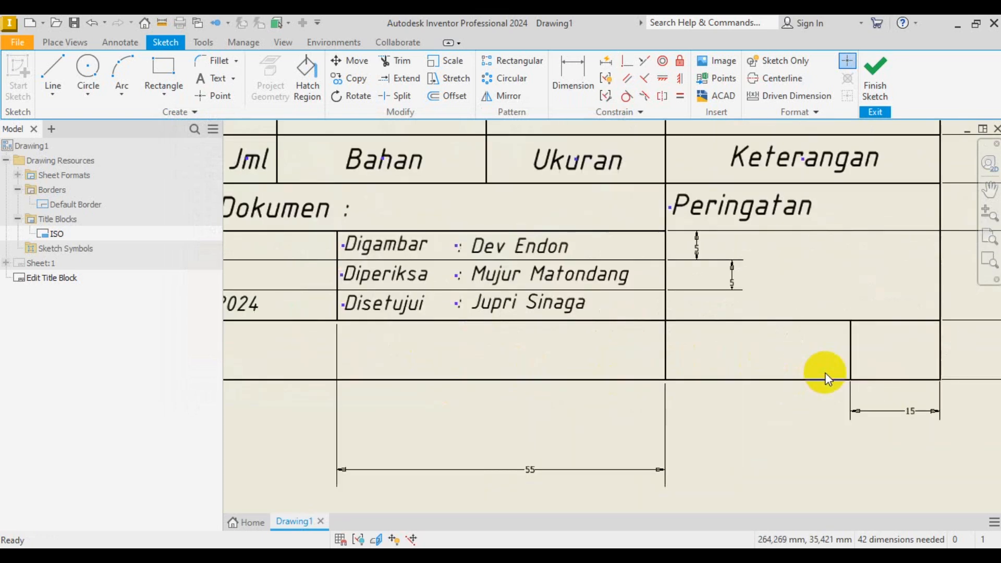
click(496, 557)
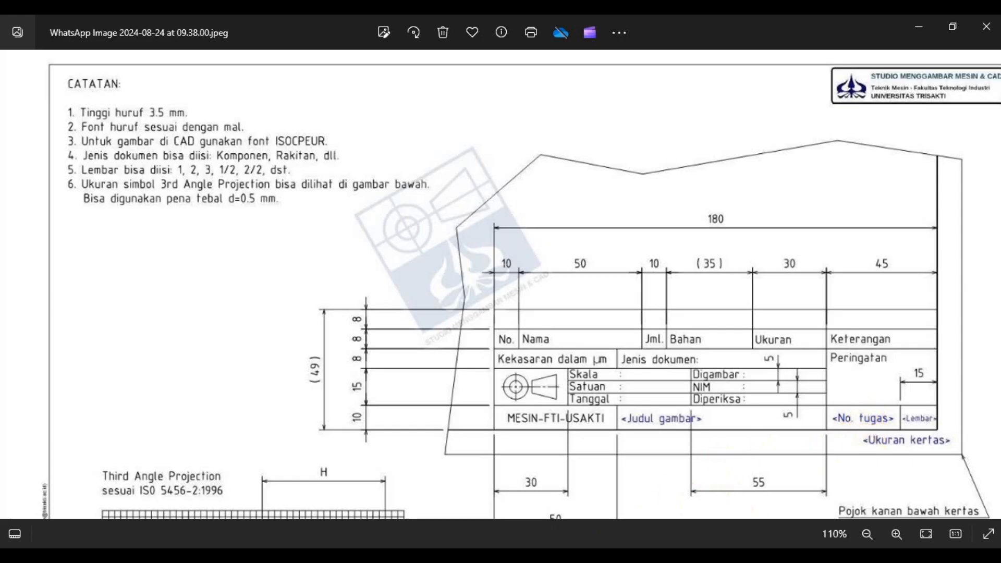
click(496, 557)
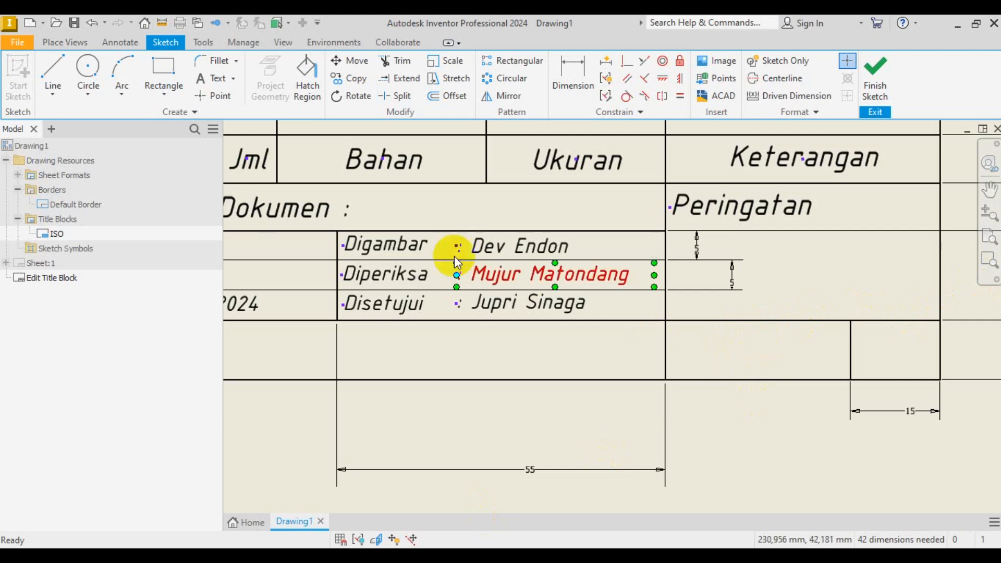
- Frame a middle-centre aligned text box over the empty bottom-row cell
click(208, 78)
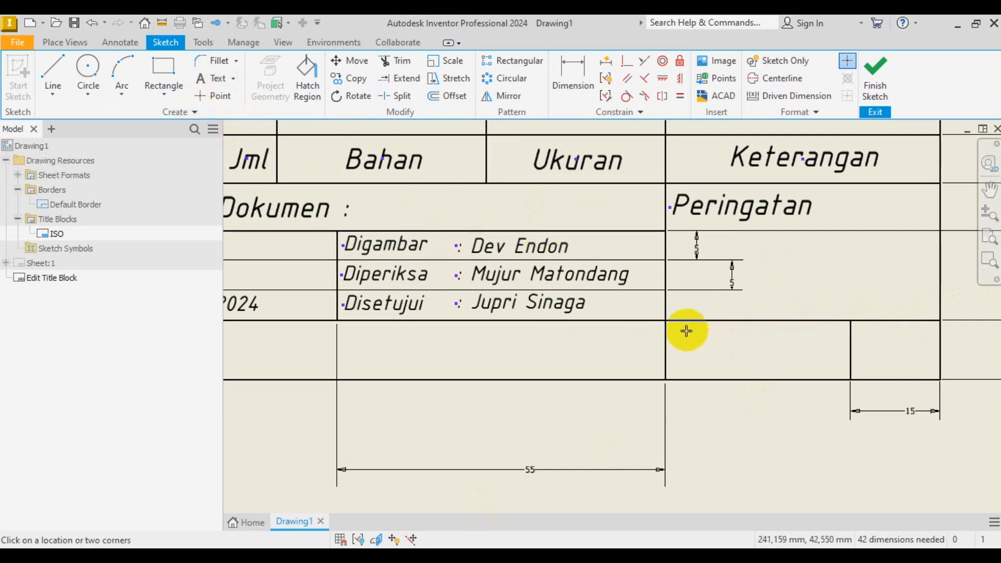
drag(668, 324, 848, 379)
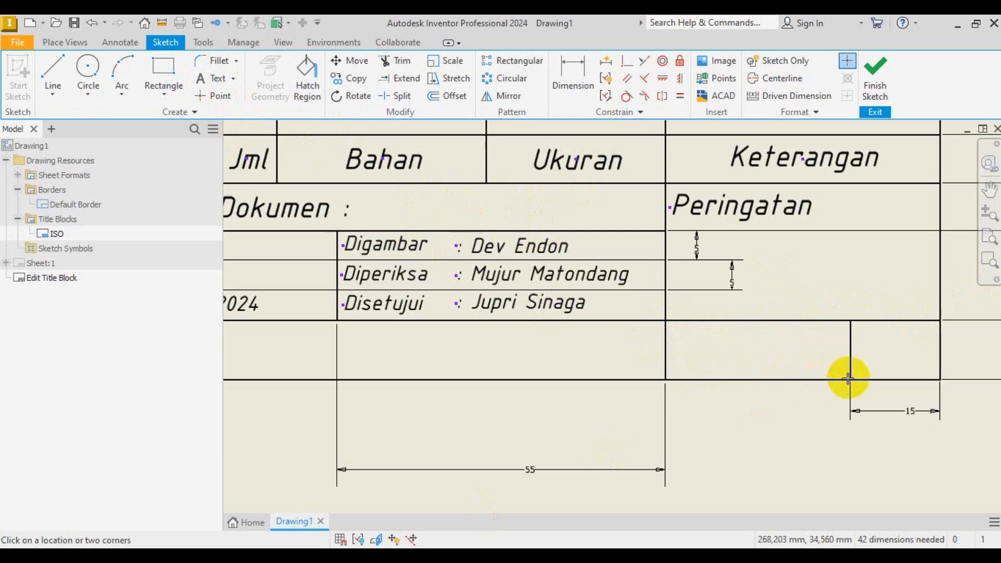
click(315, 170)
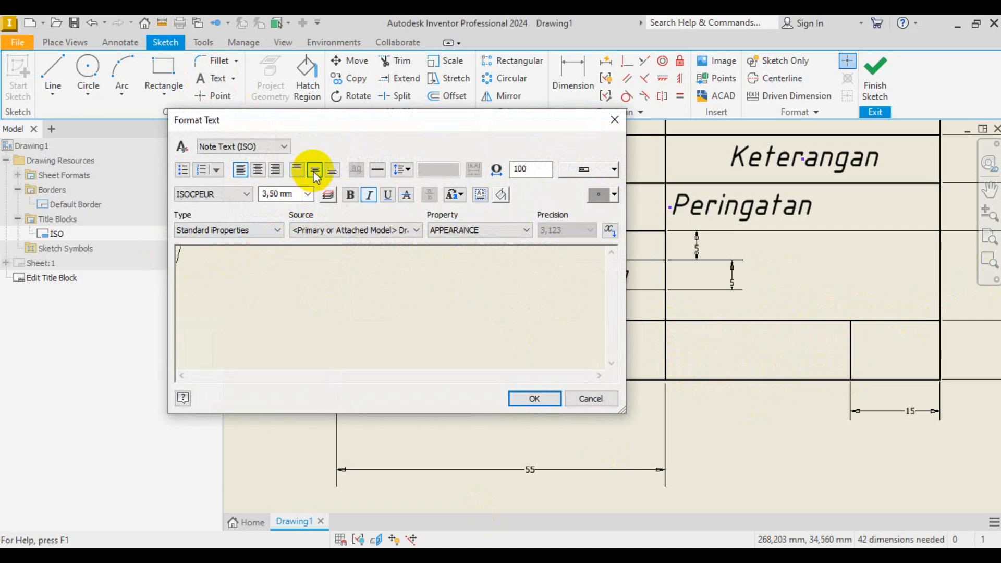
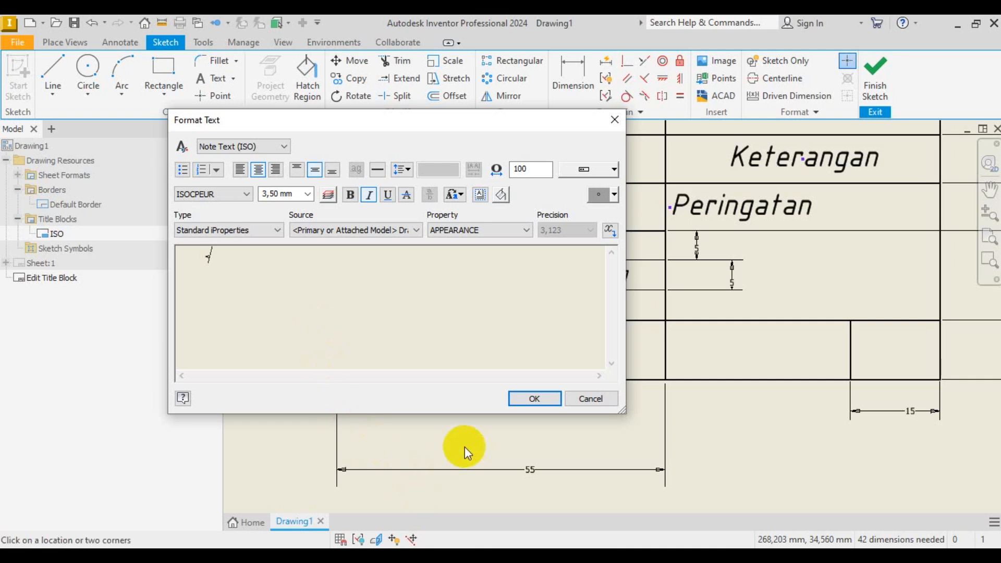
- Finish typing the <No Tugas> placeholder and place it in the bottom-row cell
key(Caps_Lock)
text(N)
key(Caps_Lock)
text(o Tugas)
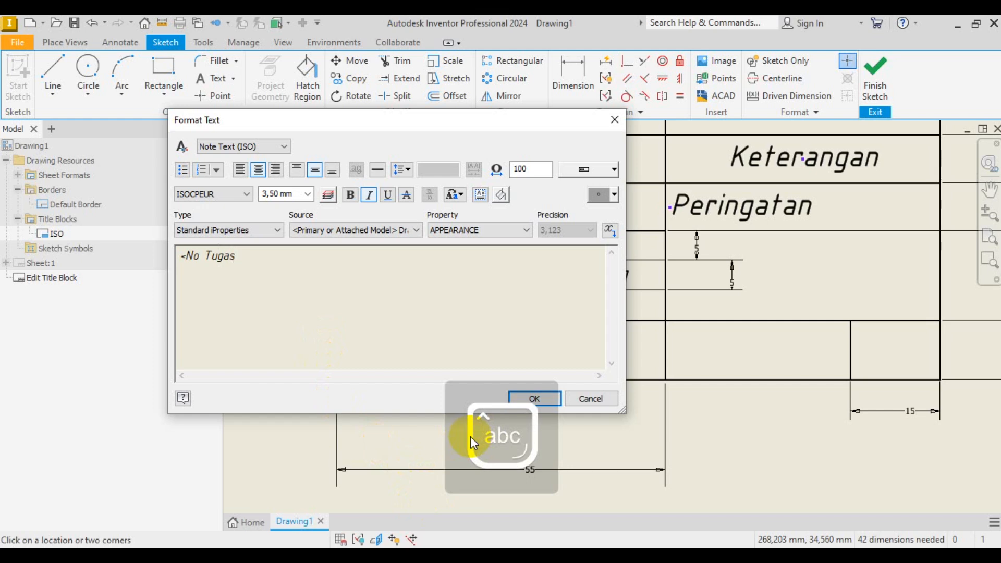
text(>)
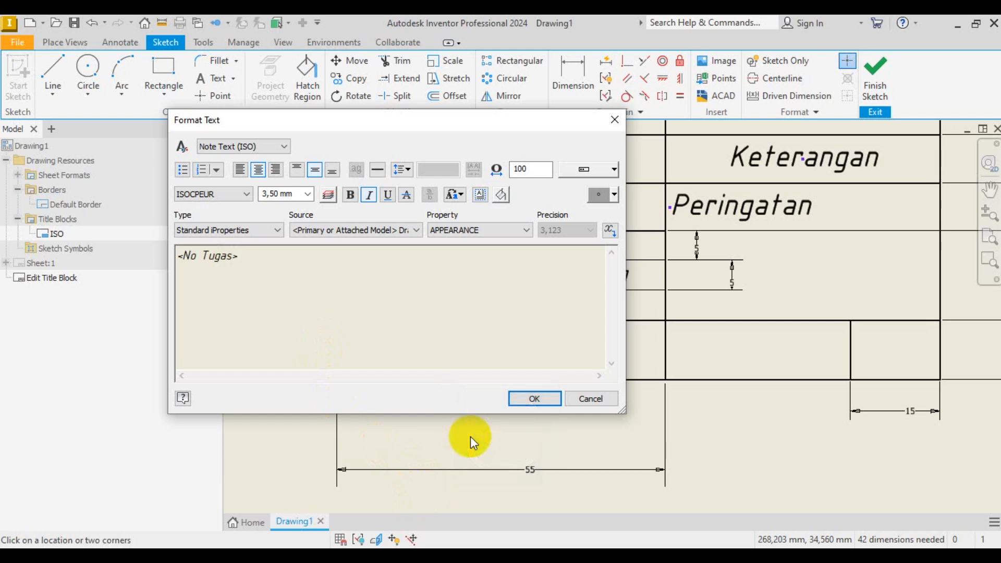
click(543, 398)
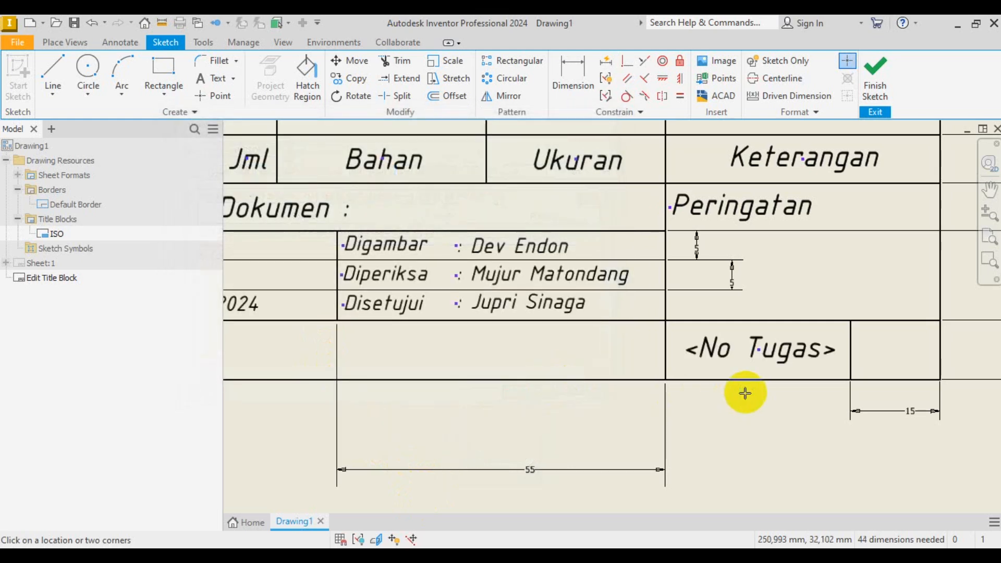
- End the Text command and check the placed <No Tugas> label
scroll(499, 315, up, 5)
scroll(603, 333, down, 6)
right_click(615, 389)
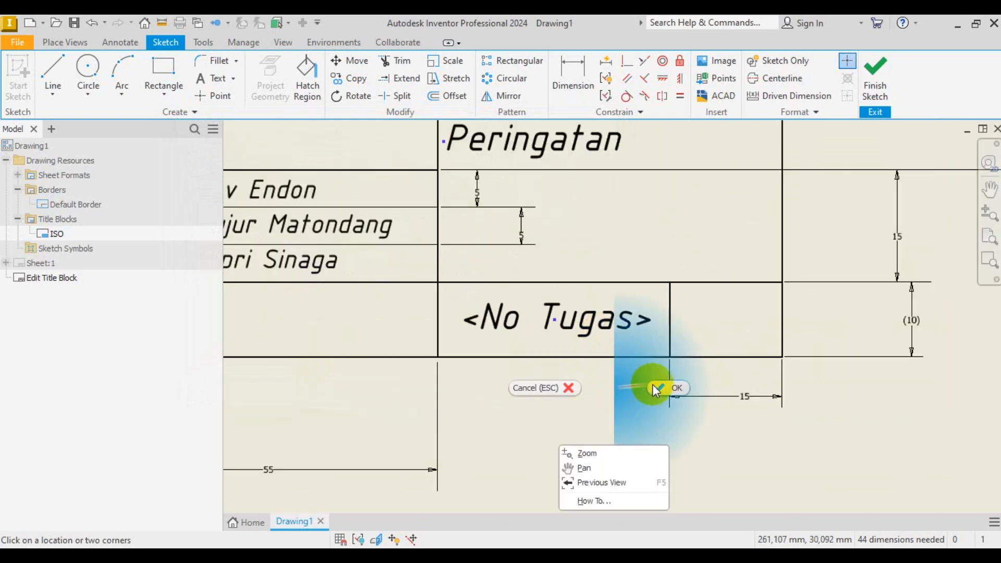
click(657, 388)
click(605, 319)
click(610, 377)
scroll(609, 376, up, 2)
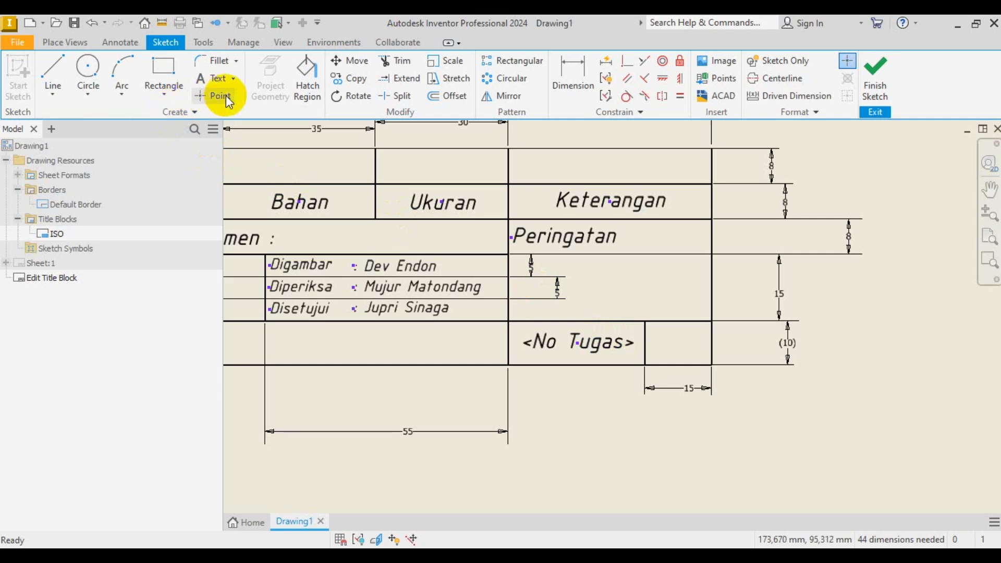
- Select <No Tugas> and start copying it from a base point on the text
click(590, 352)
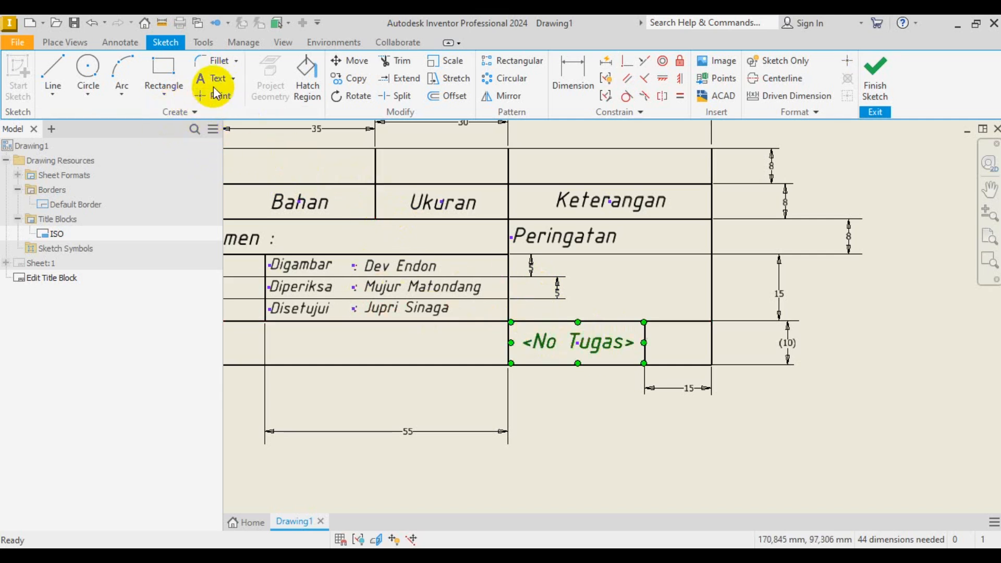
click(349, 78)
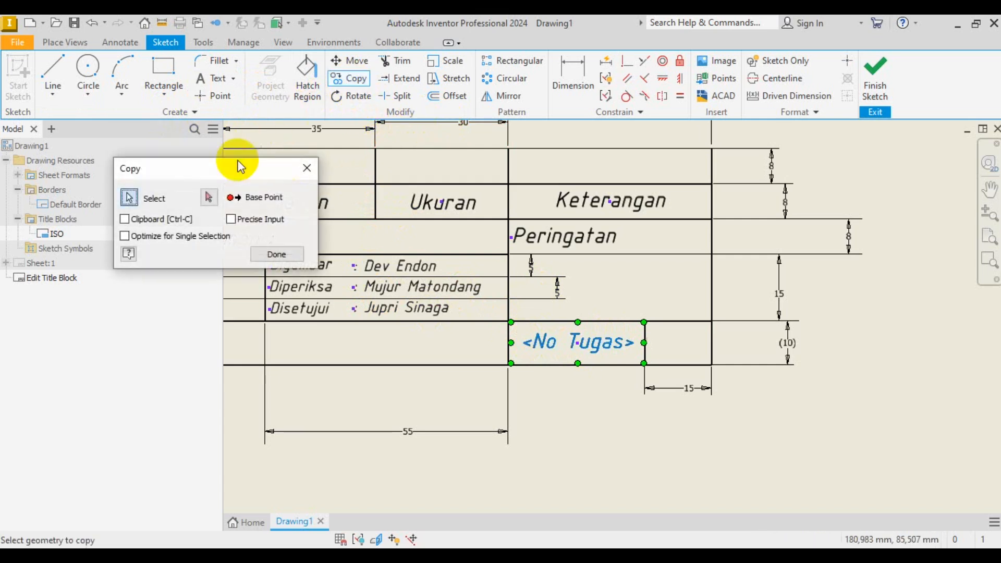
click(209, 197)
click(579, 343)
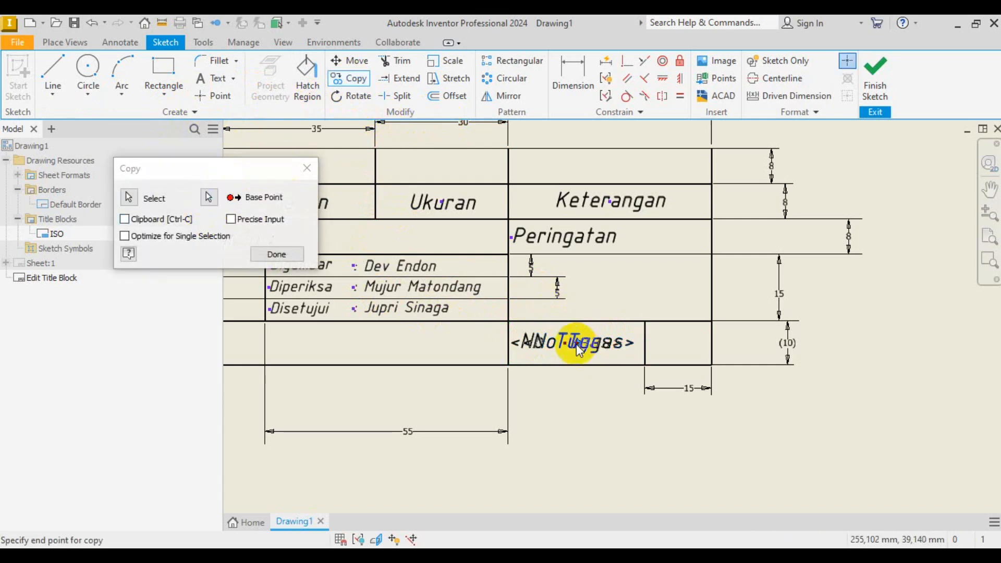
scroll(693, 349, up, 3)
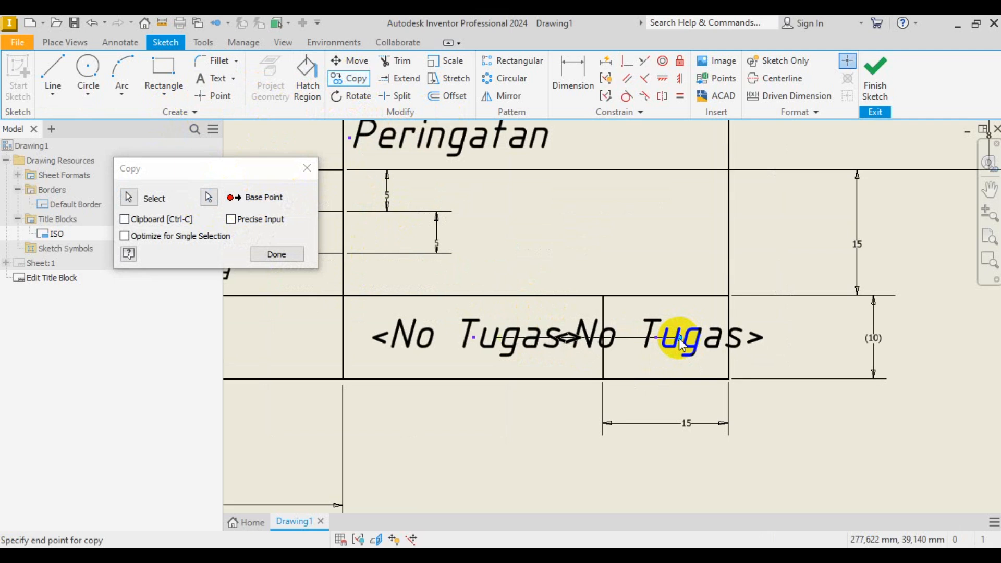
- Cancel the copy and frame a new text box in the narrow 15 mm cell
key(Escape)
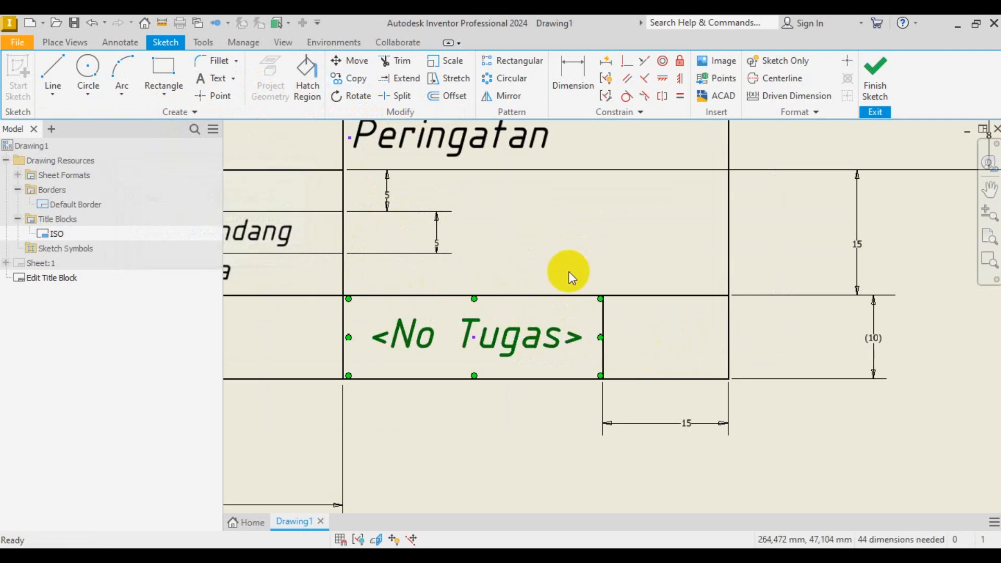
click(207, 80)
drag(605, 296, 727, 377)
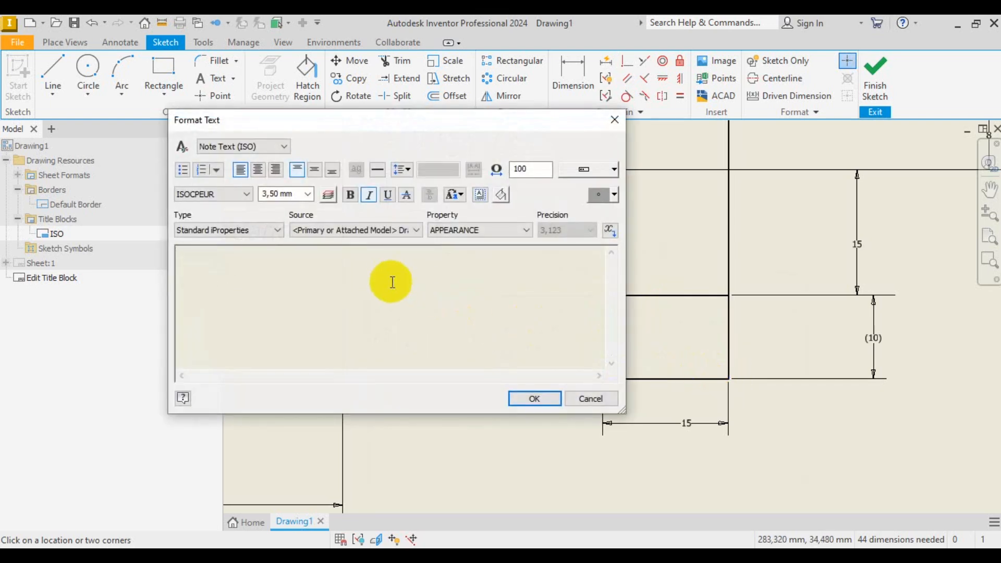
- Enter centred placeholder text <sheet/sheet> in the 15 mm cell beside <No Tugas>
click(258, 170)
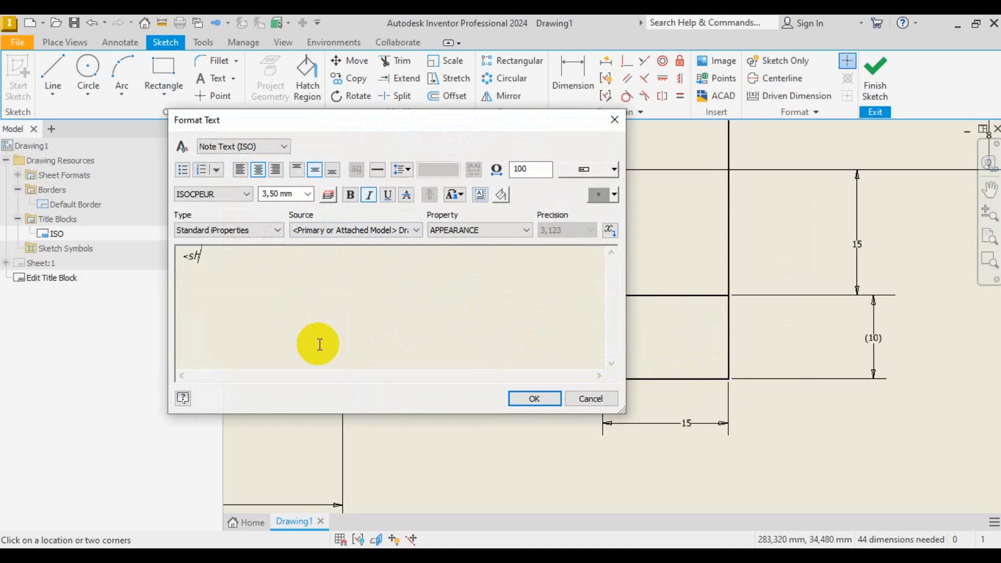
text(e)
text(t/sheet>)
click(532, 398)
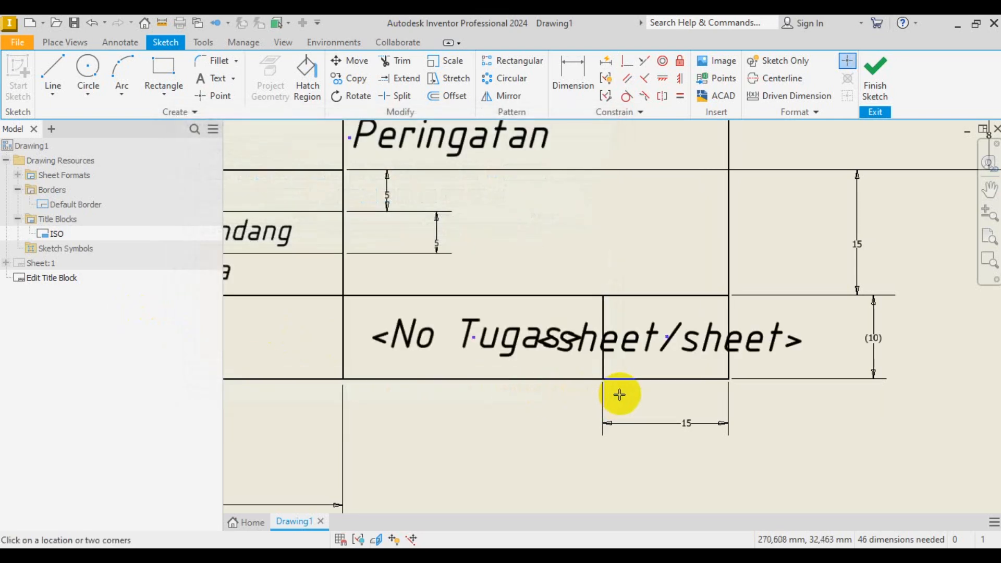
scroll(712, 376, down, 4)
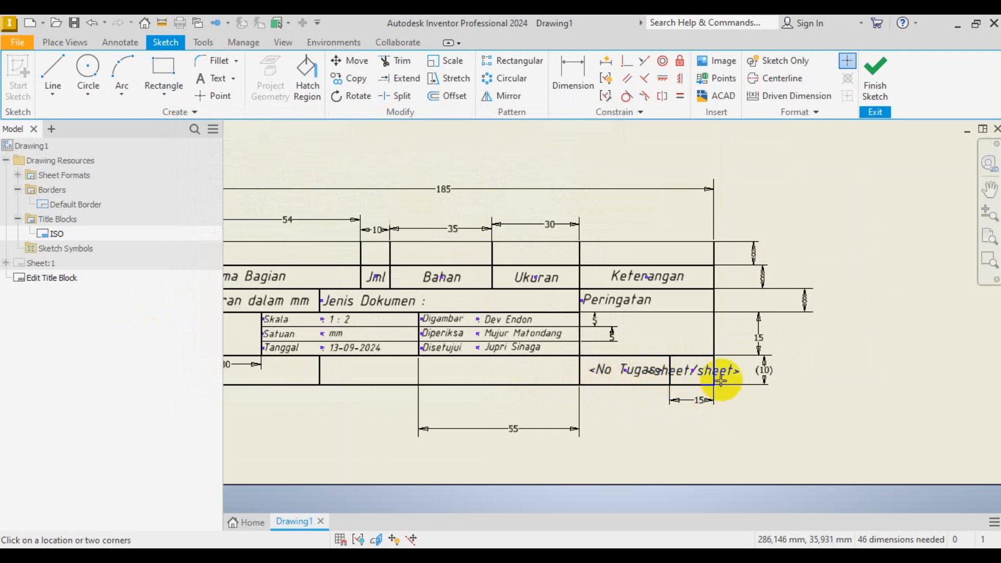
- Start a middle-centre aligned text in the empty 55 mm bottom-row cell
scroll(720, 381, down, 2)
scroll(541, 398, up, 6)
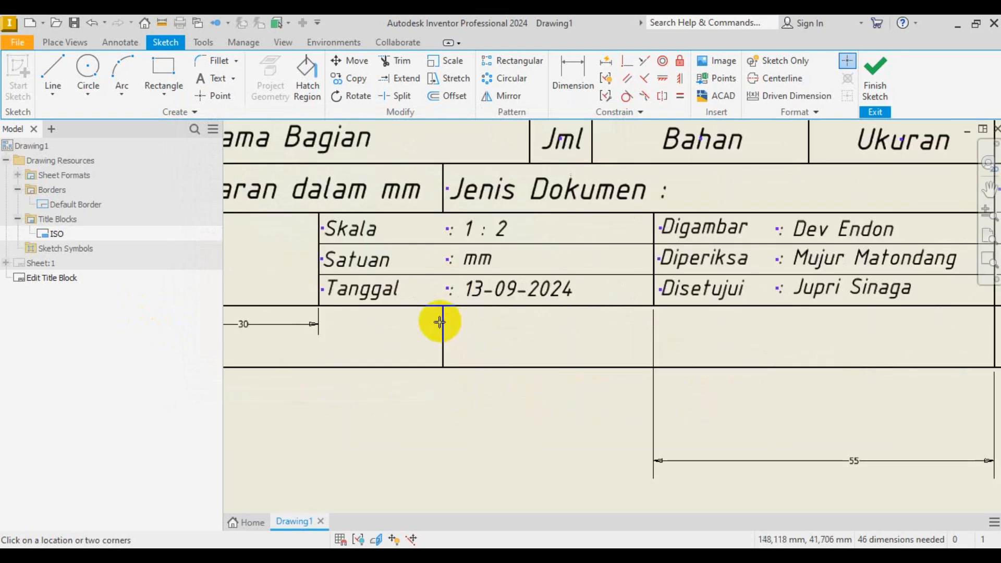
scroll(439, 322, down, 3)
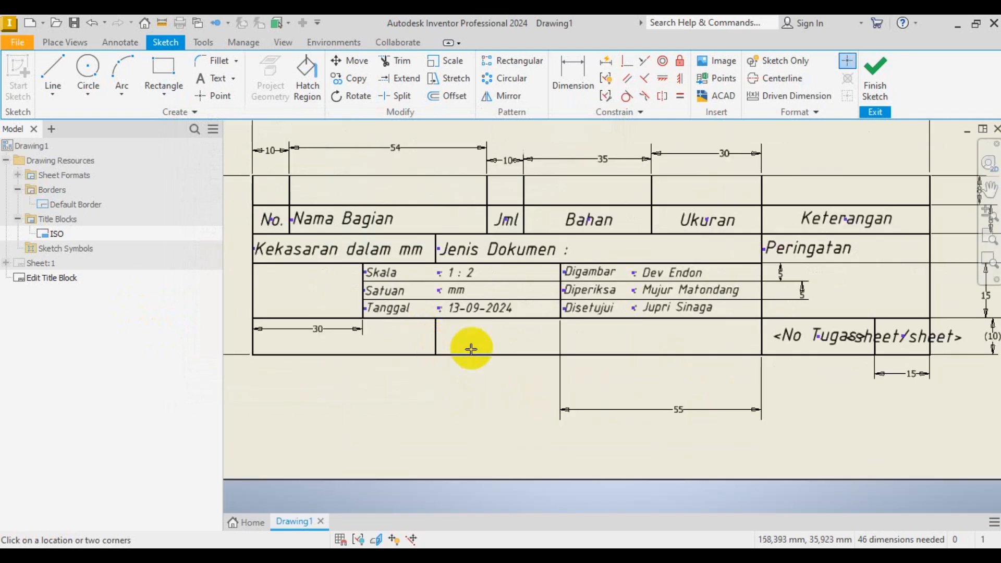
scroll(498, 366, up, 3)
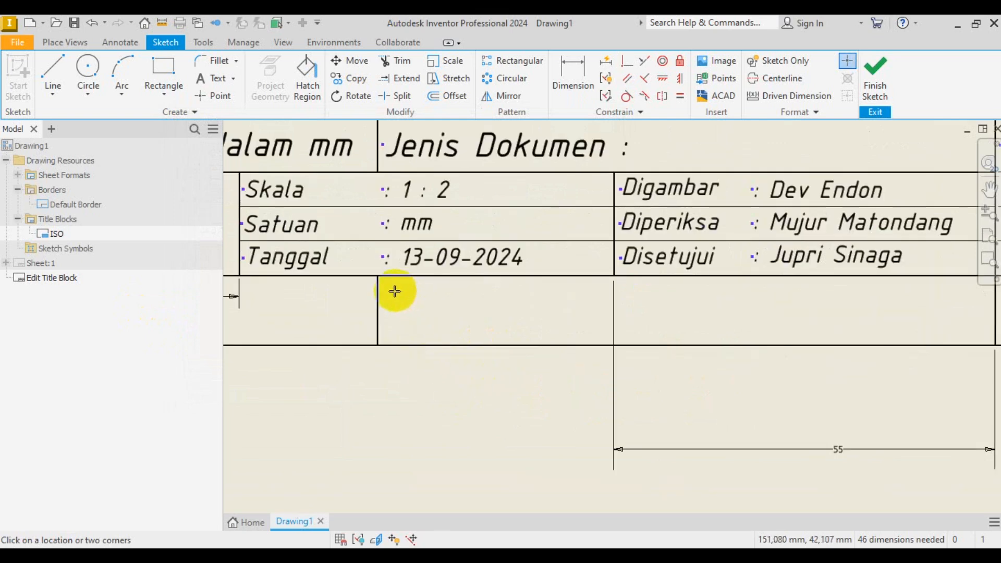
click(381, 278)
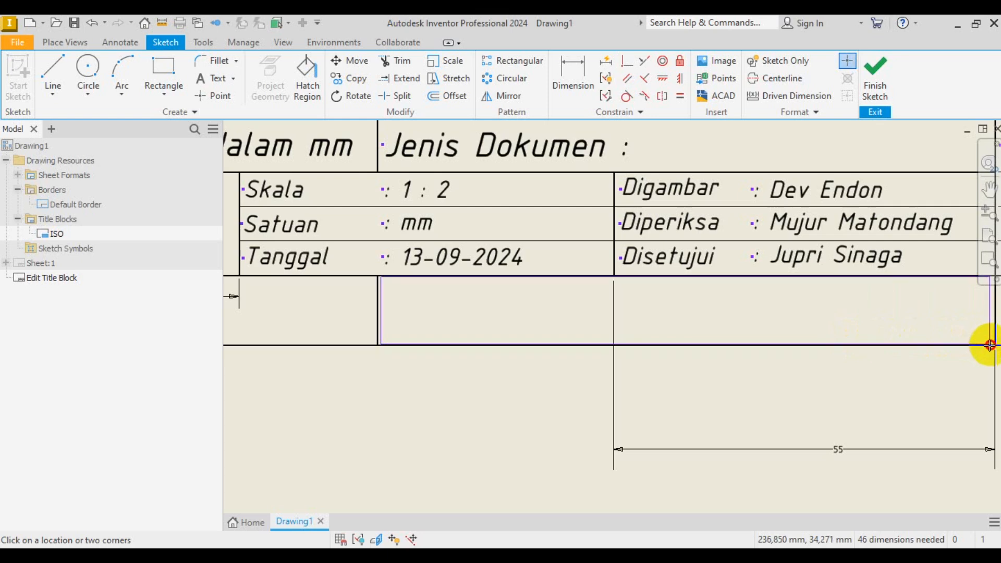
key(Escape)
click(885, 330)
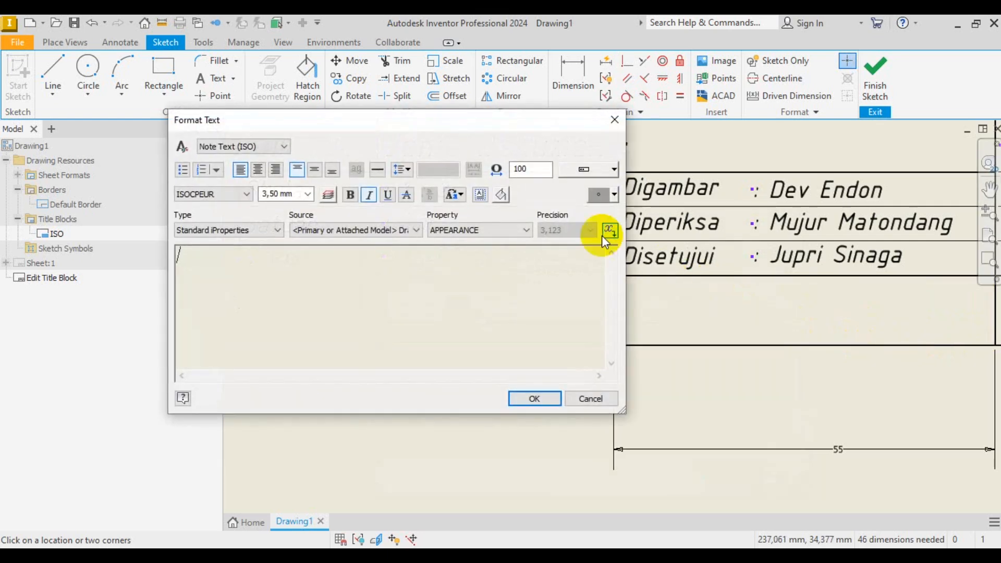
click(314, 169)
click(258, 169)
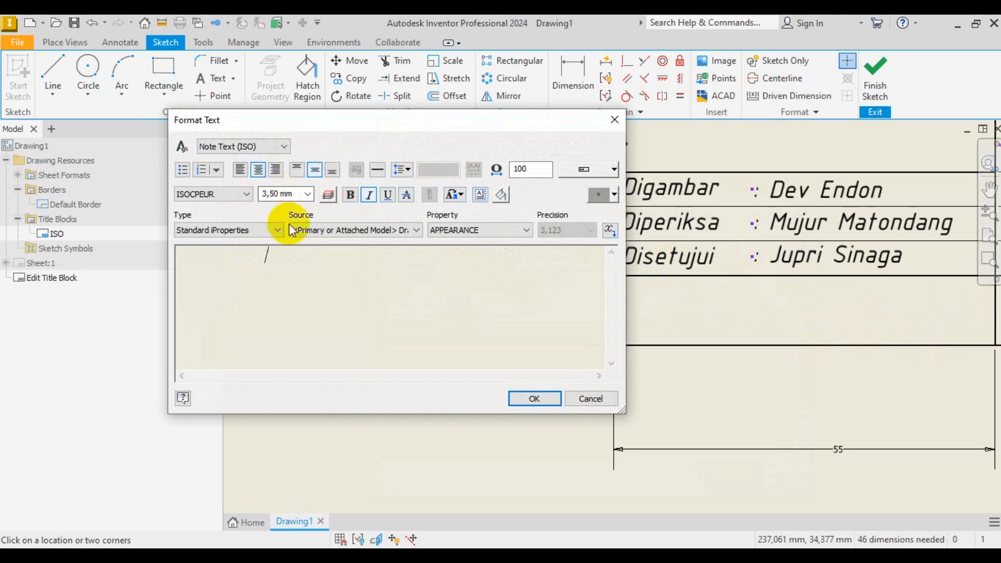
click(298, 254)
- Type BOHPRISMA in capitals, make it bold and place it
key(Caps_Lock)
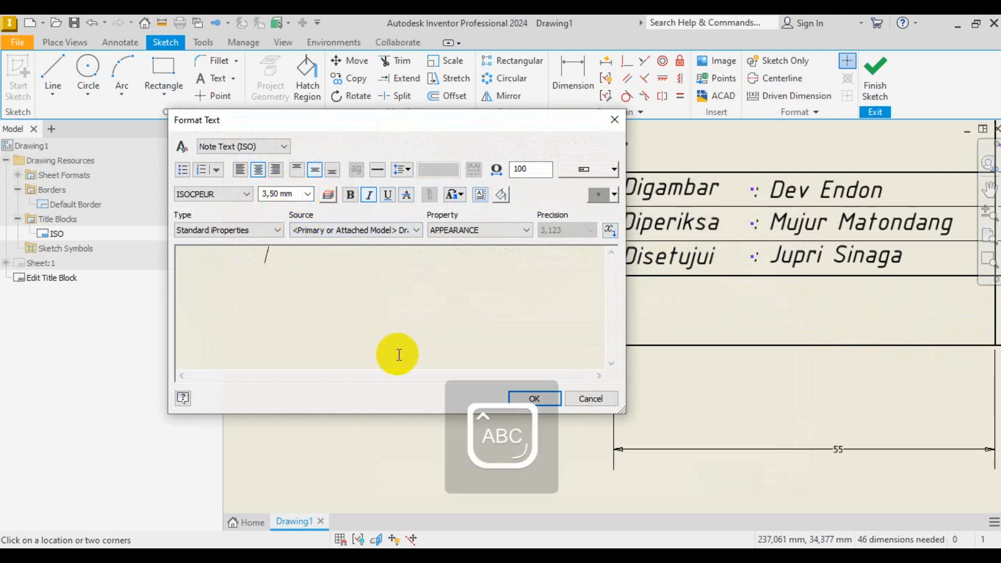
text(BOHPRISMA)
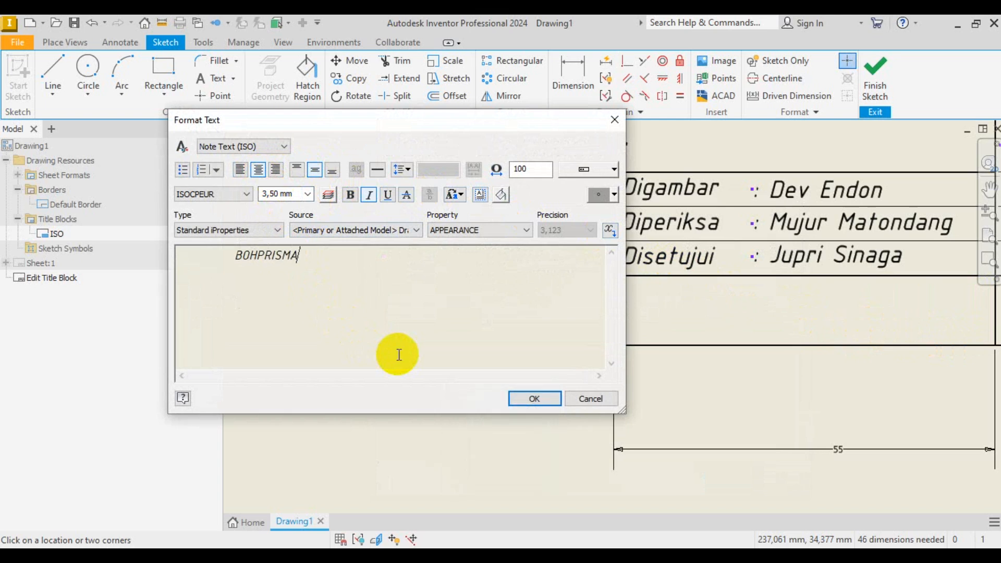
double_click(262, 252)
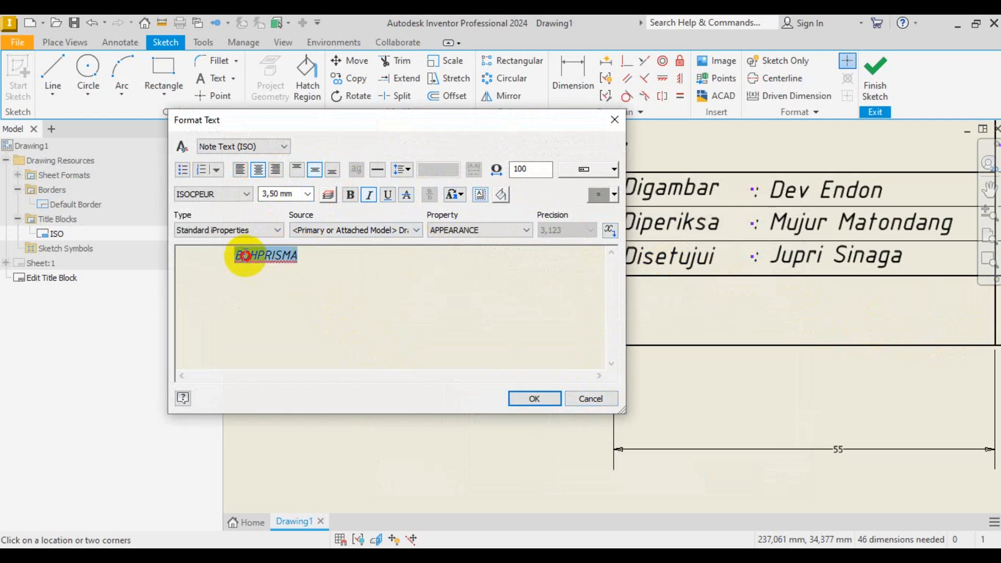
click(351, 195)
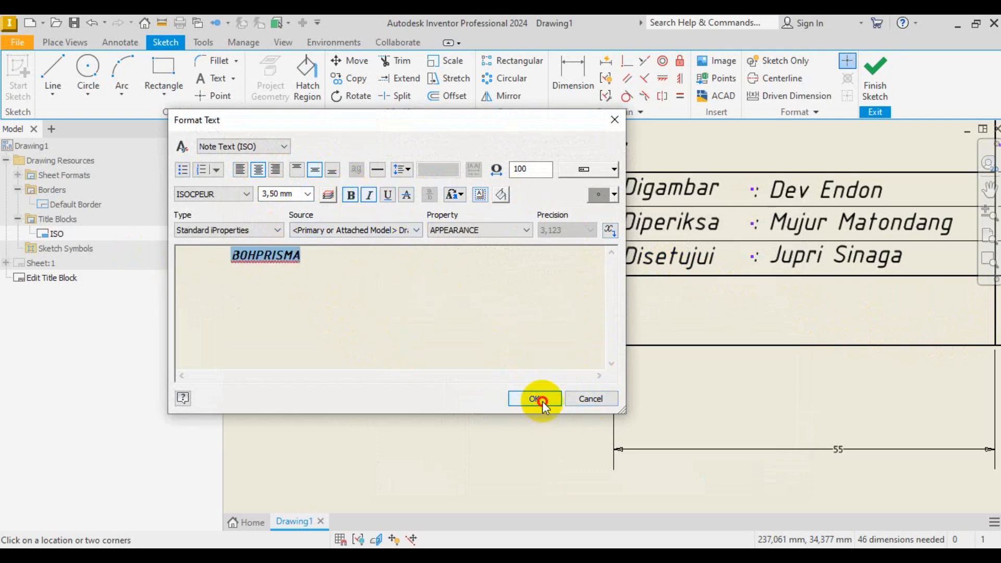
click(532, 400)
scroll(548, 365, down, 4)
scroll(652, 381, up, 3)
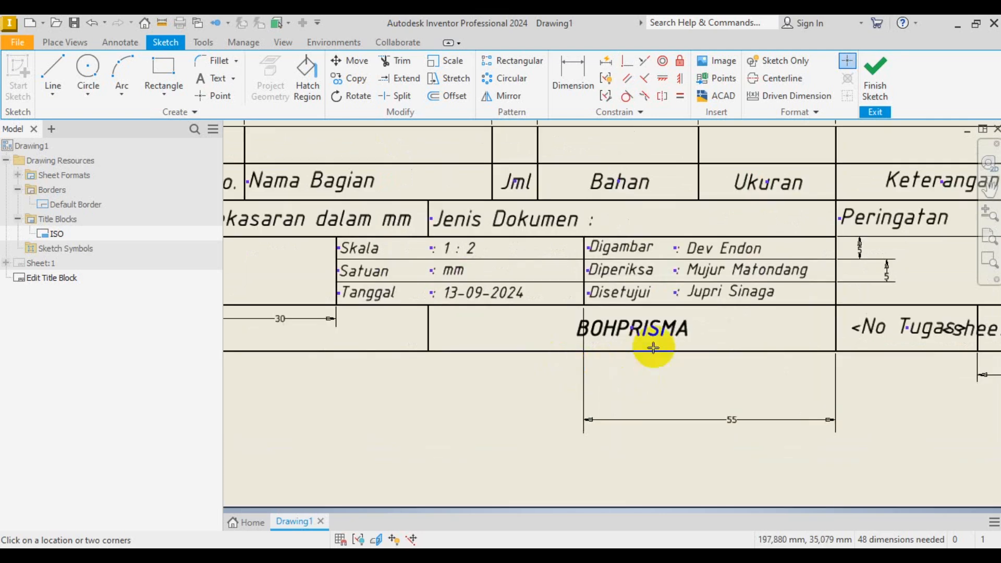
- Place centred text 'SMK N 1 Bendahara' in the bottom-left title-block cell
scroll(621, 358, down, 3)
scroll(475, 342, up, 3)
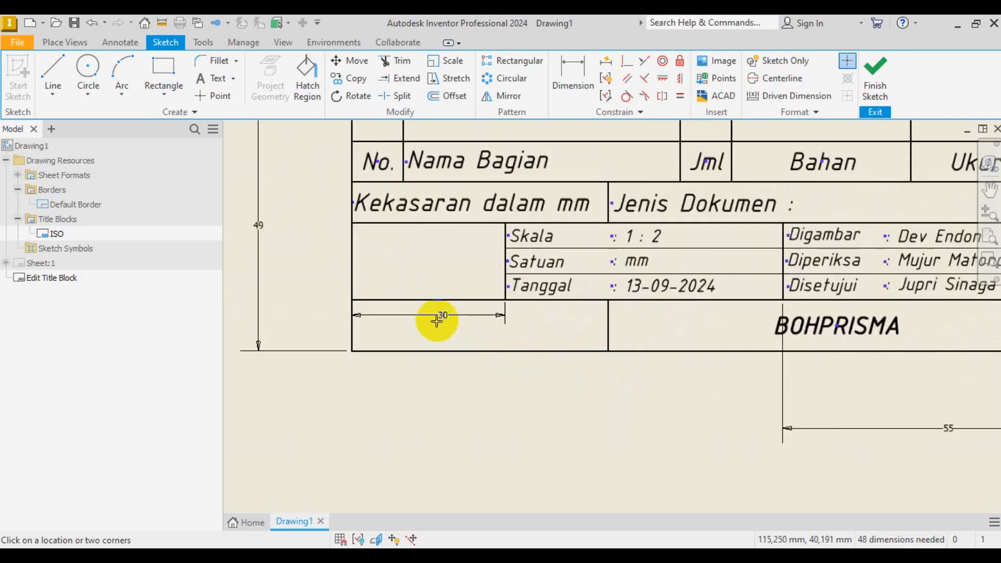
scroll(436, 342, up, 2)
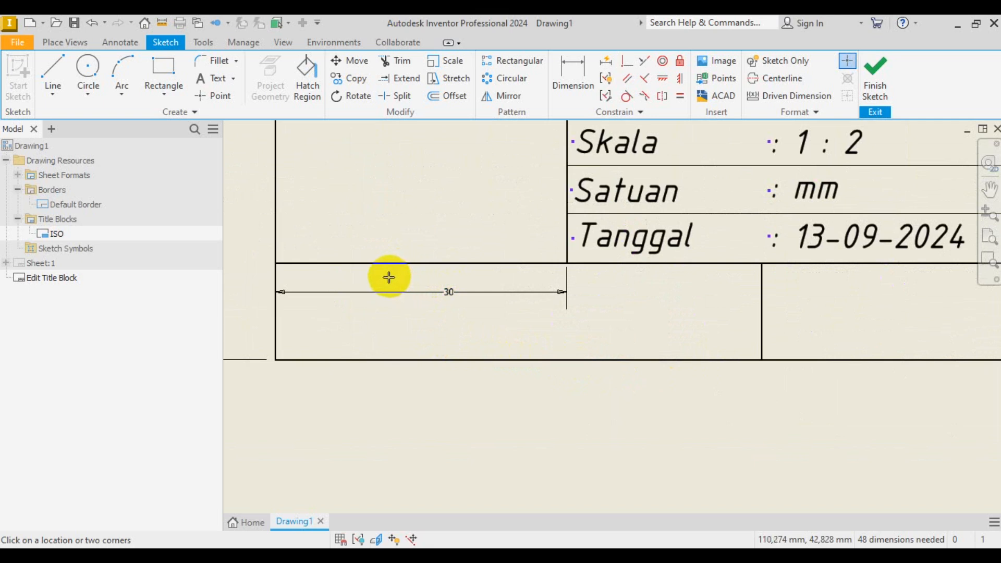
drag(386, 269, 759, 359)
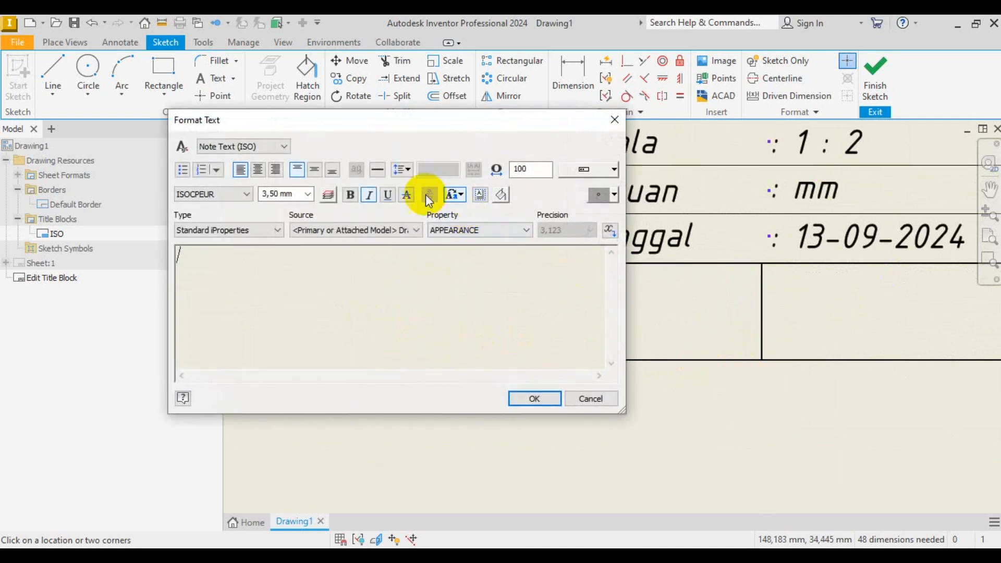
click(258, 170)
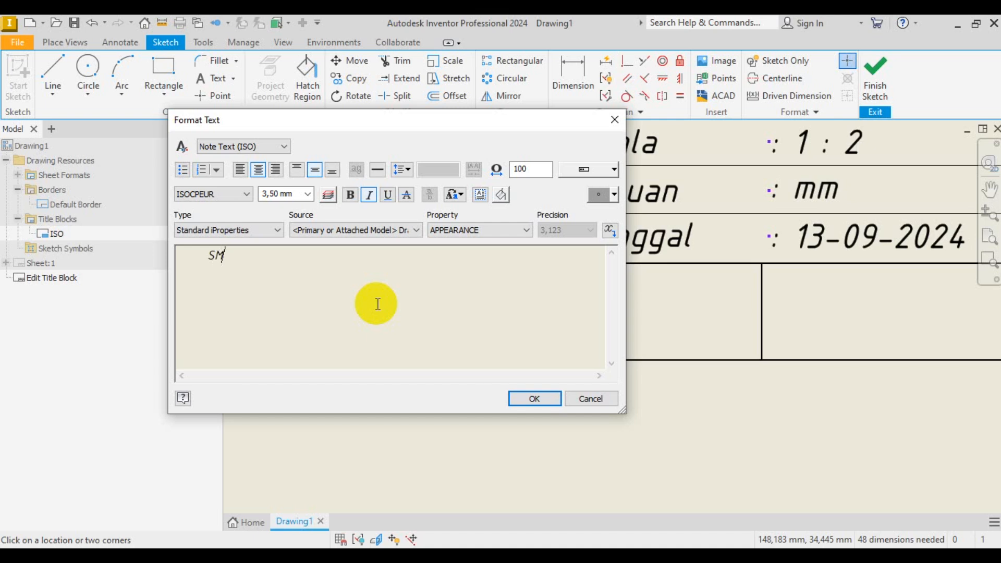
text(N)
text( 1)
text( B)
key(Caps_Lock)
text(endahara)
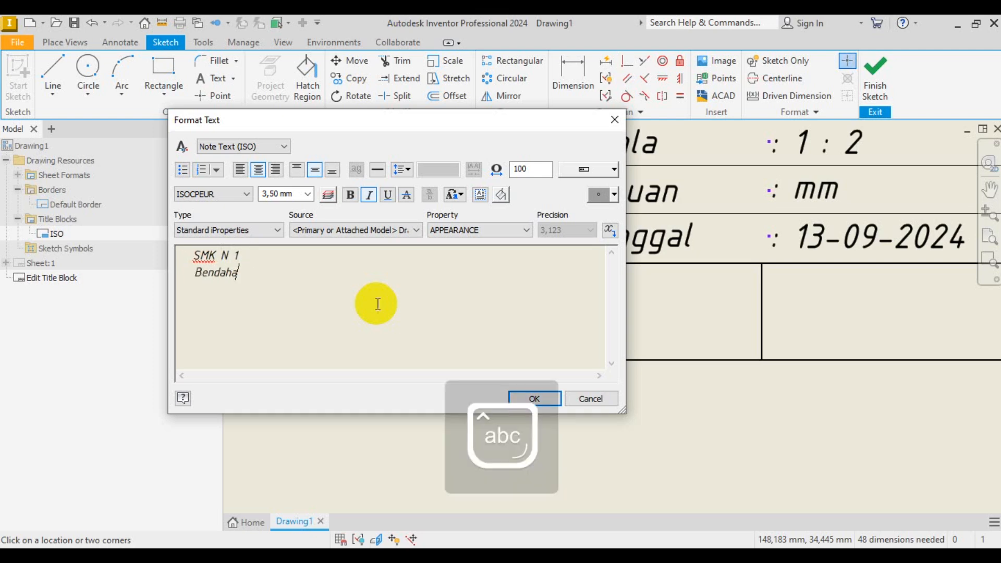
click(534, 399)
scroll(553, 336, down, 3)
scroll(581, 376, up, 4)
right_click(593, 377)
click(653, 377)
- Tighten the SMK N 1 Bendahara character spacing to 80% so it fits one line
click(601, 313)
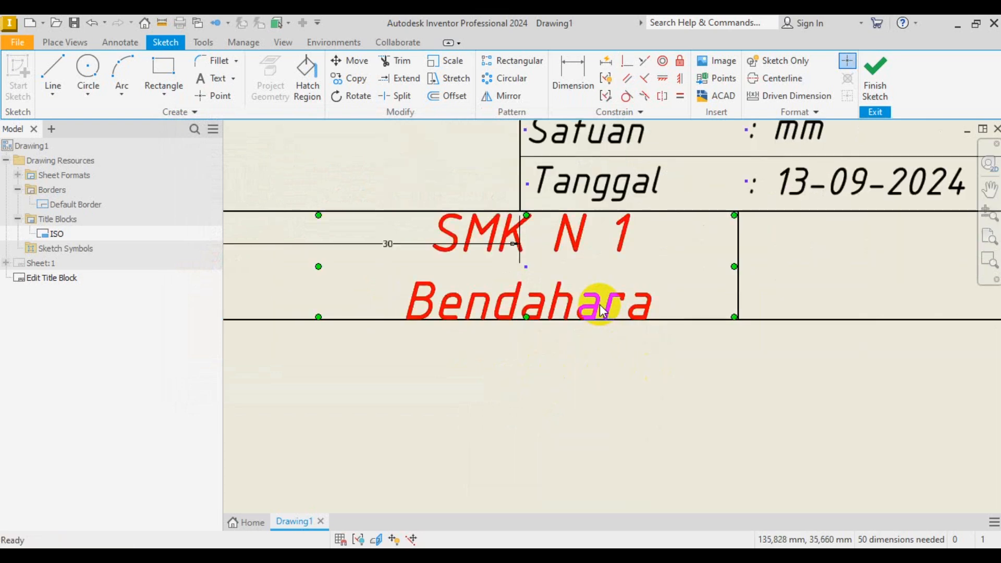
double_click(603, 305)
drag(358, 286, 156, 237)
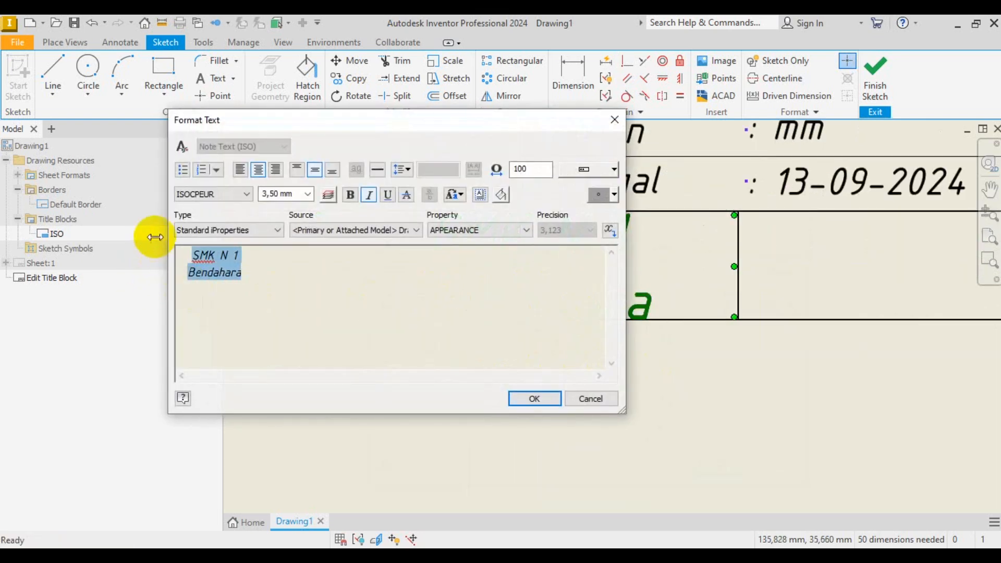
double_click(527, 169)
text(80)
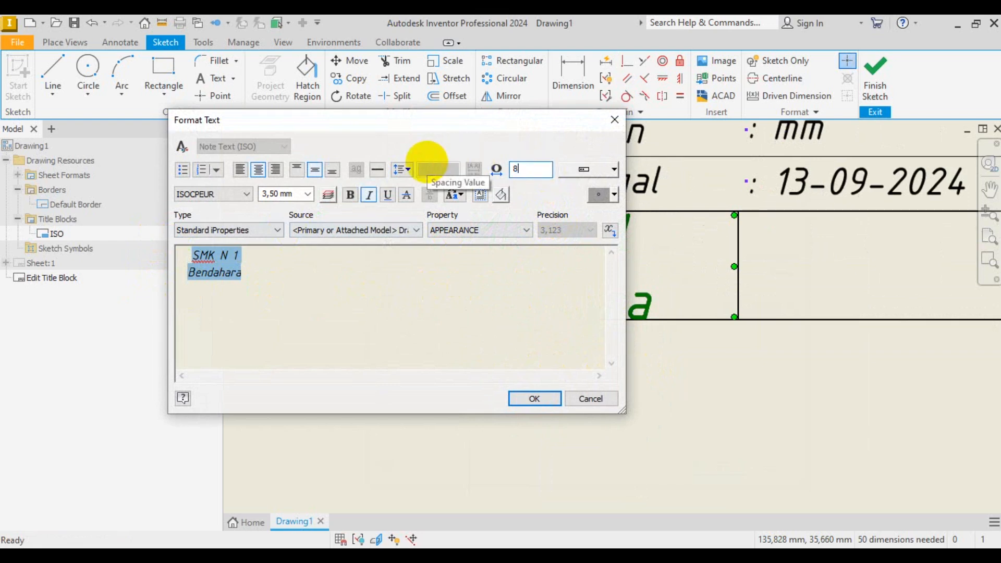
click(543, 400)
scroll(600, 365, down, 2)
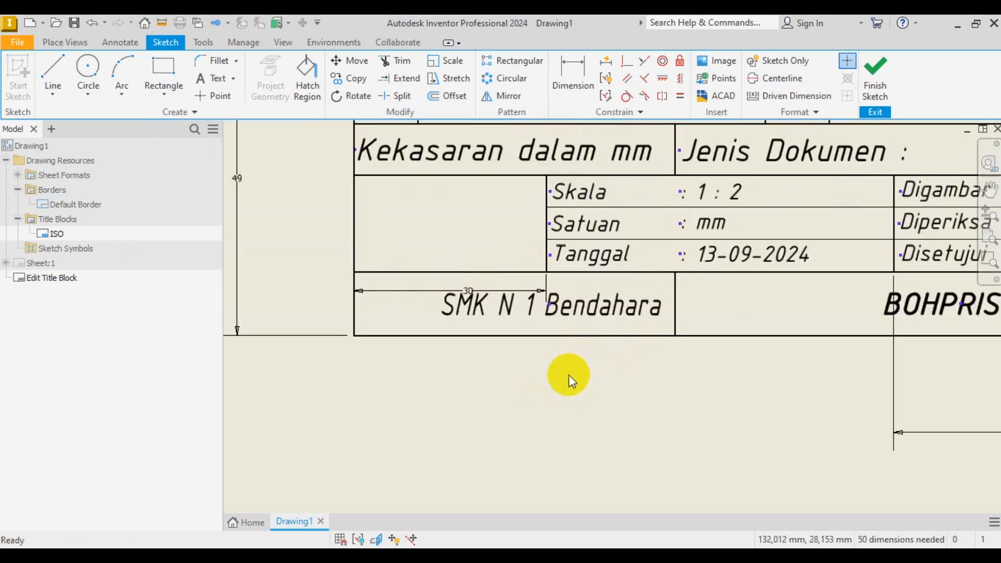
right_click(485, 373)
key(Escape)
scroll(423, 308, up, 3)
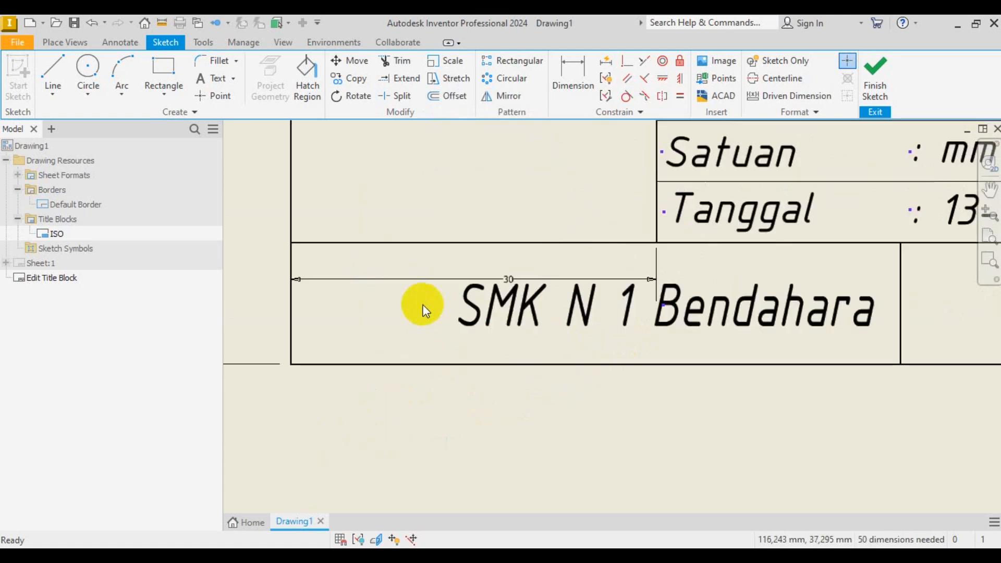
scroll(423, 311, down, 2)
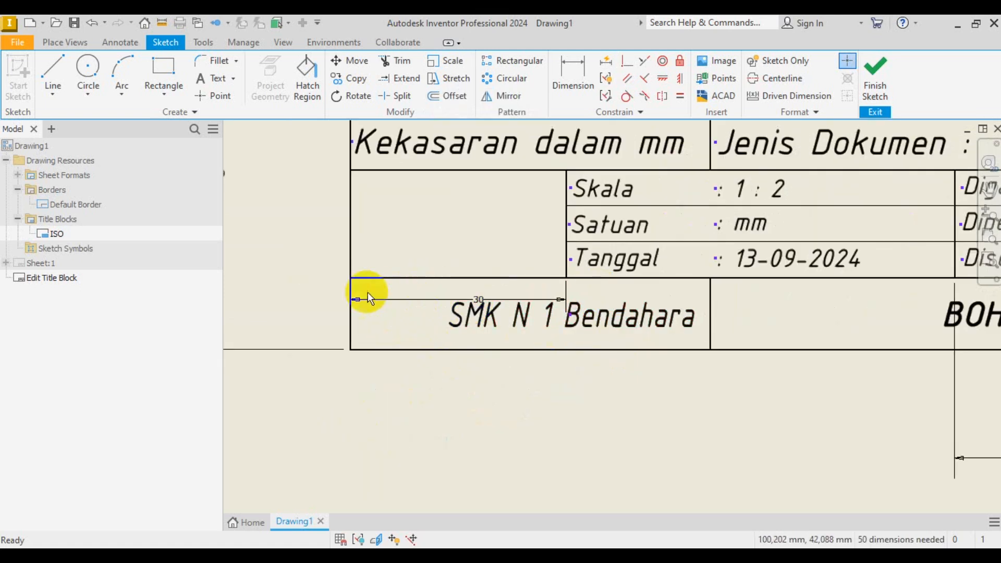
scroll(384, 374, down, 2)
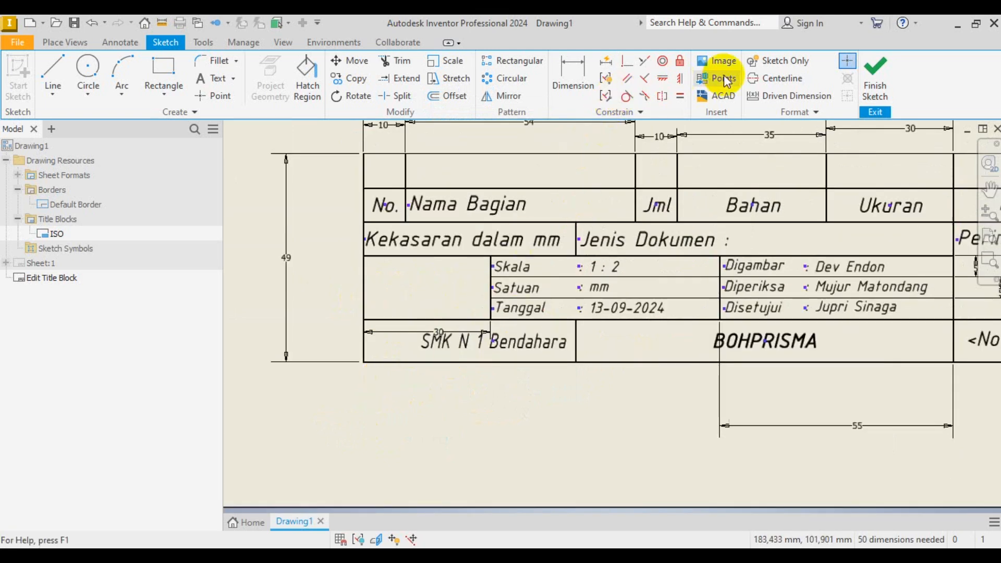
- Begin inserting an image, setting its first corner at the left of the cell
click(715, 61)
scroll(387, 343, down, 5)
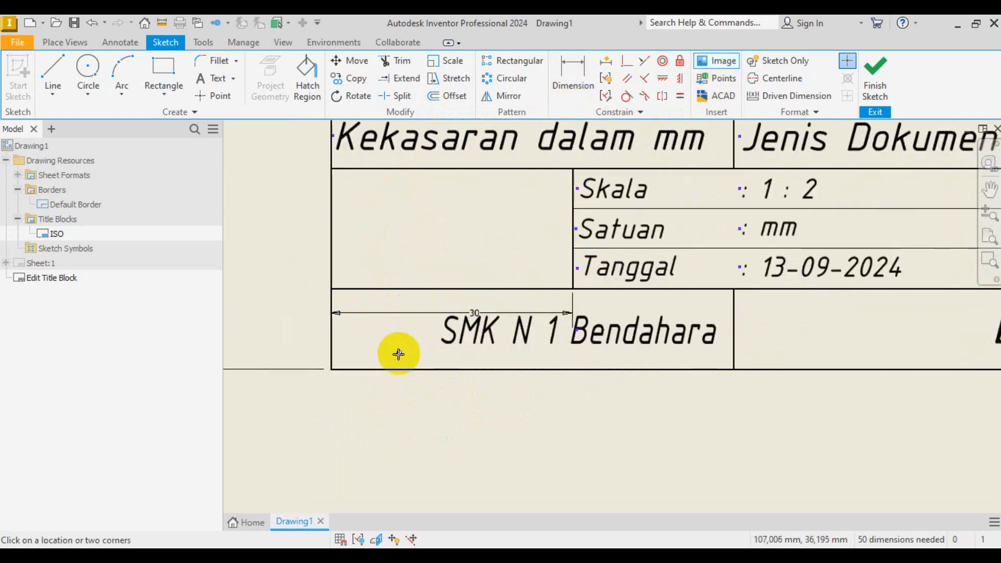
click(278, 241)
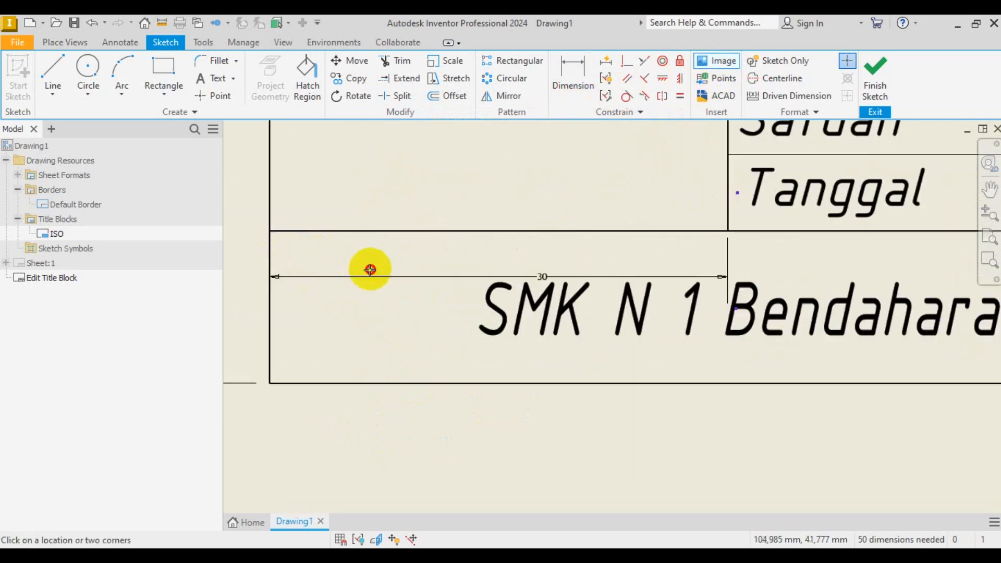
- Finish framing the image and browse to E:\1. DESAIN CORELDRAW_GABUNG\Begroud sertfikikat
click(440, 380)
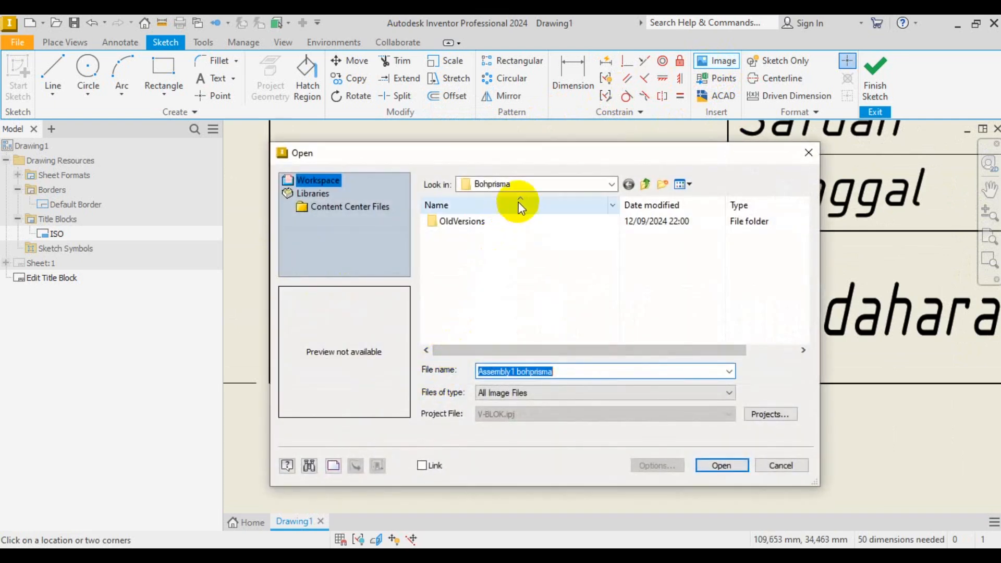
click(609, 187)
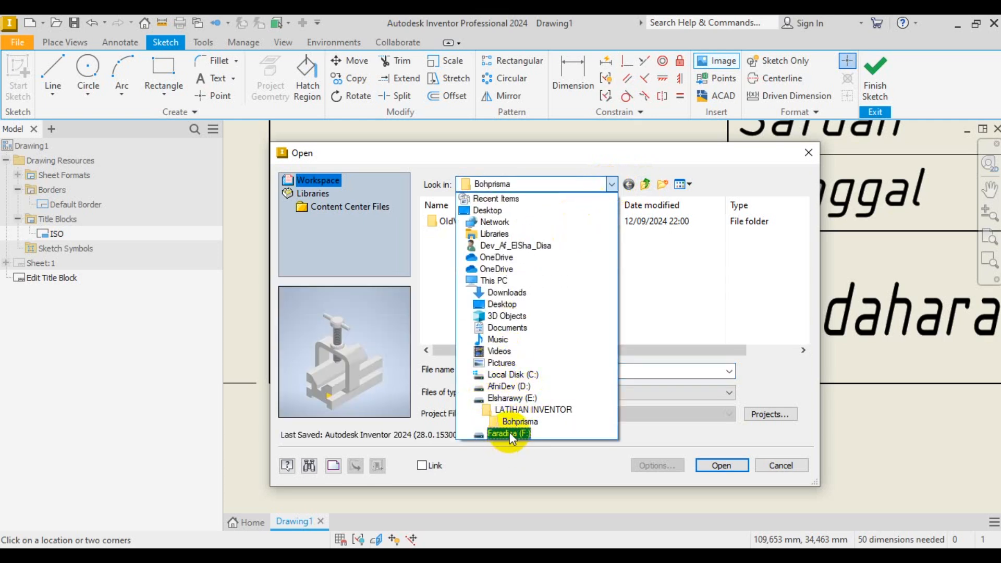
click(512, 397)
scroll(479, 233, down, 5)
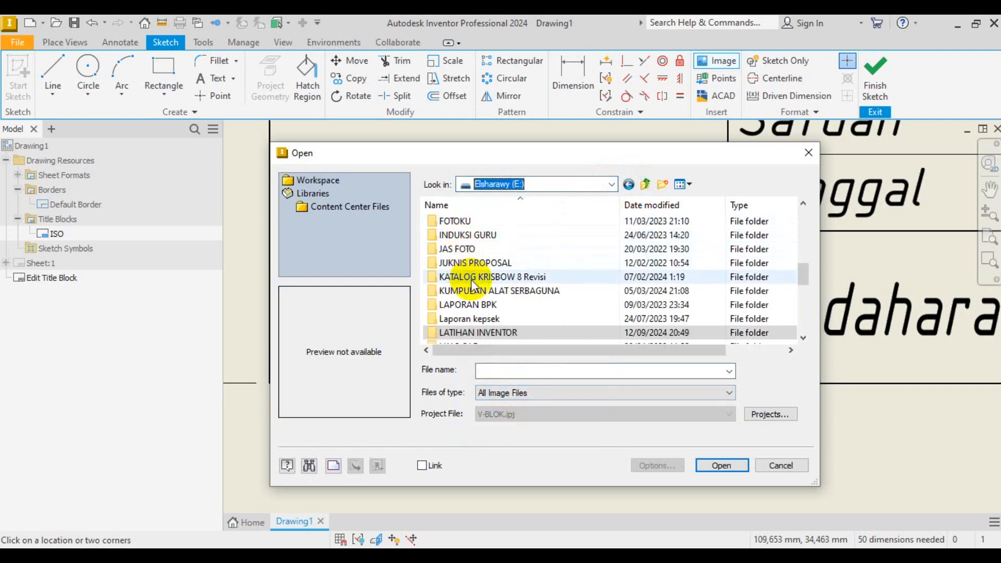
scroll(477, 284, up, 5)
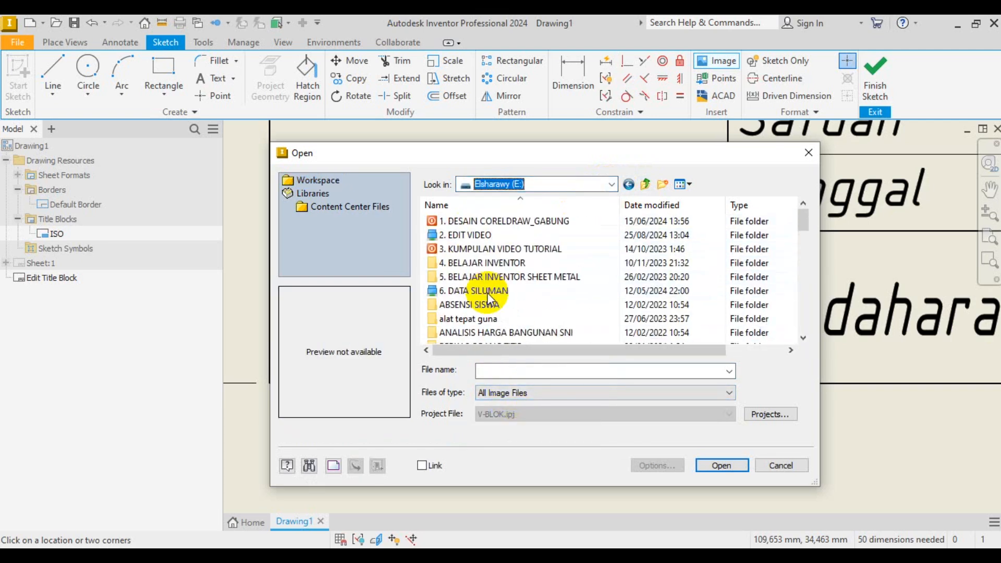
double_click(477, 224)
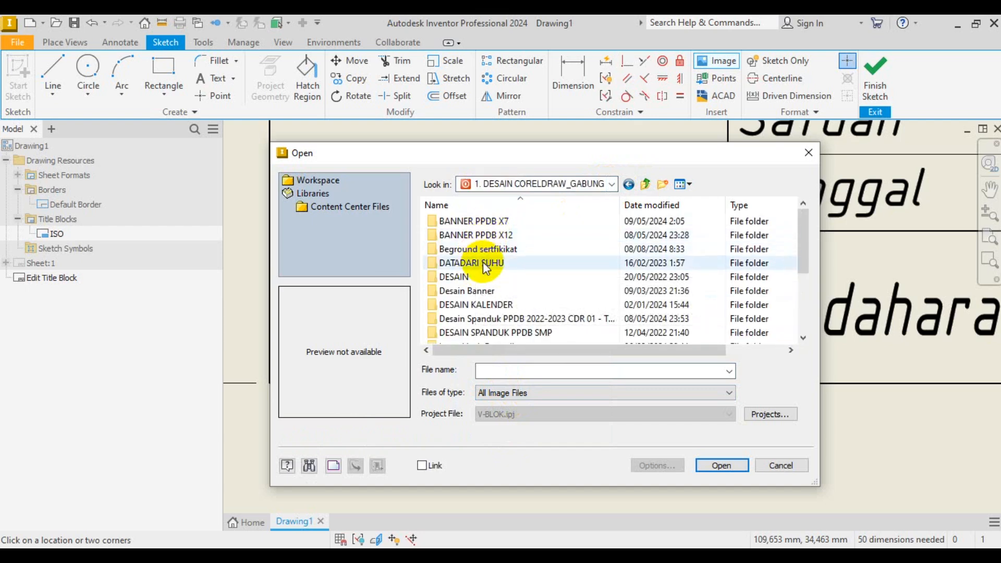
double_click(483, 250)
- Insert the SMKN 1 Bendahara logo image and stop placing images
scroll(500, 255, down, 10)
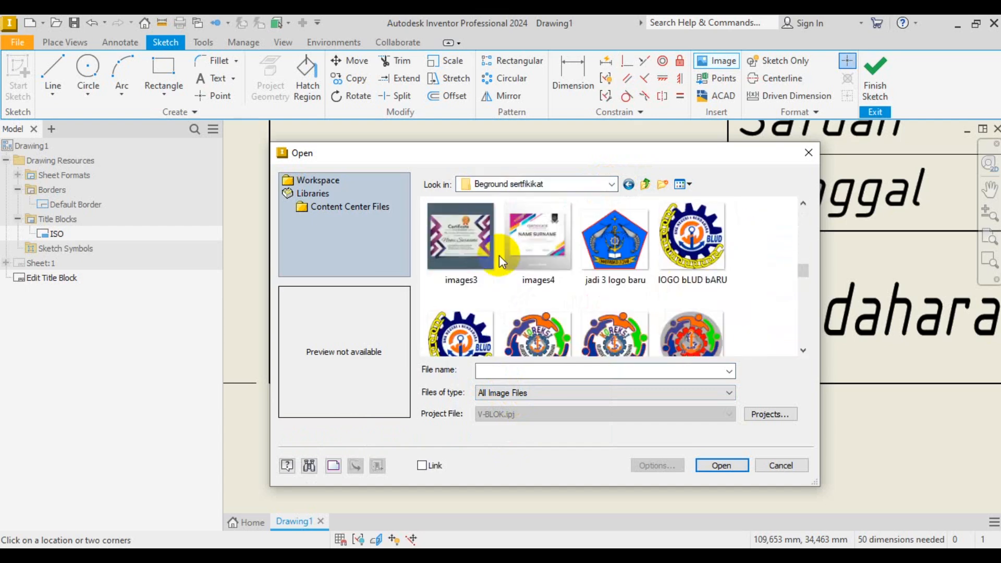
scroll(499, 255, down, 2)
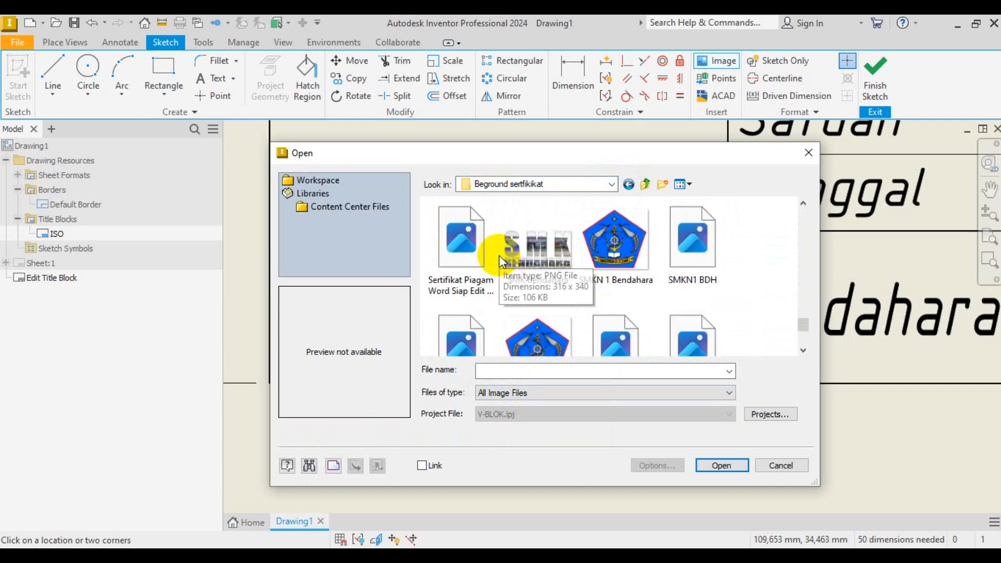
click(638, 260)
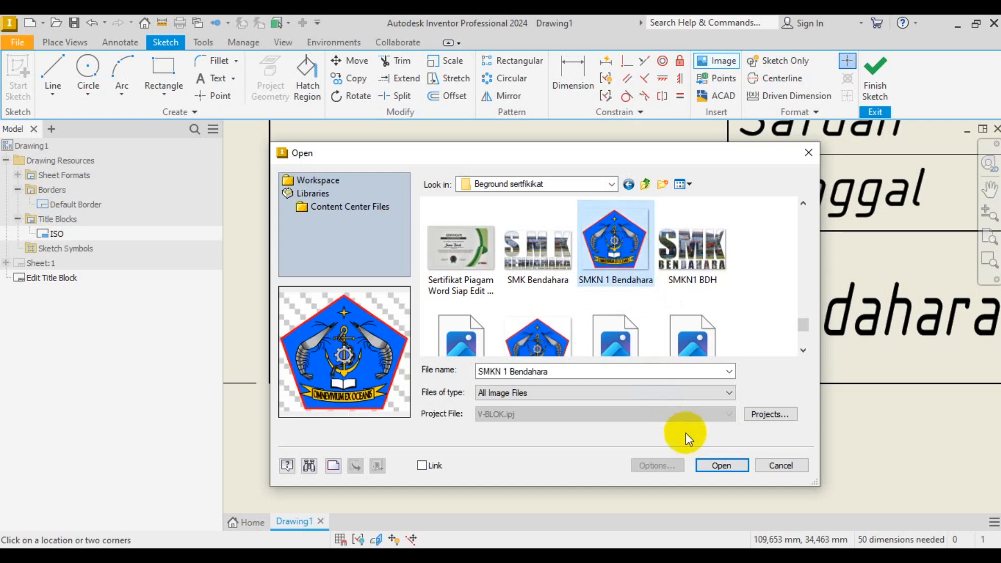
click(716, 469)
scroll(361, 299, down, 3)
scroll(361, 299, down, 3)
scroll(364, 302, up, 3)
right_click(396, 397)
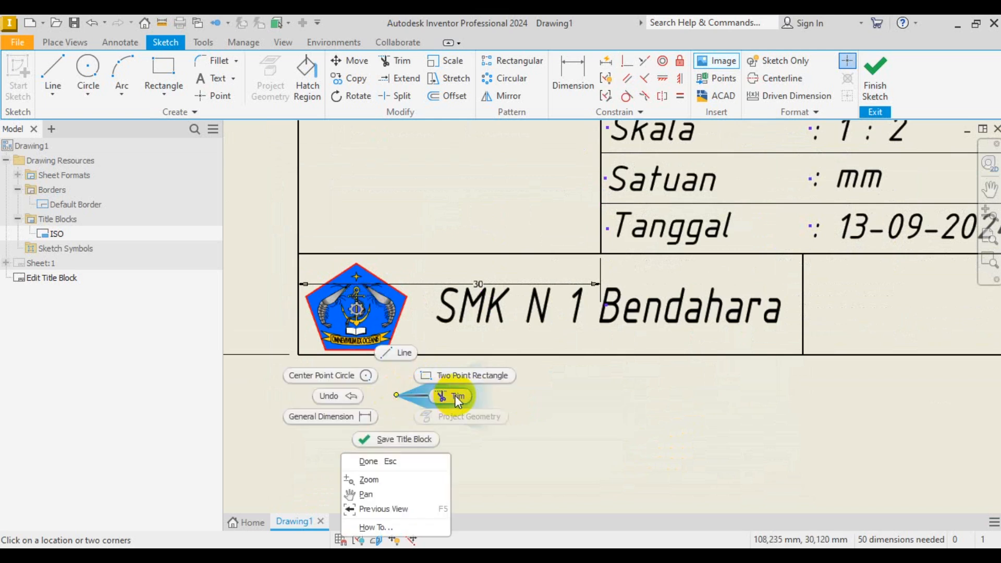
key(Escape)
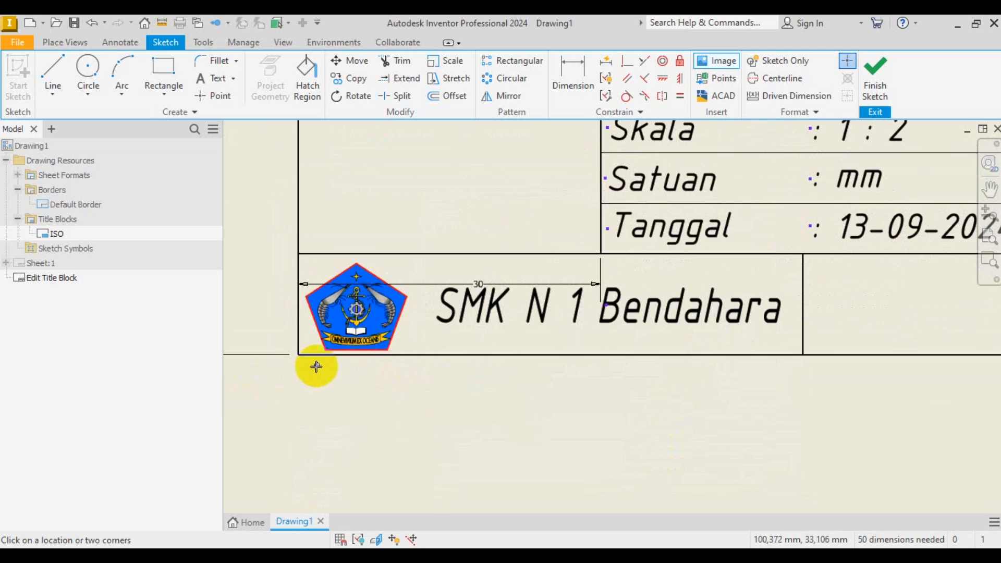
click(384, 309)
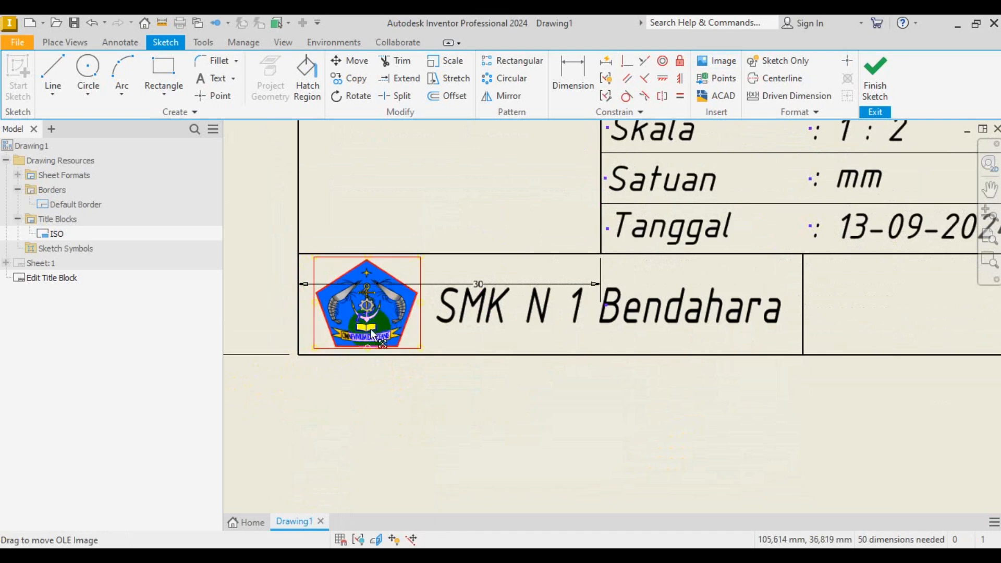
scroll(371, 332, down, 2)
scroll(371, 335, down, 3)
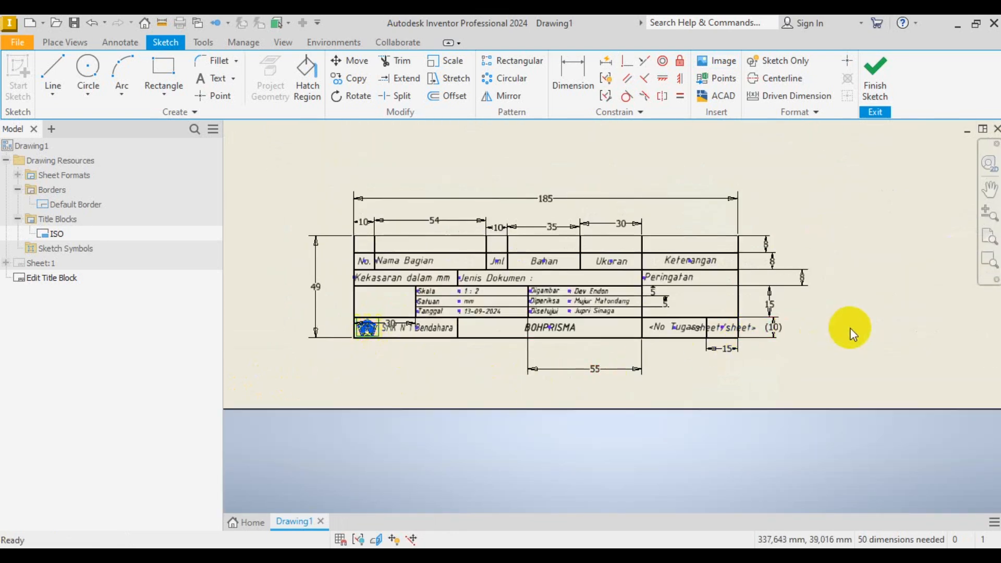
scroll(516, 276, up, 3)
click(581, 323)
scroll(711, 316, down, 2)
scroll(733, 312, up, 1)
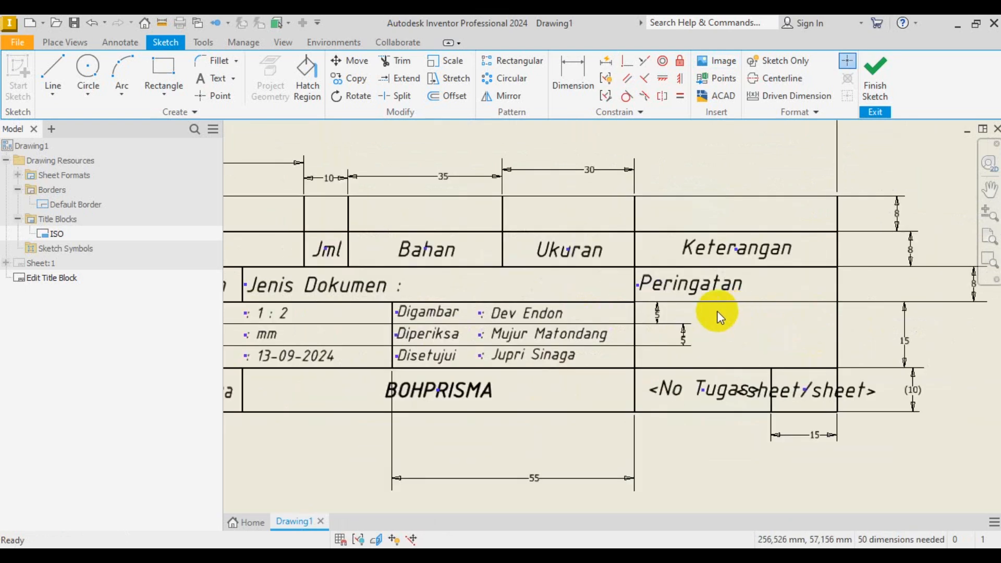
scroll(719, 313, down, 1)
scroll(567, 372, up, 3)
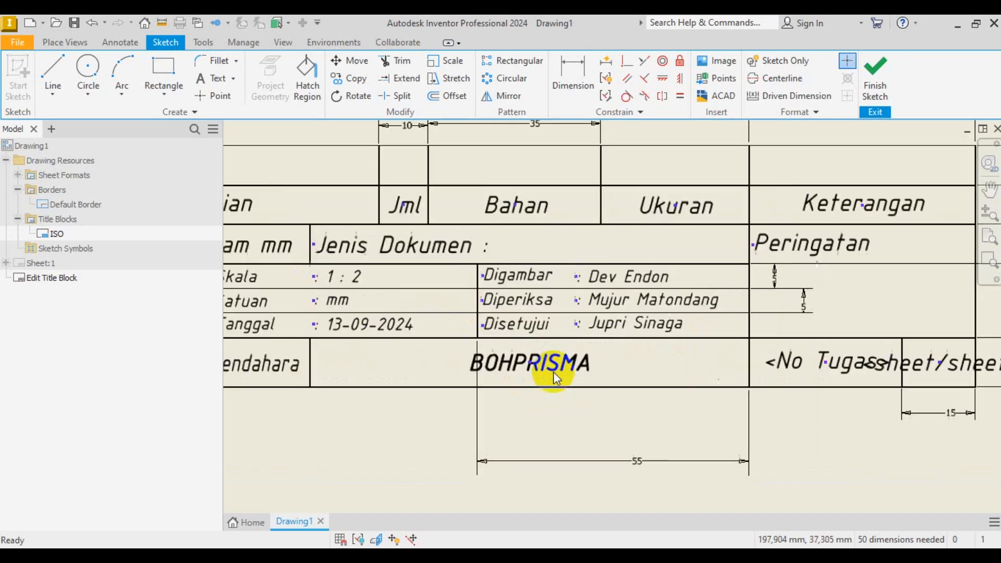
scroll(559, 380, down, 2)
scroll(509, 330, up, 5)
scroll(600, 338, down, 4)
scroll(261, 332, up, 2)
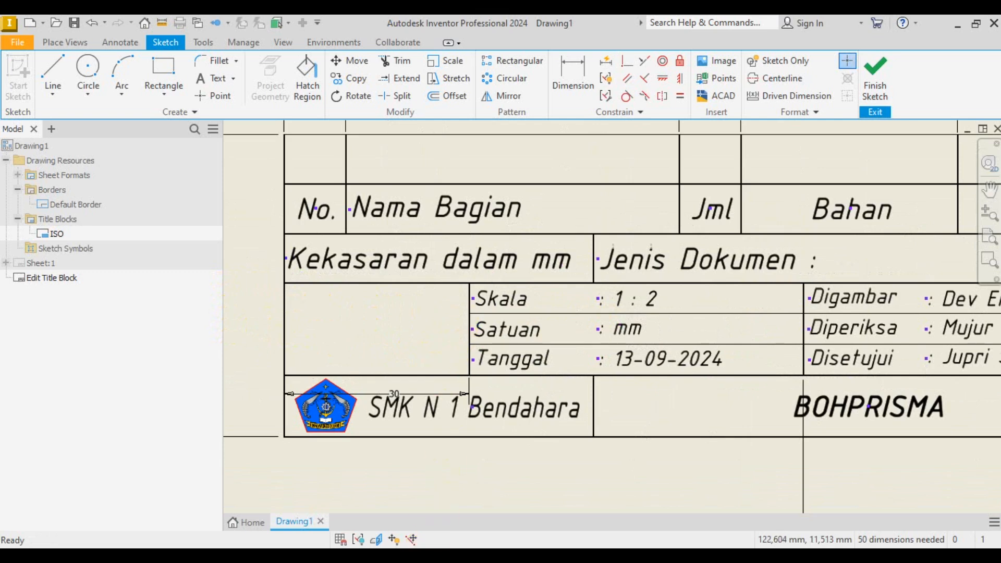
key(alt+Tab)
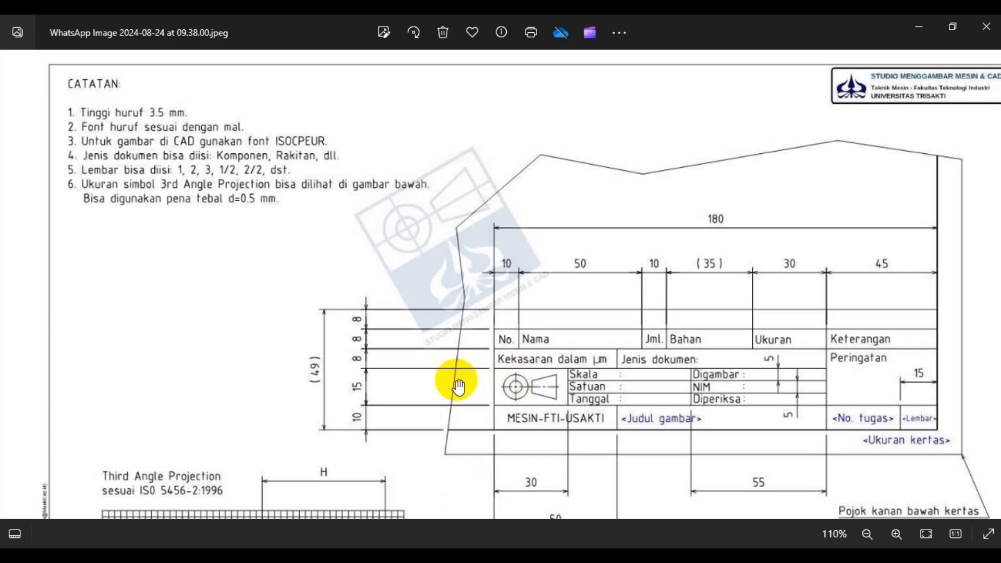
- Zoom the Photos reference to 100% to inspect its lower edge, then return to Inventor
scroll(459, 380, down, 3)
scroll(459, 366, down, 2)
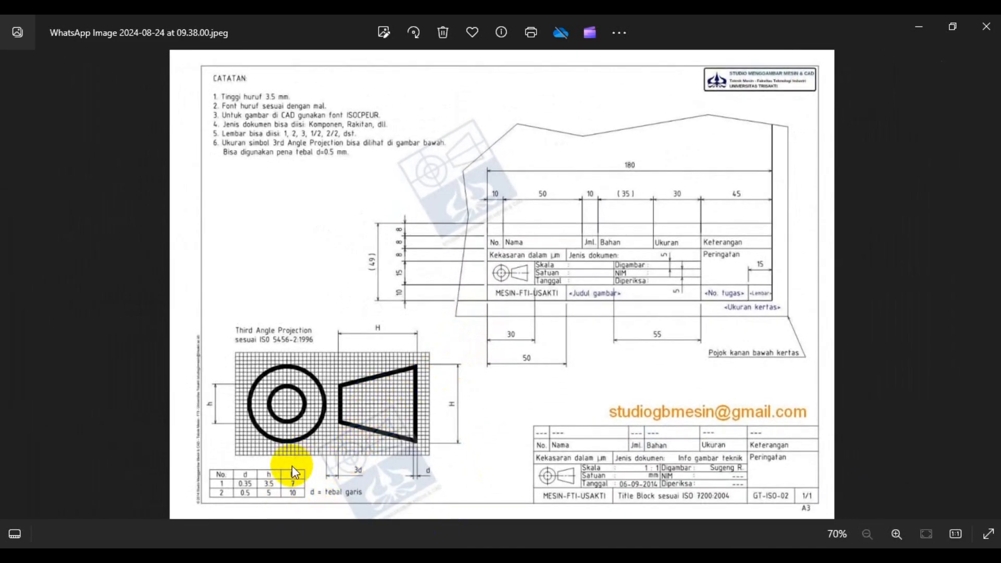
scroll(292, 465, up, 3)
drag(180, 423, 217, 385)
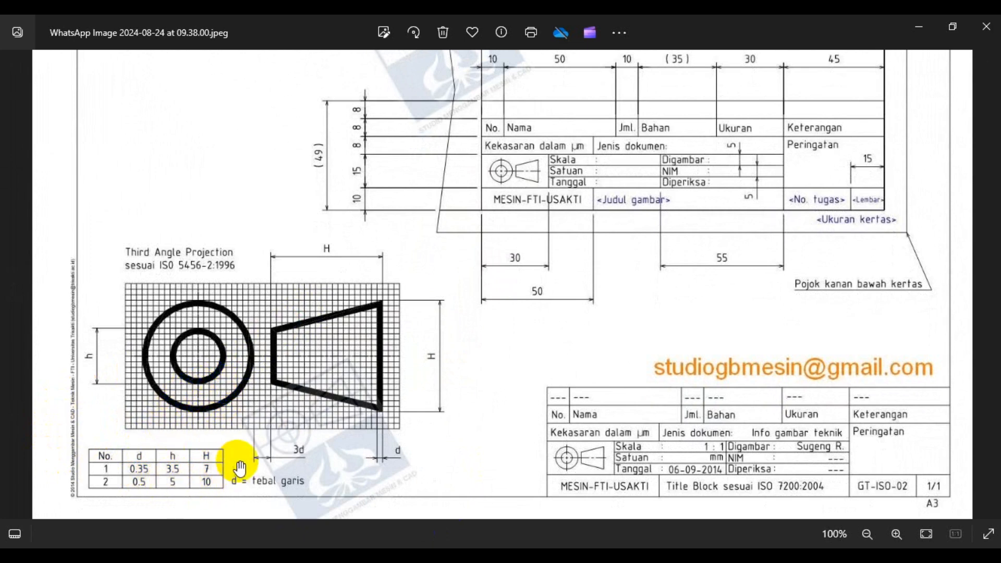
click(410, 559)
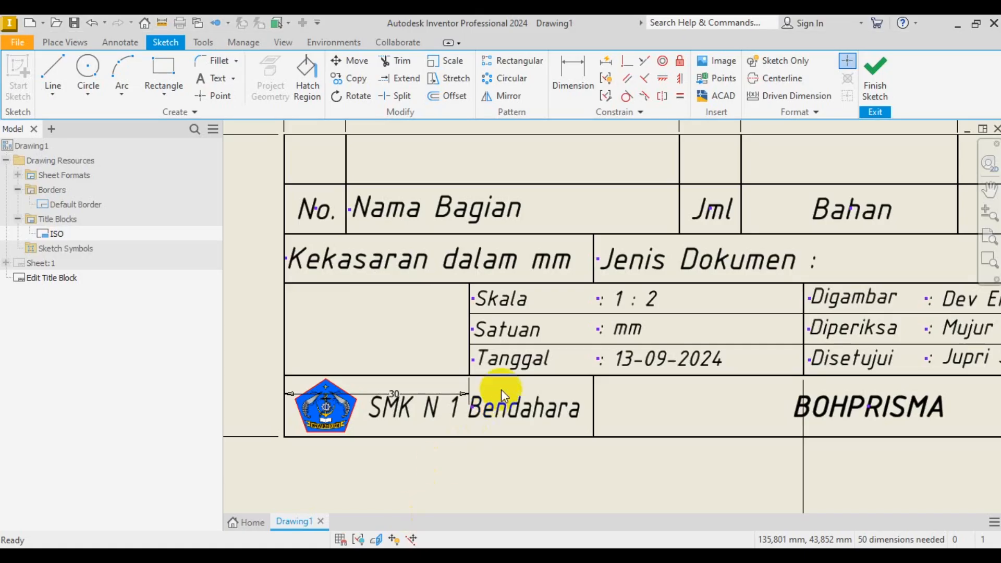
- Draw a horizontal line across the empty cell beside Skala
click(63, 74)
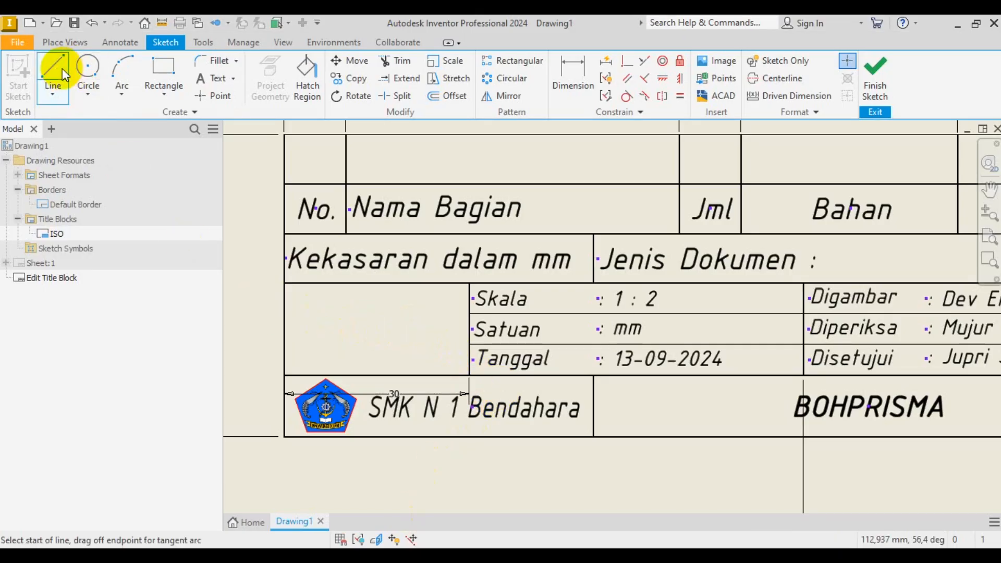
click(291, 334)
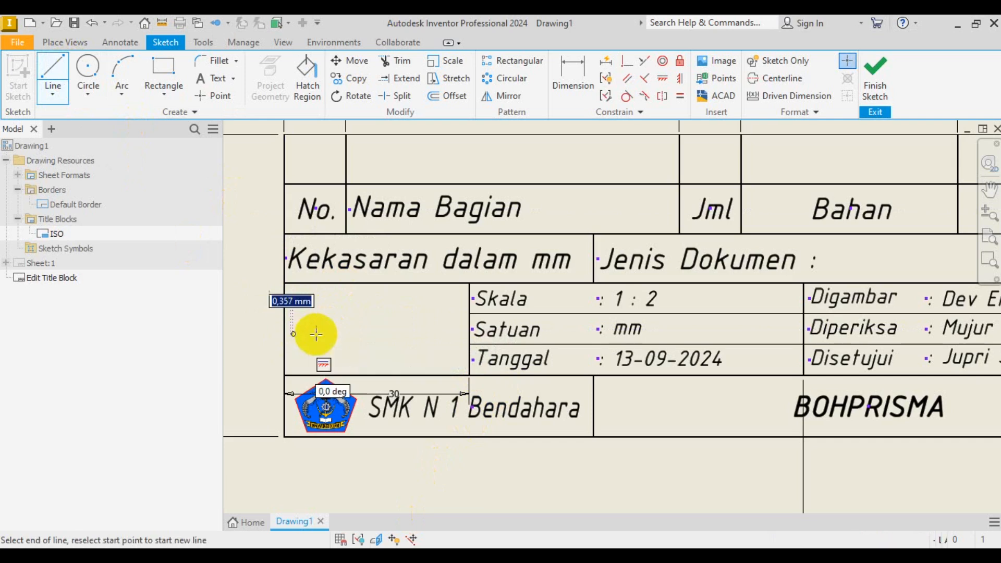
click(460, 336)
right_click(416, 346)
click(464, 348)
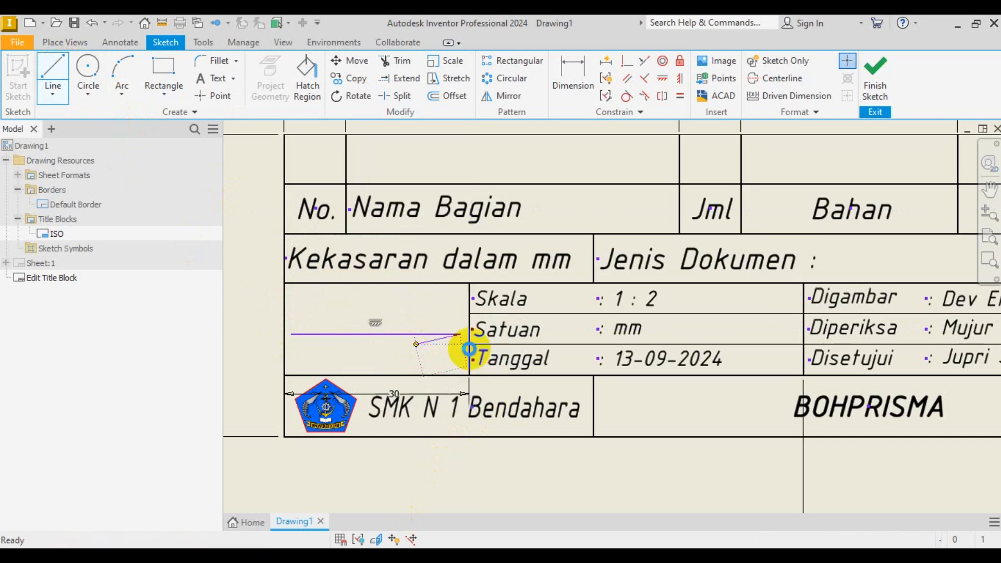
- Dimension the line 7,5 mm below the cell's top edge
click(576, 78)
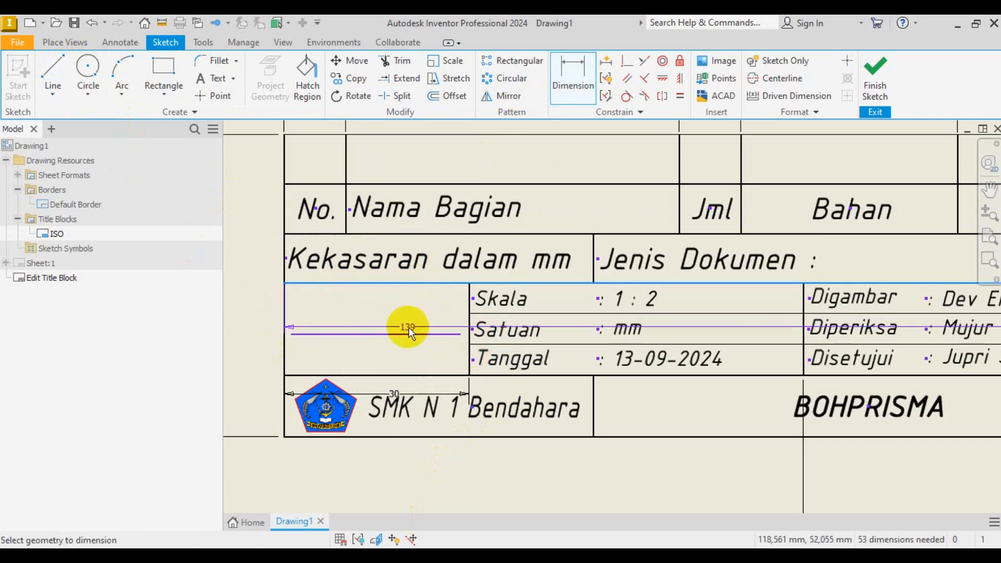
click(409, 334)
click(404, 309)
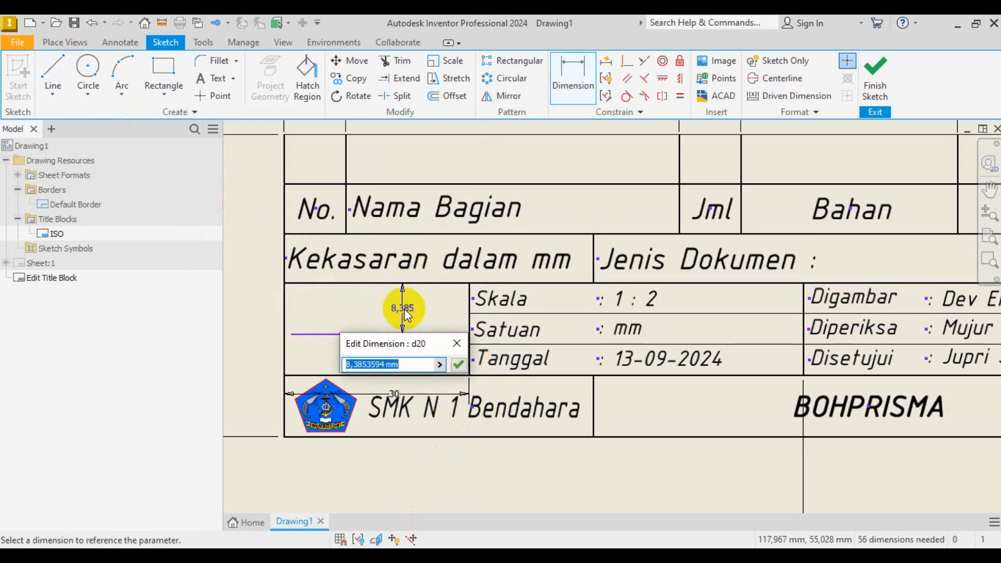
text(7,5)
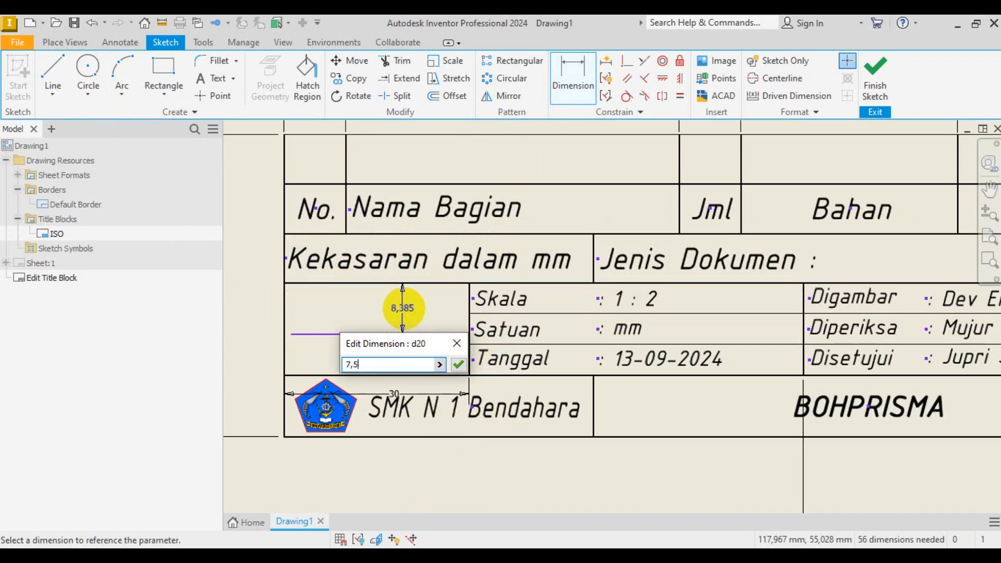
key(Return)
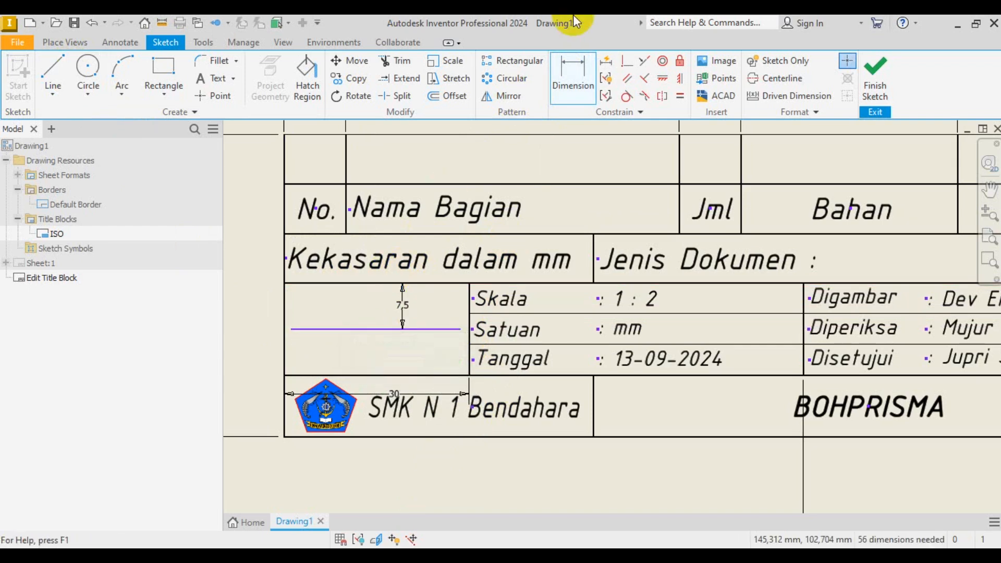
click(337, 284)
click(340, 375)
scroll(250, 328, up, 5)
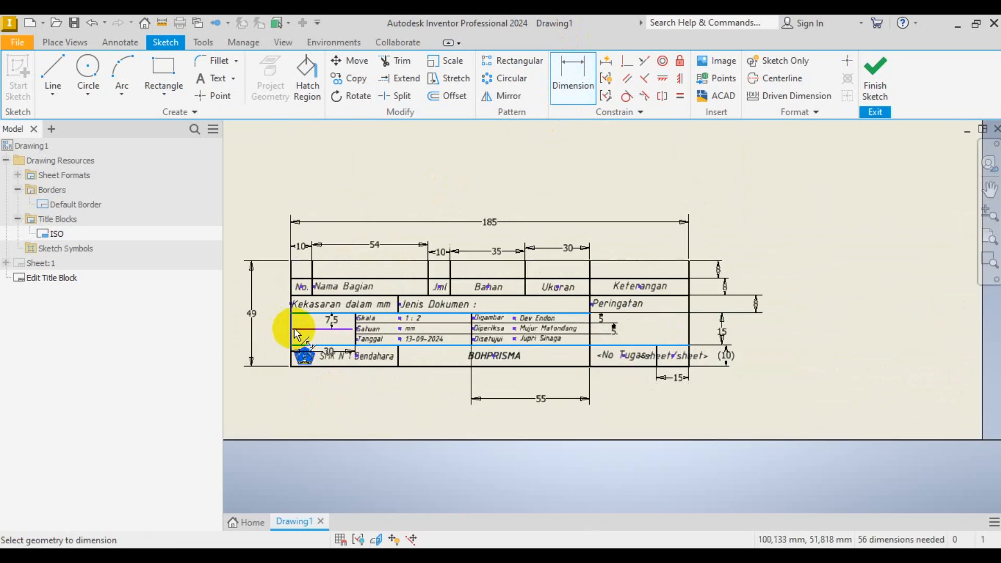
scroll(280, 333, down, 3)
key(Escape)
scroll(375, 311, up, 3)
- Set the Centerline (ISO) layer to 0,35 mm line weight and Dash Dot line type
click(404, 328)
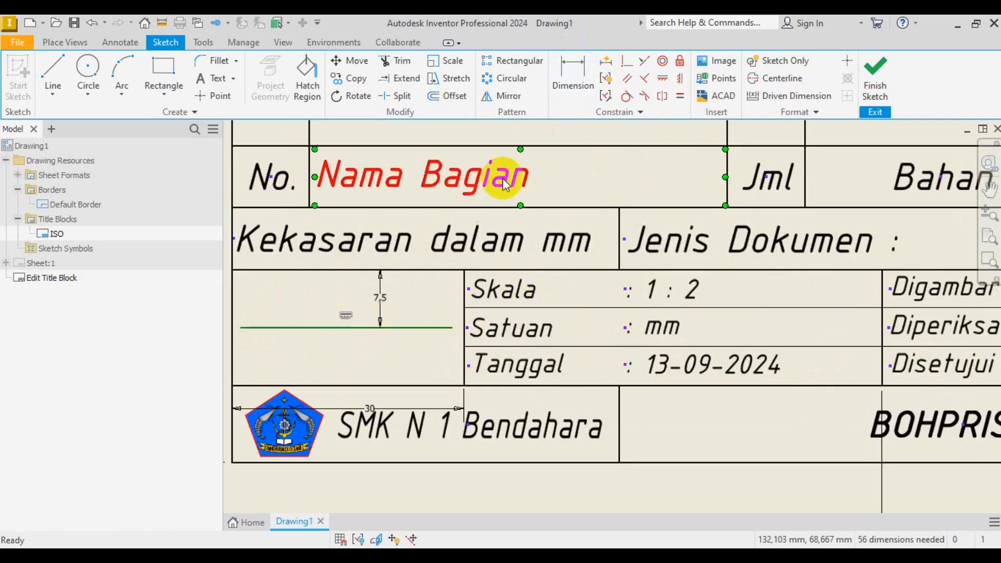
click(117, 43)
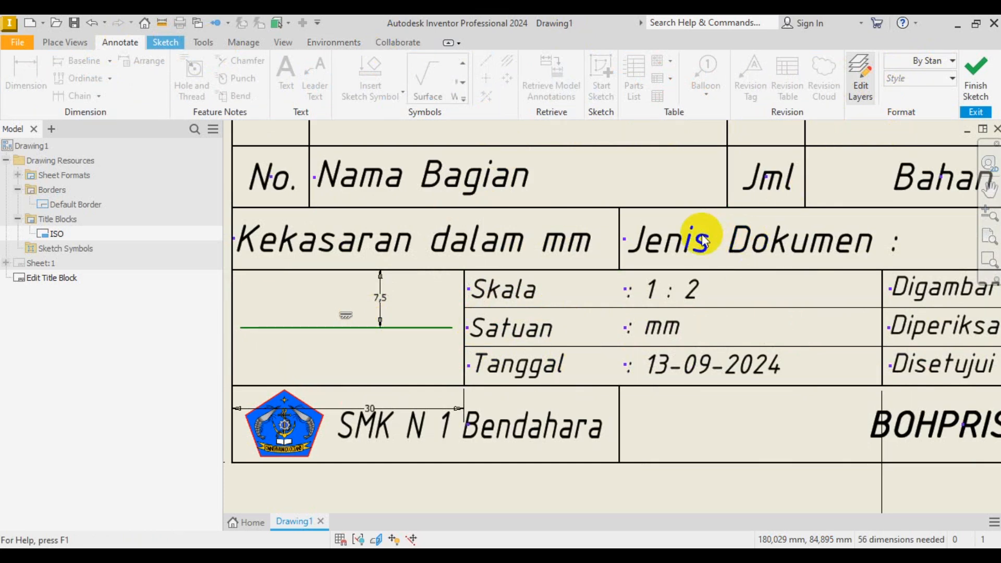
click(861, 73)
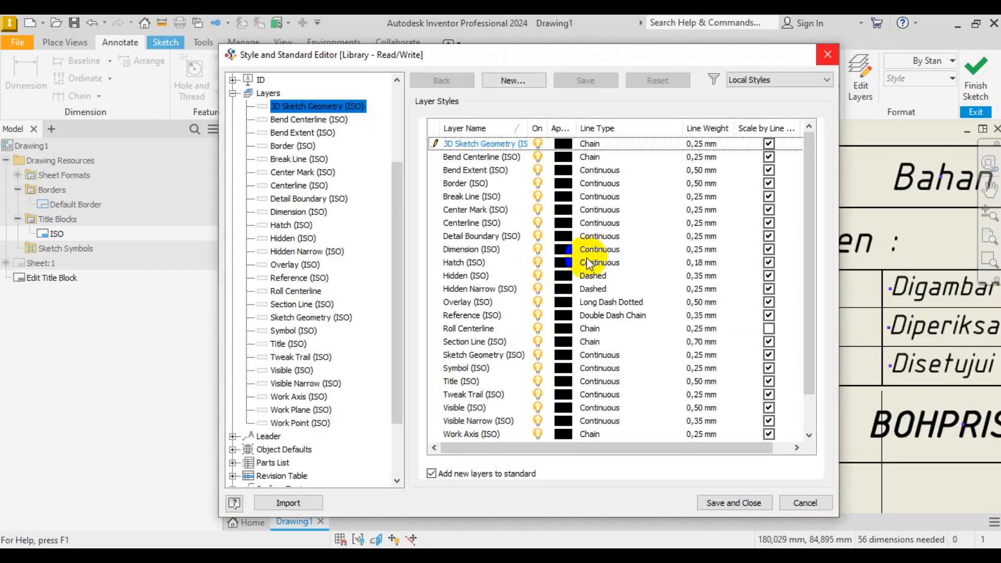
click(498, 223)
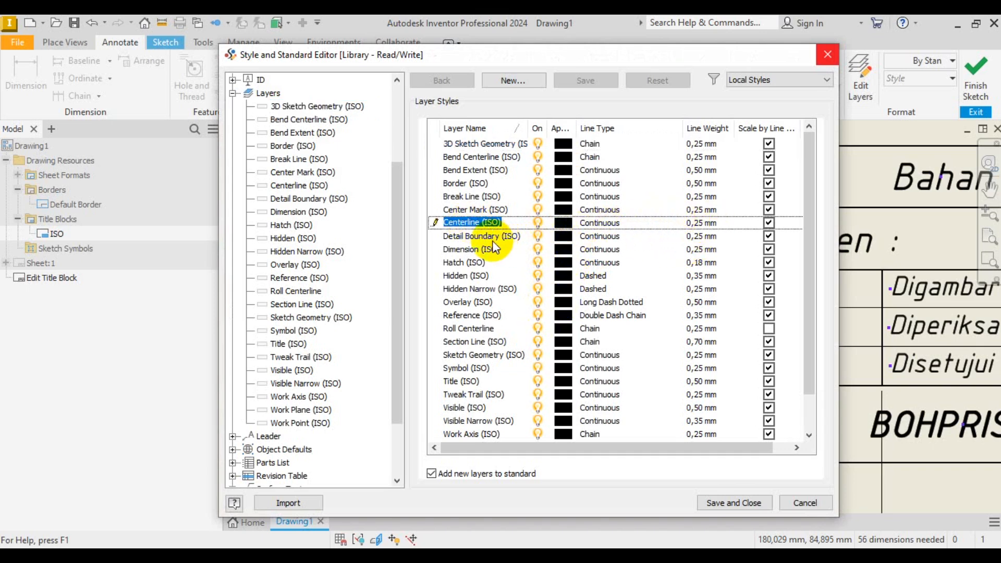
click(704, 223)
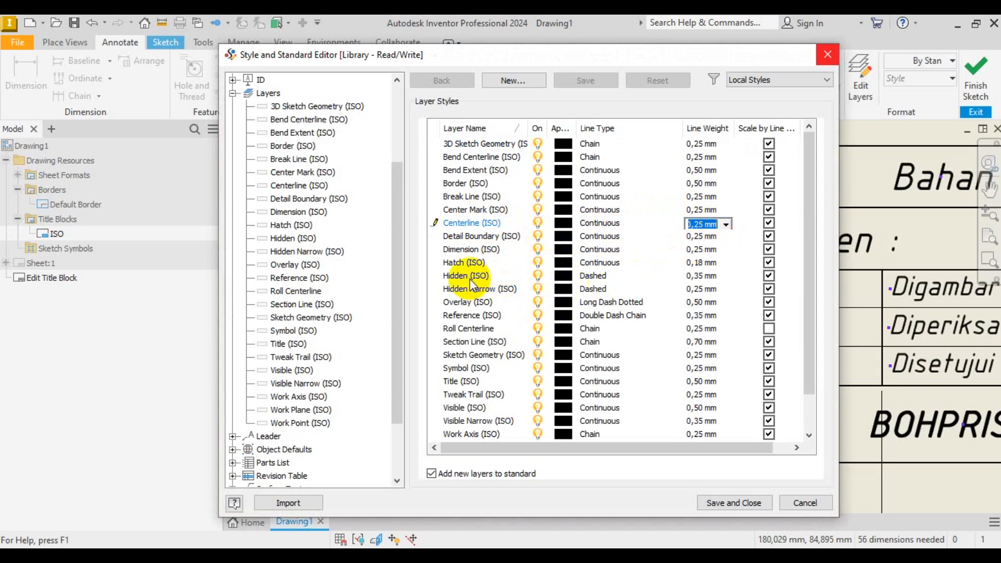
click(726, 224)
click(704, 268)
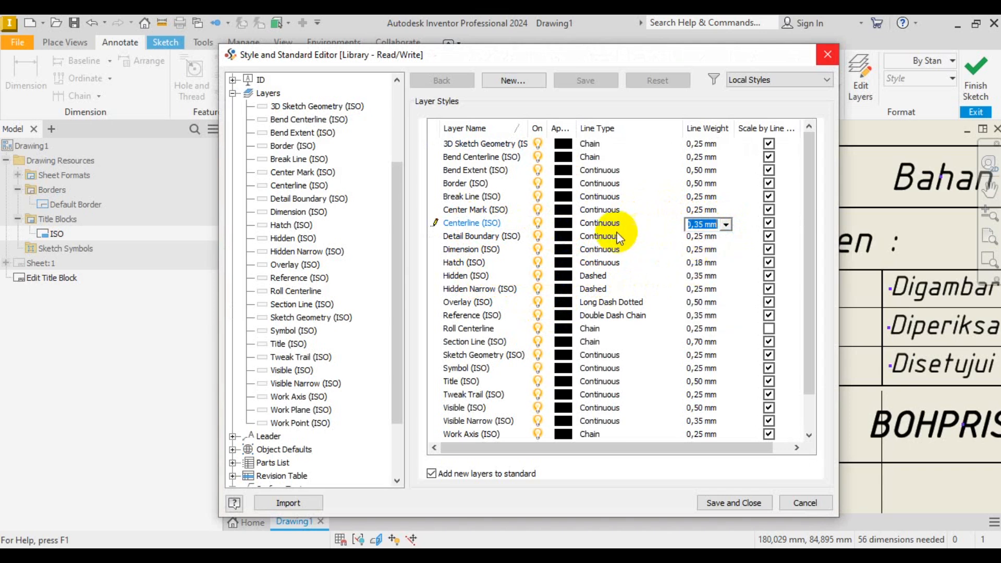
click(601, 228)
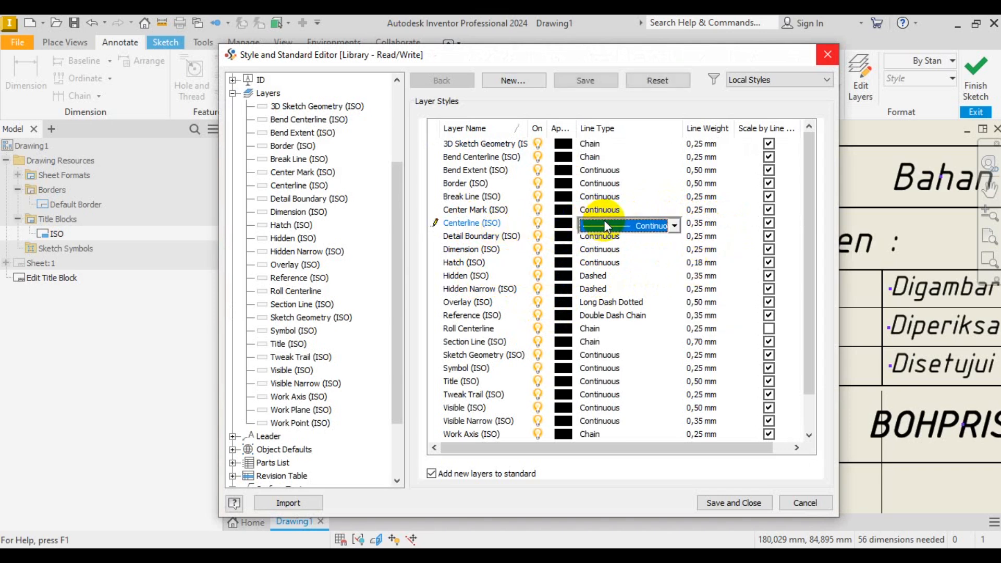
click(674, 224)
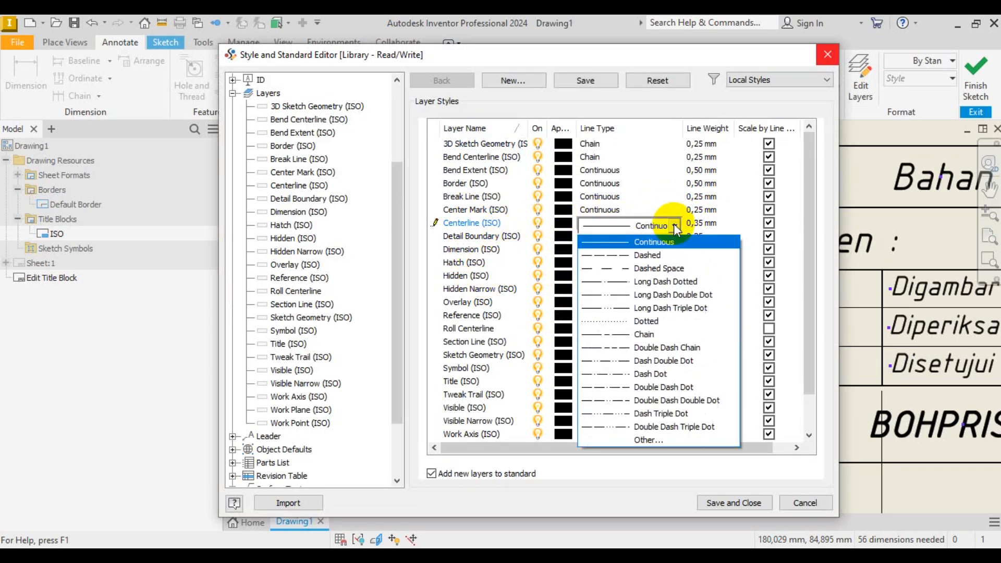
click(662, 374)
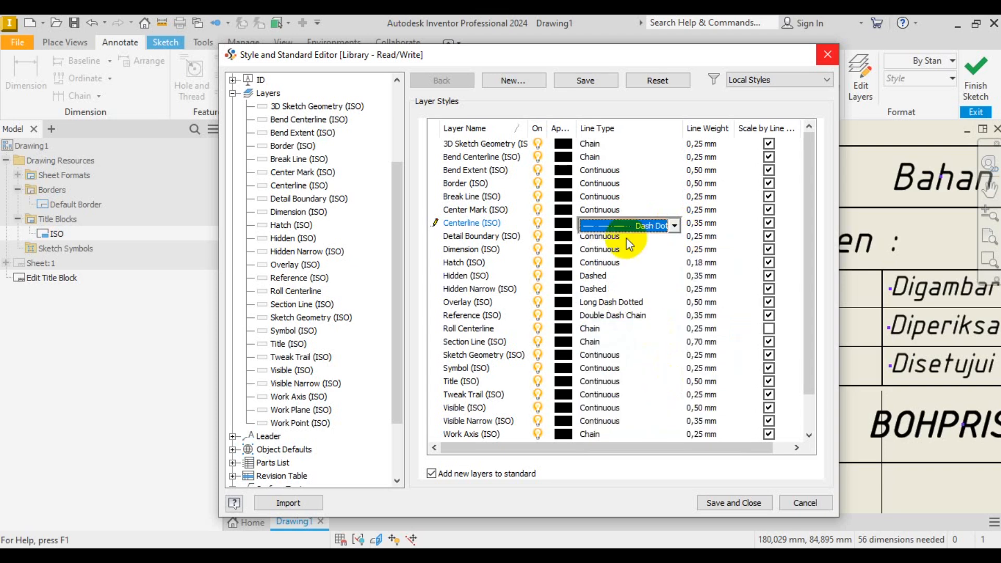
click(749, 504)
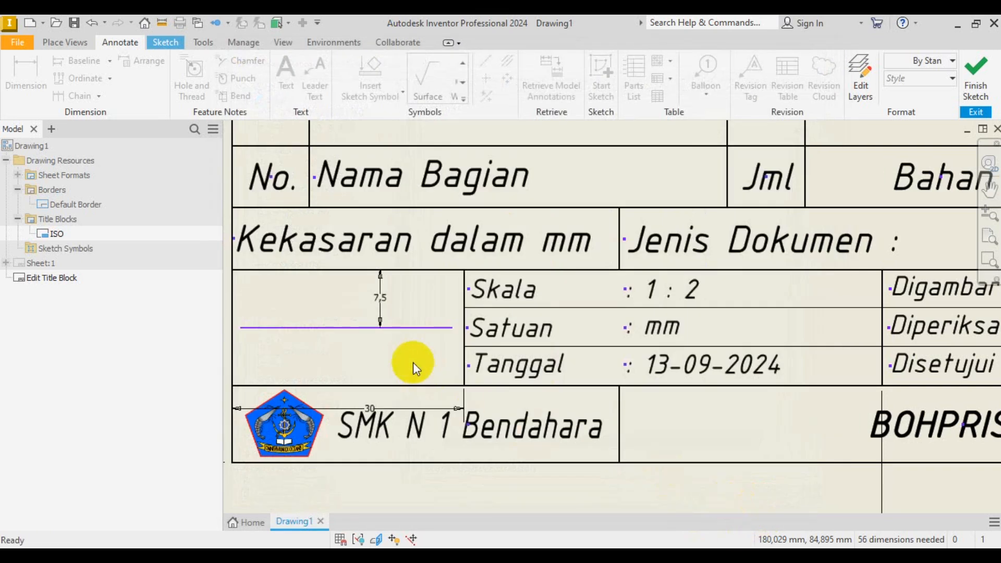
- Move the horizontal line in the cell onto the Centerline (ISO) layer
click(415, 328)
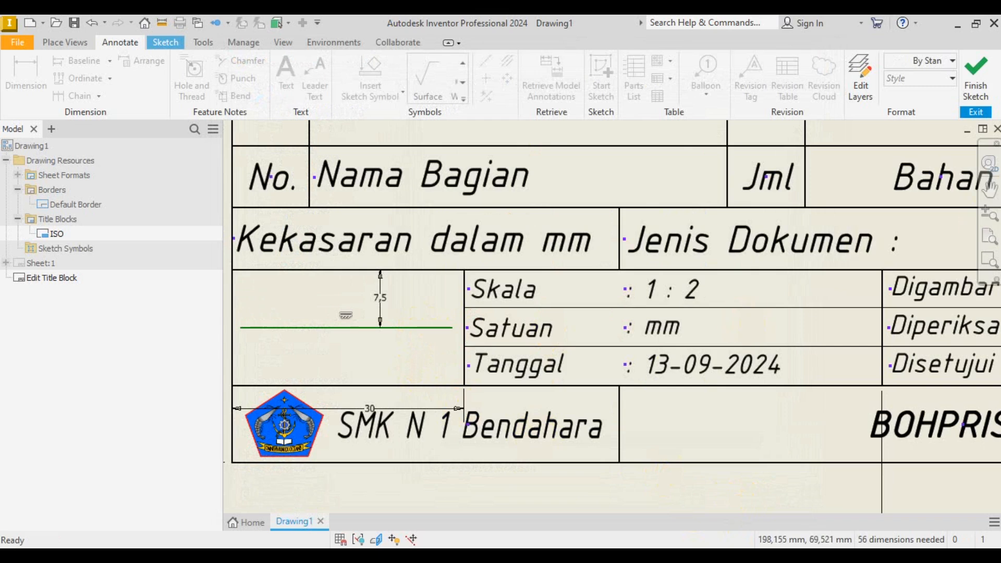
click(945, 61)
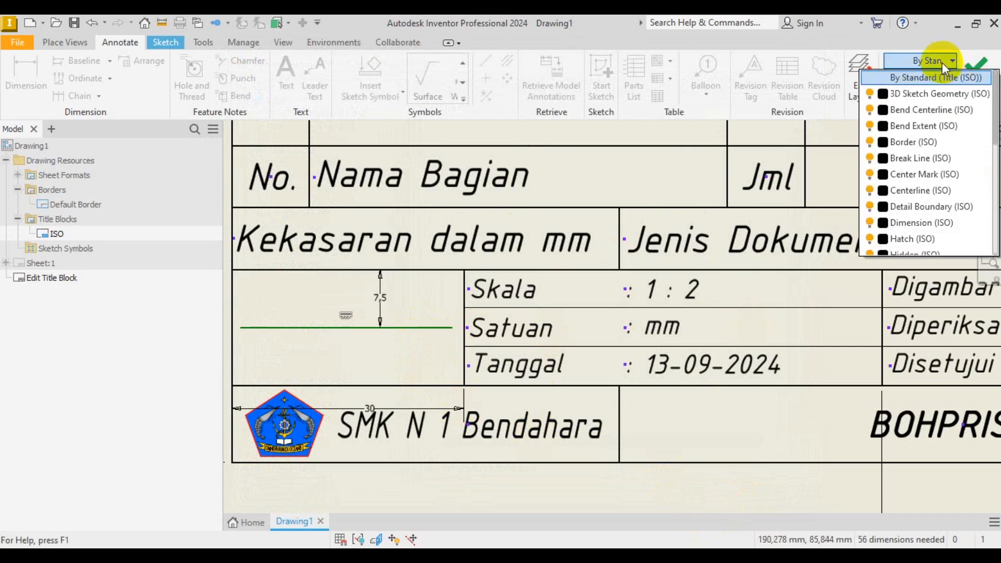
click(918, 190)
click(349, 352)
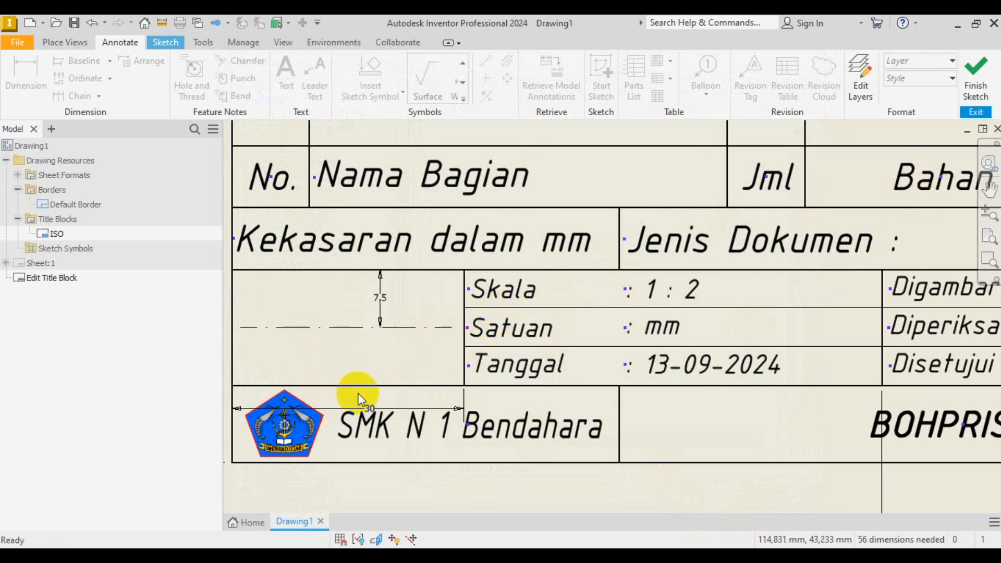
scroll(435, 327, up, 3)
scroll(357, 329, down, 5)
scroll(475, 376, up, 2)
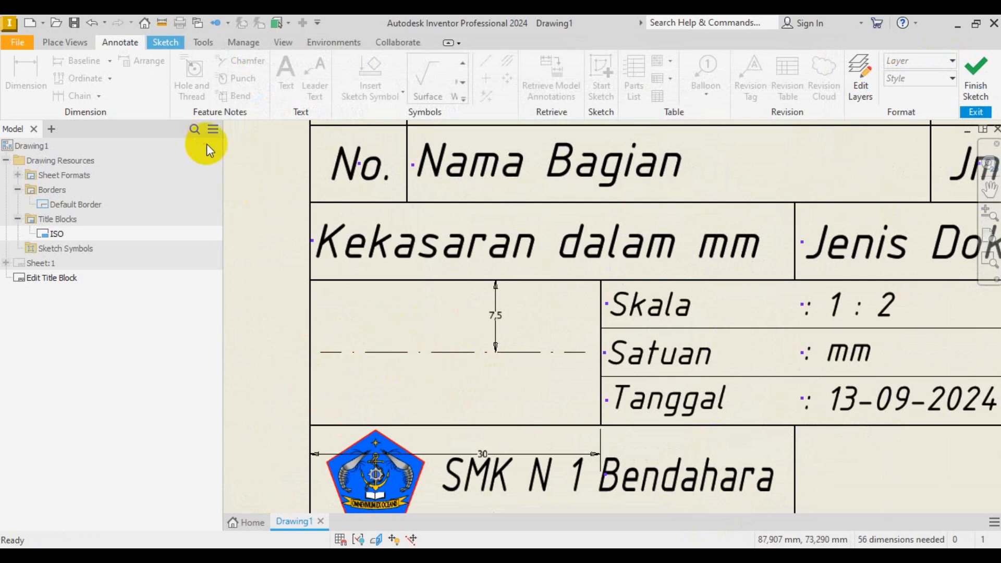
- Draw concentric 5 mm and 10 mm diameter circles centred on the centreline
click(162, 43)
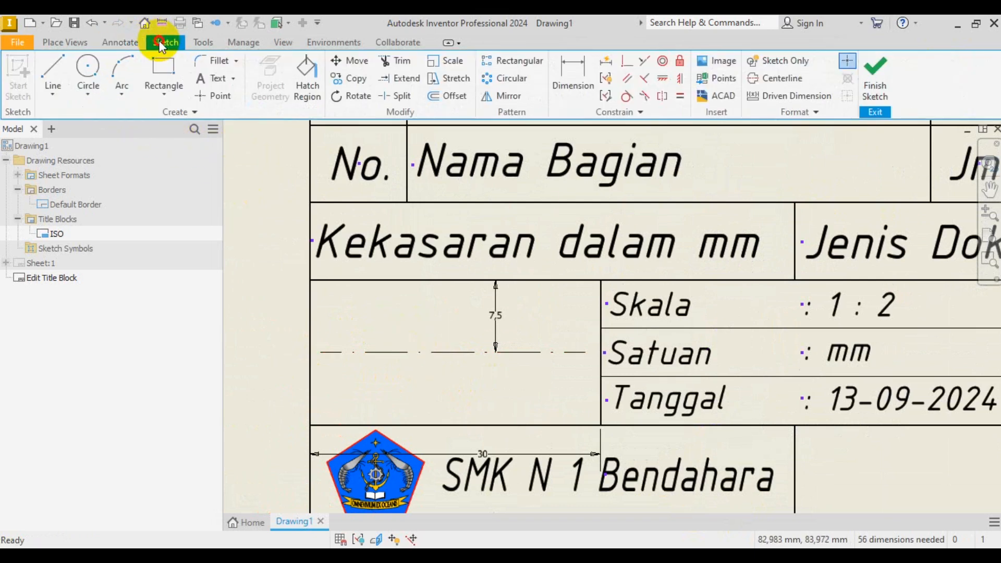
click(53, 70)
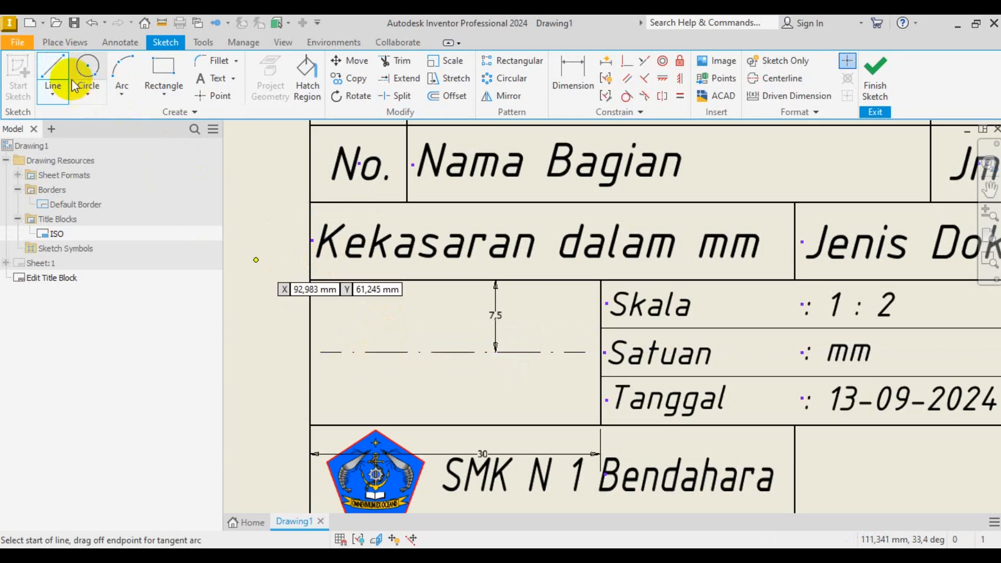
click(96, 82)
click(380, 353)
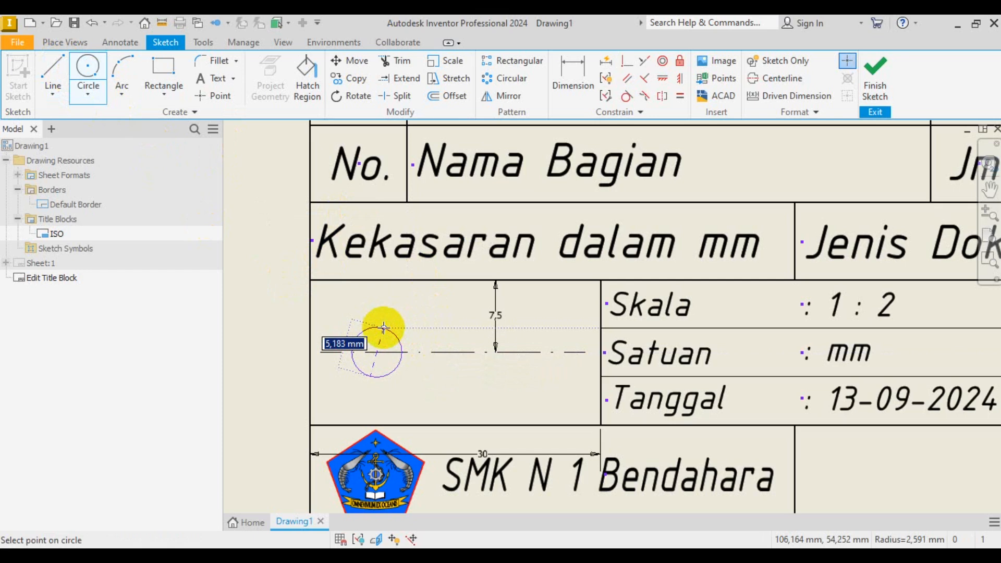
key(Return)
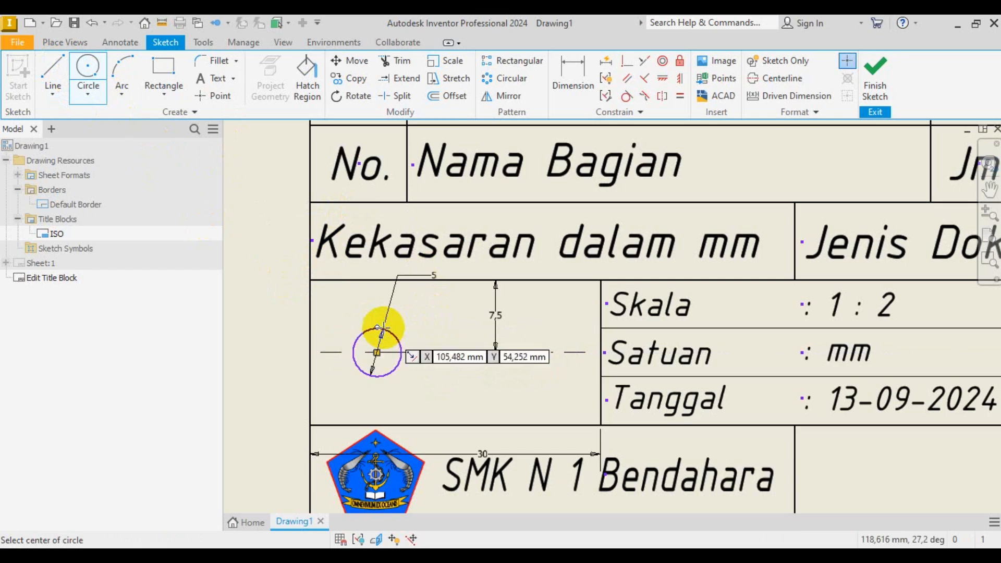
click(377, 352)
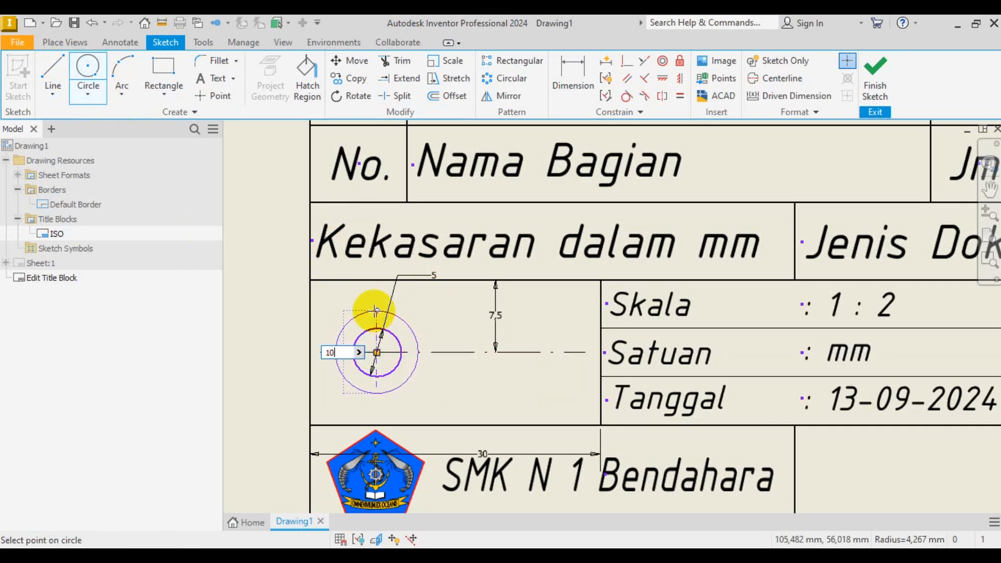
key(Return)
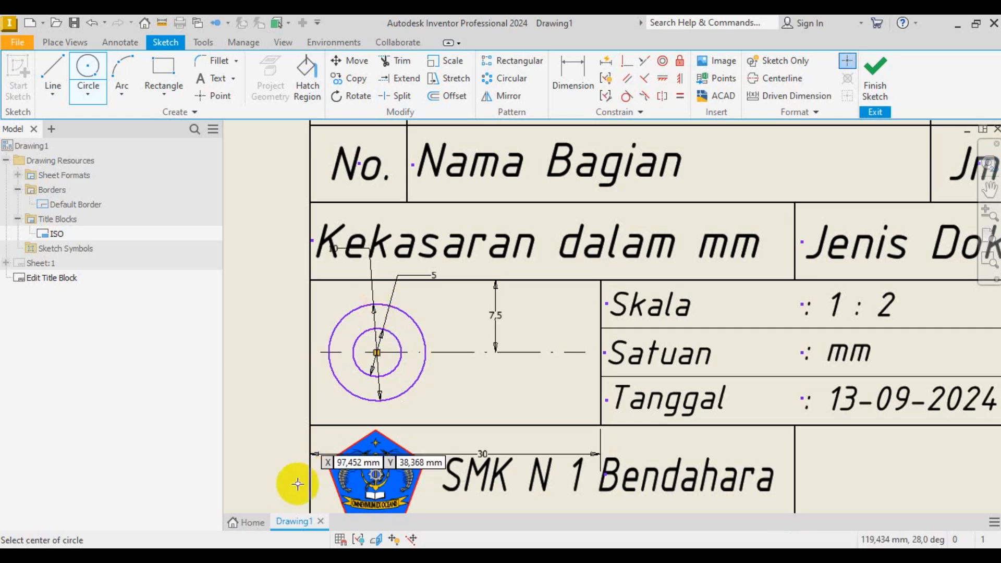
right_click(279, 334)
click(286, 375)
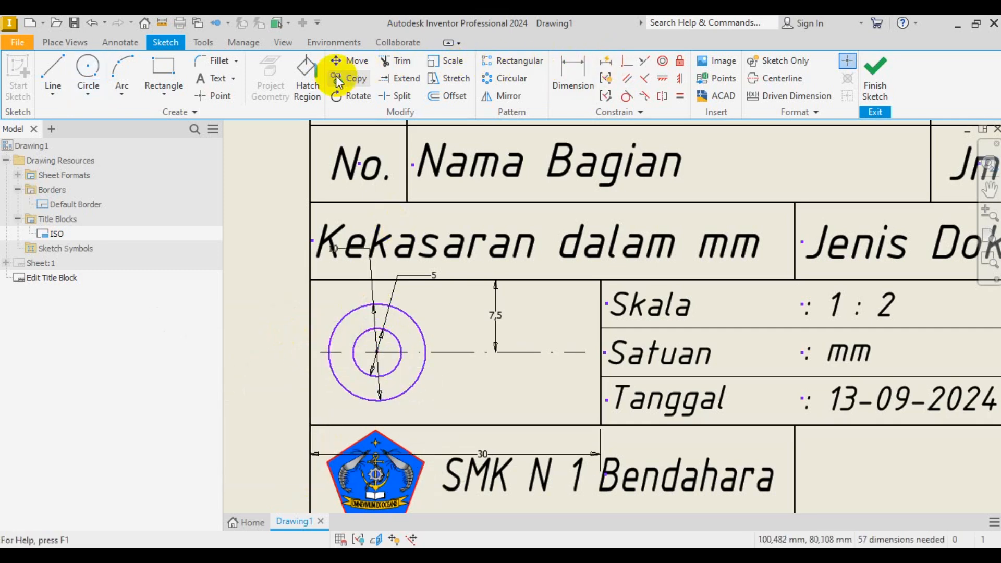
click(119, 42)
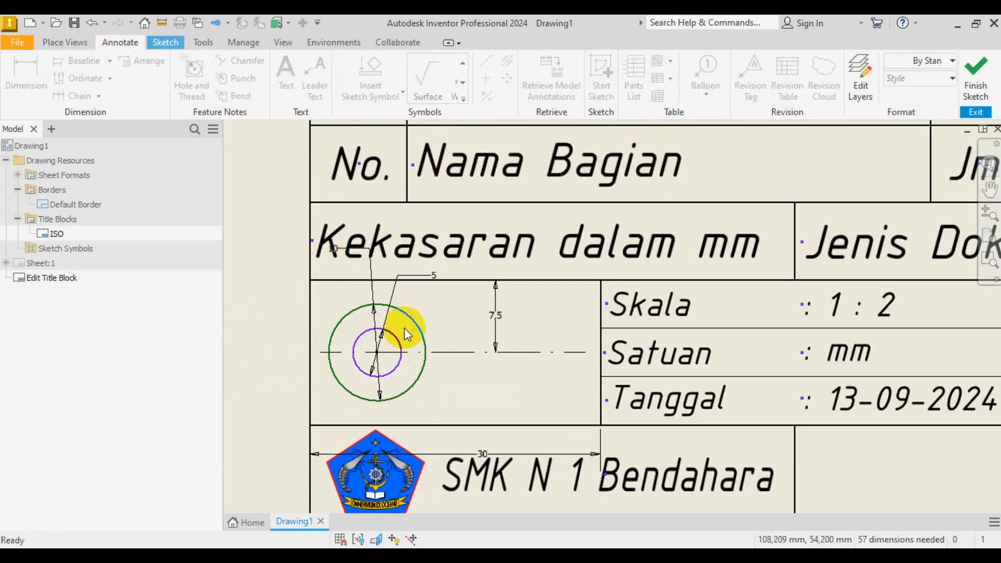
click(160, 46)
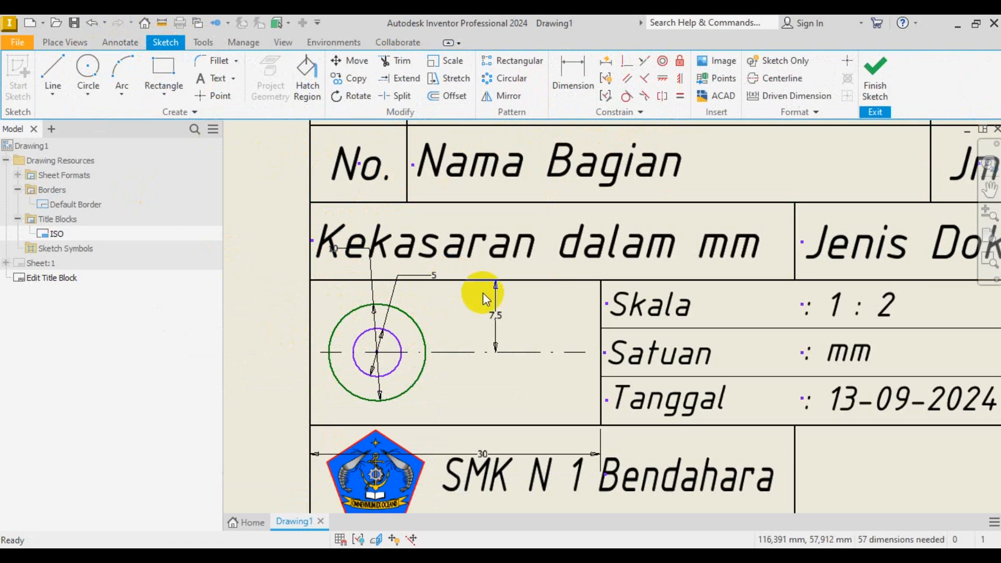
- Draw a vertical line downward from the concentric circles' centre
click(56, 73)
scroll(380, 360, up, 2)
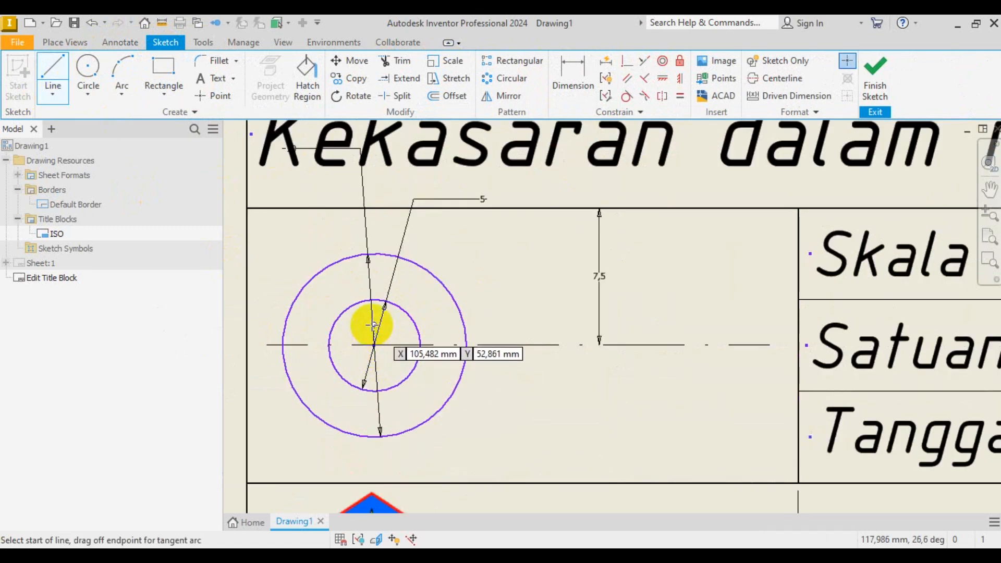
click(374, 323)
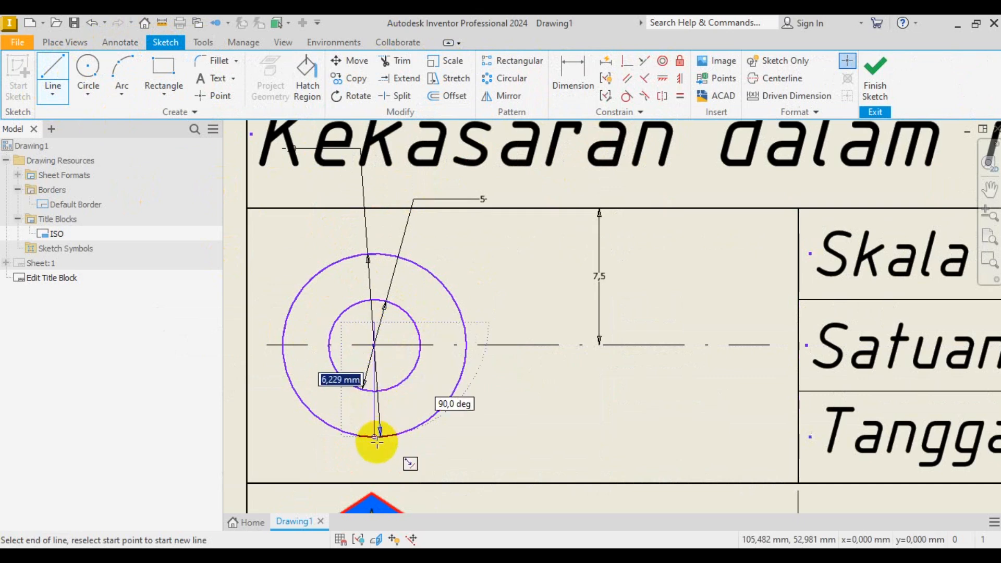
click(374, 463)
right_click(446, 453)
click(497, 453)
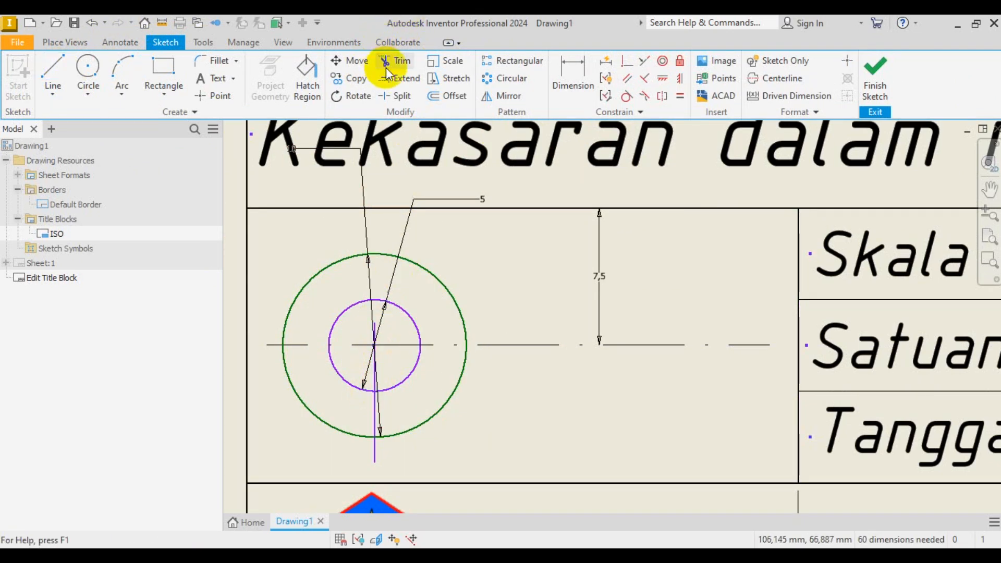
- Extend the vertical line upward through the inner circle to the cell's top edge
click(399, 78)
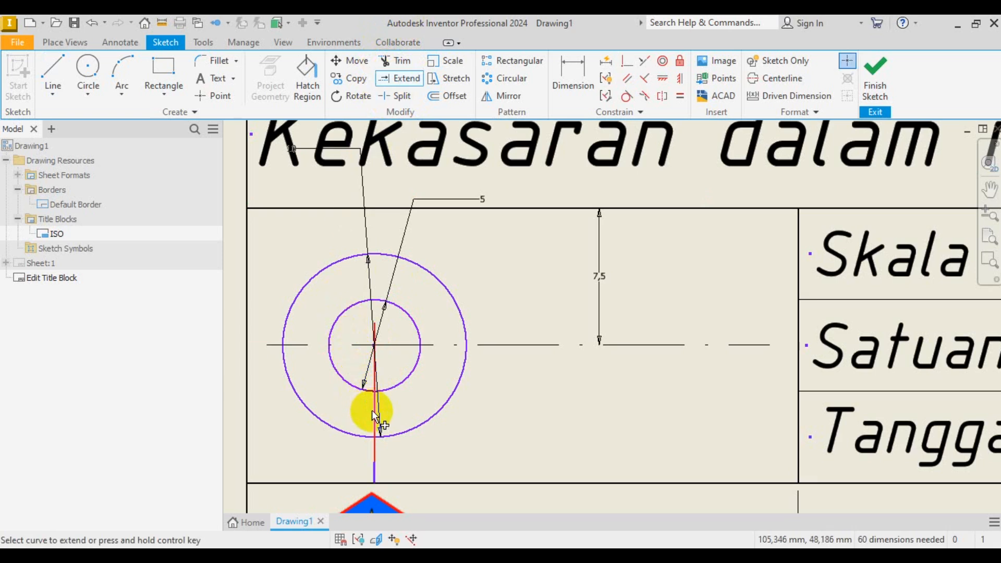
click(374, 338)
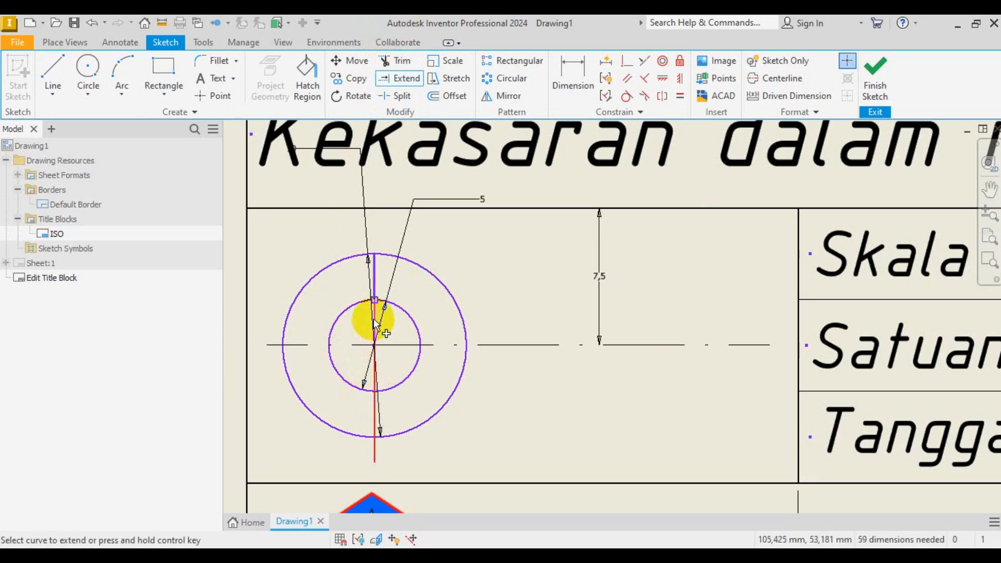
click(375, 263)
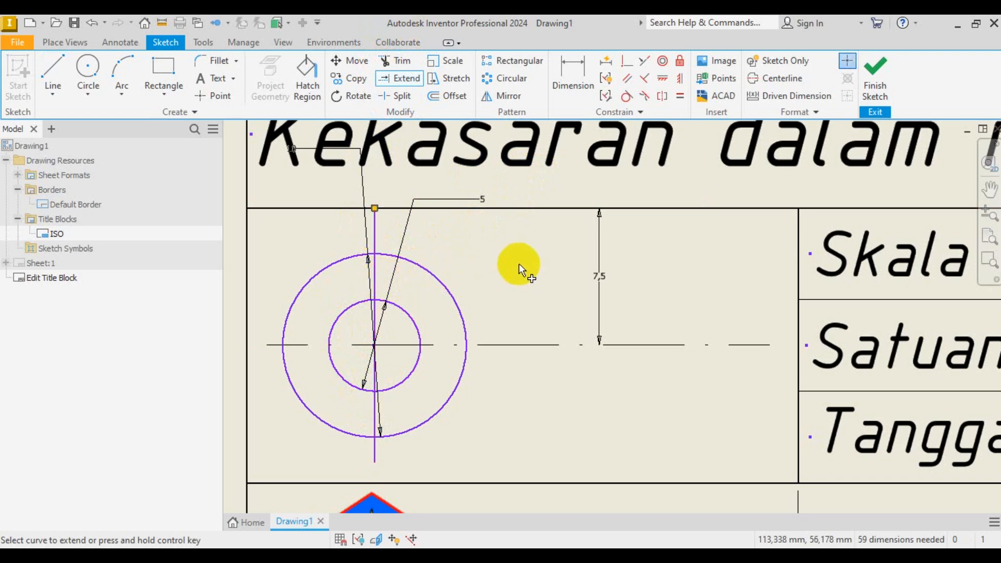
scroll(480, 262, up, 3)
right_click(480, 261)
click(543, 253)
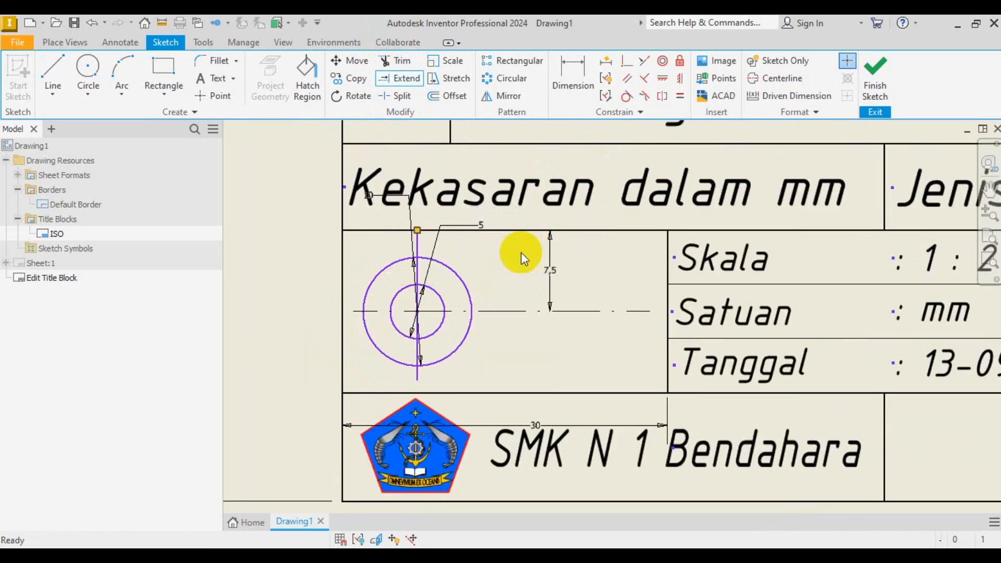
- Put the vertical line on the Centerline (ISO) layer so it shows dash-dot
click(419, 244)
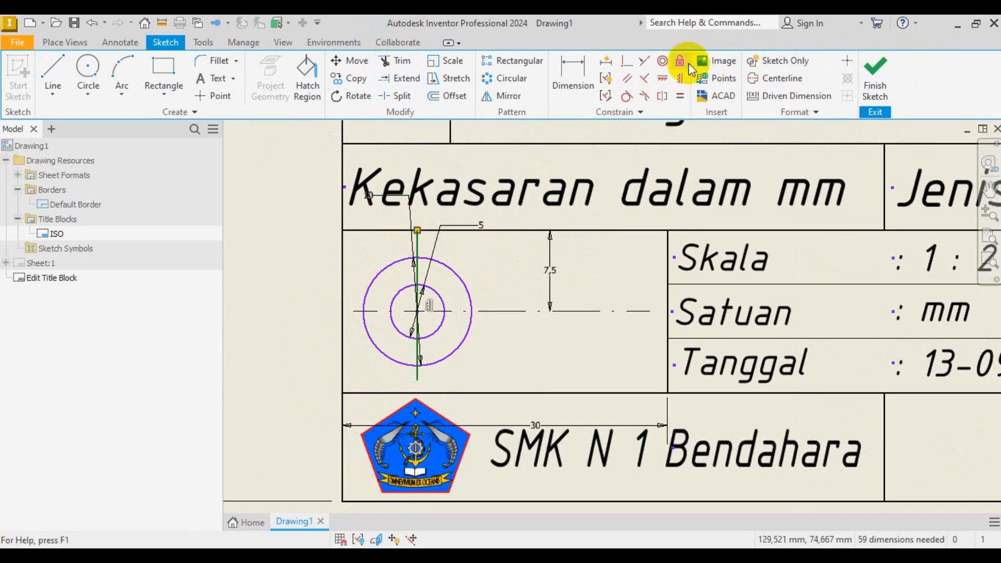
click(120, 42)
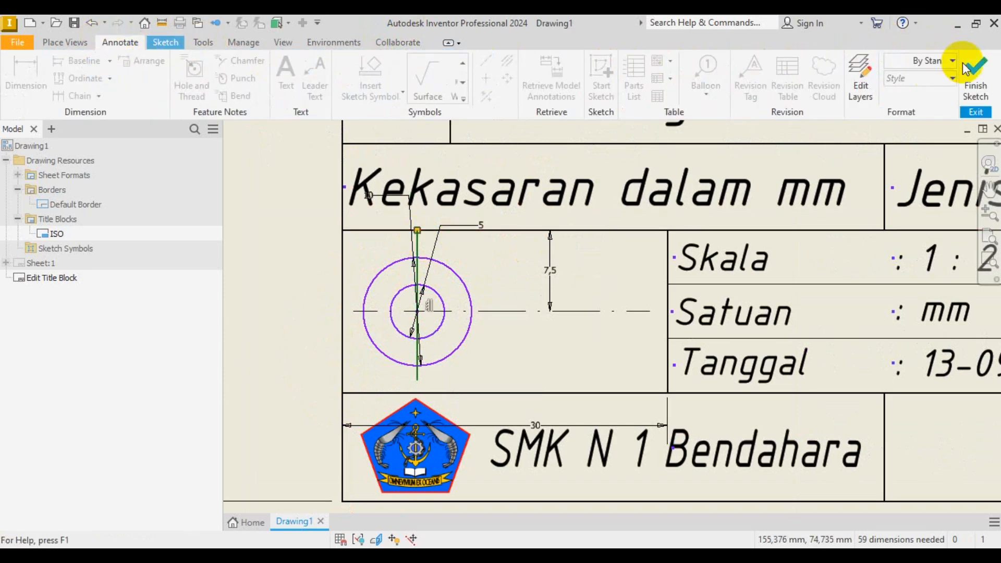
click(943, 61)
click(919, 190)
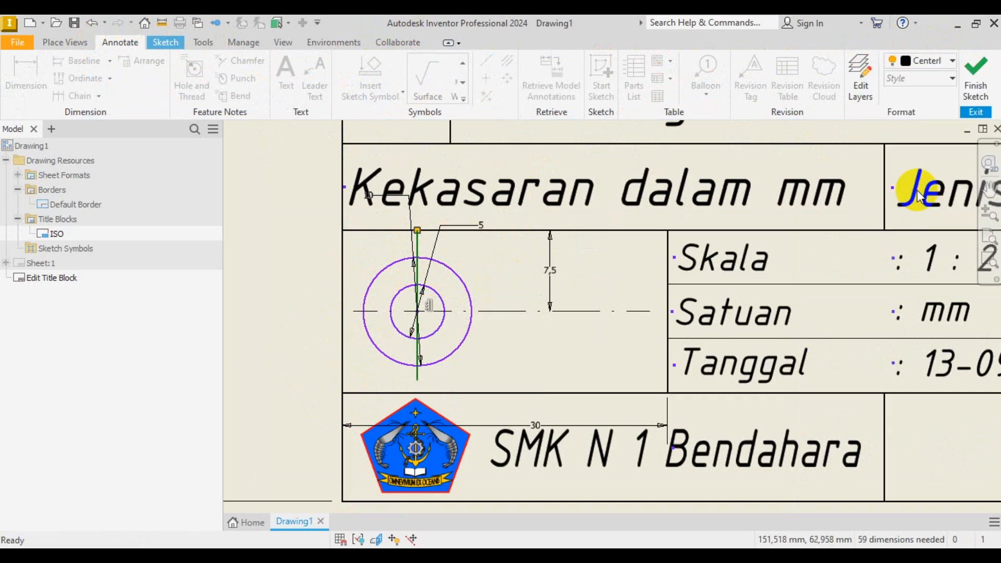
click(310, 296)
scroll(444, 313, up, 5)
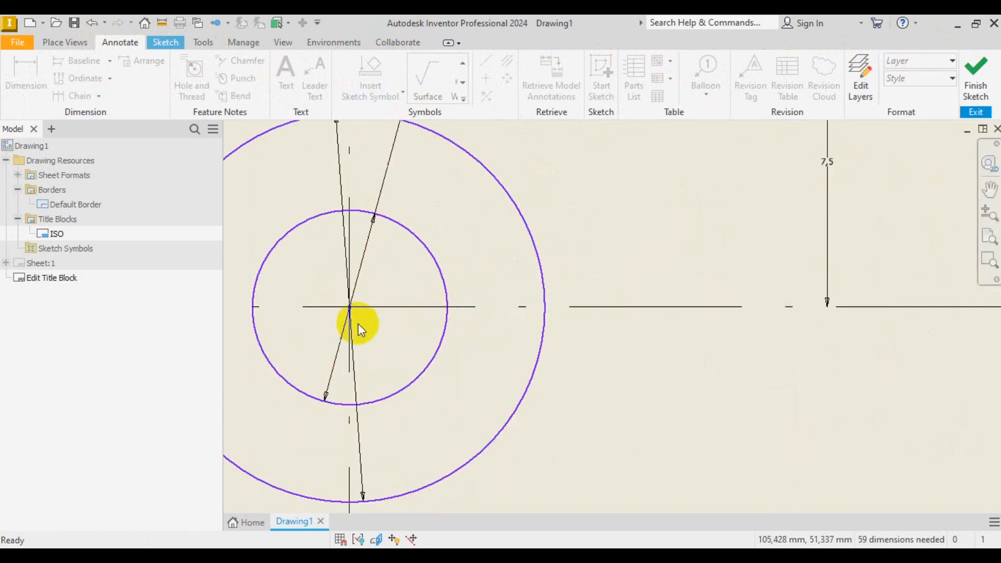
scroll(417, 344, down, 2)
scroll(427, 350, down, 3)
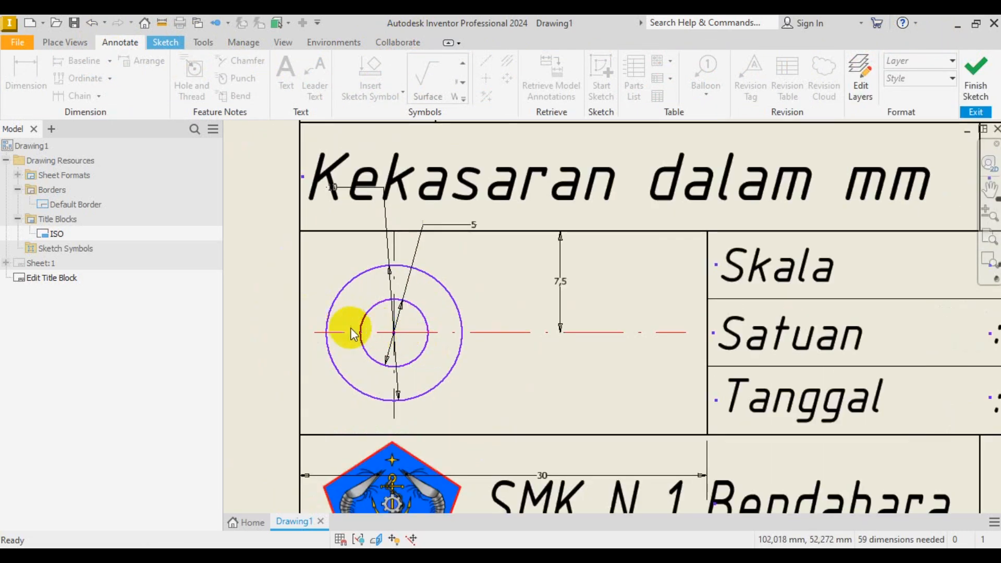
scroll(525, 342, down, 4)
scroll(499, 338, up, 4)
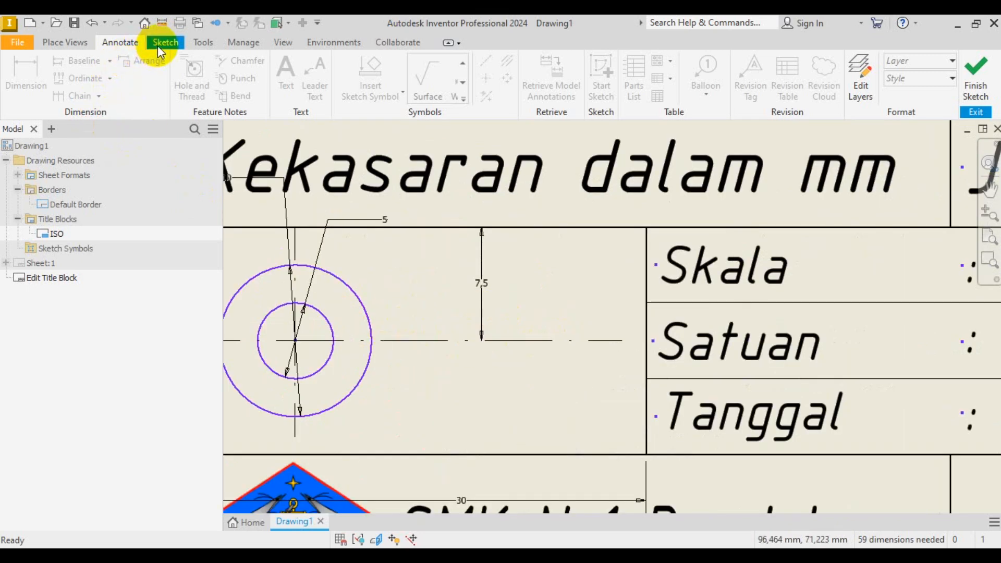
- Draw a closed trapezoid right of the circles, short left edge and tall right edge
click(171, 45)
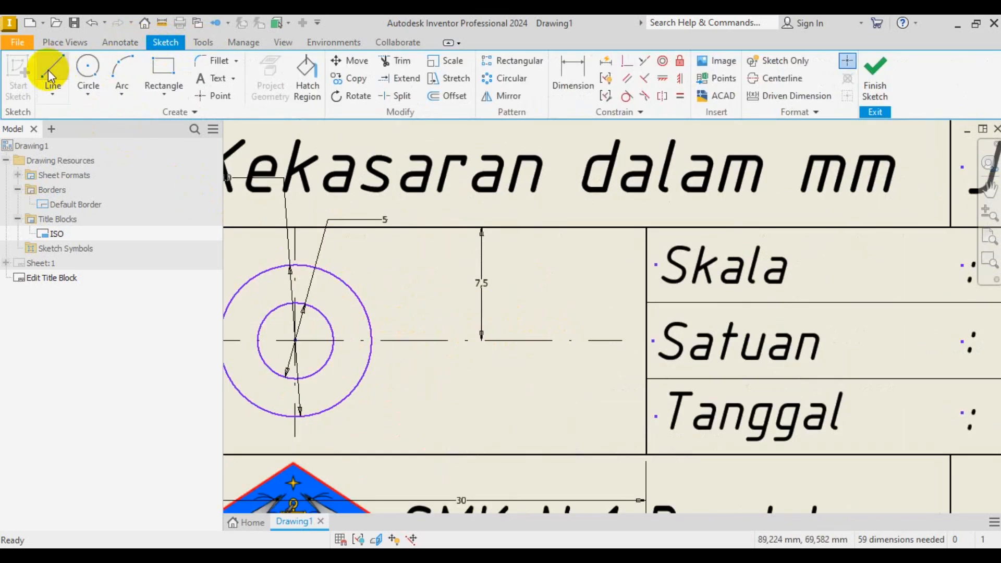
click(50, 72)
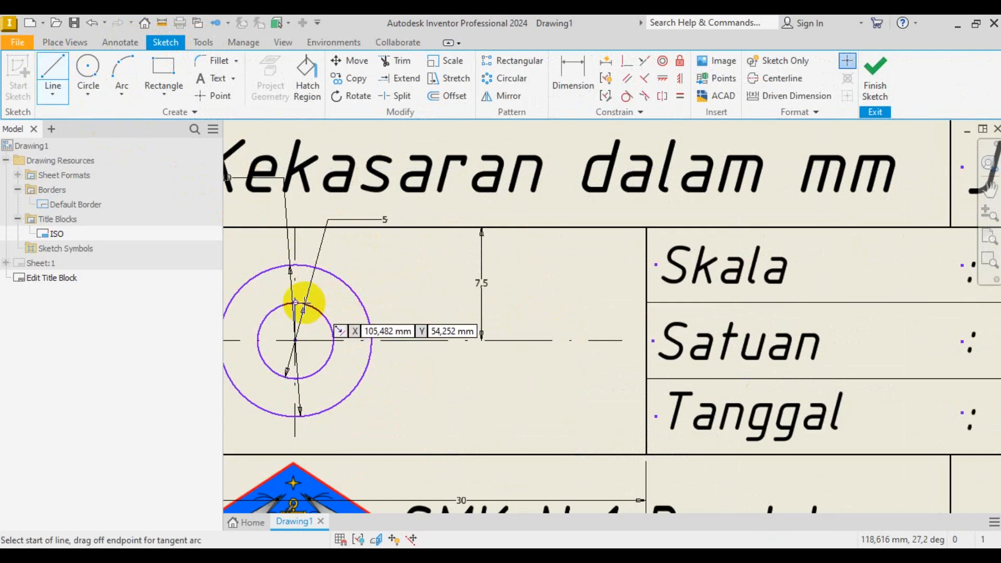
click(421, 302)
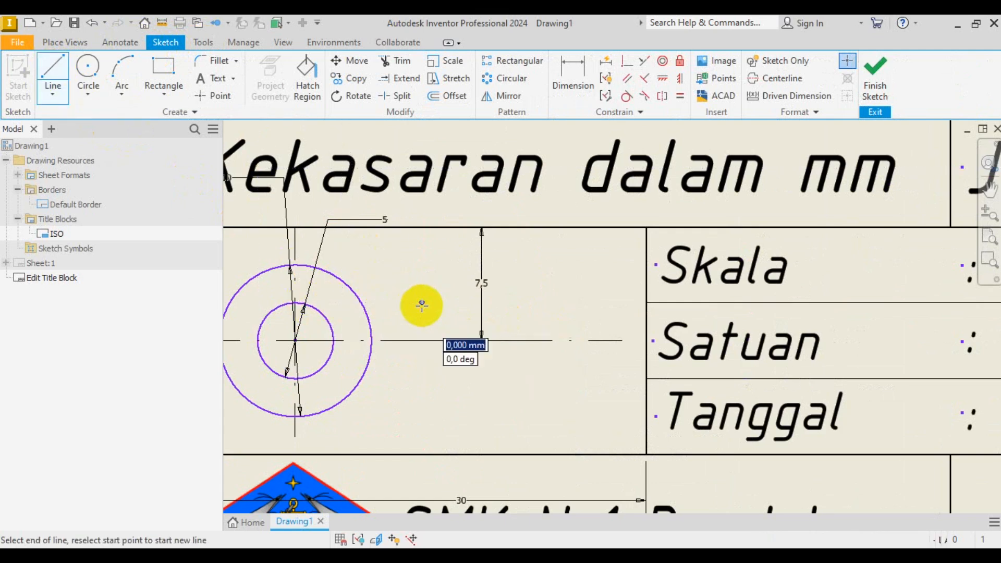
click(420, 378)
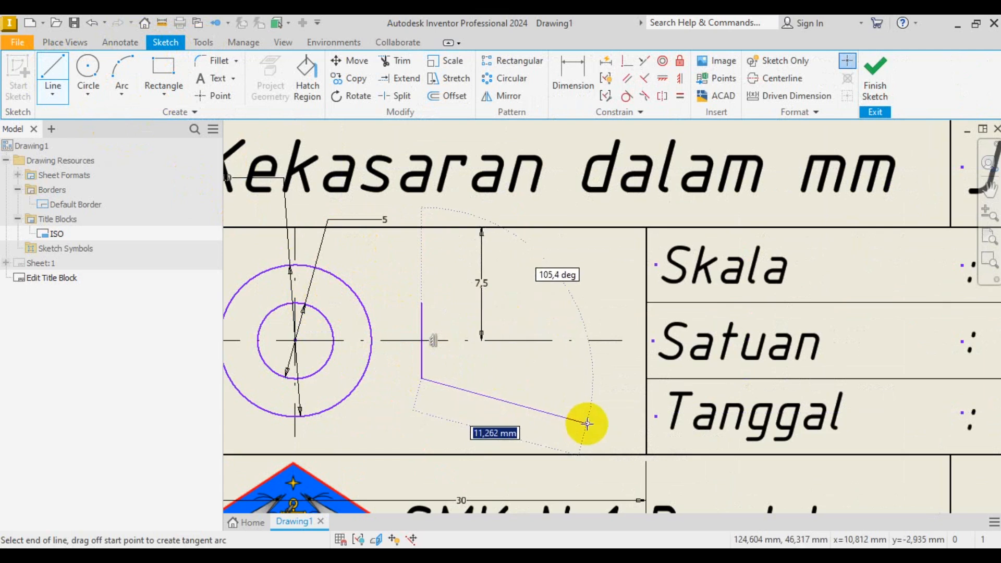
click(588, 415)
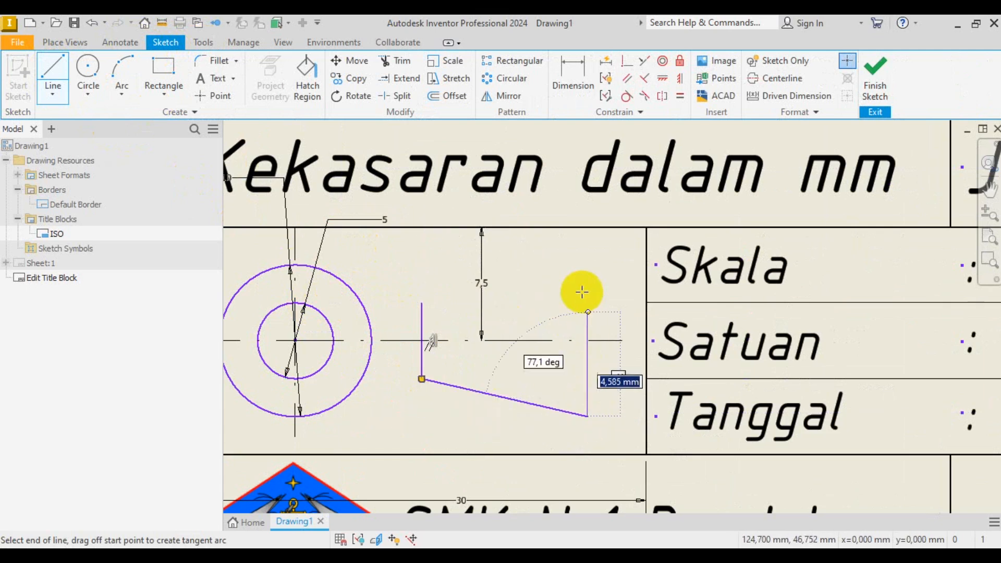
click(588, 265)
click(421, 302)
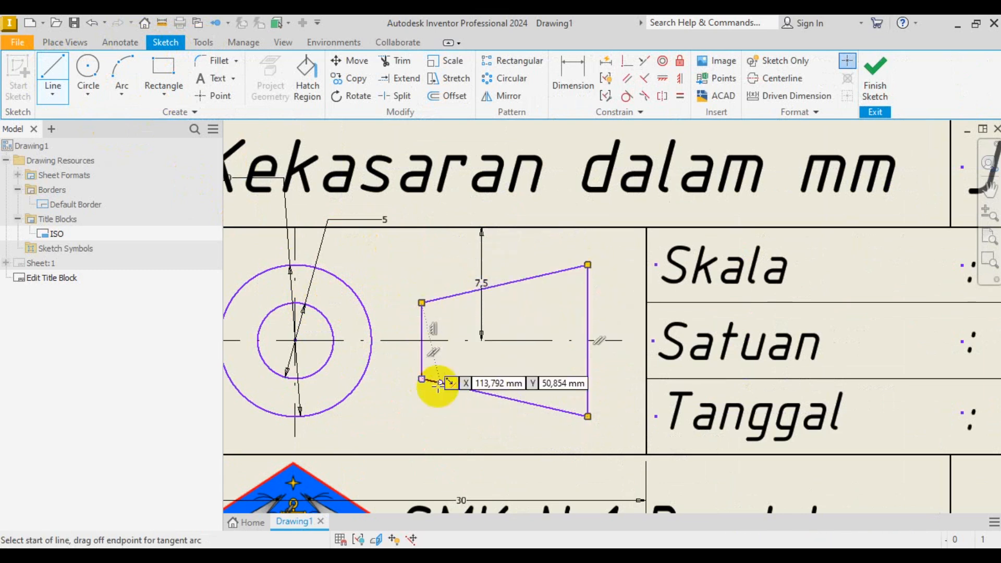
scroll(496, 286, up, 3)
right_click(357, 299)
click(390, 294)
scroll(465, 312, down, 3)
- Move both circles and the four trapezoid edges onto the Border (ISO) layer
click(448, 288)
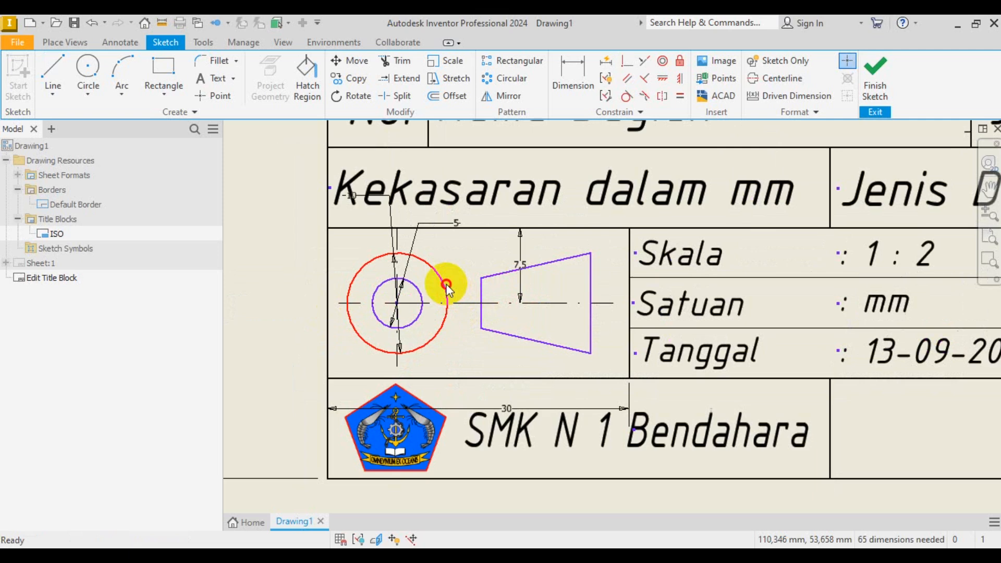
ctrl+click(423, 301)
ctrl+click(532, 267)
ctrl+click(591, 274)
click(480, 290)
click(514, 335)
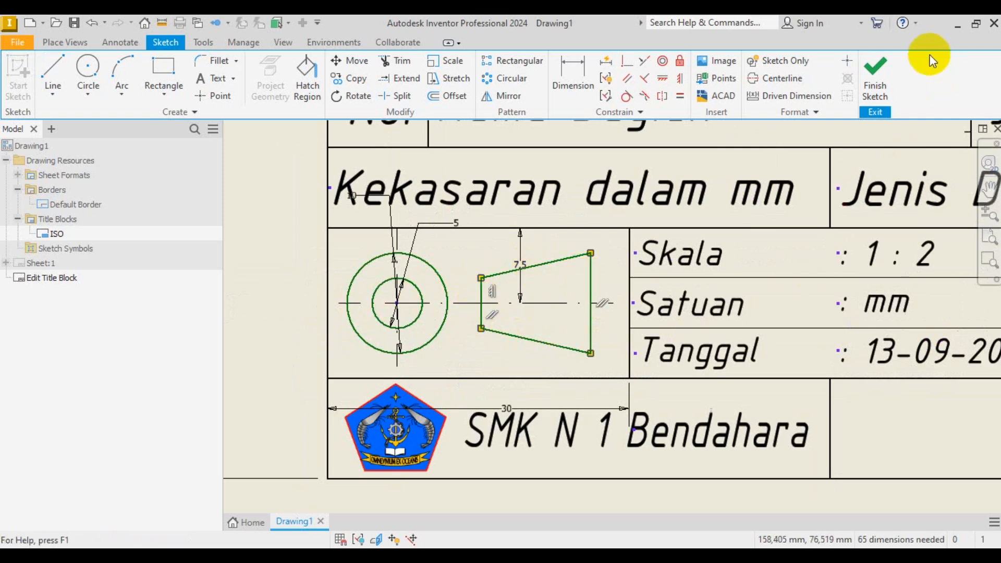
click(120, 42)
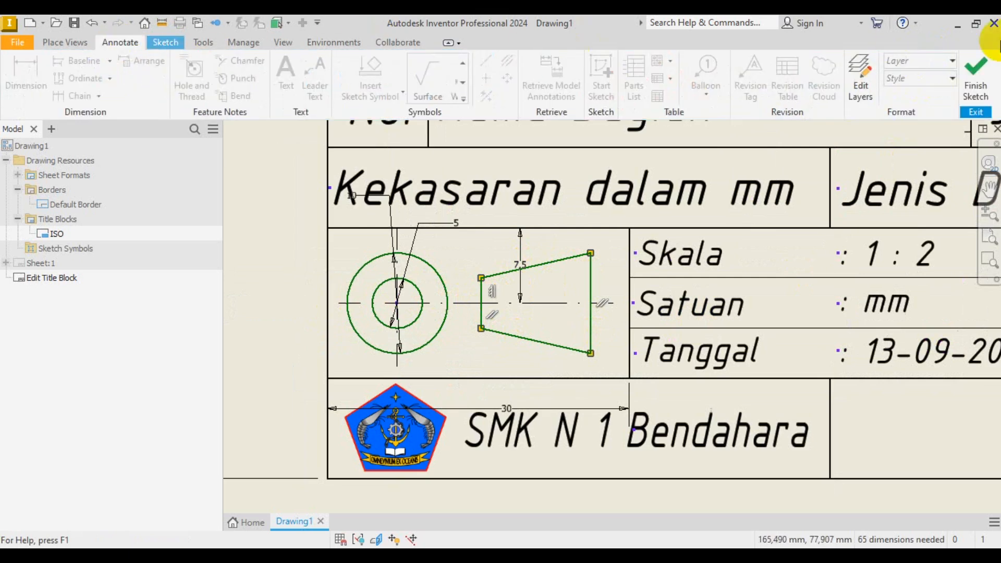
click(951, 62)
click(922, 85)
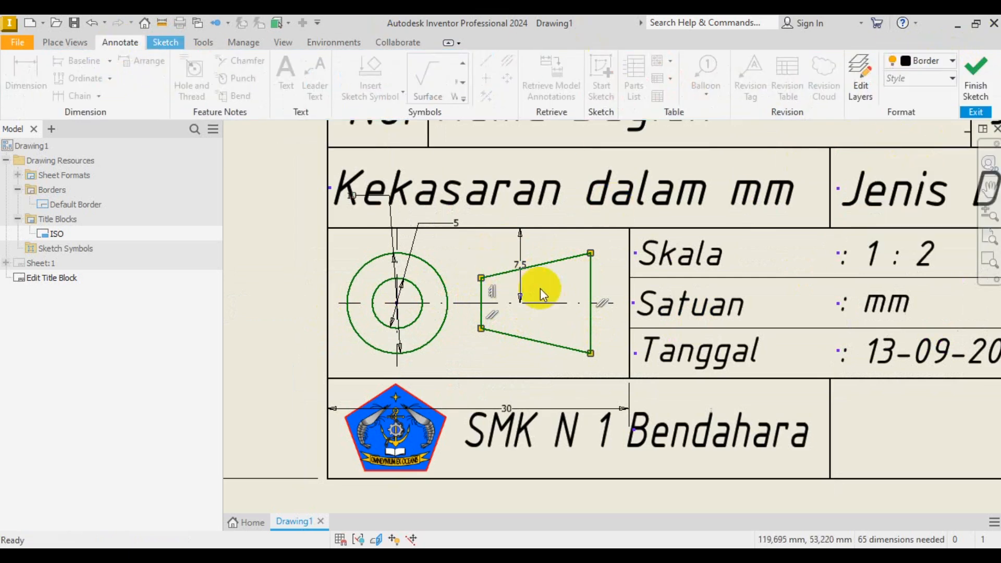
scroll(540, 290, down, 2)
click(262, 320)
scroll(459, 367, down, 3)
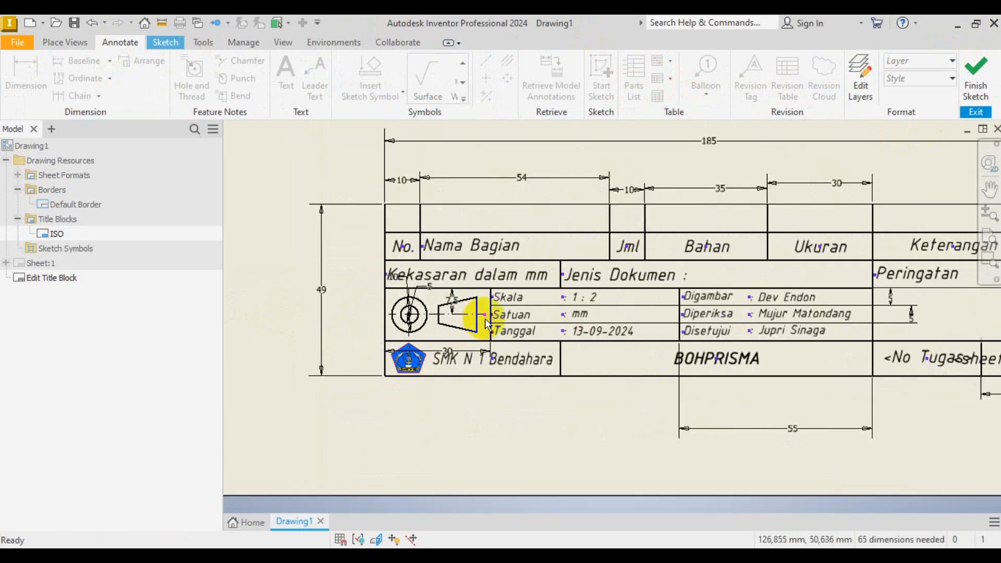
- Close the title block sketch, saving its edits to the ISO definition
scroll(483, 318, up, 4)
scroll(483, 319, down, 4)
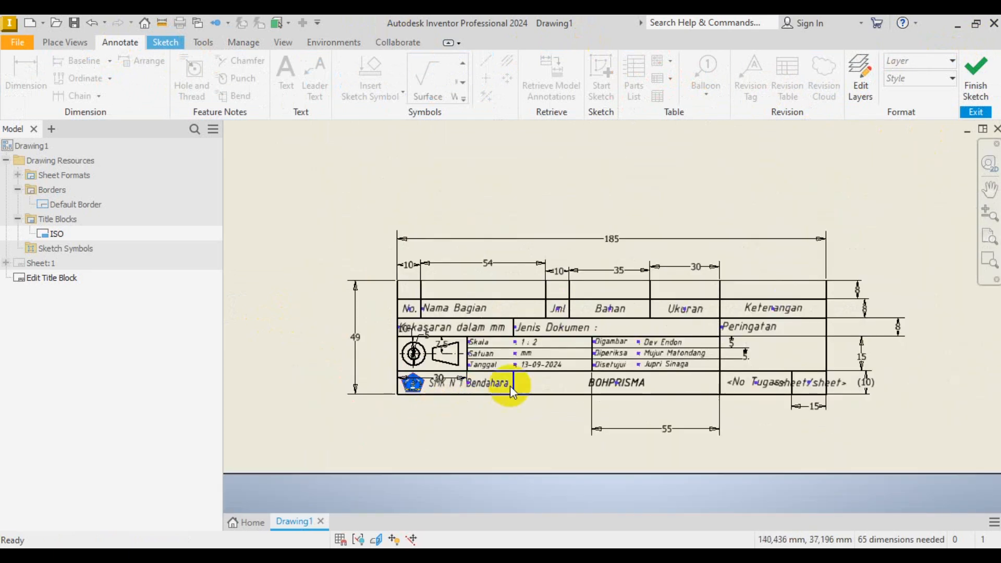
click(981, 82)
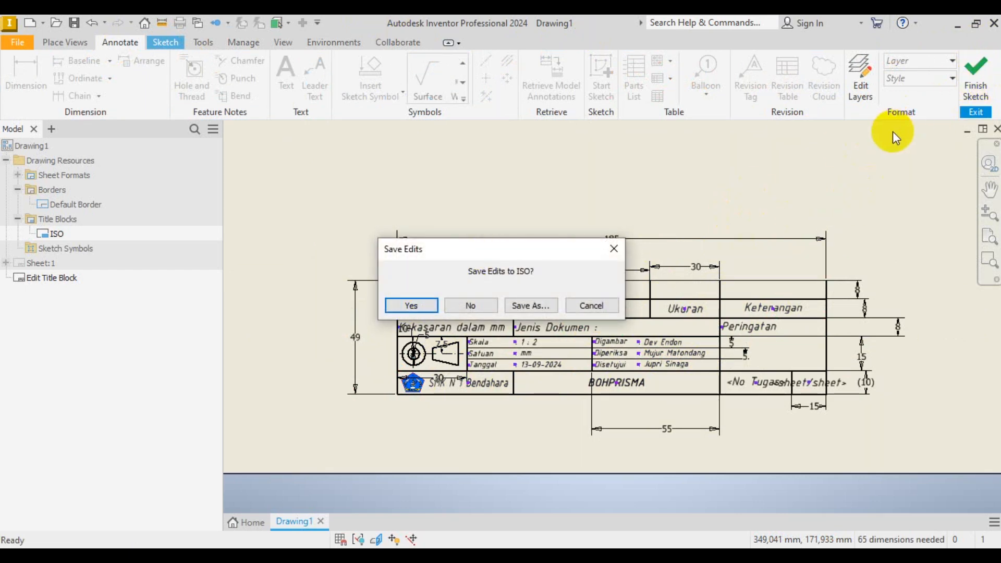
click(411, 306)
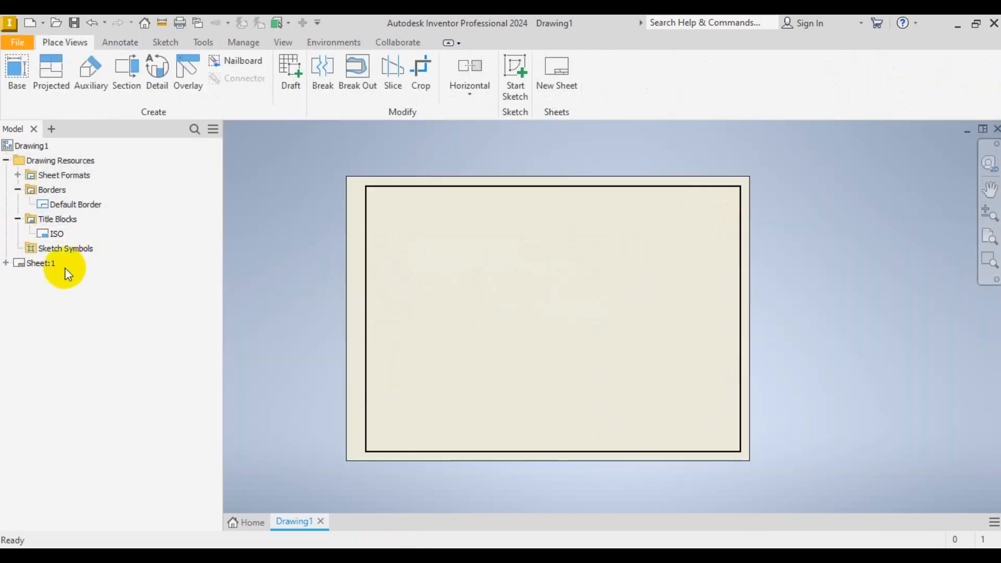
- Insert the ISO title block from the Sheet:1 browser list onto the sheet and select it
click(6, 263)
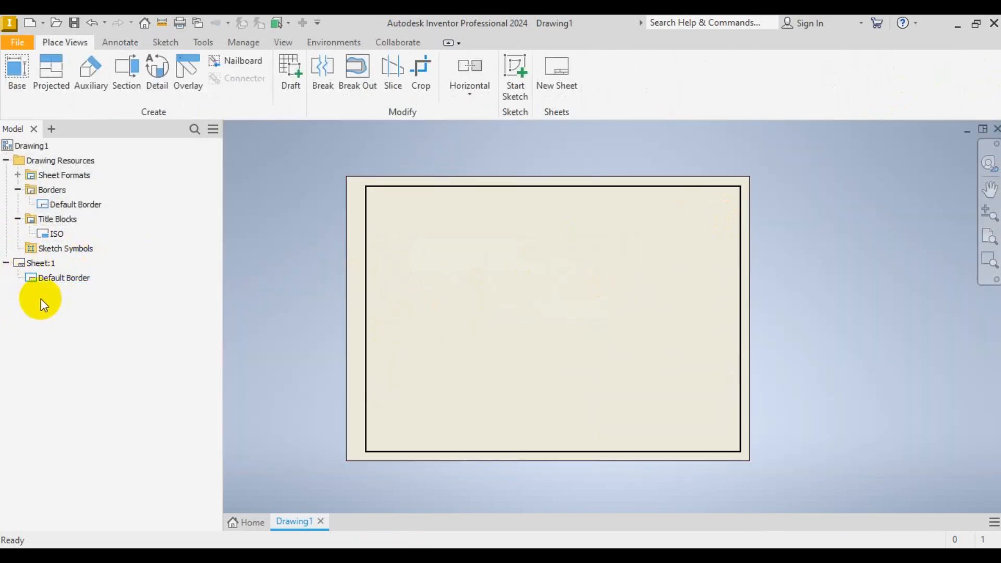
right_click(60, 231)
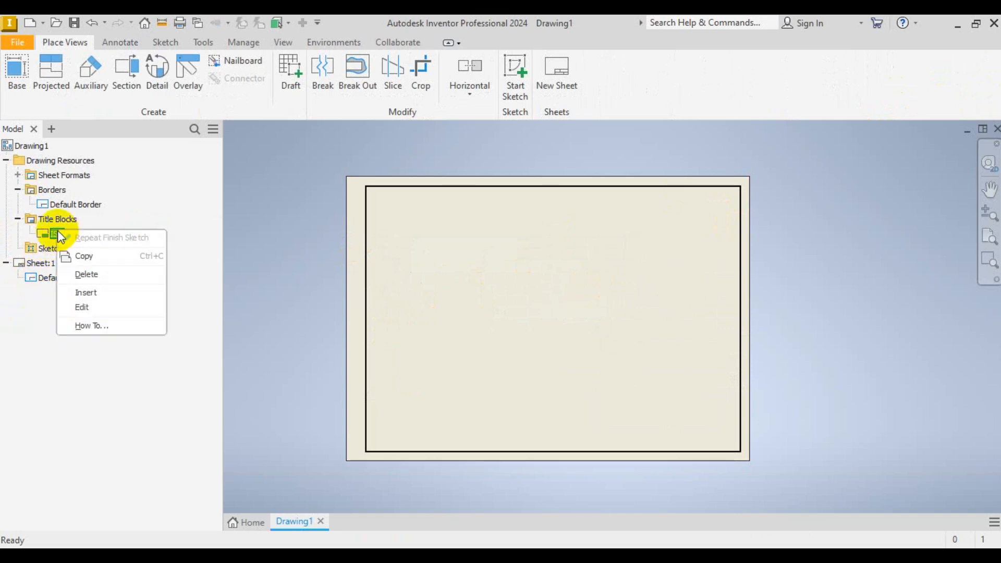
click(87, 292)
scroll(700, 306, up, 6)
scroll(798, 302, down, 3)
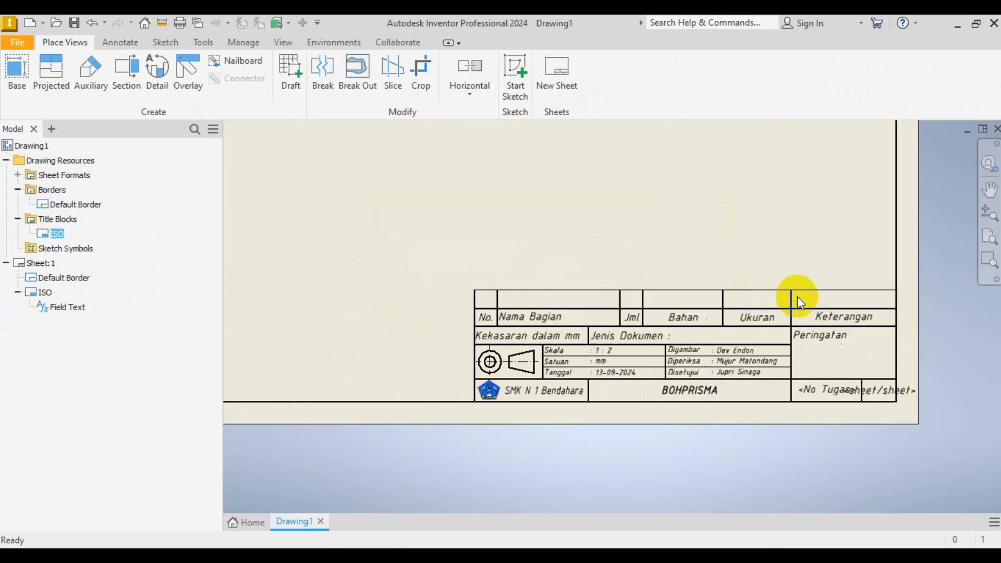
scroll(878, 374, up, 3)
scroll(837, 414, down, 2)
scroll(835, 414, up, 2)
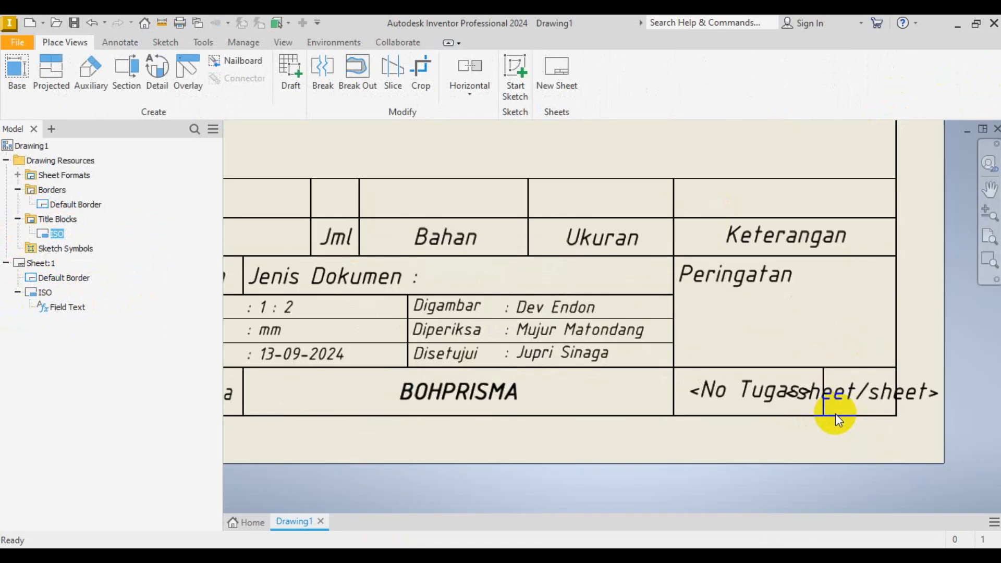
scroll(833, 413, down, 2)
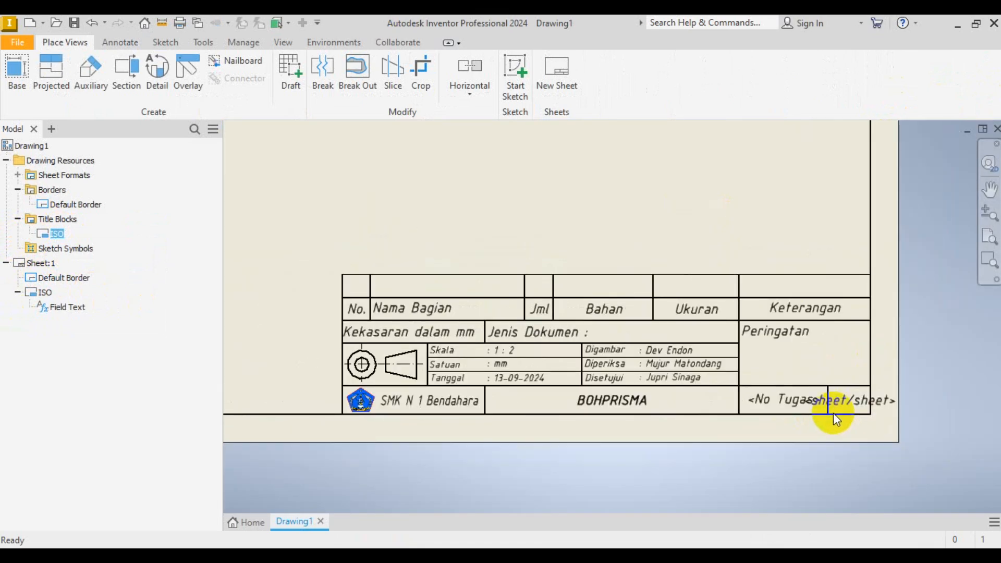
scroll(839, 414, up, 3)
scroll(844, 414, down, 2)
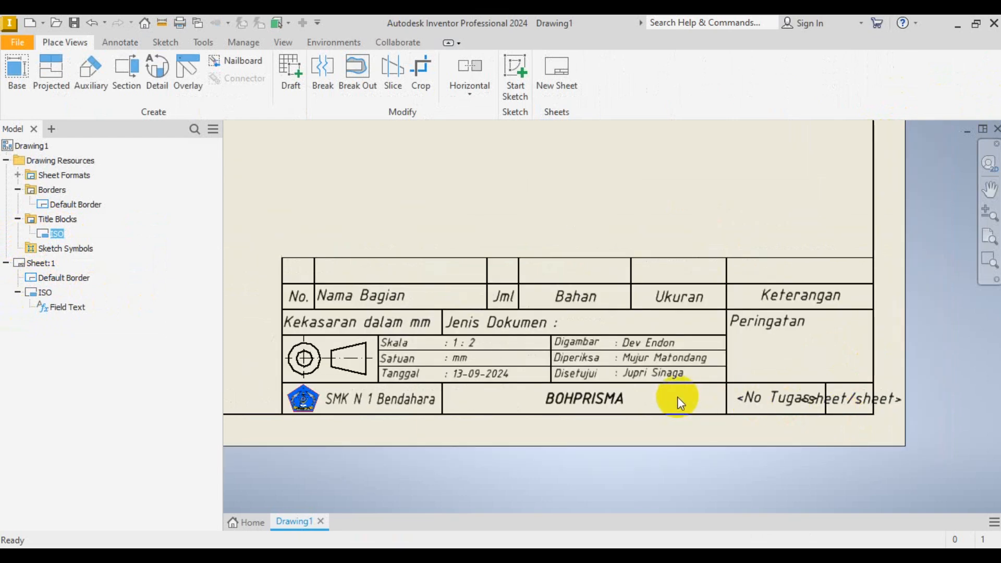
scroll(832, 418, up, 2)
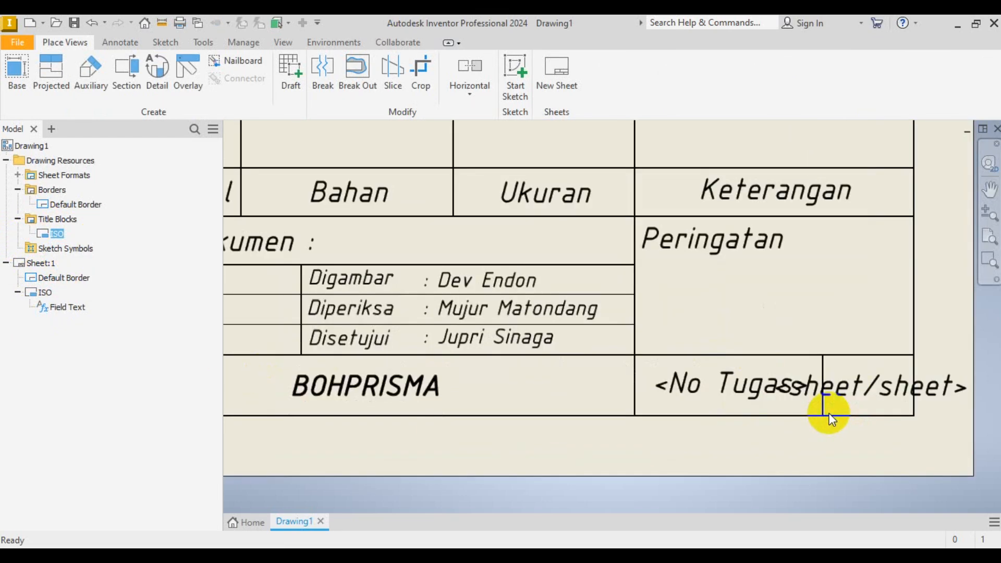
scroll(835, 417, down, 2)
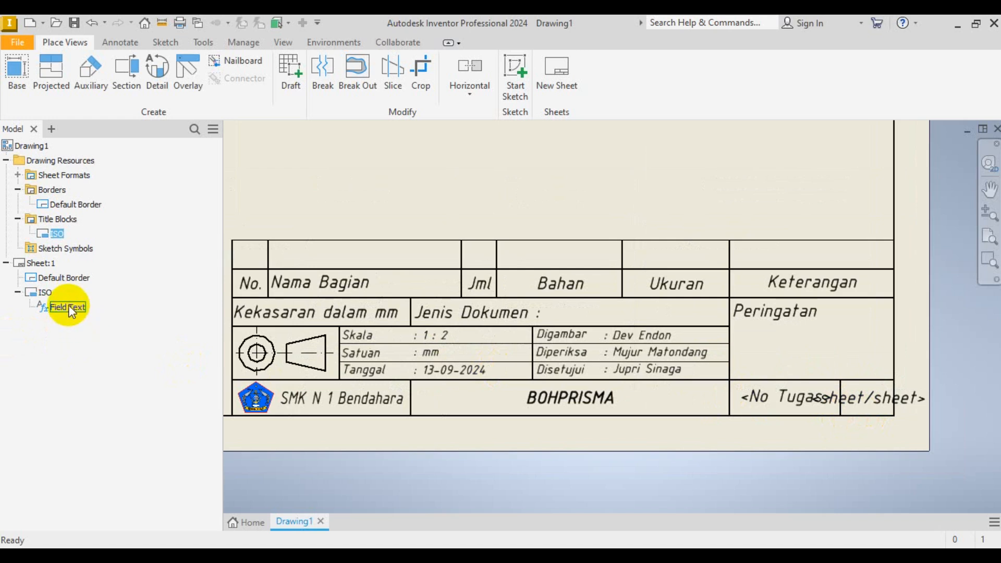
click(42, 293)
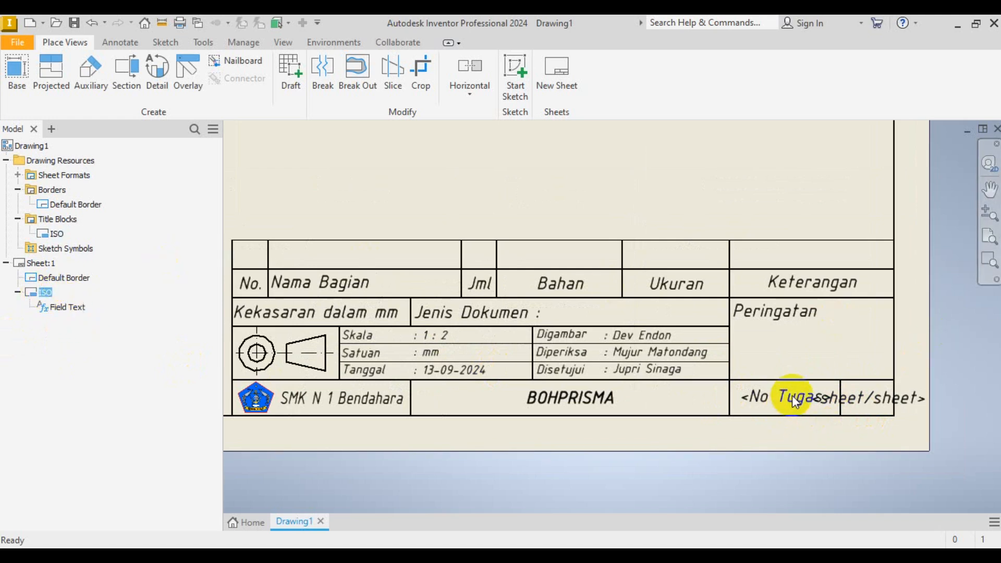
- Edit the ISO title block definition, changing the <No Tugas> field to 01
right_click(49, 232)
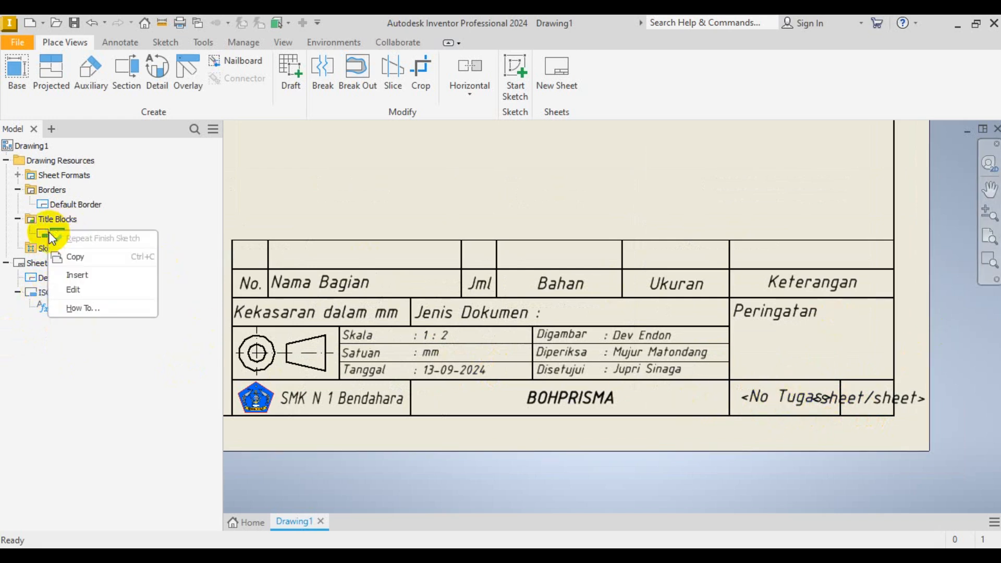
click(75, 290)
scroll(810, 397, down, 5)
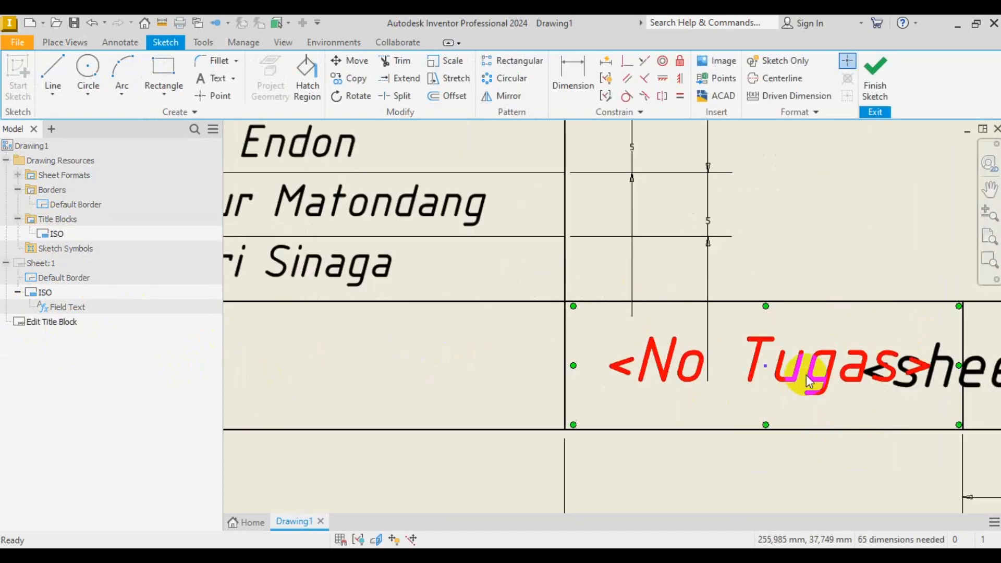
double_click(811, 374)
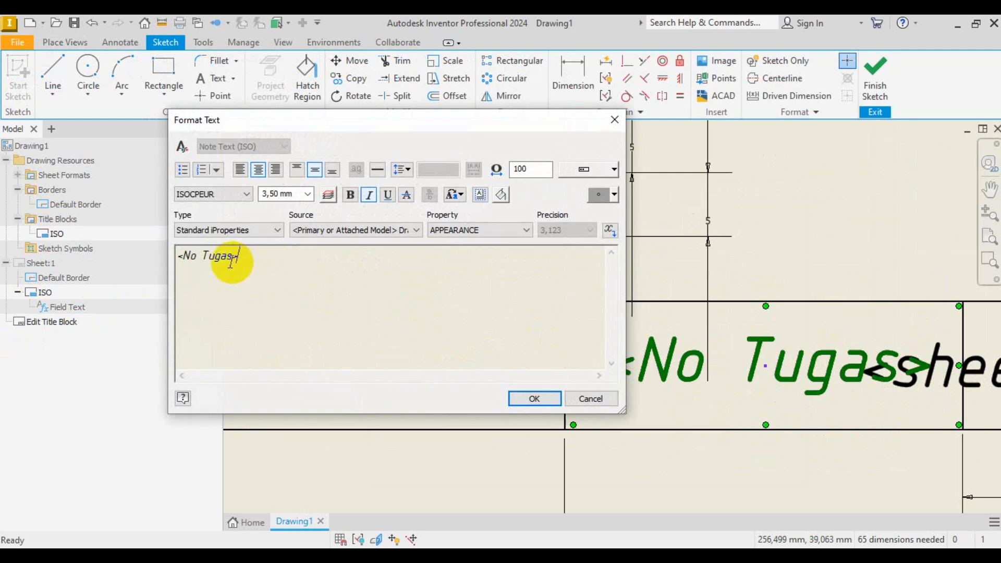
drag(232, 260, 146, 245)
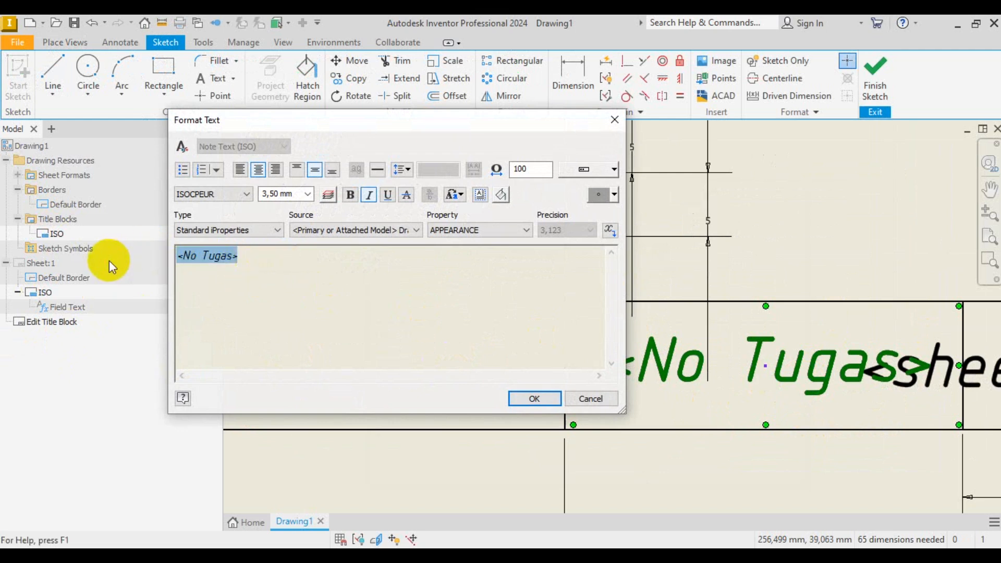
text(01)
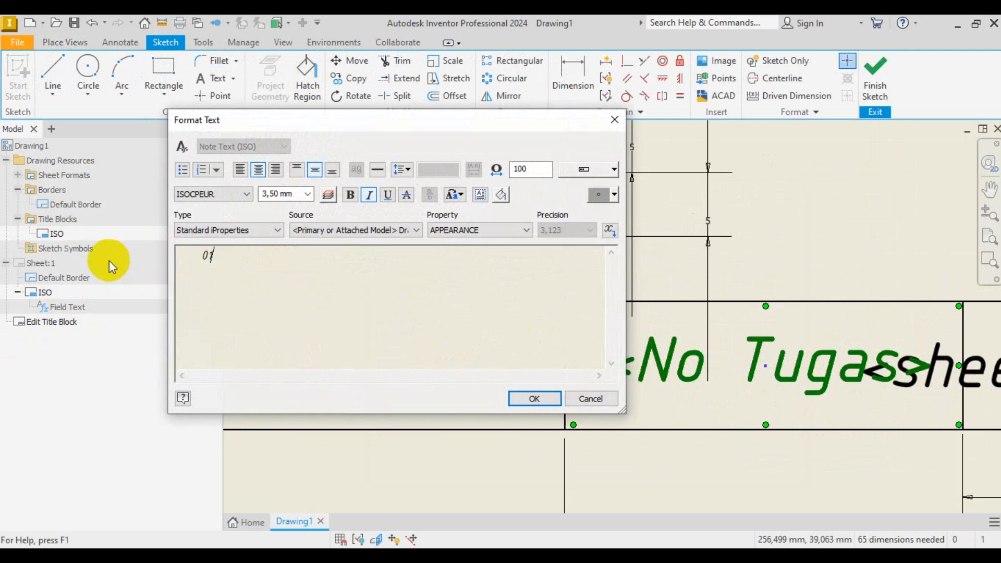
click(534, 398)
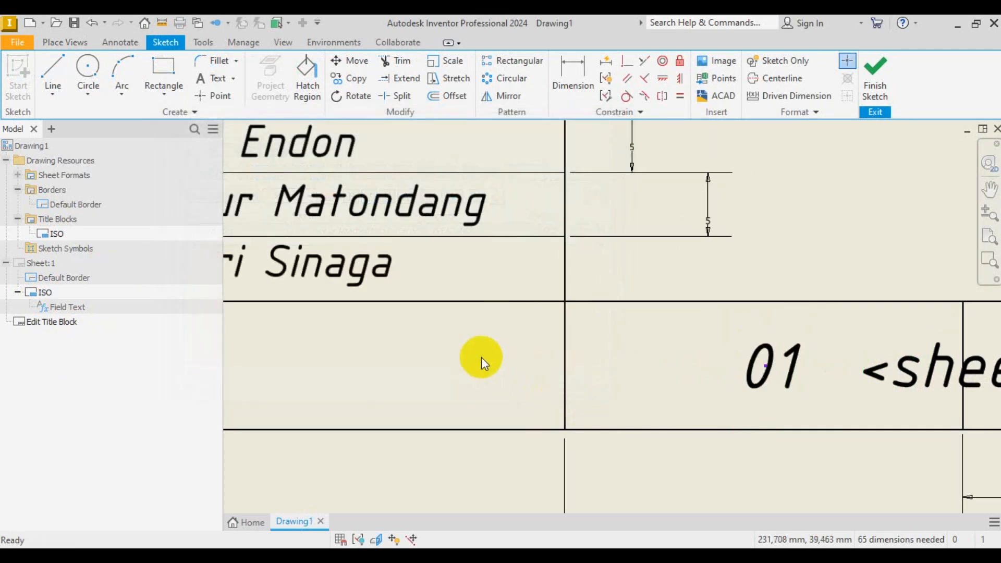
- Replace the <sheet/sheet> field with 1/1 and save the title block edits
scroll(469, 347, up, 3)
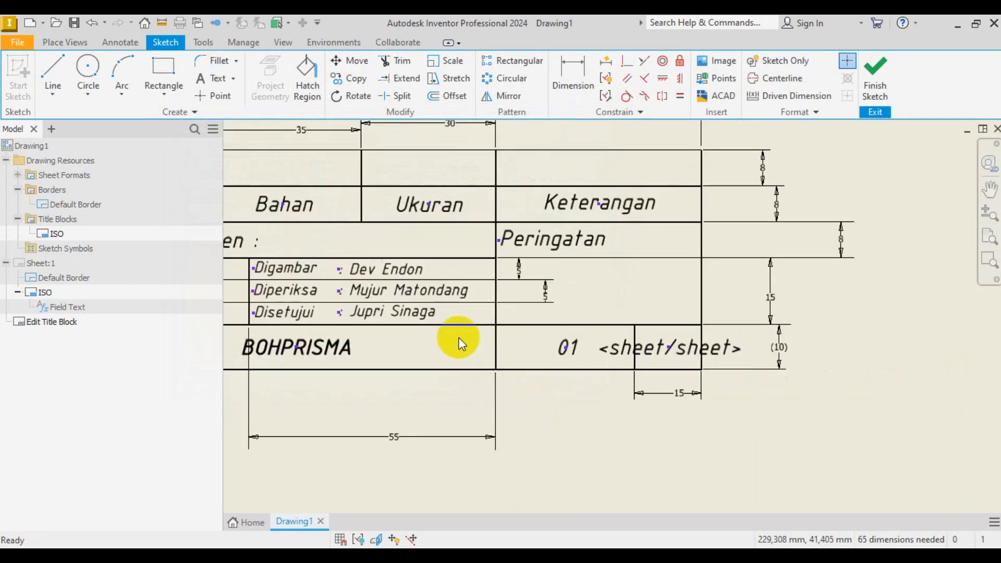
double_click(683, 356)
drag(397, 297, 104, 258)
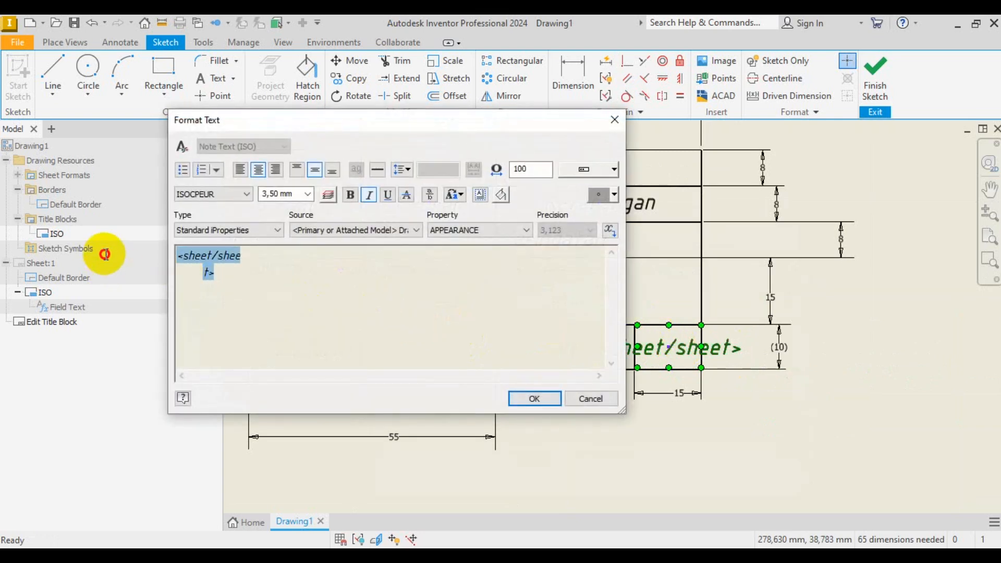
key(BackSpace)
text(1/1)
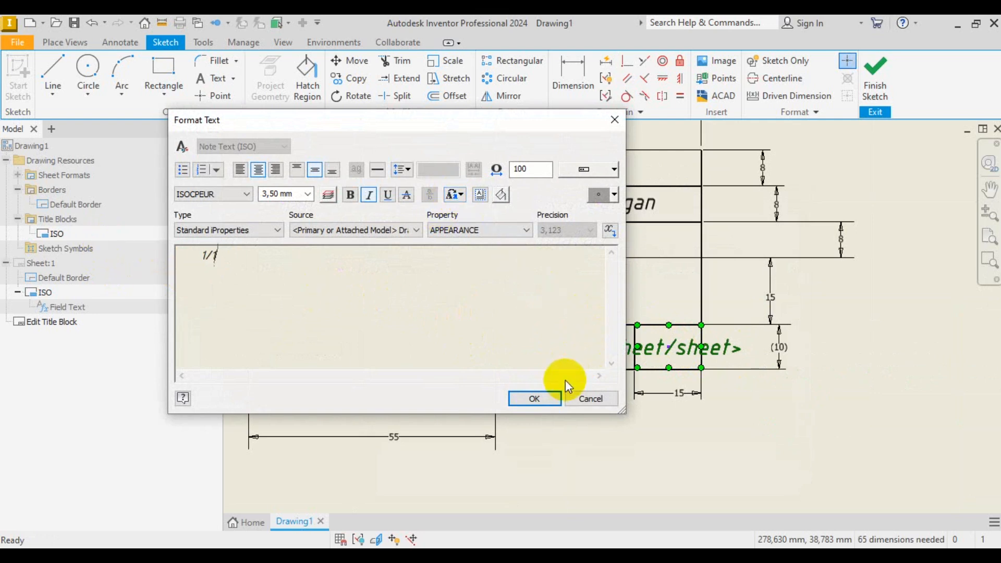
click(546, 397)
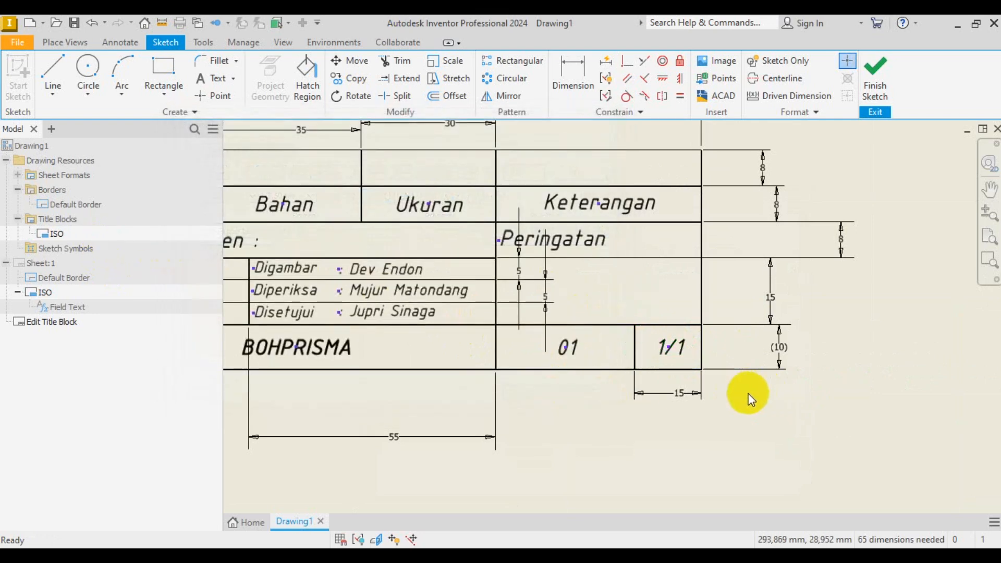
click(869, 80)
click(398, 307)
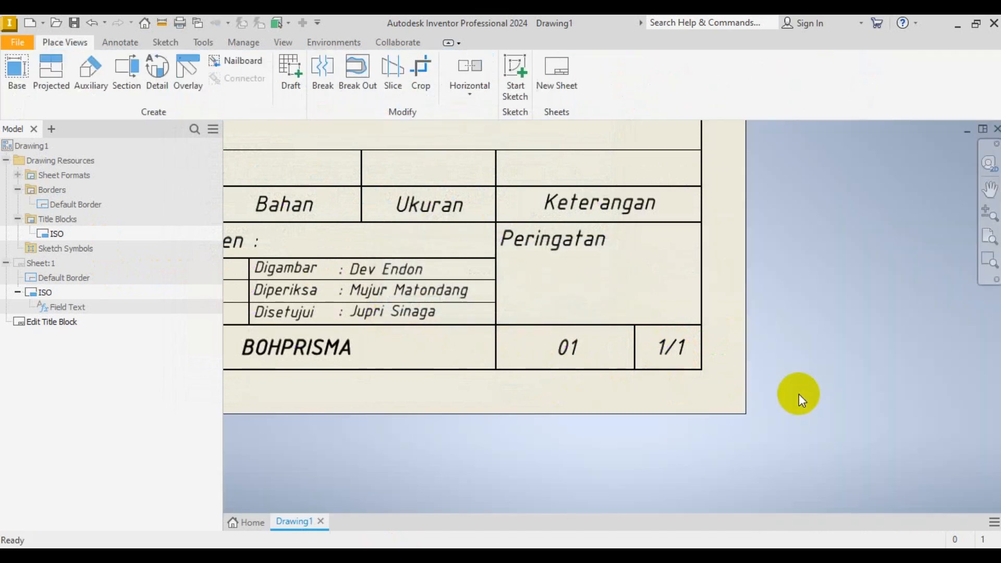
scroll(714, 447, up, 3)
scroll(665, 432, up, 3)
scroll(665, 436, down, 5)
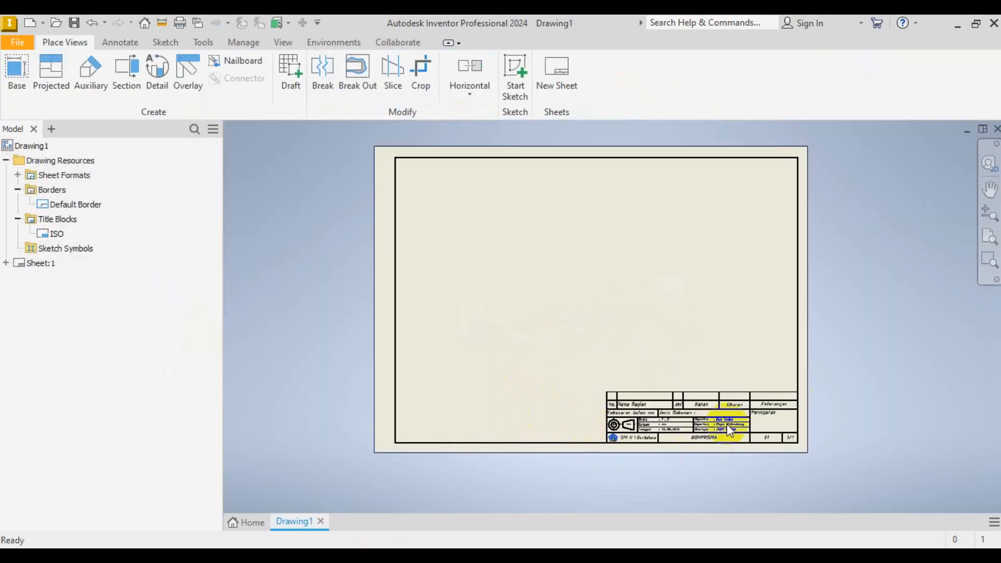
scroll(787, 405, up, 2)
scroll(744, 418, down, 2)
scroll(728, 423, up, 4)
scroll(733, 425, down, 4)
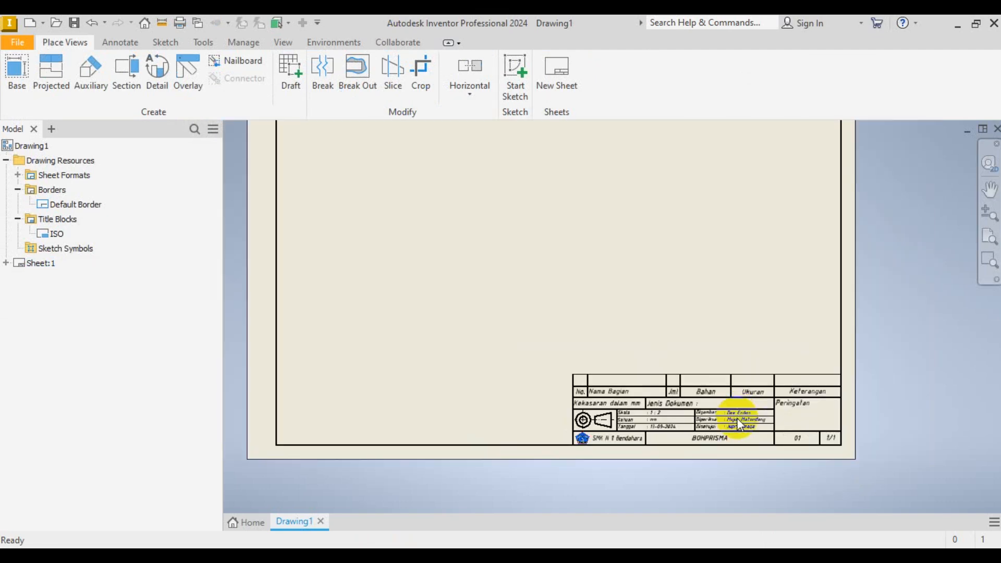
scroll(675, 414, up, 4)
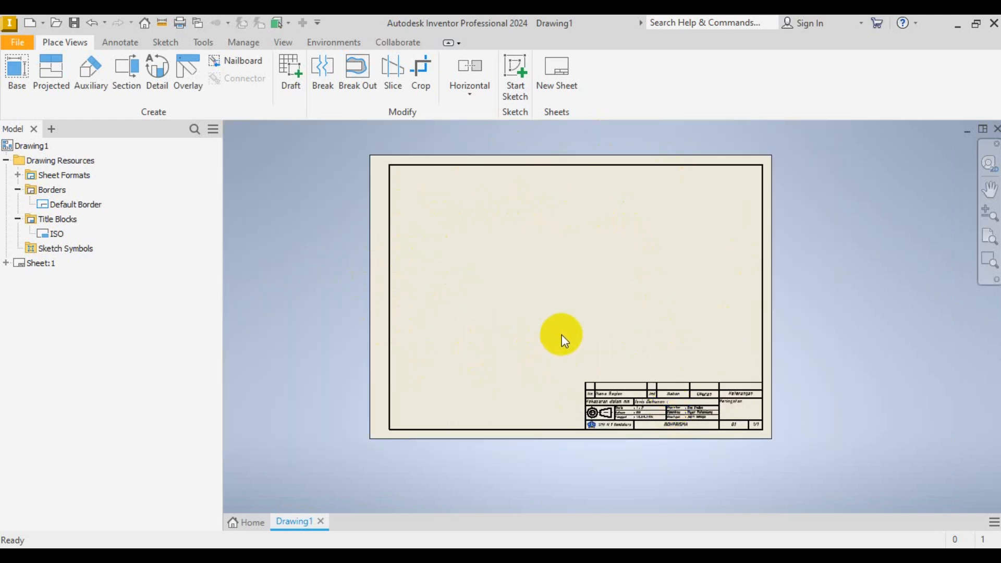
scroll(641, 415, down, 4)
scroll(642, 415, up, 3)
scroll(420, 429, up, 3)
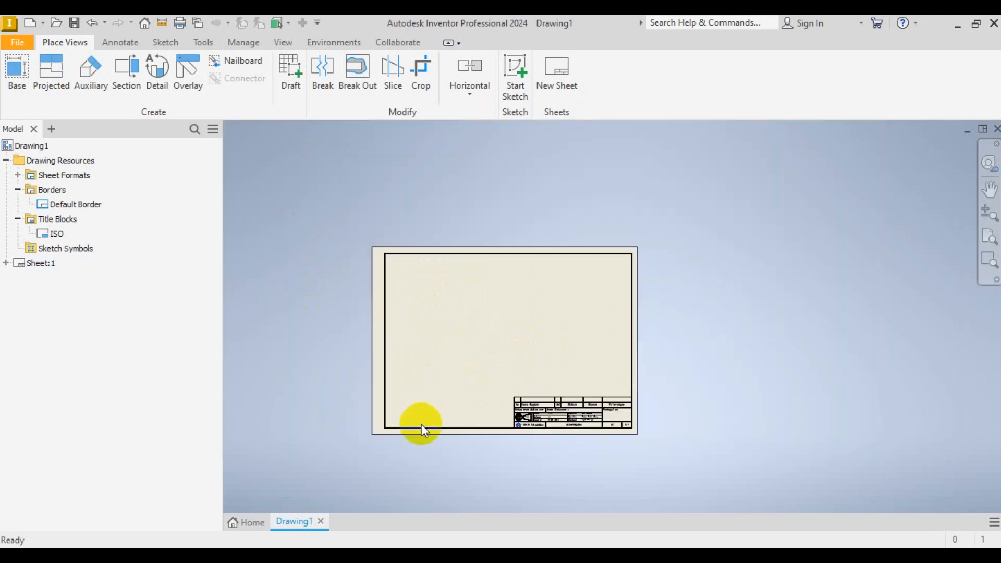
scroll(409, 358, down, 4)
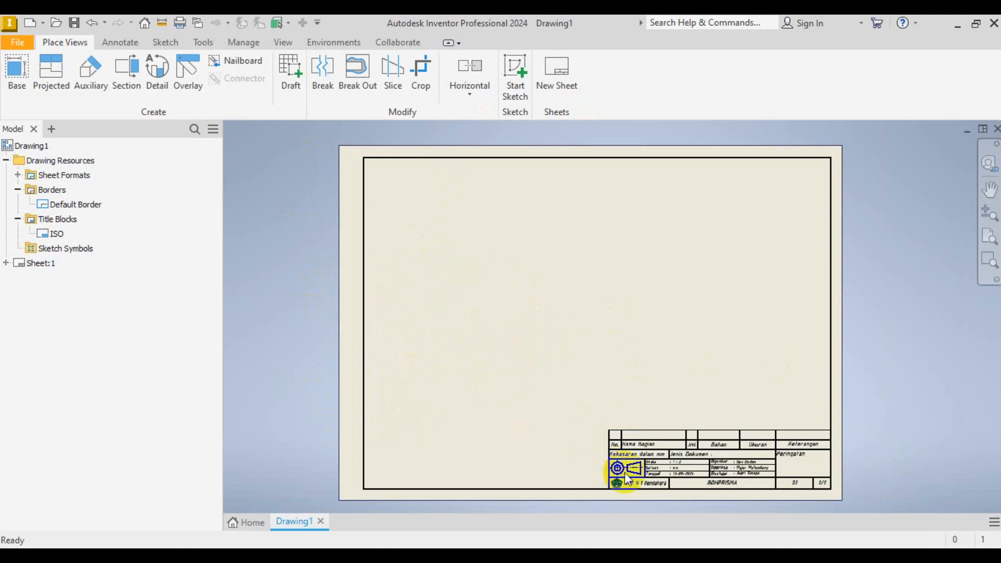
scroll(733, 496, down, 3)
scroll(634, 298, up, 3)
scroll(629, 378, down, 4)
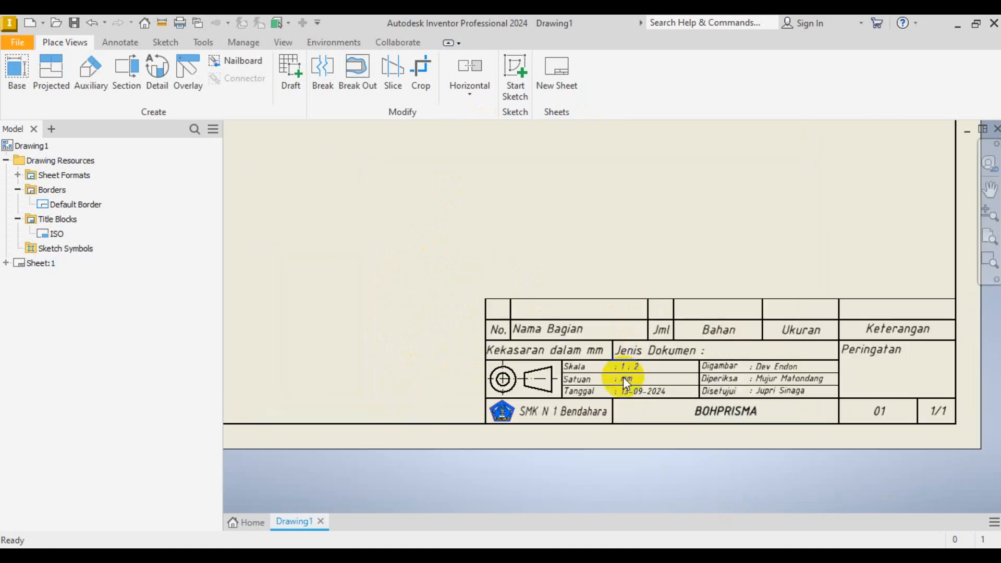
scroll(750, 427, up, 3)
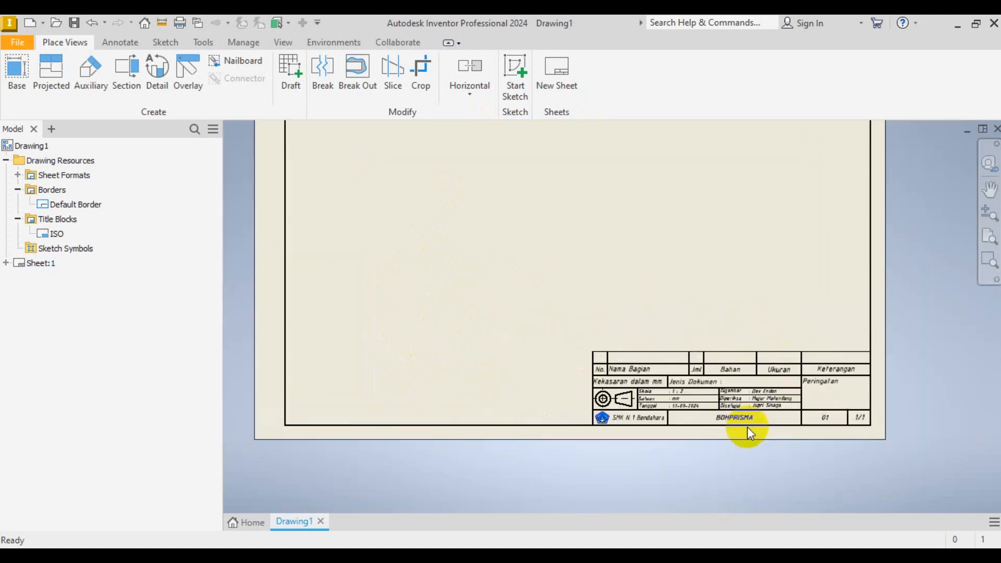
scroll(654, 412, down, 4)
scroll(711, 456, up, 3)
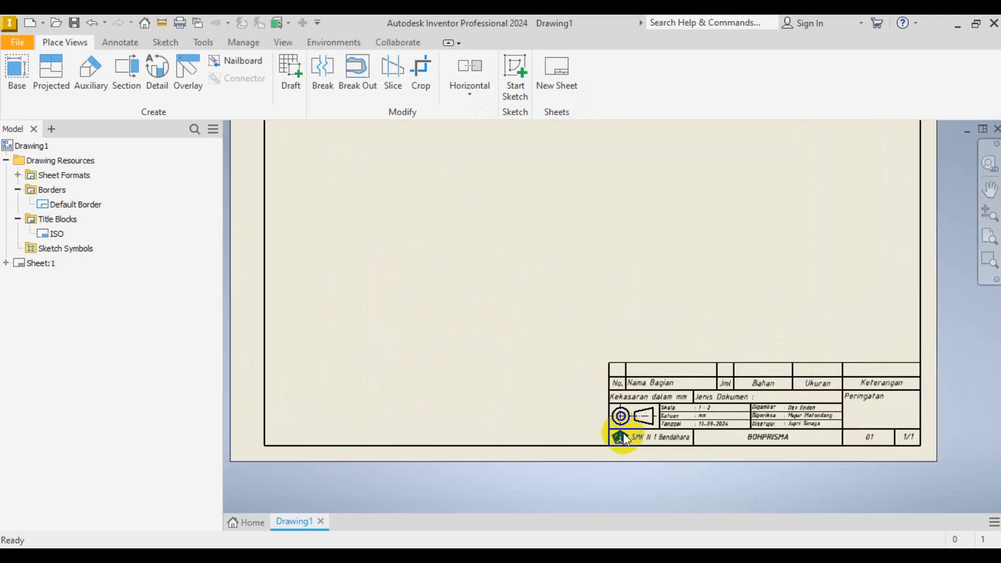
- Save a template copy named 'DRAWING A3 2' outside the active project, then start a new file
click(14, 42)
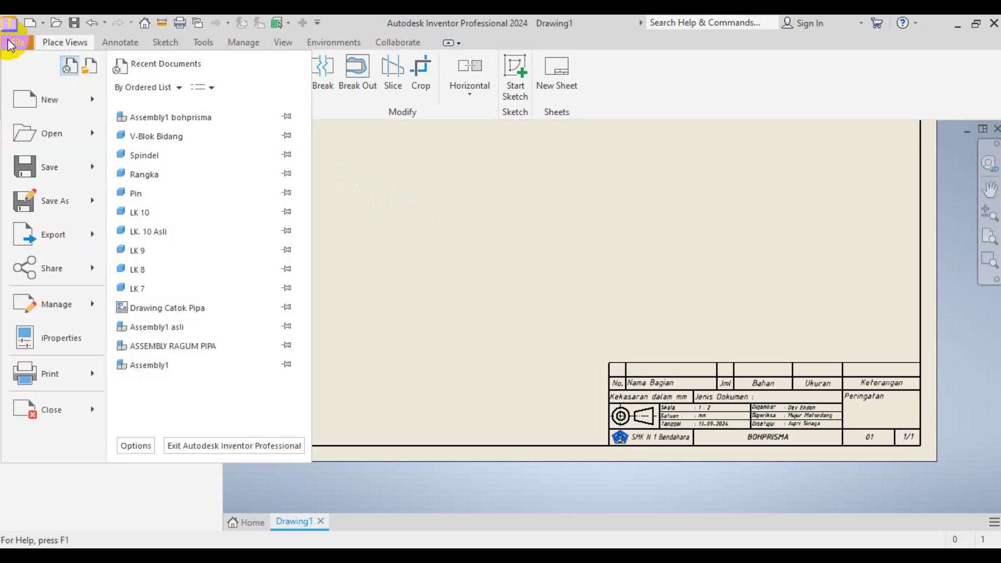
mouse_move(69, 204)
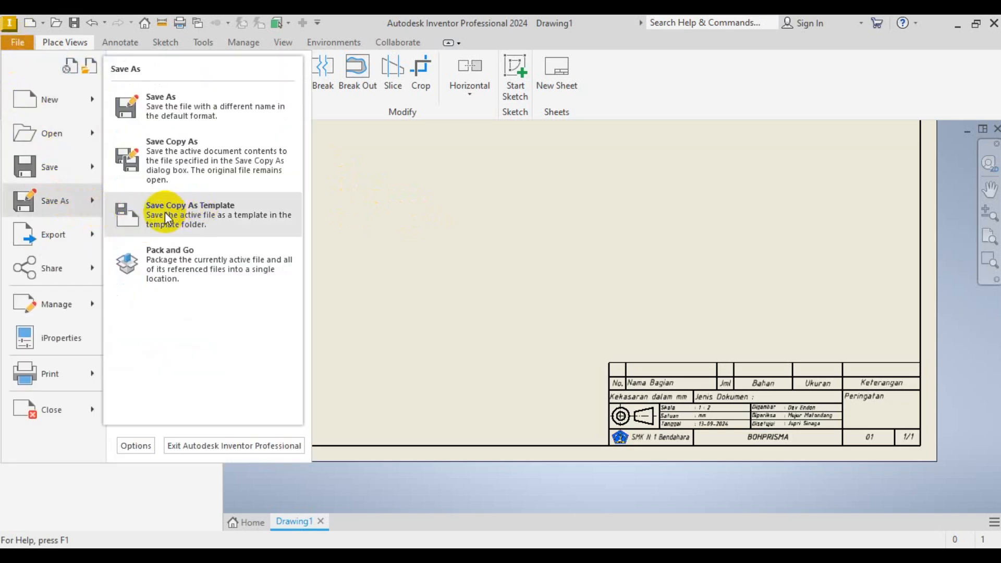
click(190, 215)
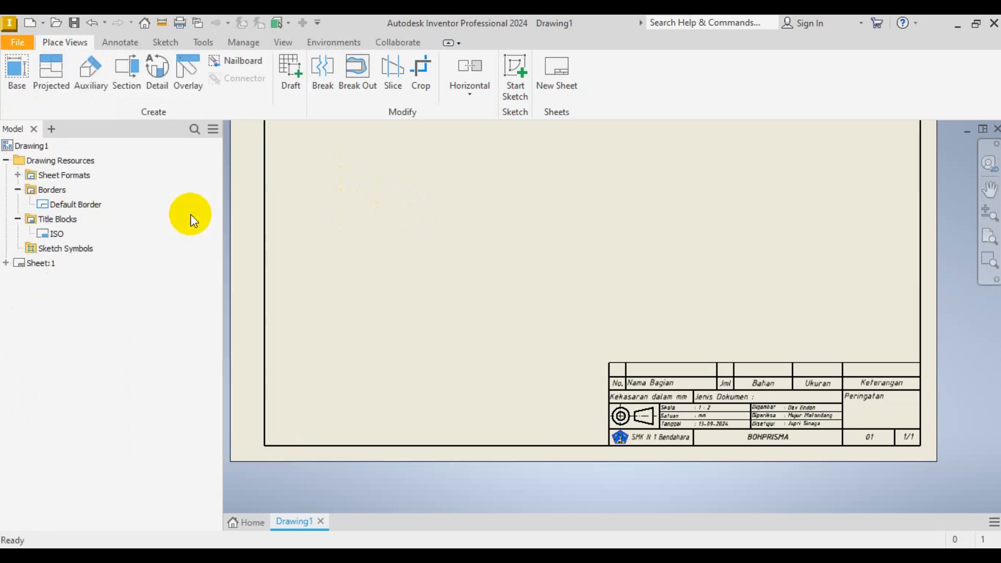
click(526, 403)
drag(526, 402, 470, 403)
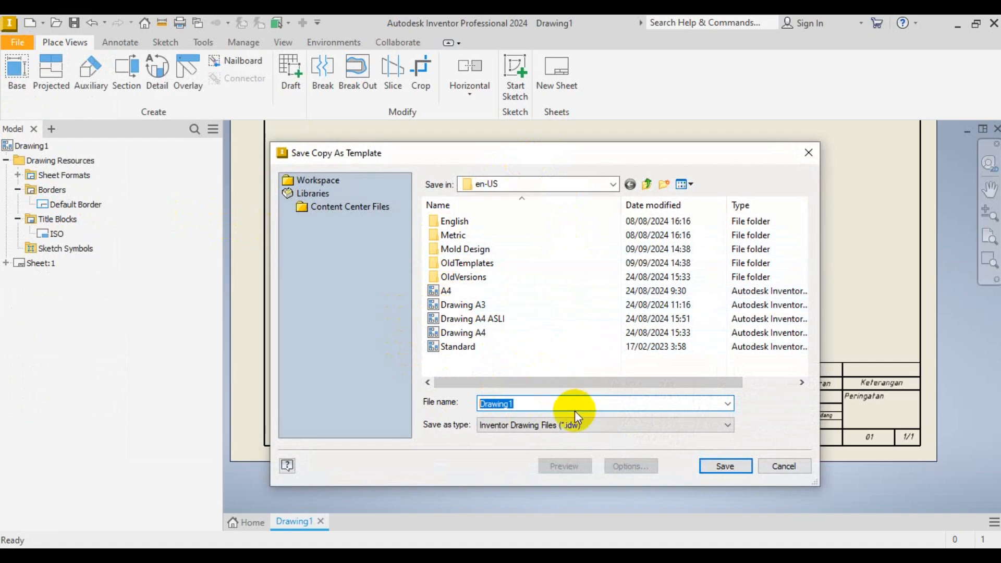
key(Caps_Lock)
text(D)
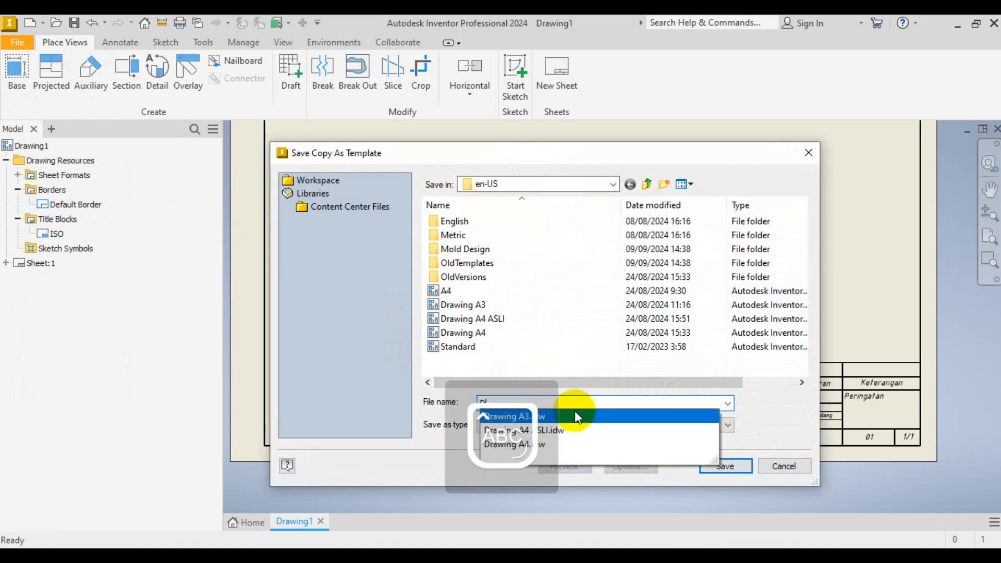
text(RAWING)
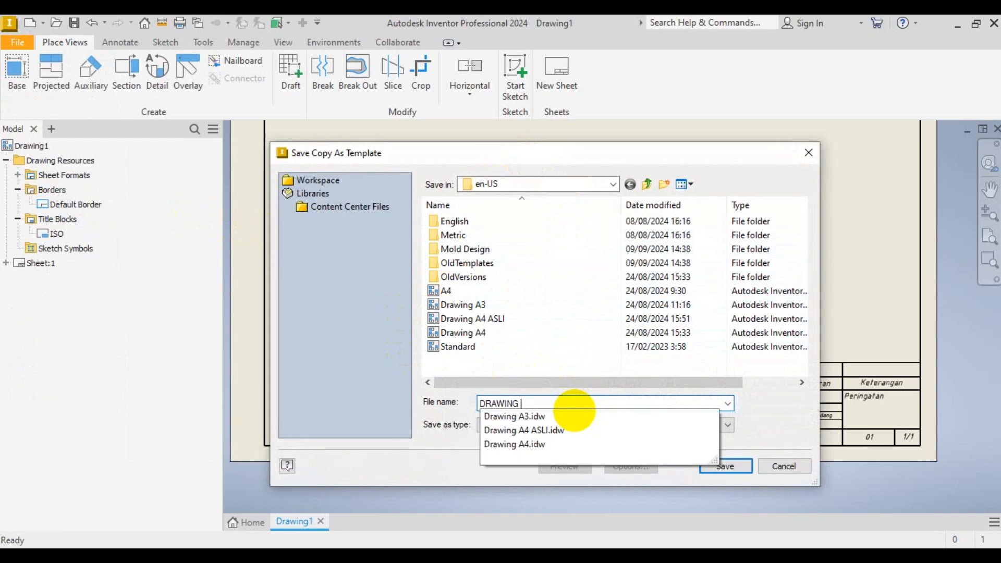
text( A3 )
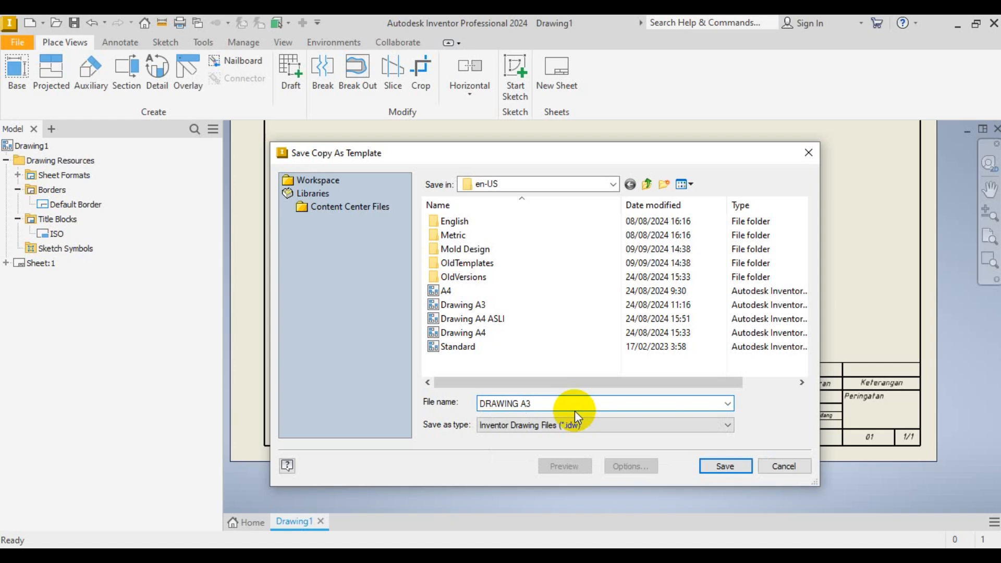
text(2)
click(726, 467)
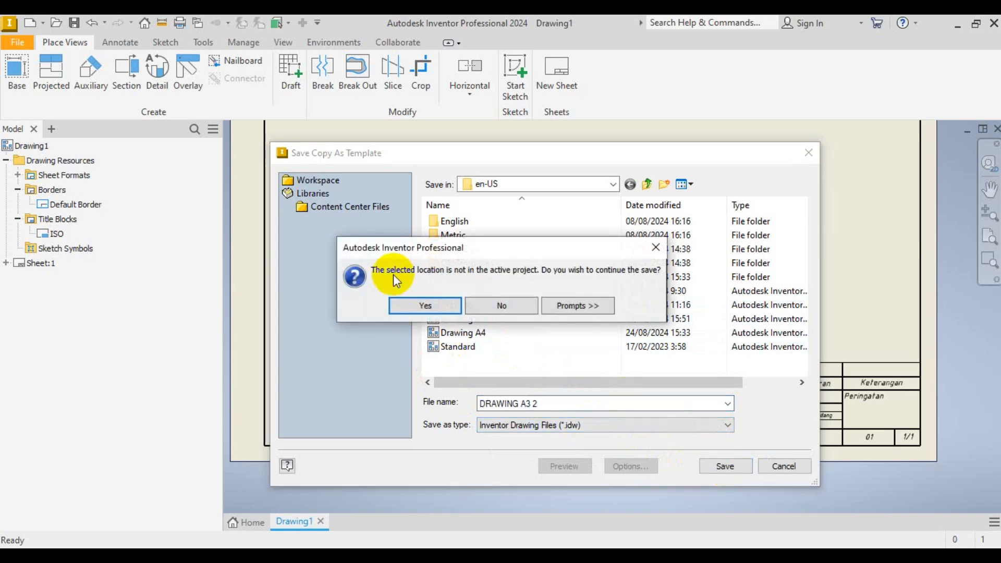
click(407, 305)
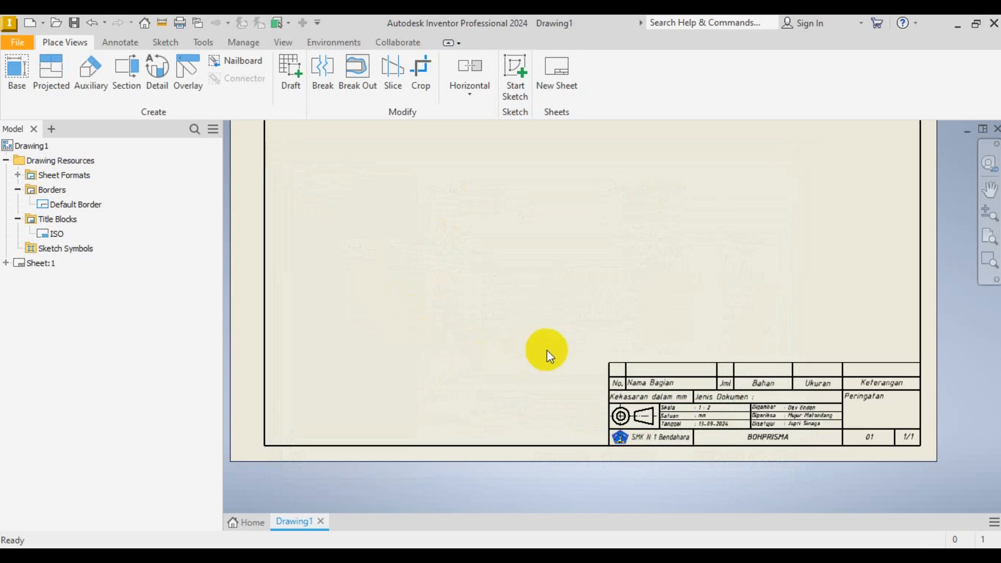
scroll(553, 354, down, 3)
scroll(540, 356, up, 3)
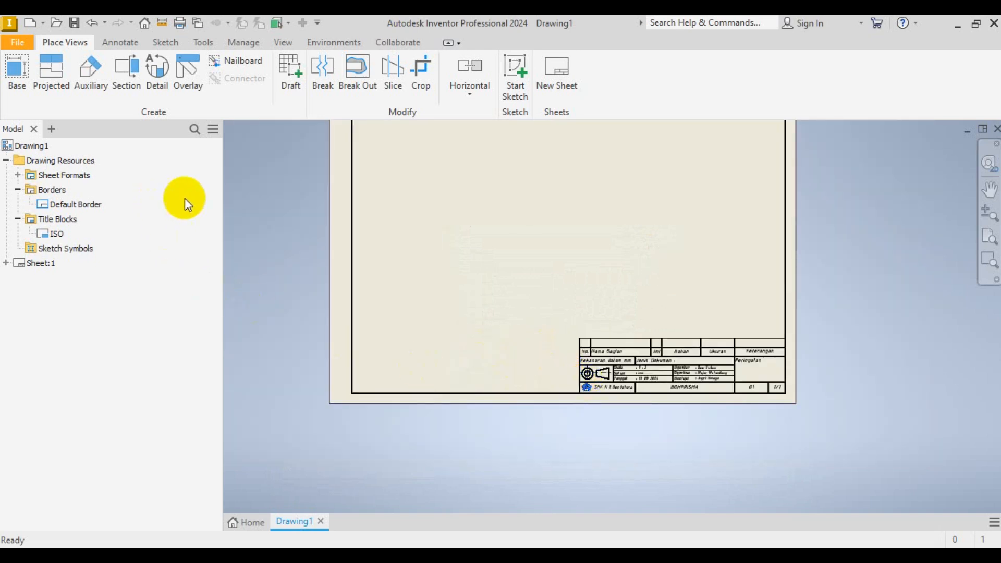
click(32, 28)
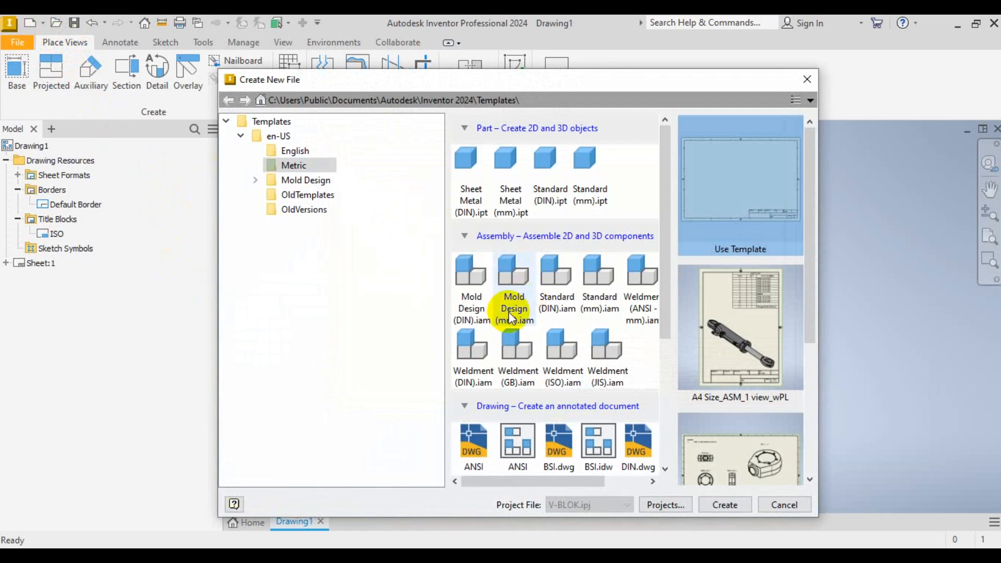
- Preview DRAWING A3 2.idw among the en-US drawing templates, then cancel without creating a file
scroll(543, 334, down, 2)
click(596, 354)
scroll(593, 349, down, 3)
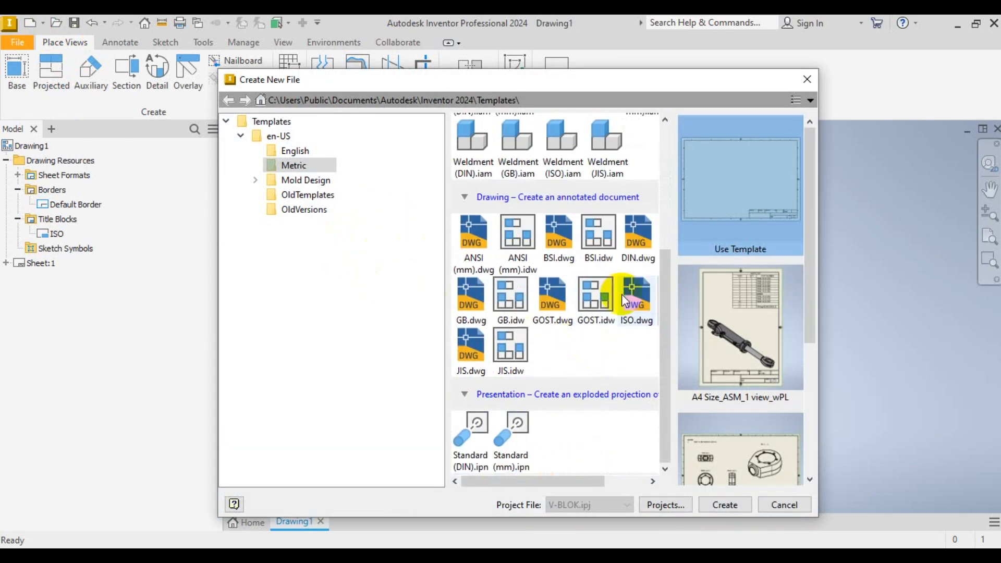
click(278, 136)
scroll(578, 330, down, 1)
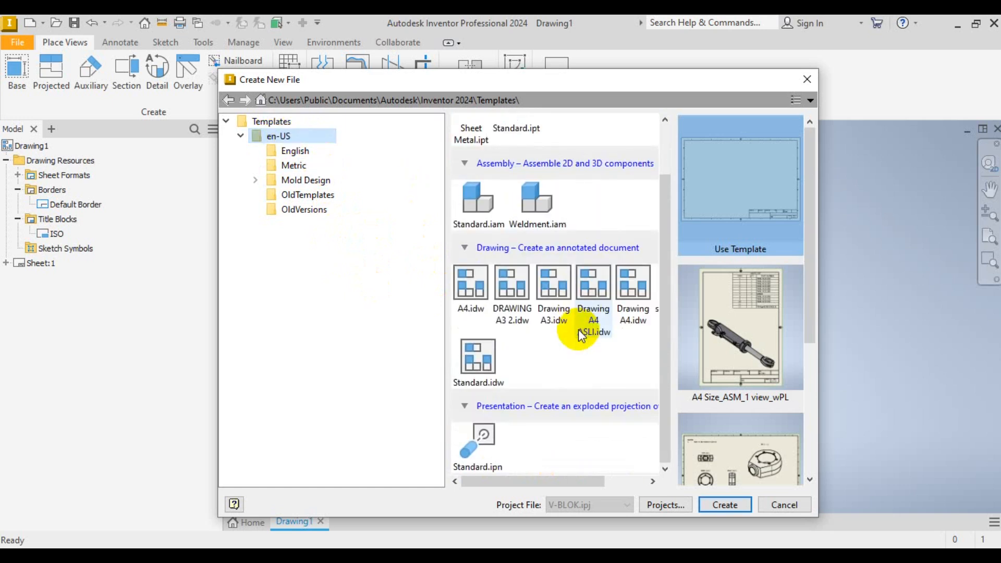
click(470, 309)
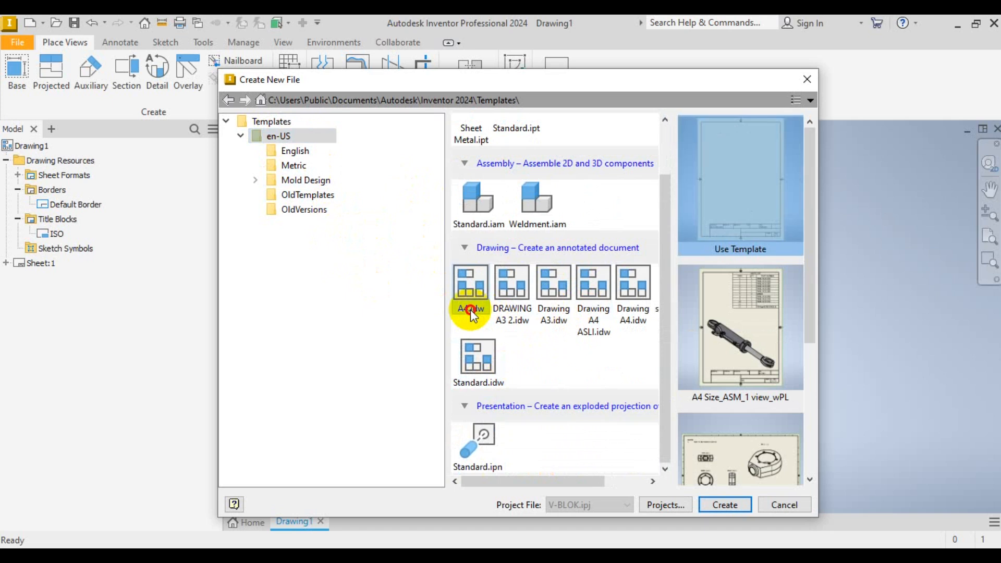
click(513, 316)
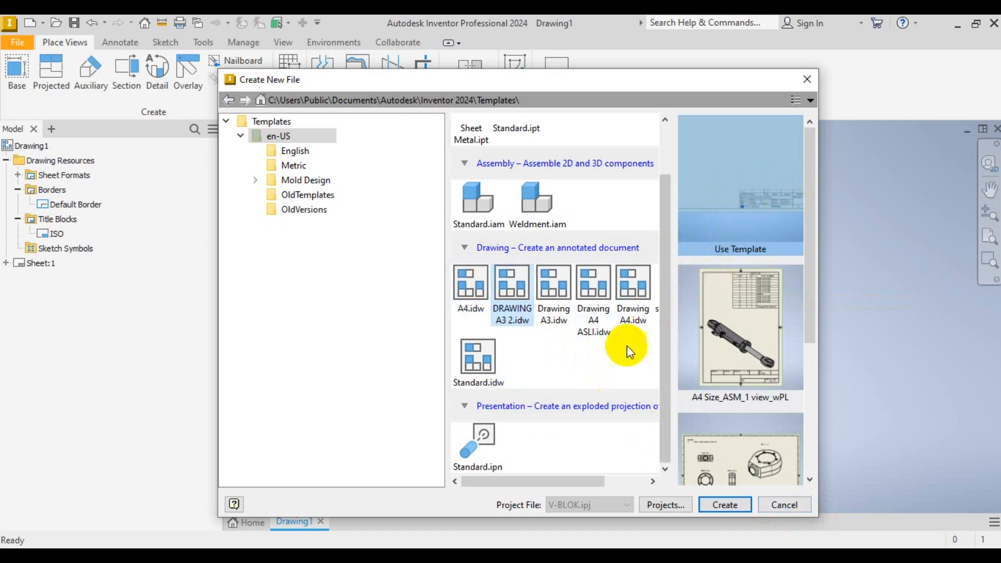
click(779, 506)
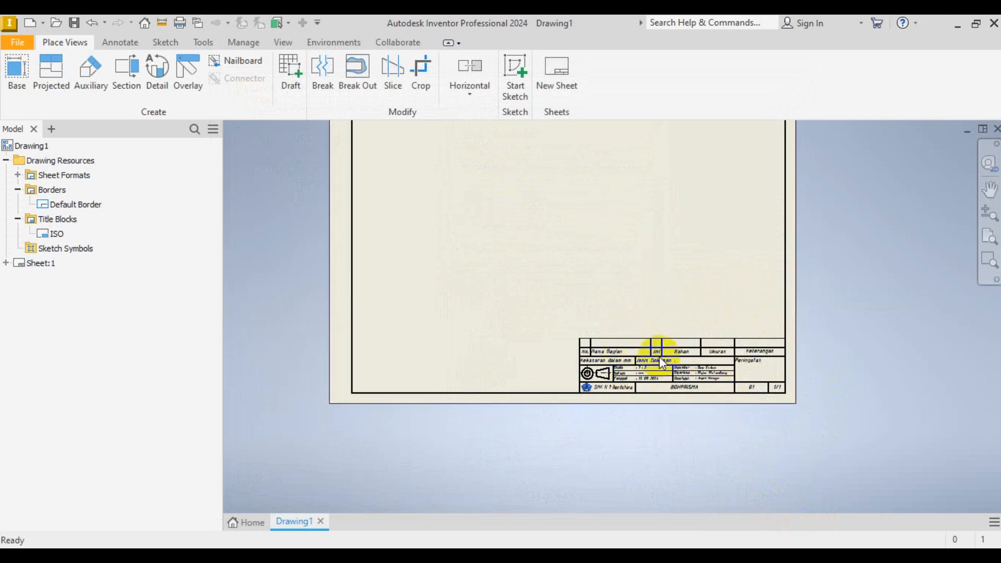
- Open the Style and Standard Editor from Manage and show the Text styles
scroll(676, 369, up, 5)
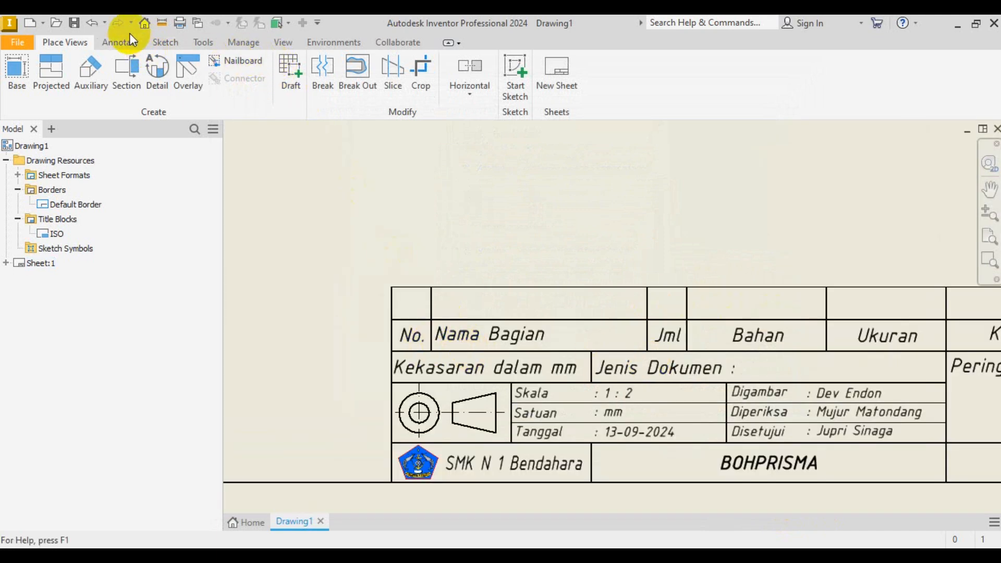
click(252, 45)
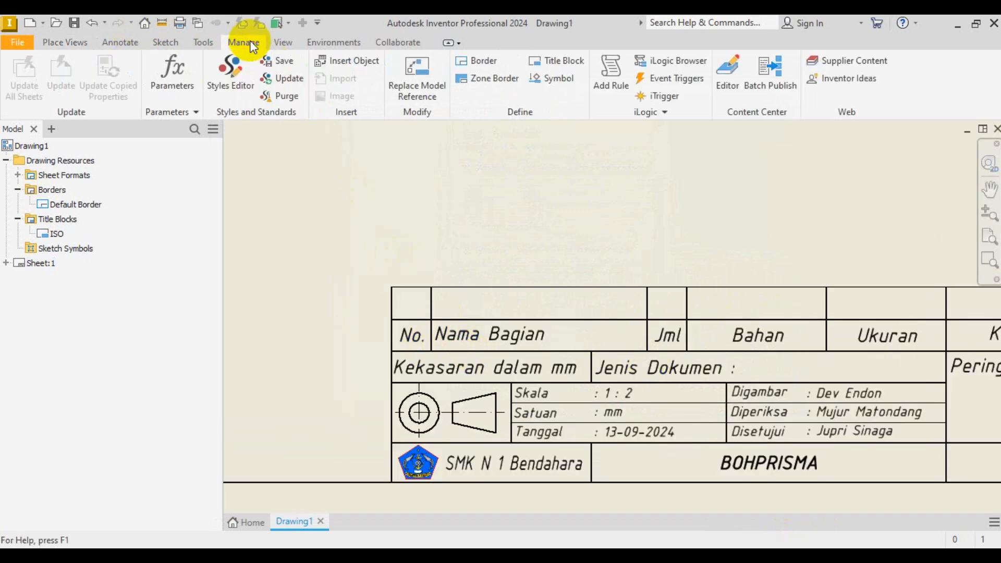
click(236, 73)
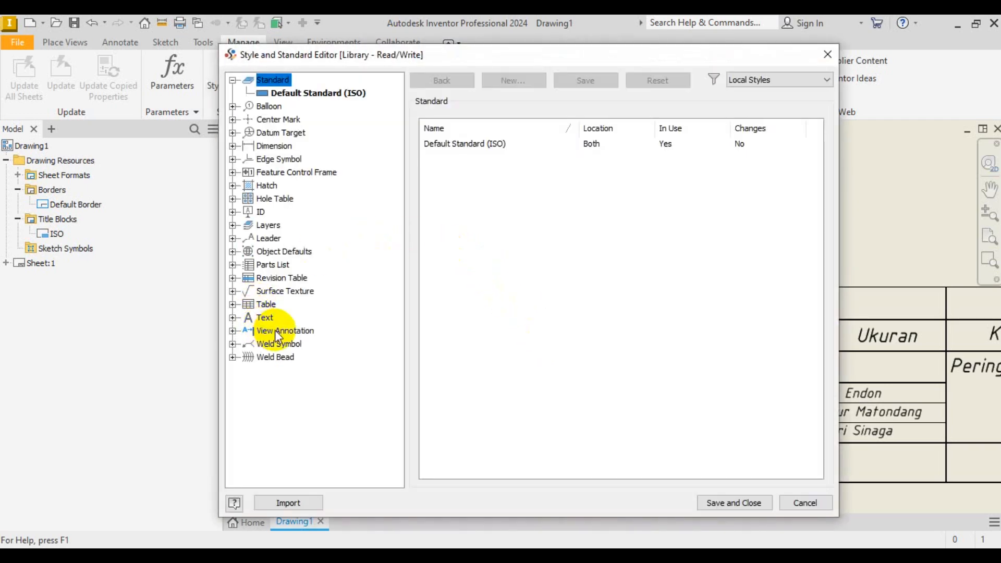
click(265, 318)
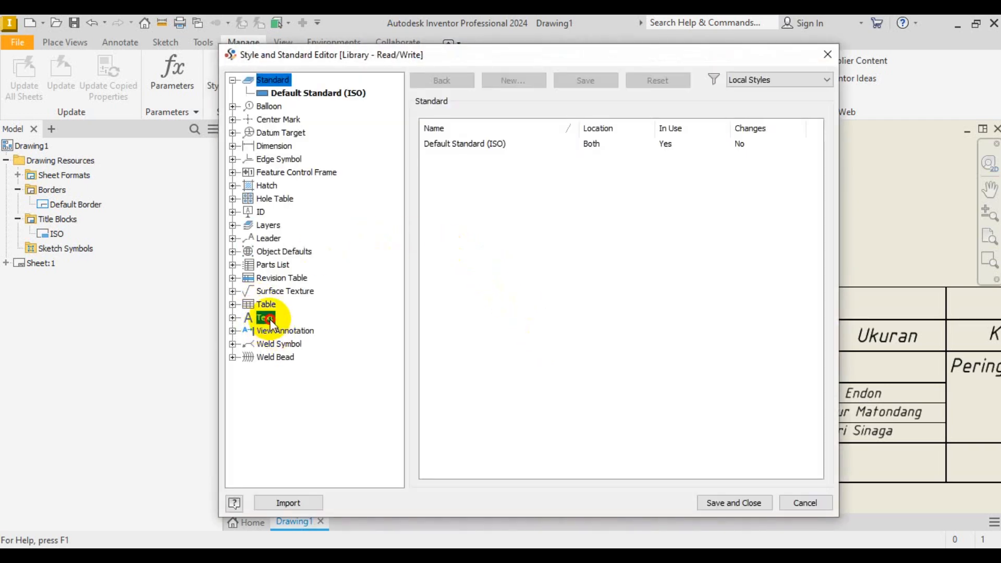
- Expand Text to view Label Text (ISO) and Note Text (ISO), then cancel the editor
click(233, 318)
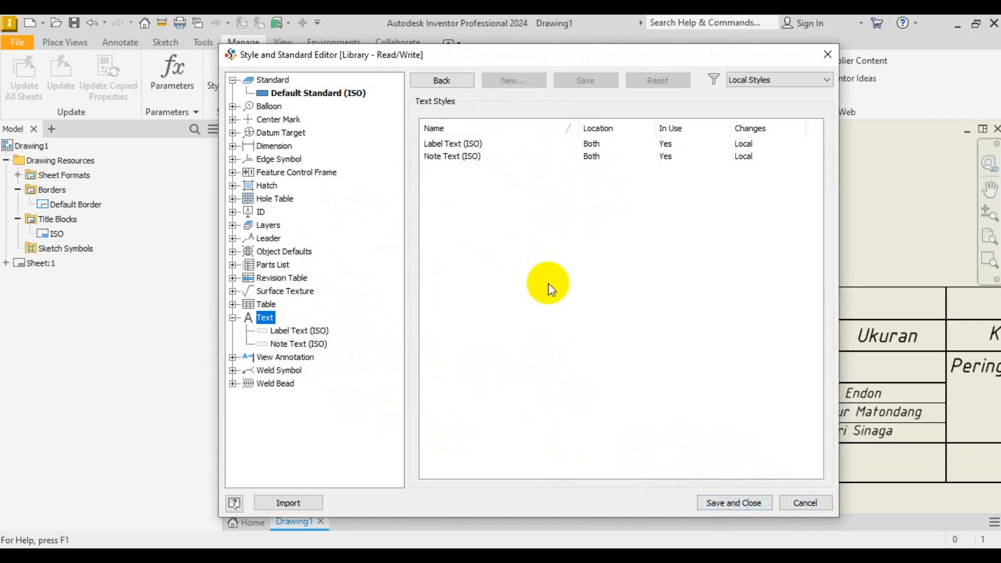
click(792, 503)
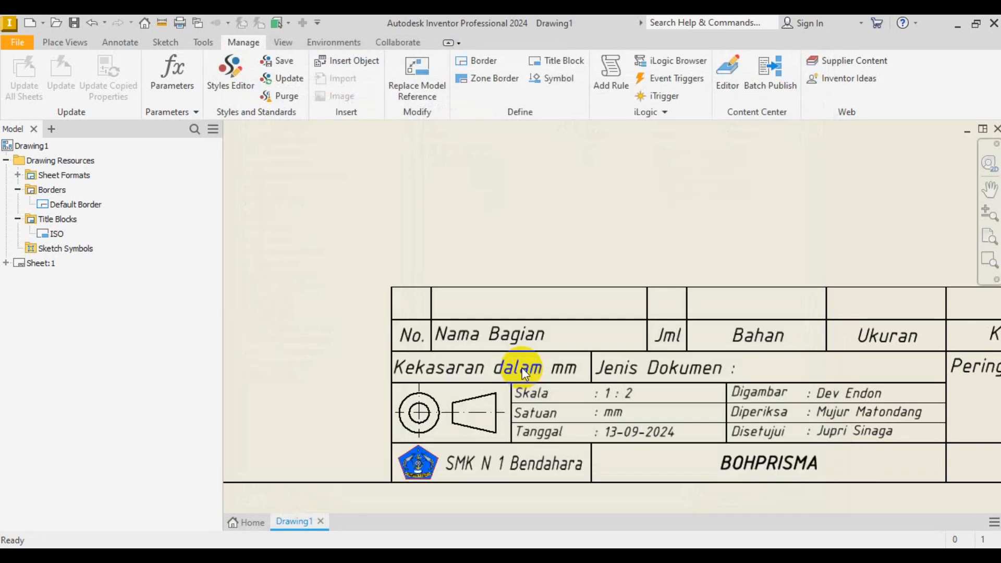
- Zoom around the Inventor sheet, then scroll the V-BLOK DRAWING-Revisi.pdf reference in Nitro Pro
scroll(522, 369, up, 5)
scroll(471, 338, down, 3)
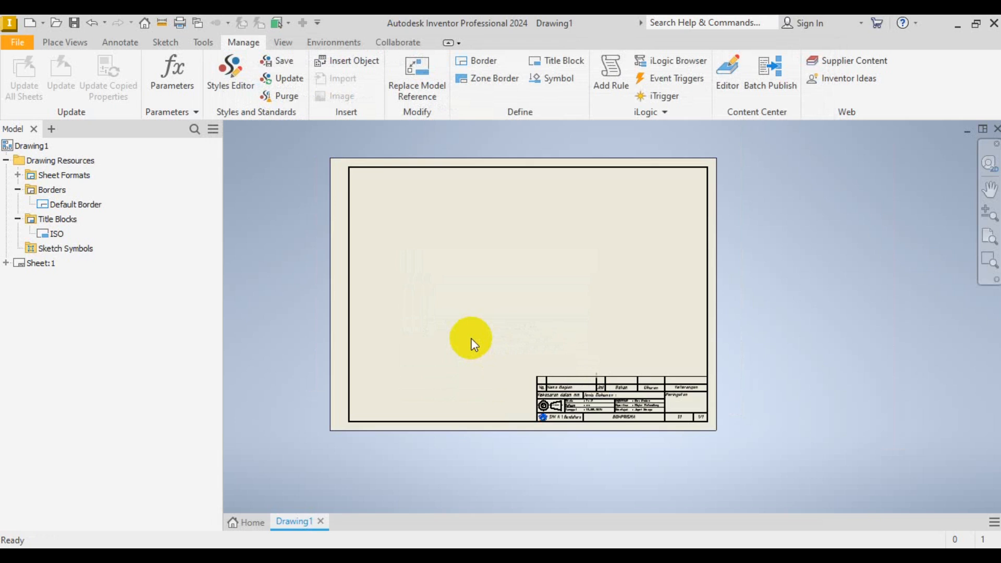
scroll(558, 396, down, 3)
scroll(649, 445, up, 2)
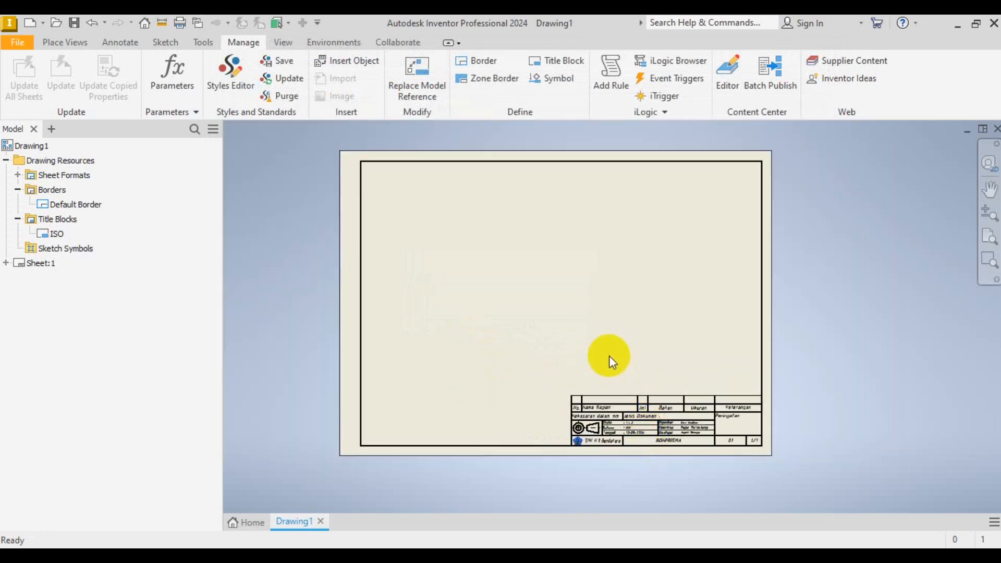
scroll(673, 425, down, 3)
scroll(591, 481, up, 2)
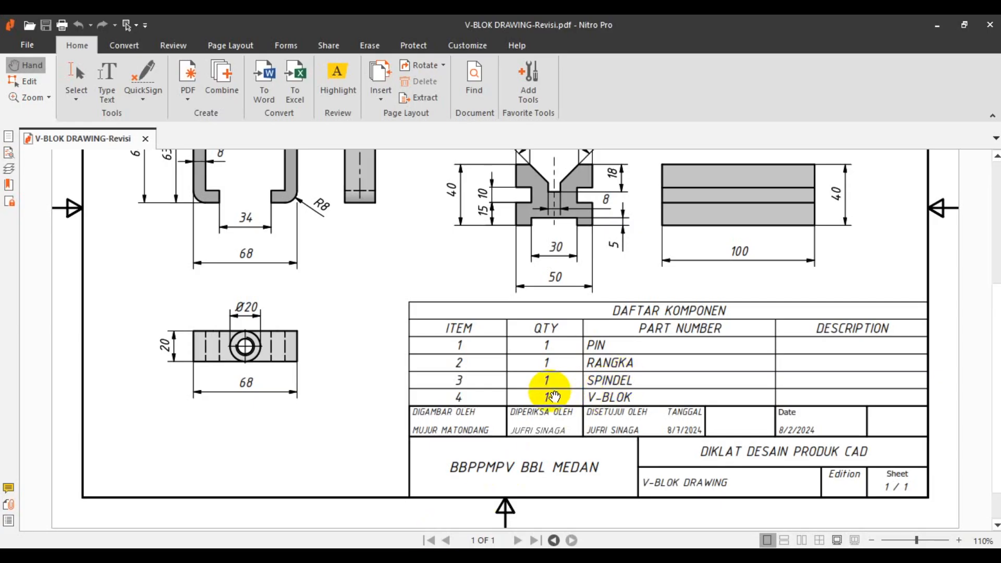
scroll(547, 400, up, 4)
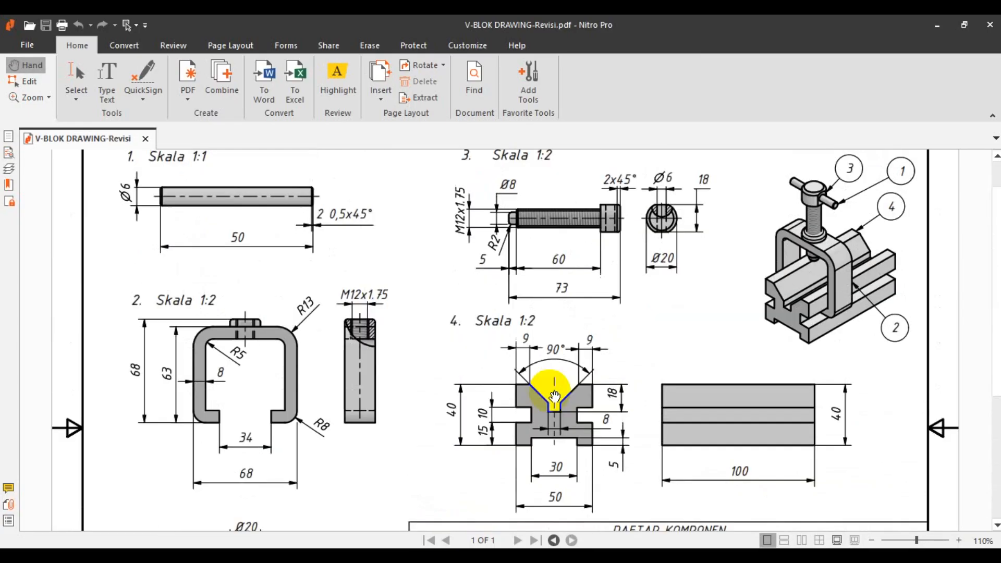
scroll(193, 358, up, 1)
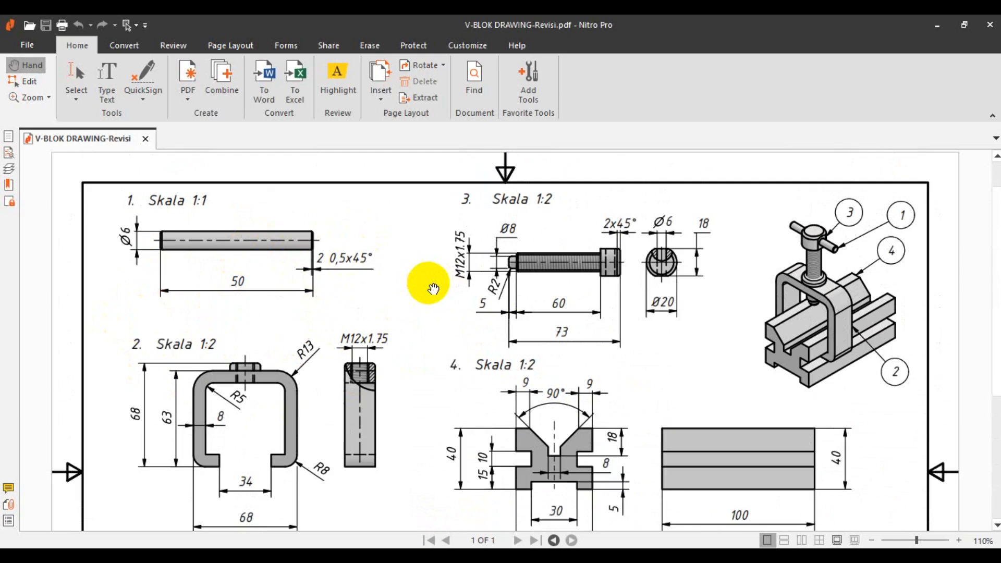
scroll(424, 280, down, 1)
scroll(432, 293, down, 1)
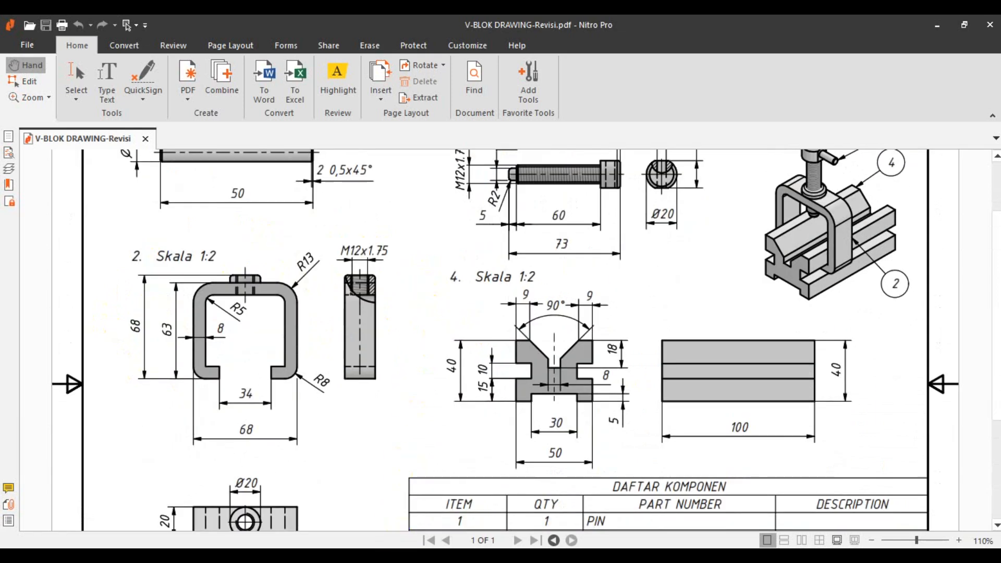
- Return to the Inventor drawing and bring up the Annotate tab's tools
click(377, 556)
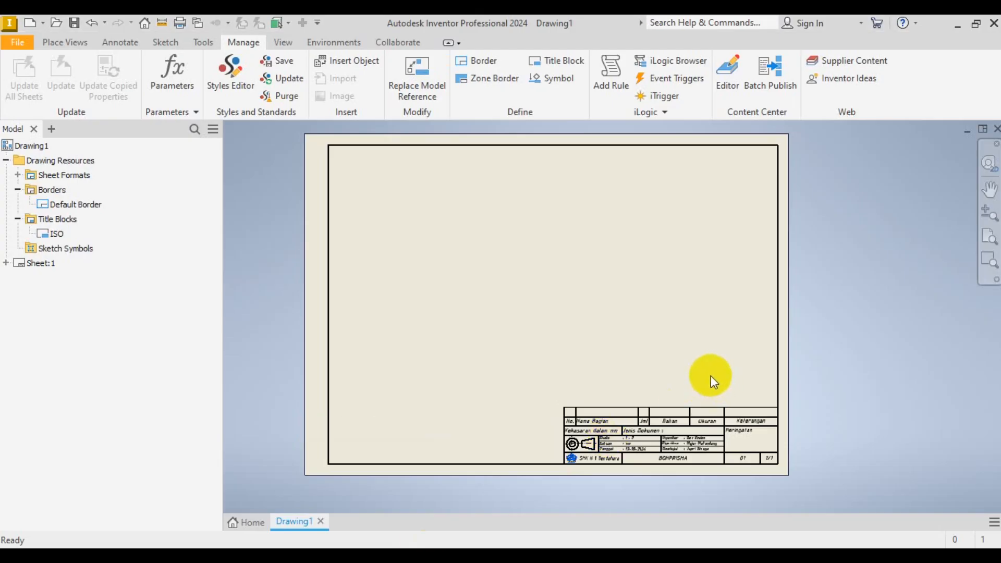
scroll(706, 426, up, 5)
scroll(706, 427, down, 5)
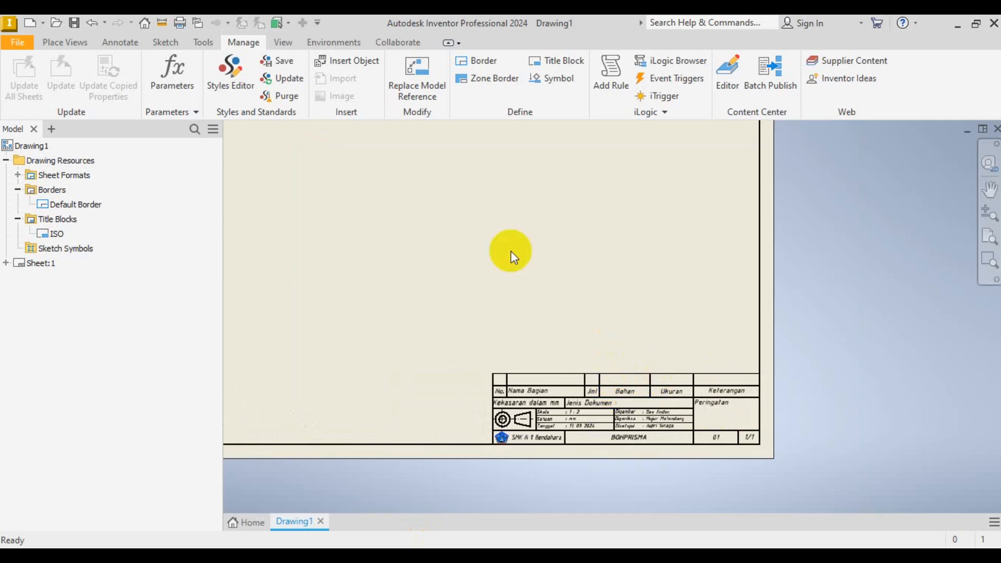
click(128, 43)
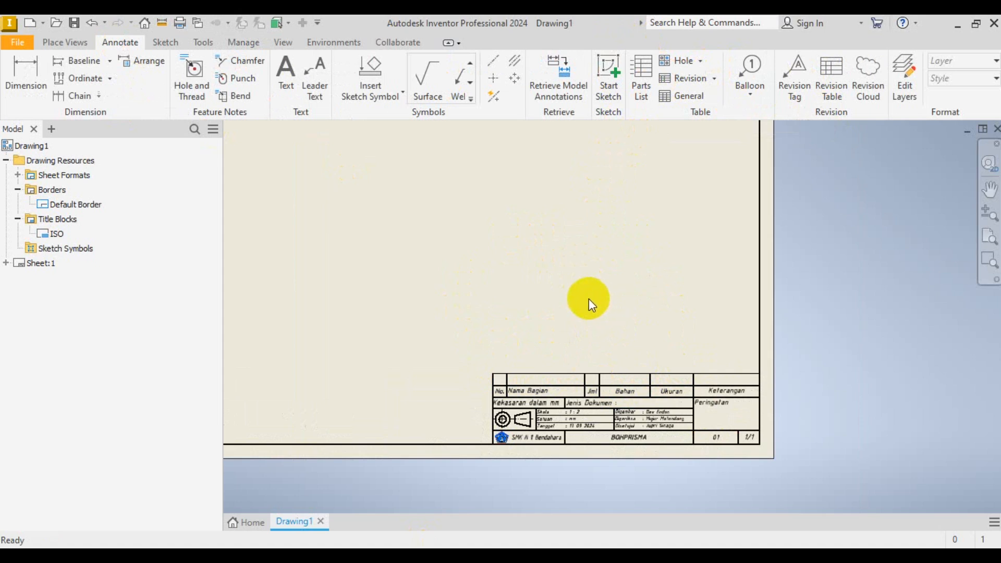
- Zoom around the title block, then go back to the reference V-block PDF
scroll(585, 394, down, 3)
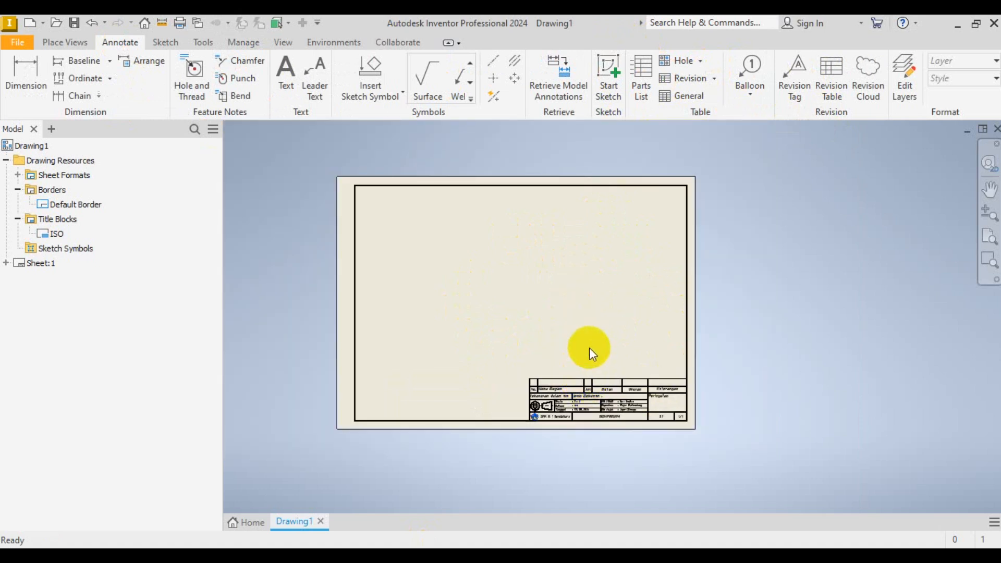
scroll(590, 349, up, 2)
scroll(589, 348, down, 3)
scroll(589, 349, up, 4)
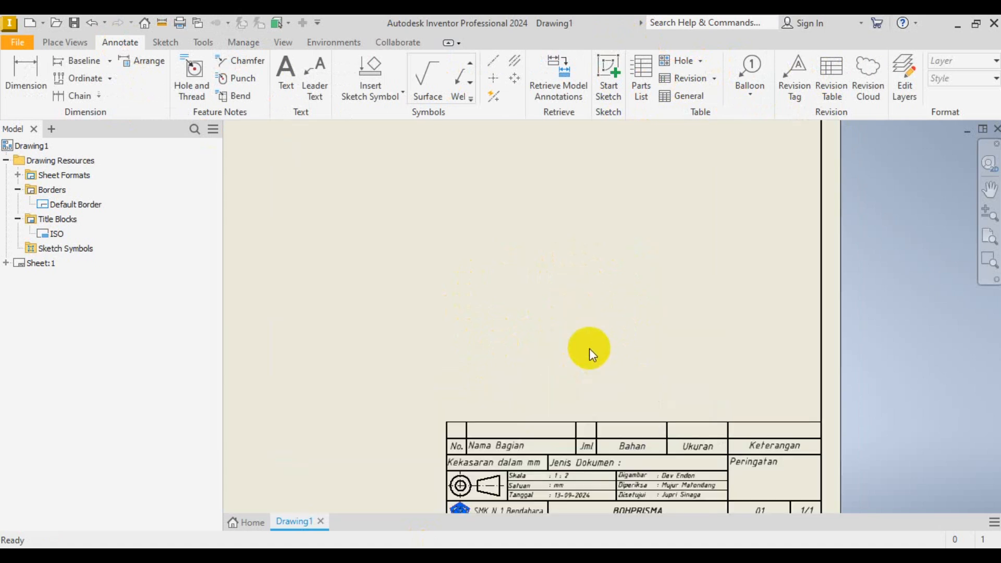
scroll(589, 348, down, 3)
scroll(548, 446, up, 4)
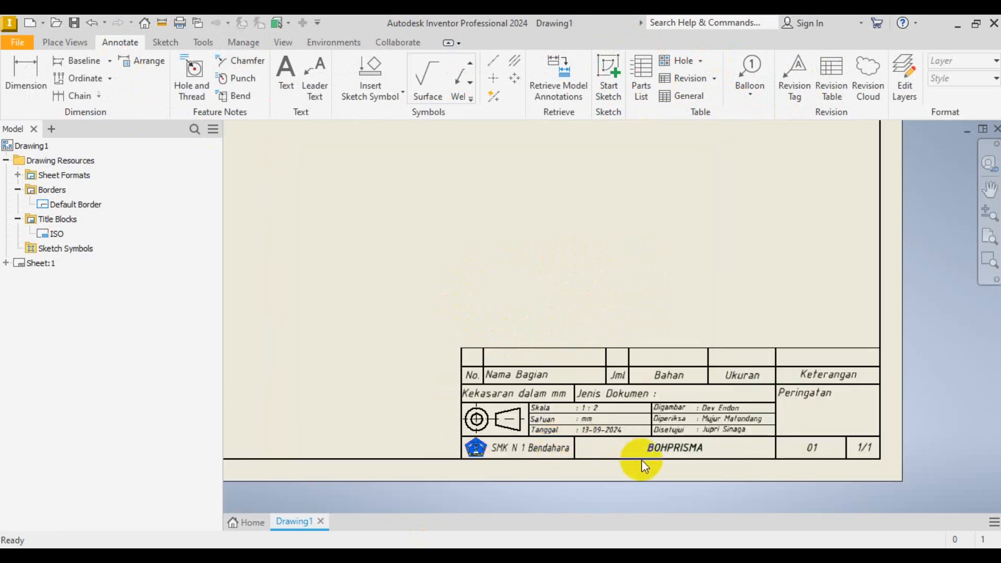
scroll(678, 482, down, 2)
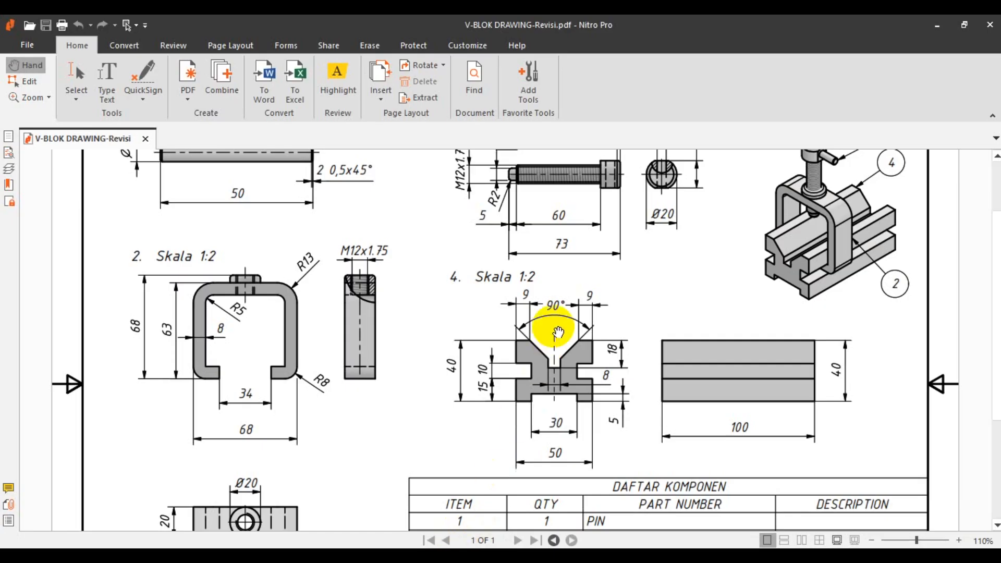
ctrl+scroll(553, 326, down, 2)
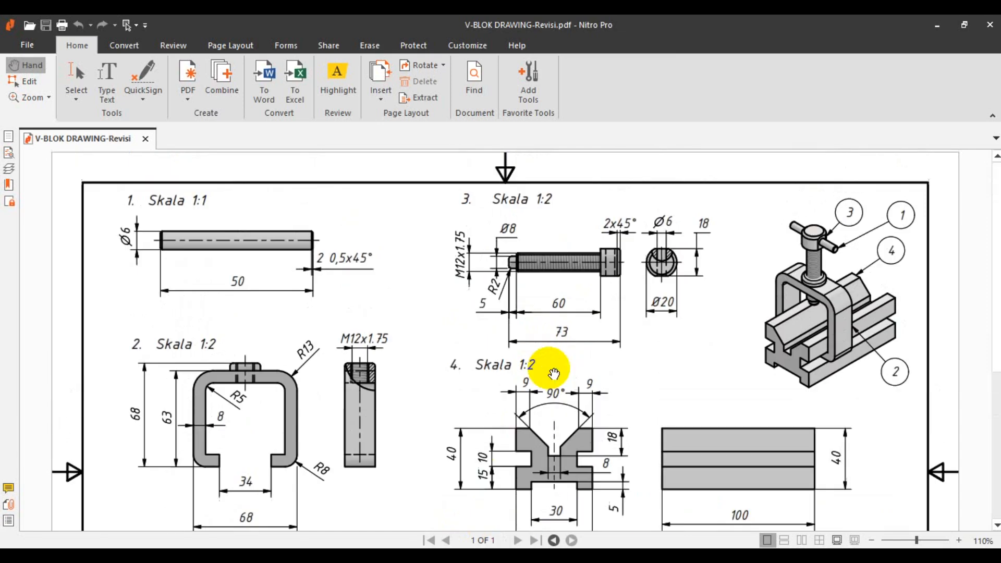
- Scroll the reference PDF down to the DAFTAR KOMPONEN parts list and its title block
scroll(557, 335, down, 4)
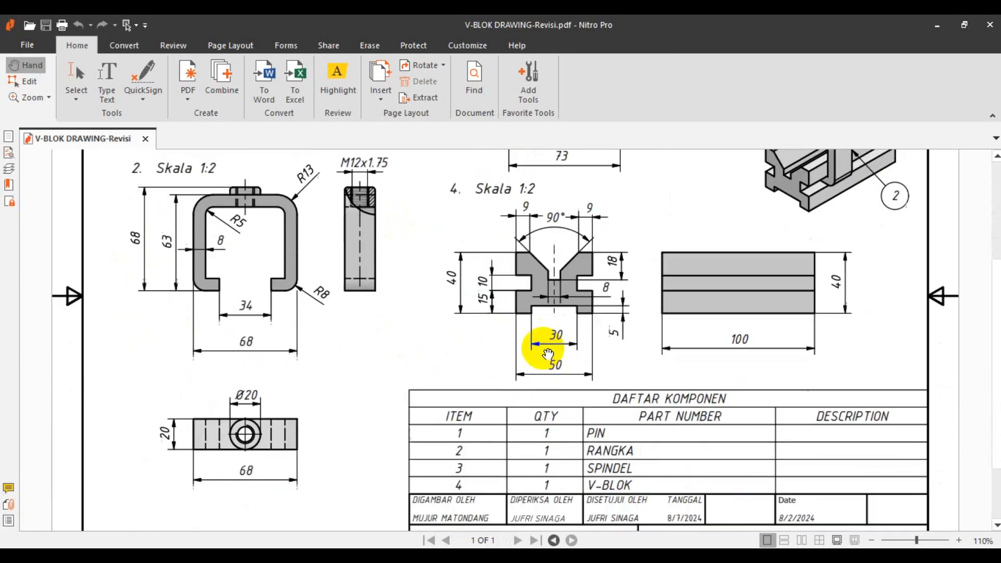
scroll(538, 358, down, 1)
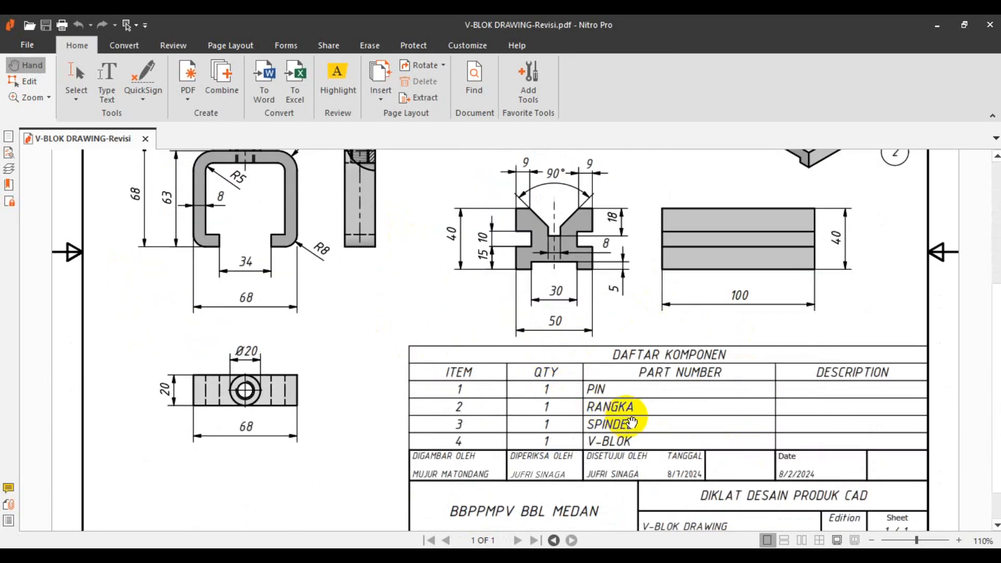
scroll(633, 418, down, 1)
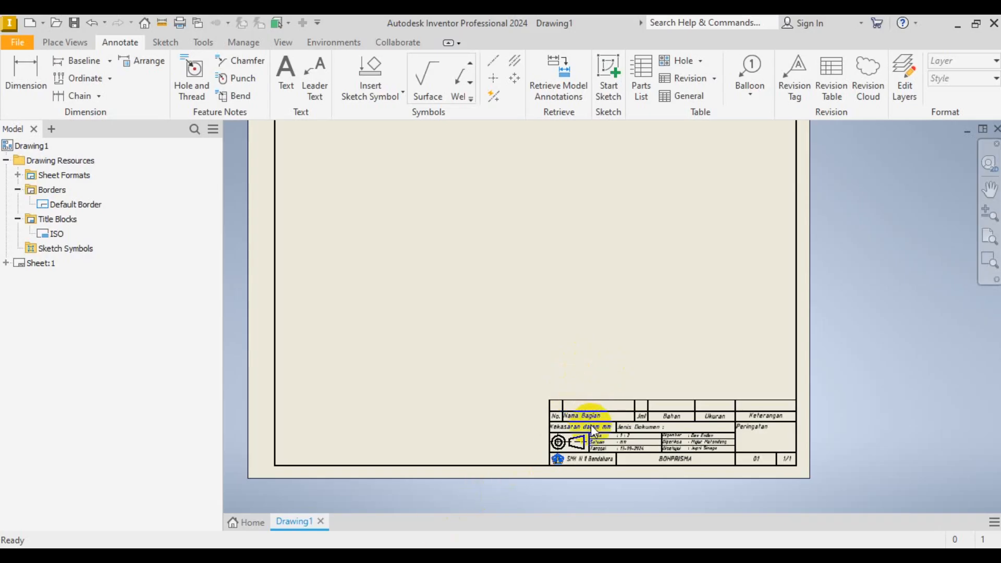
scroll(584, 424, down, 2)
scroll(593, 430, up, 5)
scroll(592, 430, down, 4)
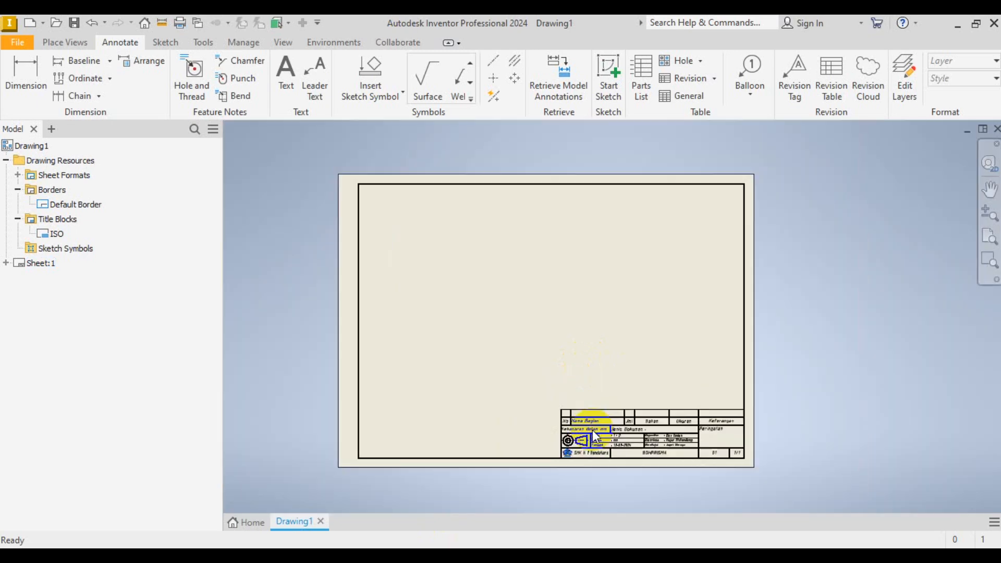
scroll(568, 403, up, 4)
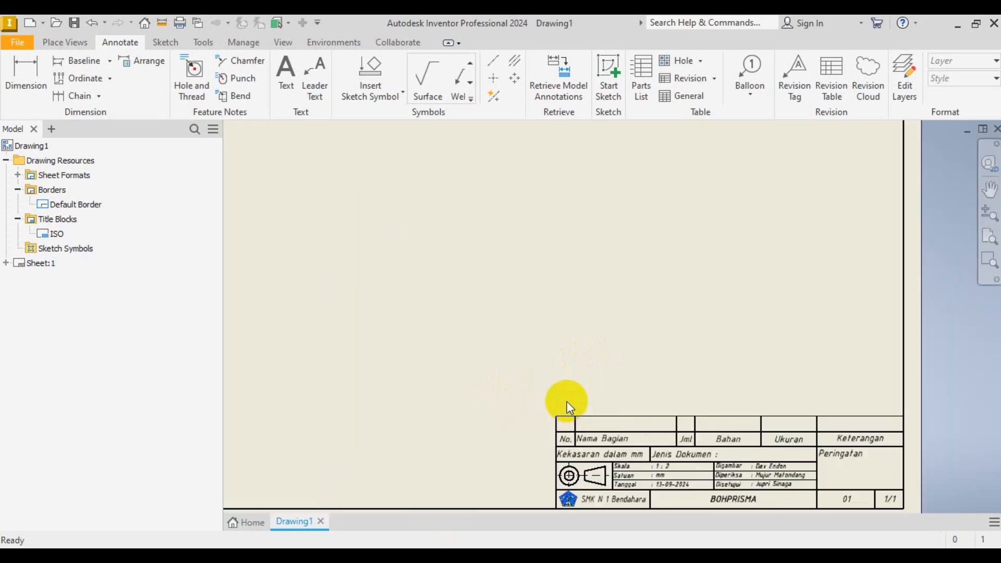
scroll(579, 428, down, 3)
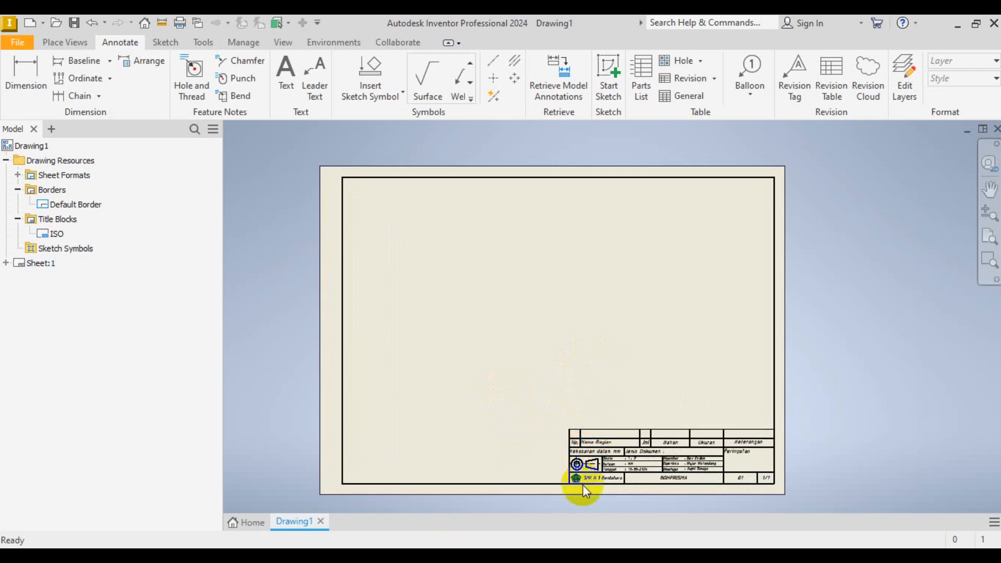
scroll(584, 490, up, 3)
scroll(585, 492, down, 3)
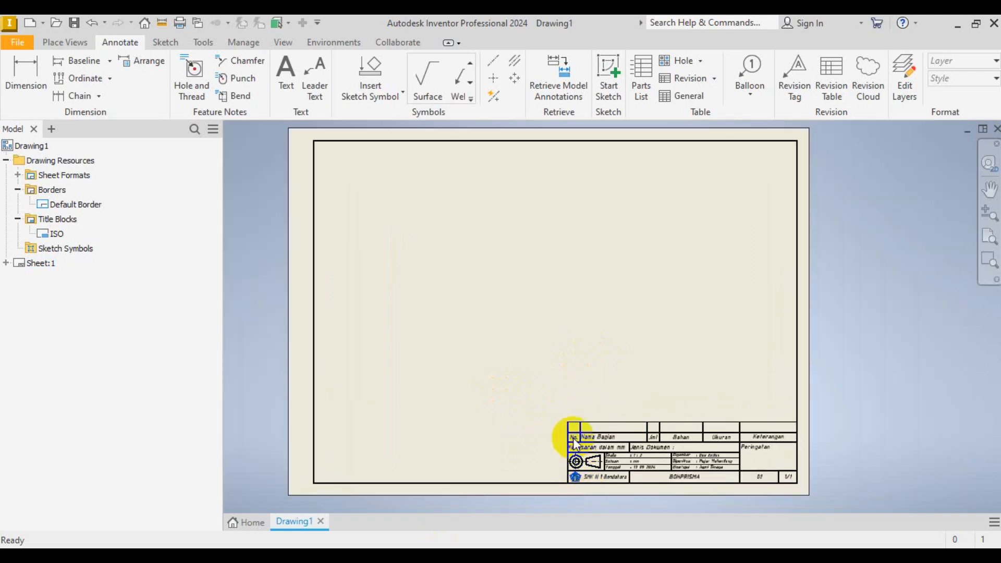
scroll(596, 487, up, 3)
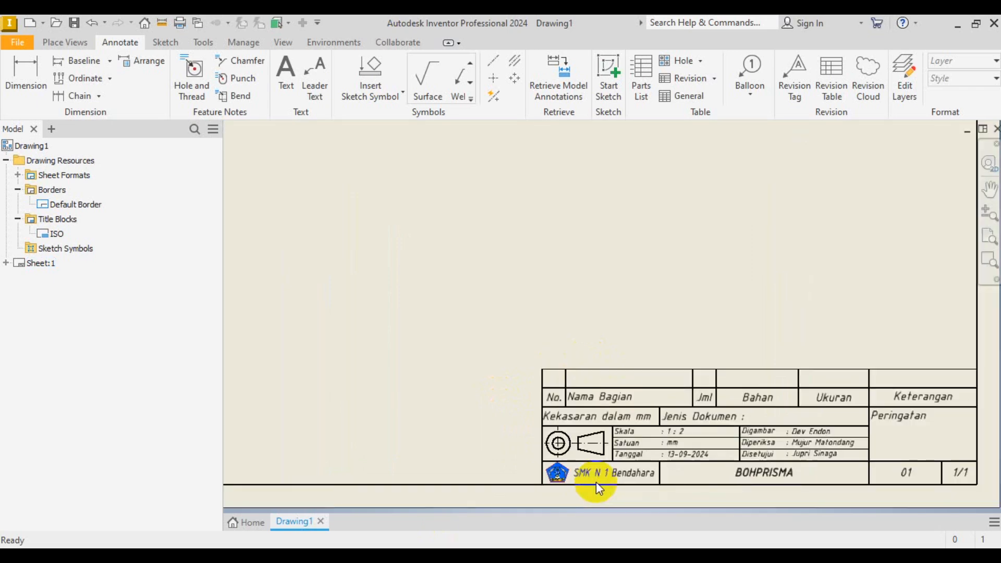
scroll(596, 487, up, 3)
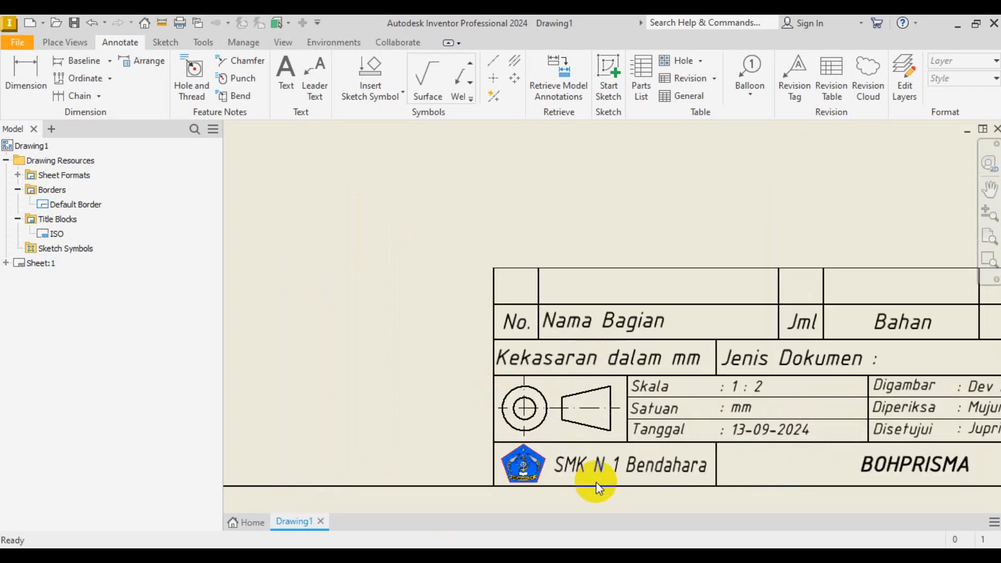
scroll(596, 482, down, 6)
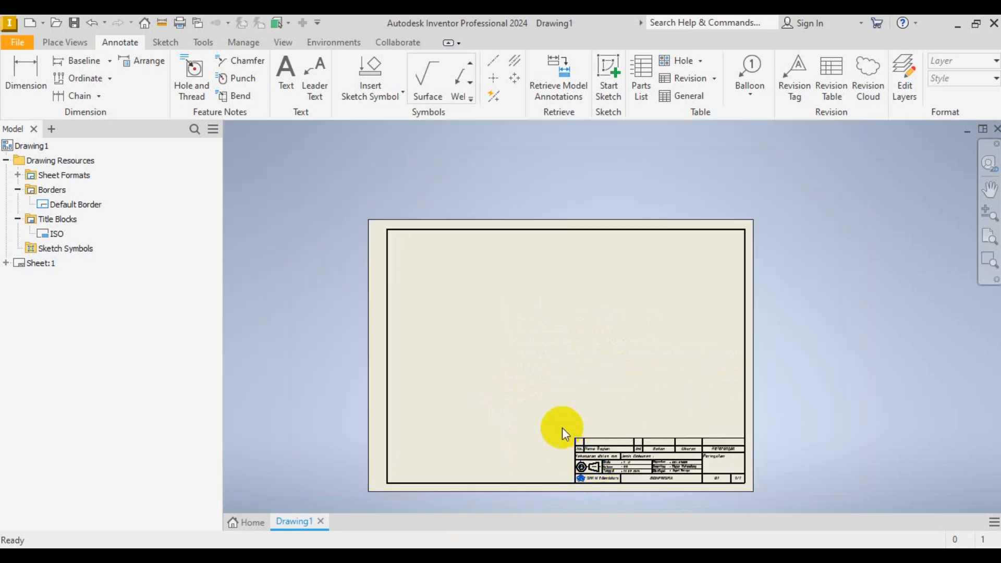
scroll(616, 467, up, 3)
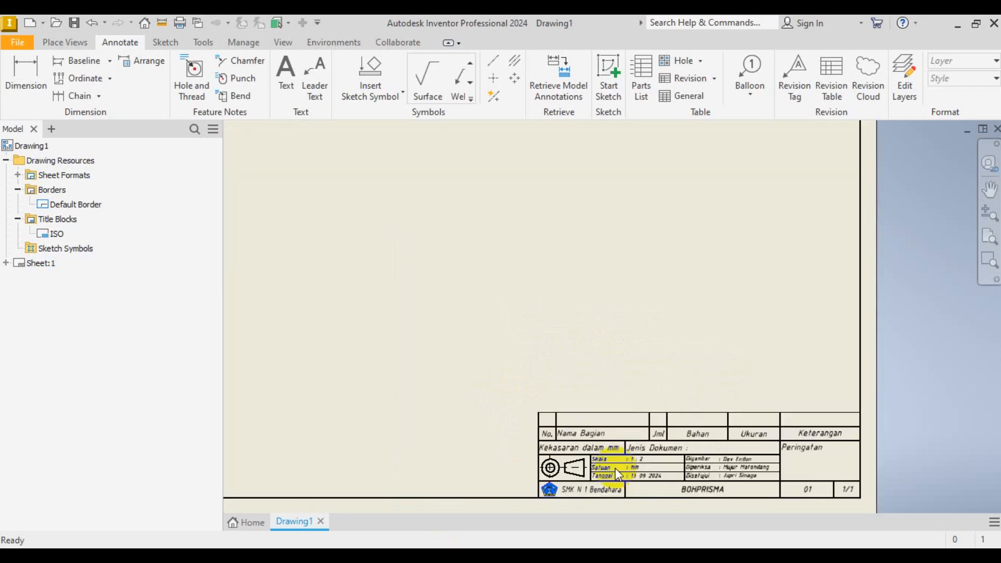